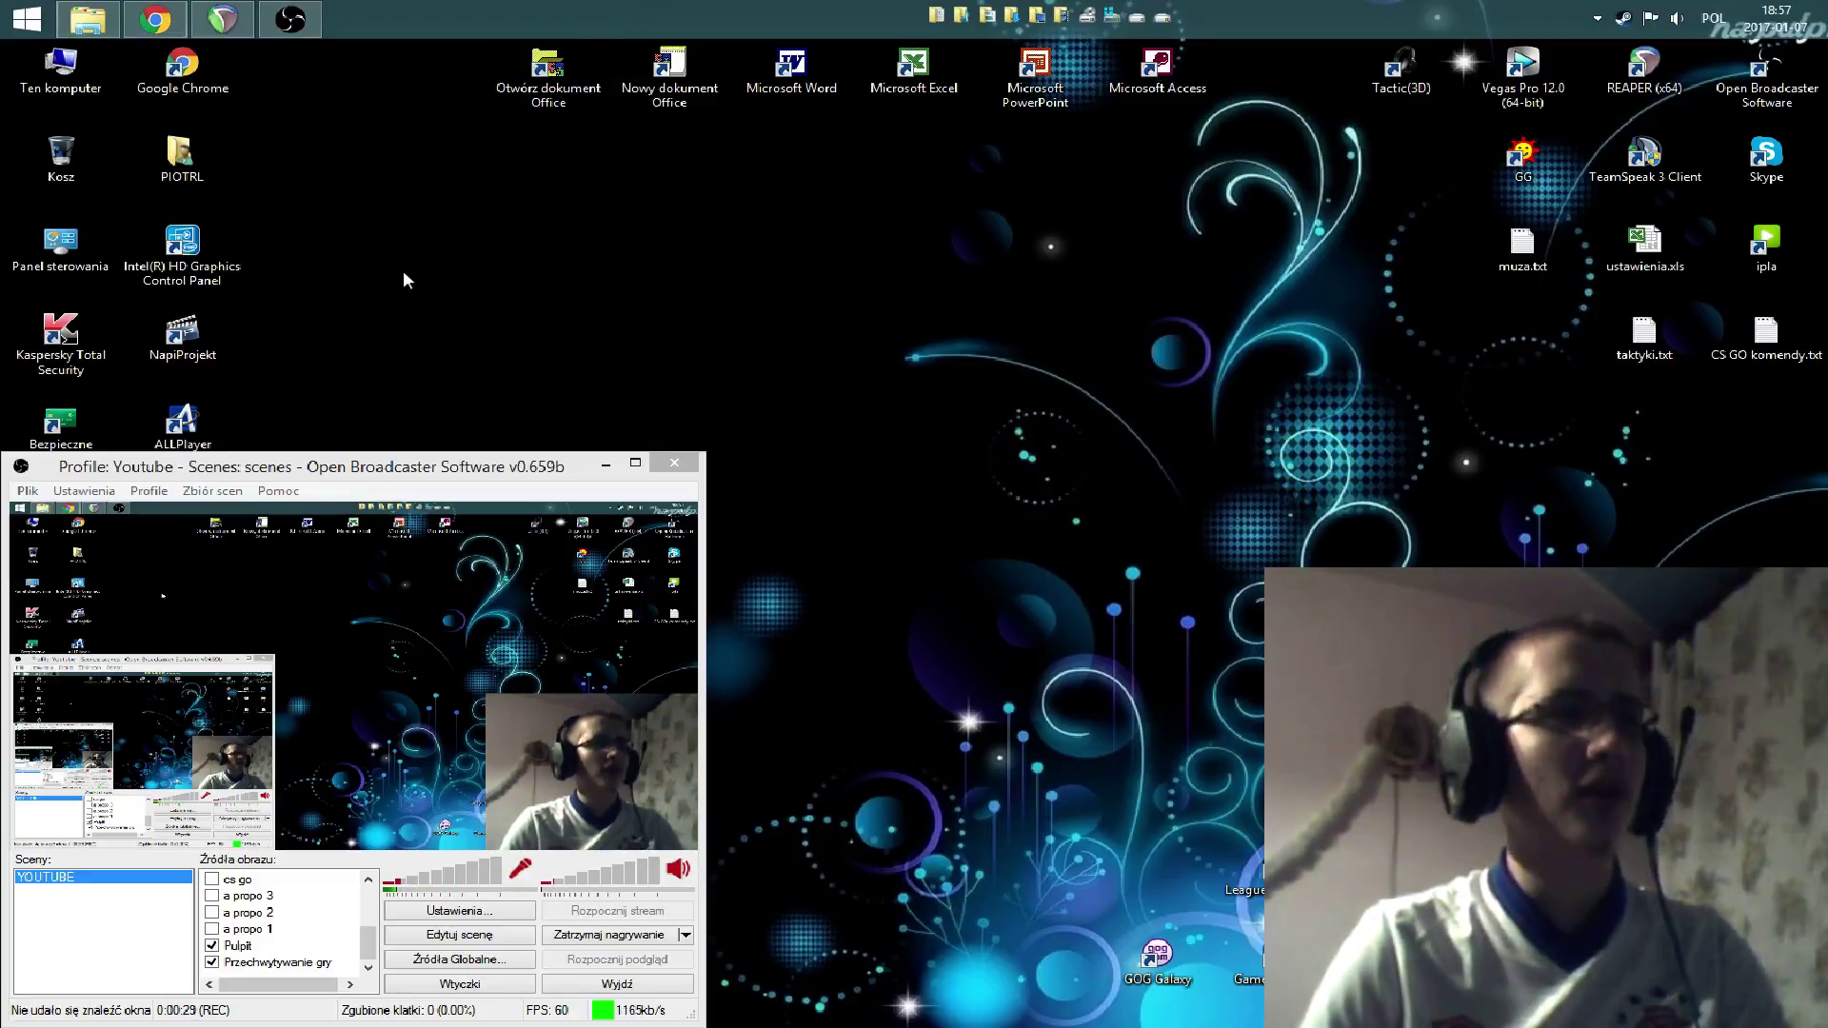
- Open the program settings, move the settings window clear of the main window, and show the encoding (Kodowanie) page
click(84, 491)
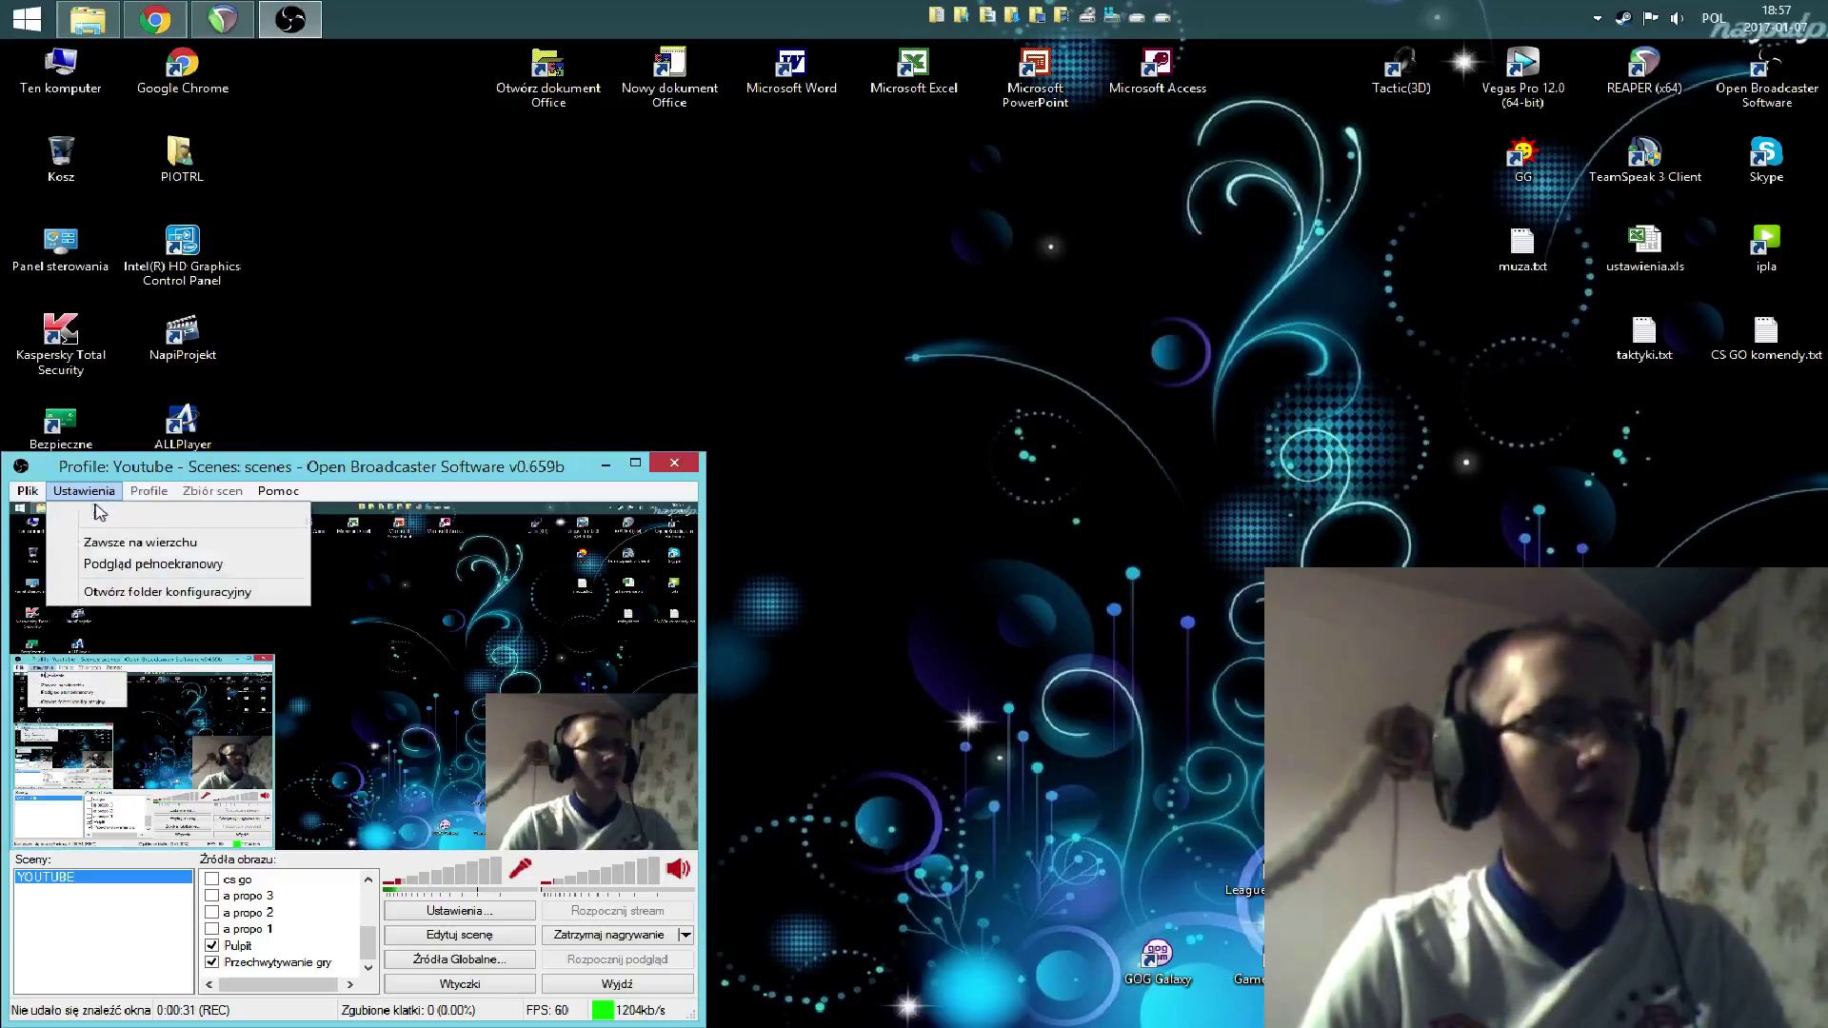
click(111, 515)
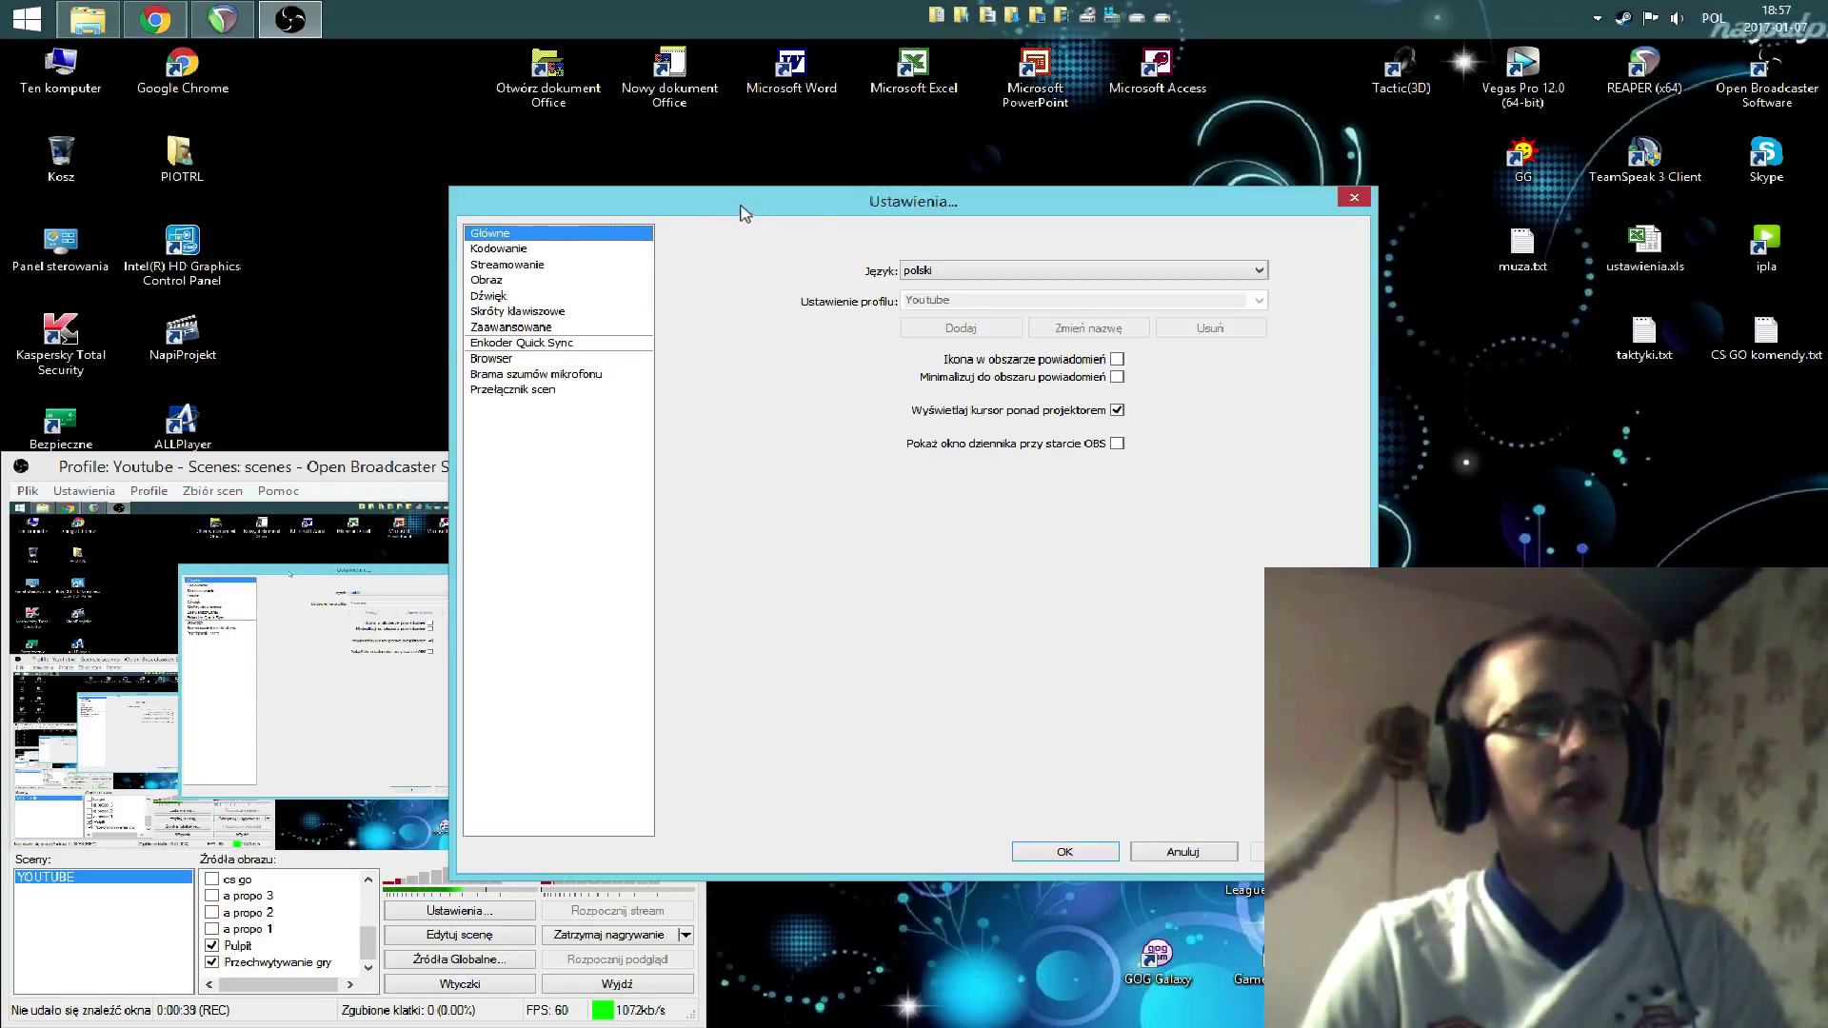
drag(735, 206, 816, 148)
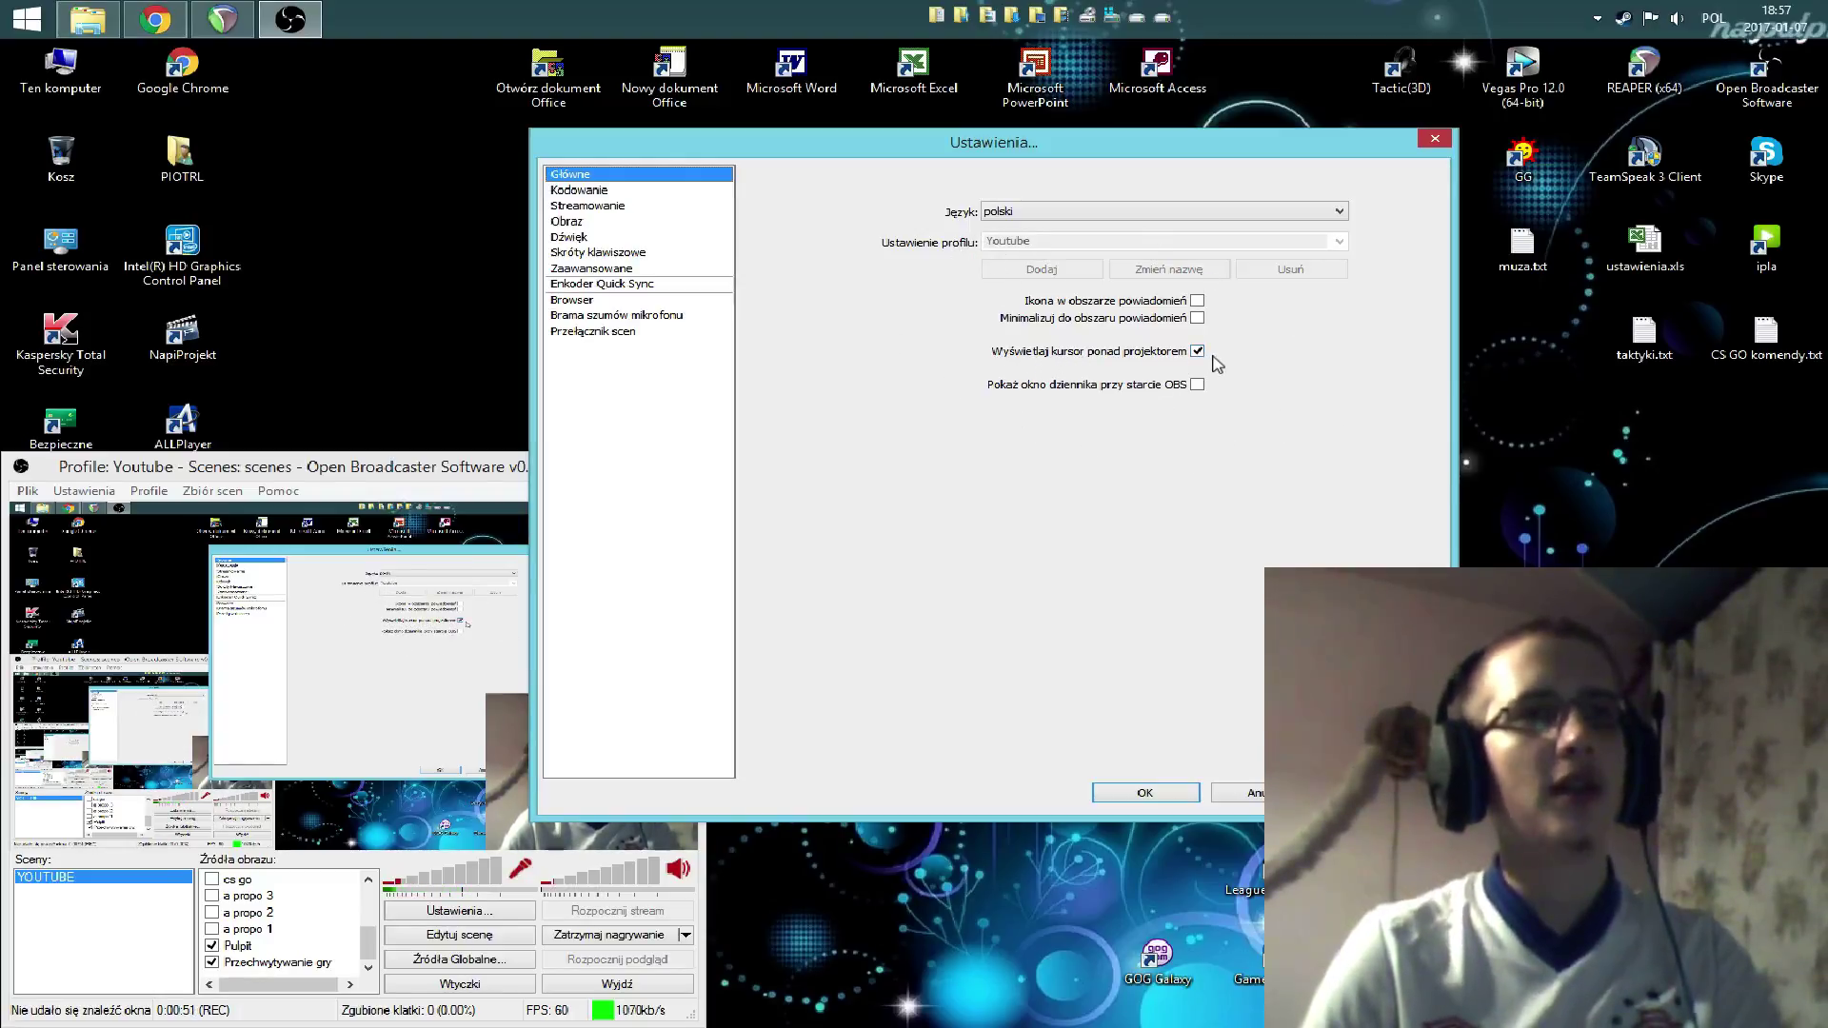
click(614, 190)
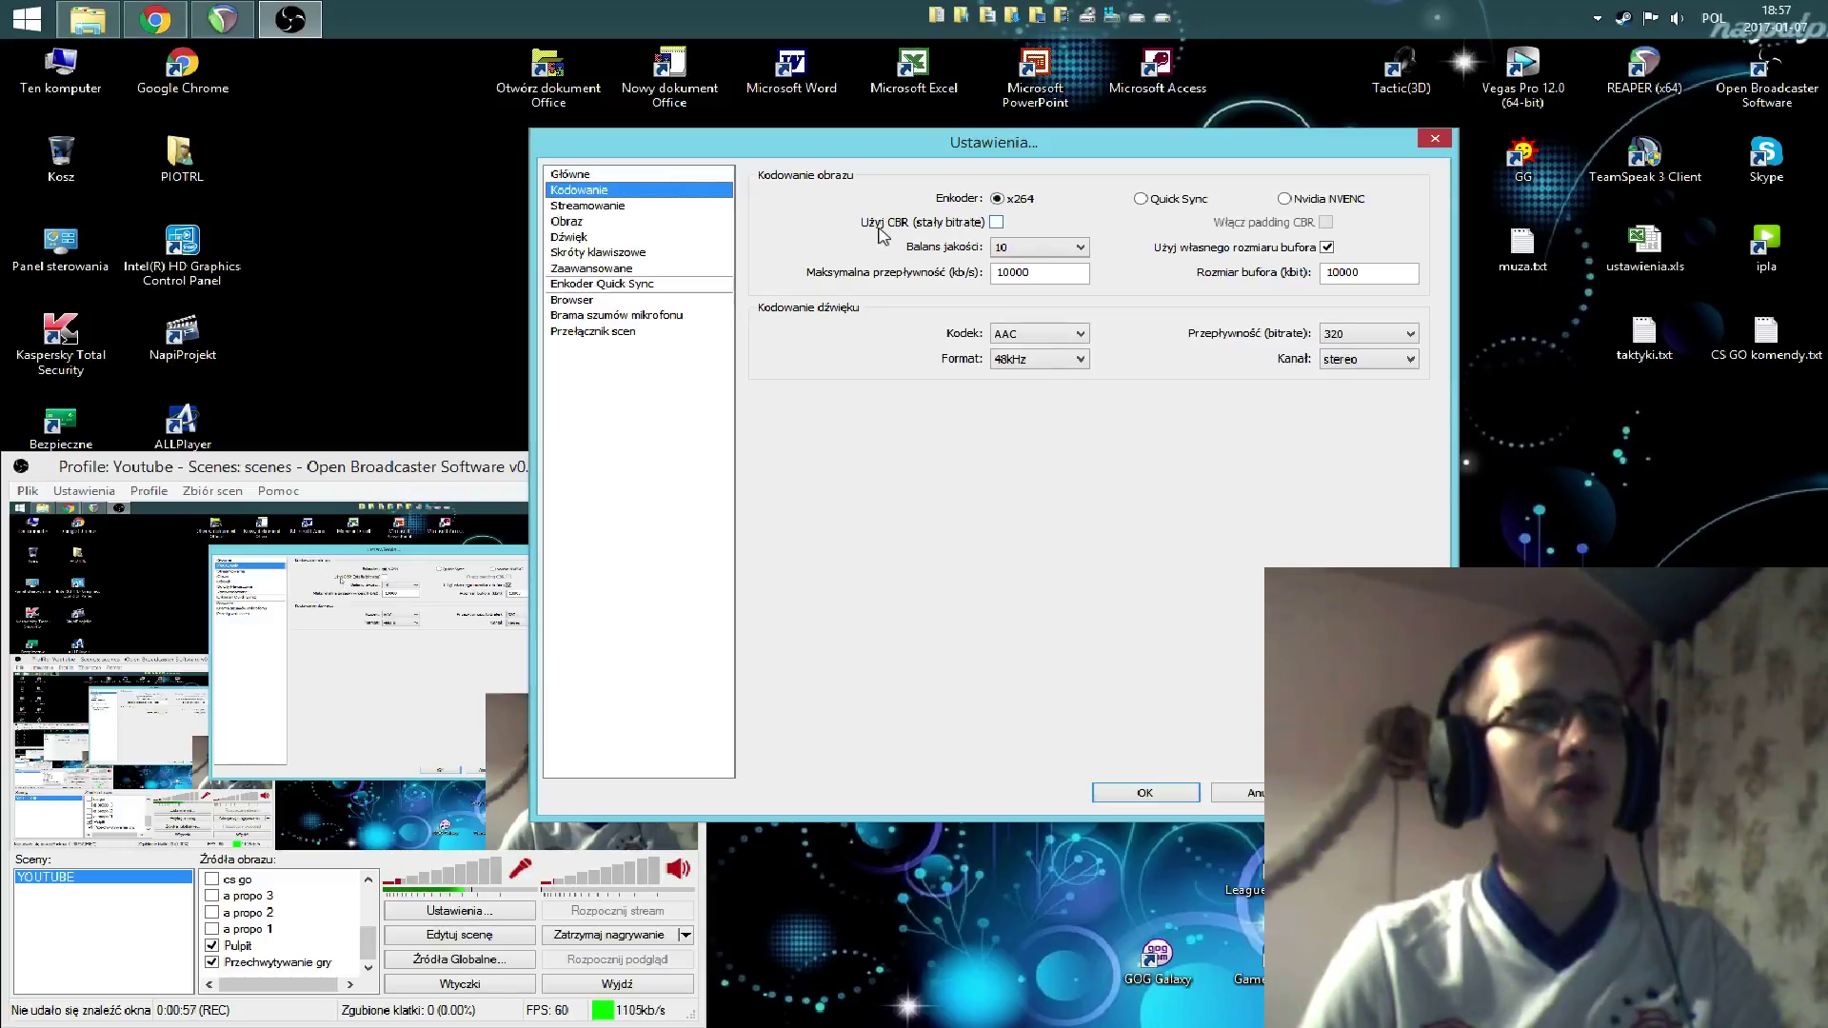
- Toggle constant bitrate (CBR) on and back off, then select quality balance 10 and audio bitrate 320
click(997, 223)
click(997, 222)
click(1038, 246)
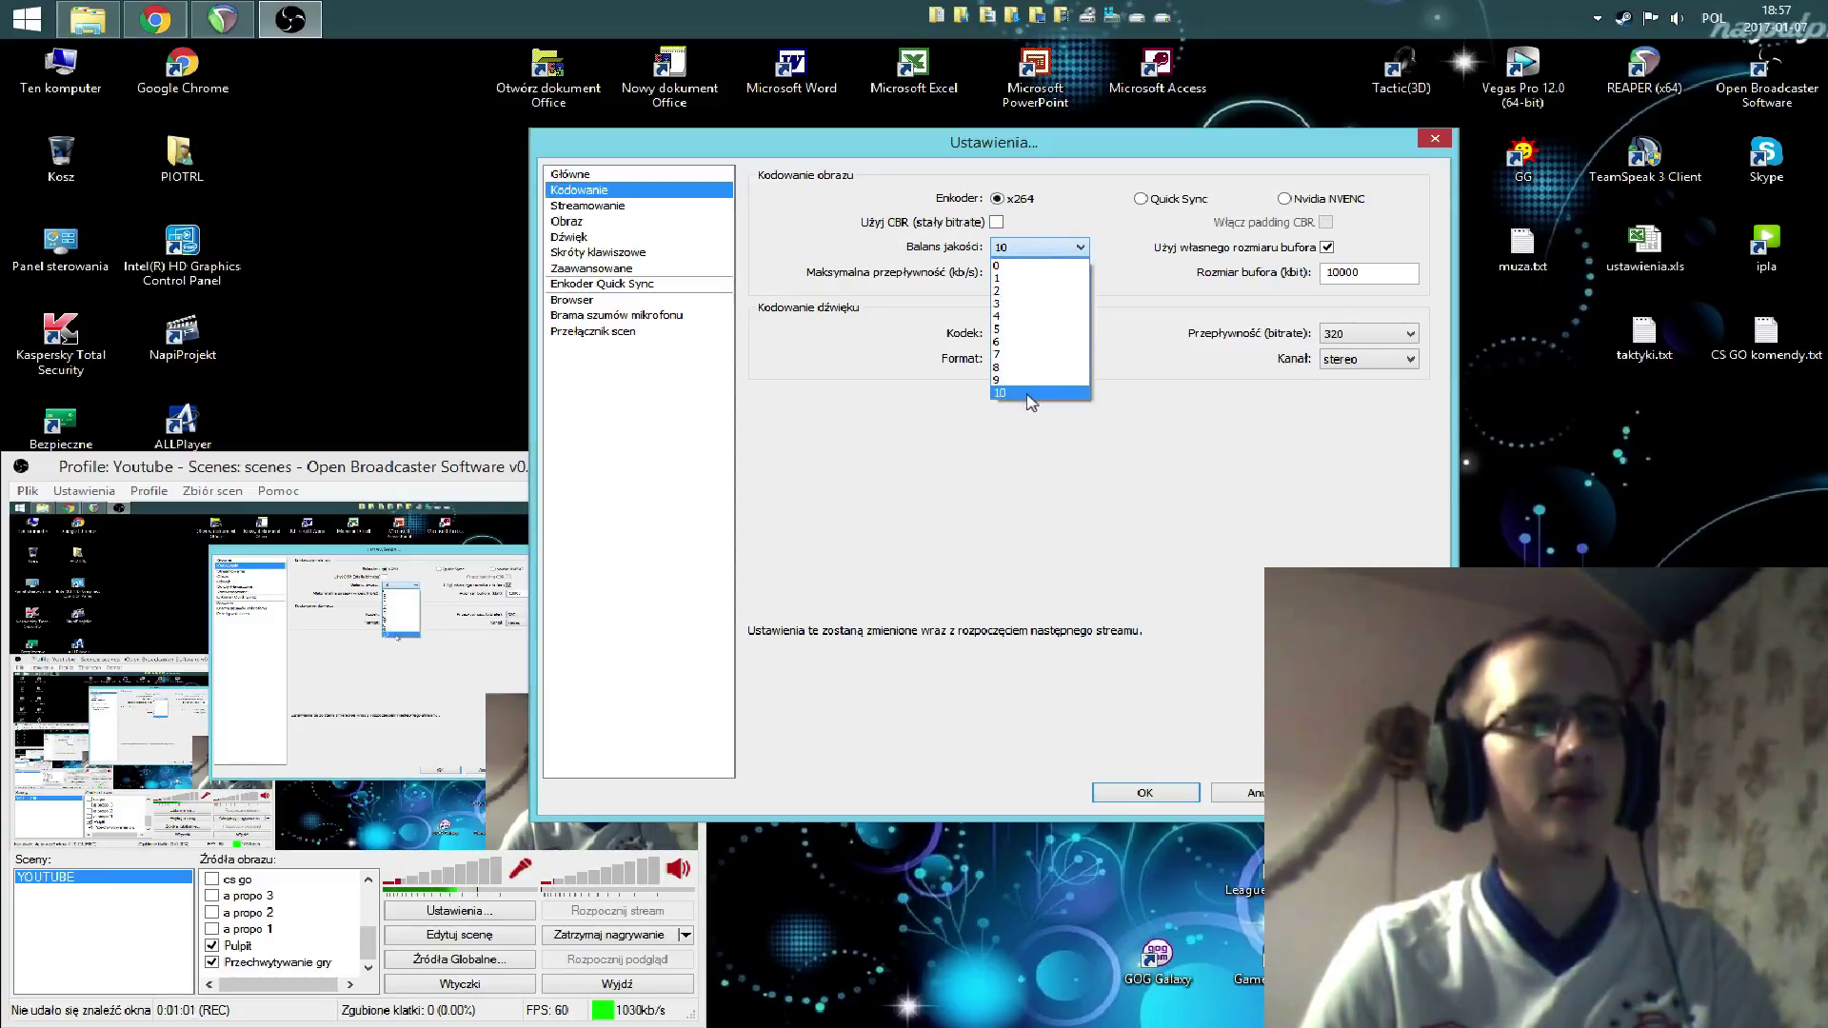
click(1028, 393)
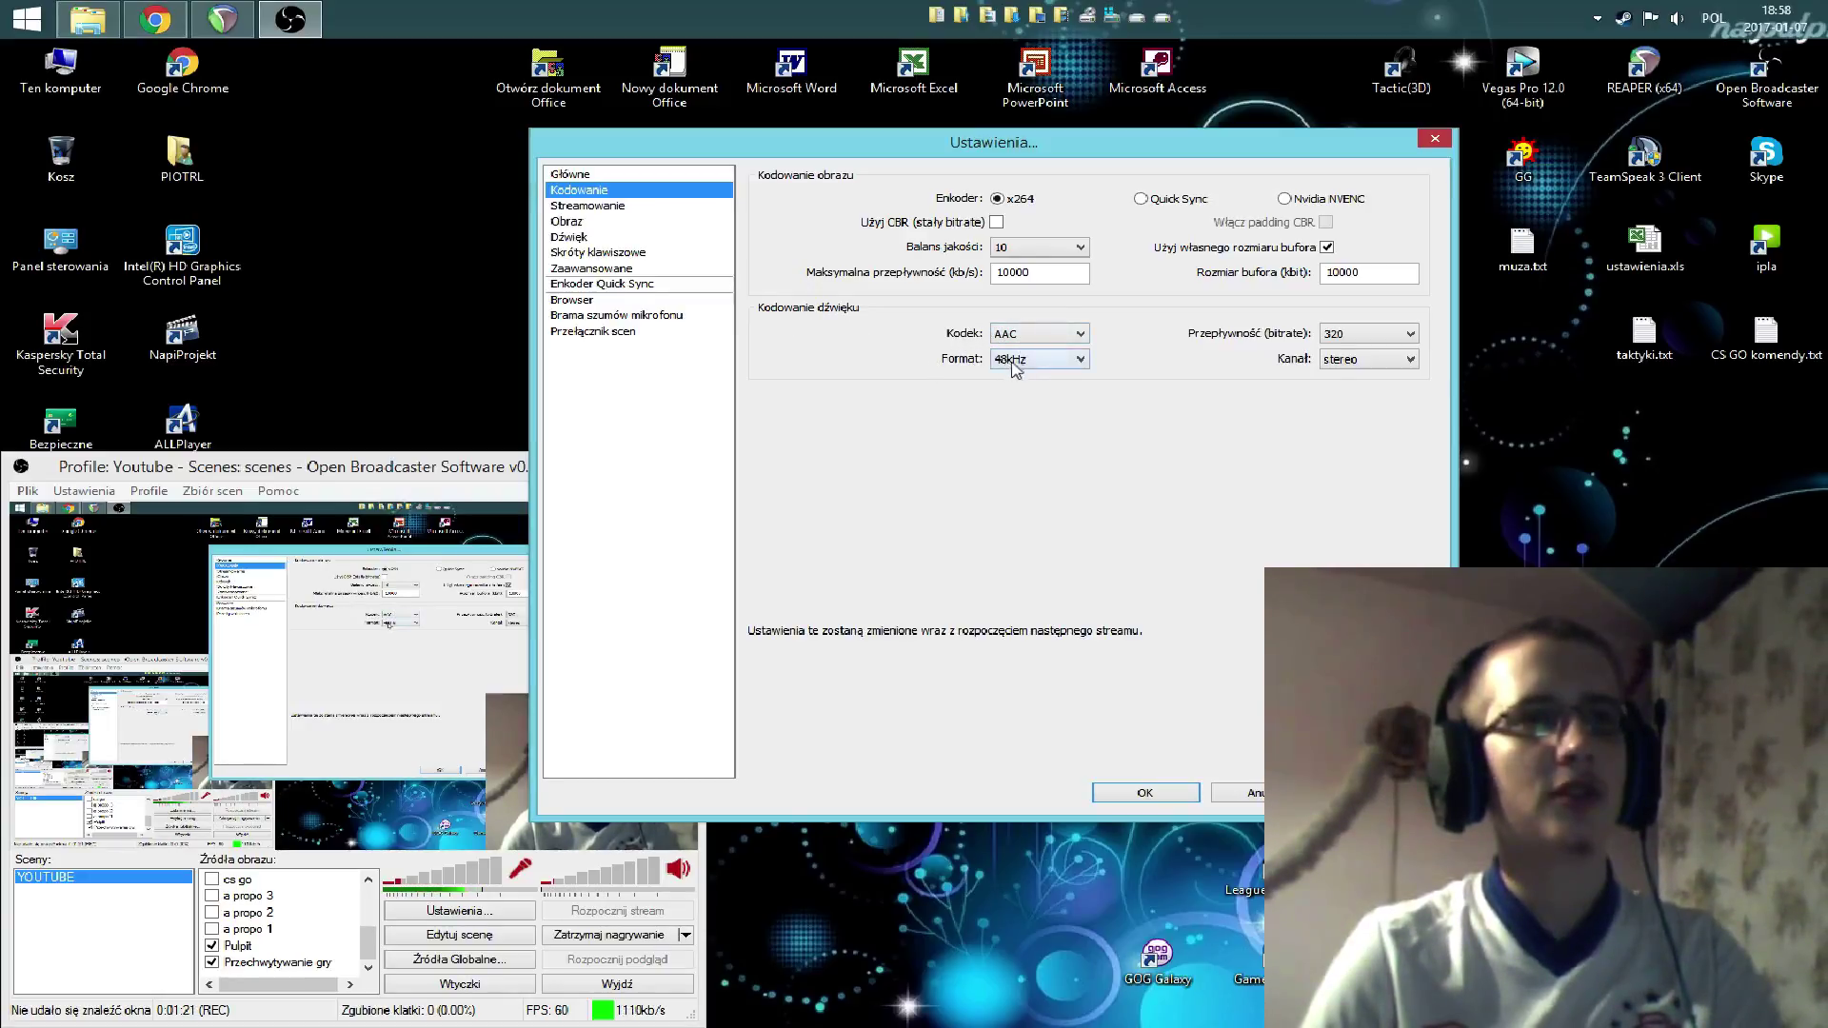
click(1346, 339)
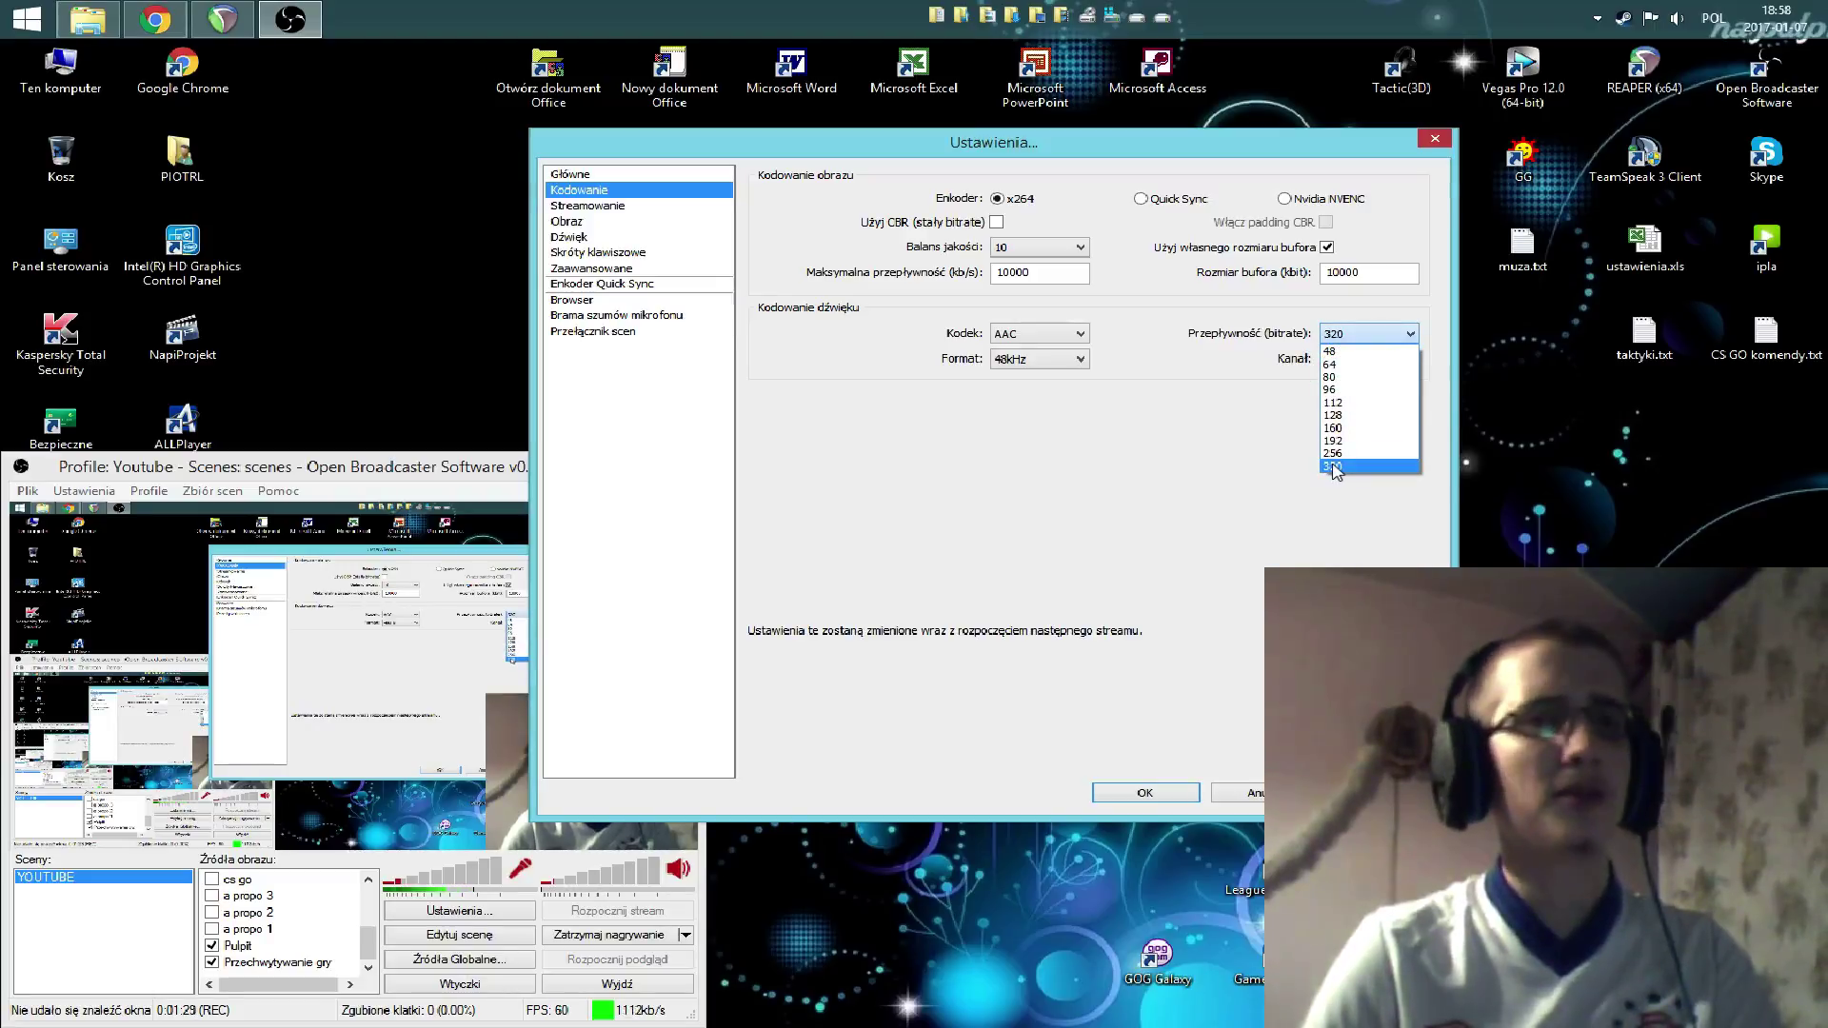
click(1335, 466)
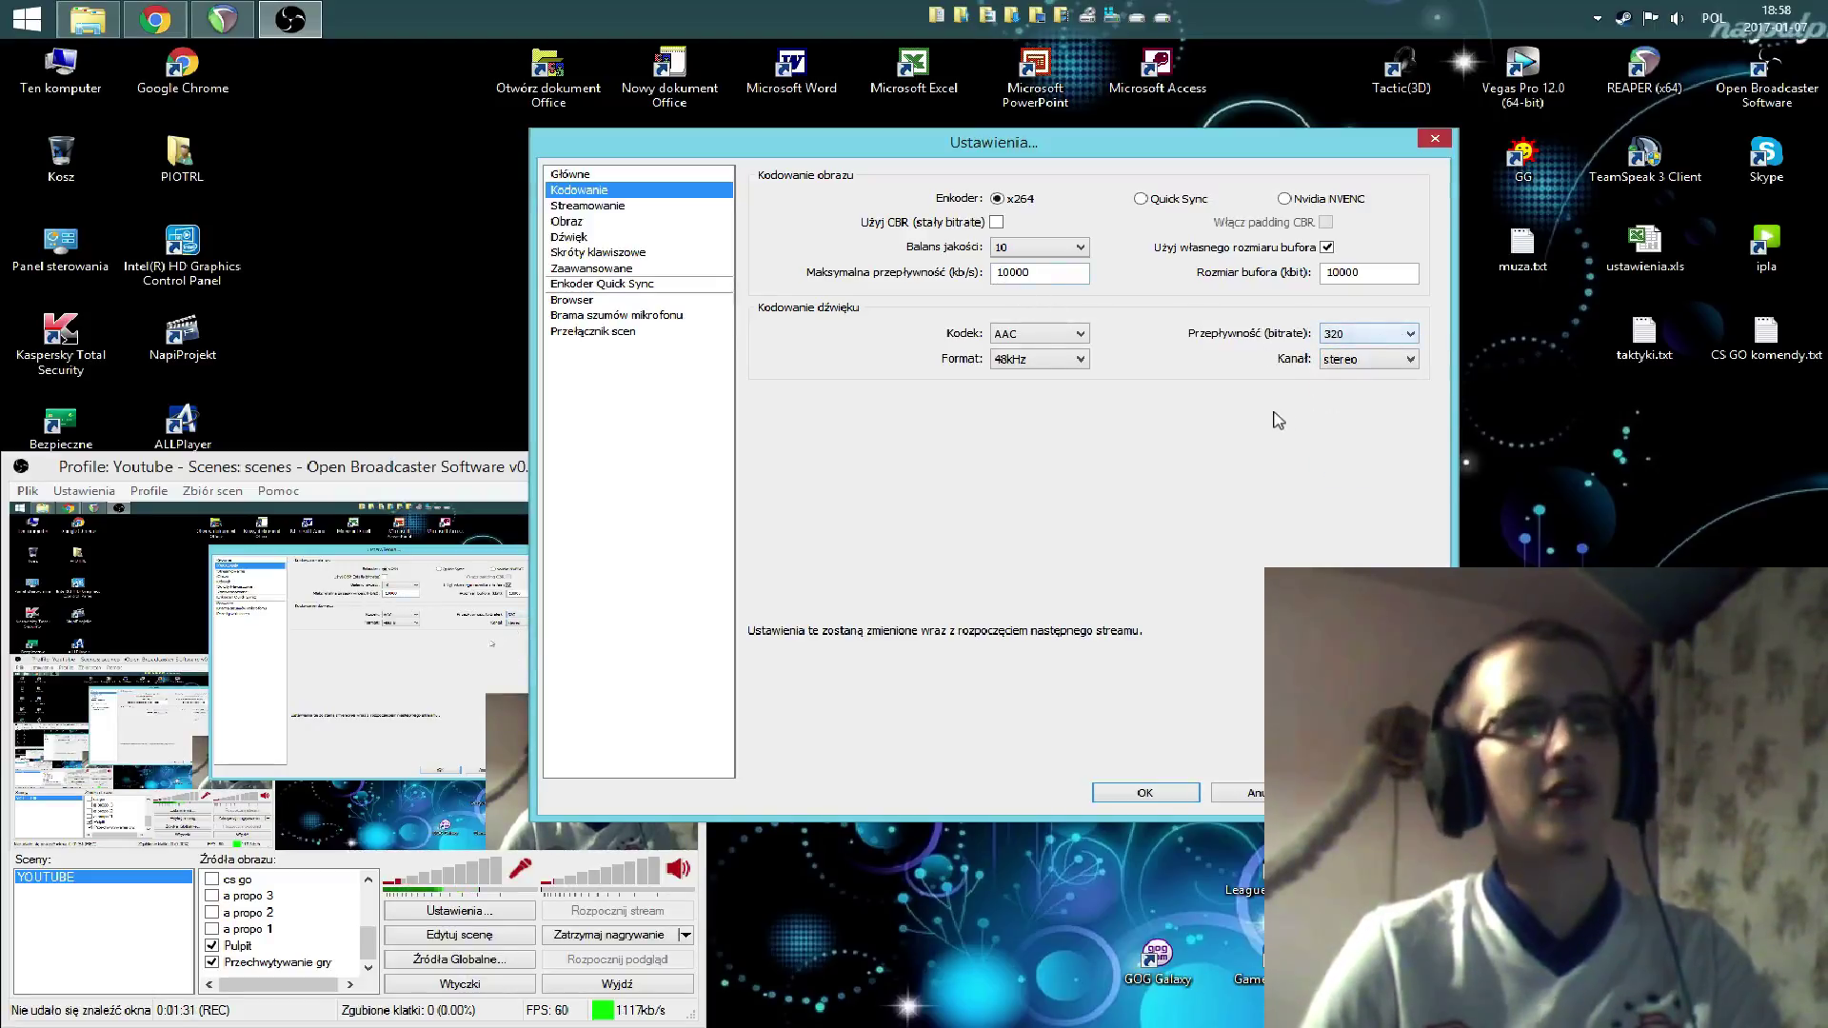
click(1337, 335)
click(1338, 336)
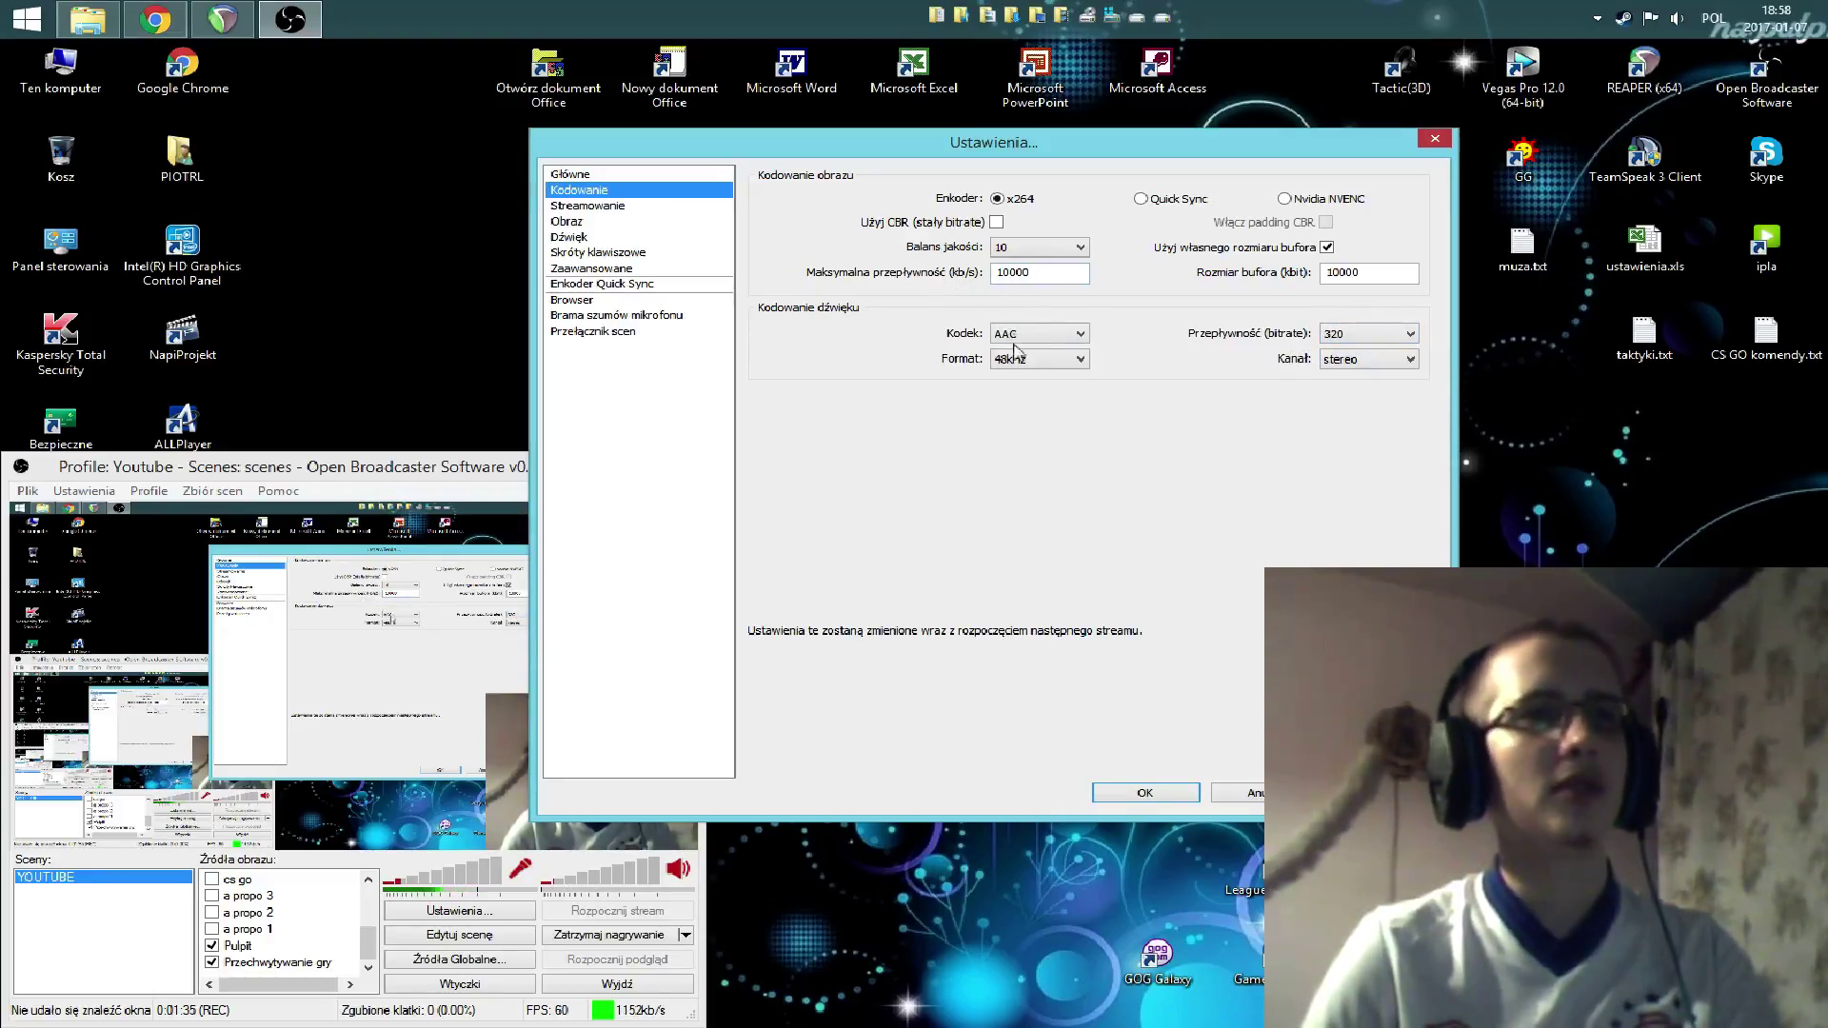
- Go to the streaming (Streamowanie) settings without saving the encoding changes and choose the file-only output mode "Wyjście tylko do pliku"
click(612, 211)
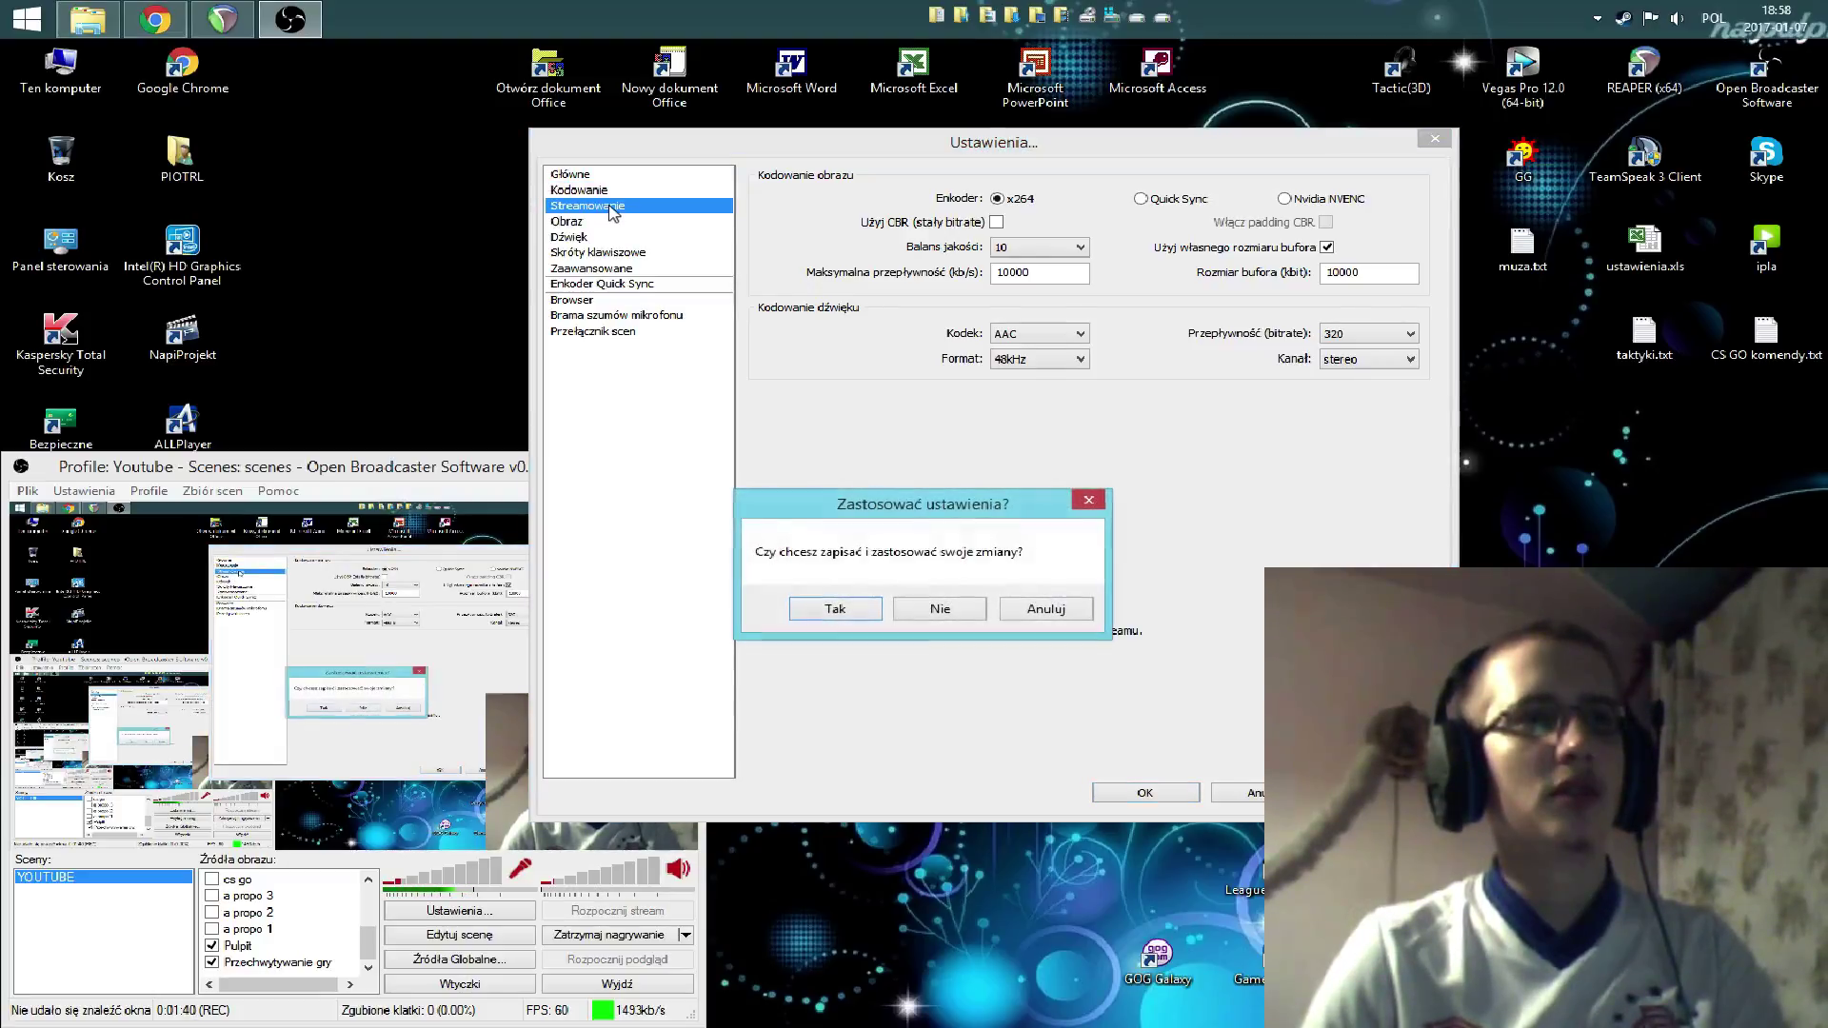
click(969, 609)
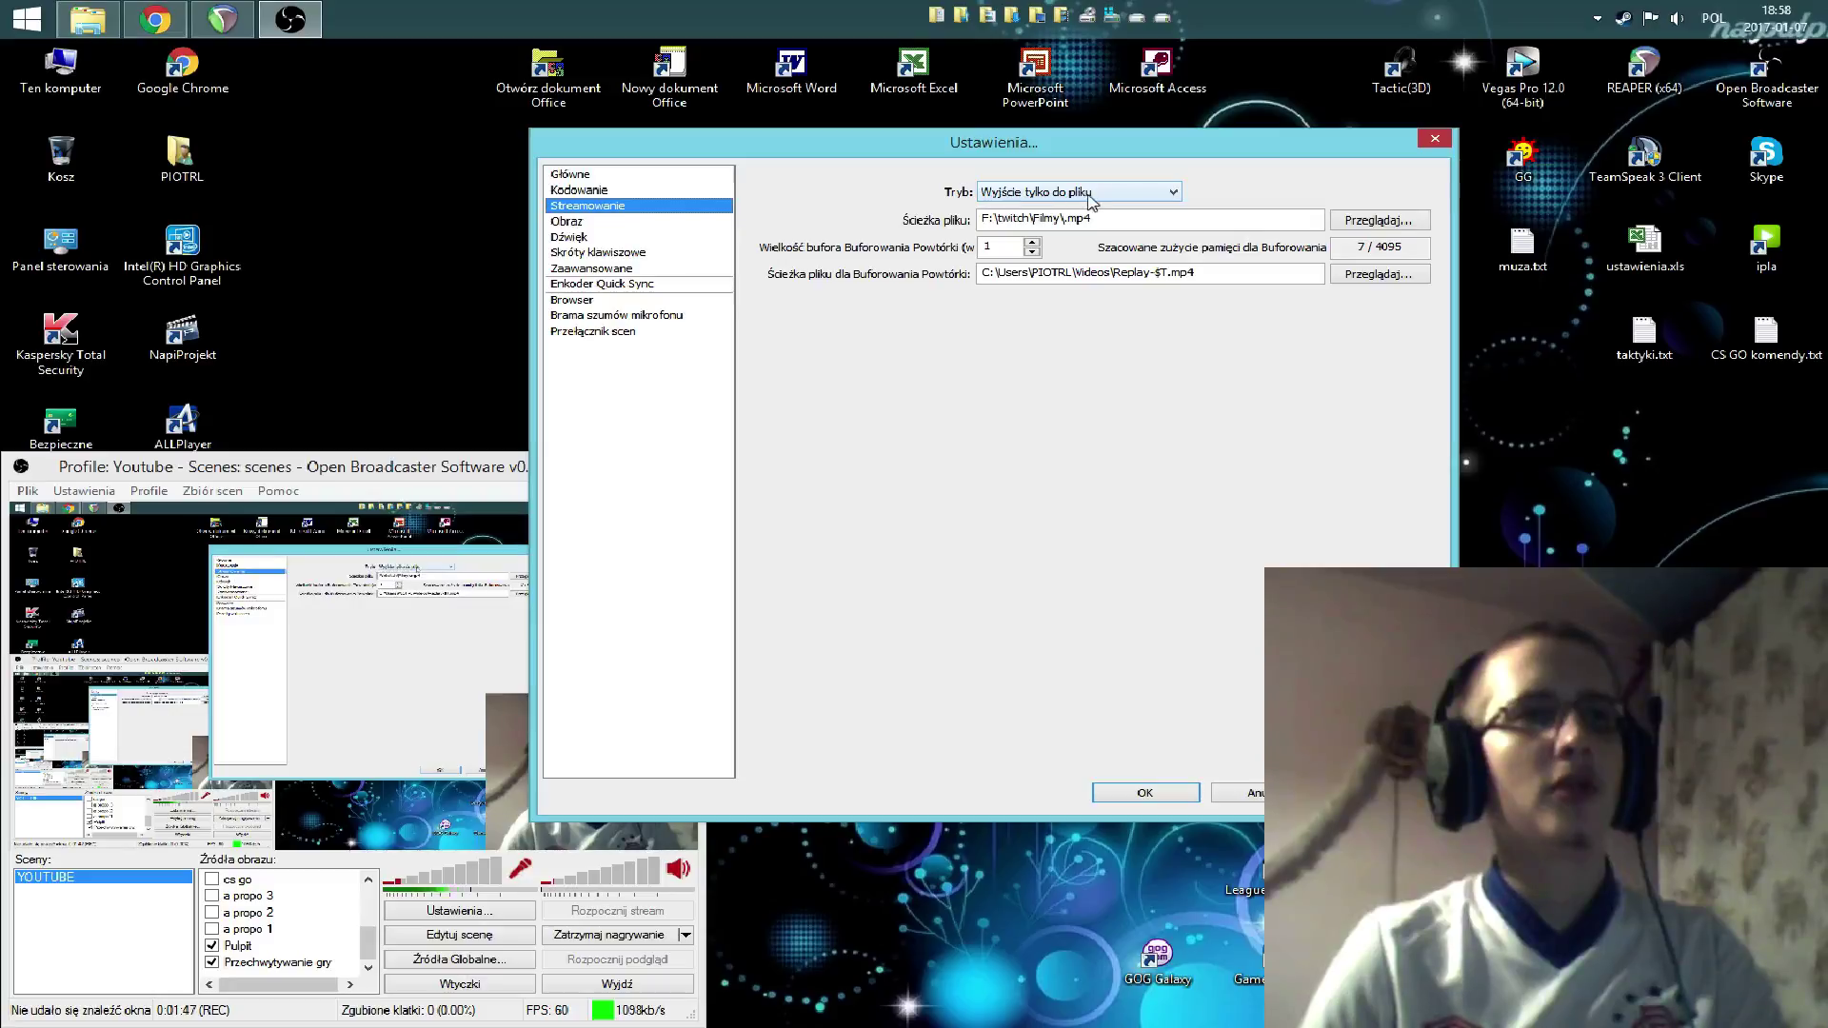
click(1025, 195)
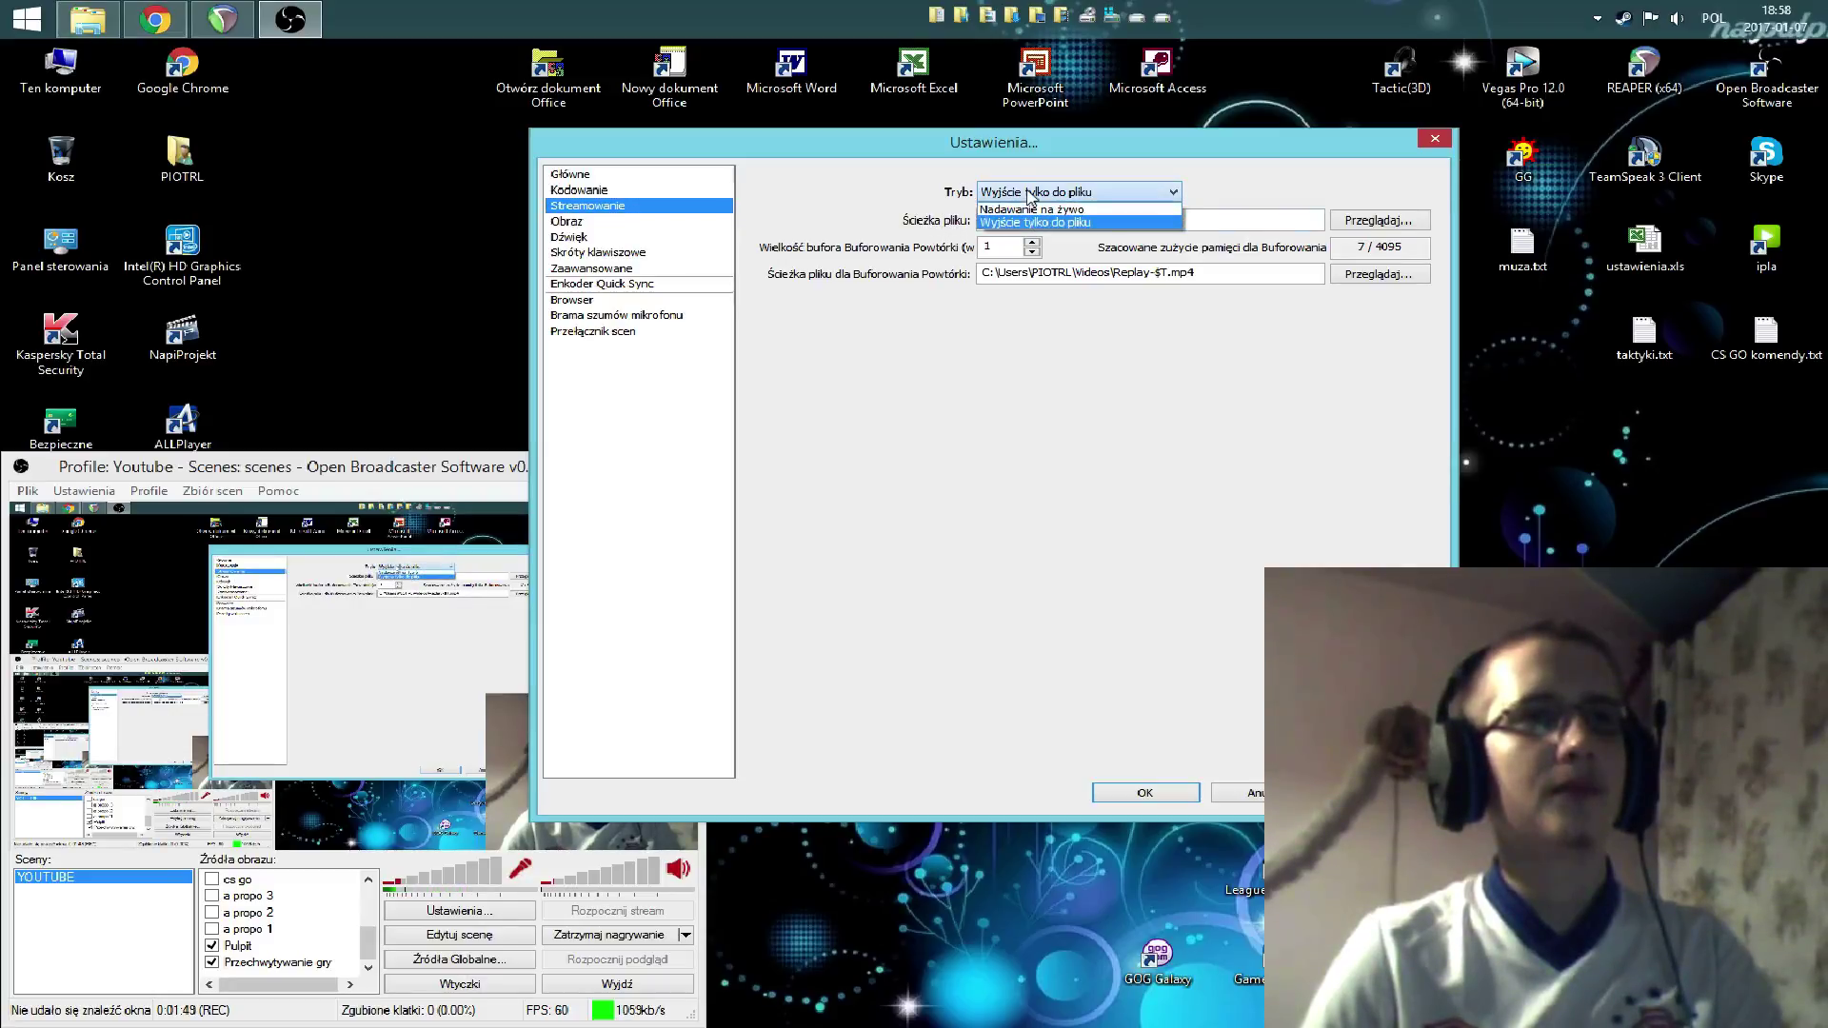
click(1026, 222)
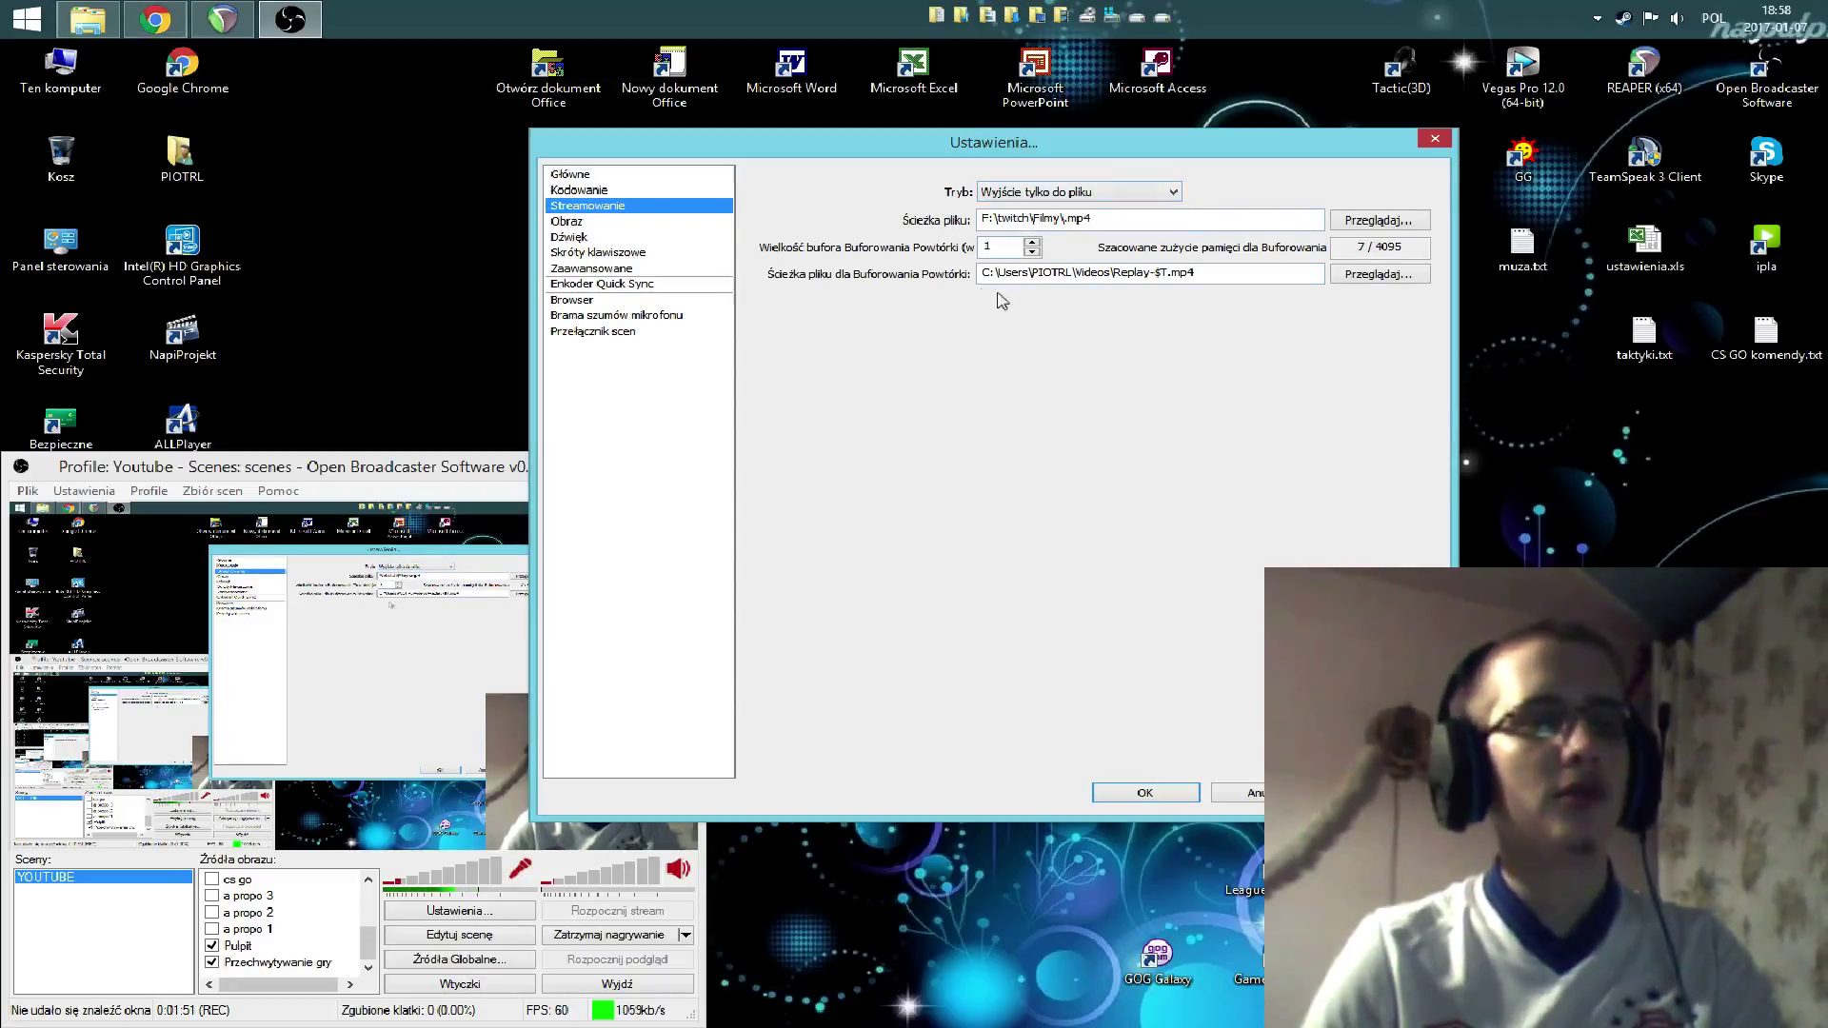
mouse_move(986, 219)
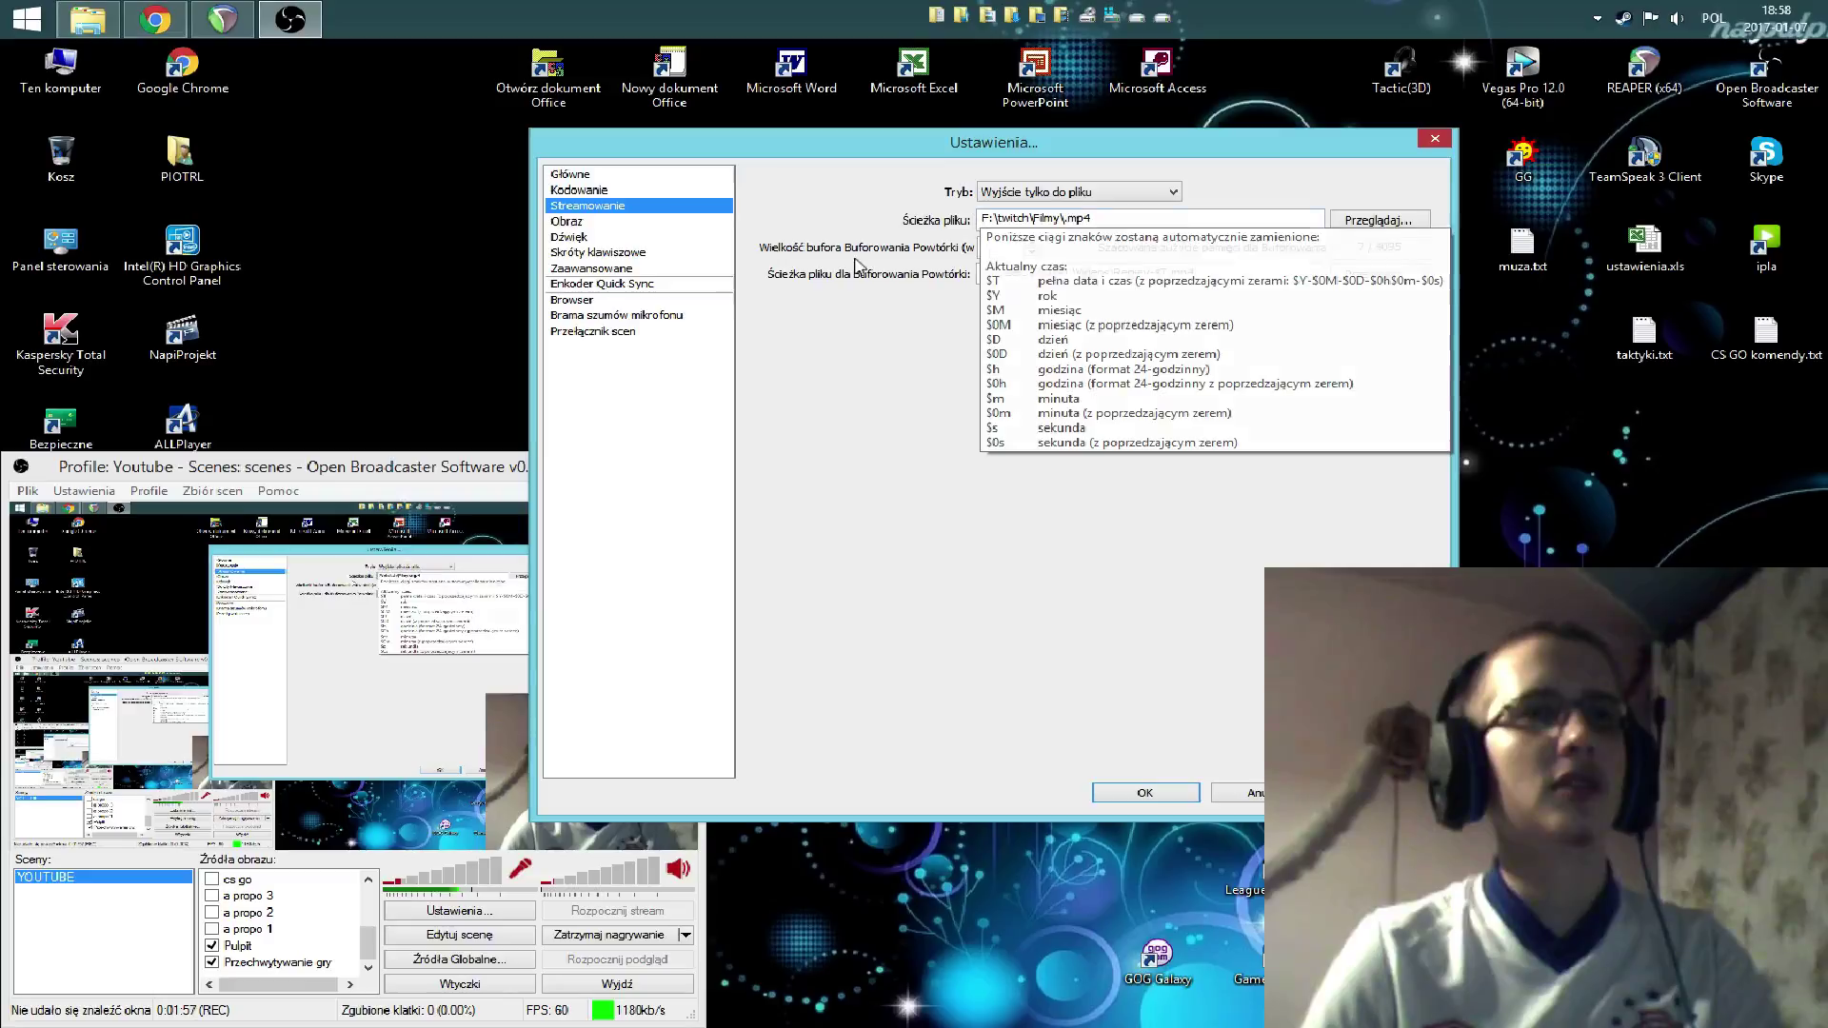
mouse_move(1063, 217)
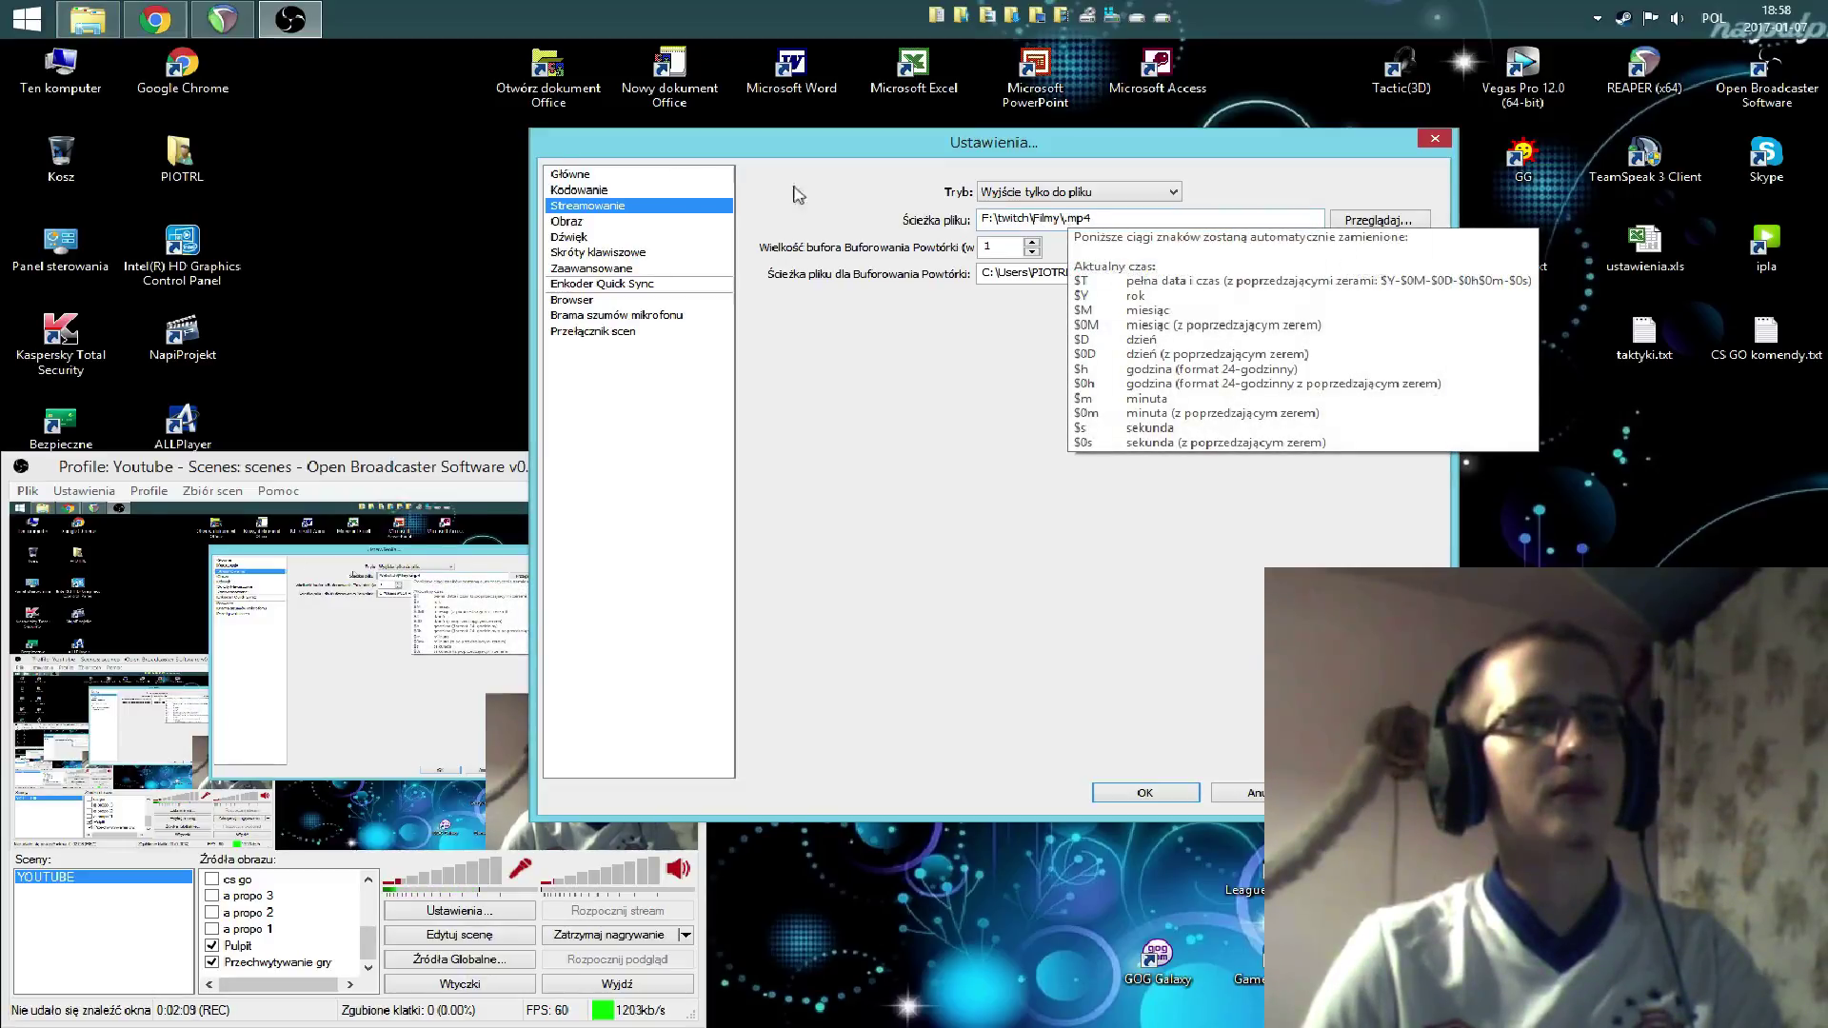
- Switch to File Explorer to check the recordings in the Filmy folder, then return to the settings and inspect the replay buffer file path
click(95, 8)
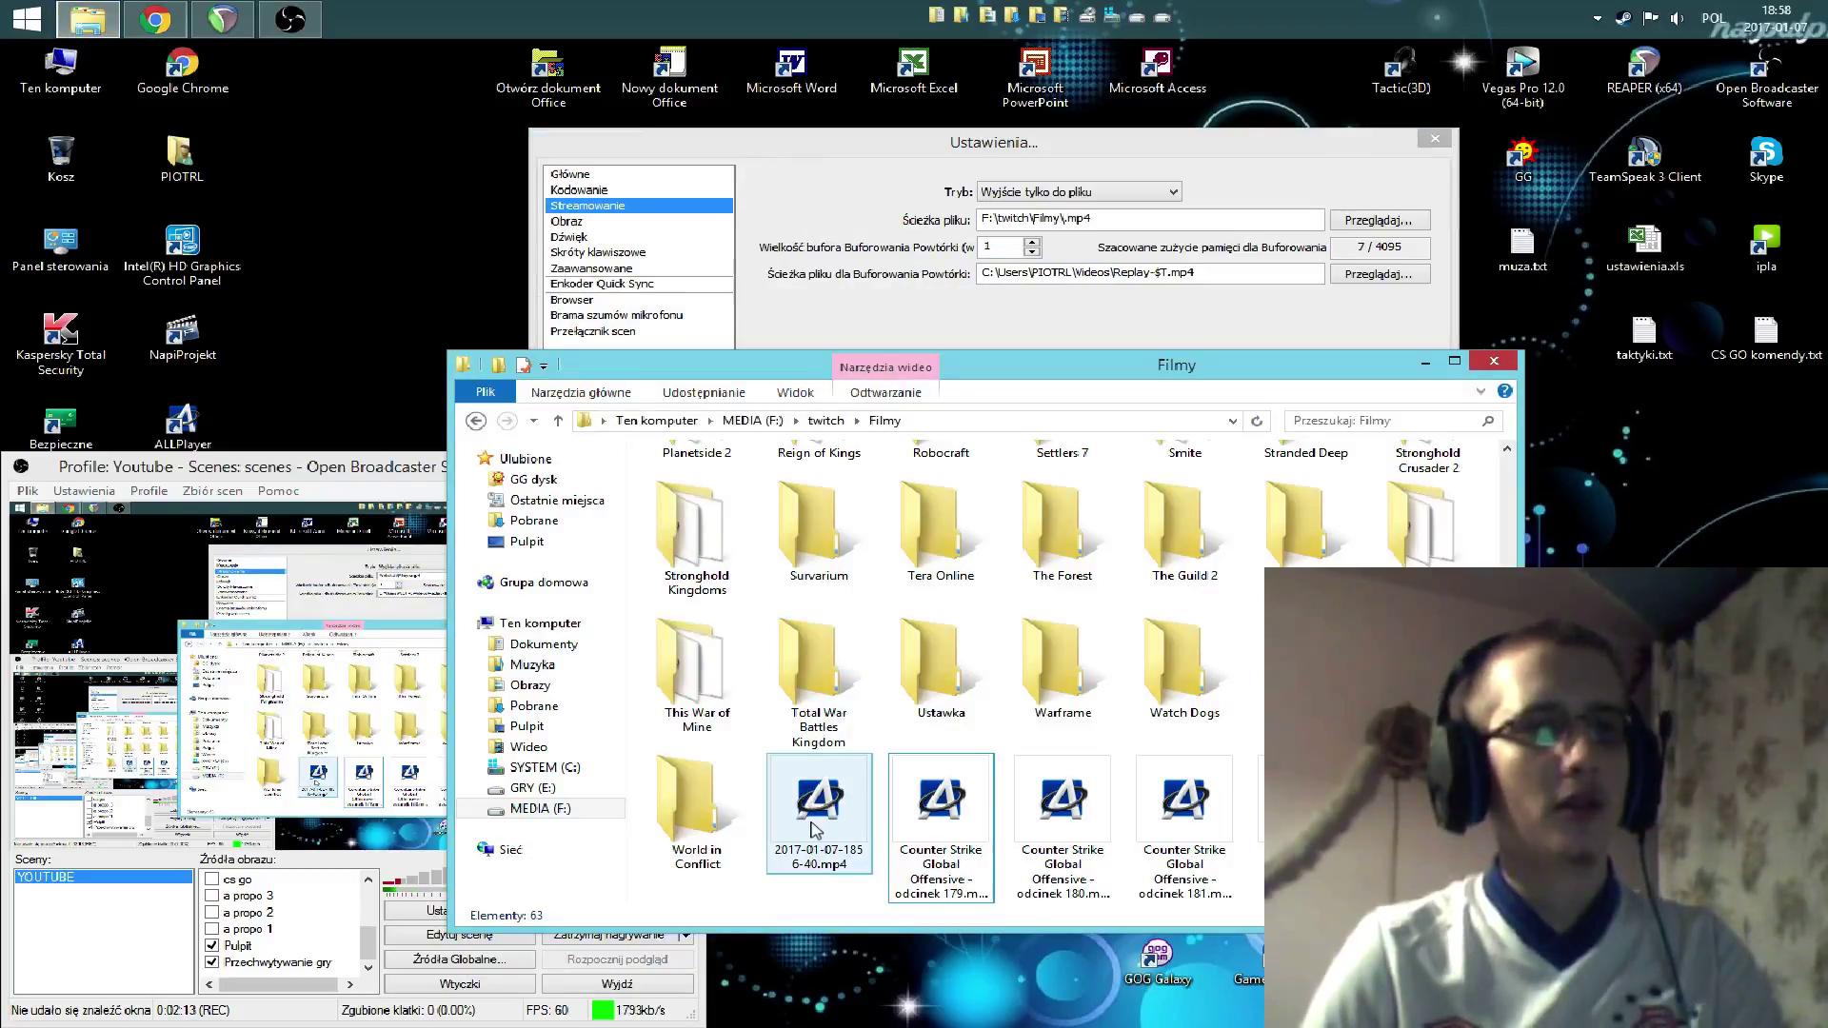
mouse_move(807, 847)
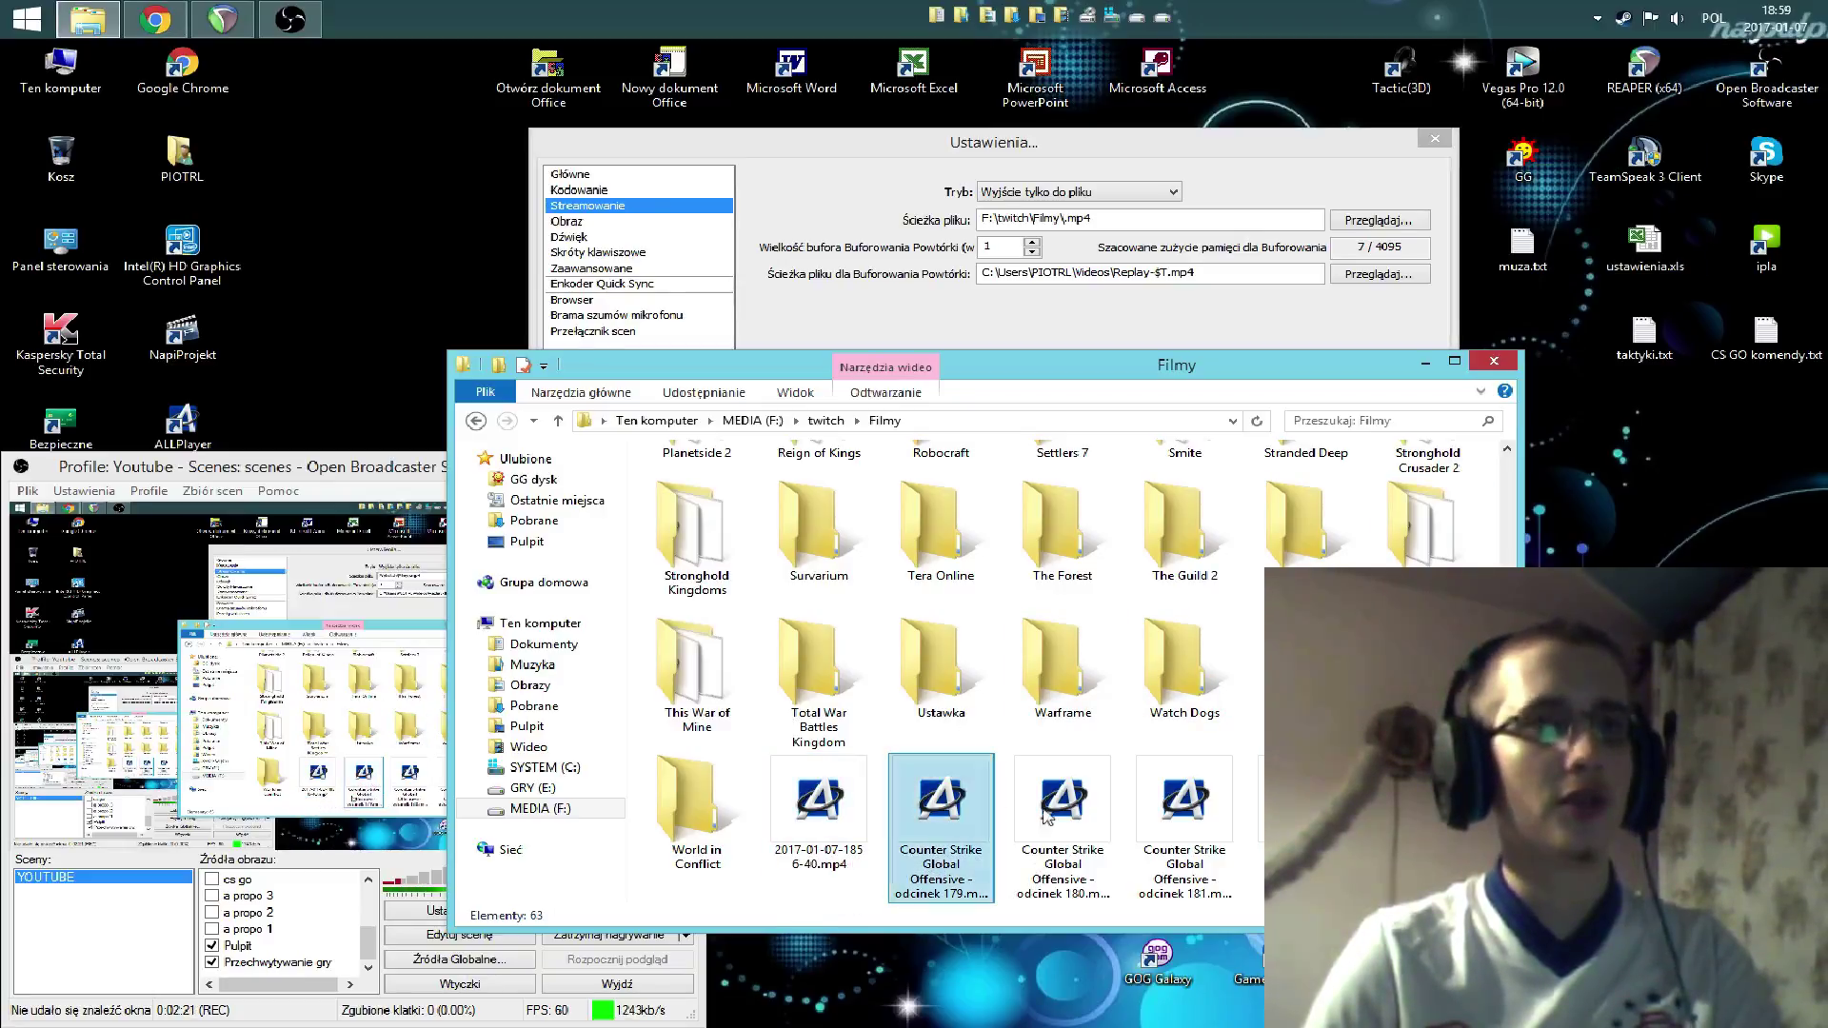
click(1425, 363)
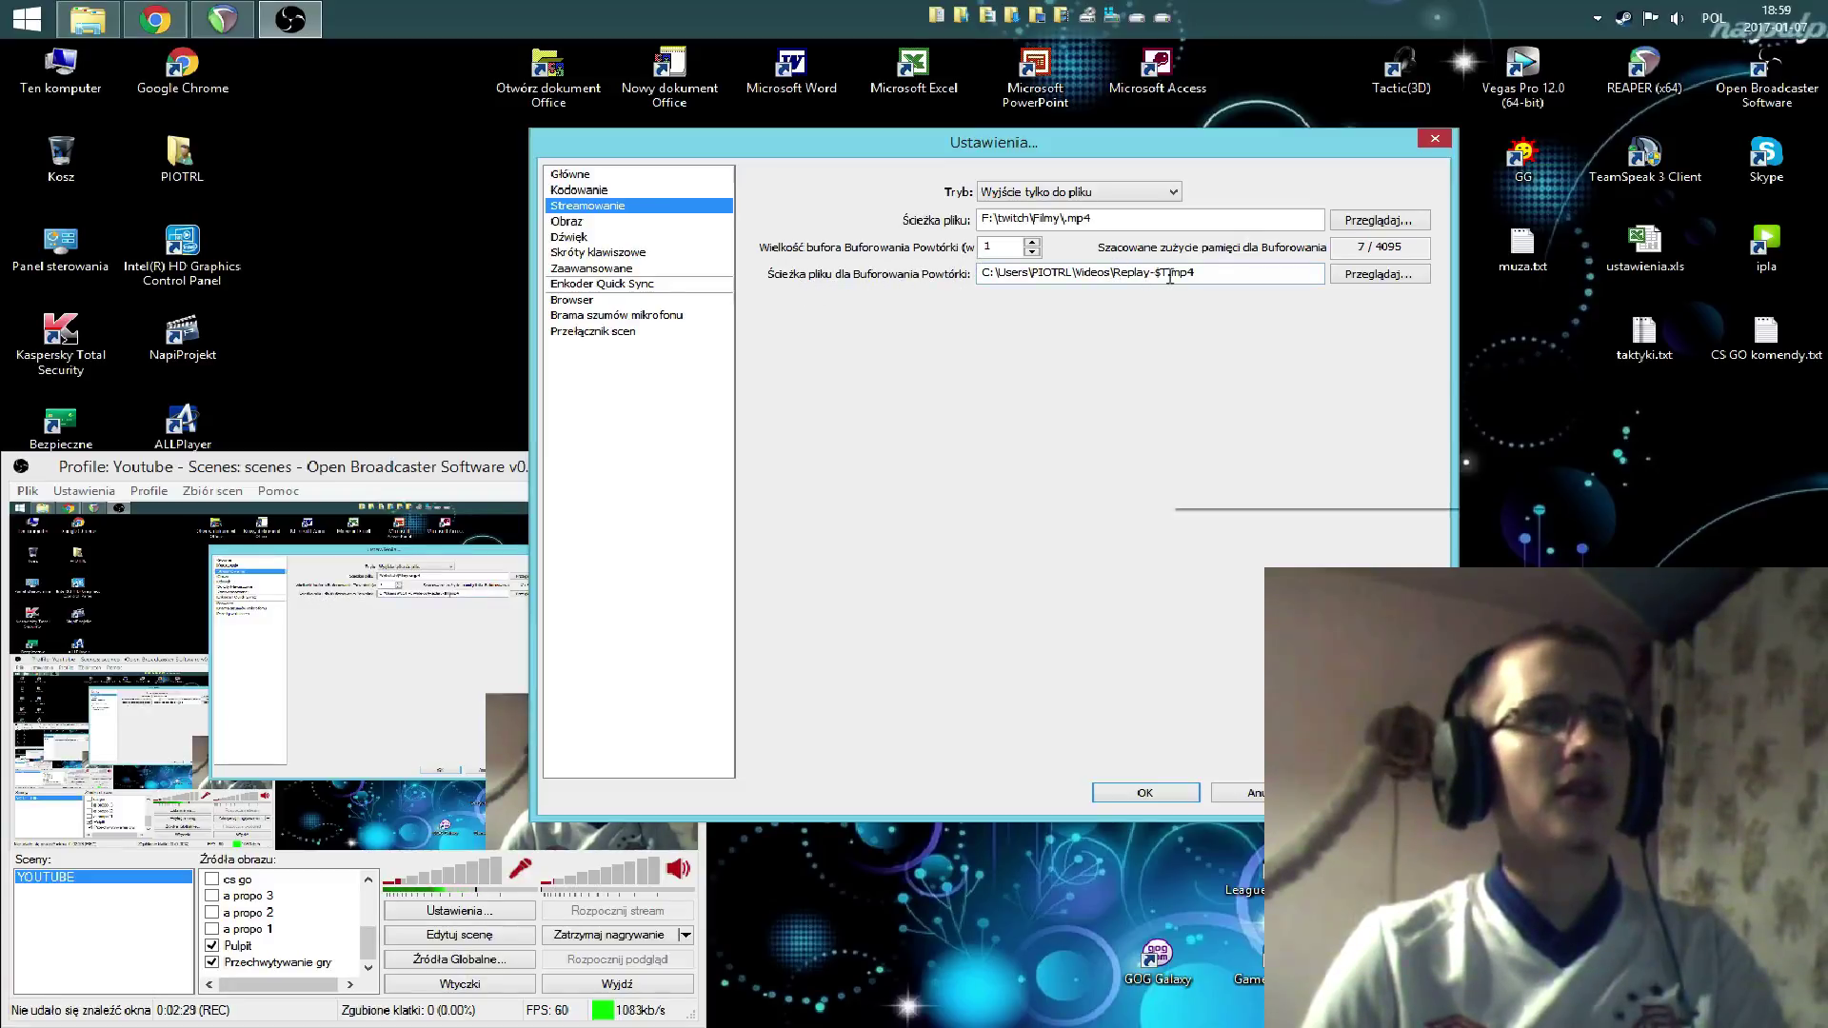
mouse_move(1169, 270)
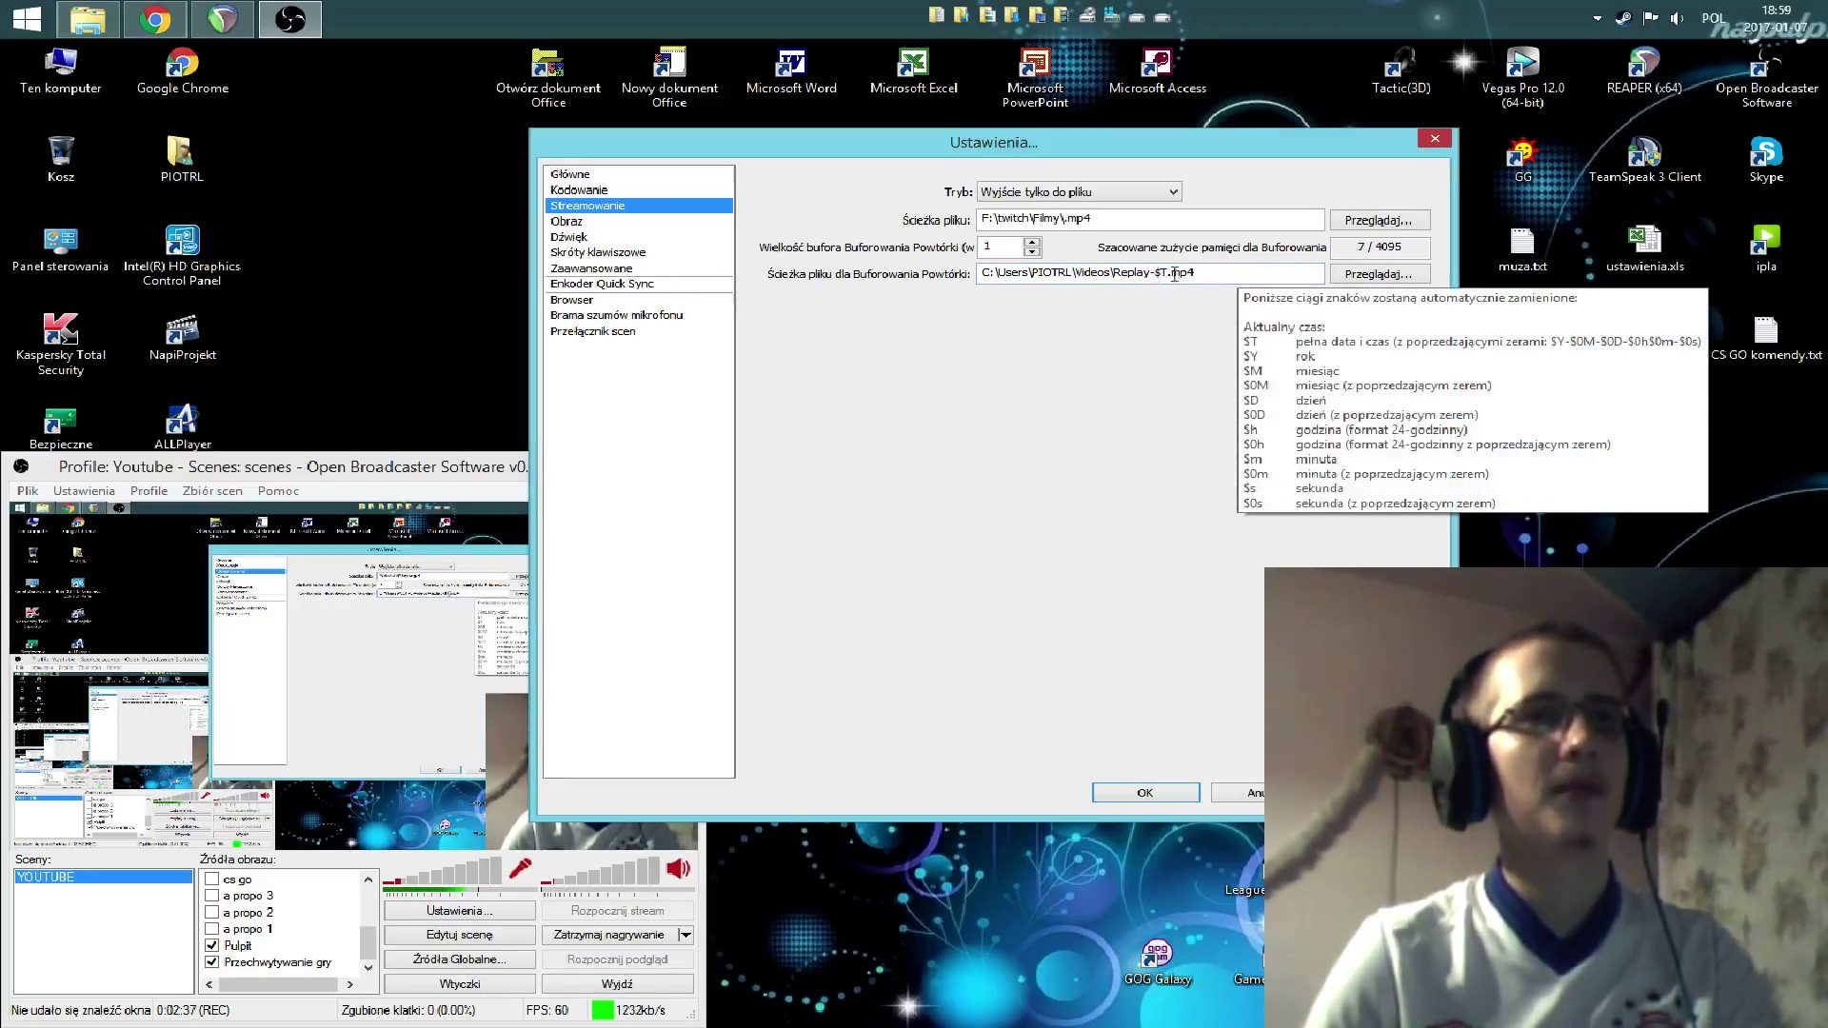
- Examine the video (Obraz) resolution and FPS, compare with the encoding page, and review the audio (Dźwięk) and hotkey (Skróty klawiszowe) settings
click(583, 222)
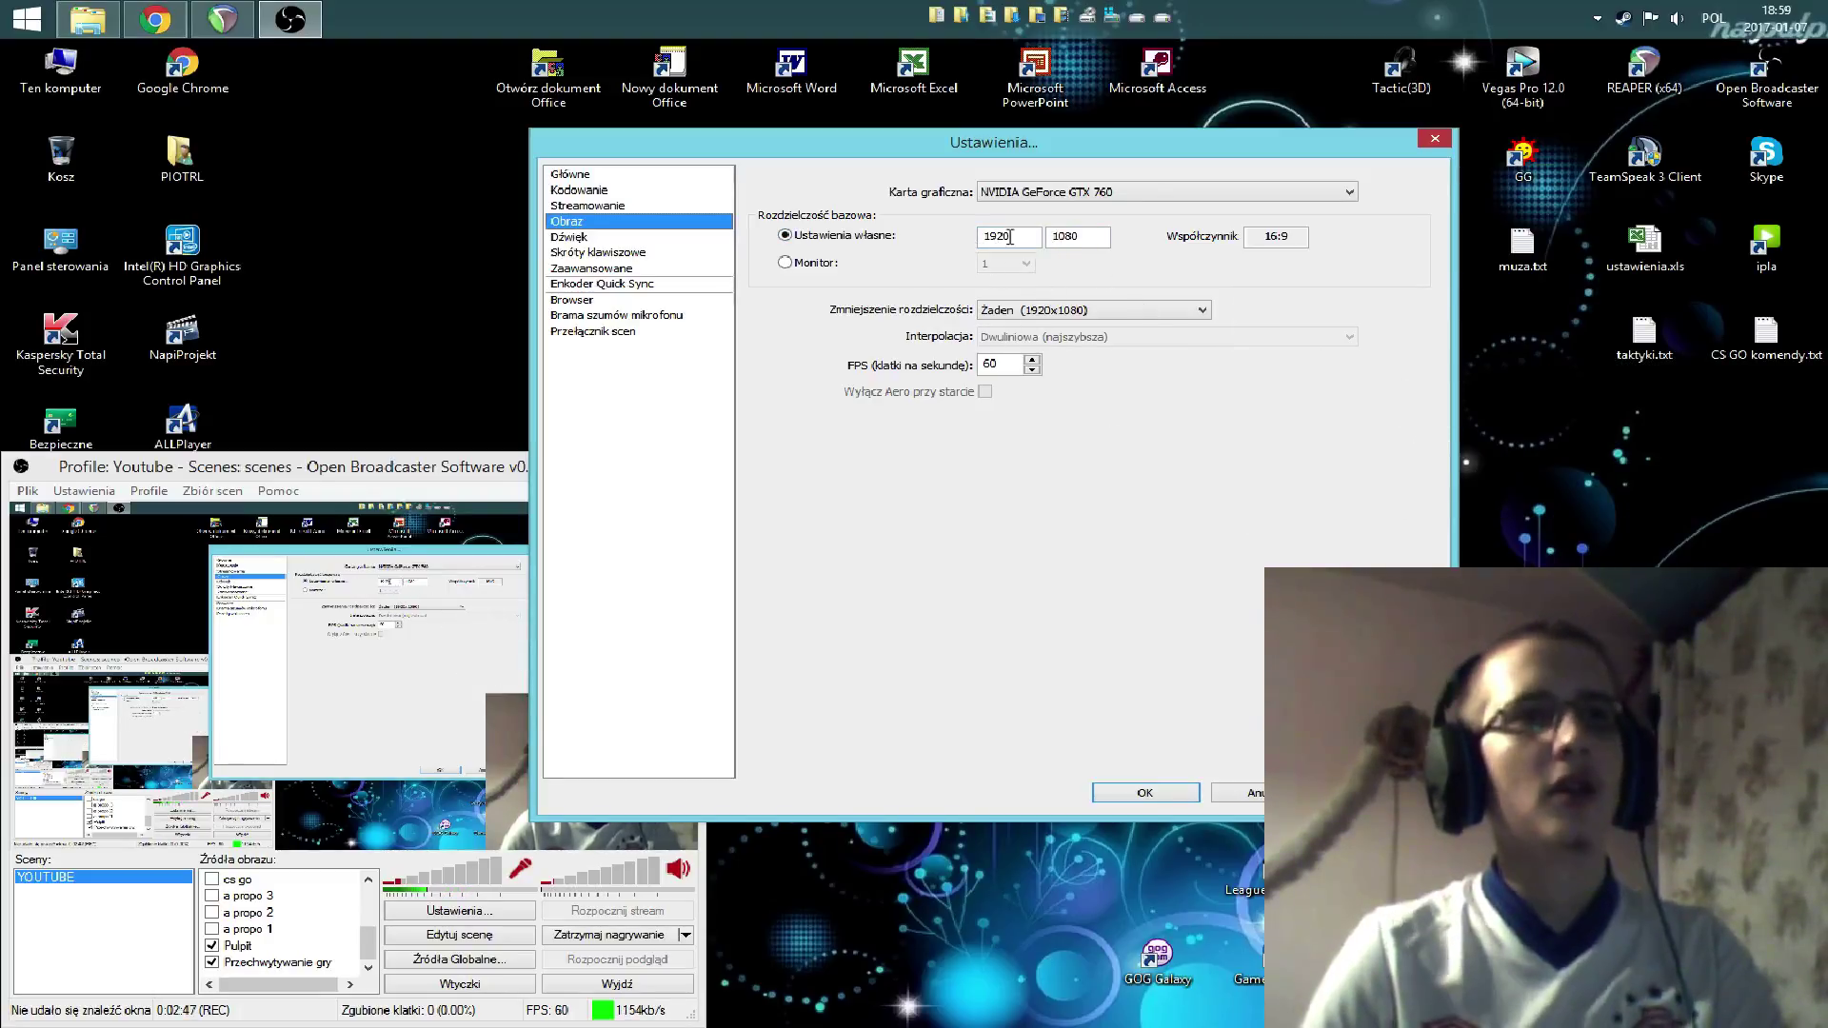
click(599, 190)
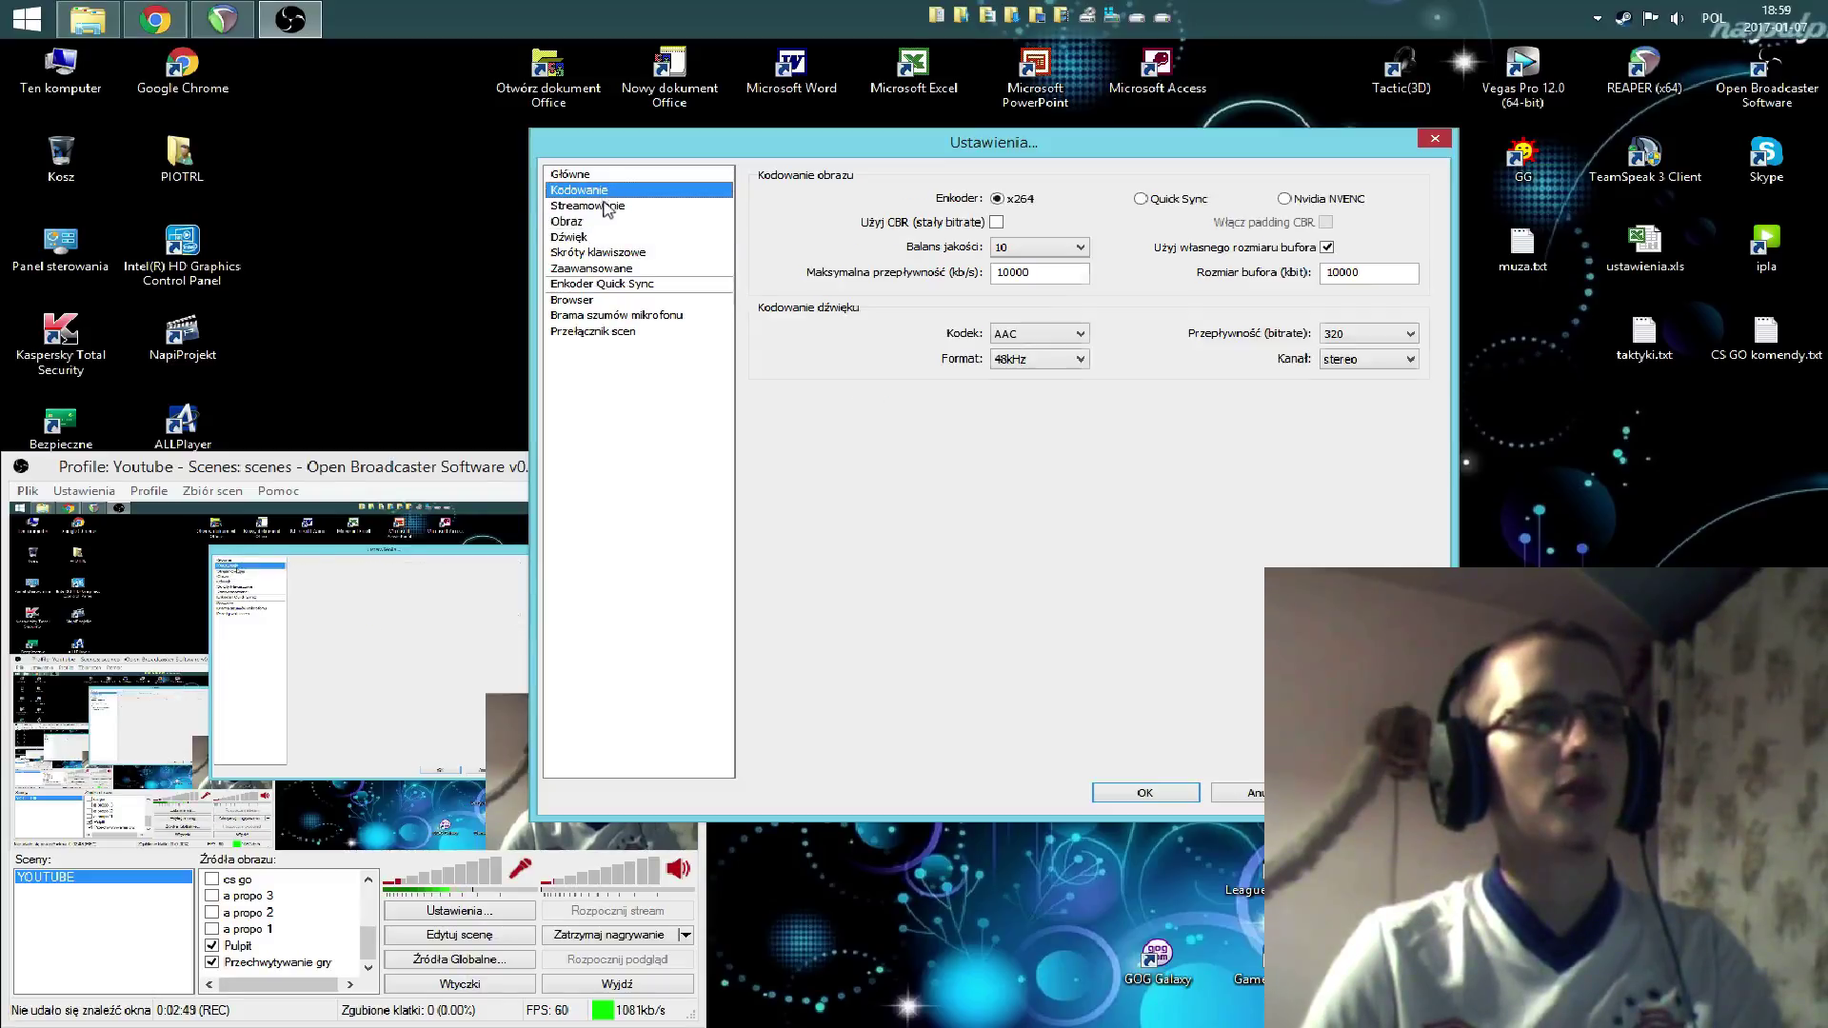
click(609, 224)
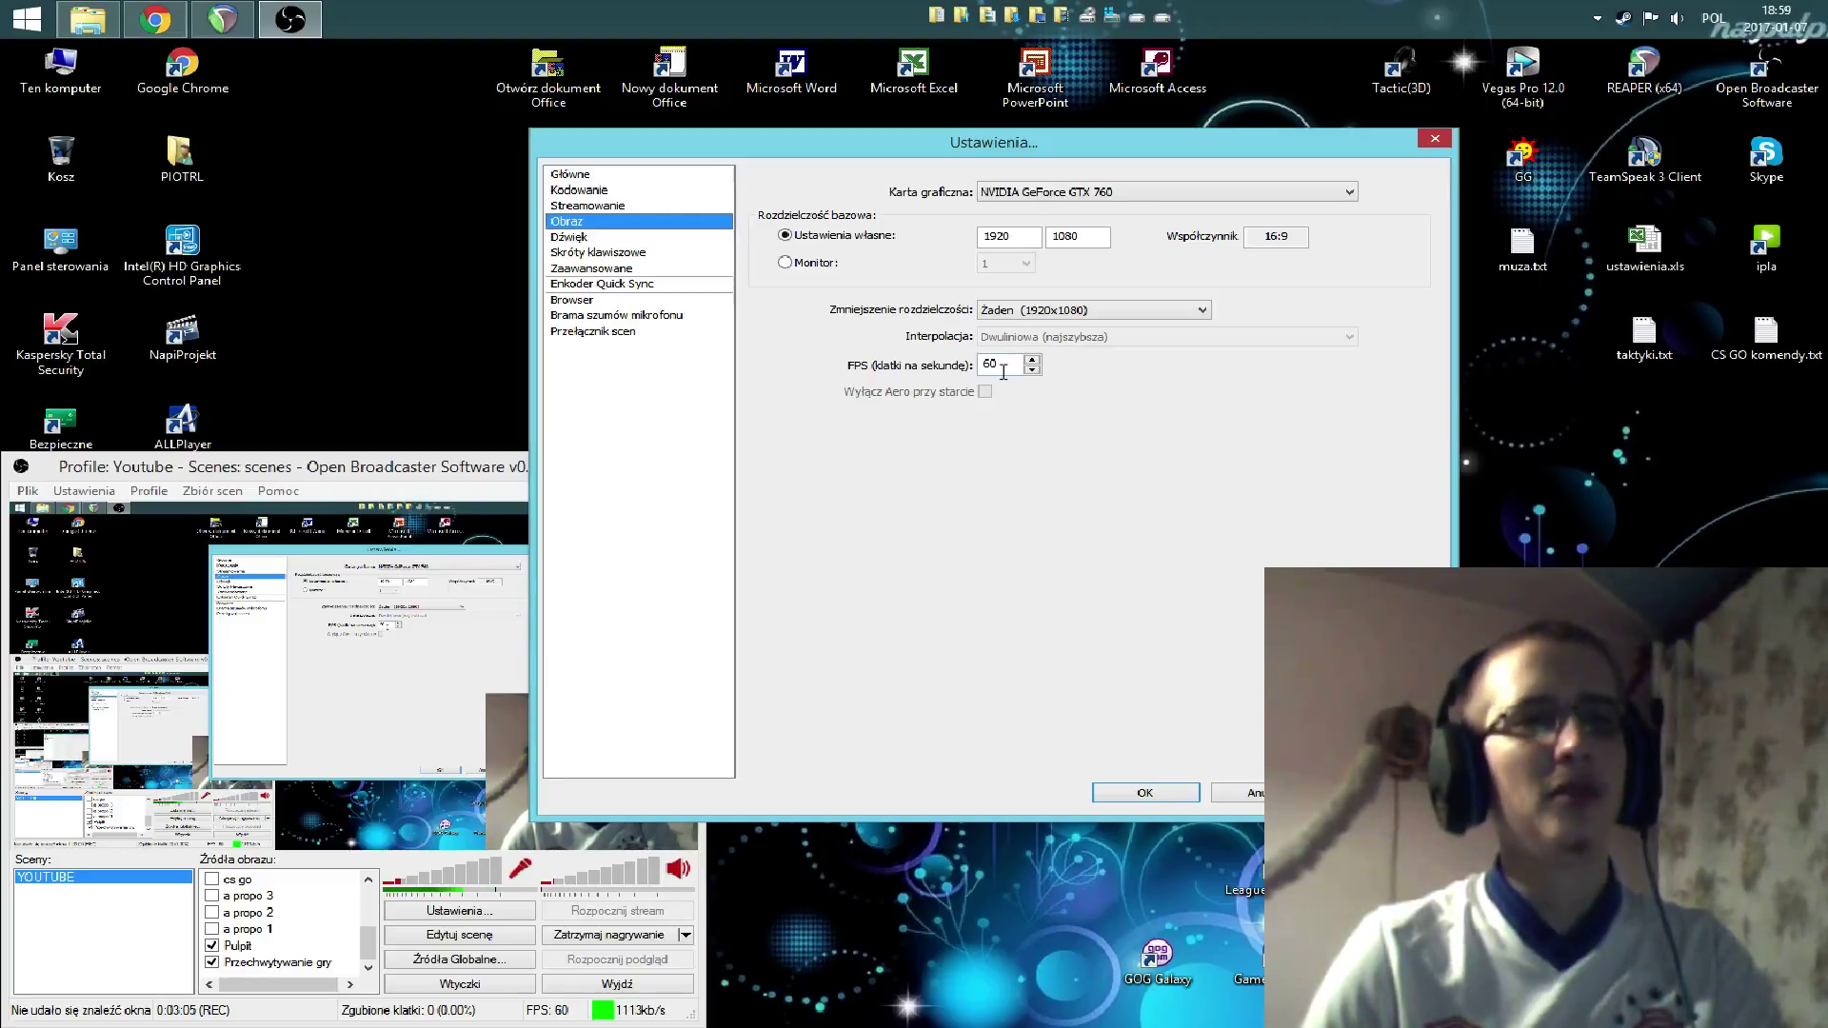
click(620, 239)
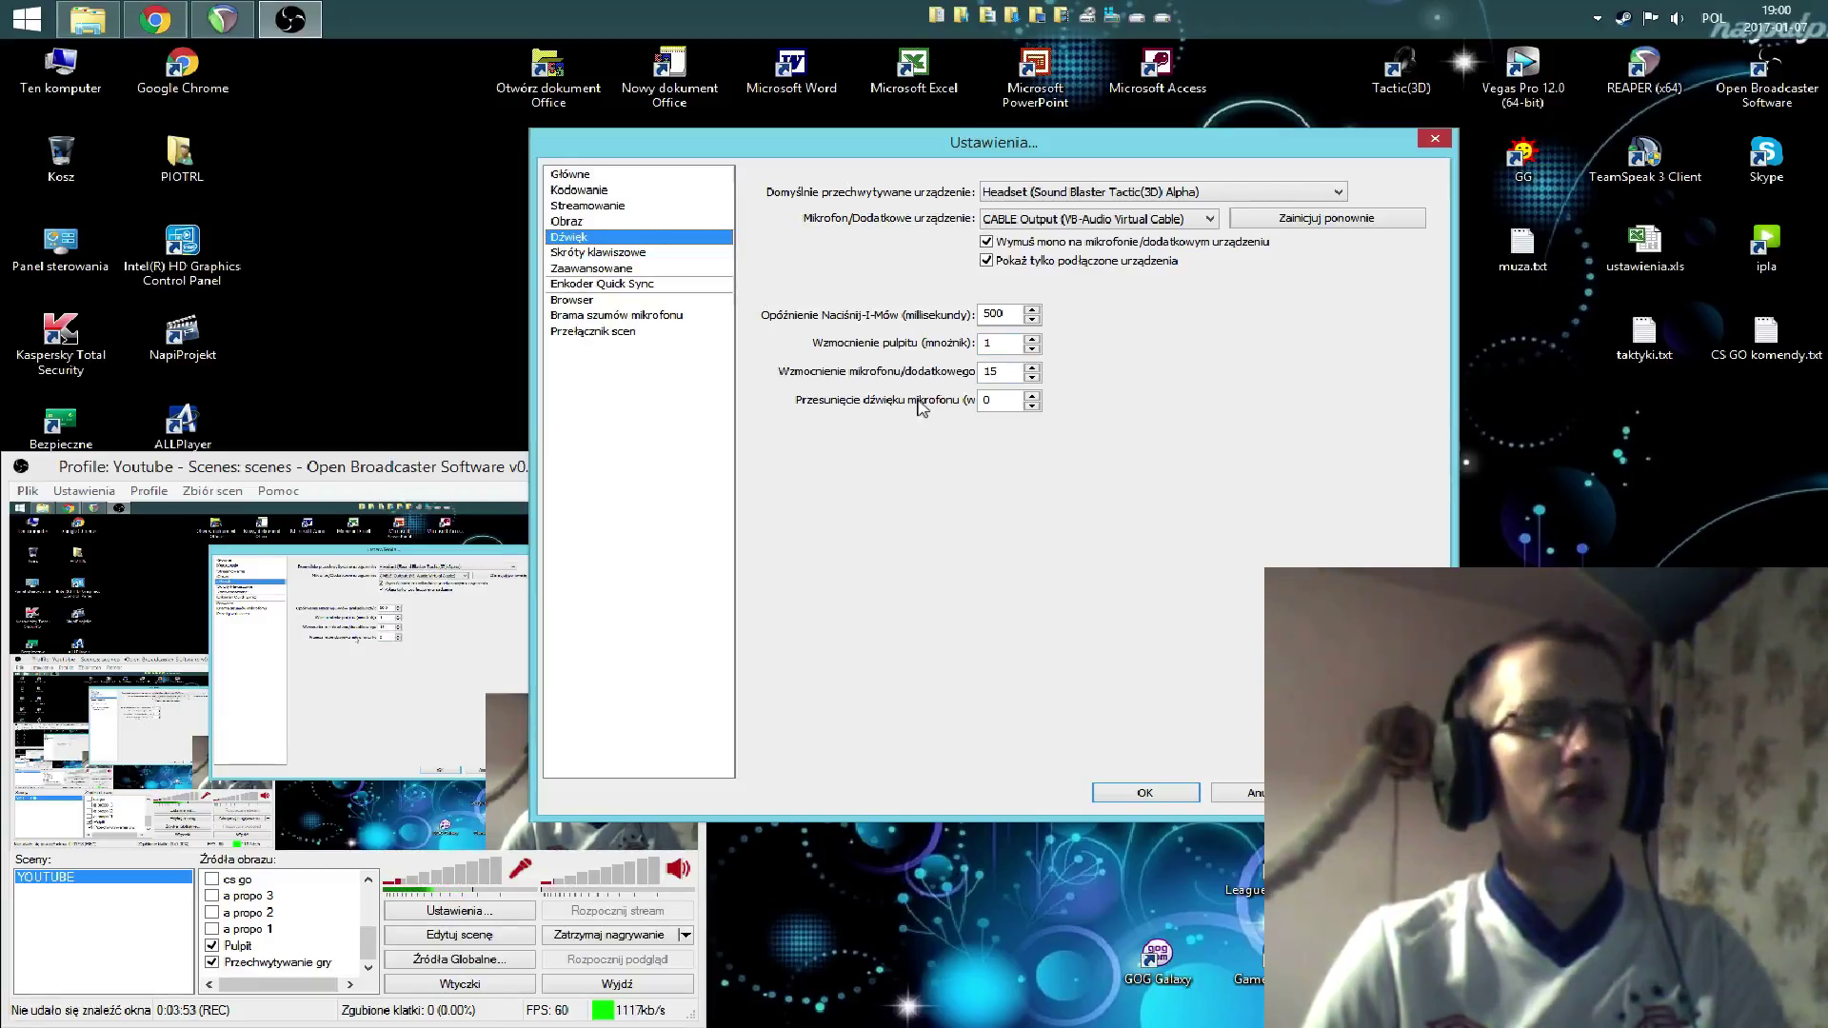
click(623, 252)
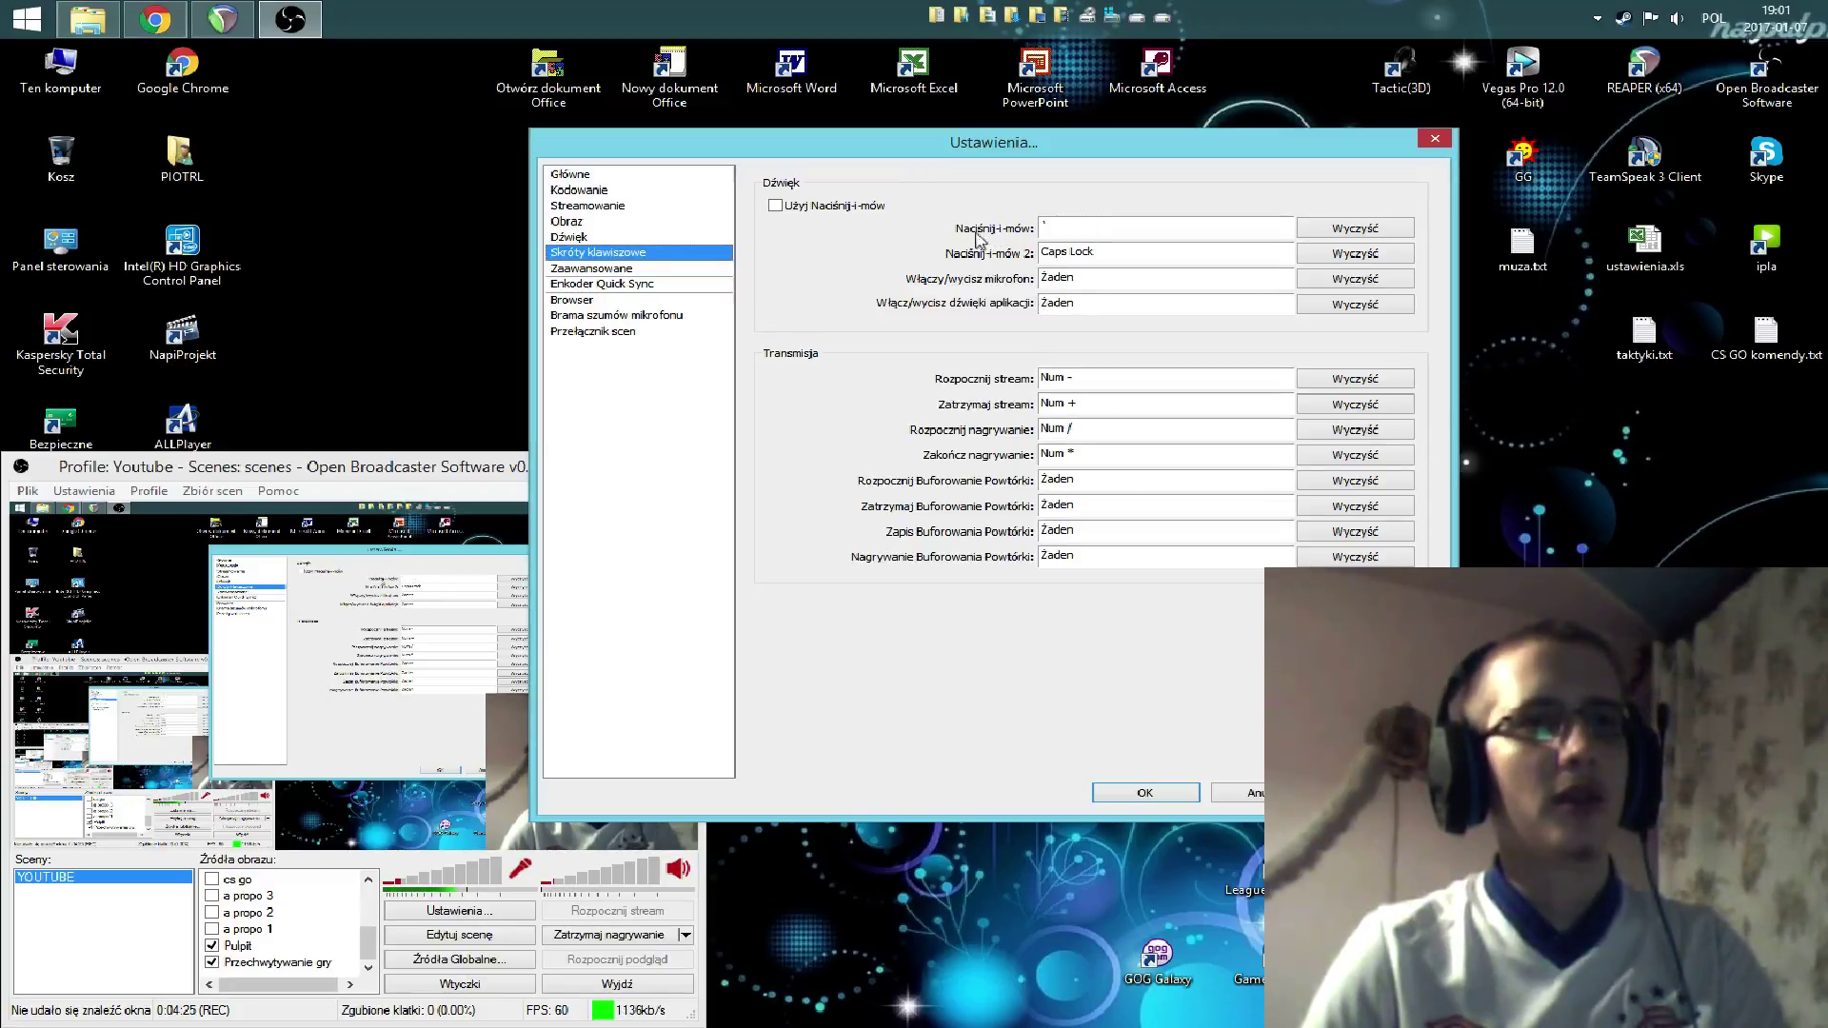
- Examine the process priority, x264 preset and encoder profile options in the advanced (Zaawansowane) settings without changing them
click(610, 272)
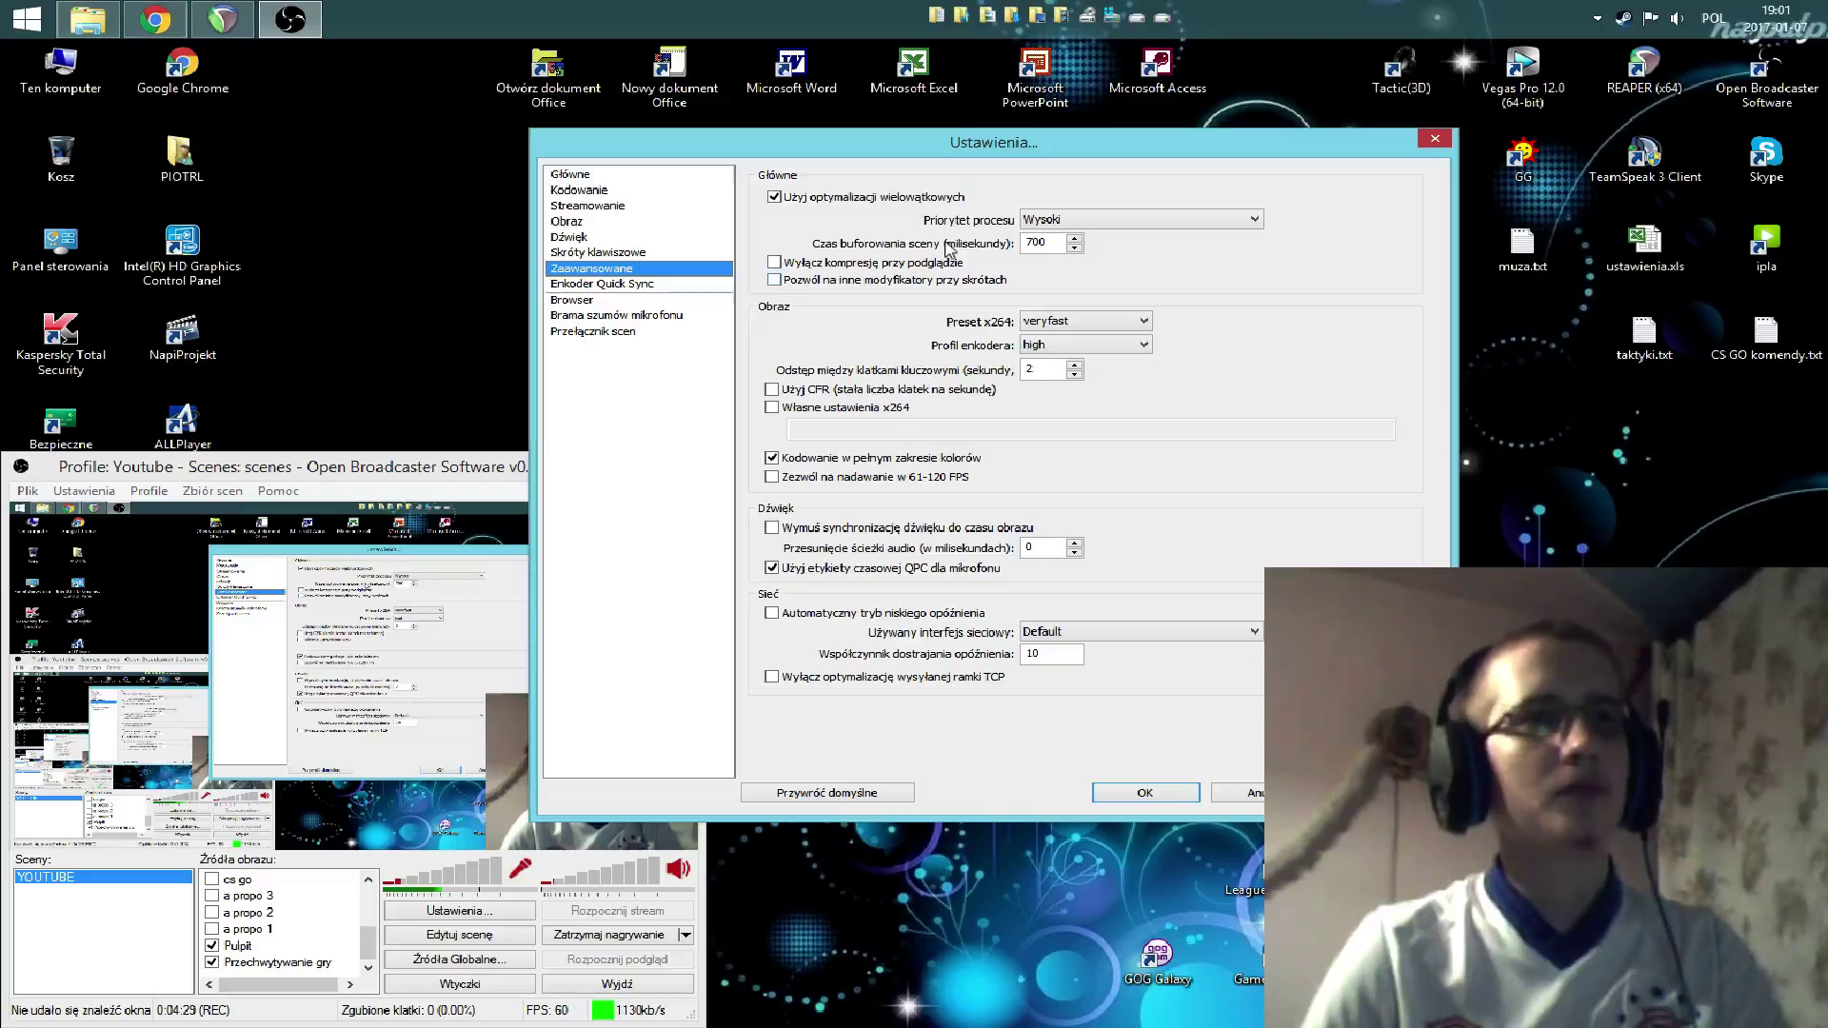
click(1079, 222)
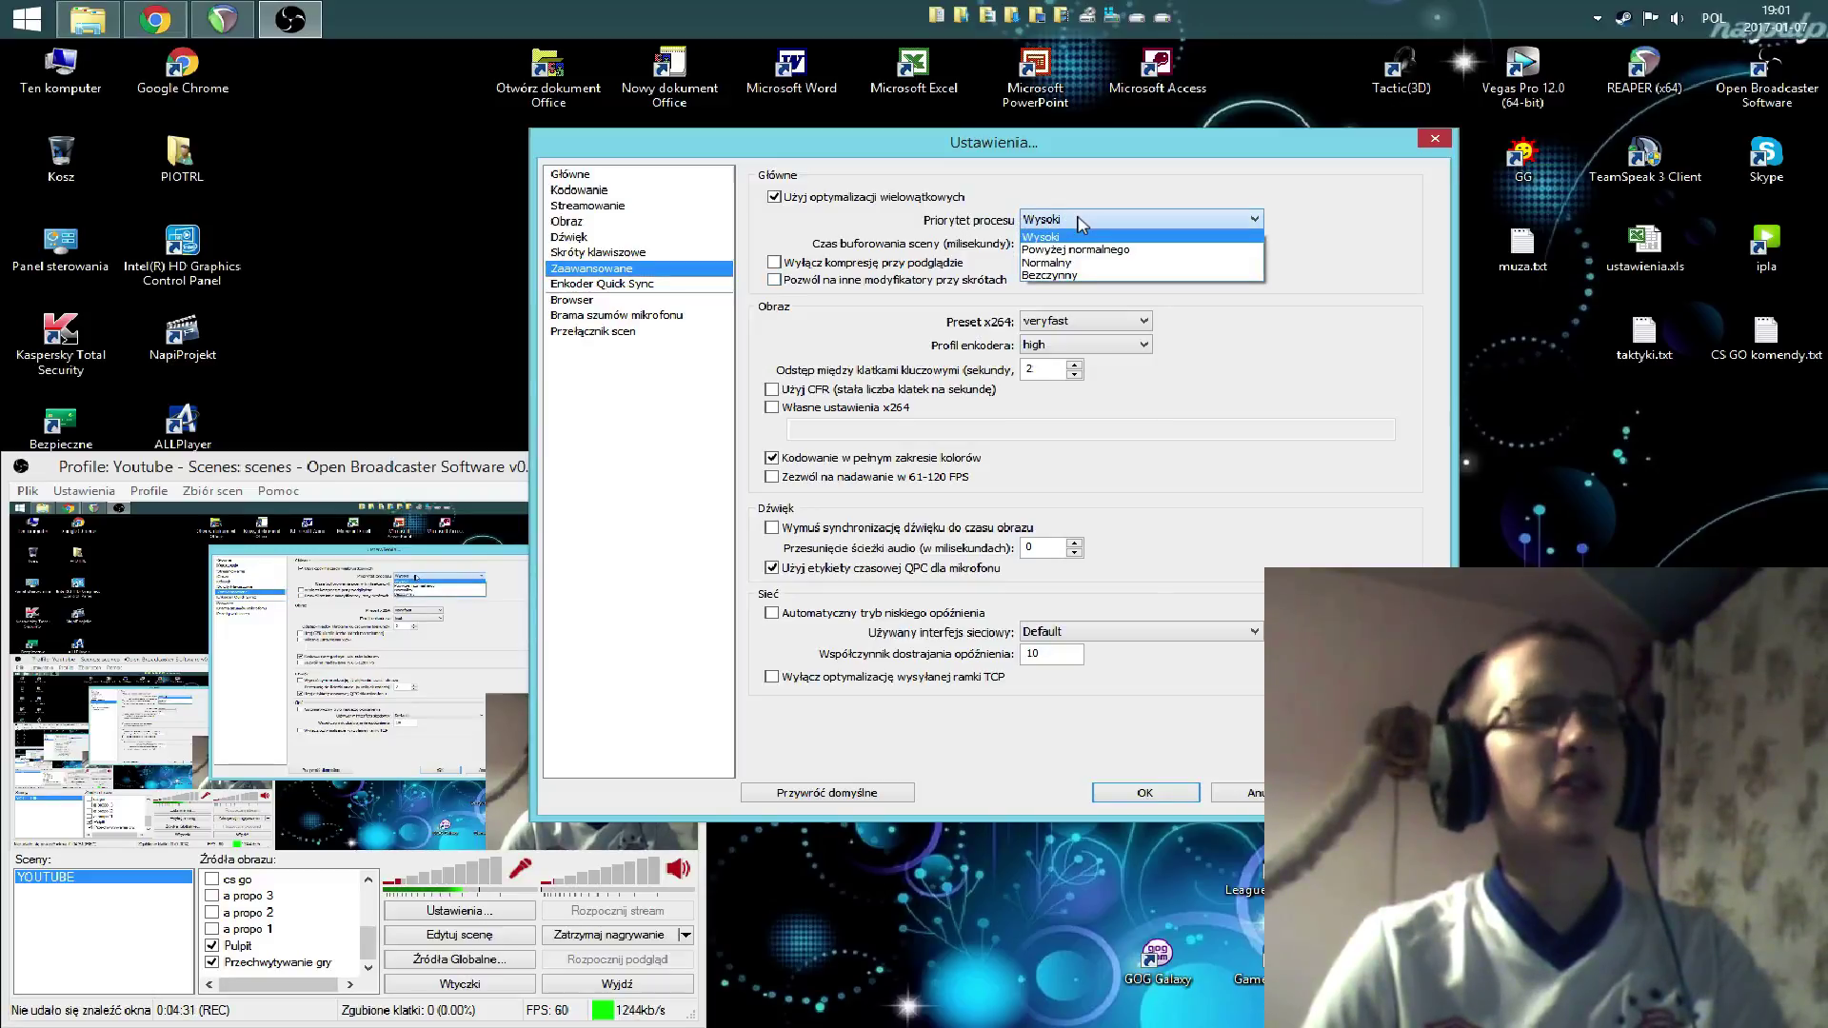
click(1080, 222)
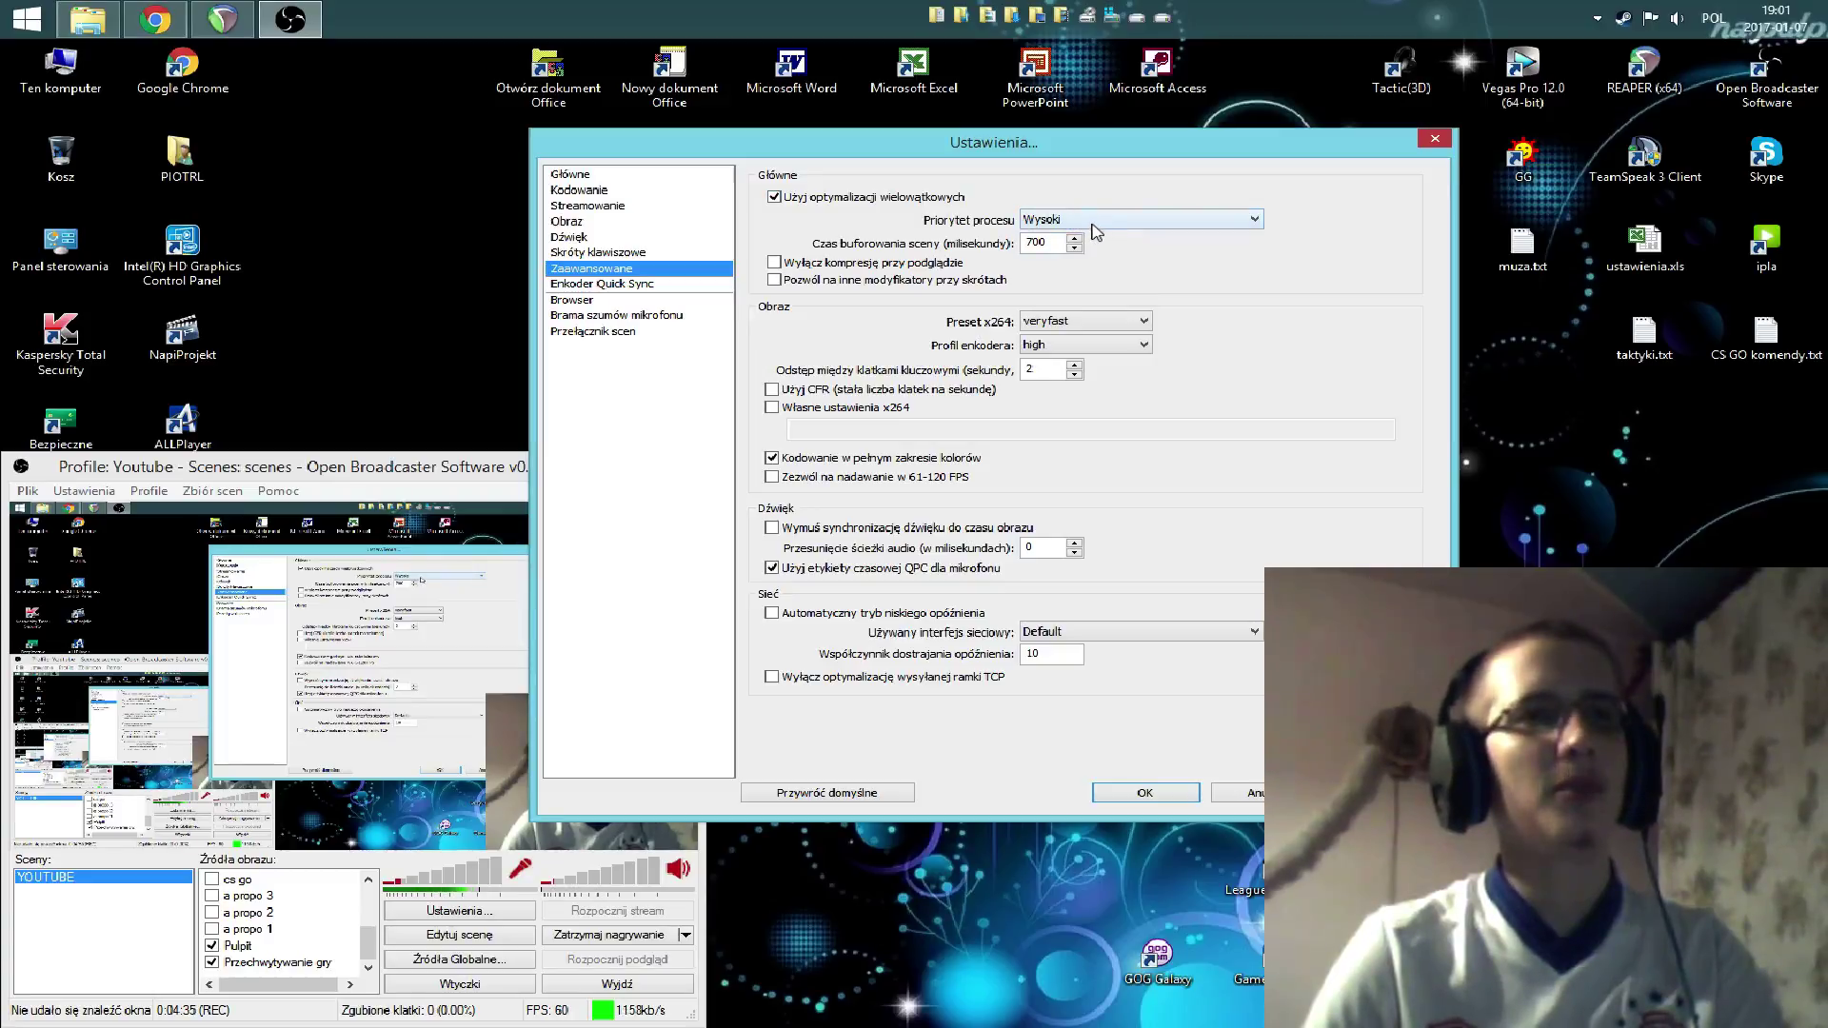
click(1055, 321)
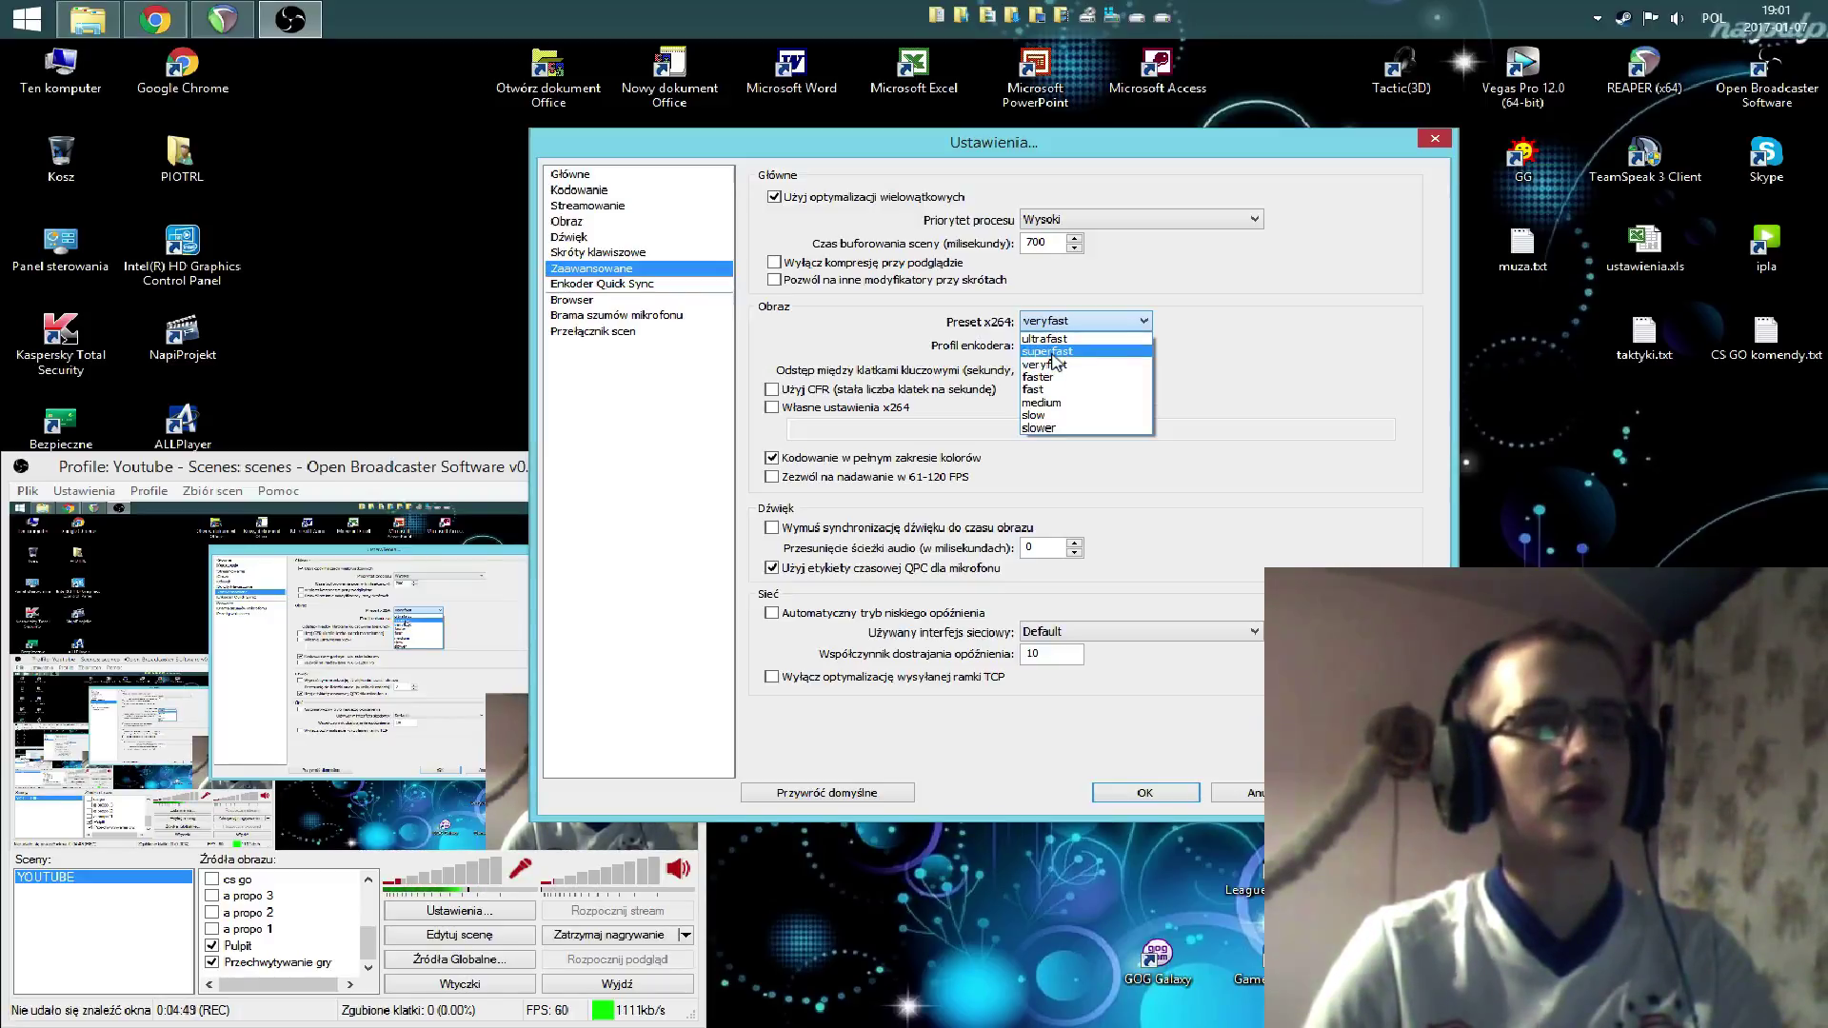
click(1262, 361)
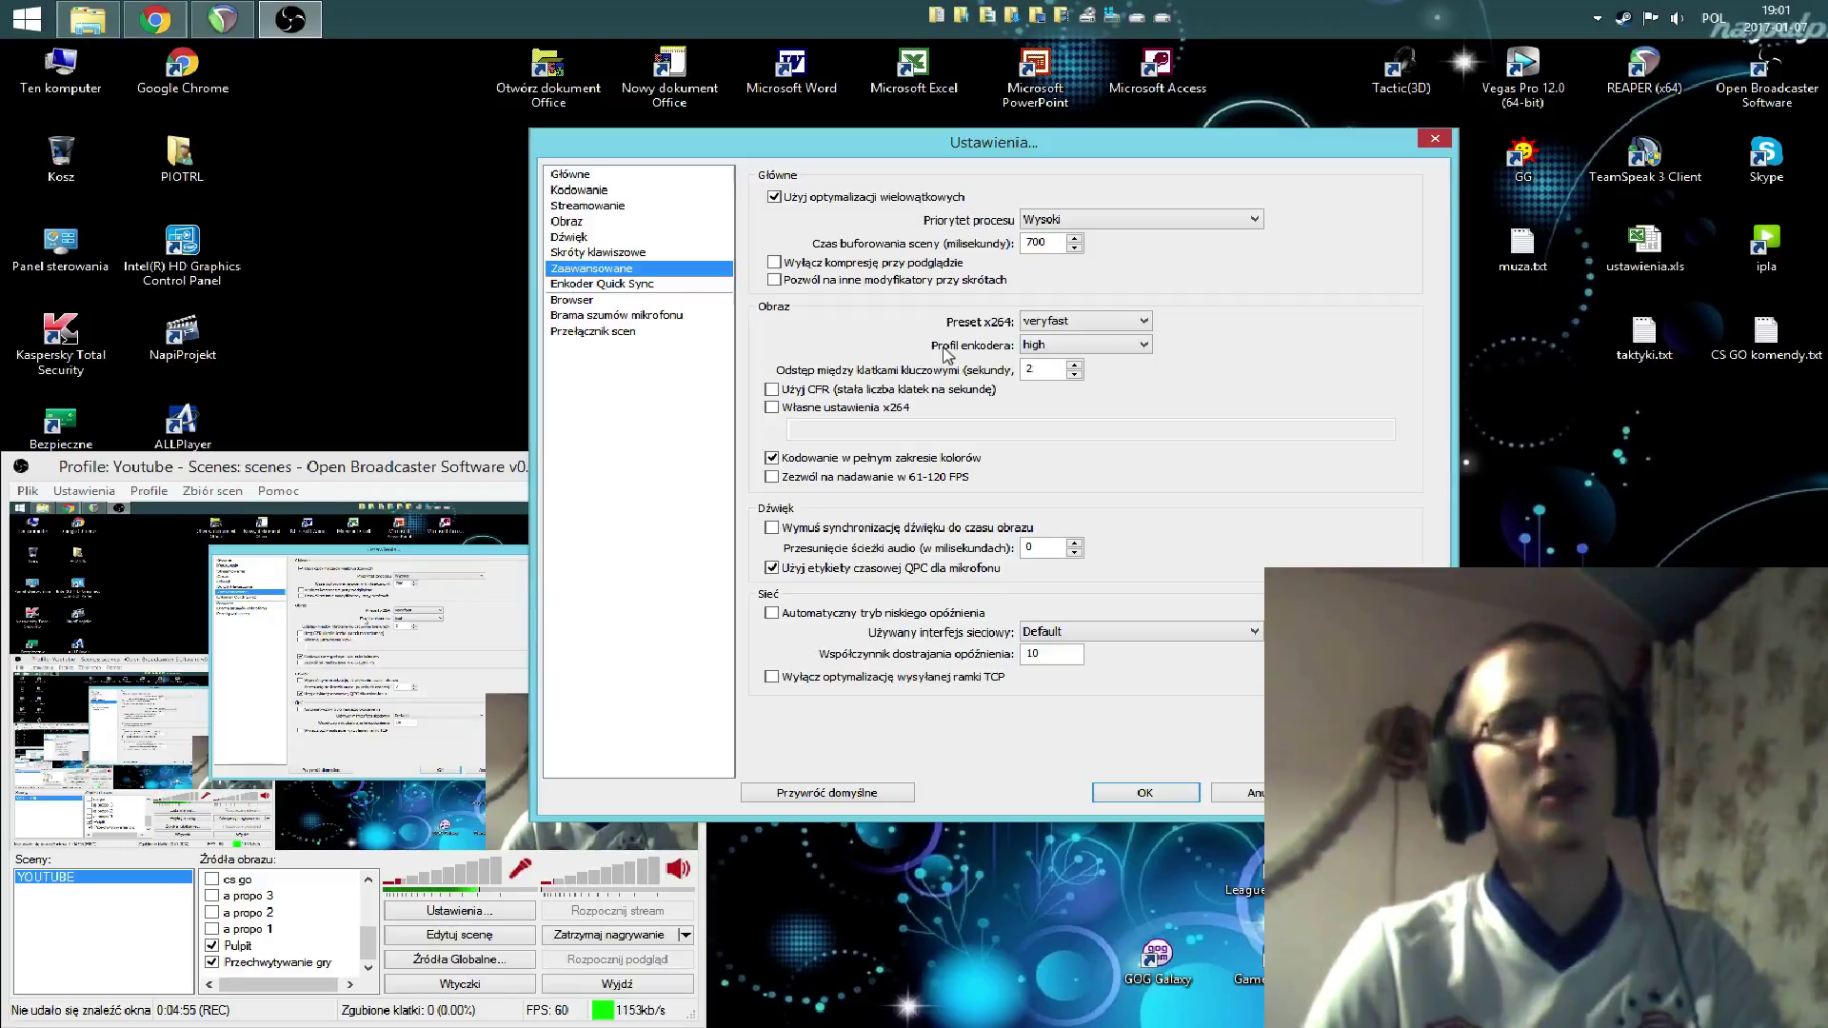
click(1059, 351)
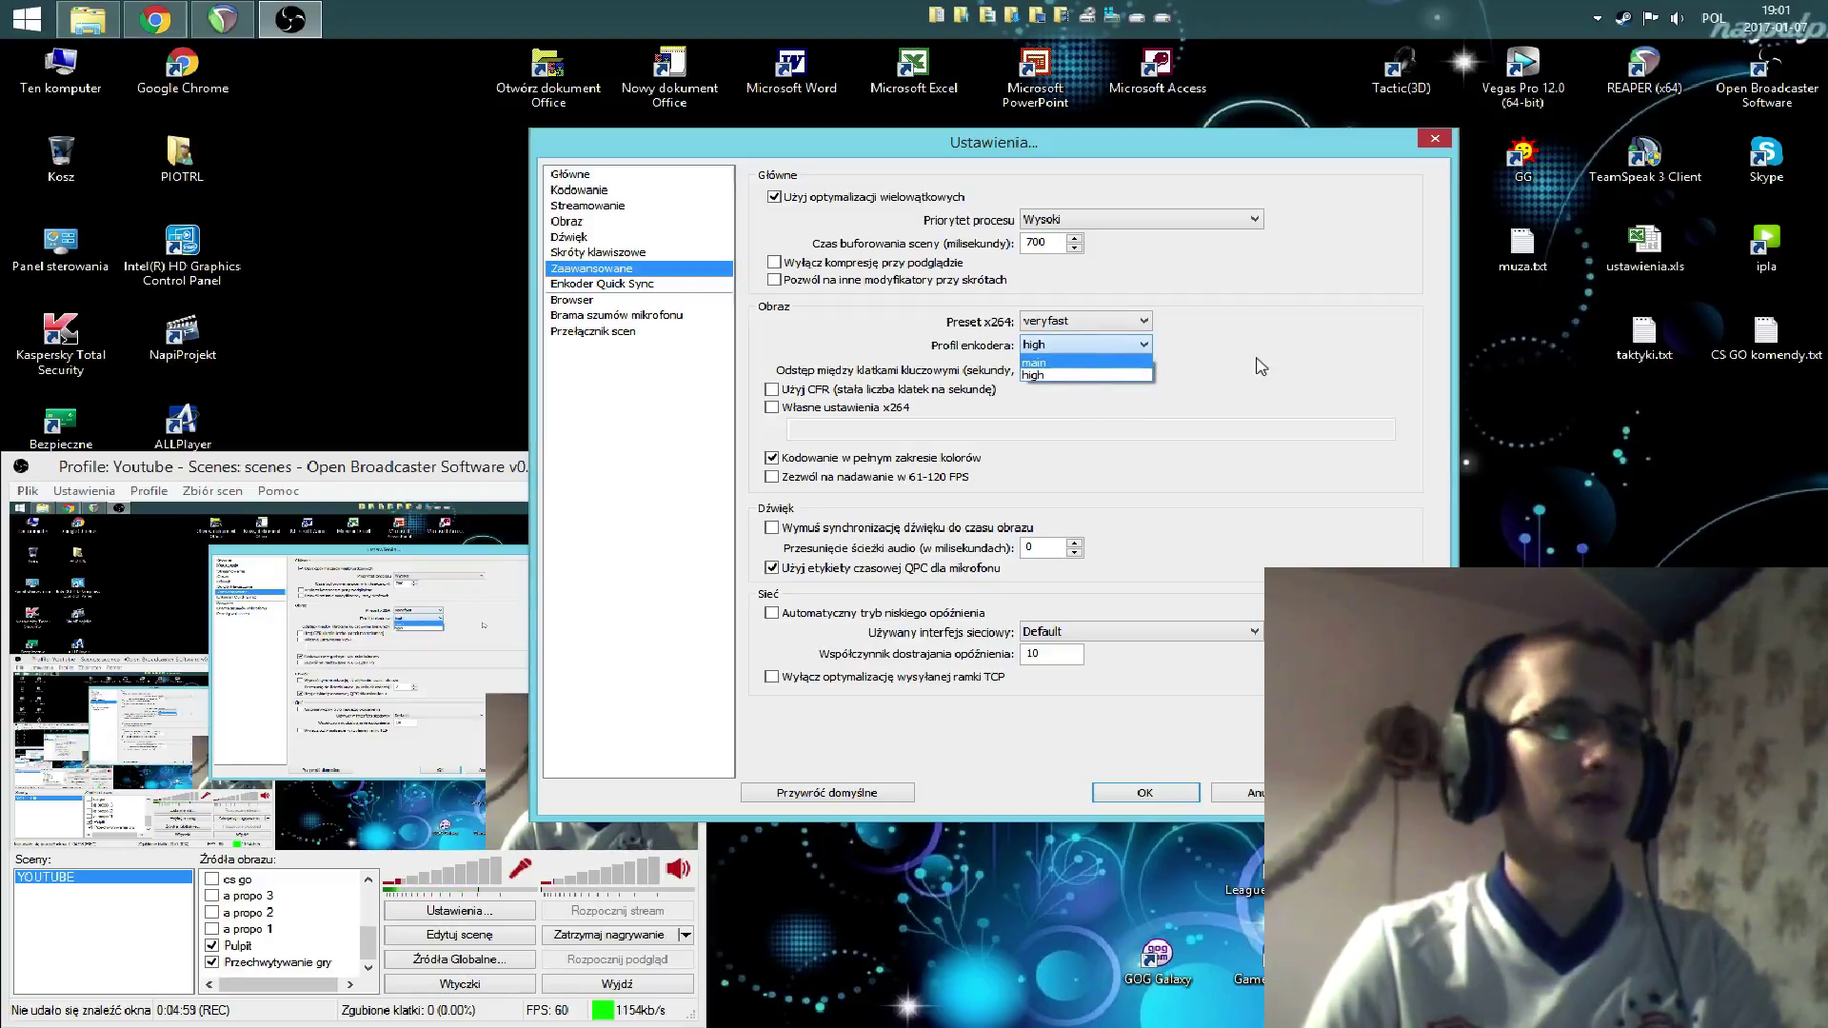
click(1197, 388)
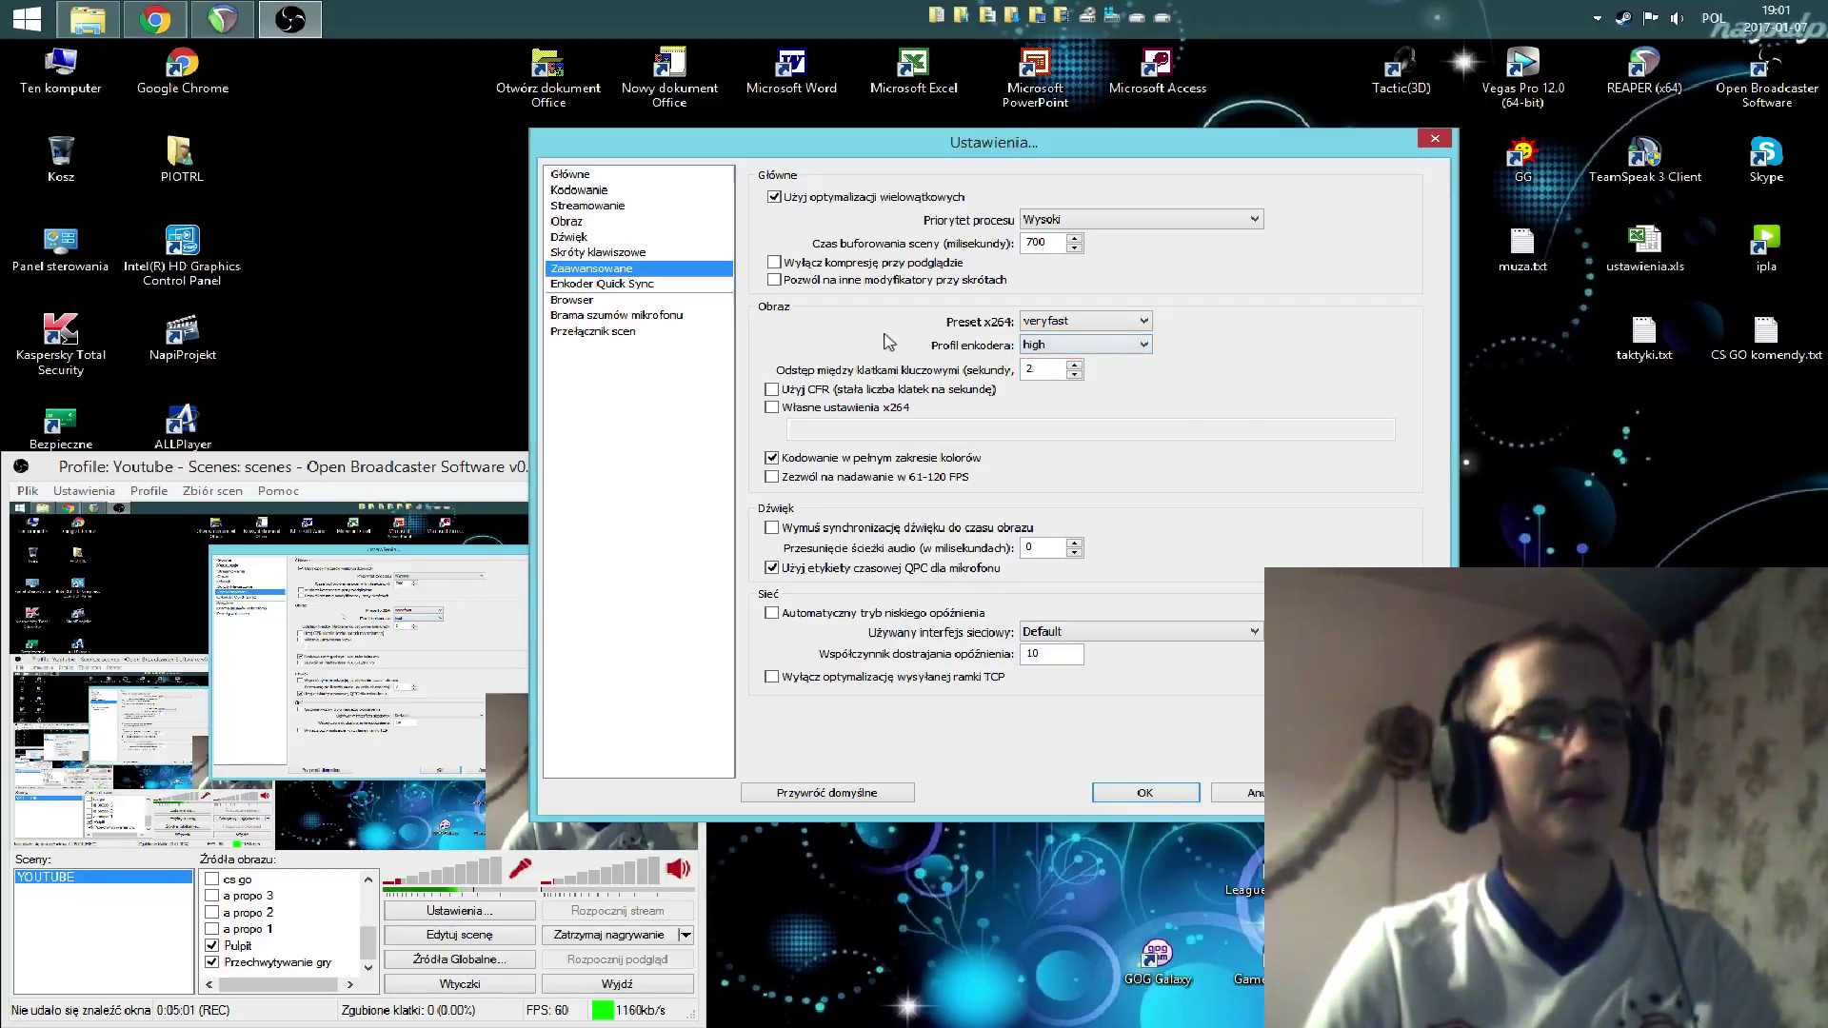
- Review the Quick Sync encoder, Browser, scene switcher and microphone noise gate pages, and recheck the audio and encoding settings
click(651, 285)
click(647, 300)
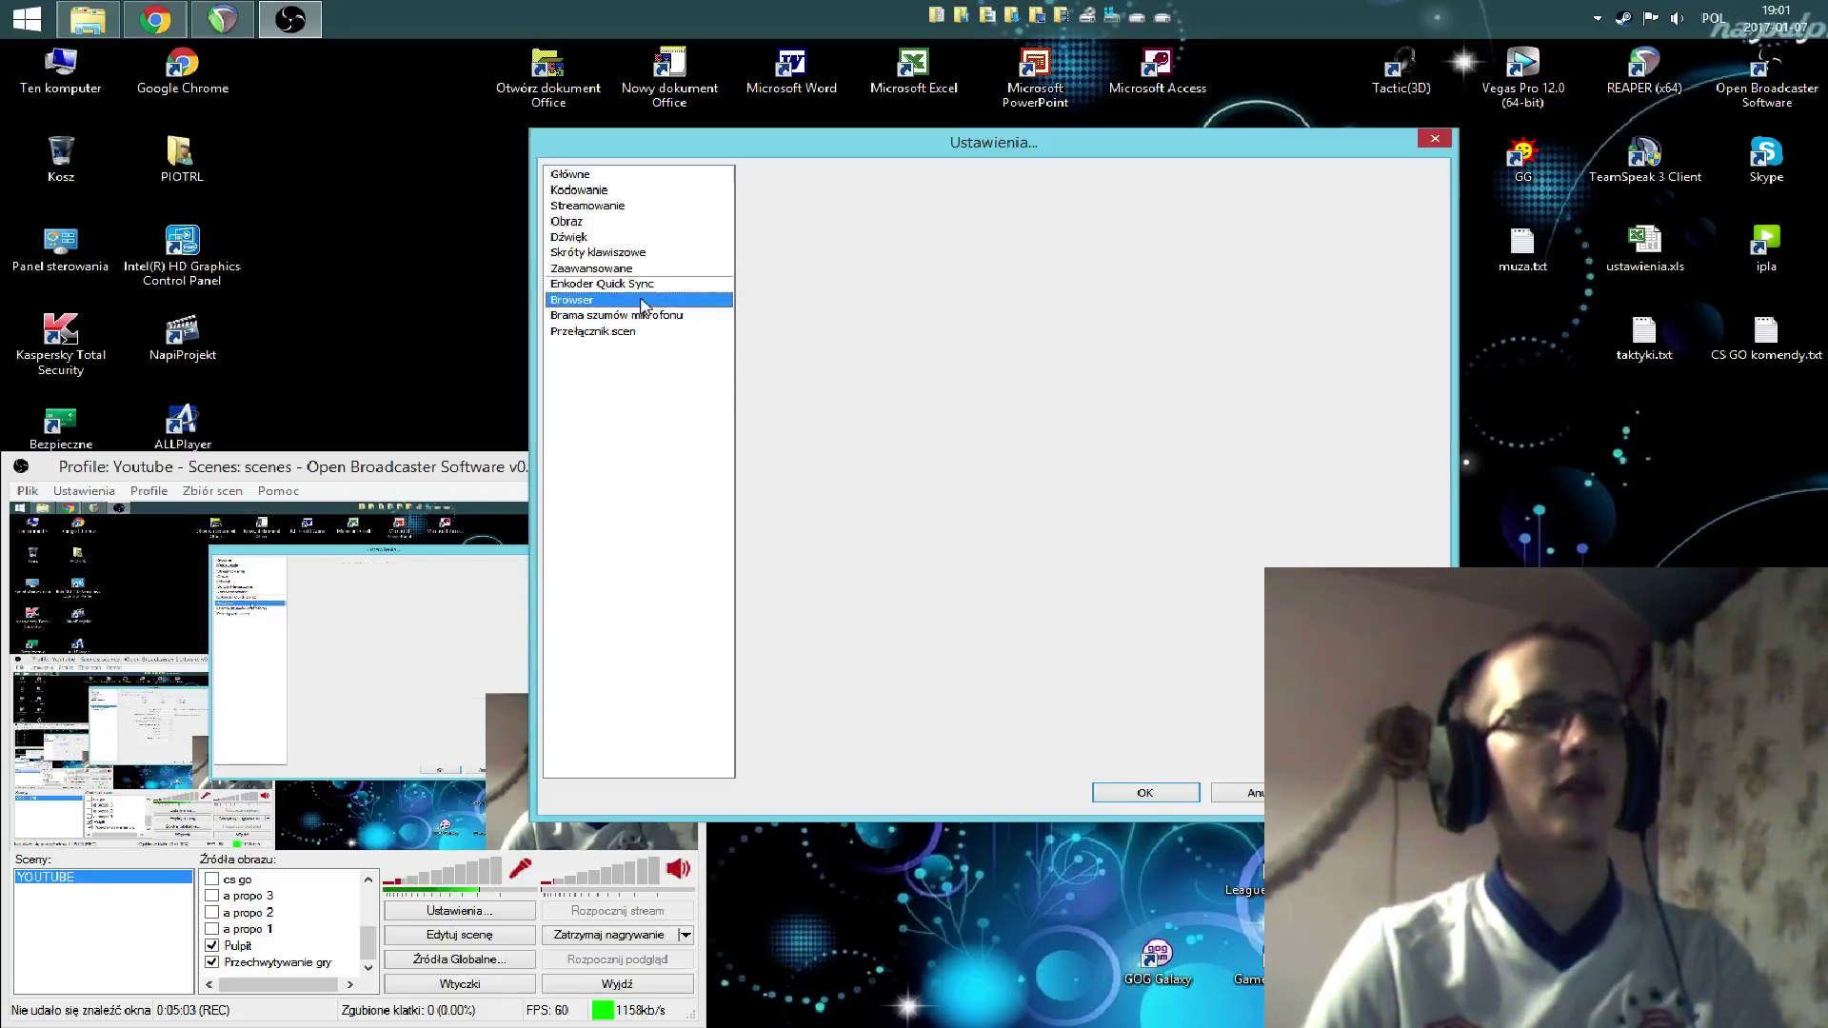
click(644, 331)
click(644, 315)
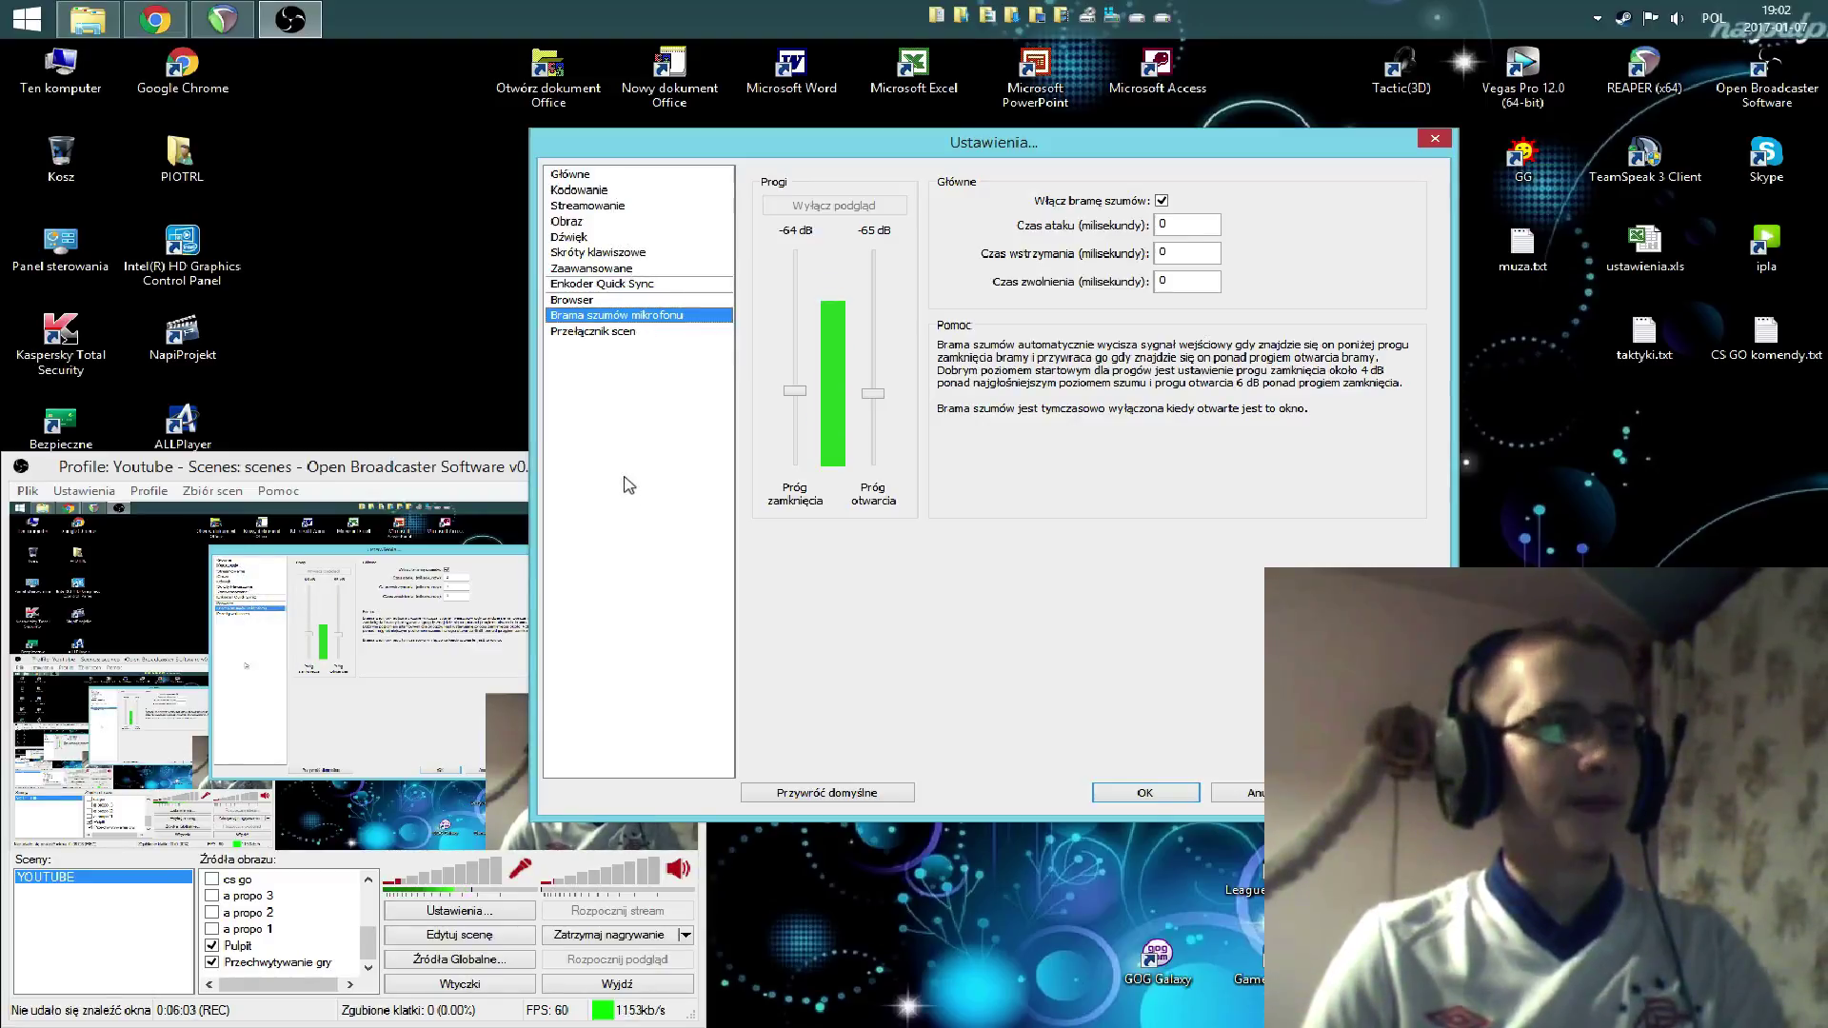
click(590, 238)
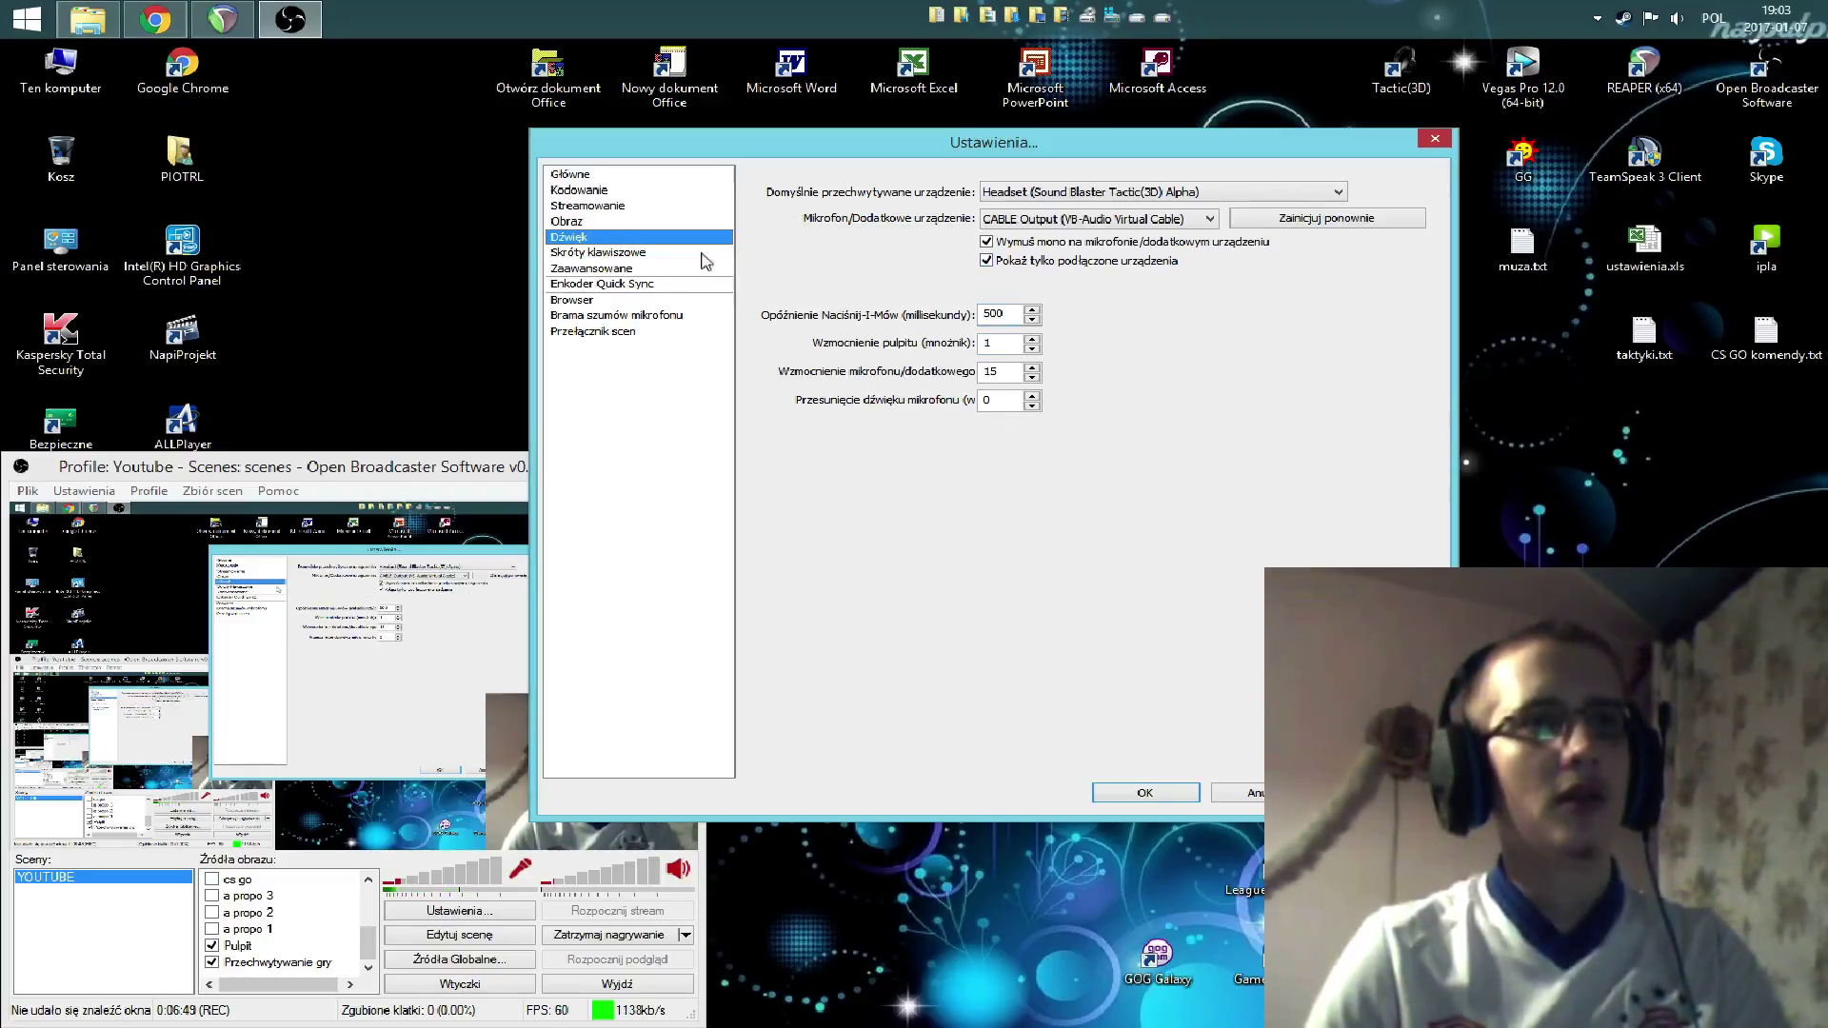
click(596, 191)
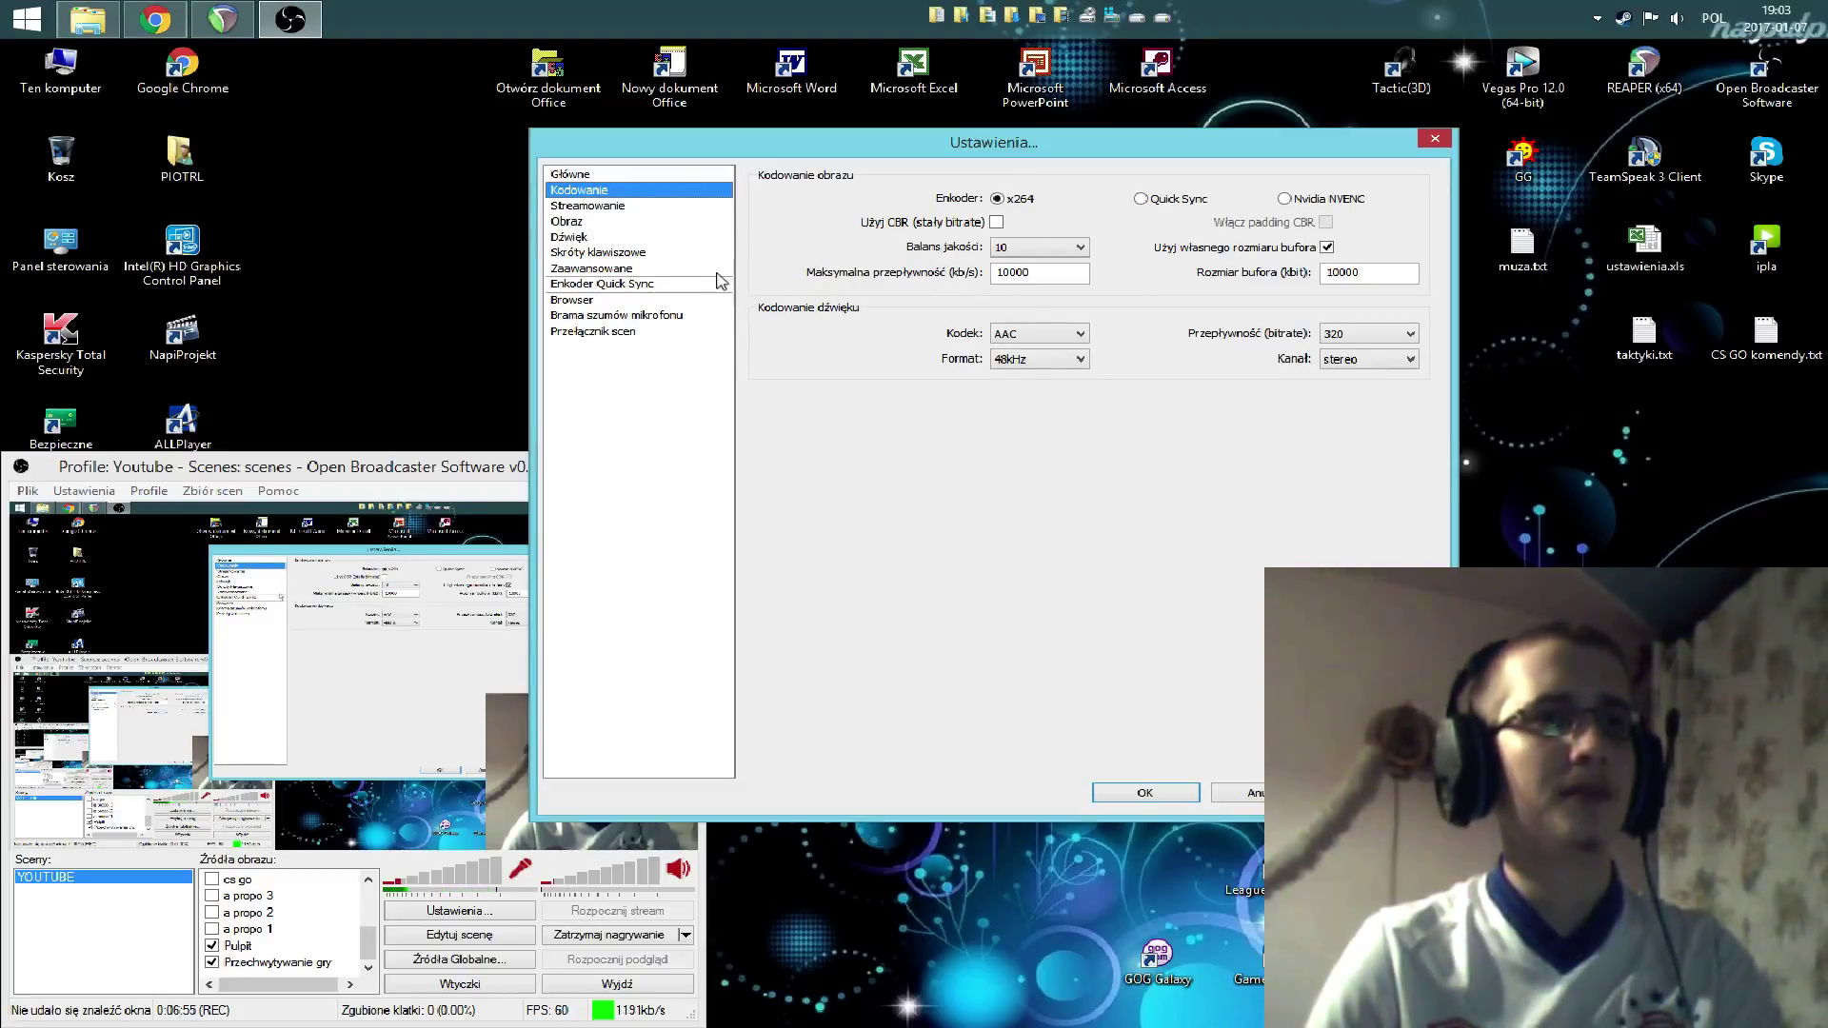
- Compare the video (Obraz) resolution and FPS with the bitrate on the encoding (Kodowanie) page and the file output on the Streamowanie page
click(593, 224)
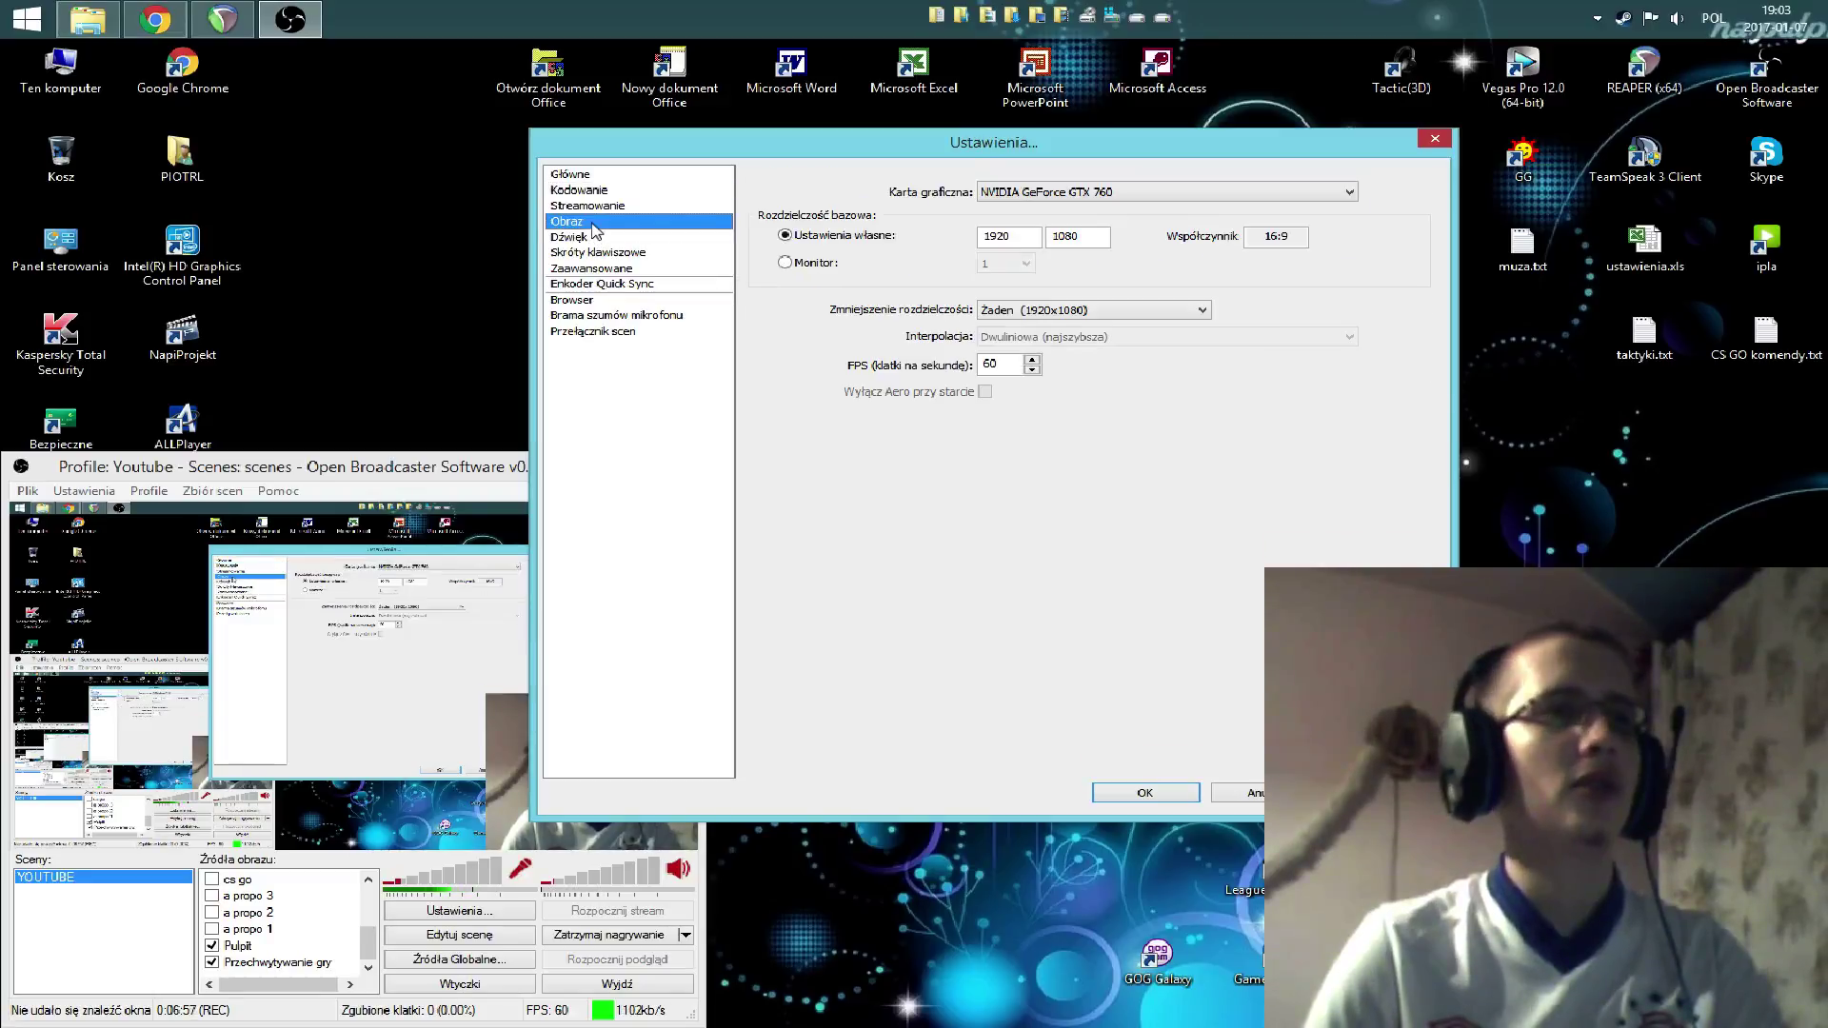
click(633, 191)
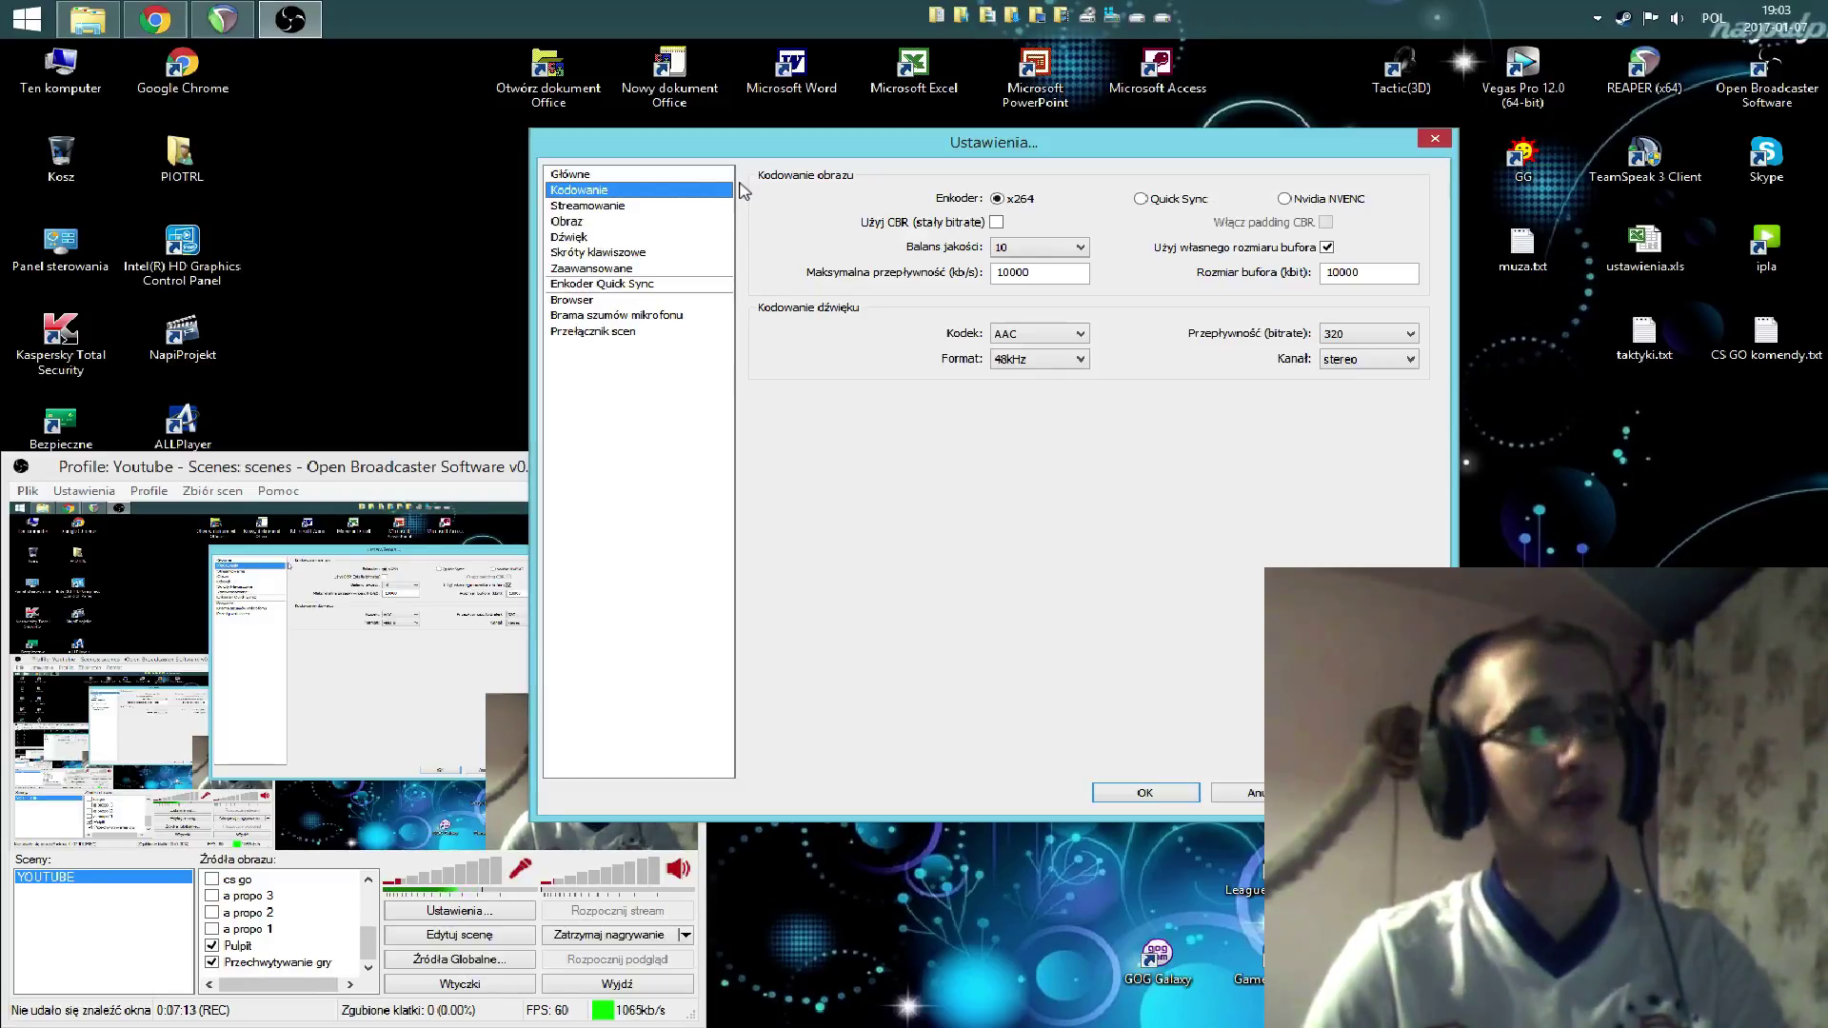
click(621, 208)
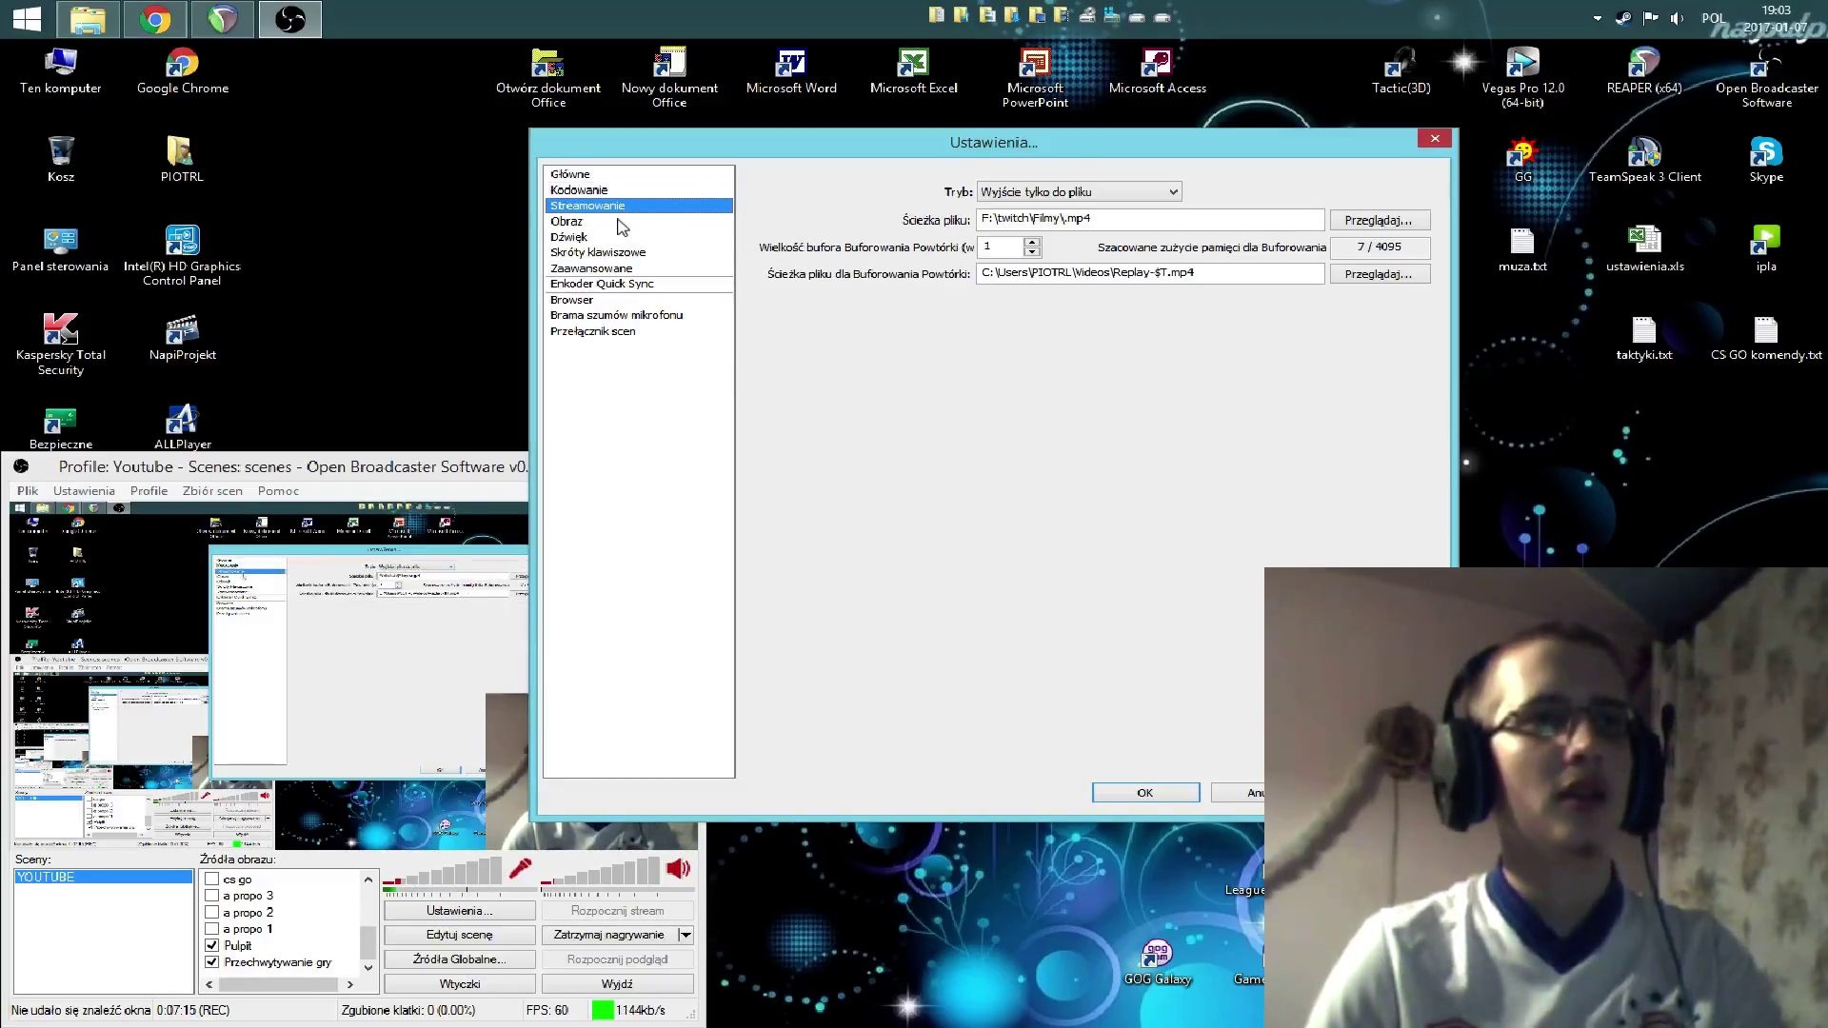
click(621, 223)
click(628, 205)
click(633, 190)
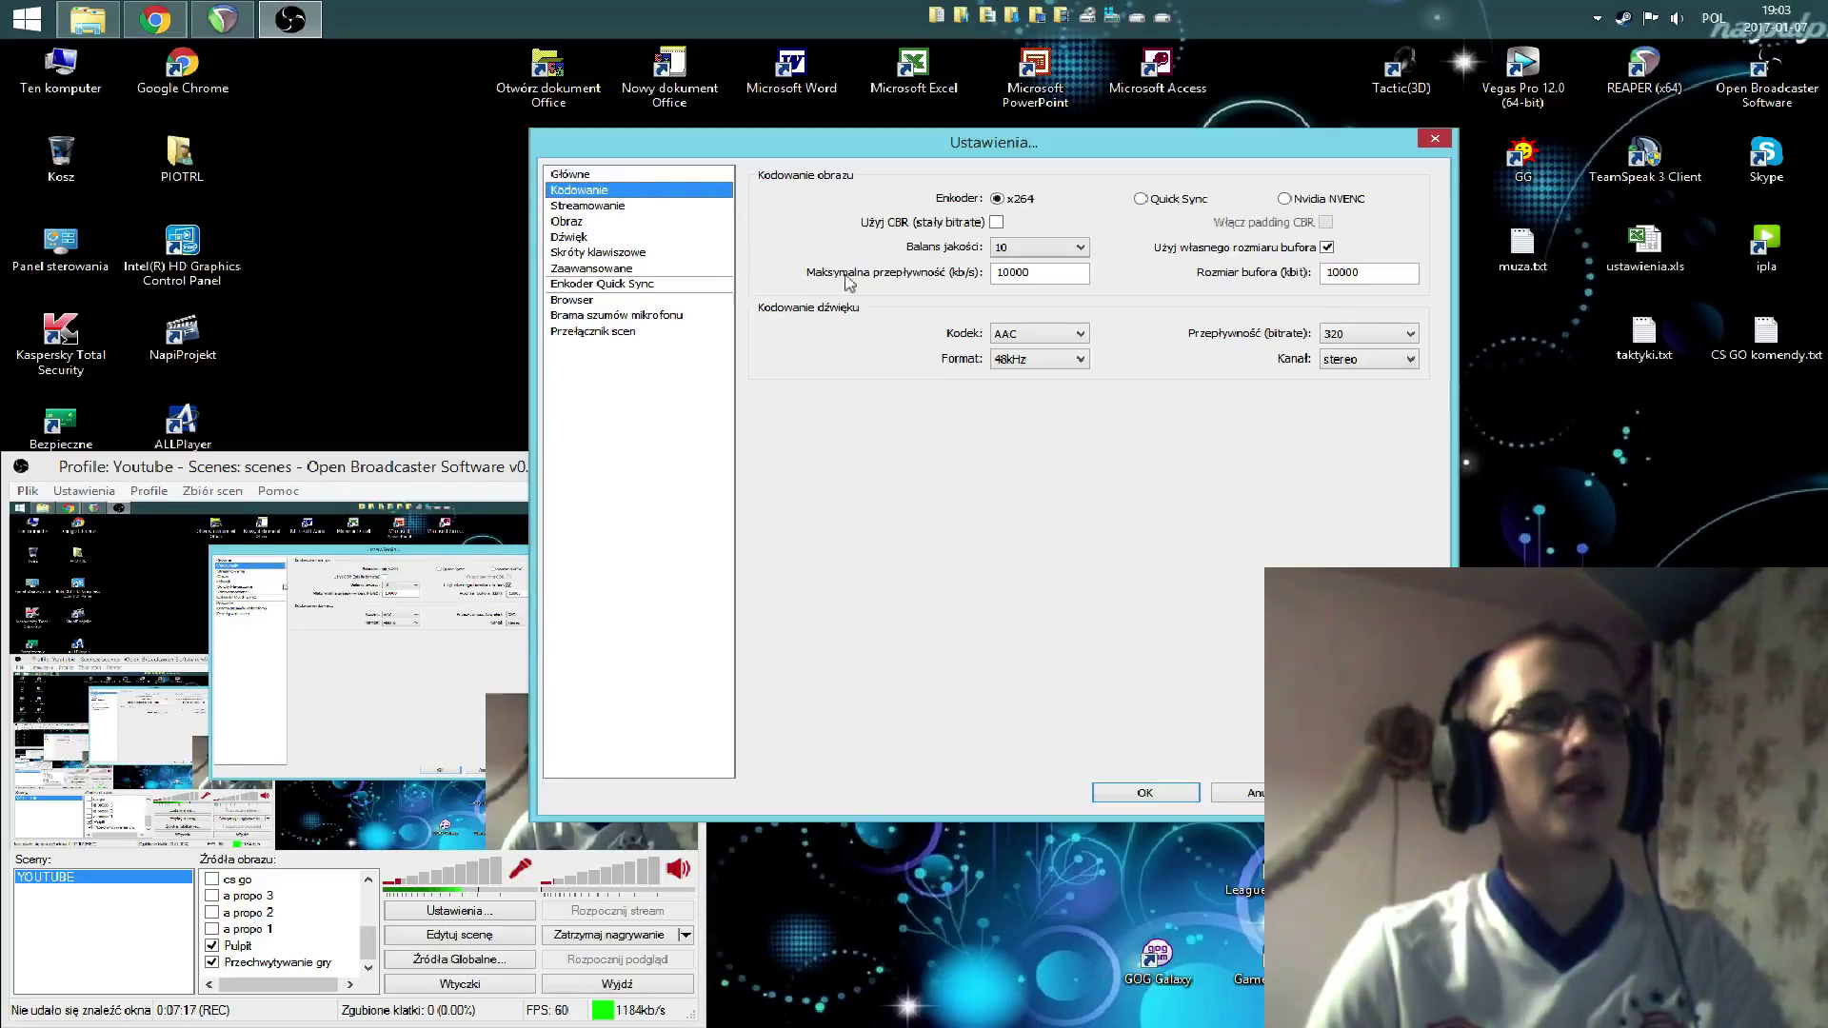
click(664, 208)
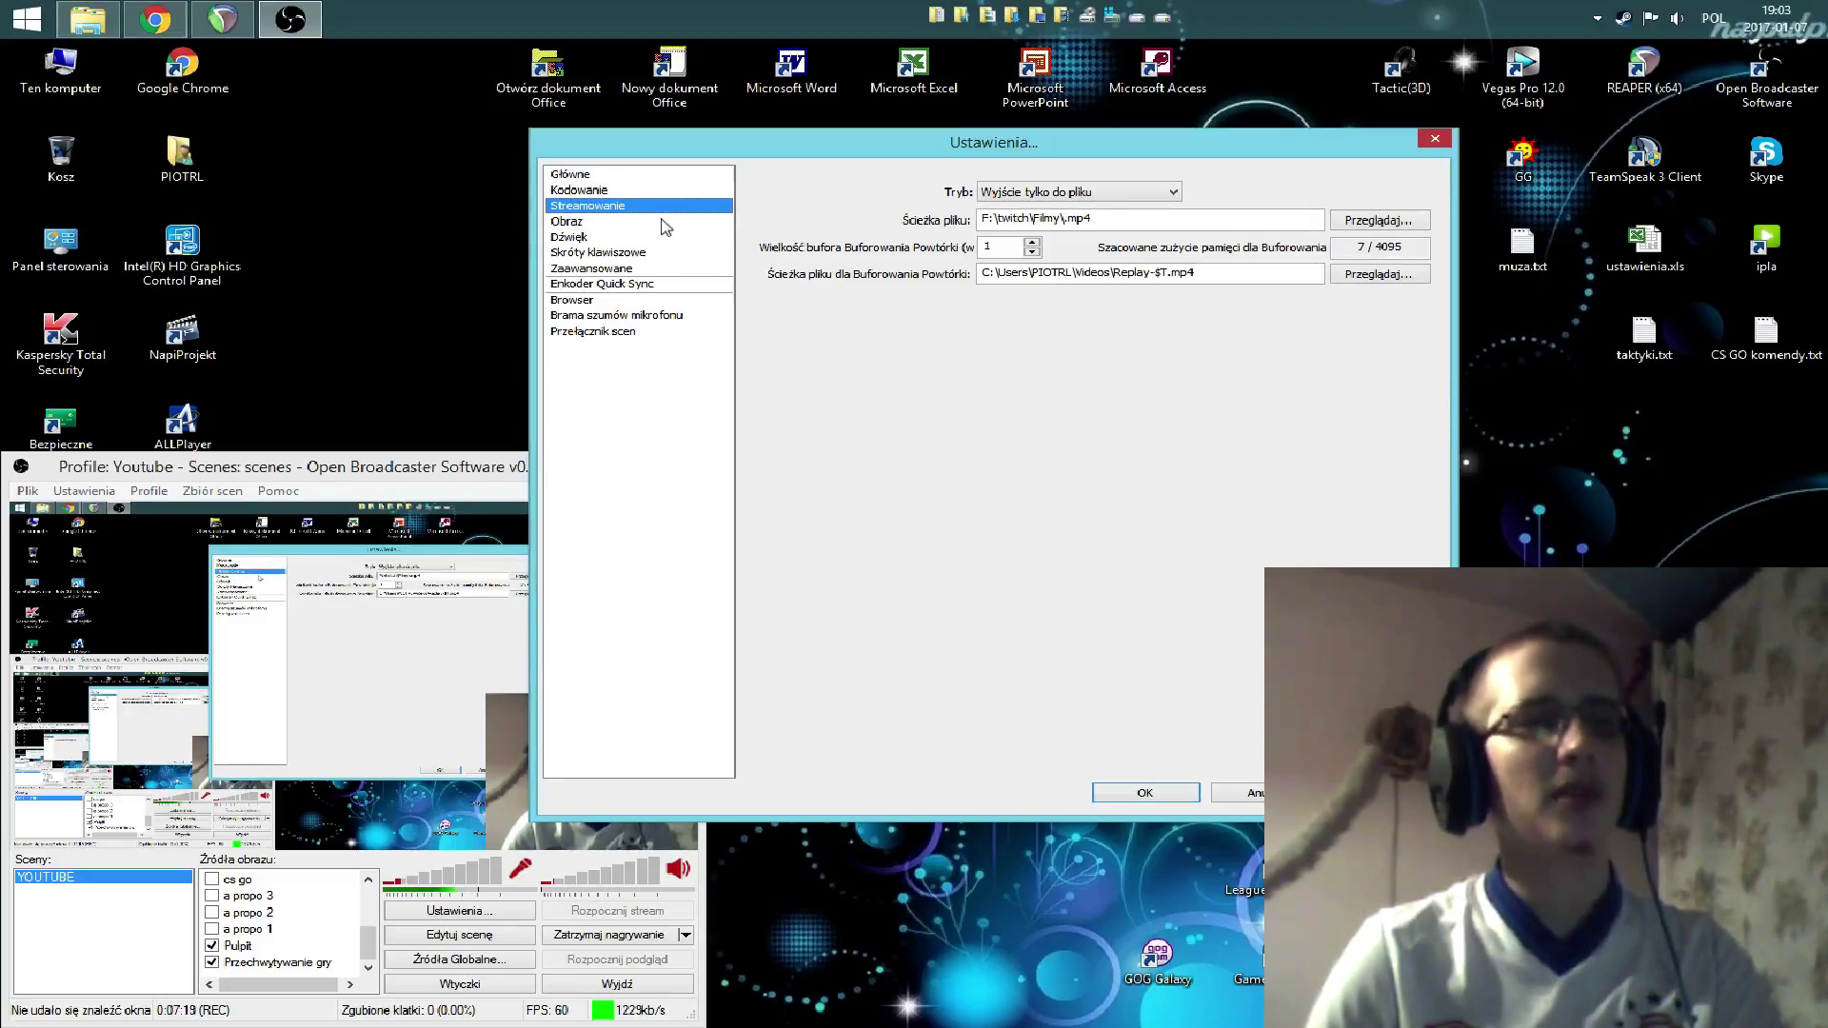
click(656, 222)
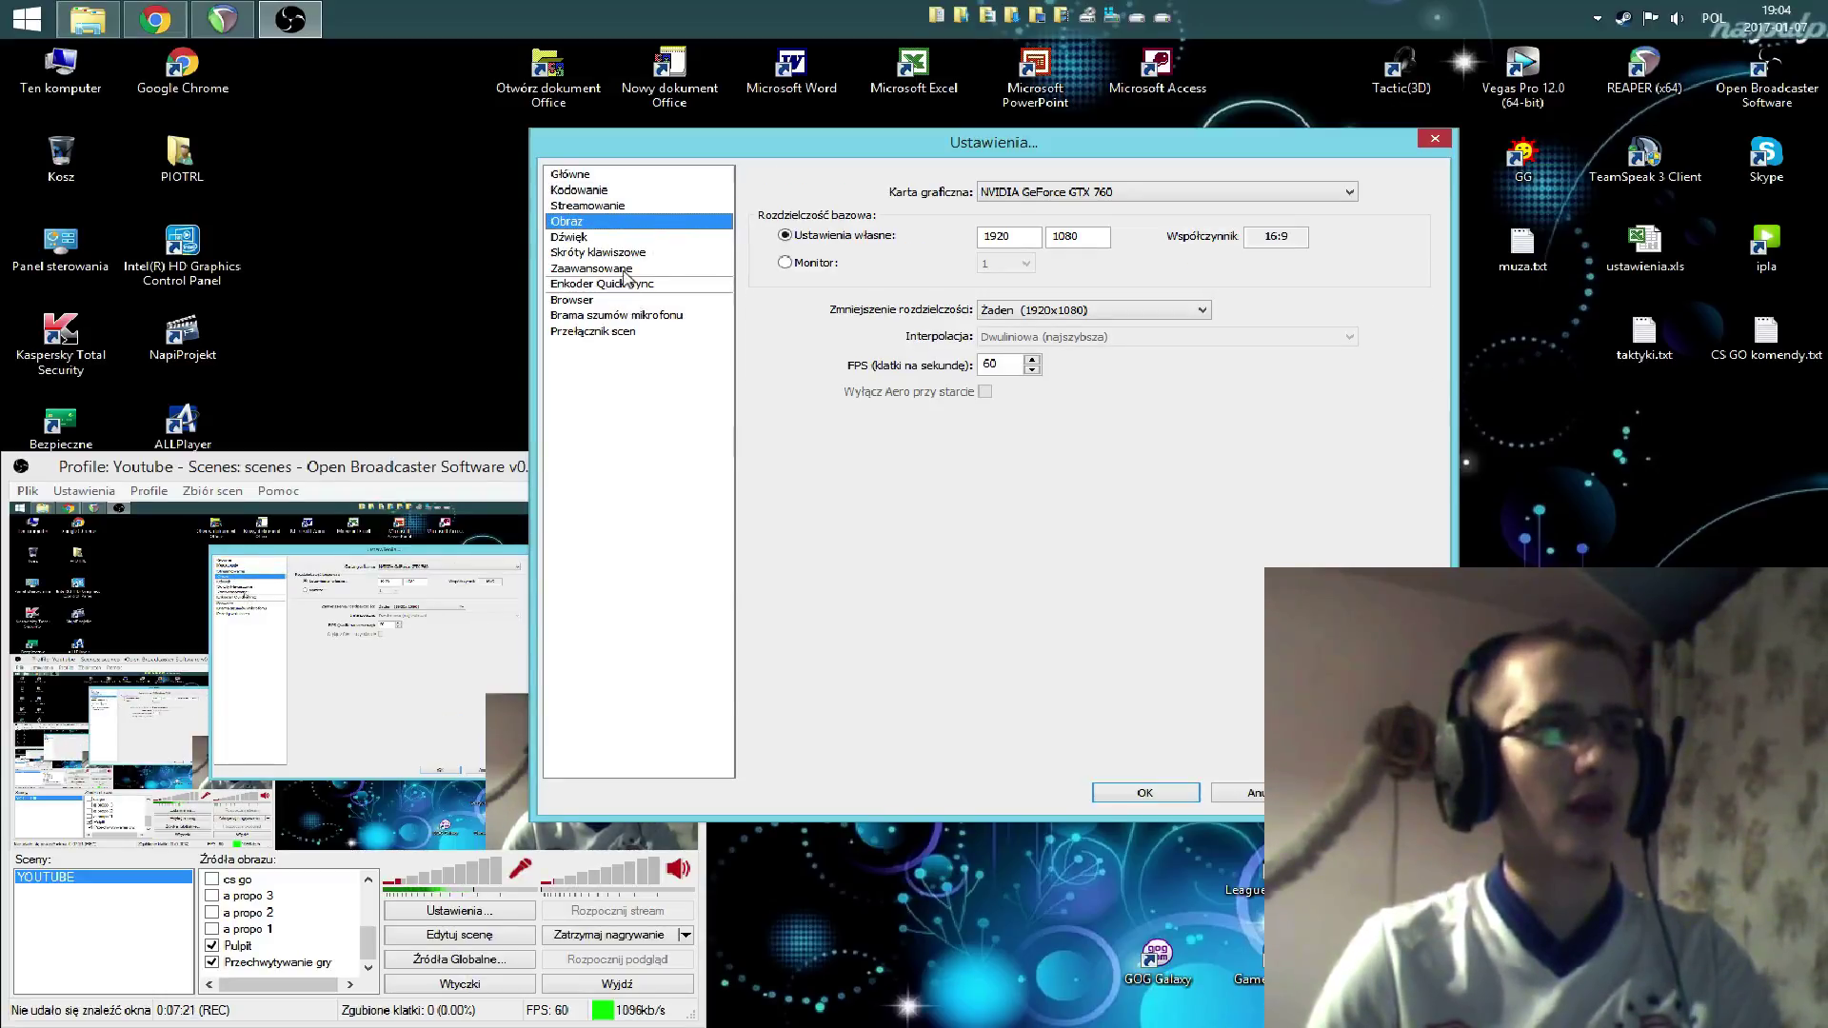
- Examine the x264 preset options in the advanced (Zaawansowane) settings without changing them, and recheck the streaming and encoding pages
click(621, 314)
click(624, 268)
click(1137, 323)
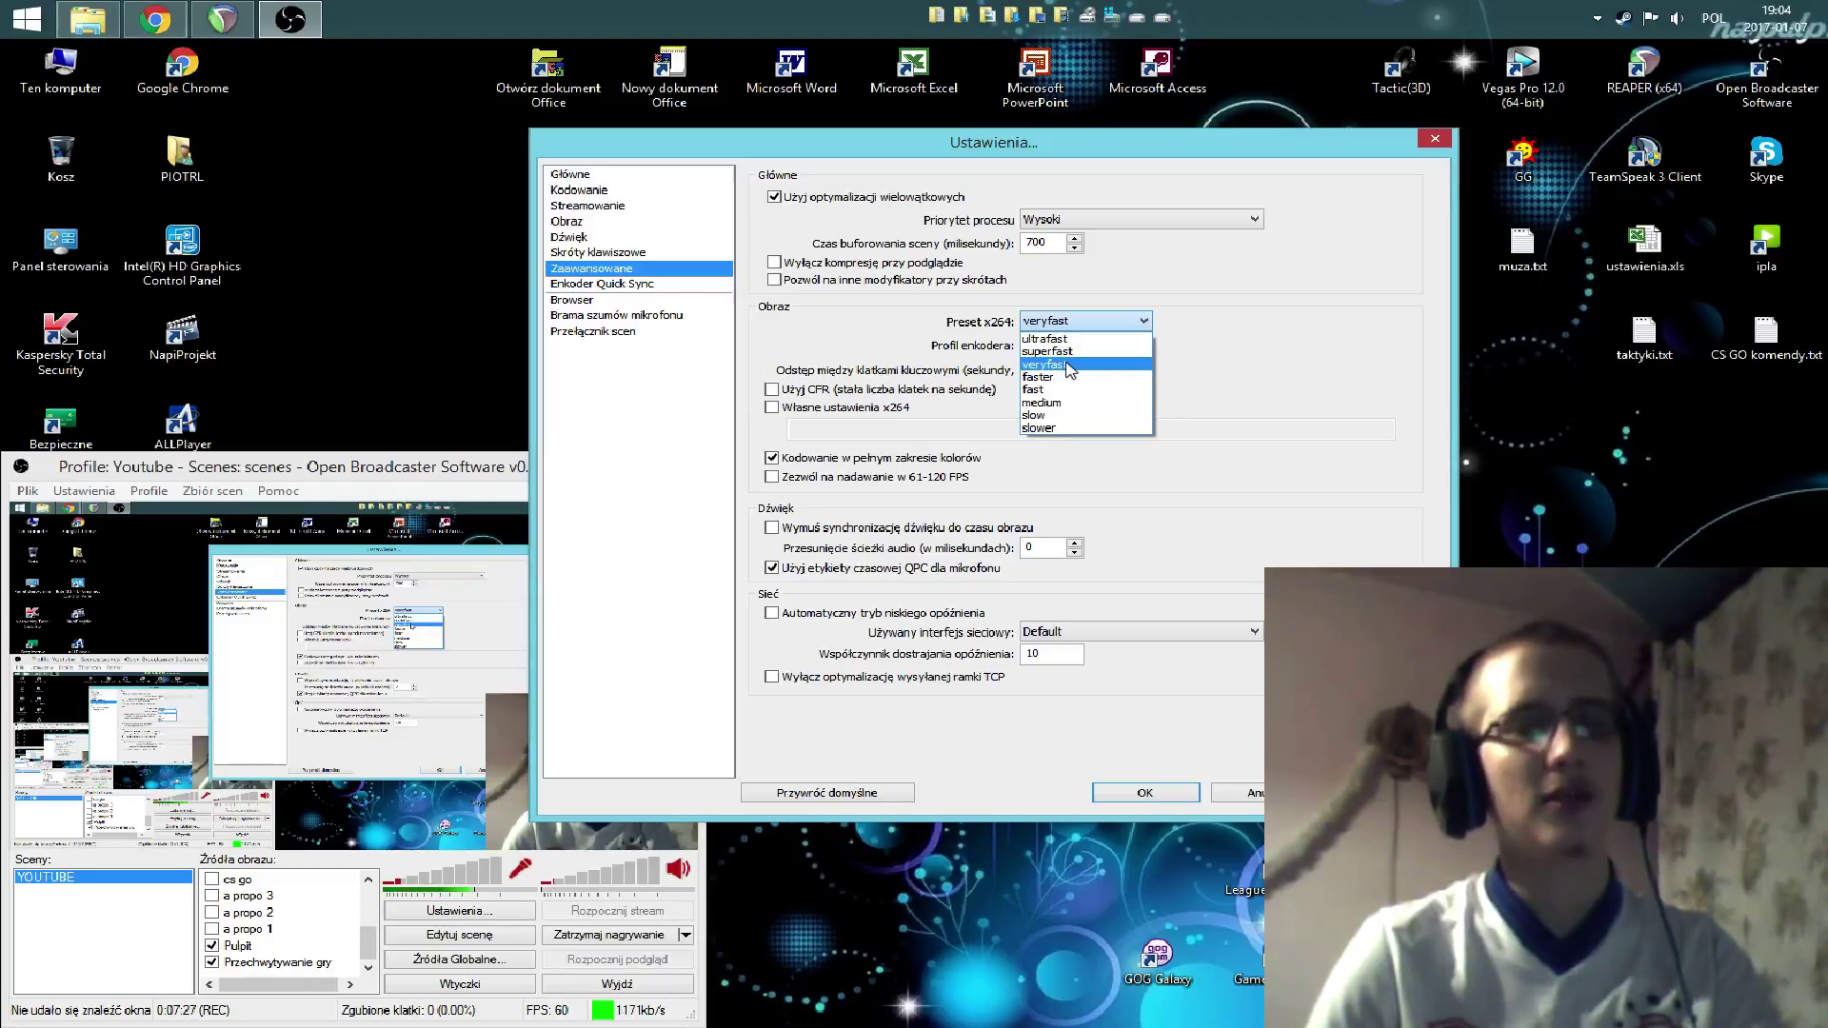
click(1321, 358)
click(630, 207)
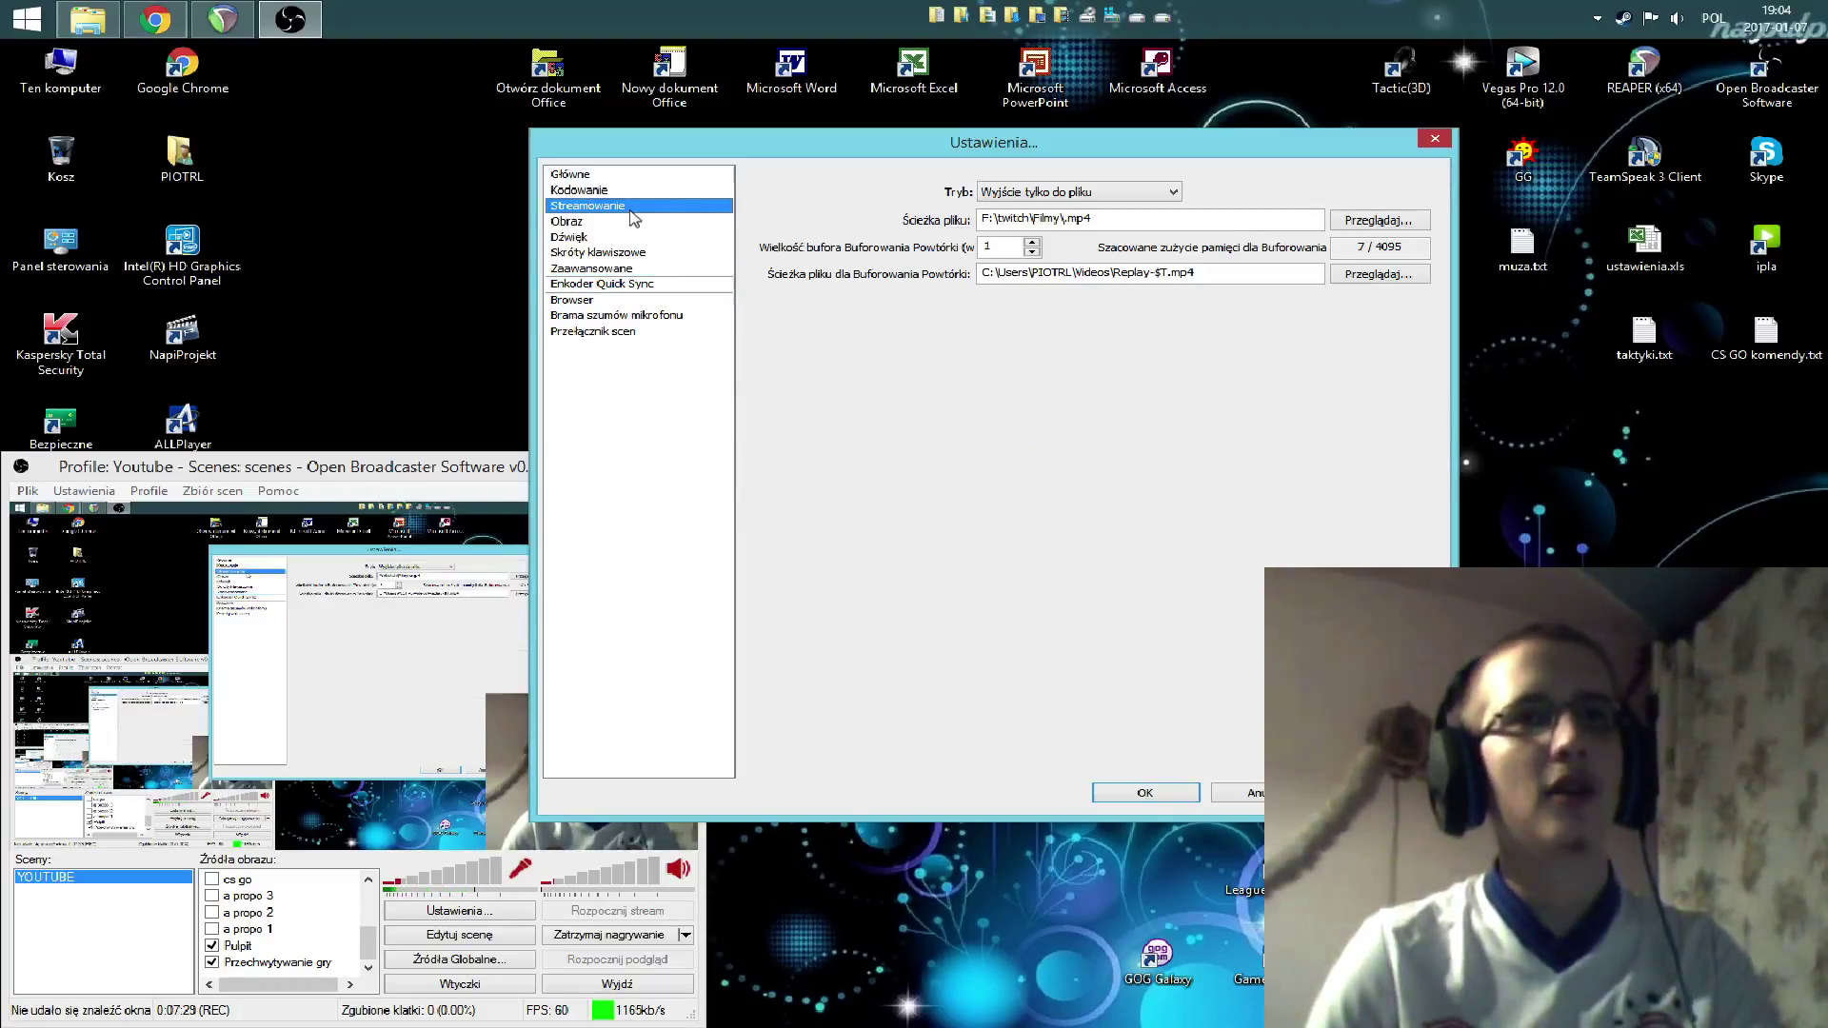
click(630, 191)
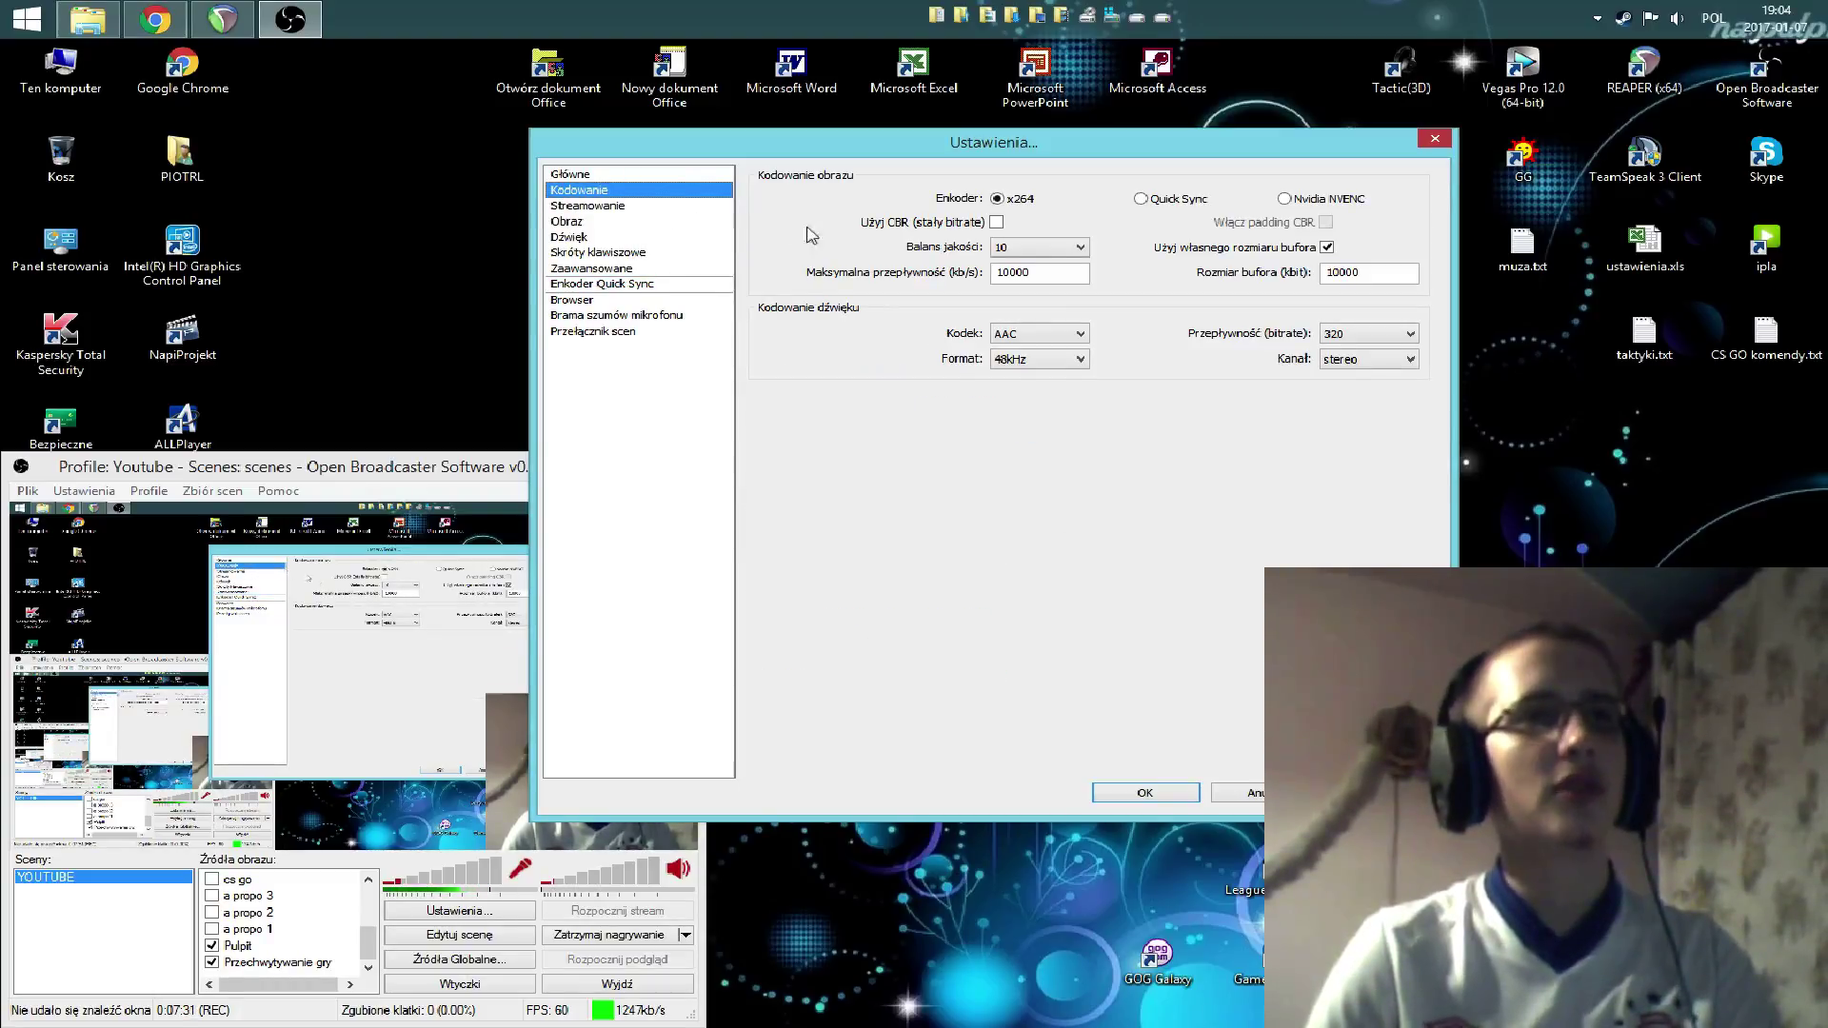
- Examine the resolution downscale options in the video (Obraz) settings without changing them, and close the settings
click(585, 225)
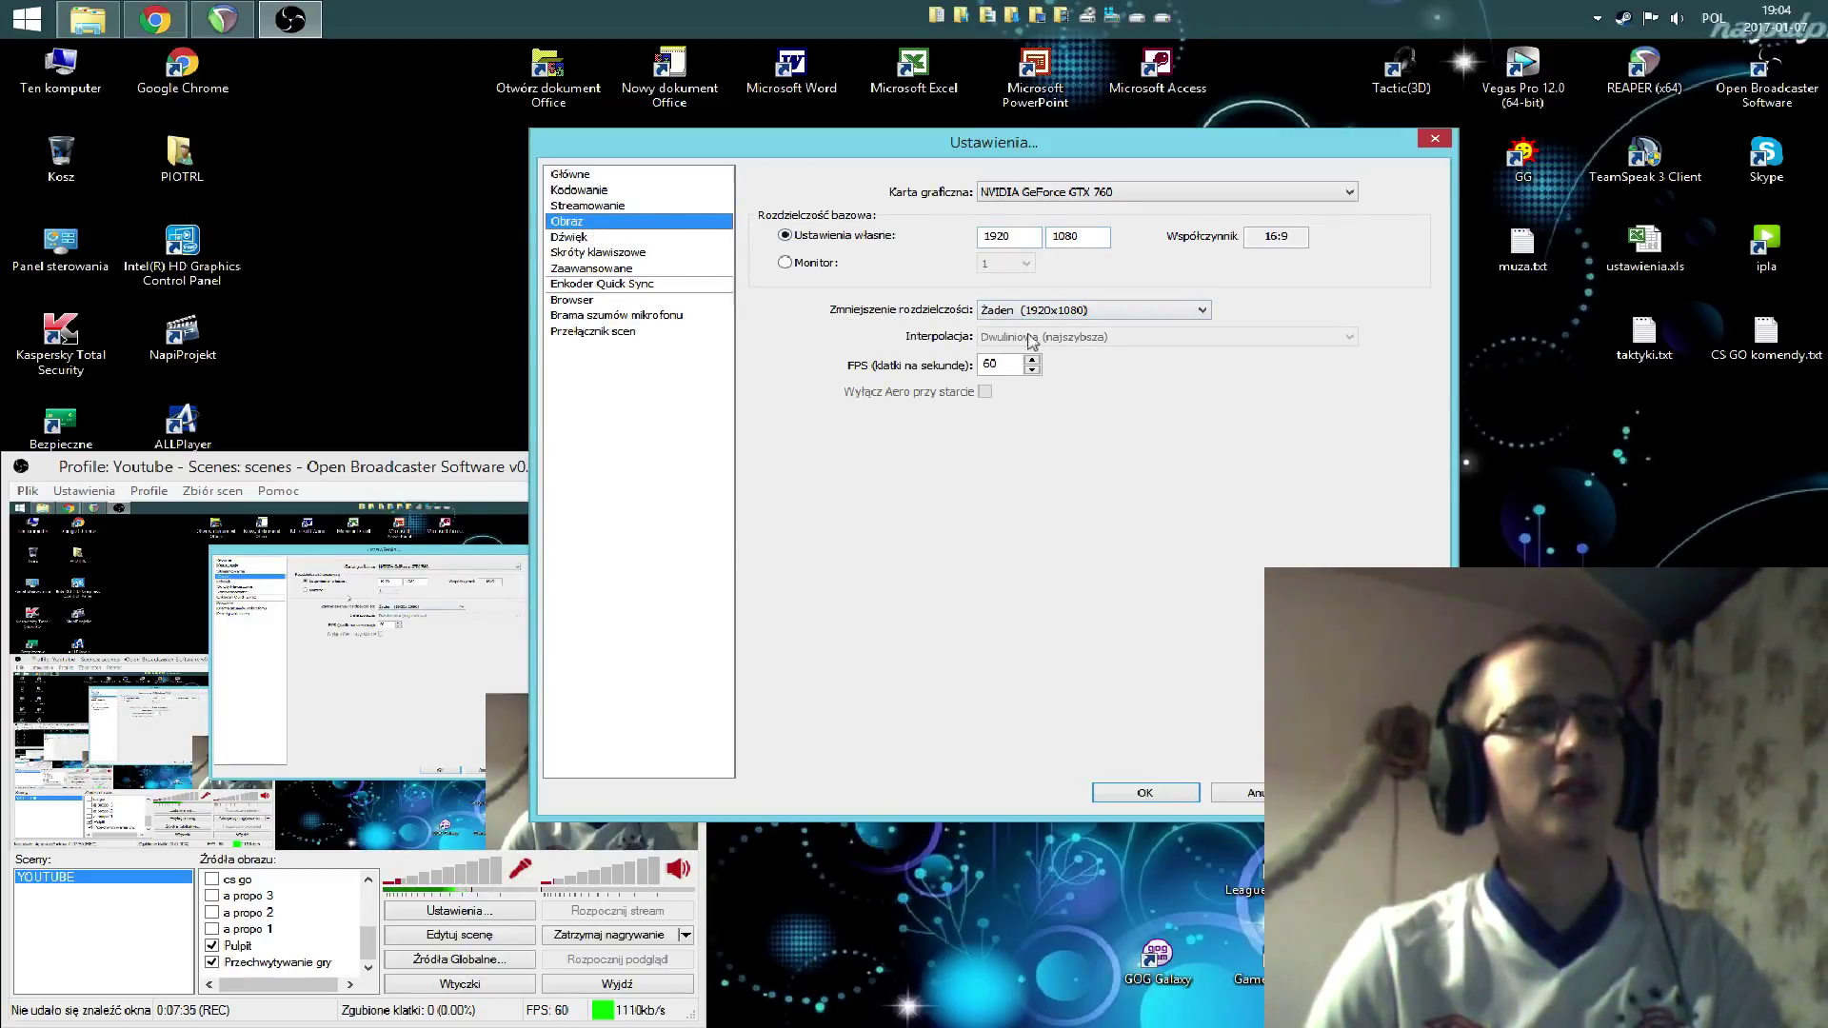
drag(1046, 152, 1241, 125)
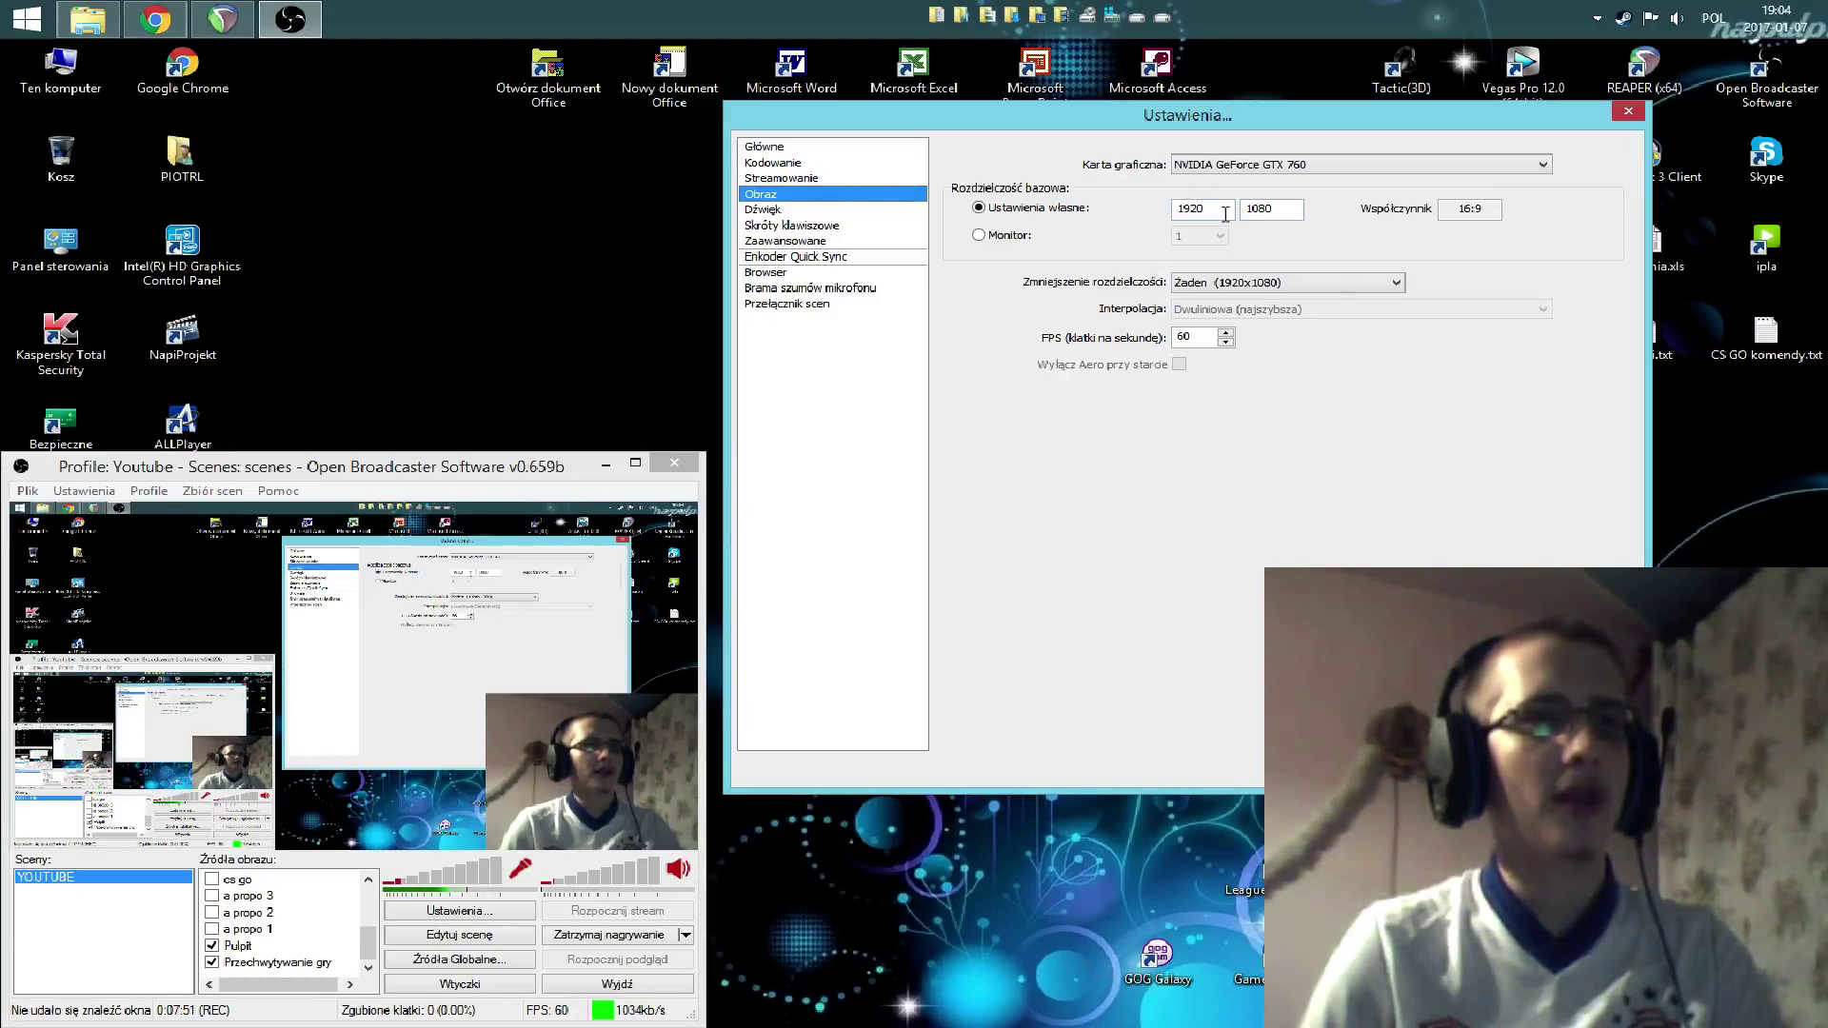
click(1227, 289)
click(1039, 458)
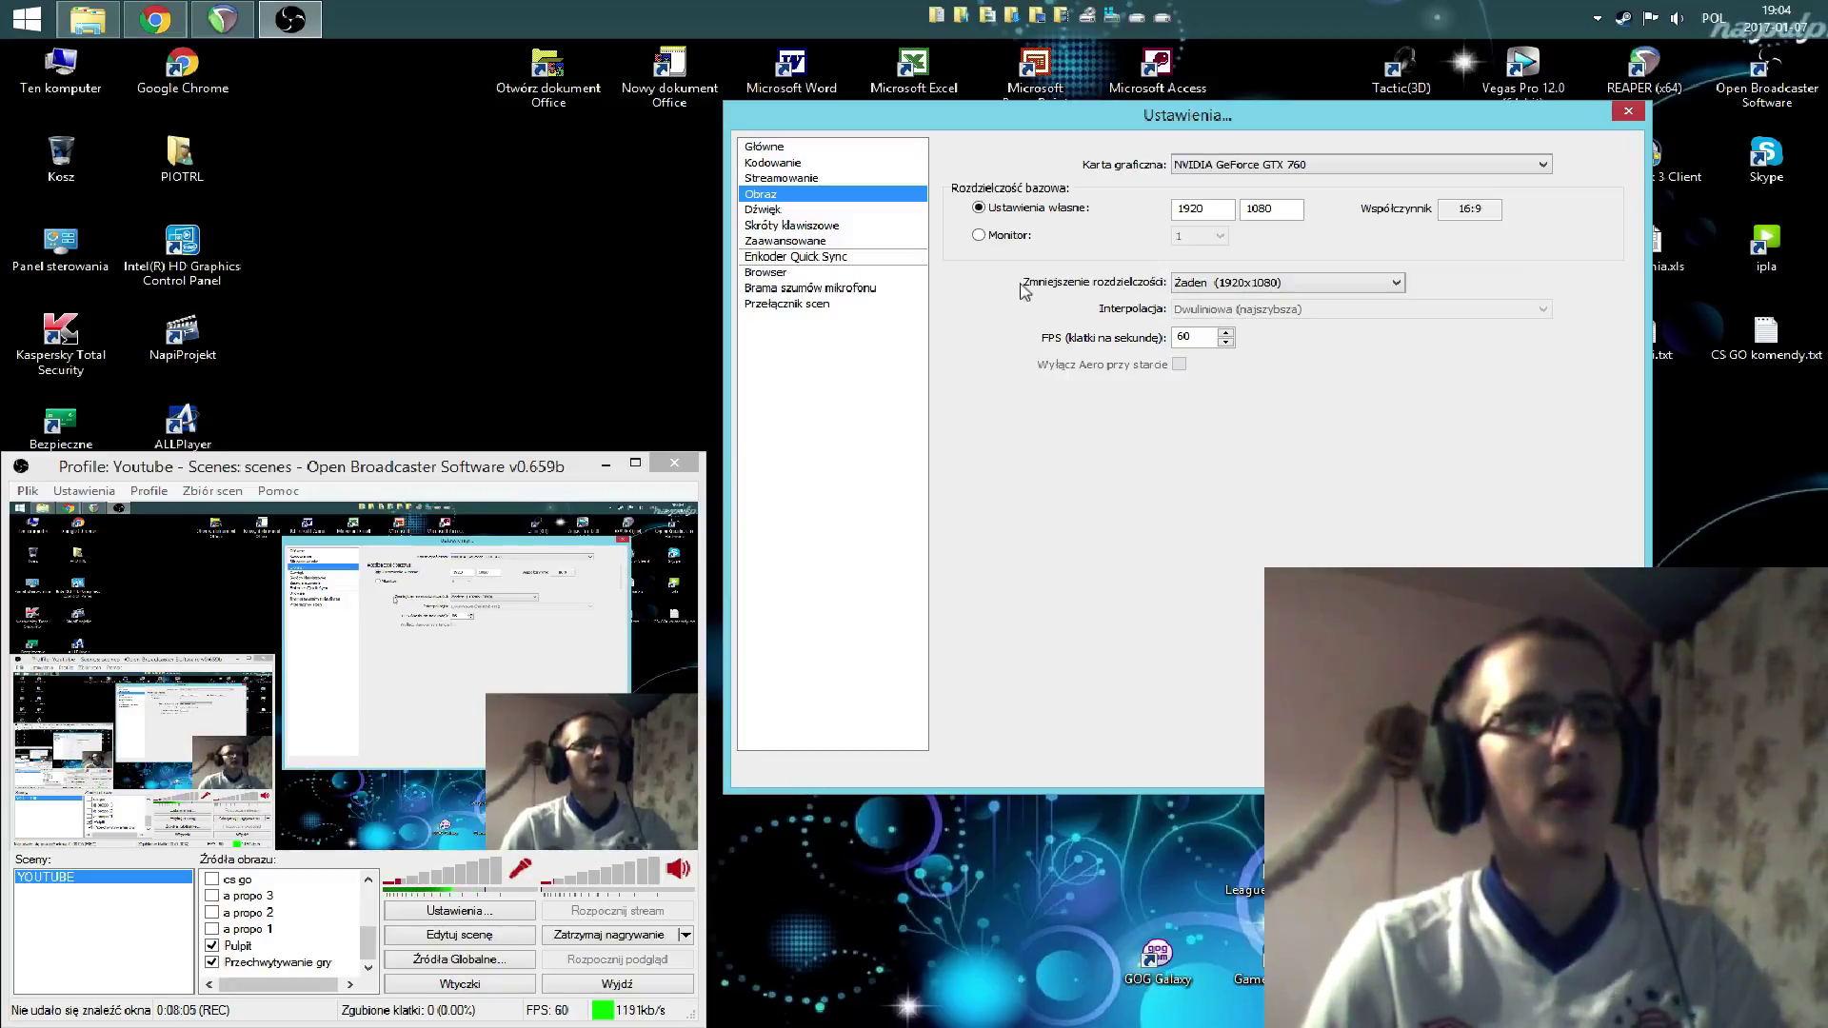
click(1276, 285)
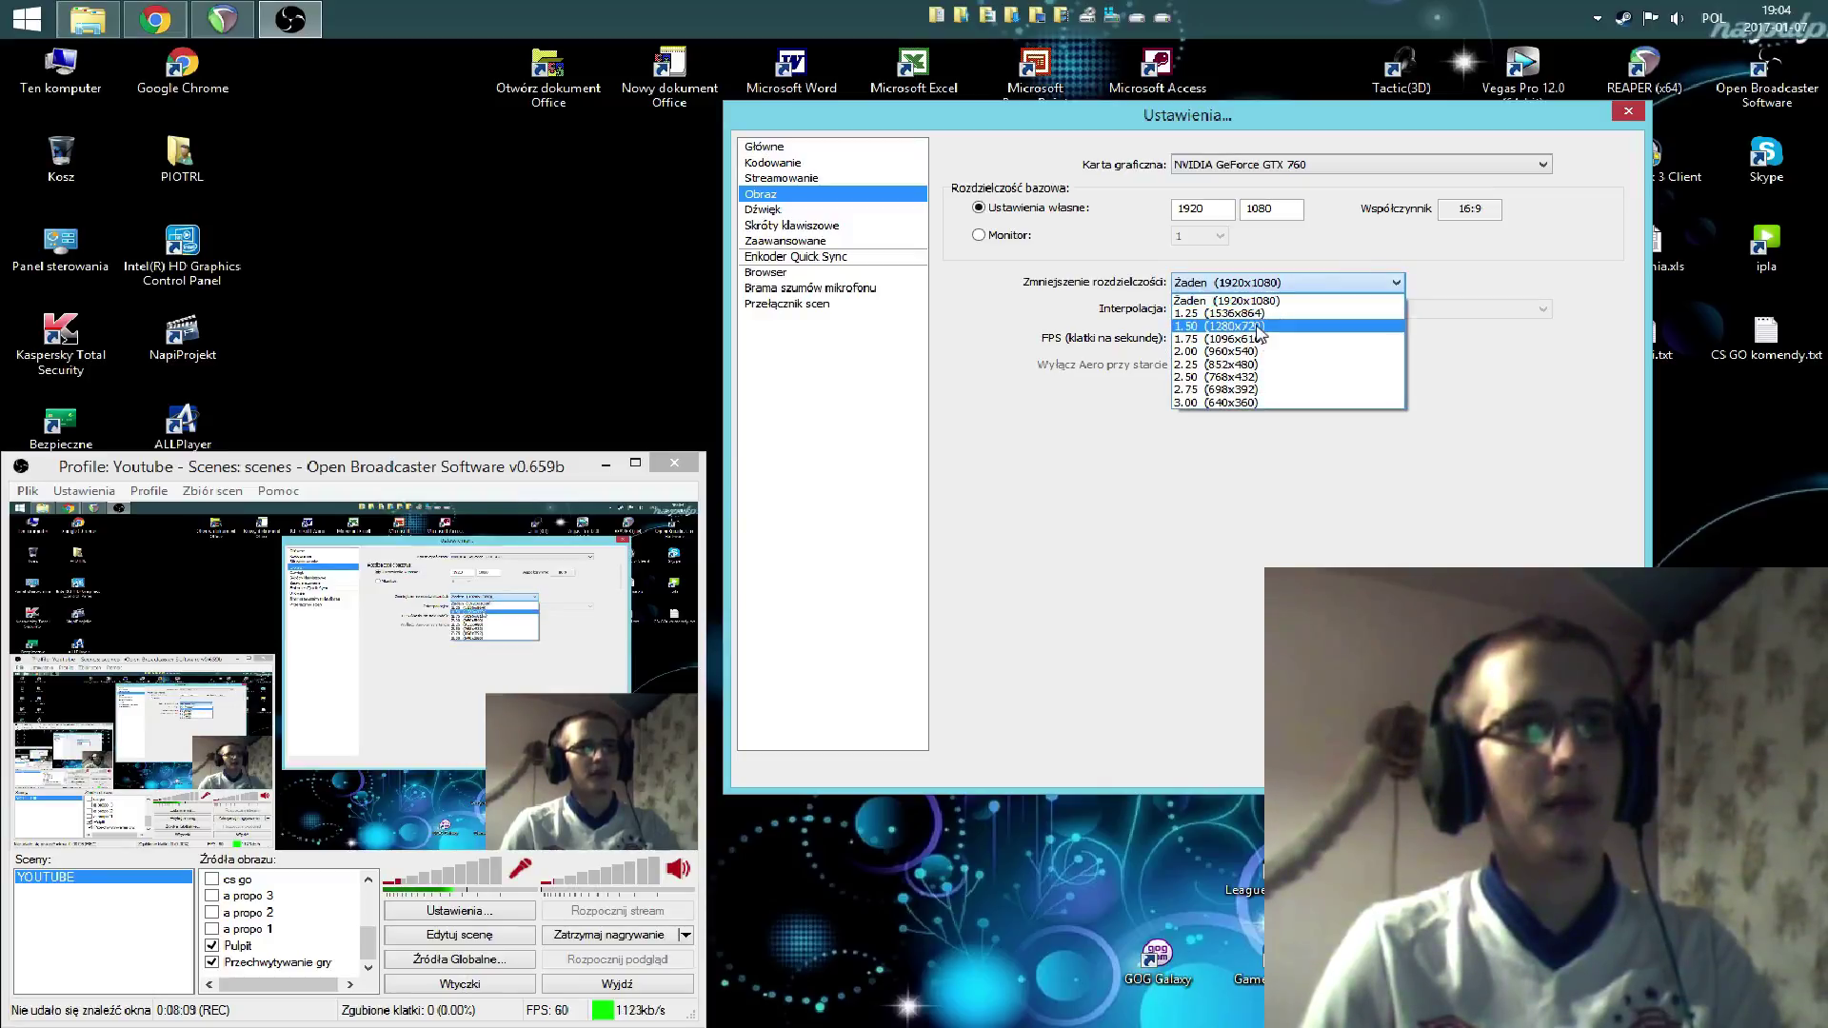
click(1037, 443)
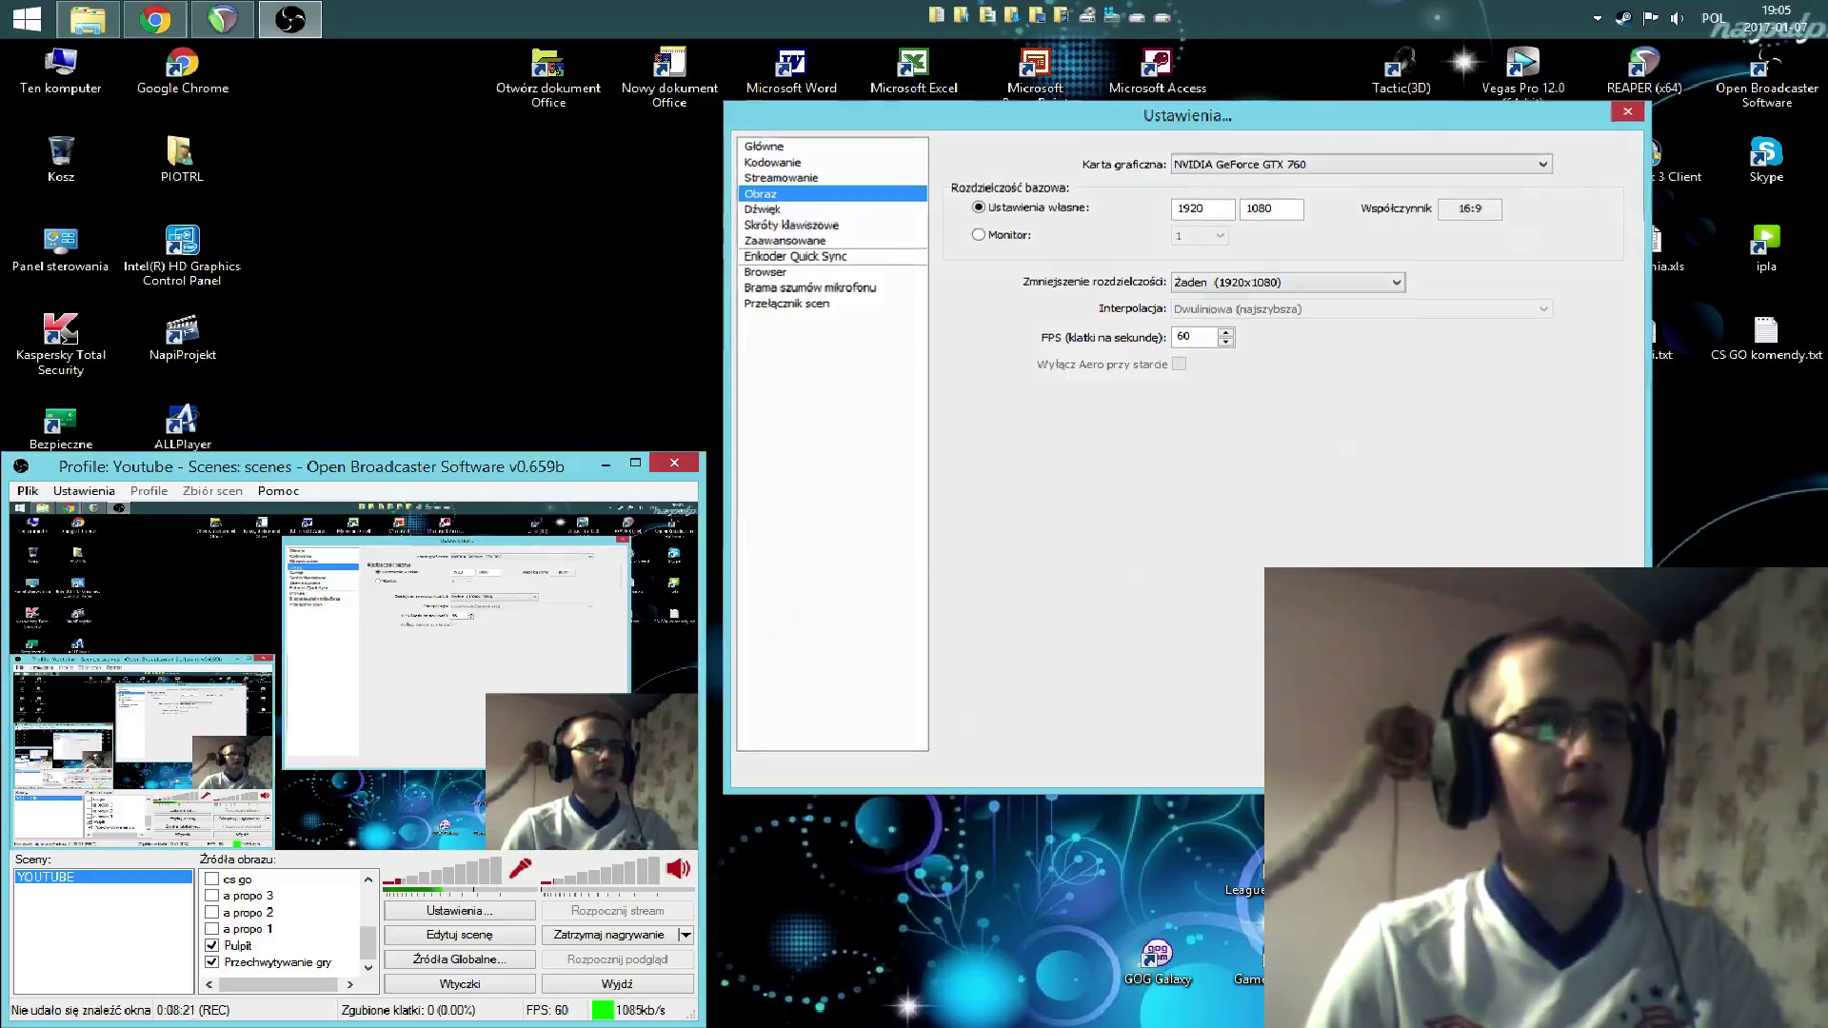
key(Escape)
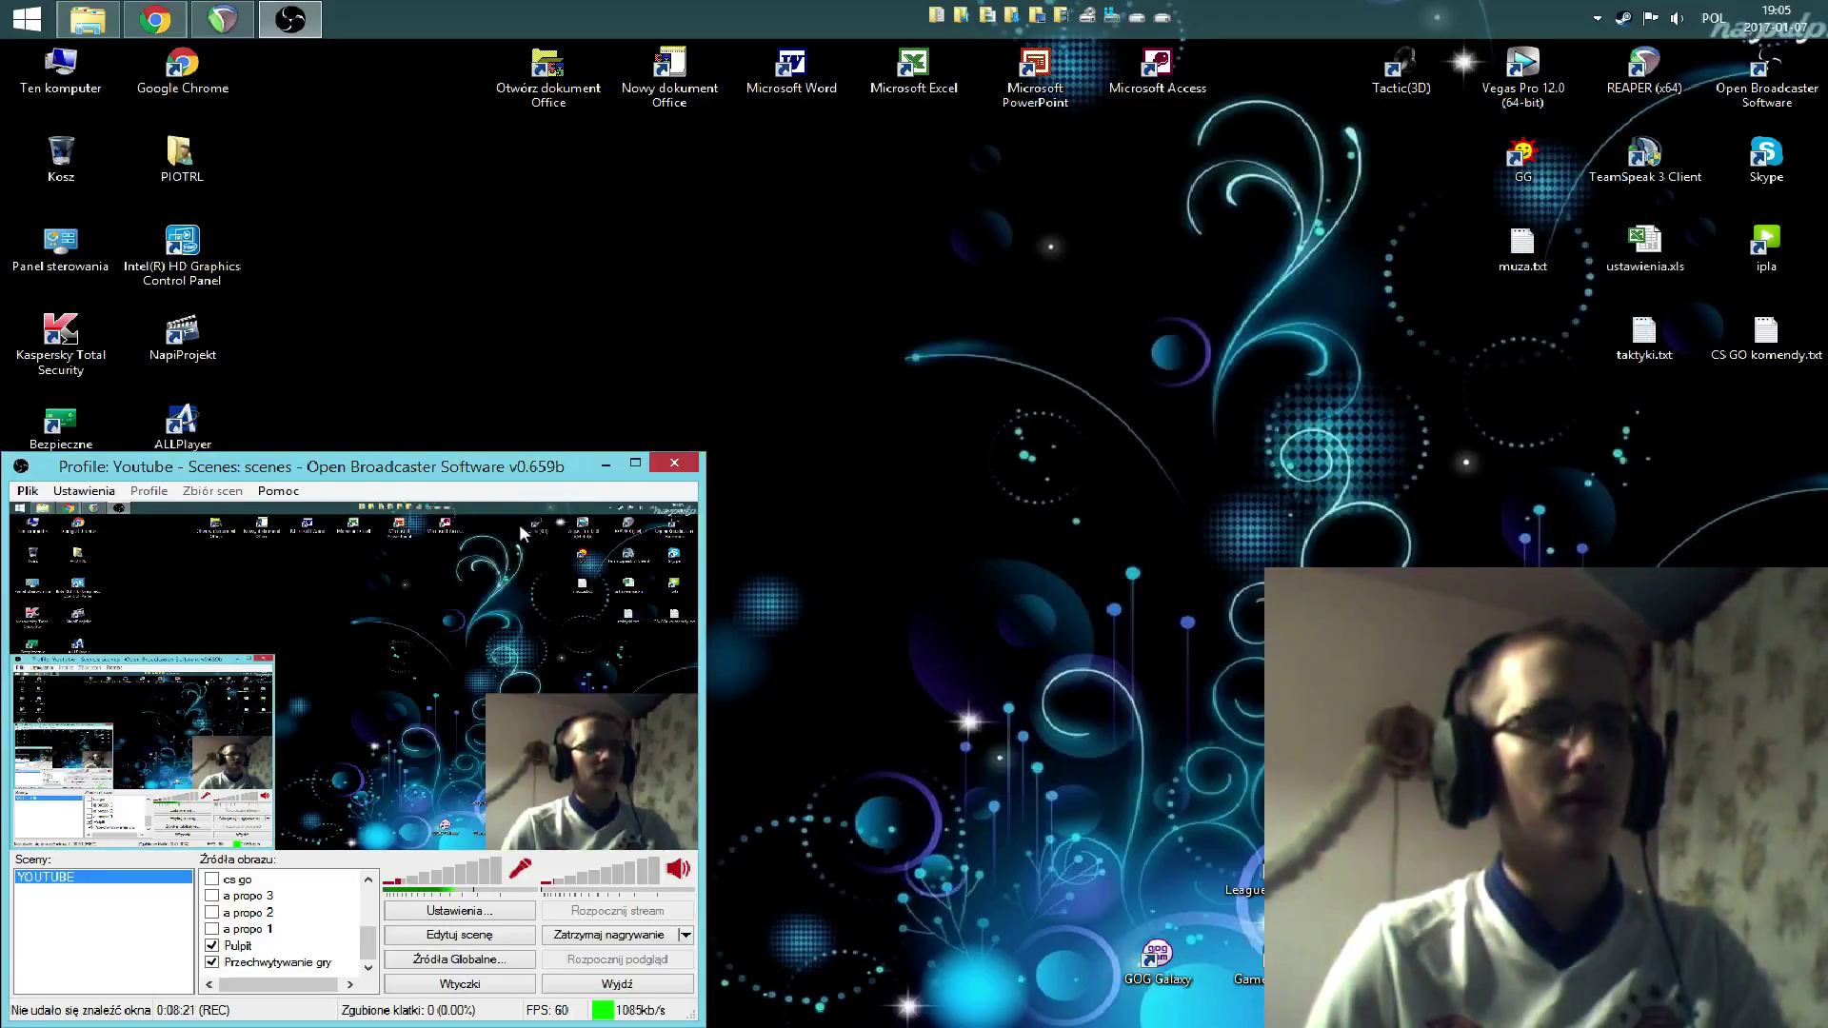
- Add a game capture source for the Chrome window "Filmy - YouTube" with the image fitted to the screen, keeping the suggested name
right_click(324, 976)
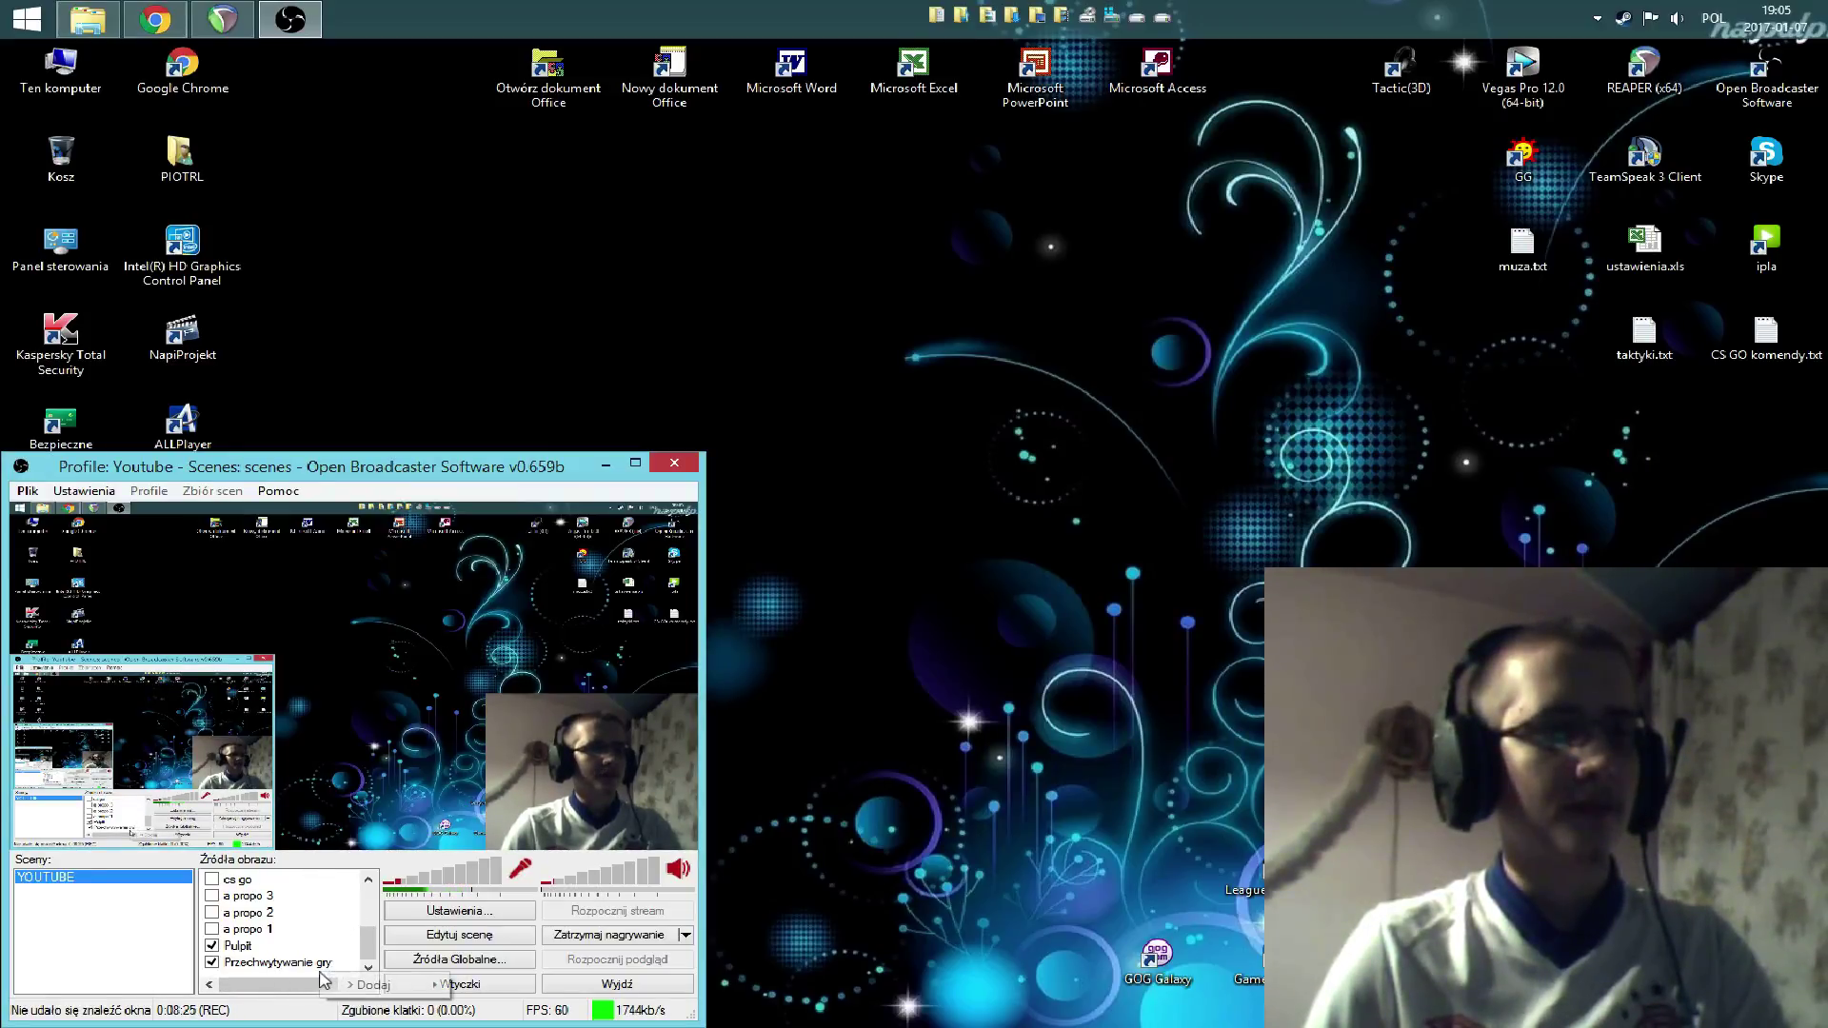
mouse_move(371, 984)
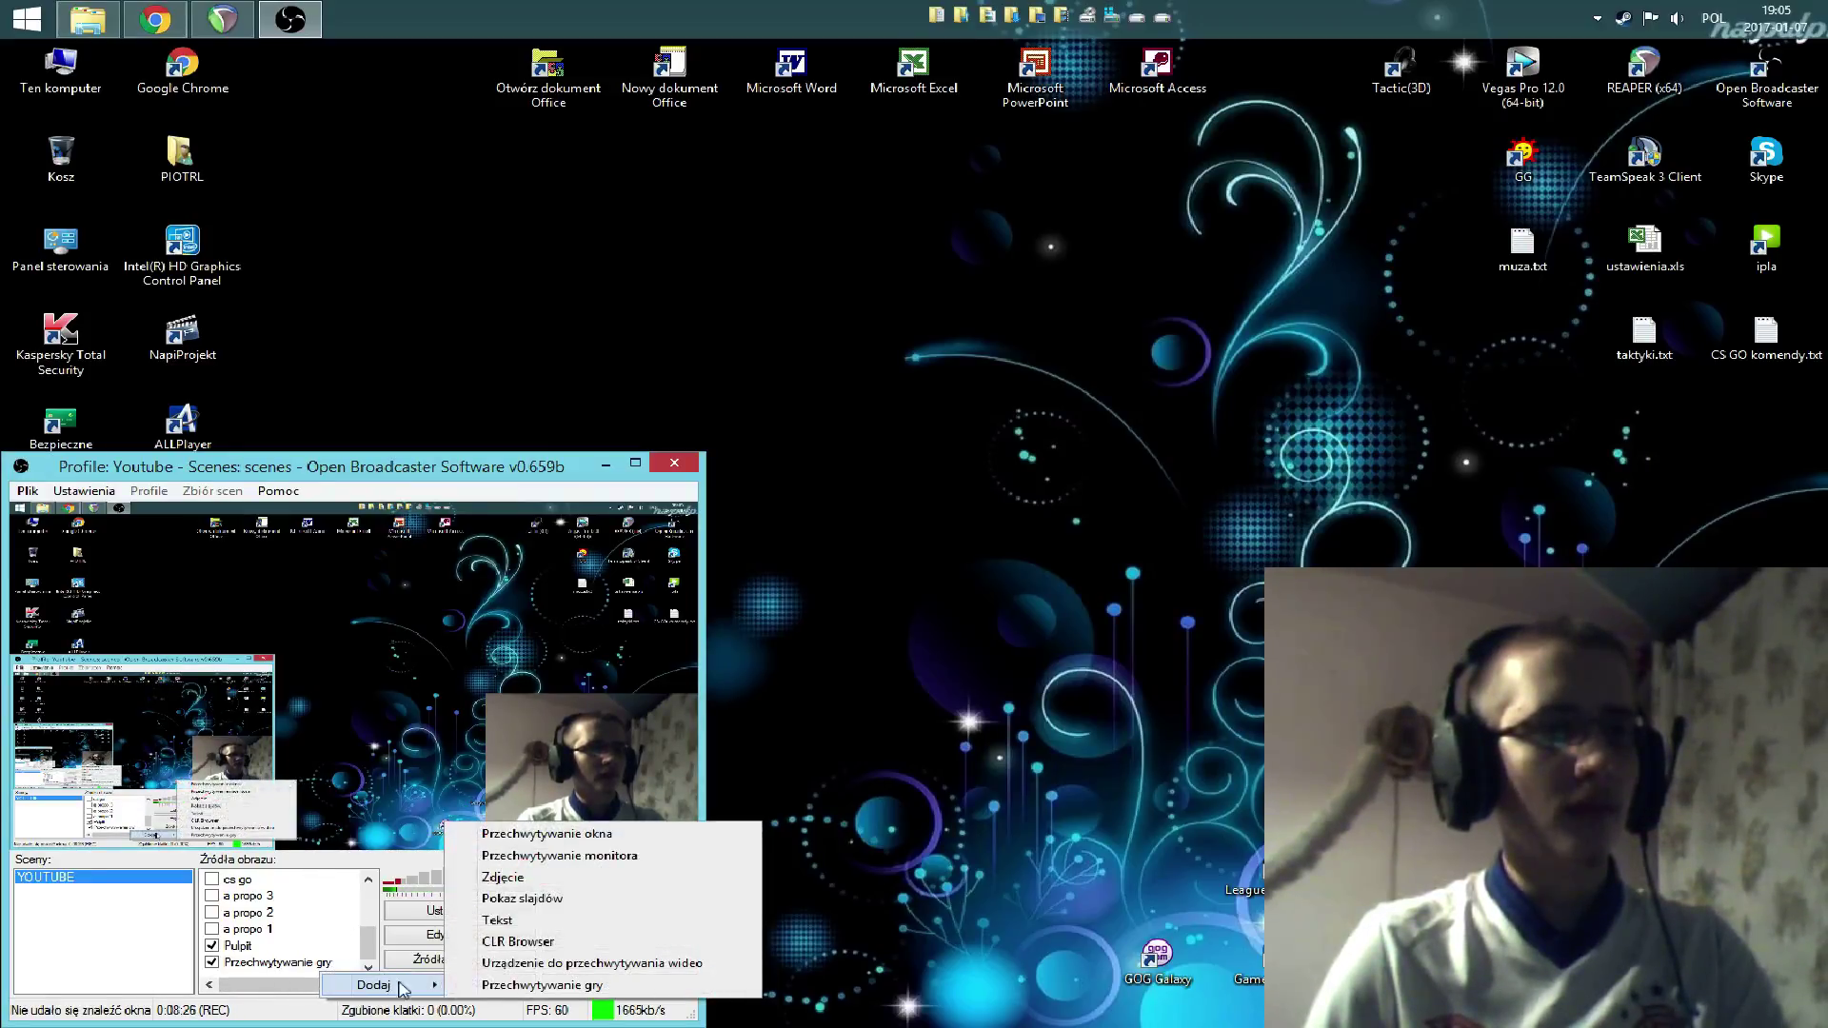
click(511, 986)
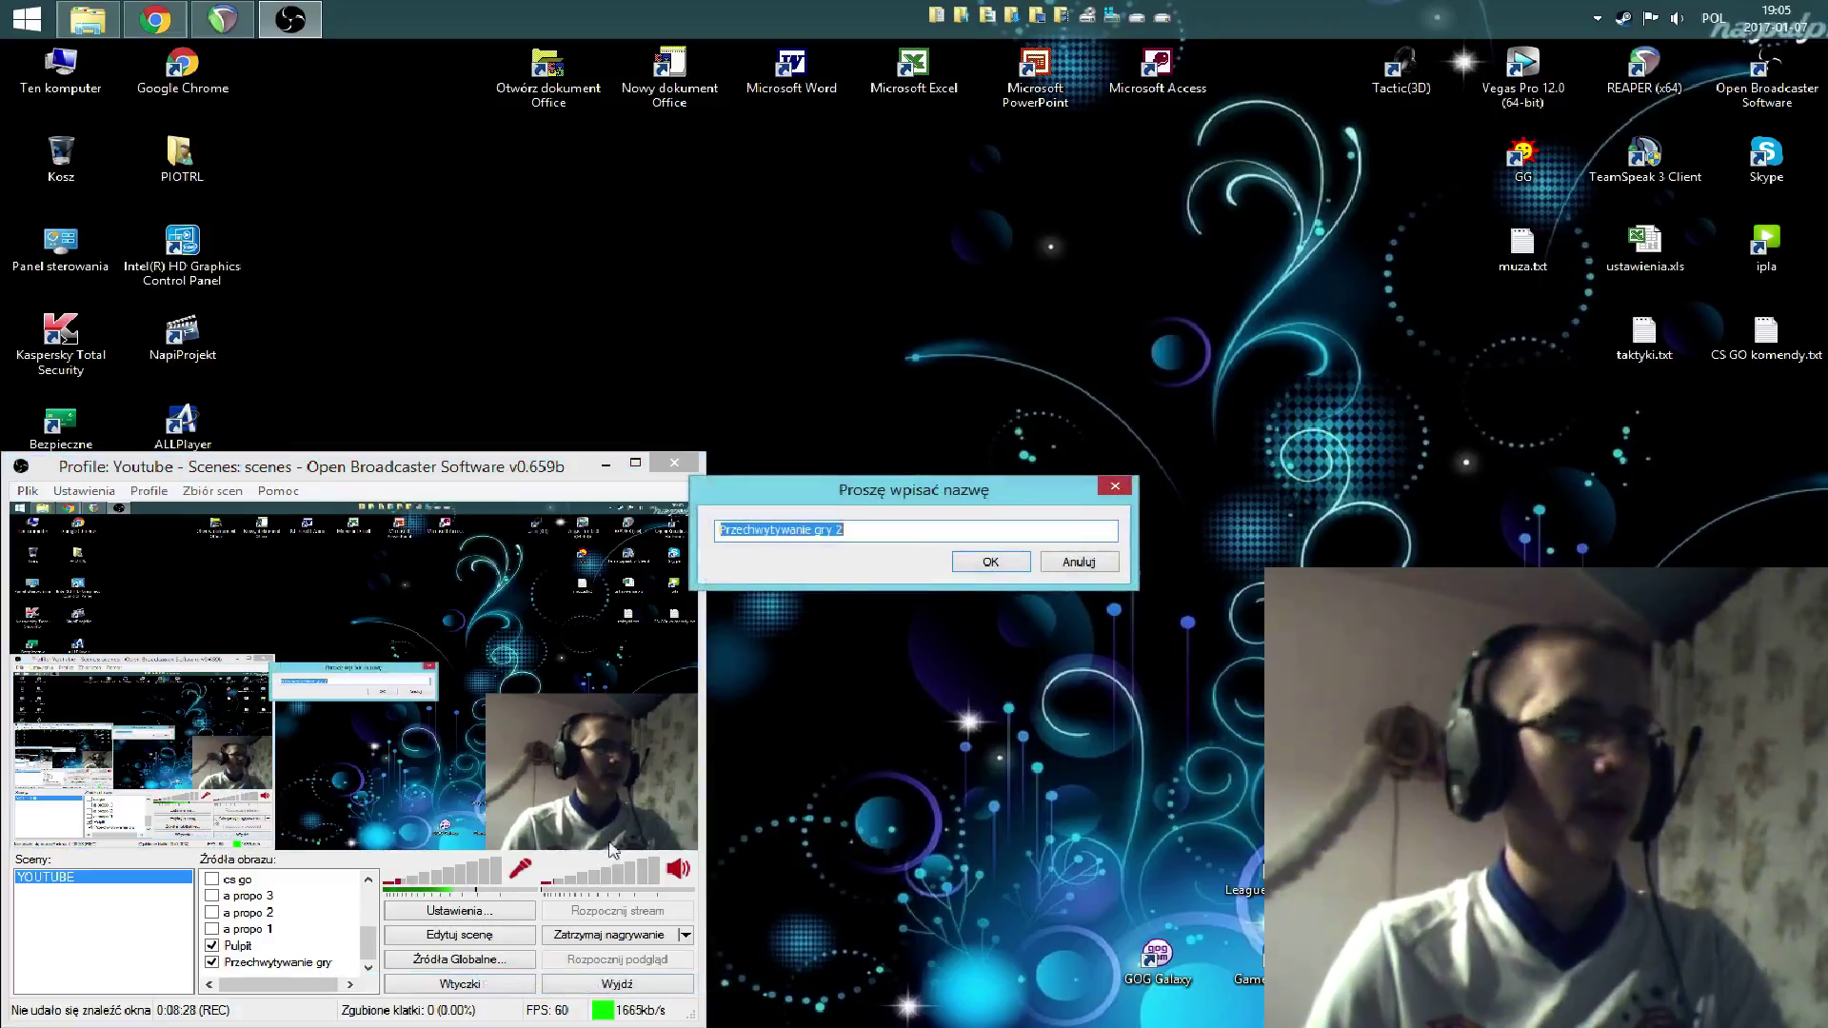
click(989, 563)
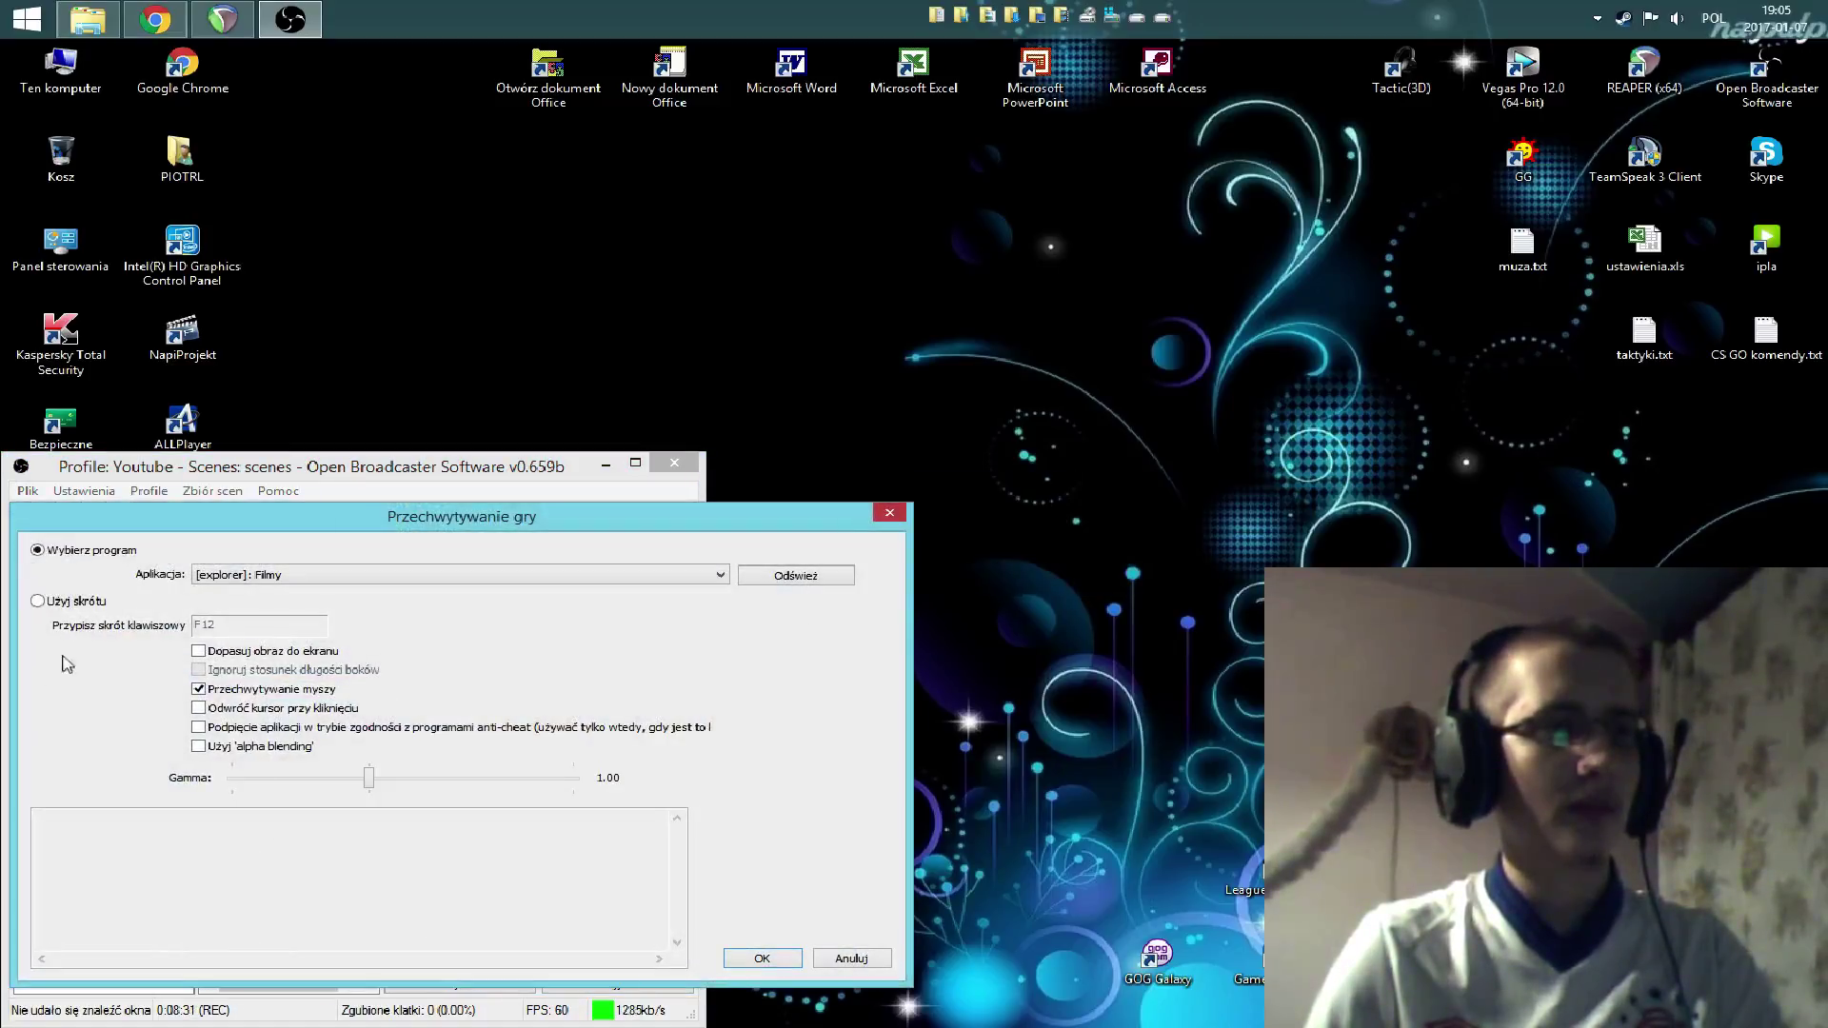
click(249, 576)
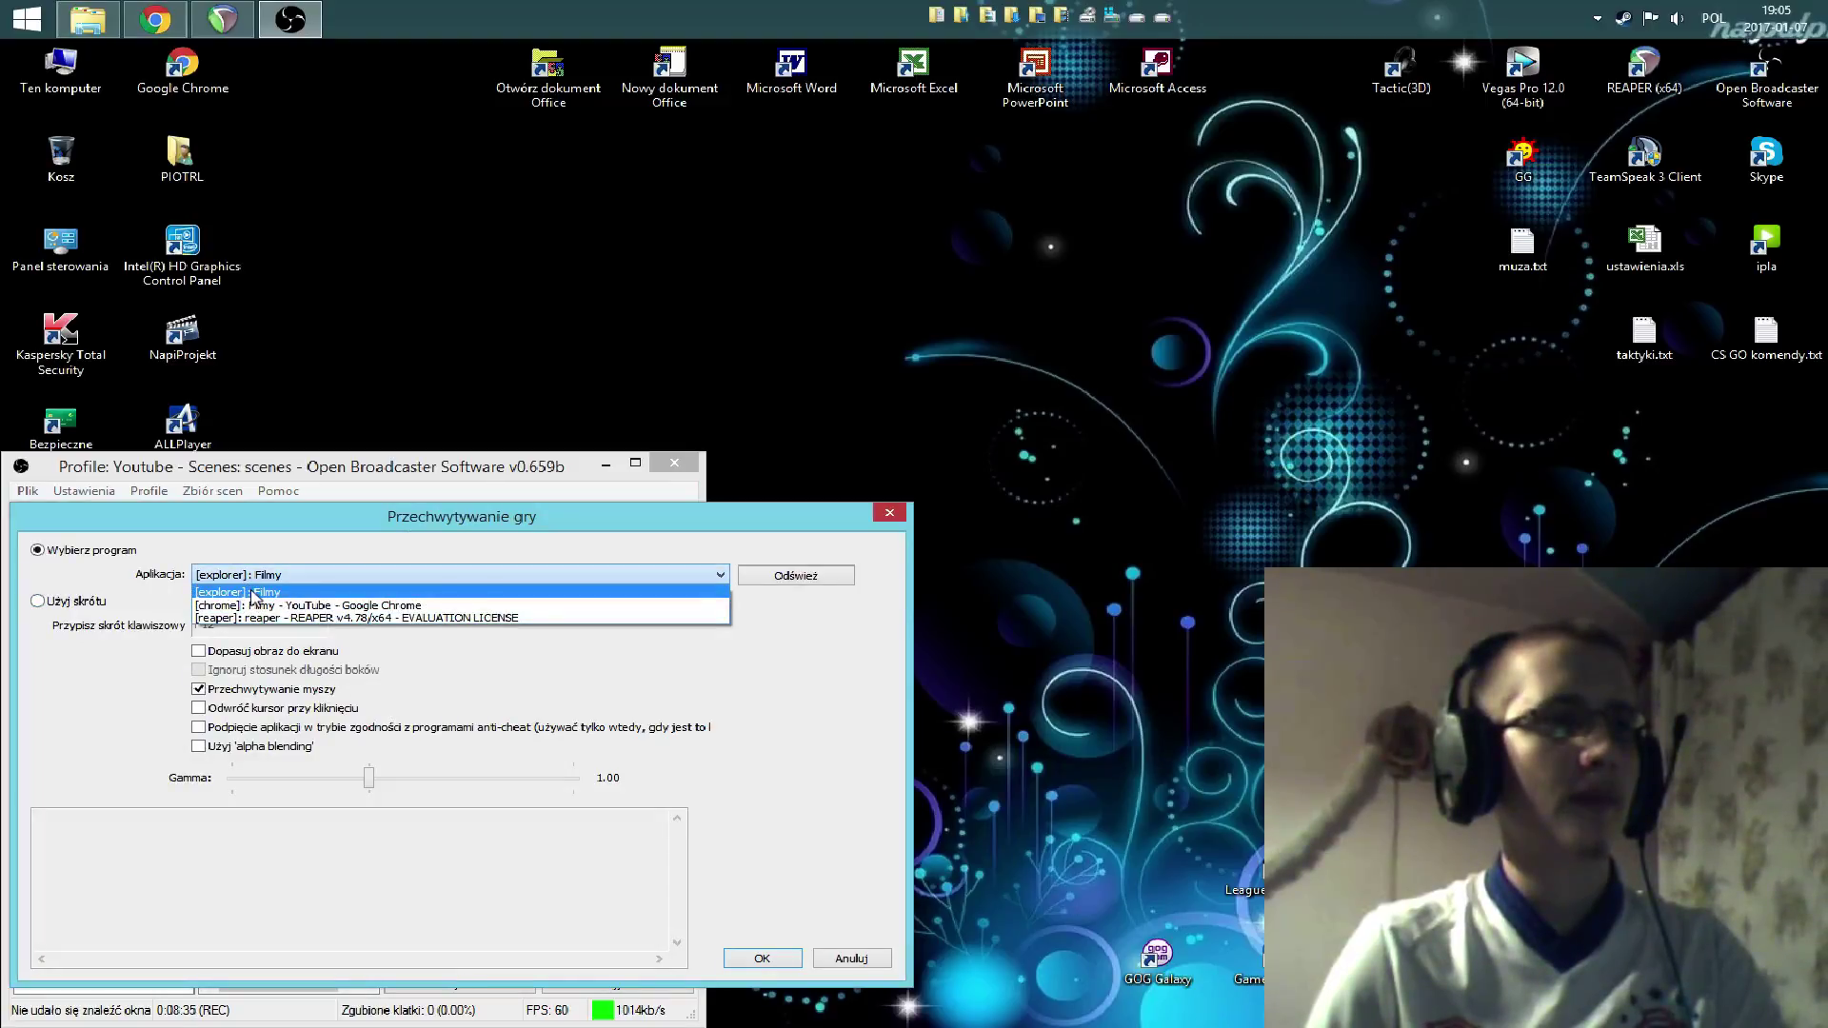
click(269, 607)
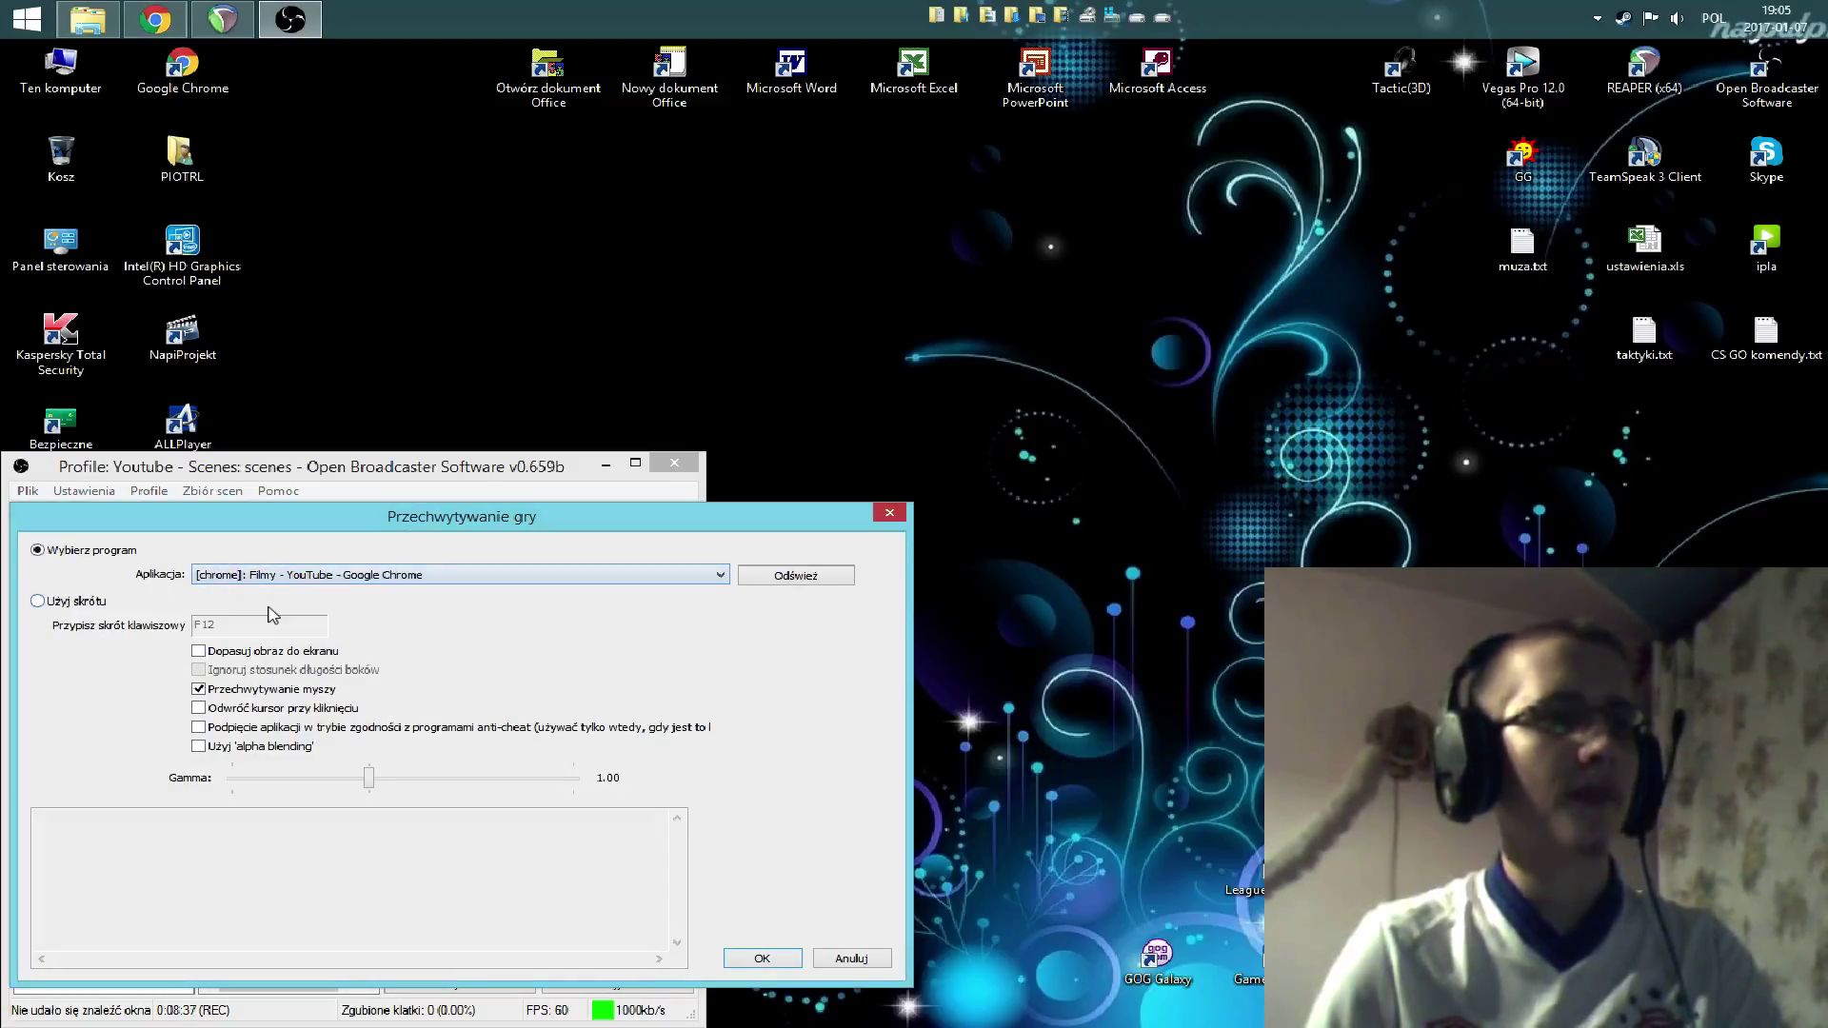
click(198, 651)
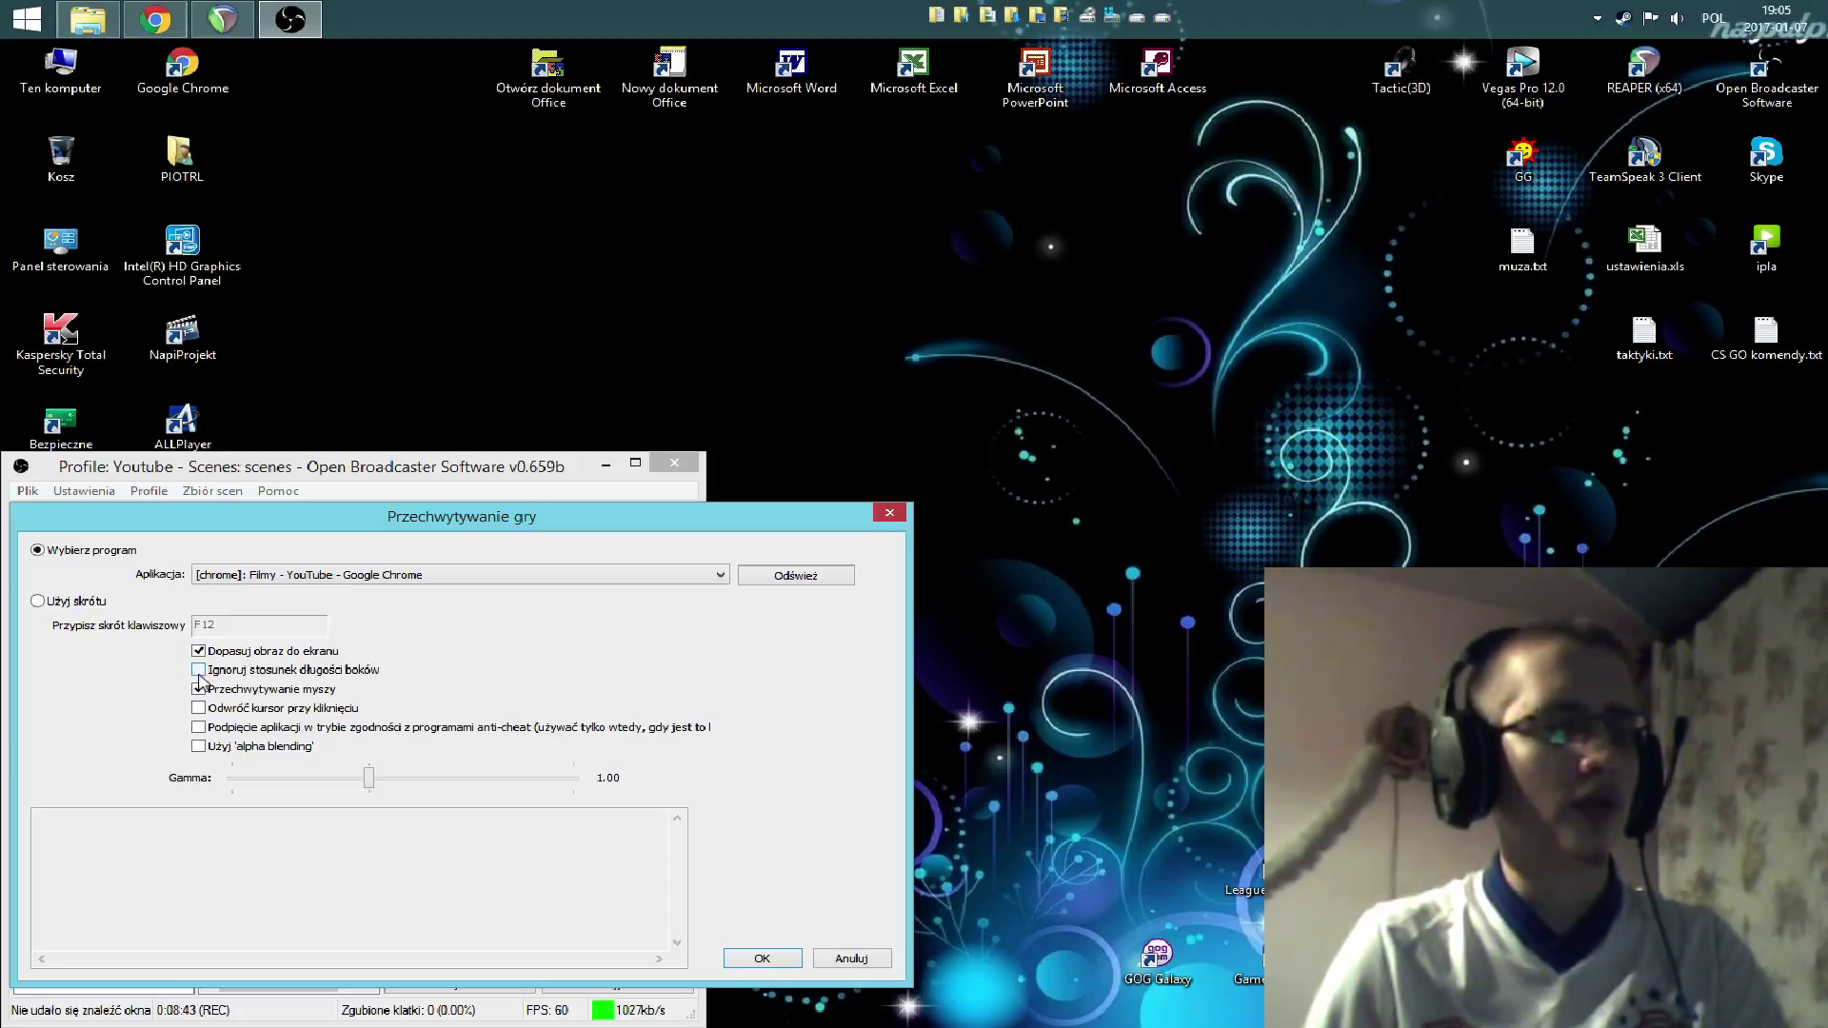
click(762, 958)
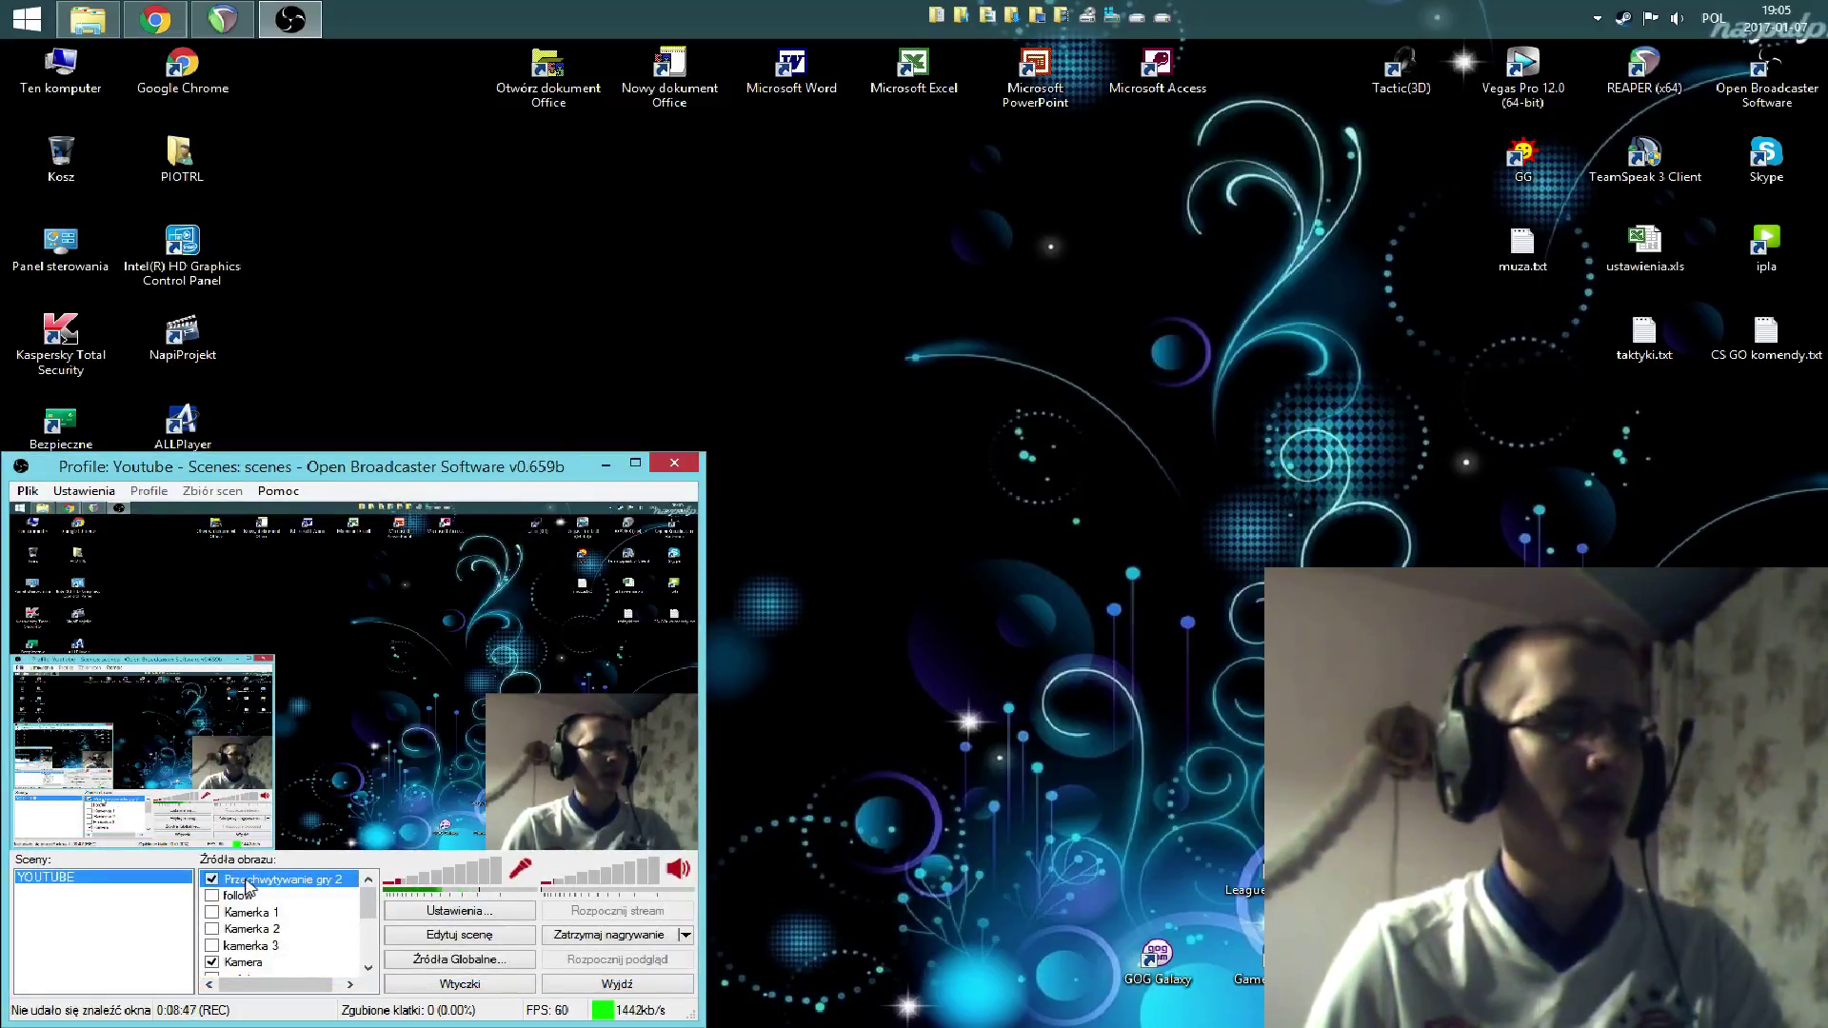
- Delete the newly added game capture source from the YOUTUBE scene
scroll(267, 890, down, 1)
scroll(271, 890, up, 1)
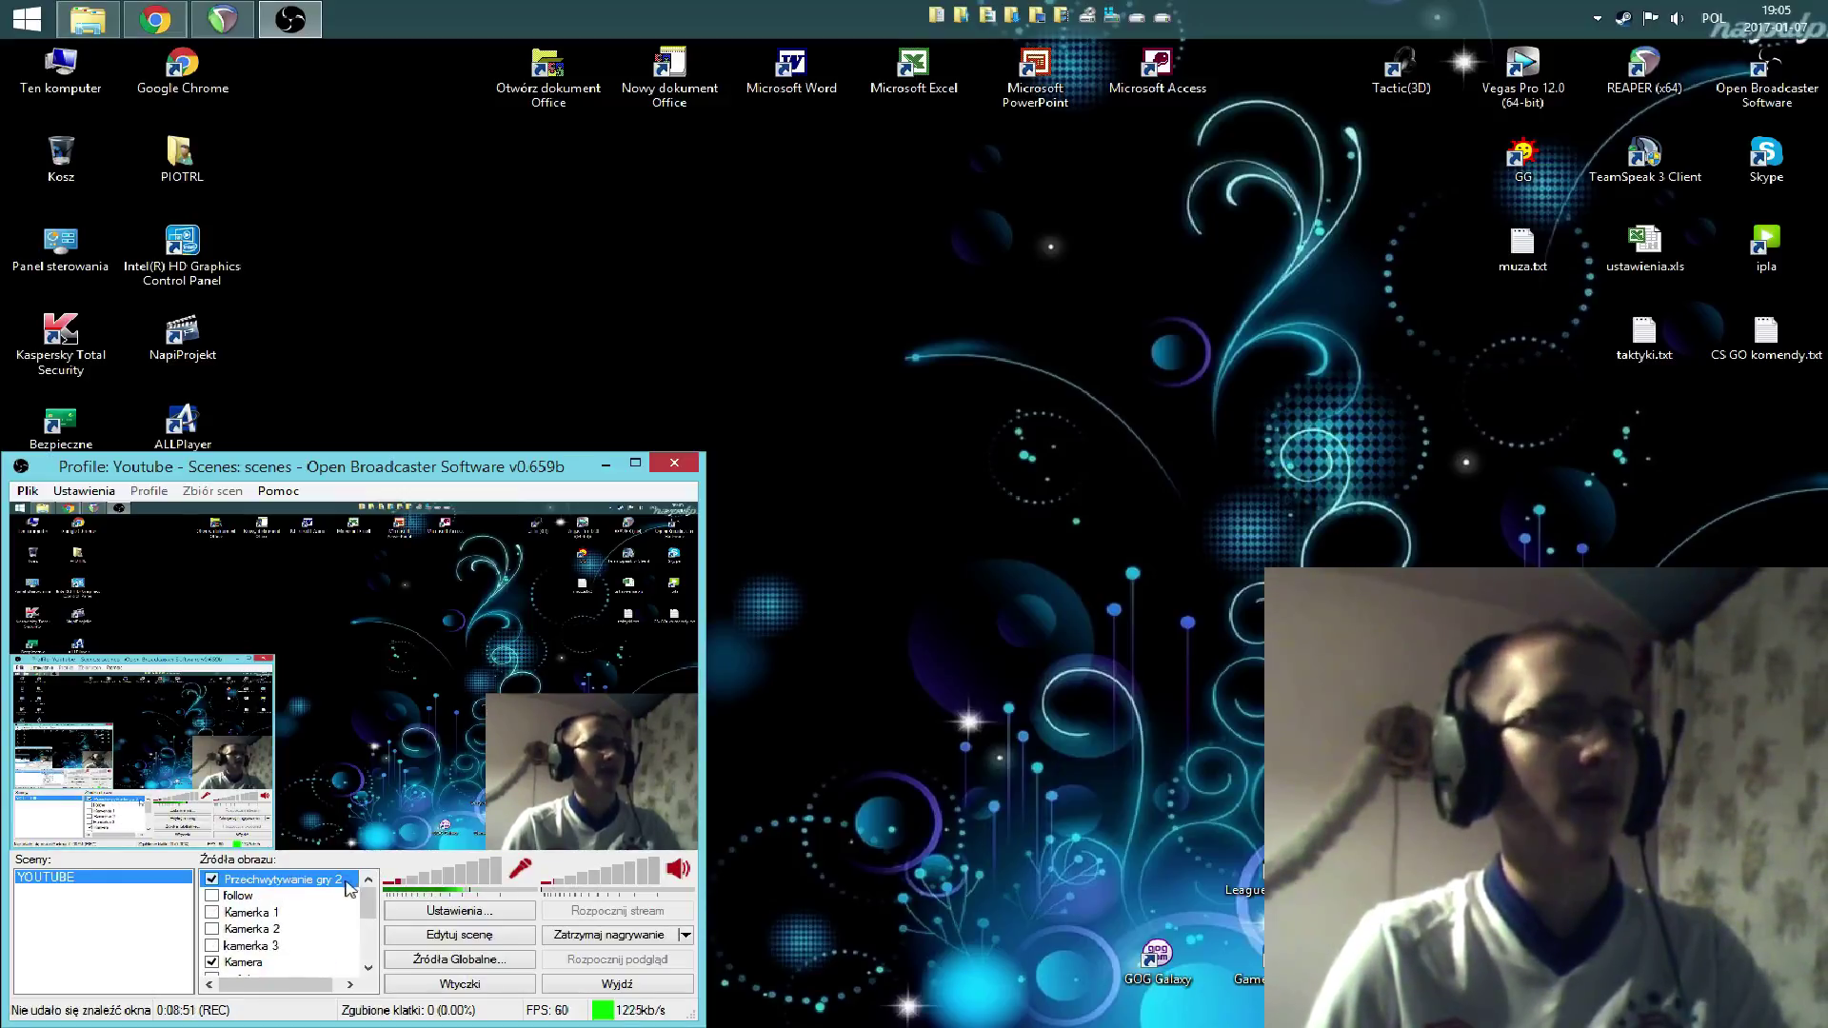
right_click(279, 883)
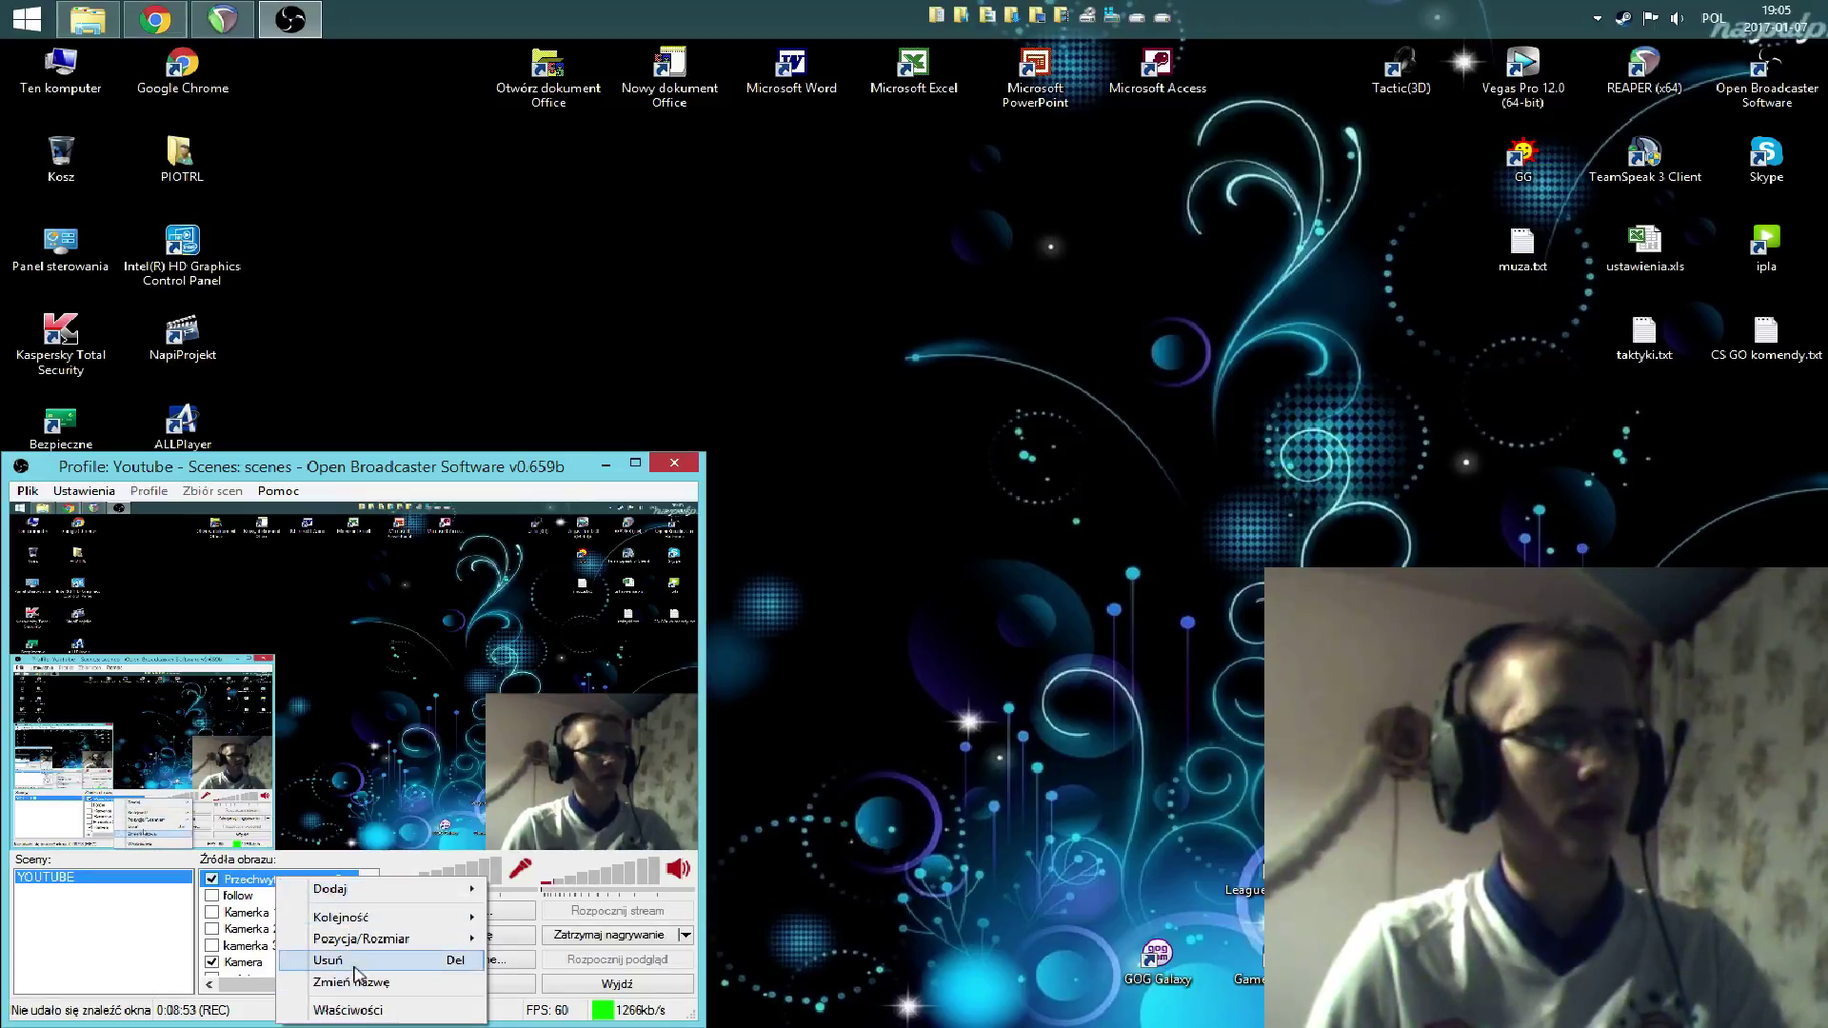
click(367, 980)
click(954, 607)
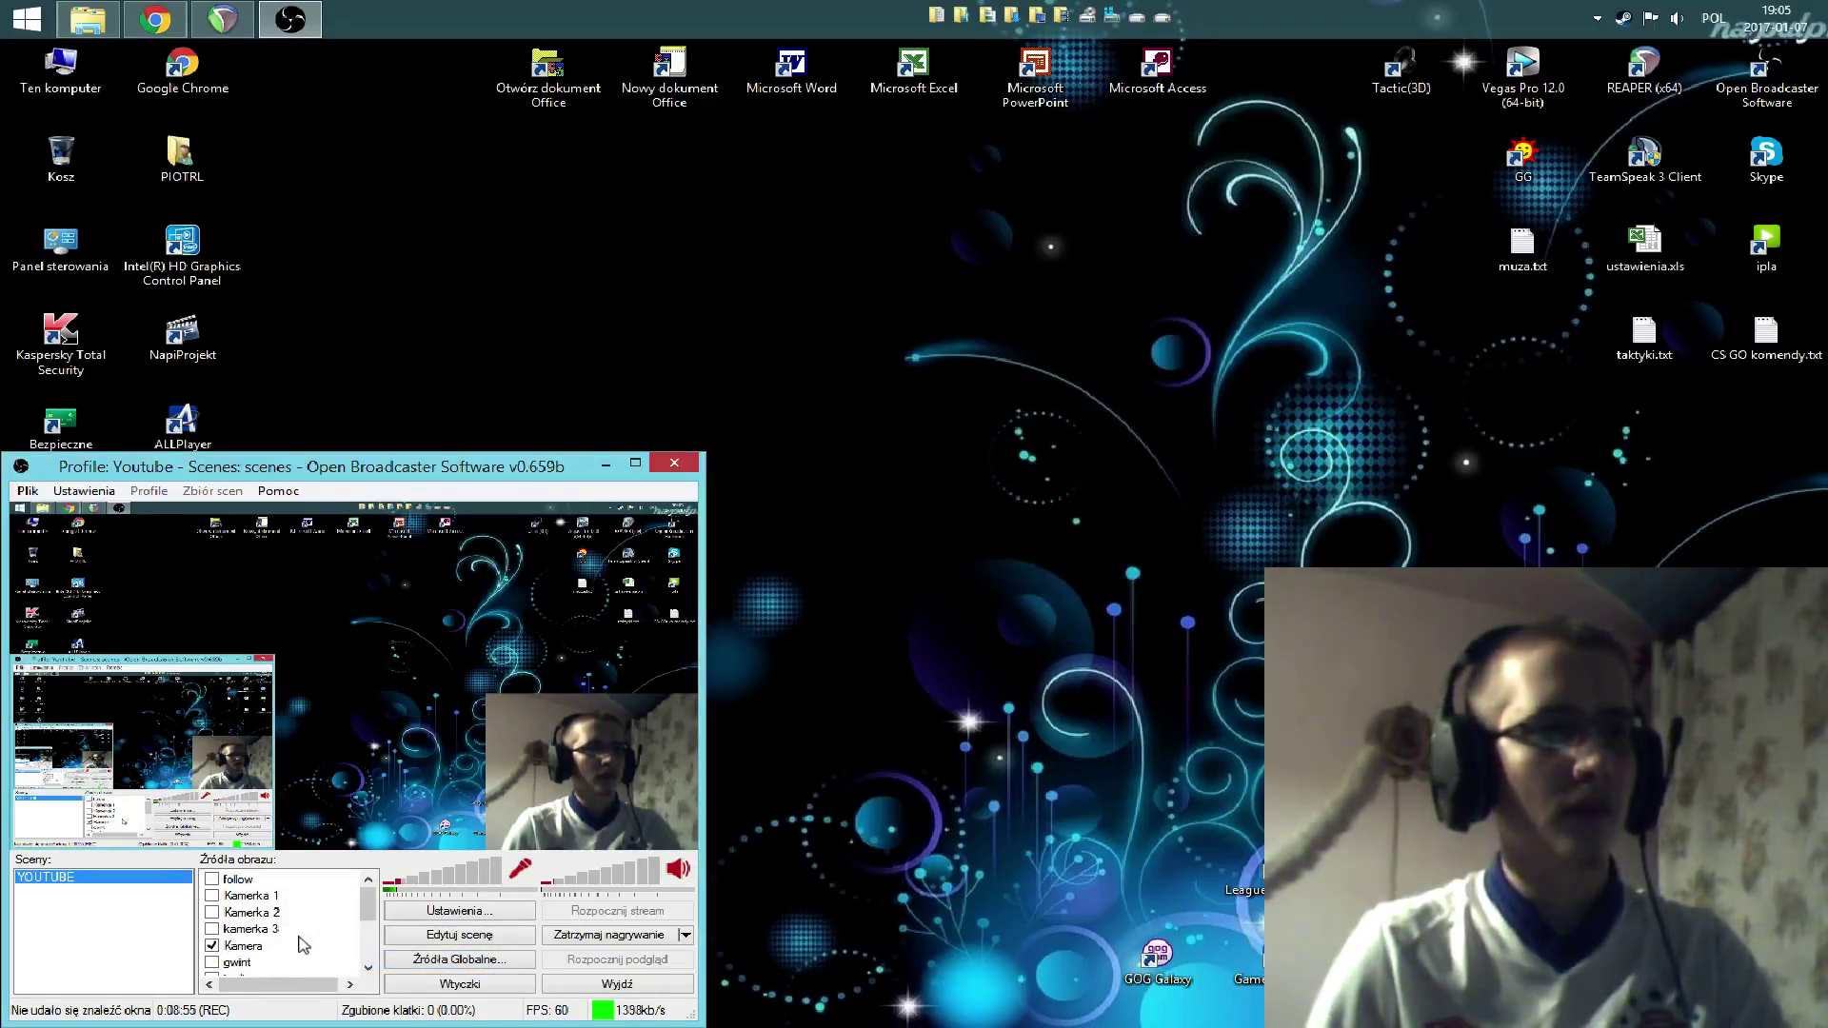
- Review the source types available for adding, and inspect the monitor capture properties of the Pulpit source without changing them
drag(368, 903, 364, 971)
right_click(285, 972)
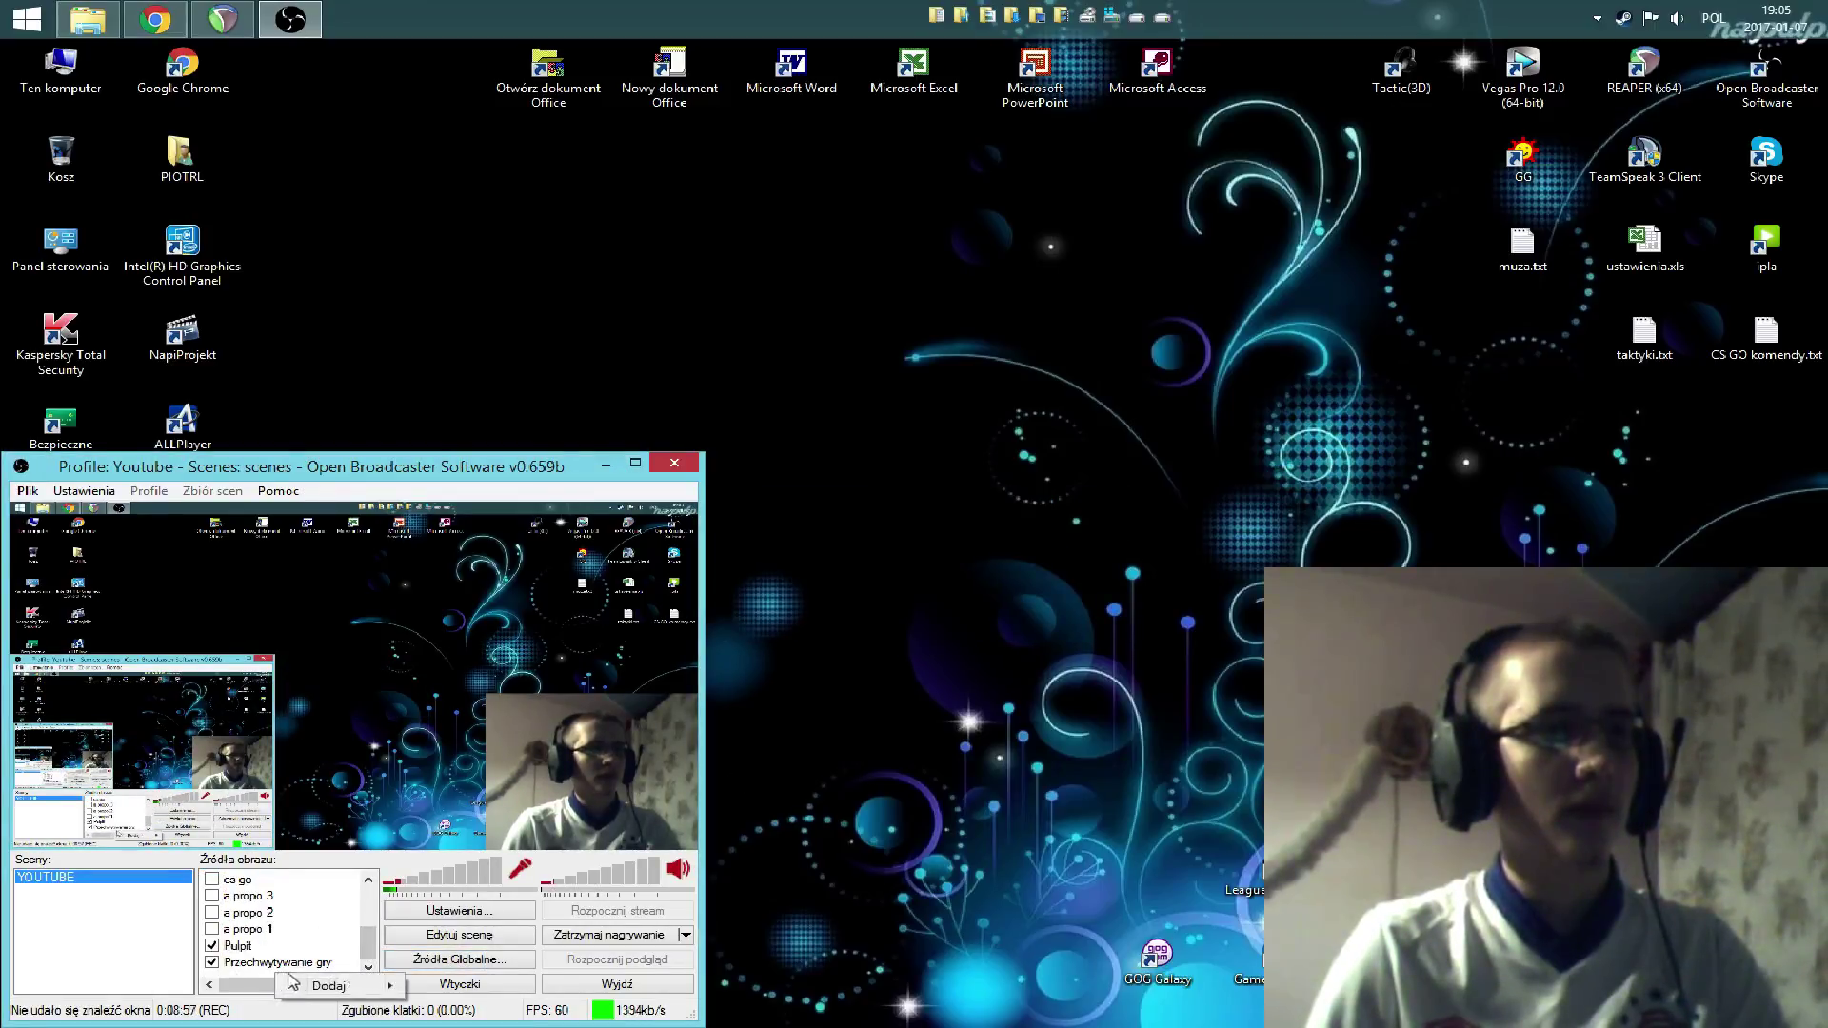
mouse_move(390, 986)
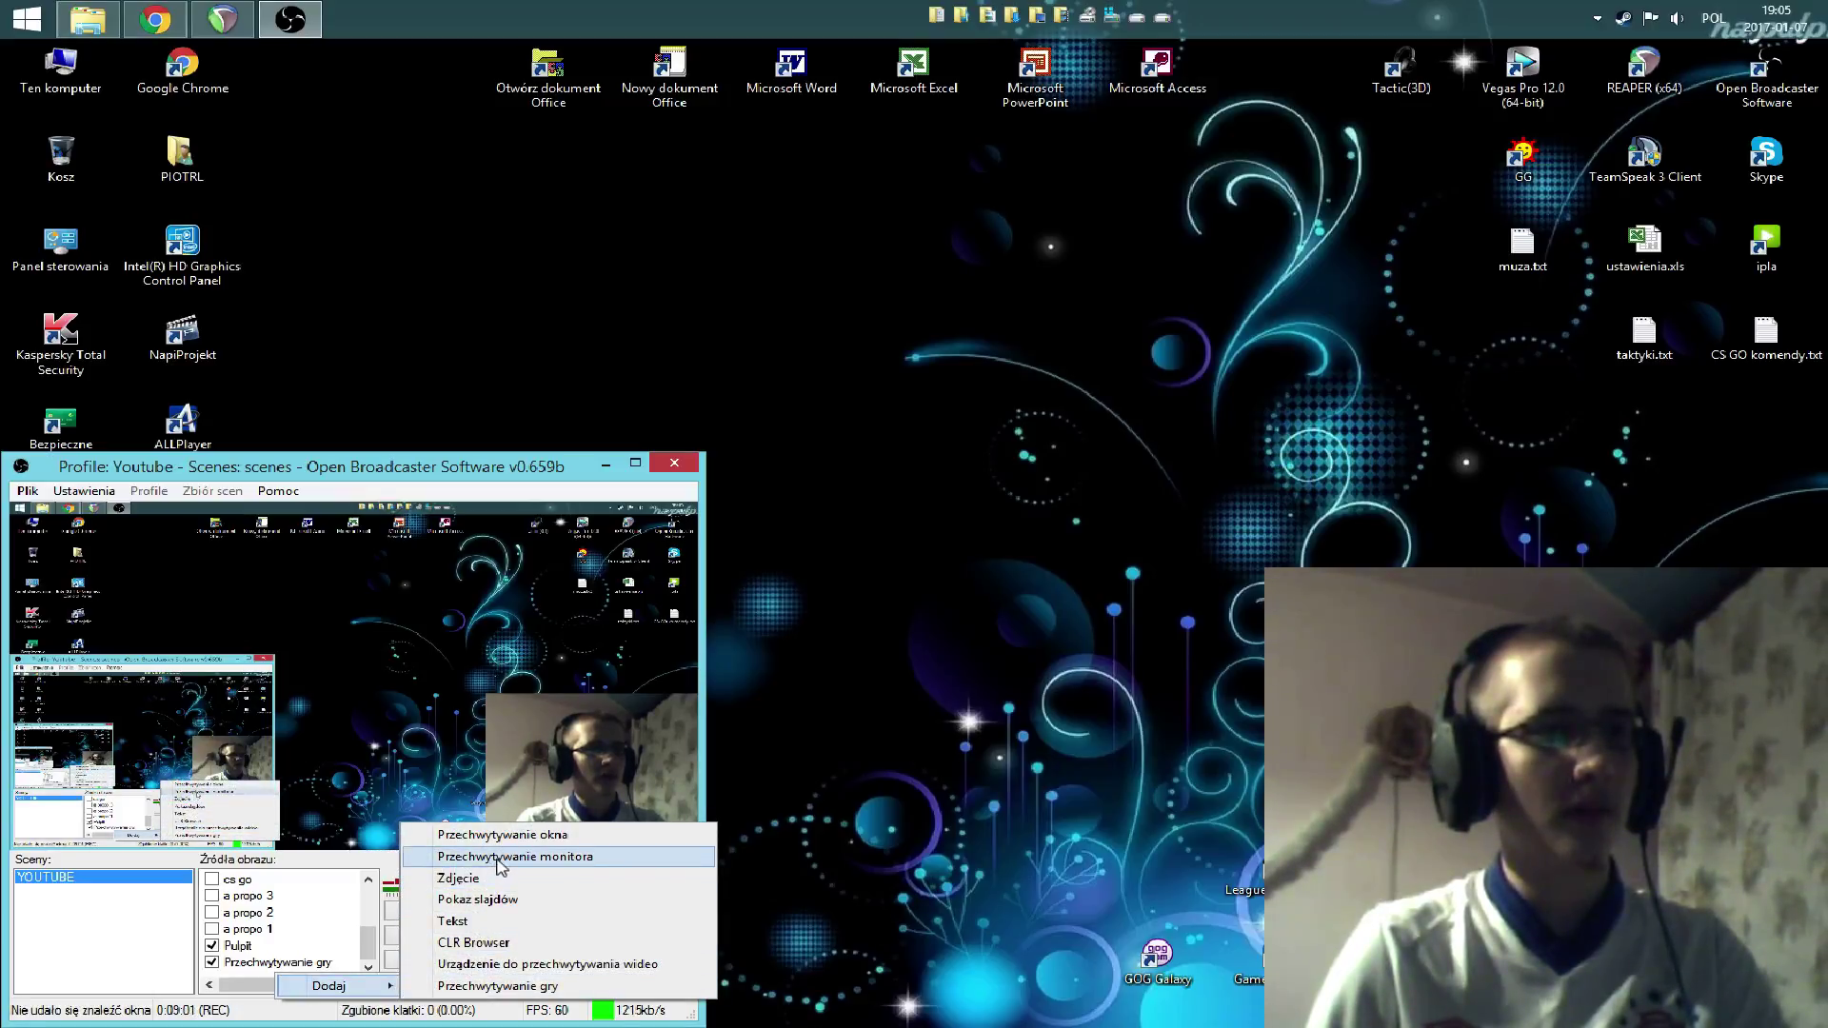
click(262, 948)
right_click(262, 949)
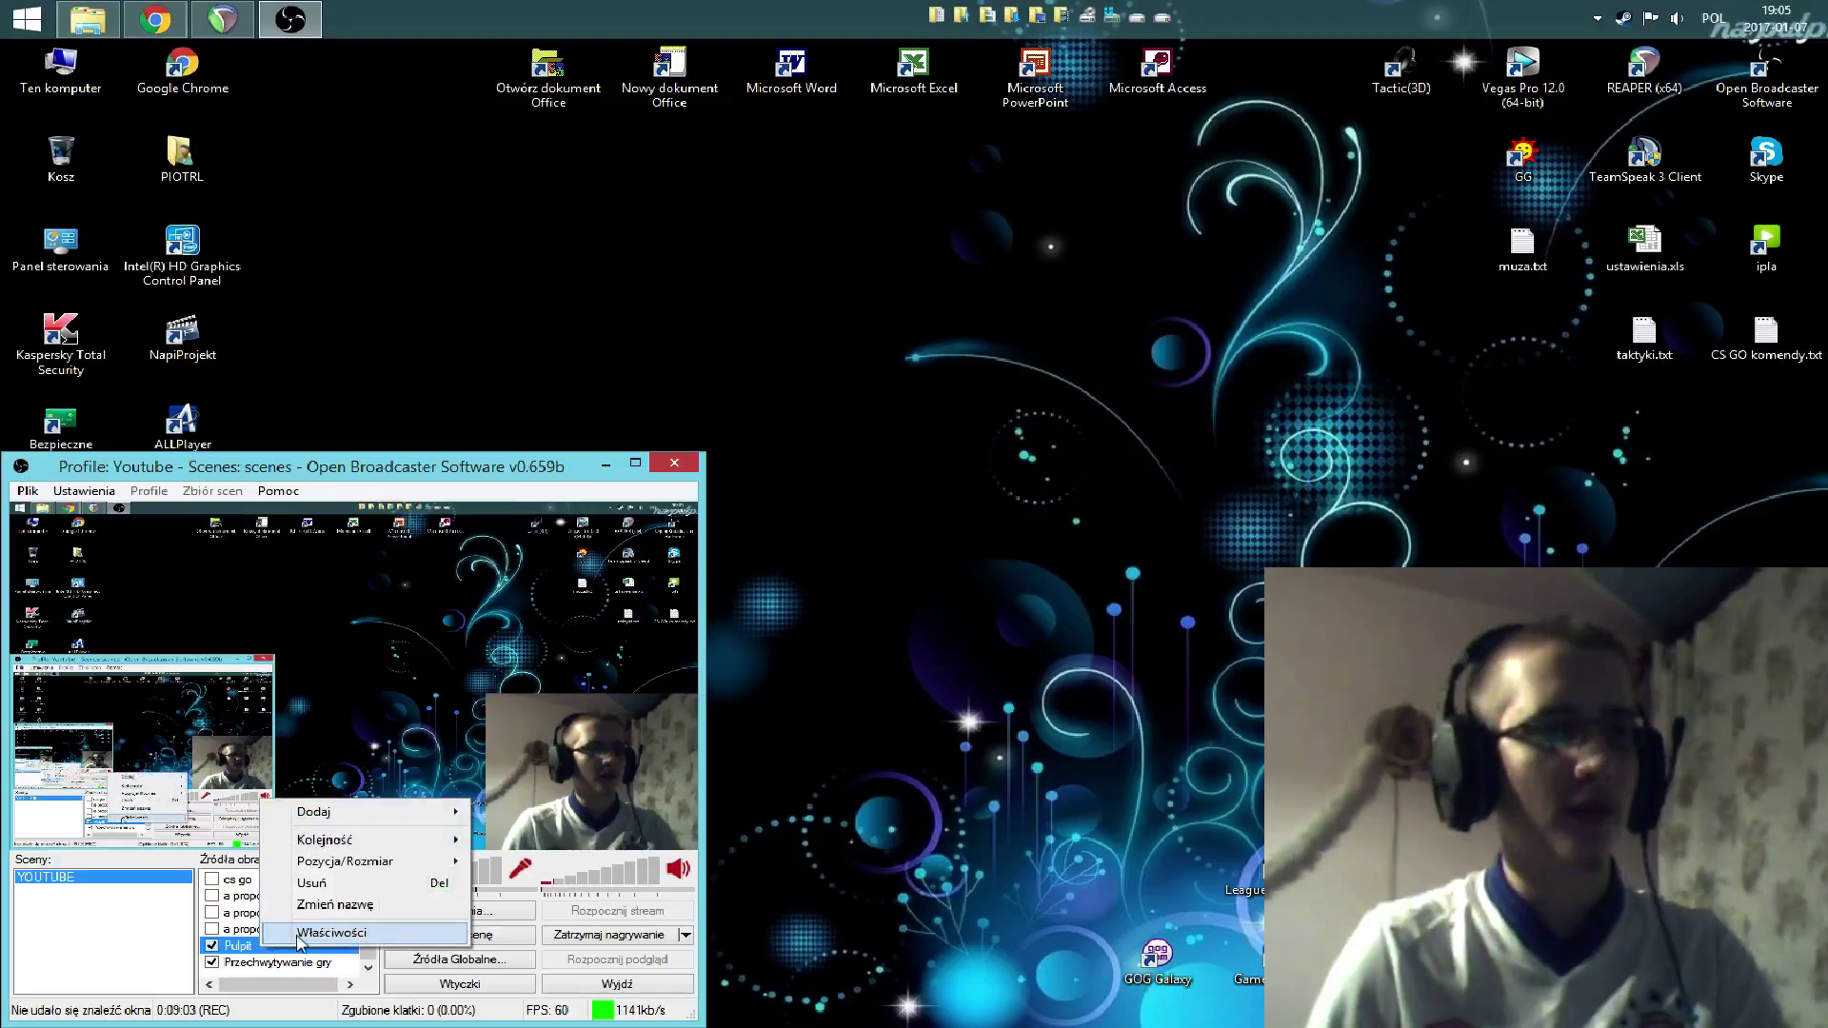
click(295, 943)
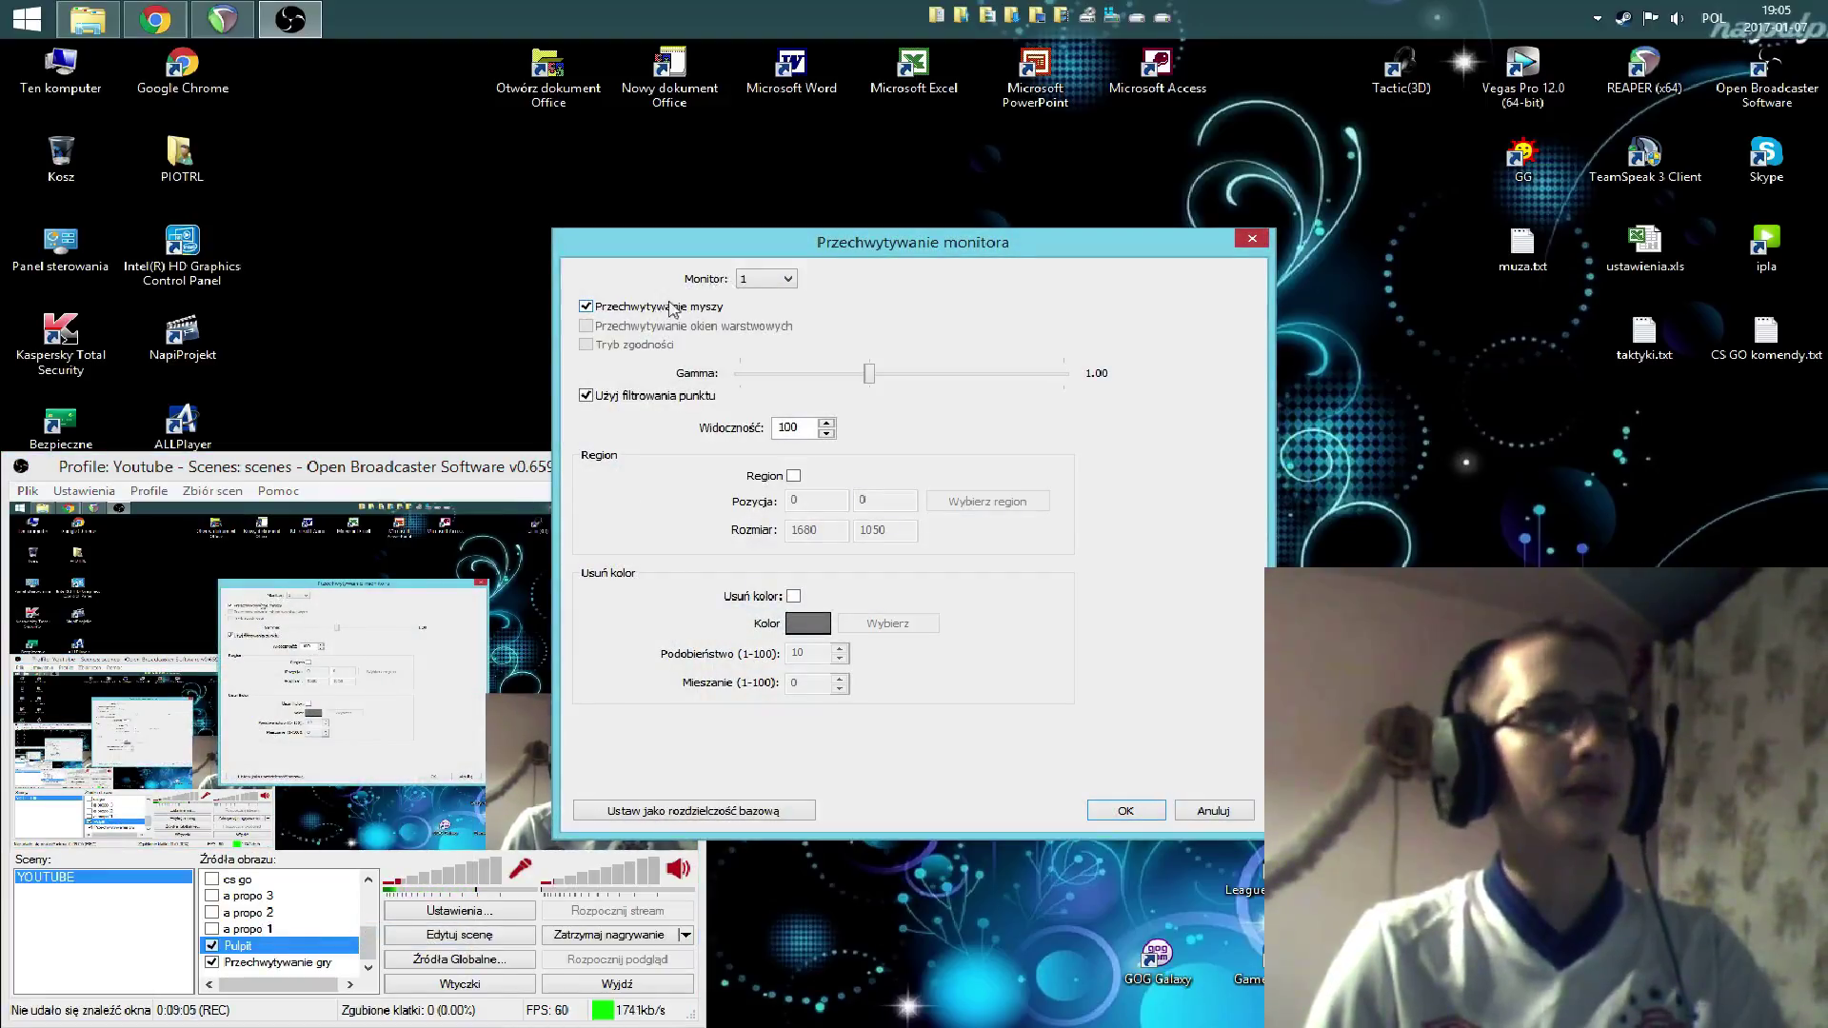
click(1125, 810)
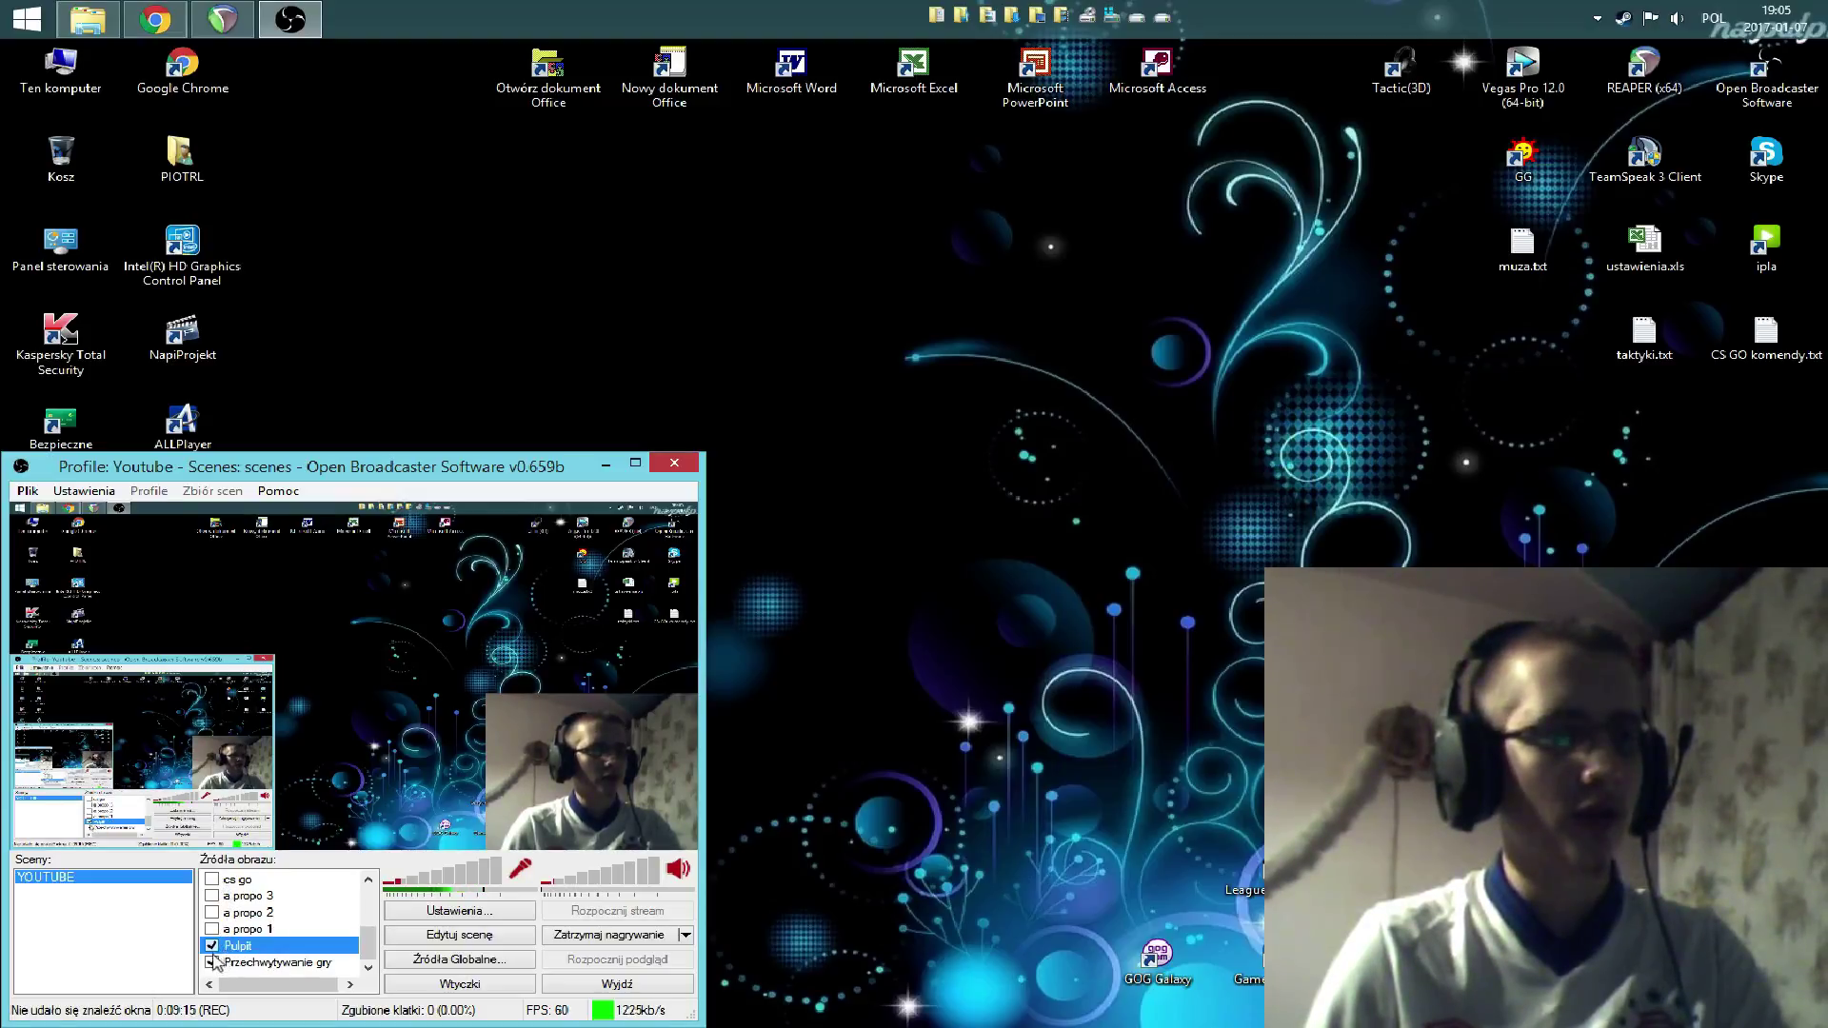
- Look through the YOUTUBE scene's sources and review the source types available for adding, without adding one
scroll(245, 947, up, 3)
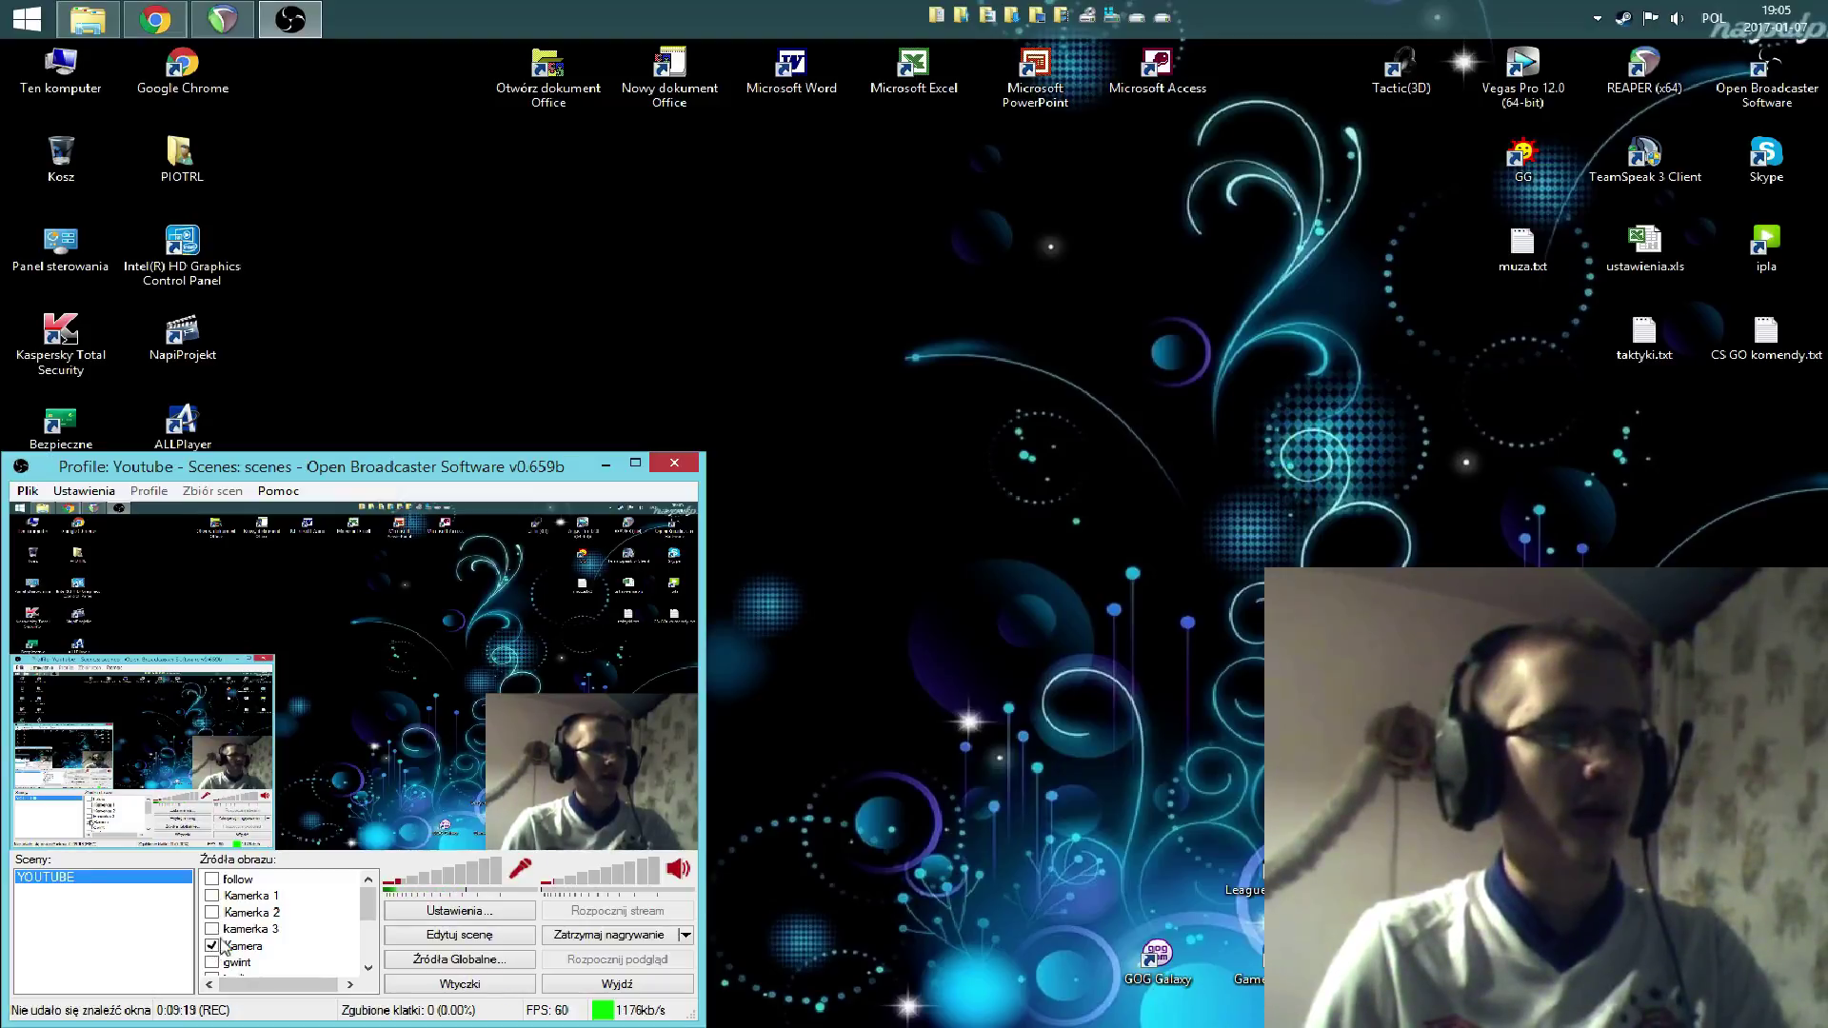
scroll(267, 963, down, 3)
right_click(269, 980)
mouse_move(323, 986)
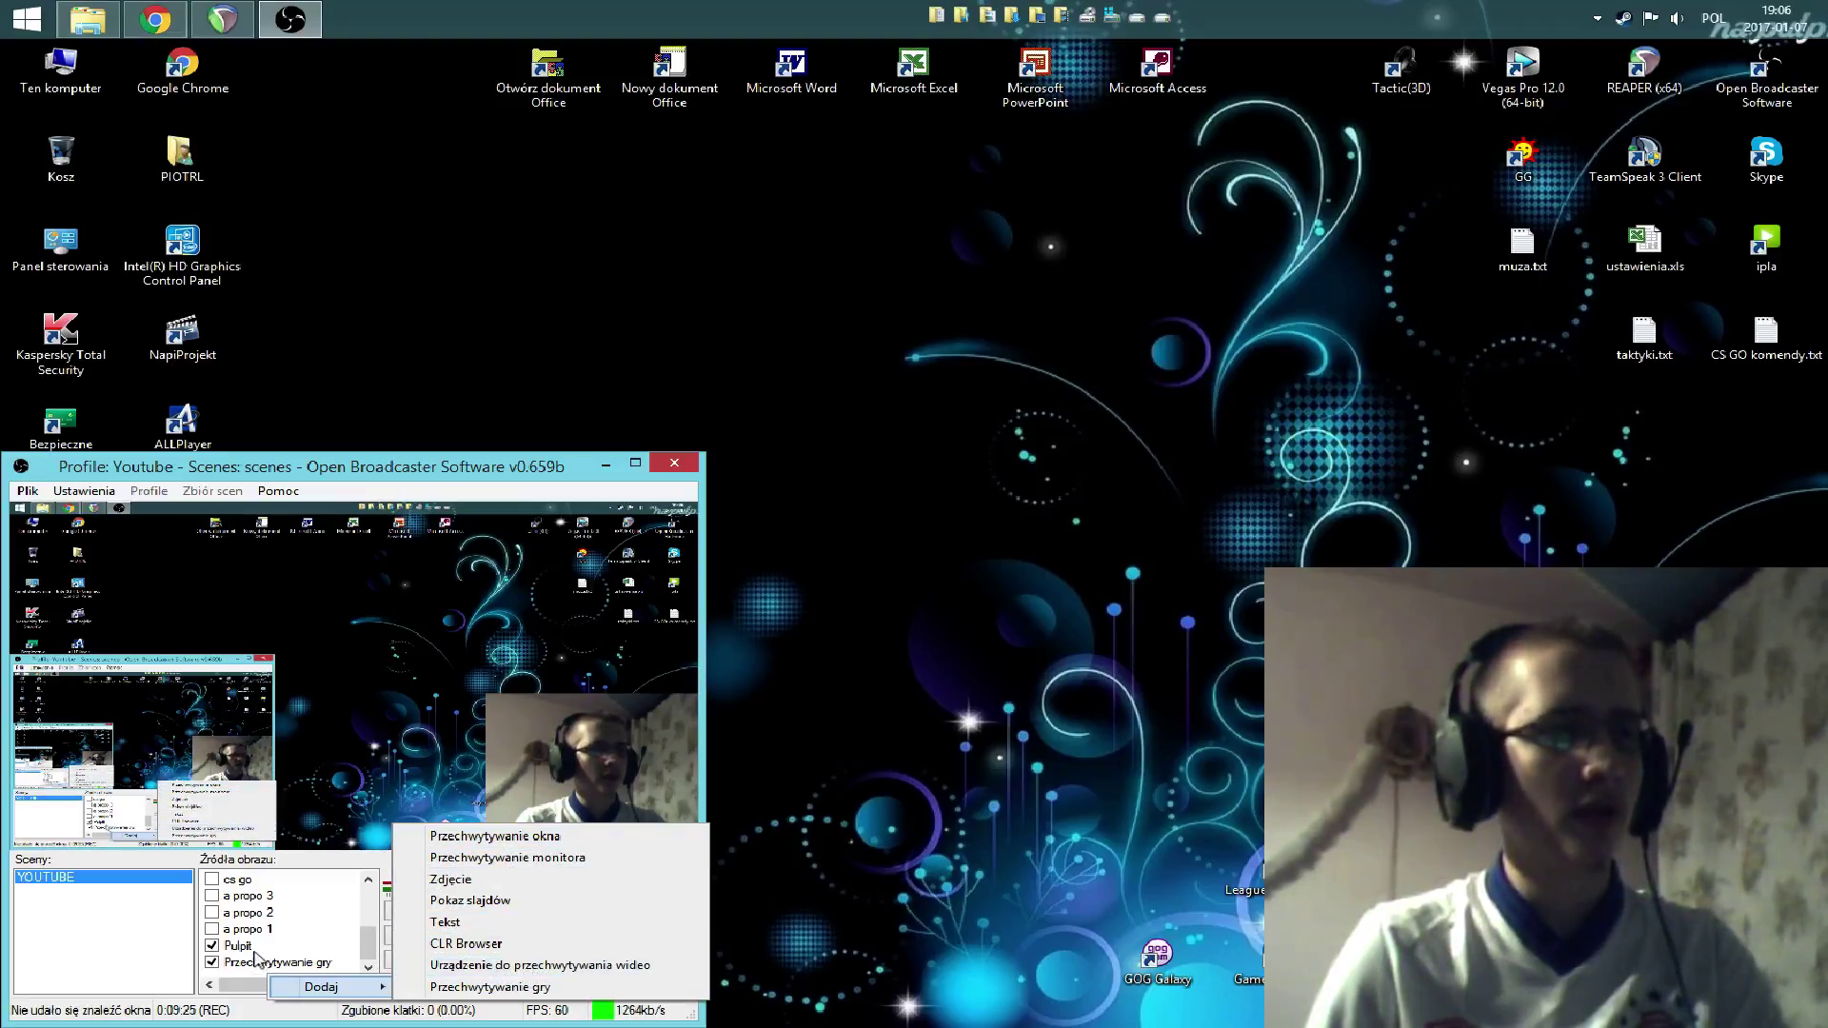
click(364, 952)
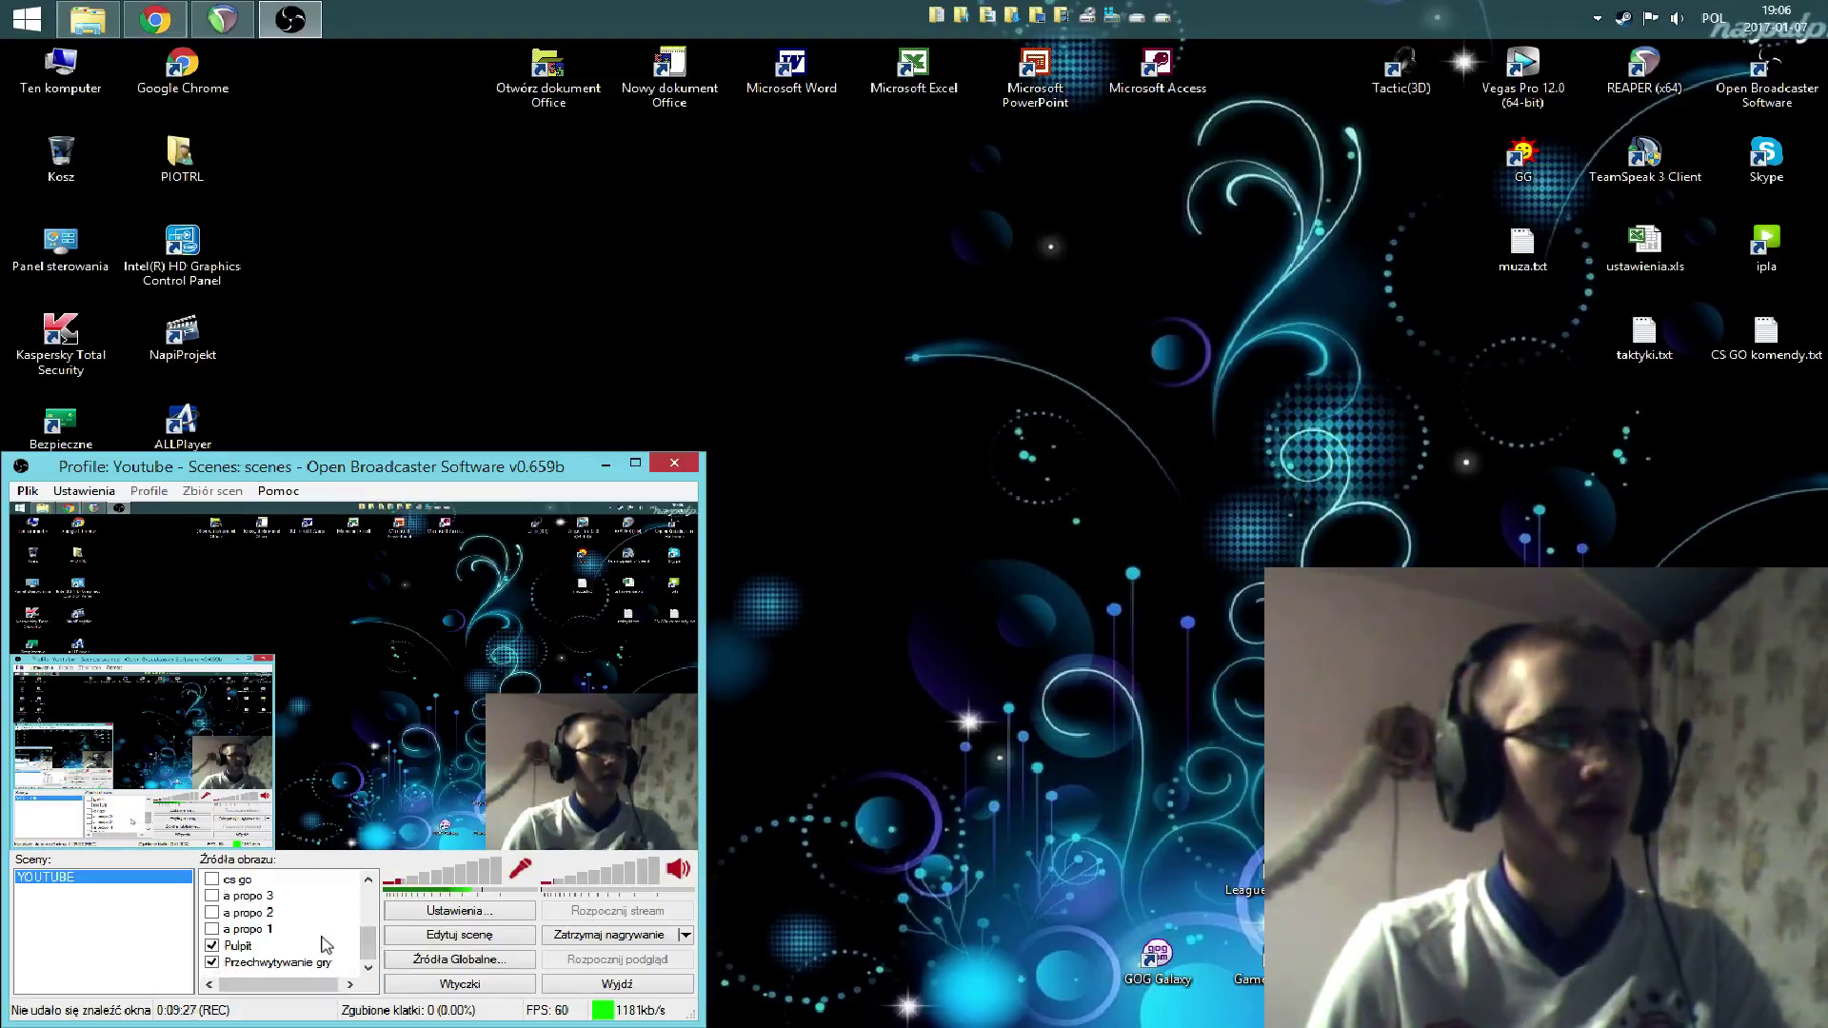
- Inspect the Kamera source's properties, including the available capture devices, and close them without changes
scroll(272, 936, up, 3)
right_click(271, 946)
click(335, 930)
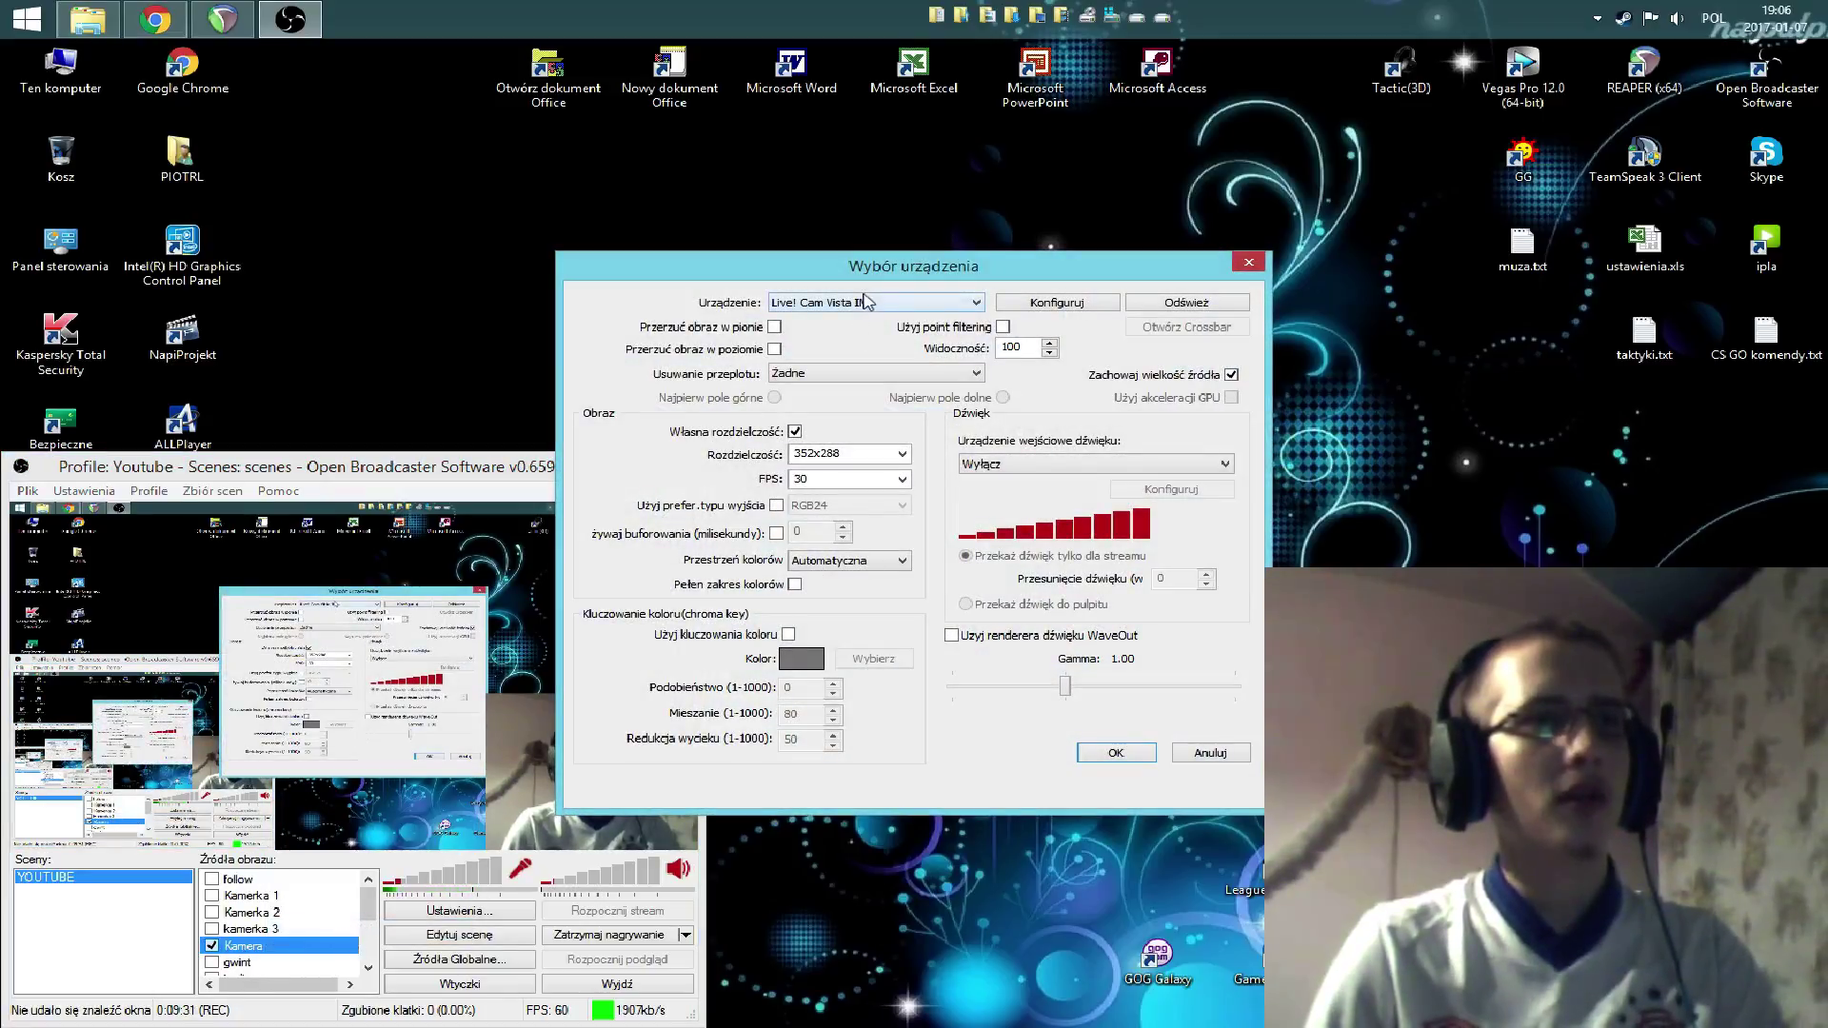
click(885, 302)
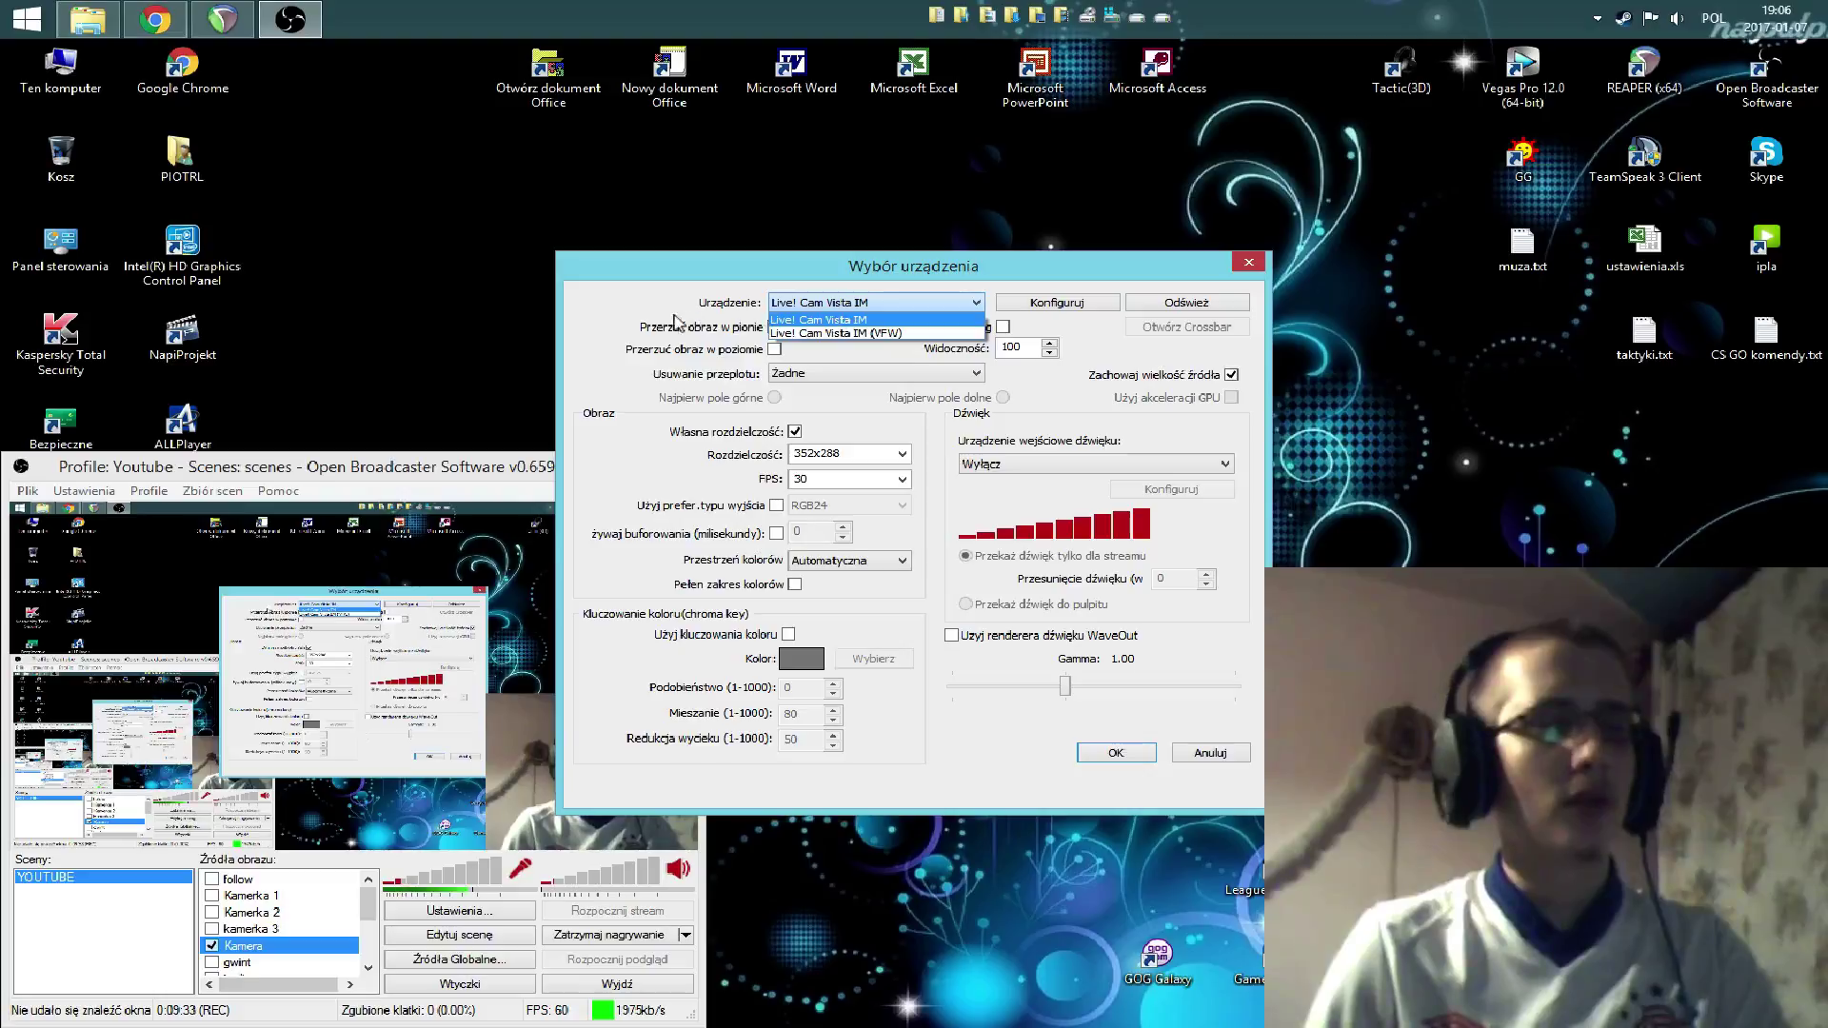
click(625, 310)
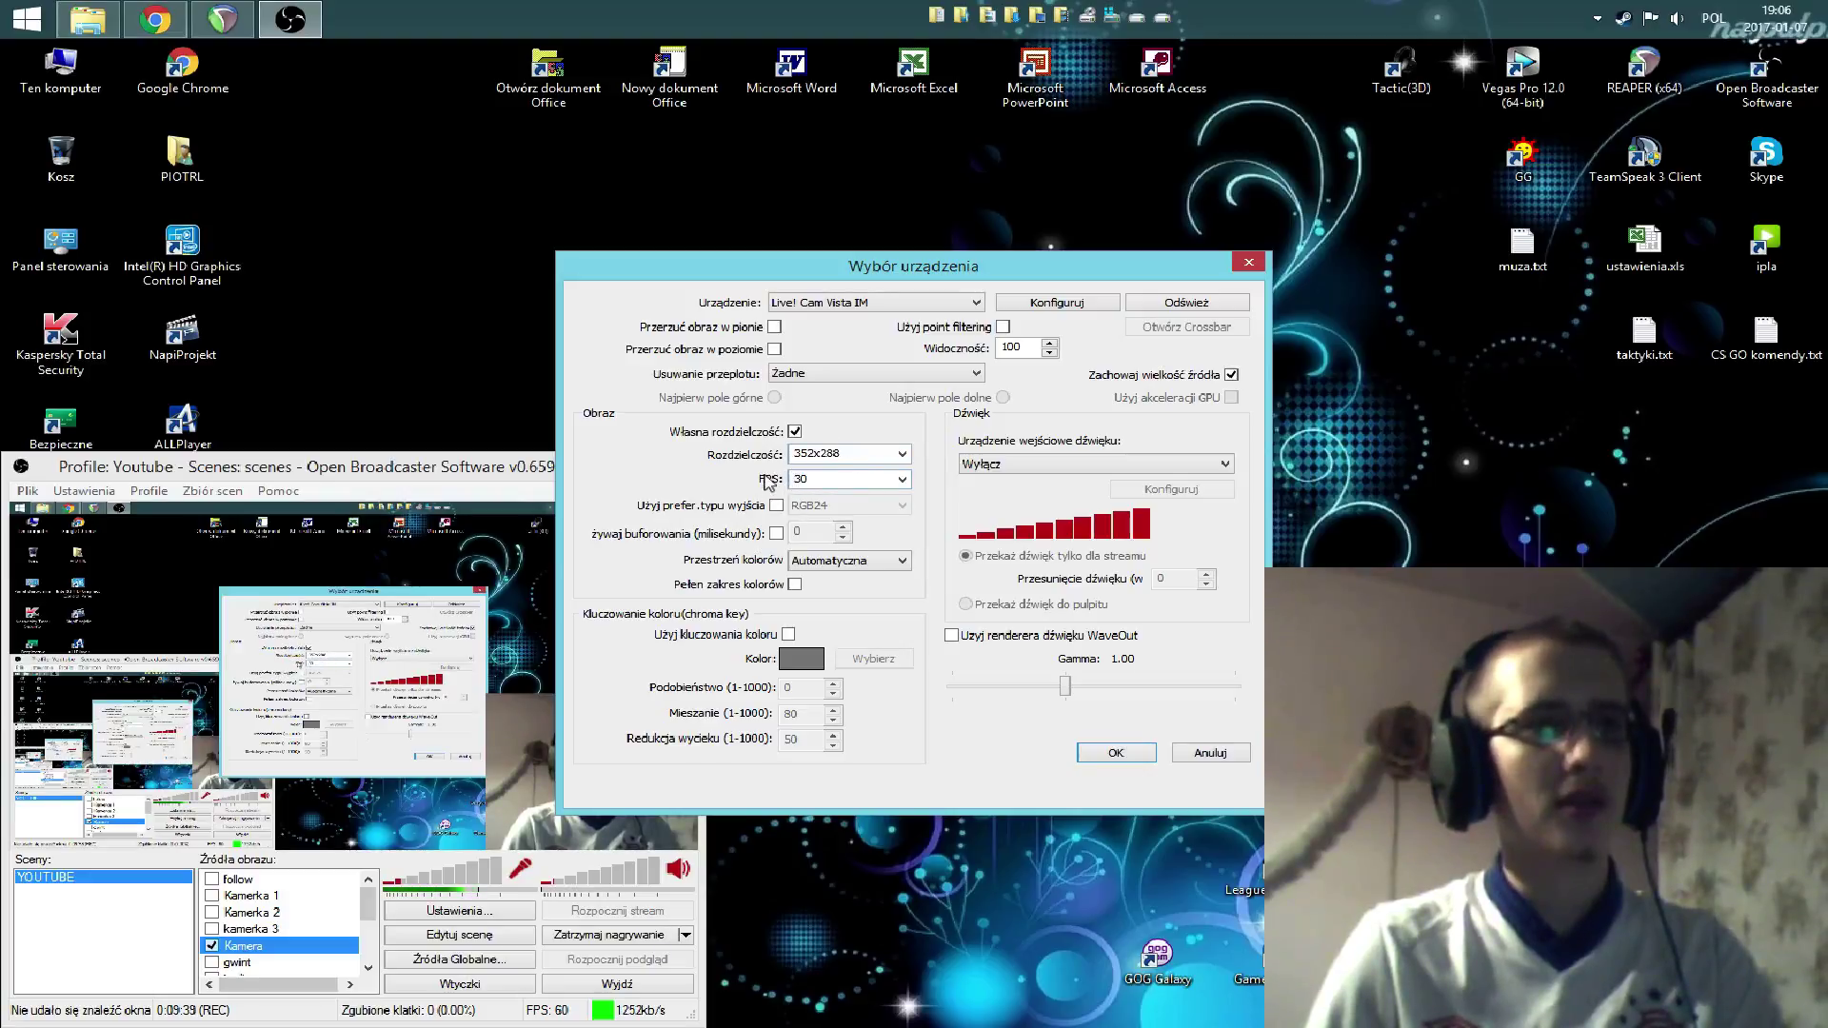
click(1214, 754)
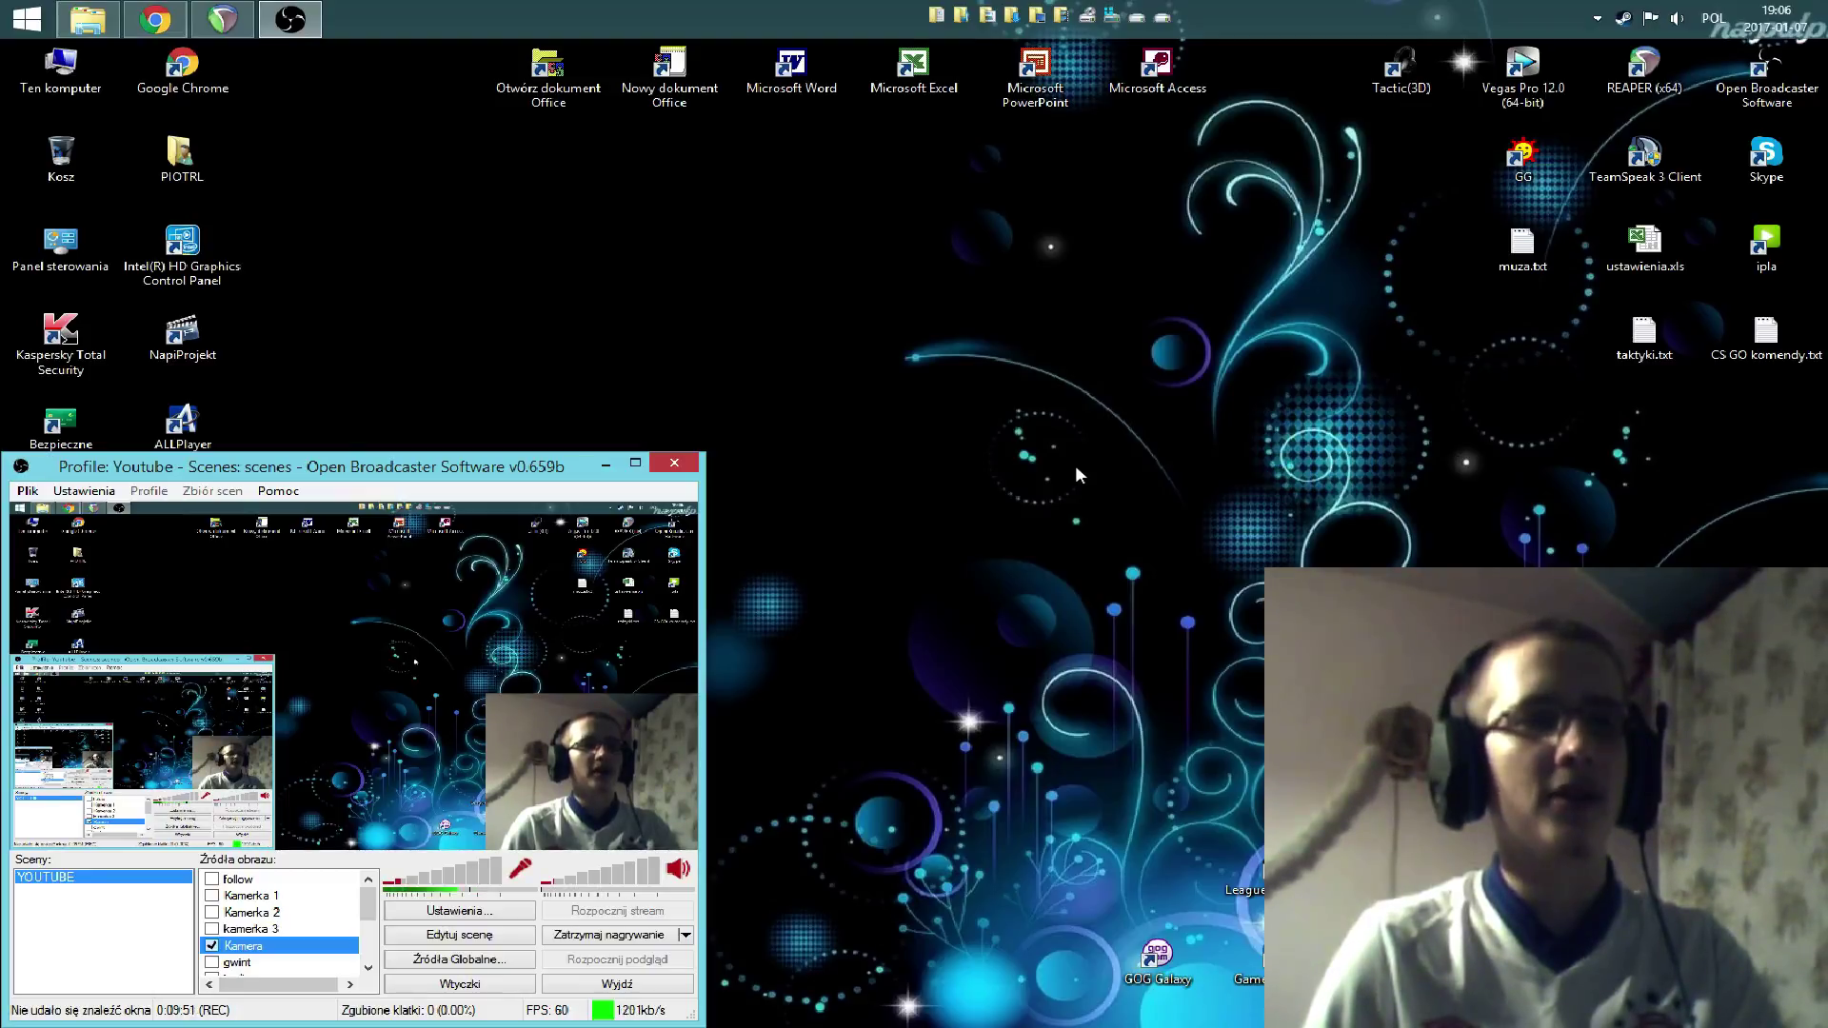
- Examine the webcam's Device Settings from the Kamera source's properties, and cancel both dialogs without saving changes
right_click(301, 950)
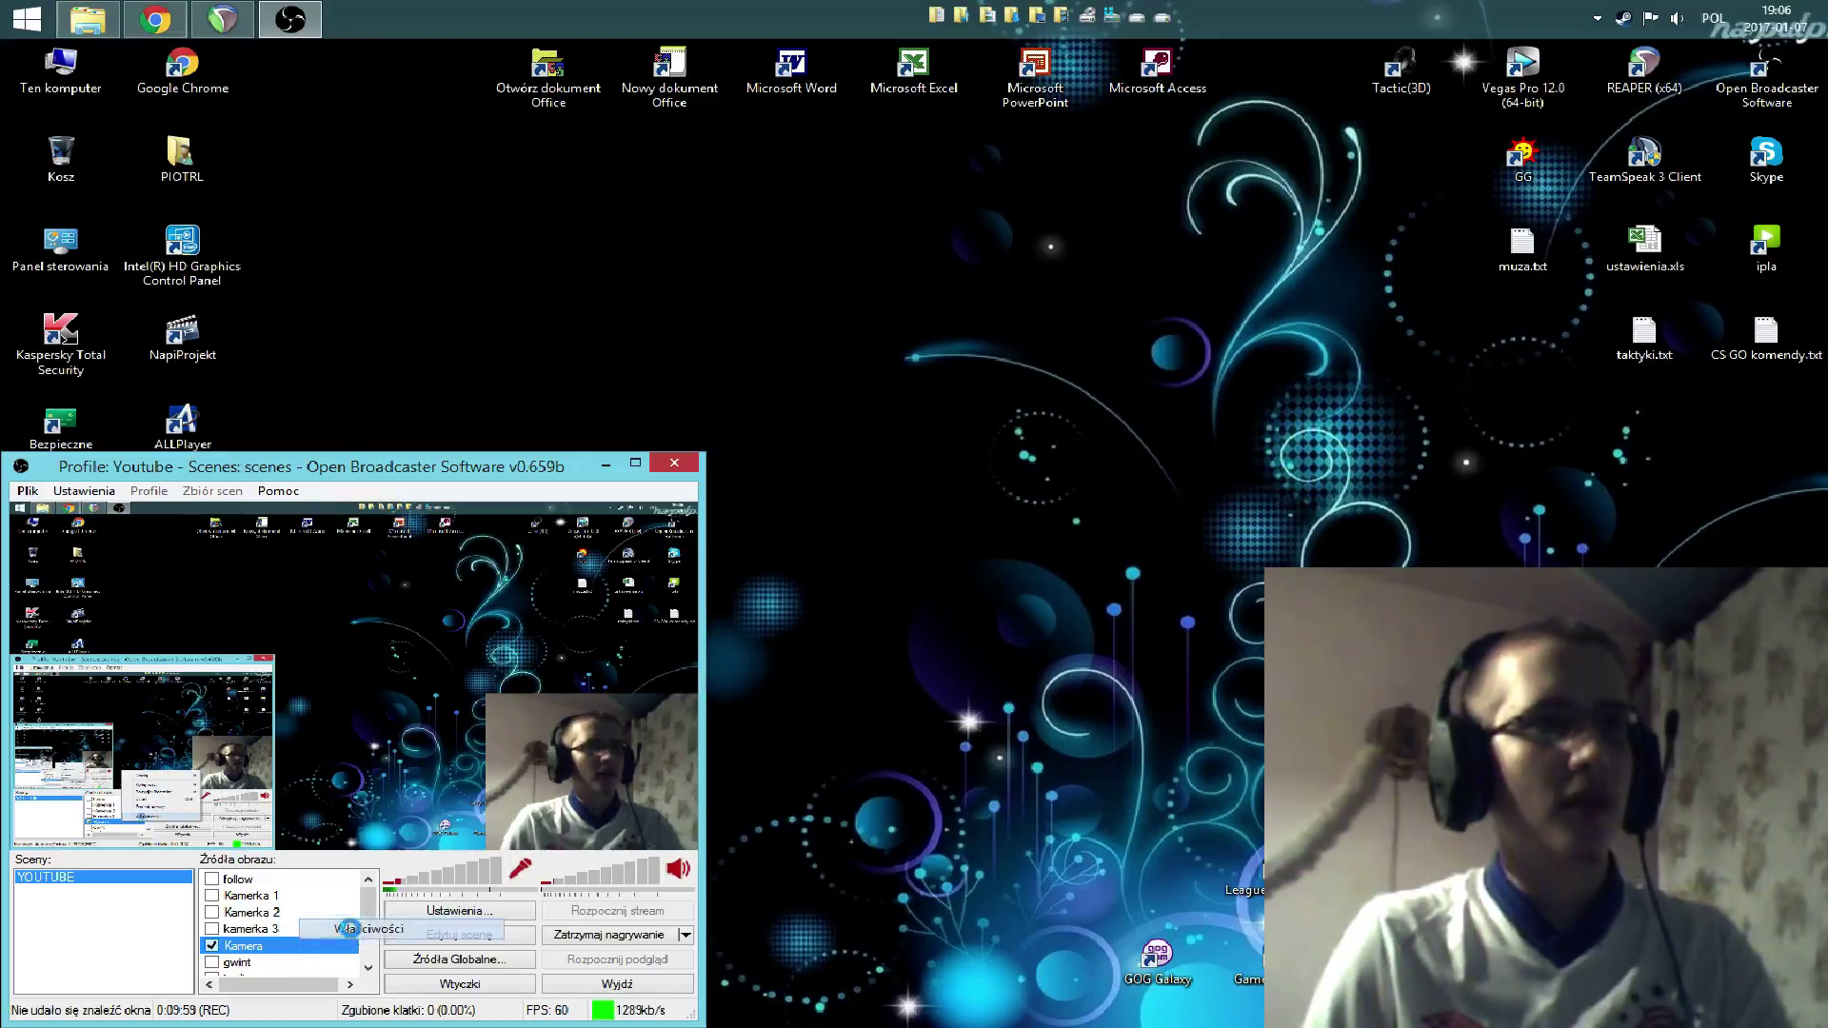
click(347, 933)
click(1053, 303)
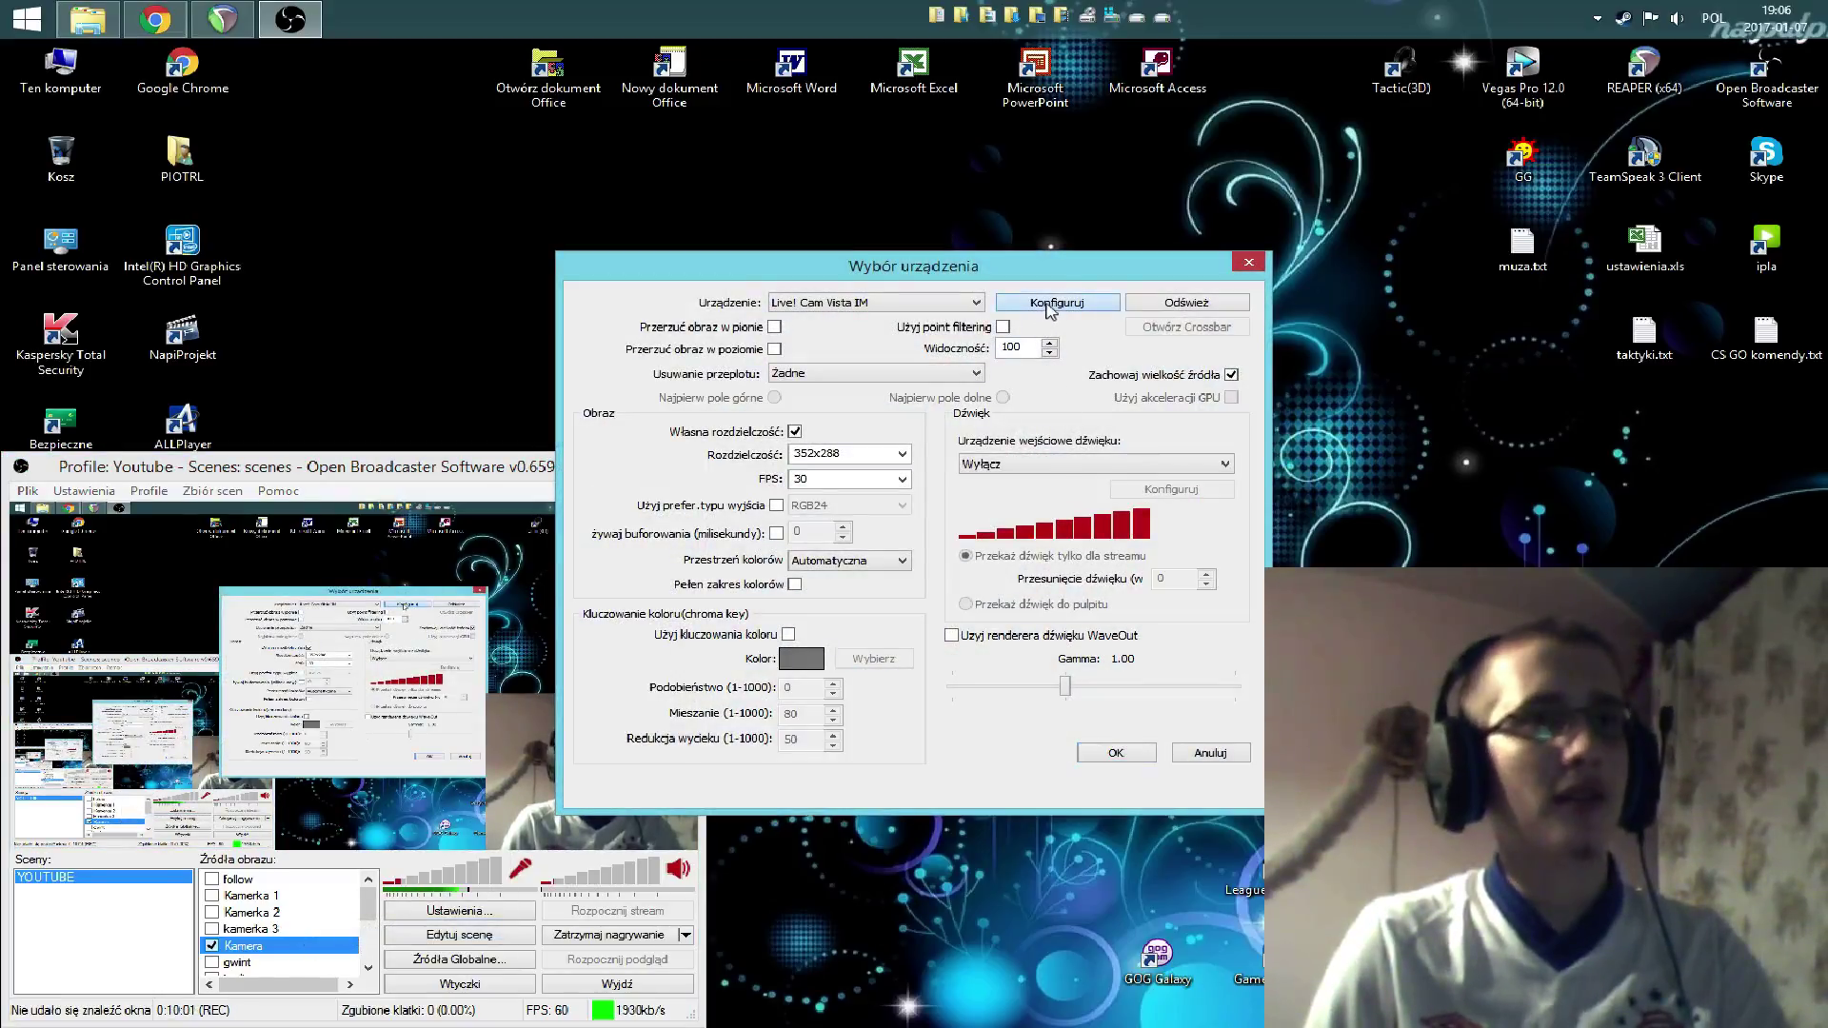
mouse_move(935, 501)
mouse_down()
mouse_move(743, 504)
mouse_move(933, 501)
mouse_up()
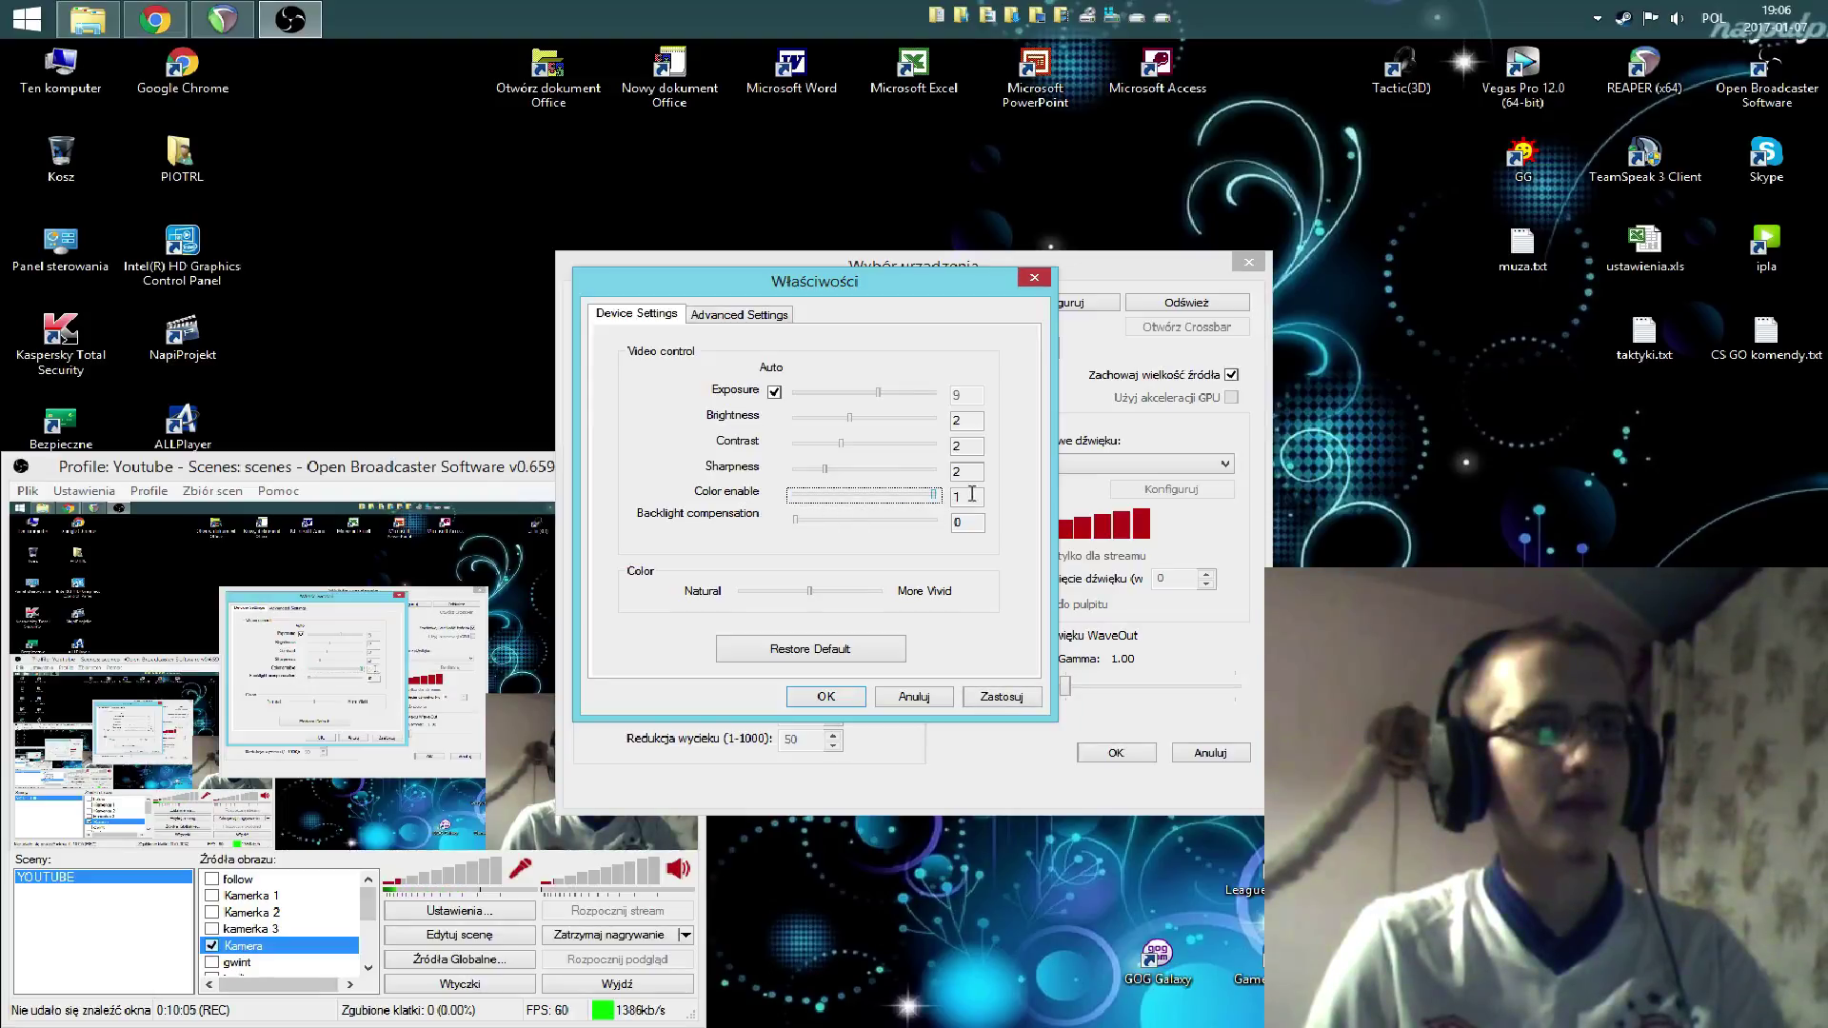
click(939, 700)
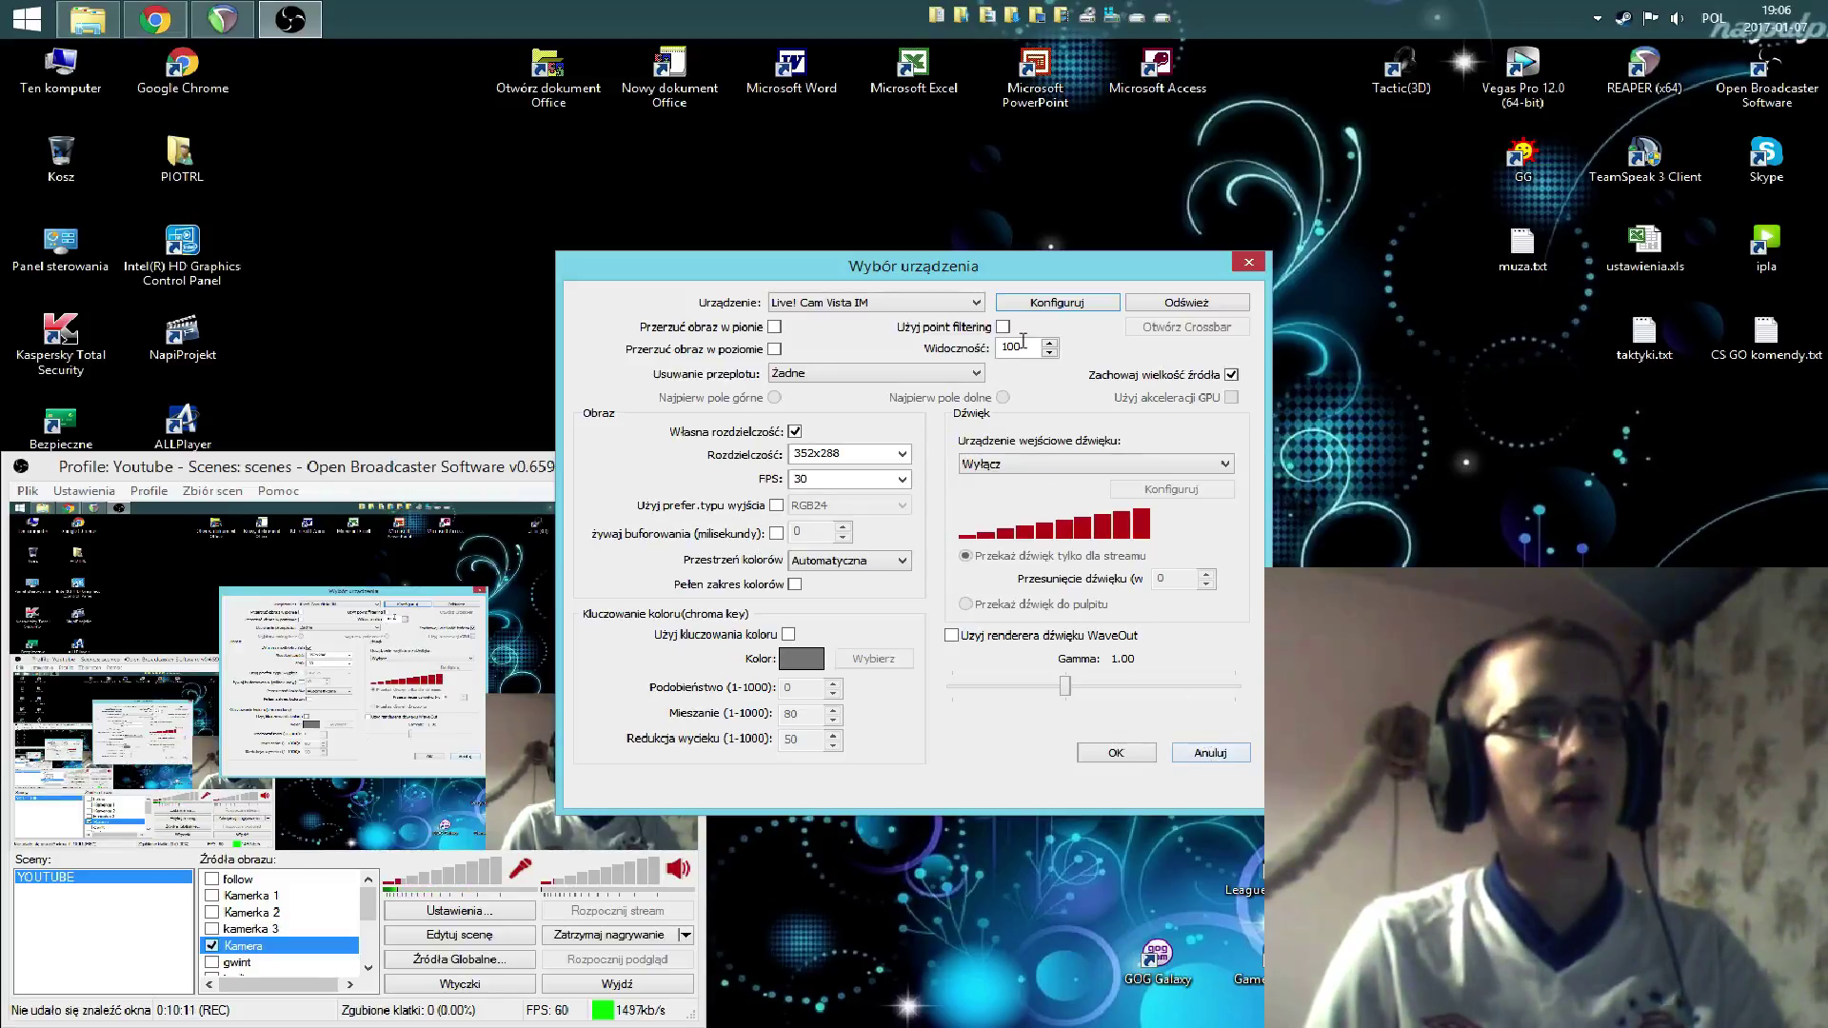
click(1209, 753)
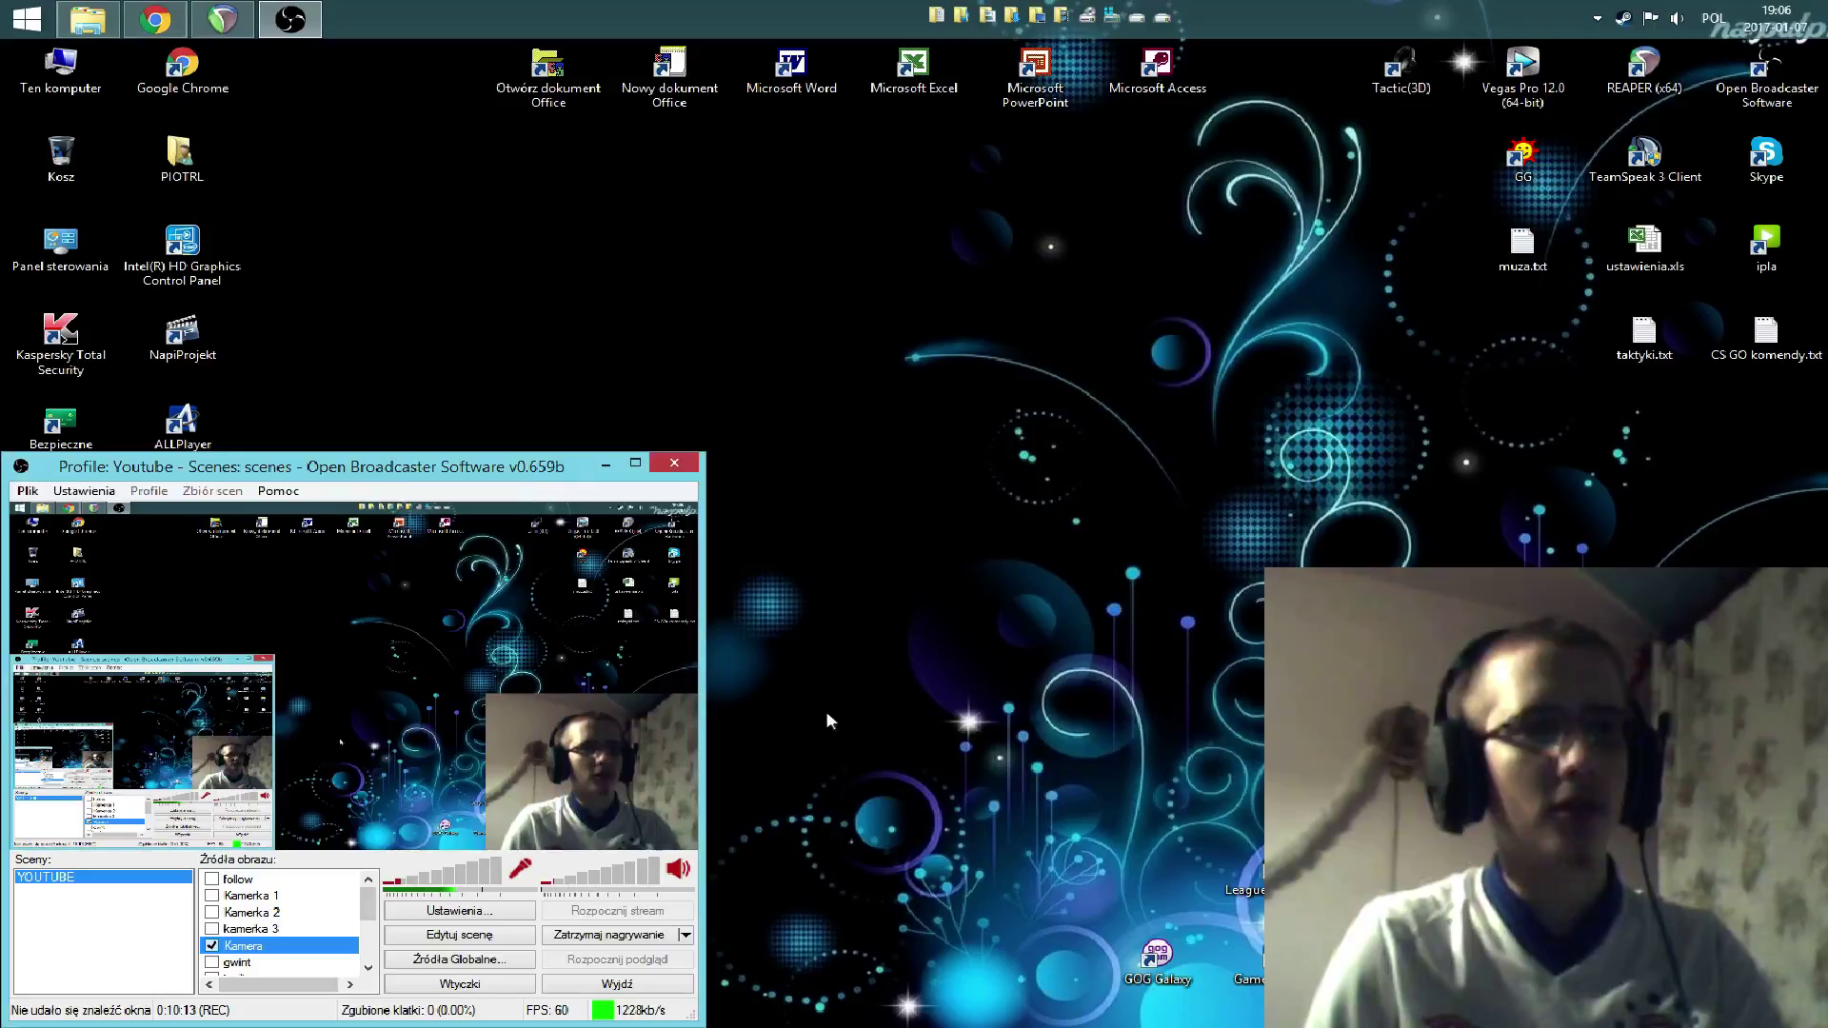
- Check the custom resolution settings in the Kamera source's properties, and cancel without changing them
right_click(324, 947)
click(367, 950)
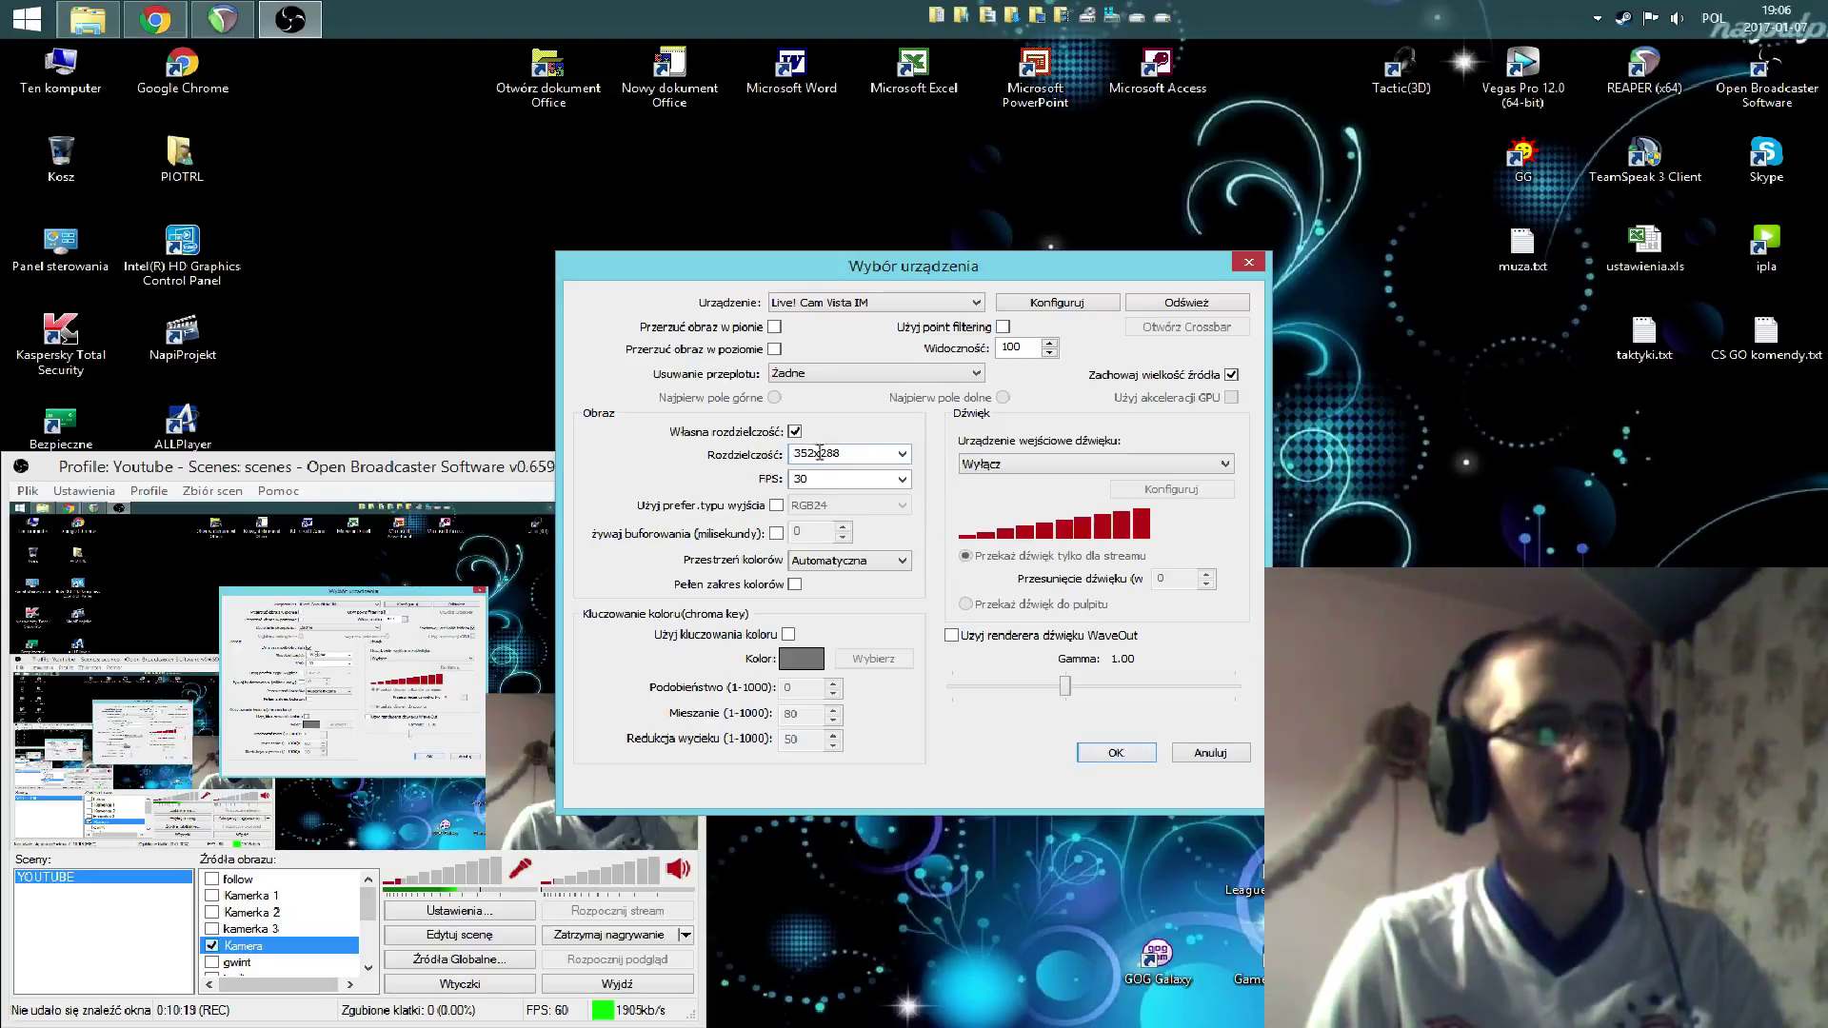
click(1210, 753)
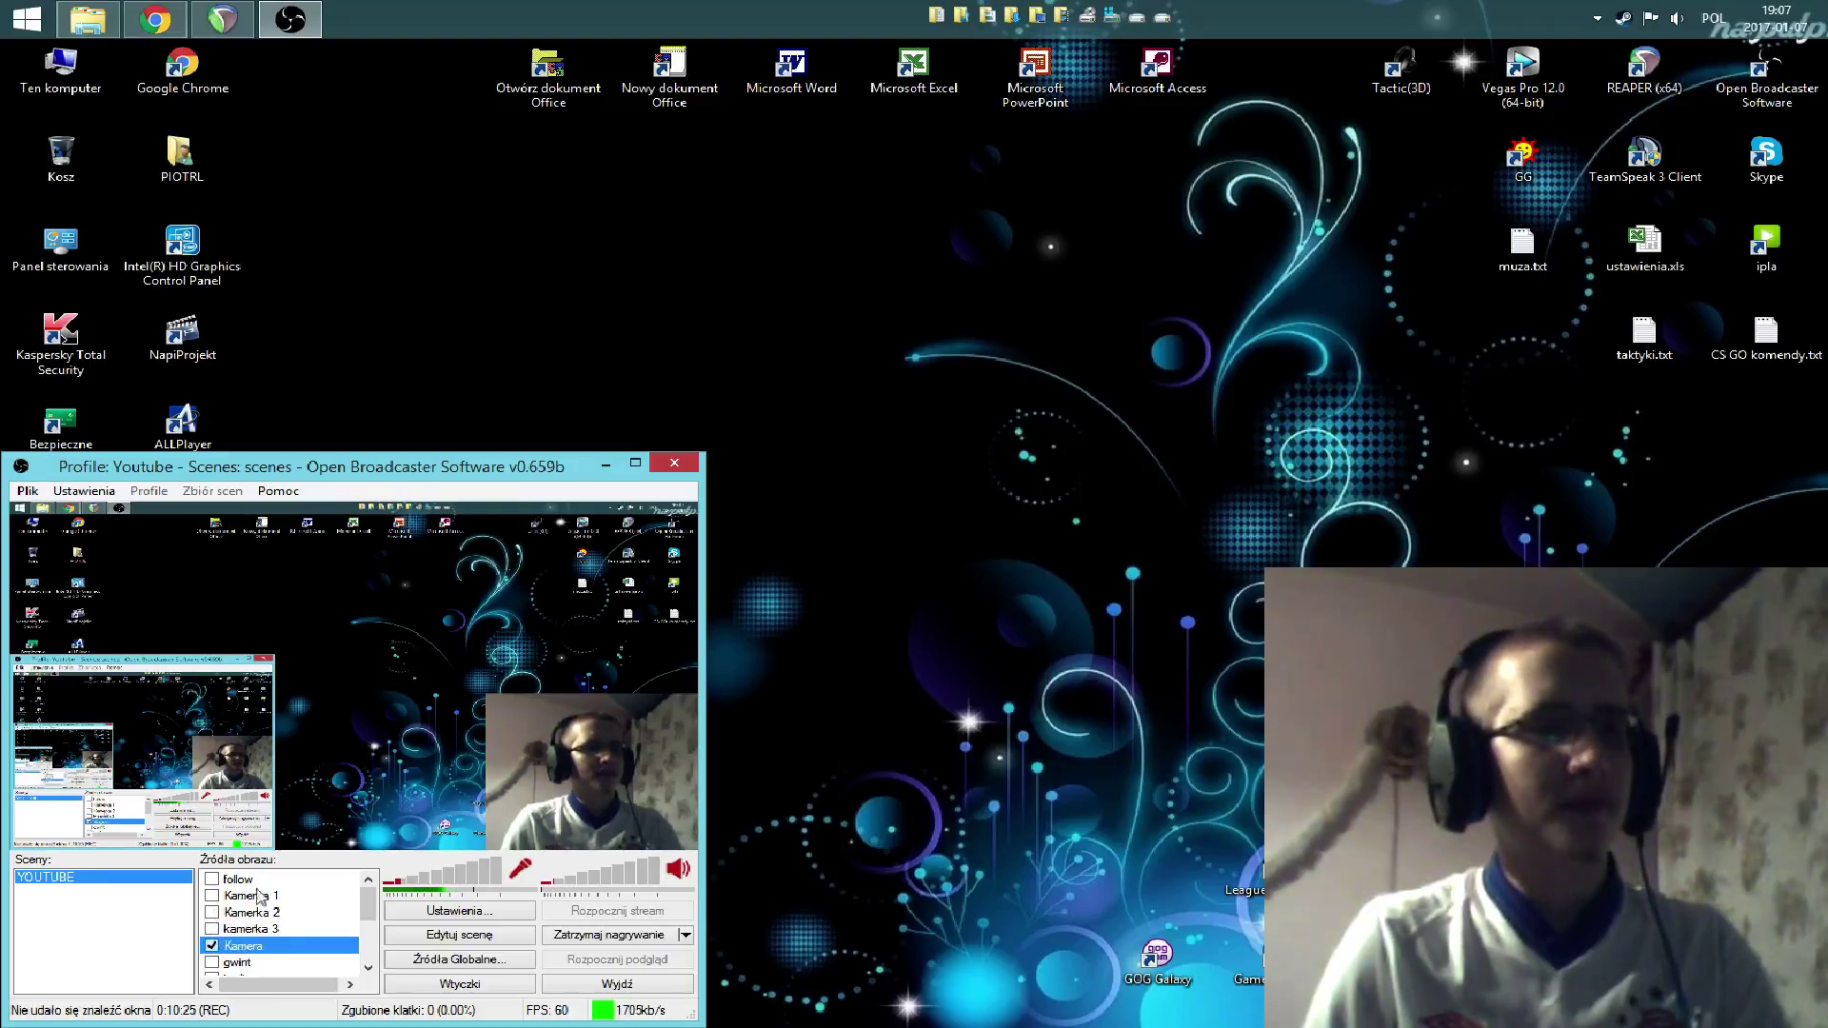
- Review the YOUTUBE scene's source list, the addable source types and the game capture source's options, and select the Kamera source
scroll(332, 963, down, 5)
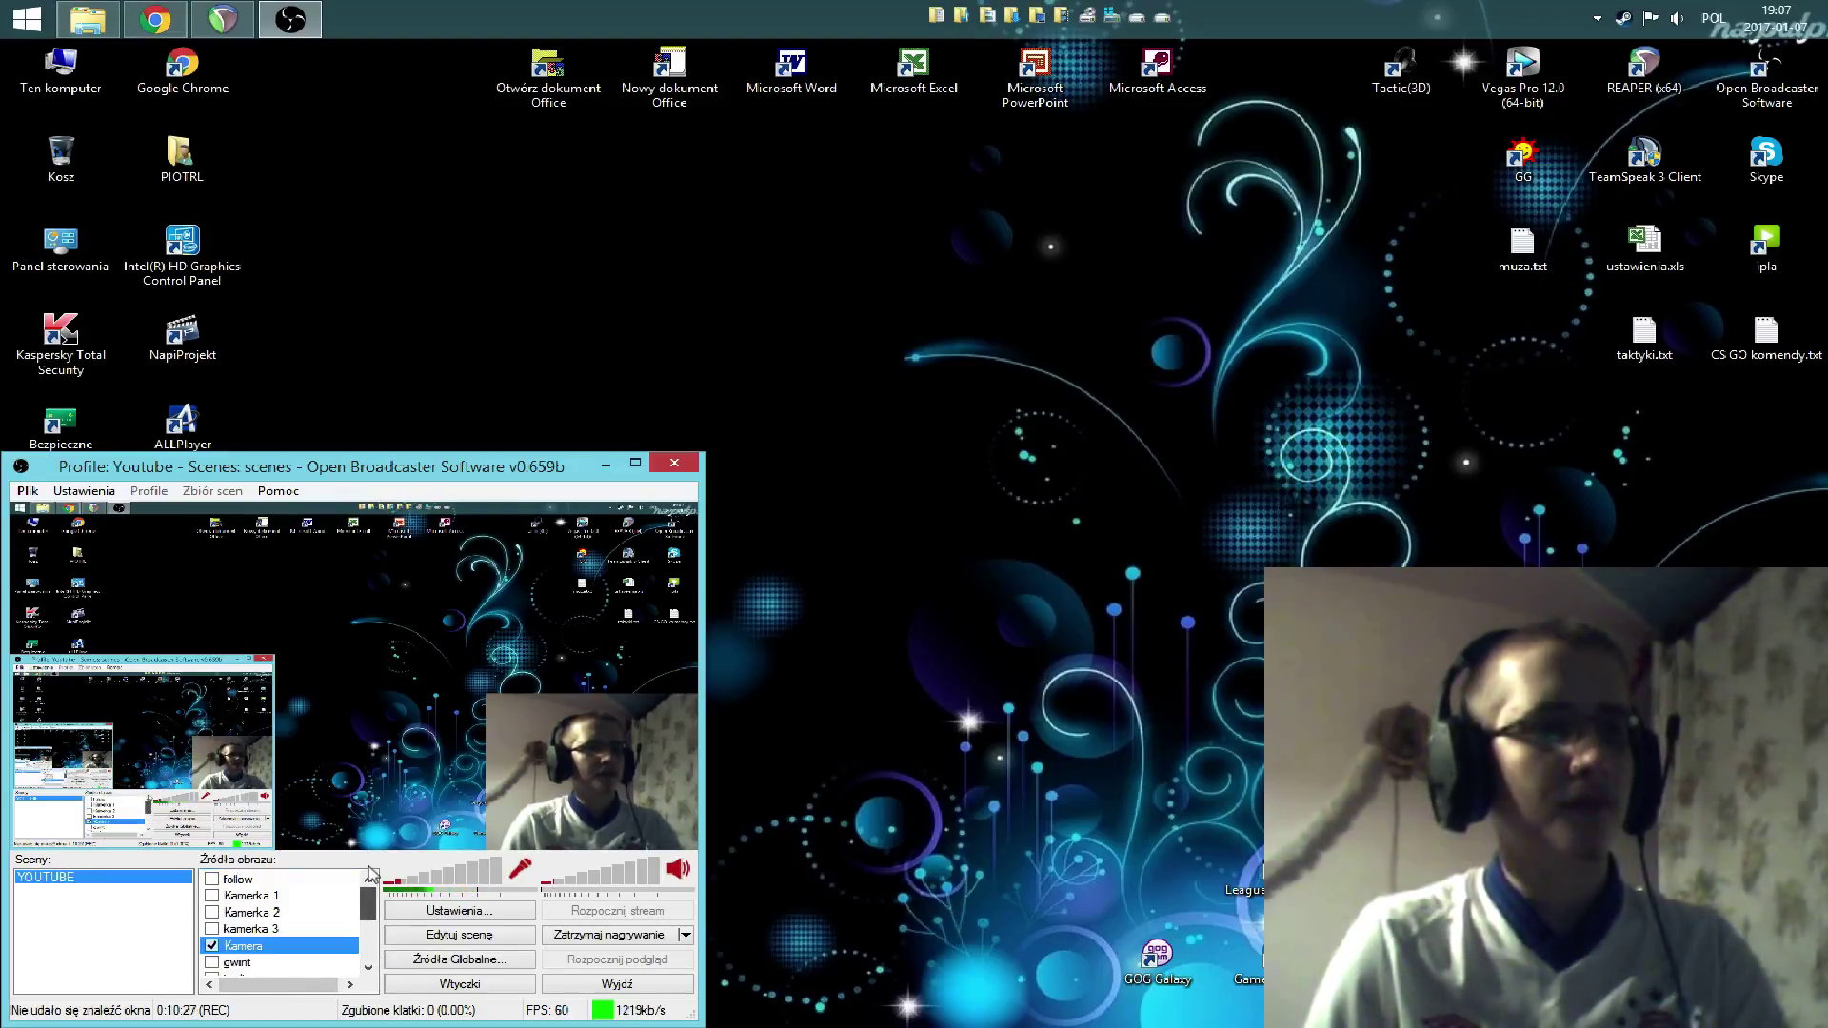
scroll(369, 947, up, 2)
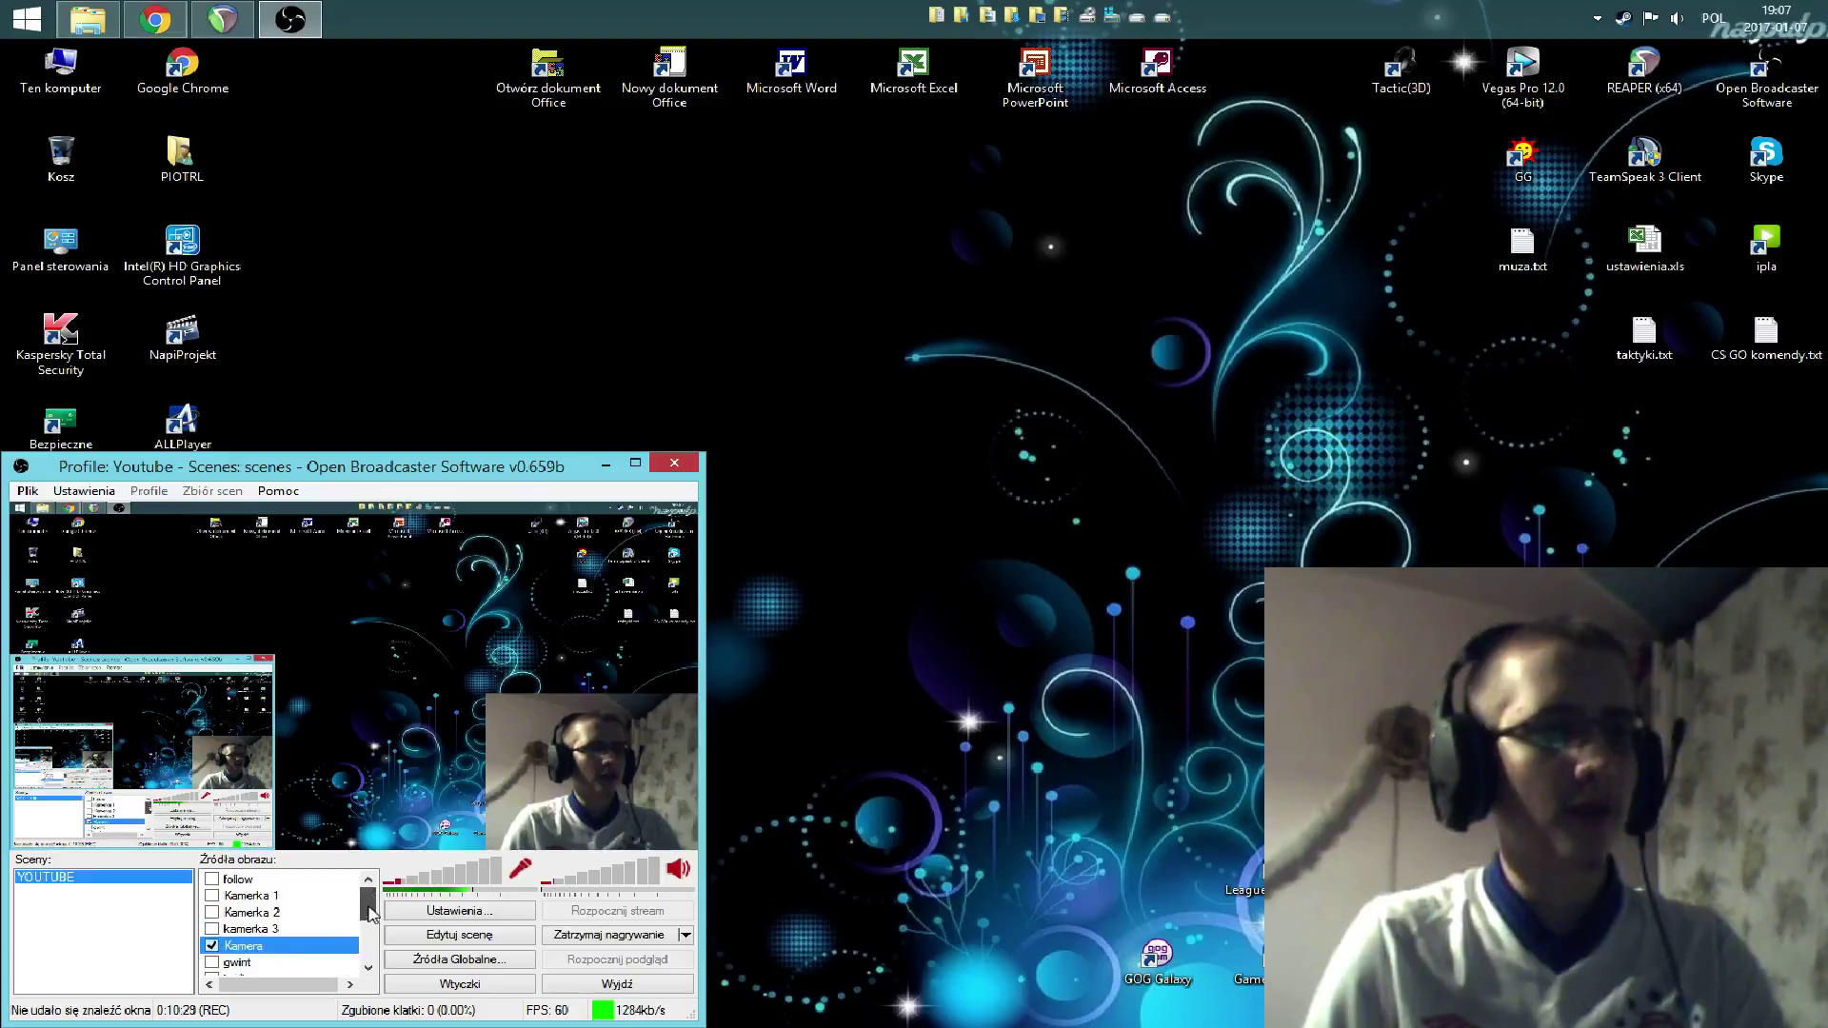
drag(369, 944, 376, 957)
right_click(340, 973)
mouse_move(443, 990)
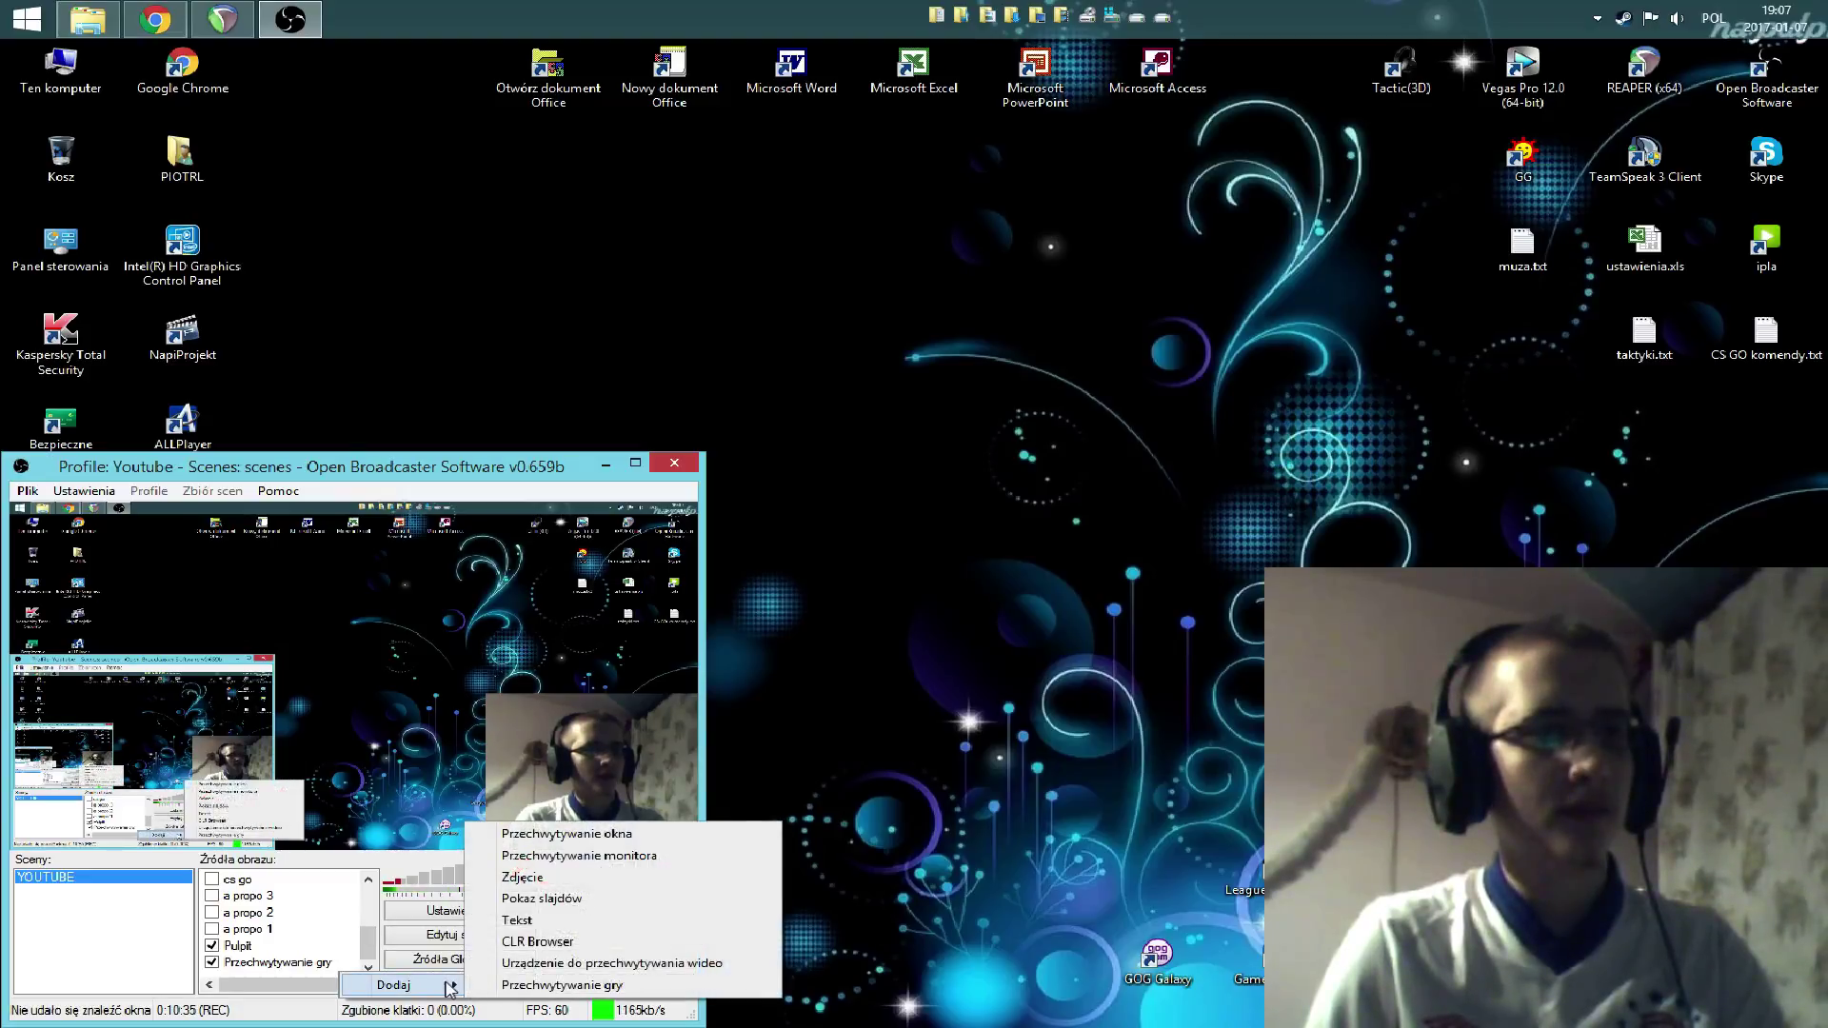
right_click(274, 967)
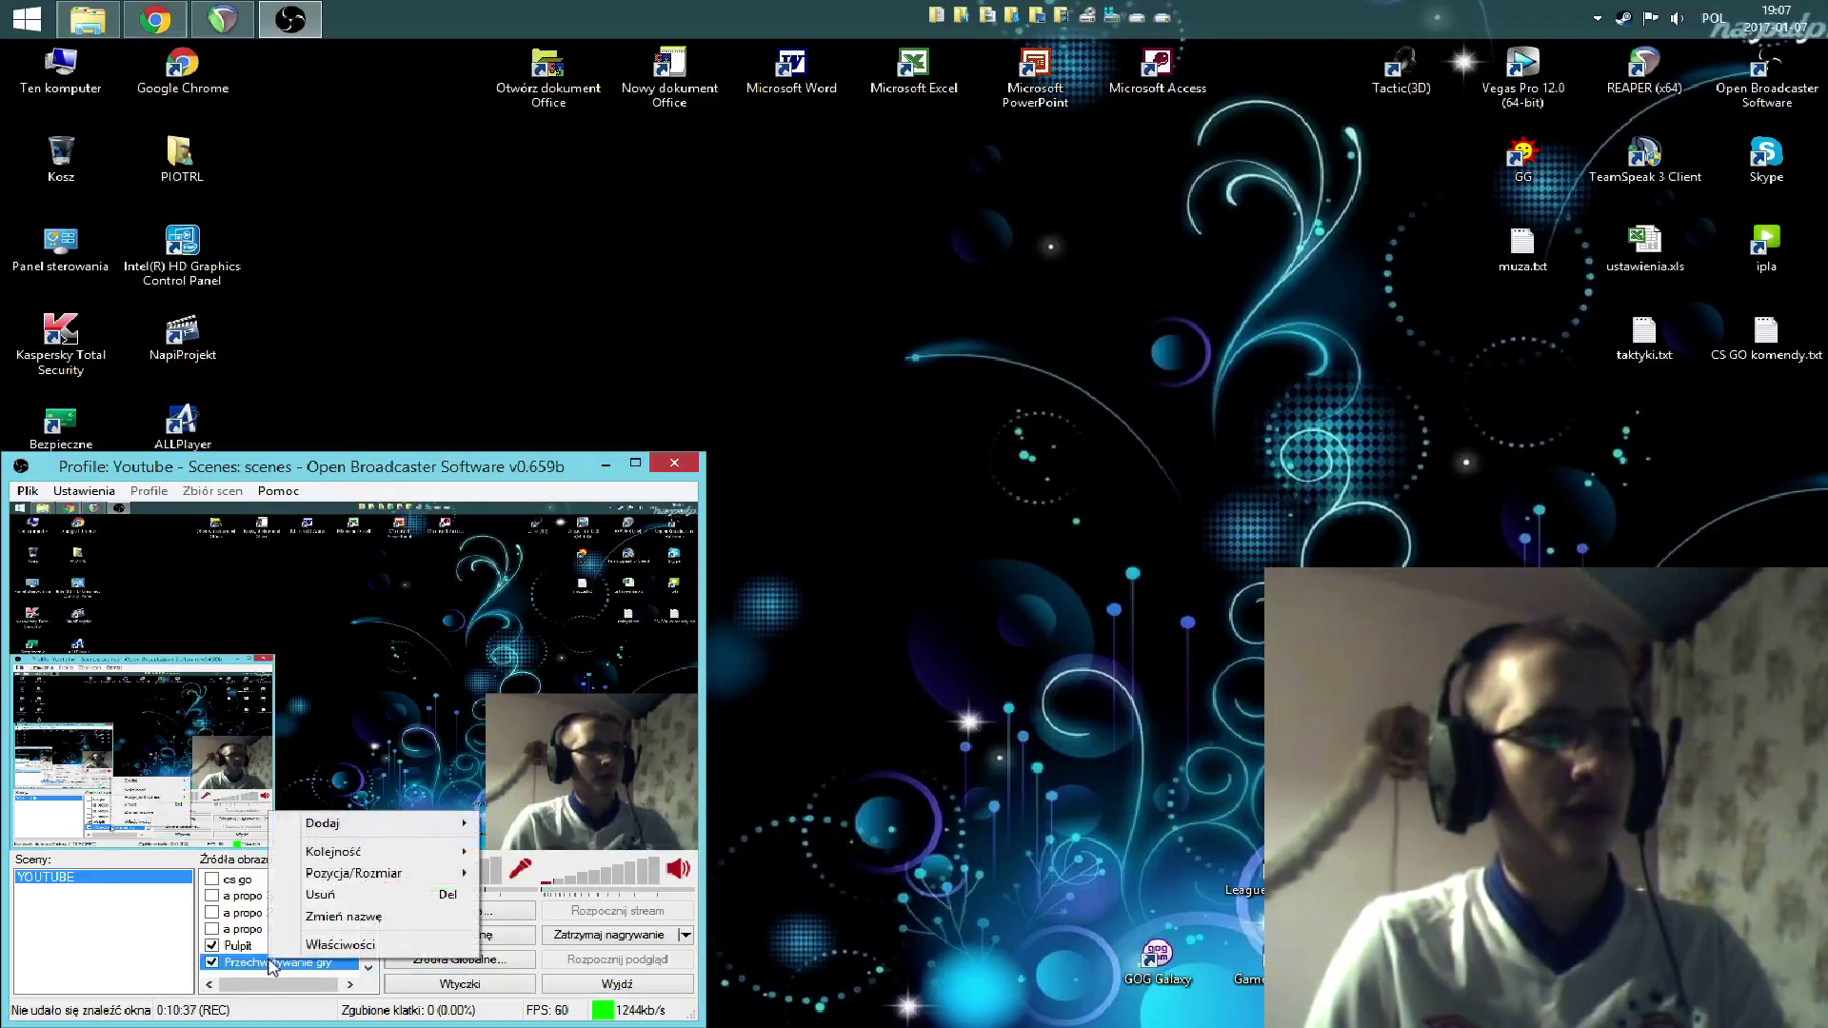
click(157, 967)
scroll(276, 923, up, 3)
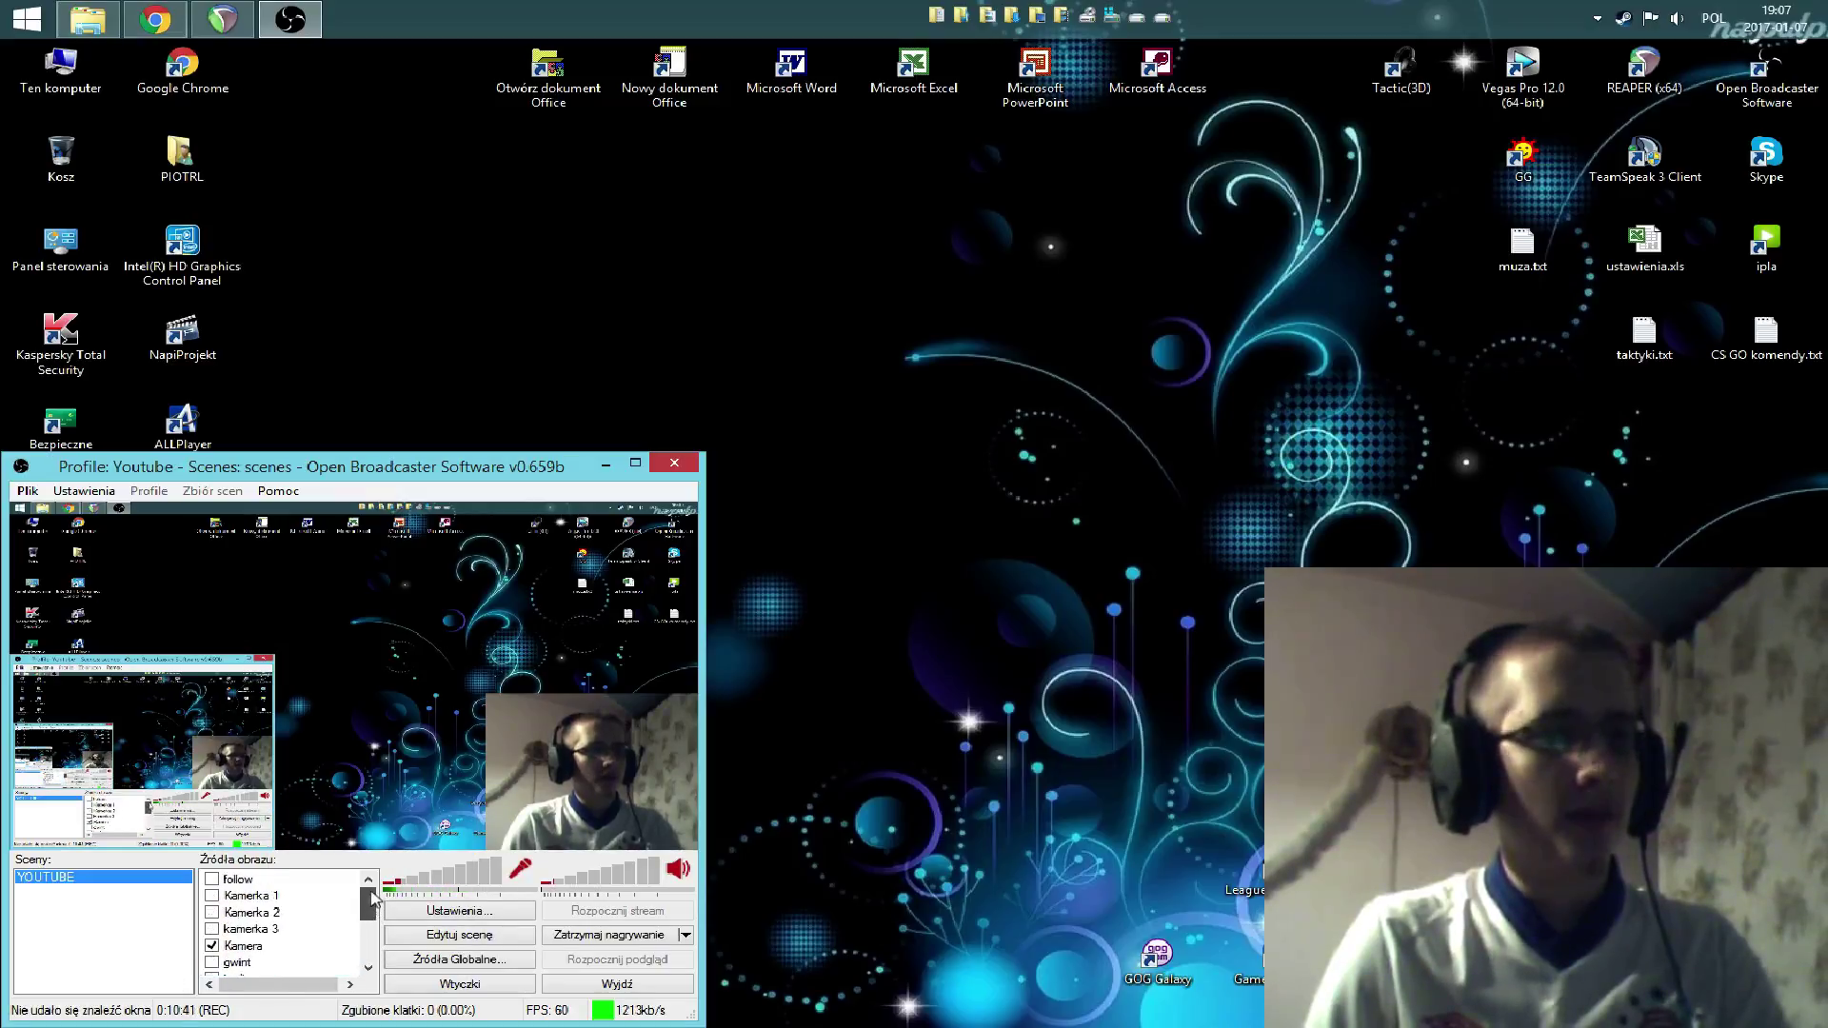
click(274, 945)
- Move the Pulpit source to the very top of the YOUTUBE scene's source order
scroll(368, 914, down, 5)
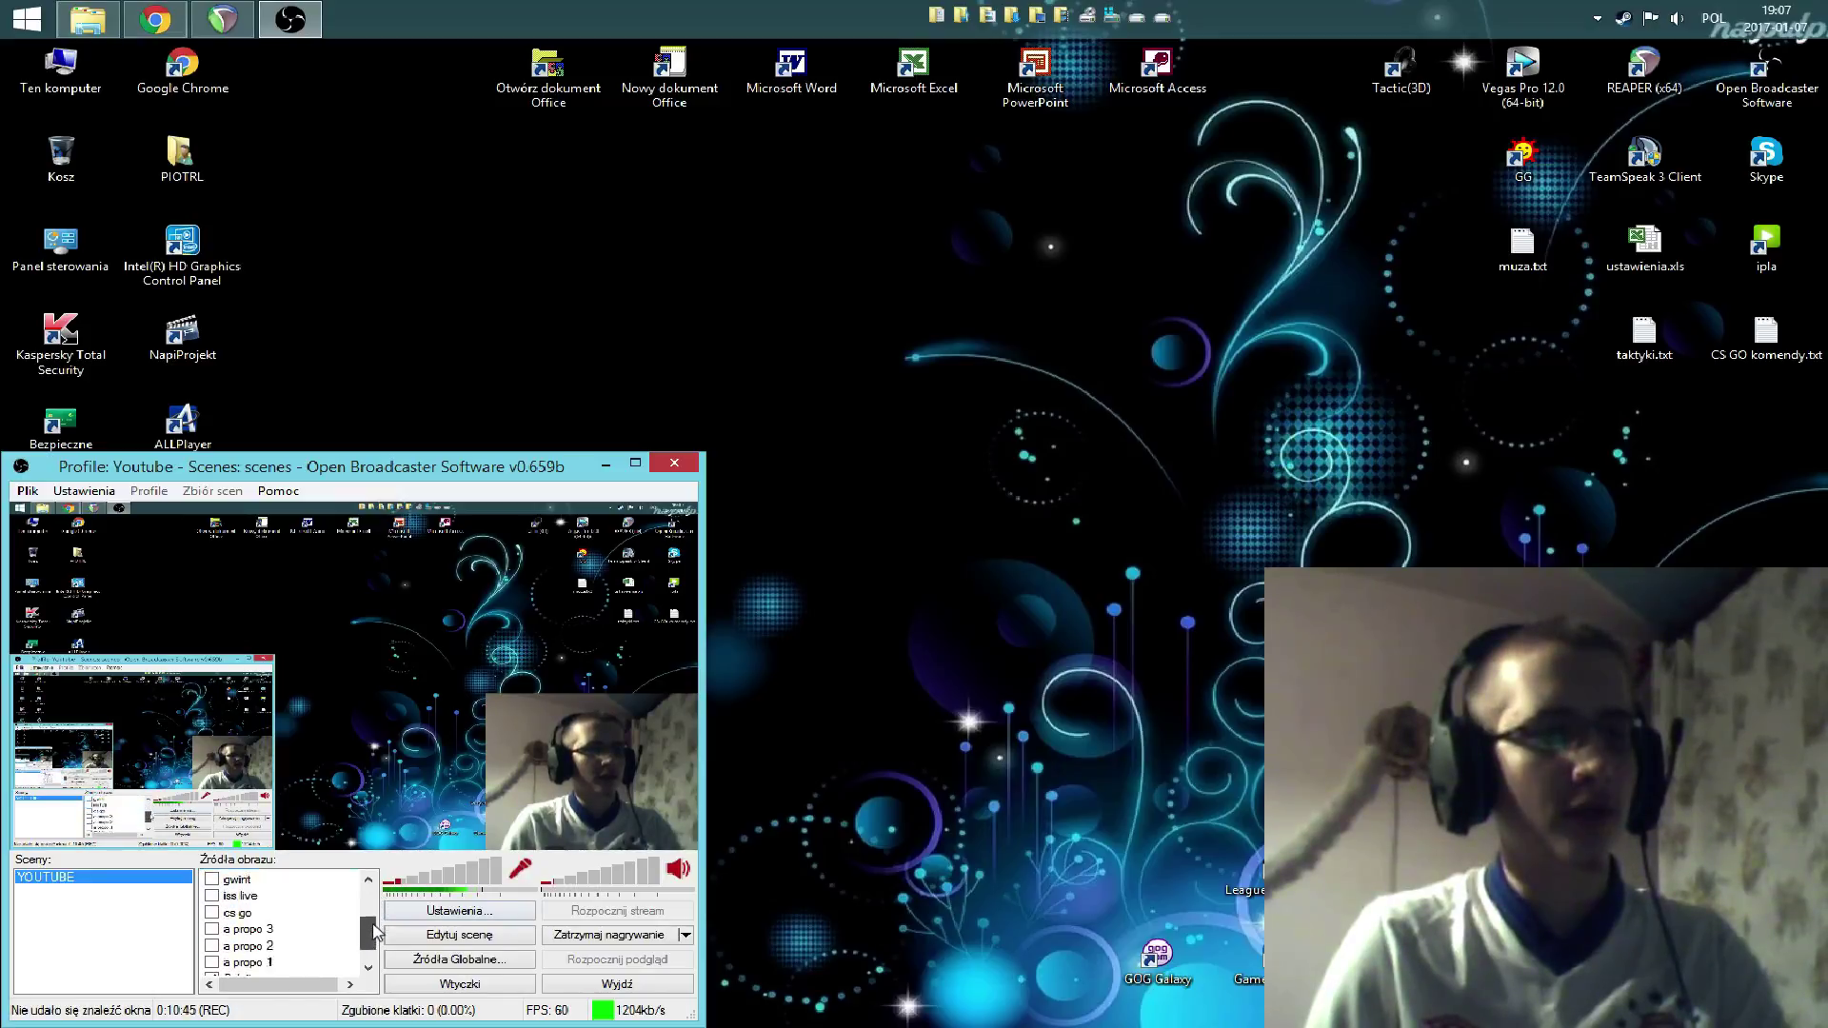
right_click(259, 947)
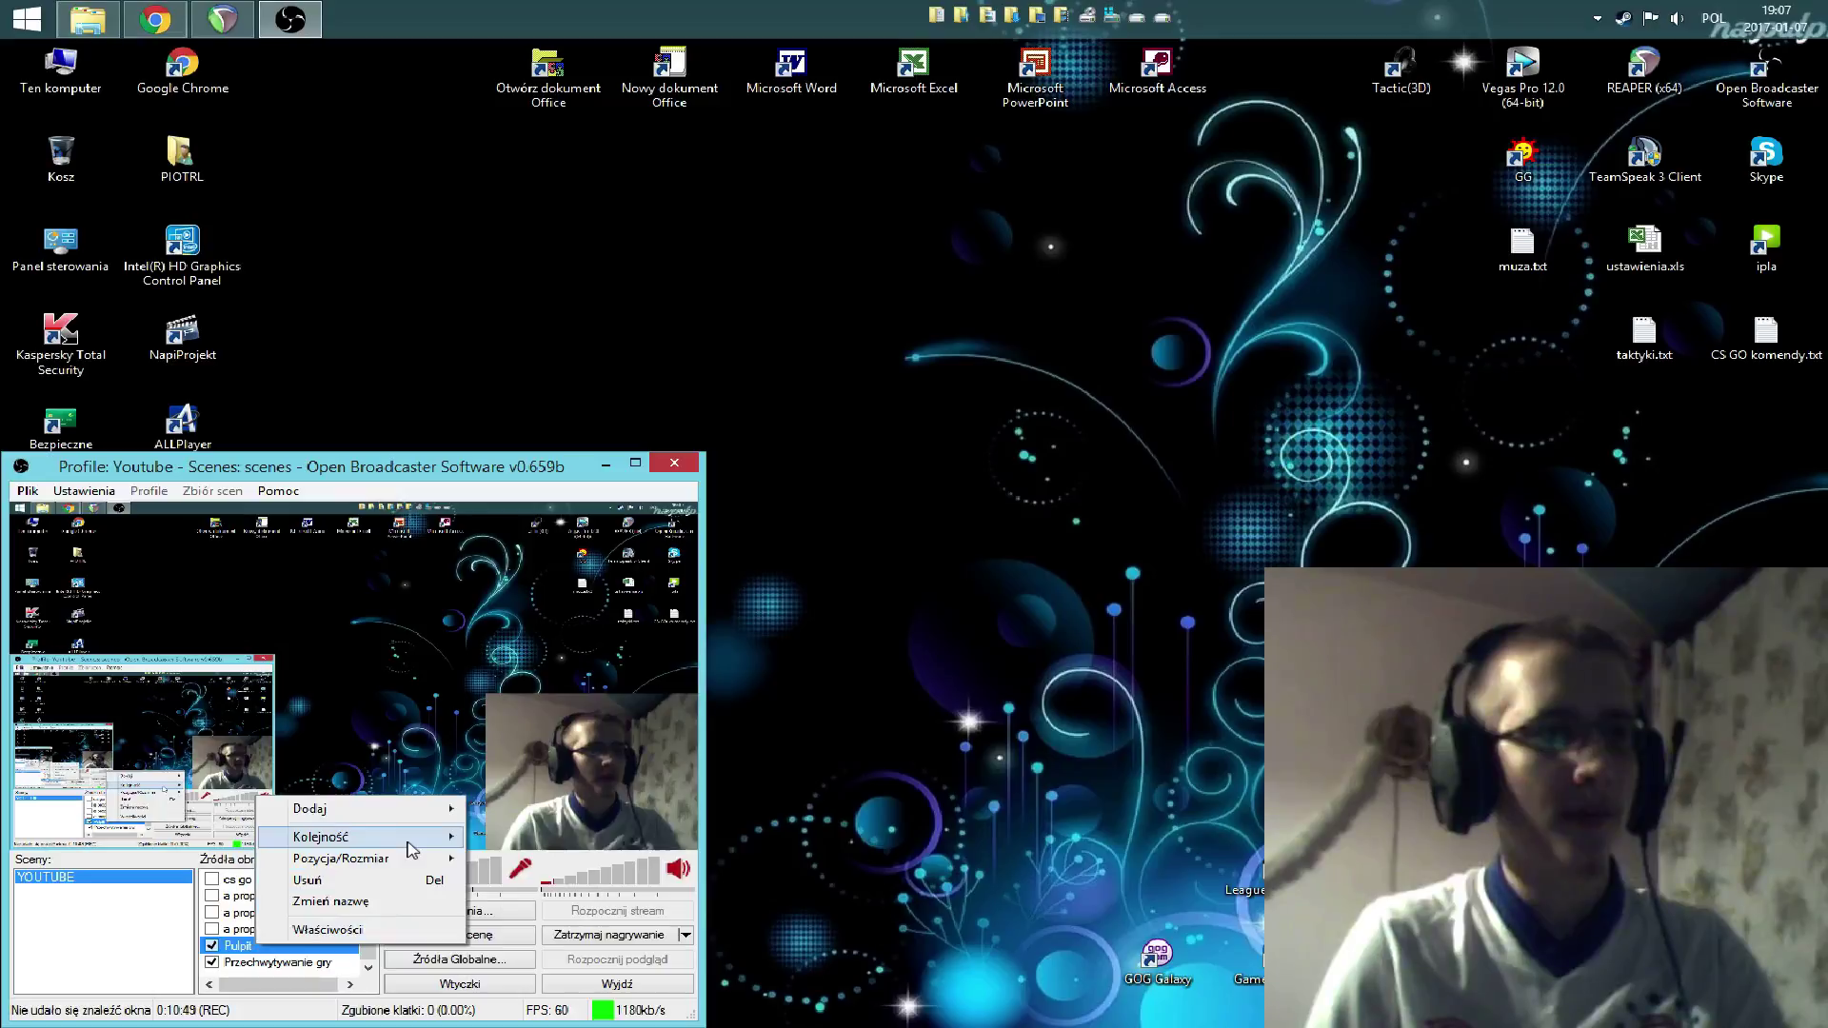
mouse_move(410, 839)
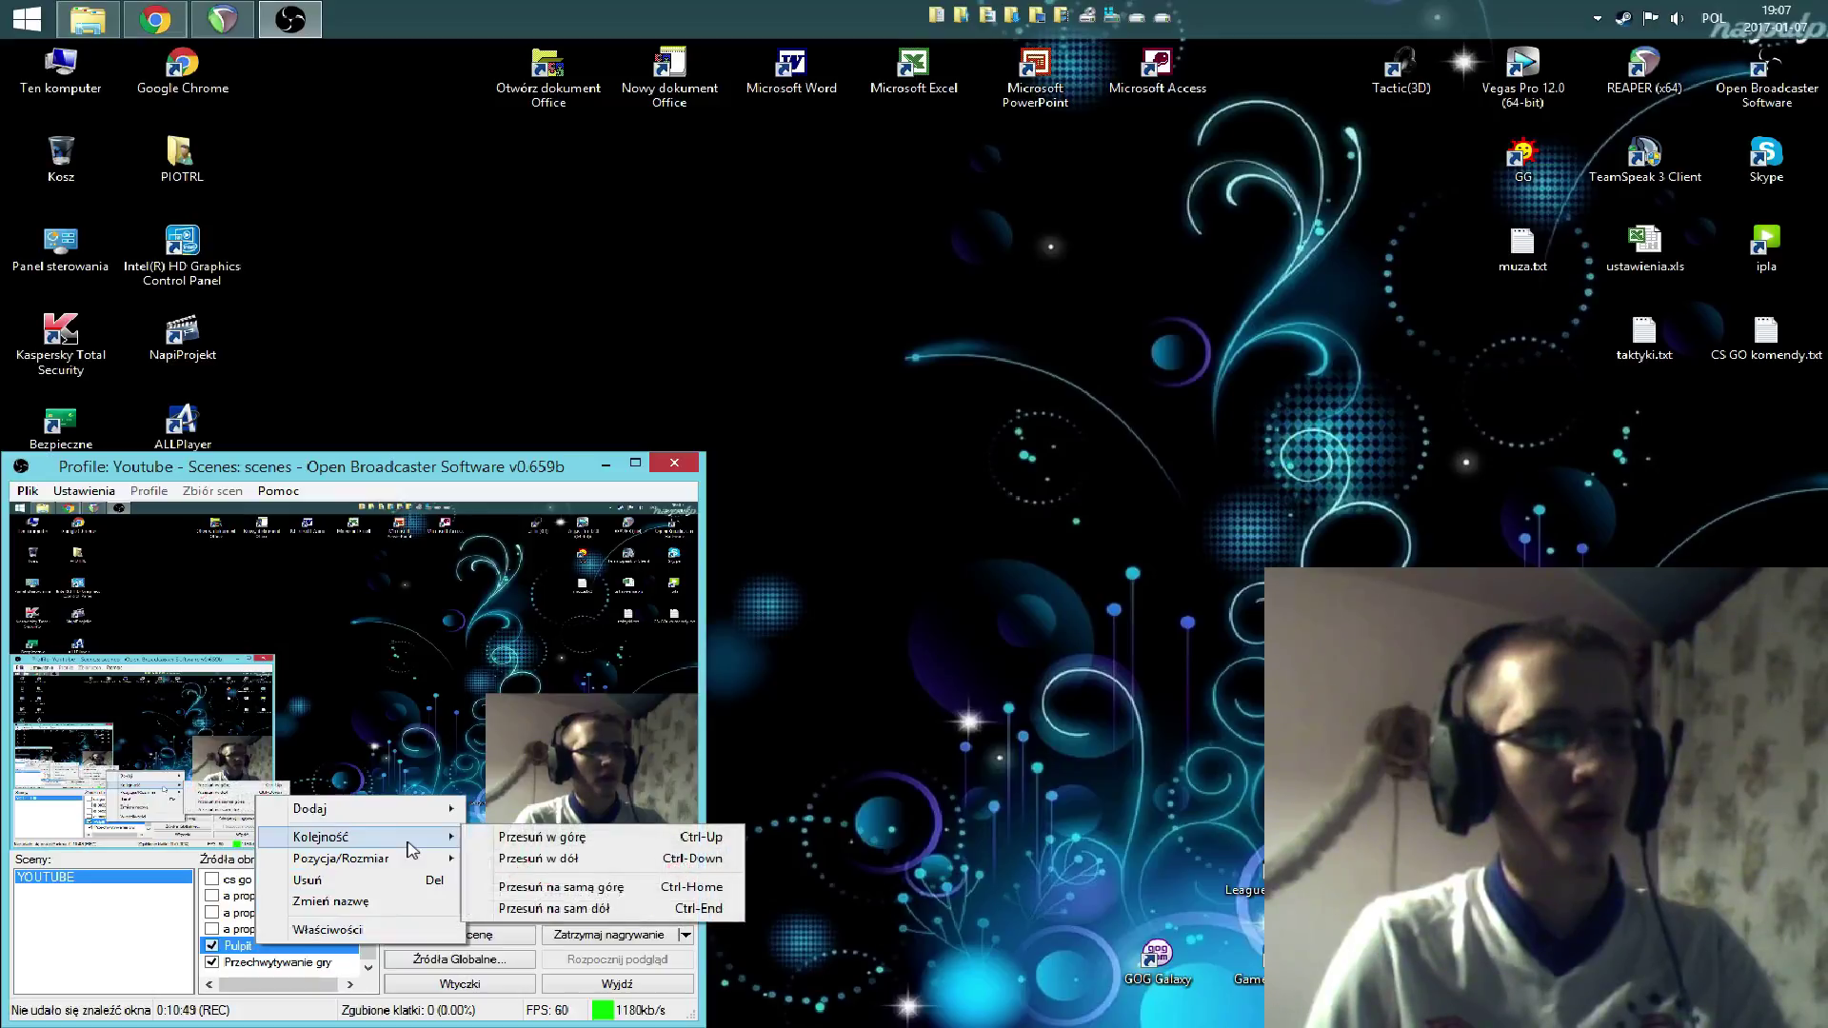
click(530, 892)
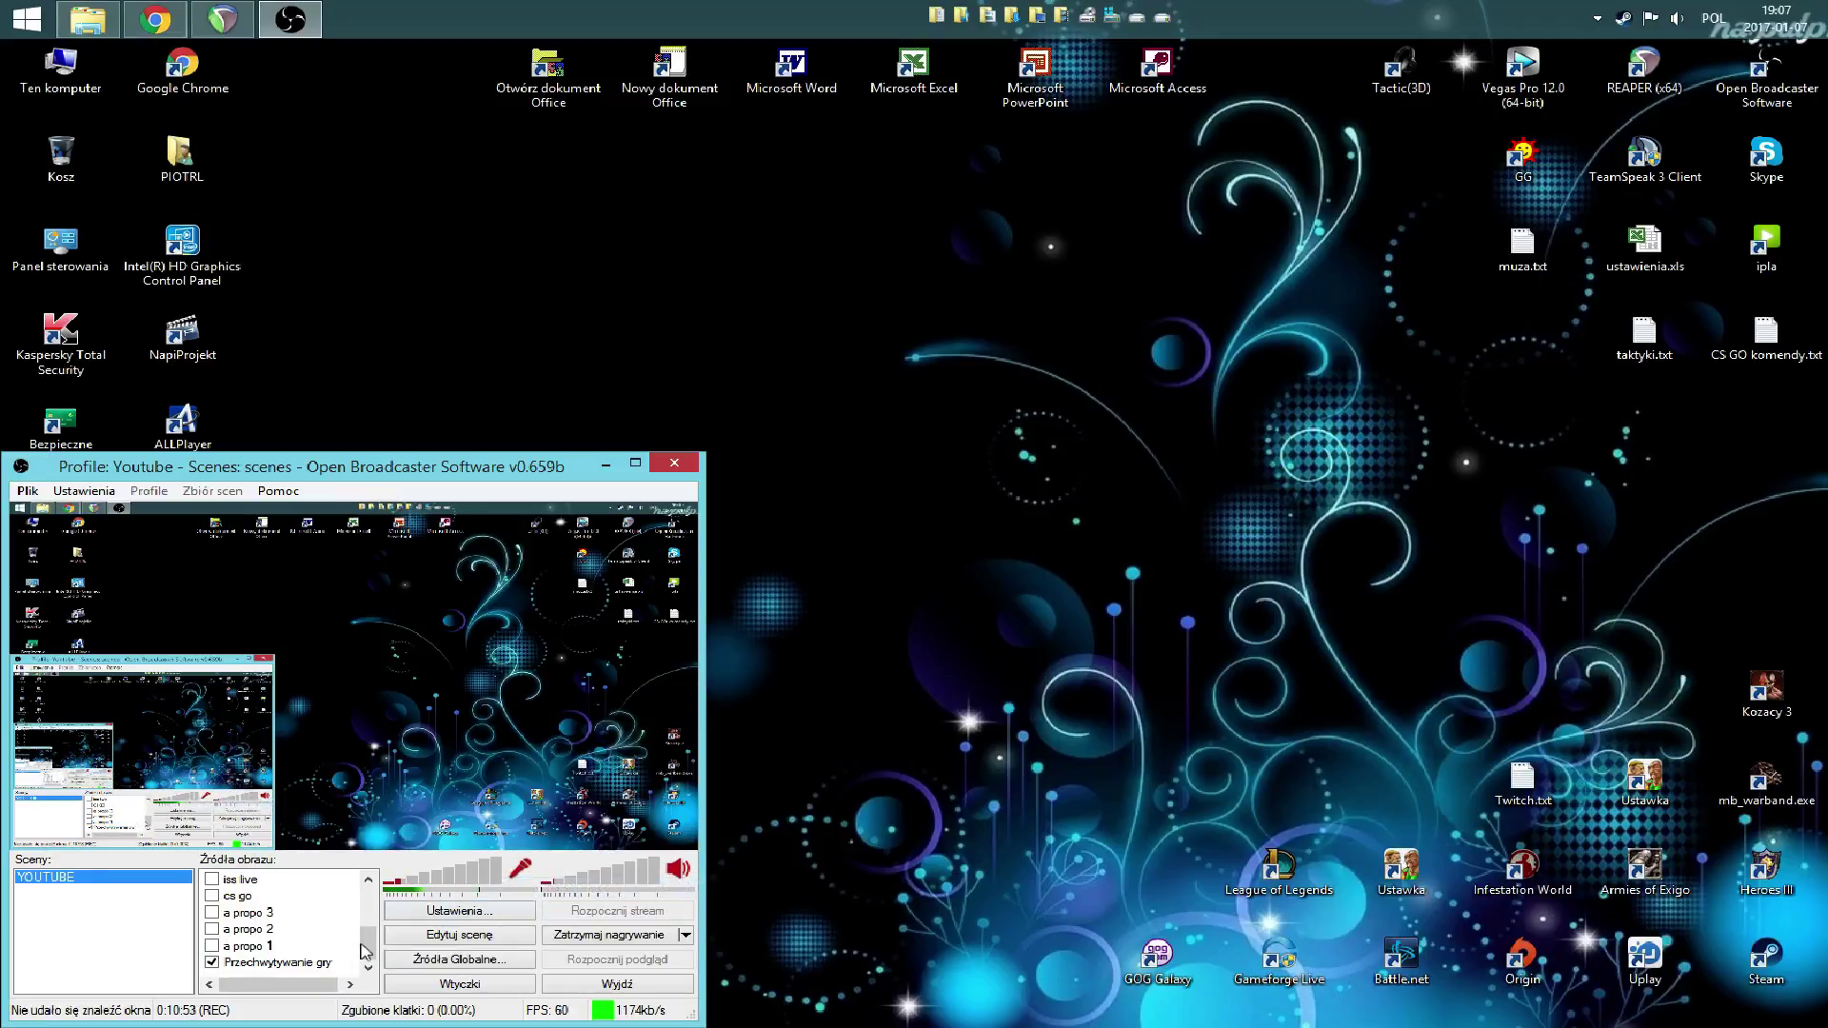
- Move the Pulpit source to the very bottom of the source order
drag(364, 951, 366, 890)
right_click(325, 880)
mouse_move(475, 935)
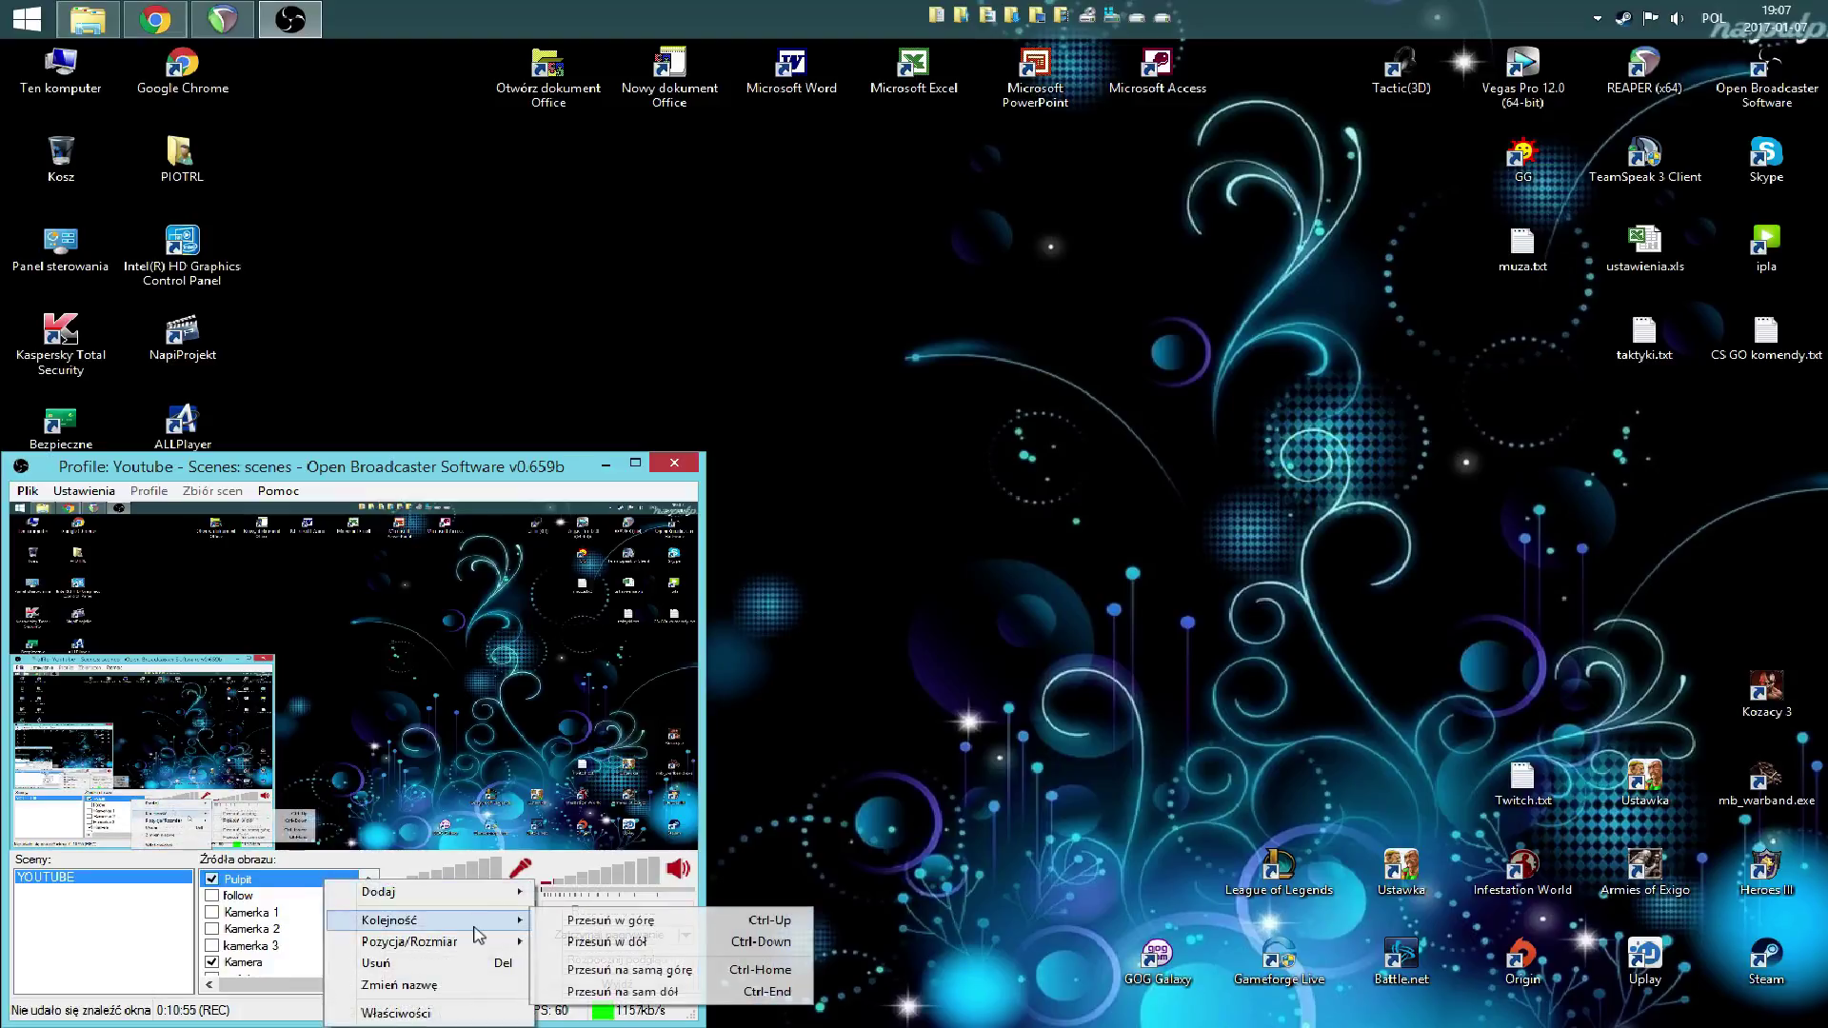
click(623, 991)
- Move the Pulpit source up one place, above the game capture source
drag(370, 920, 352, 963)
right_click(326, 964)
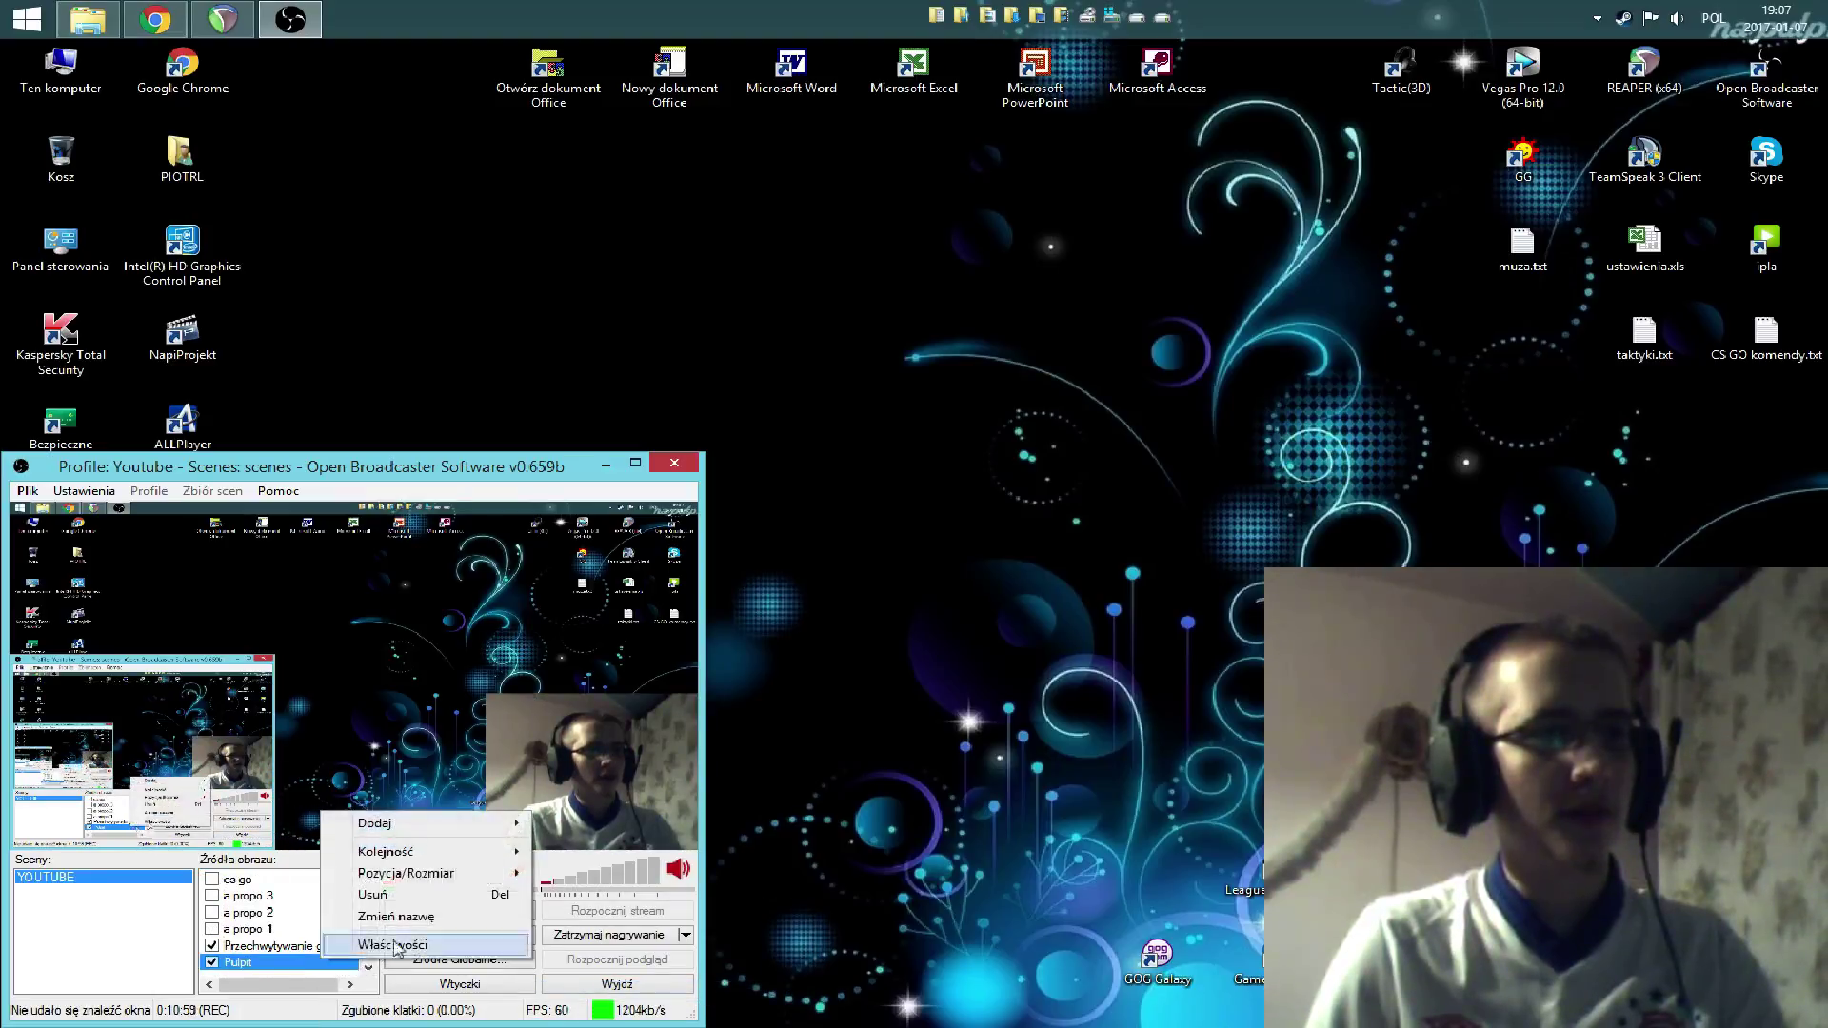
mouse_move(471, 851)
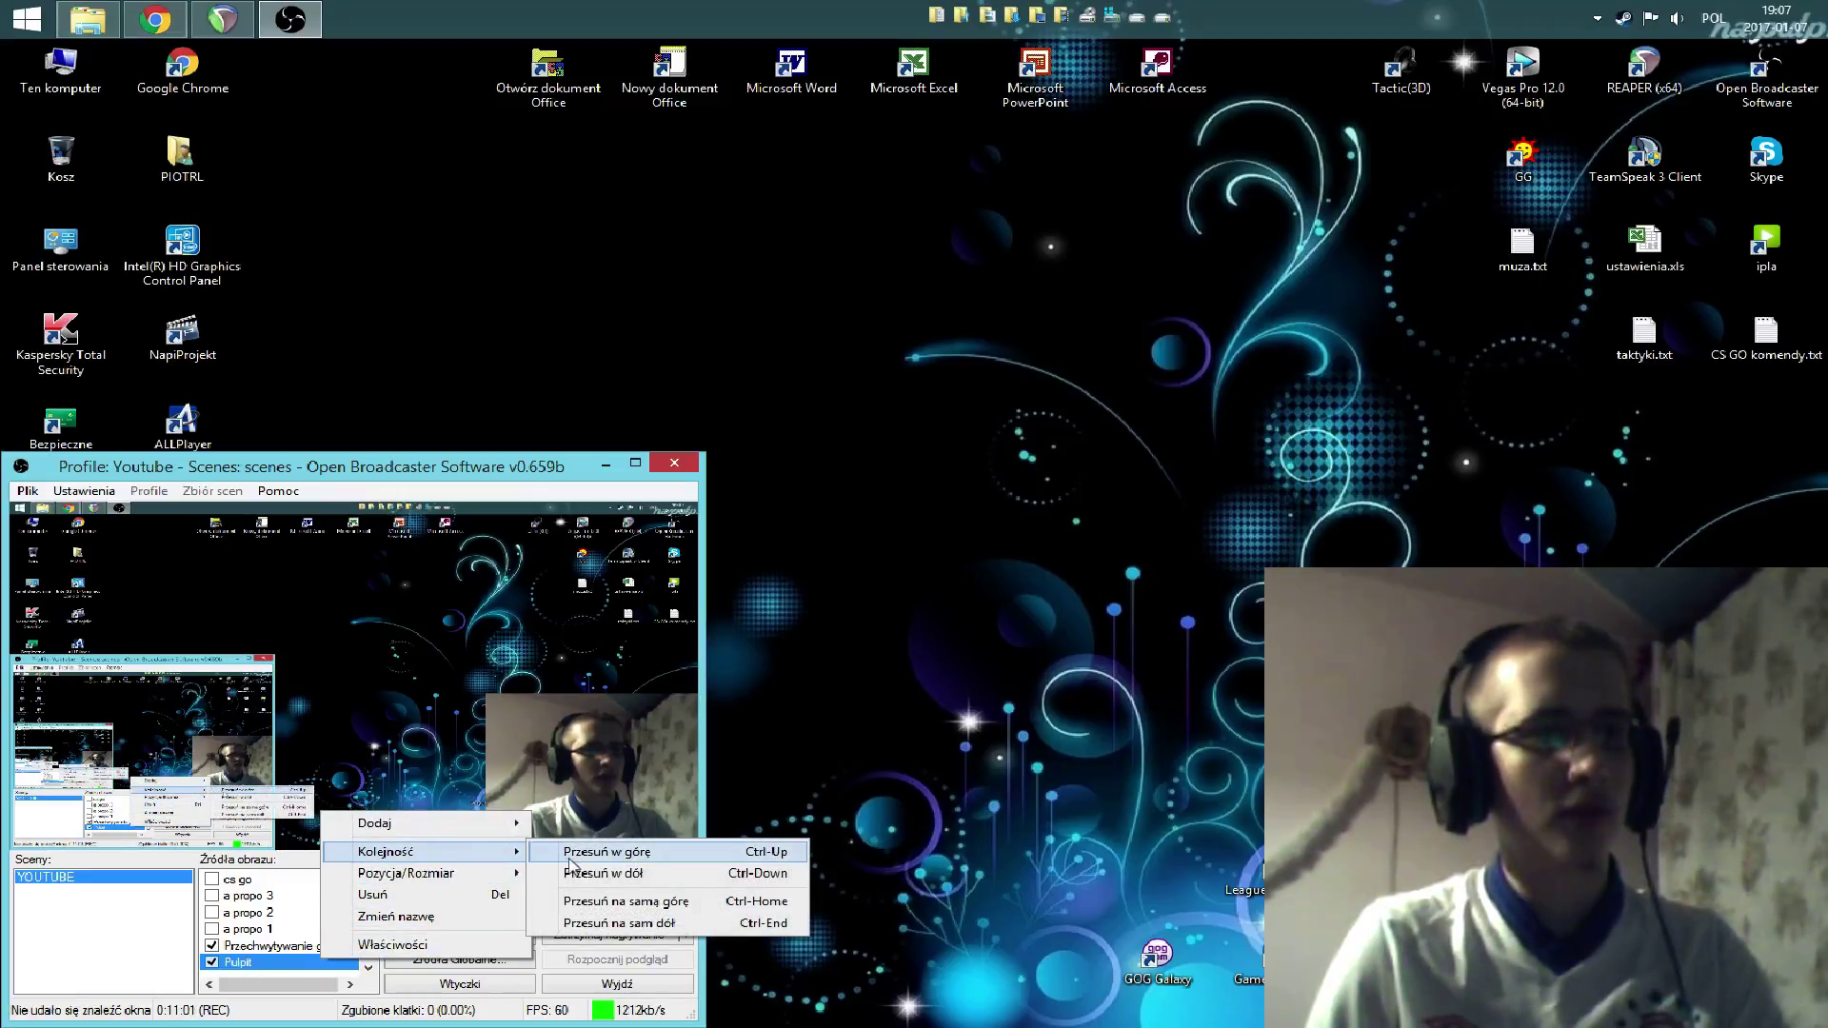
click(568, 852)
- Compare the positions of the Kamera, Pulpit, game capture and a propo sources in the source order
scroll(326, 952, up, 3)
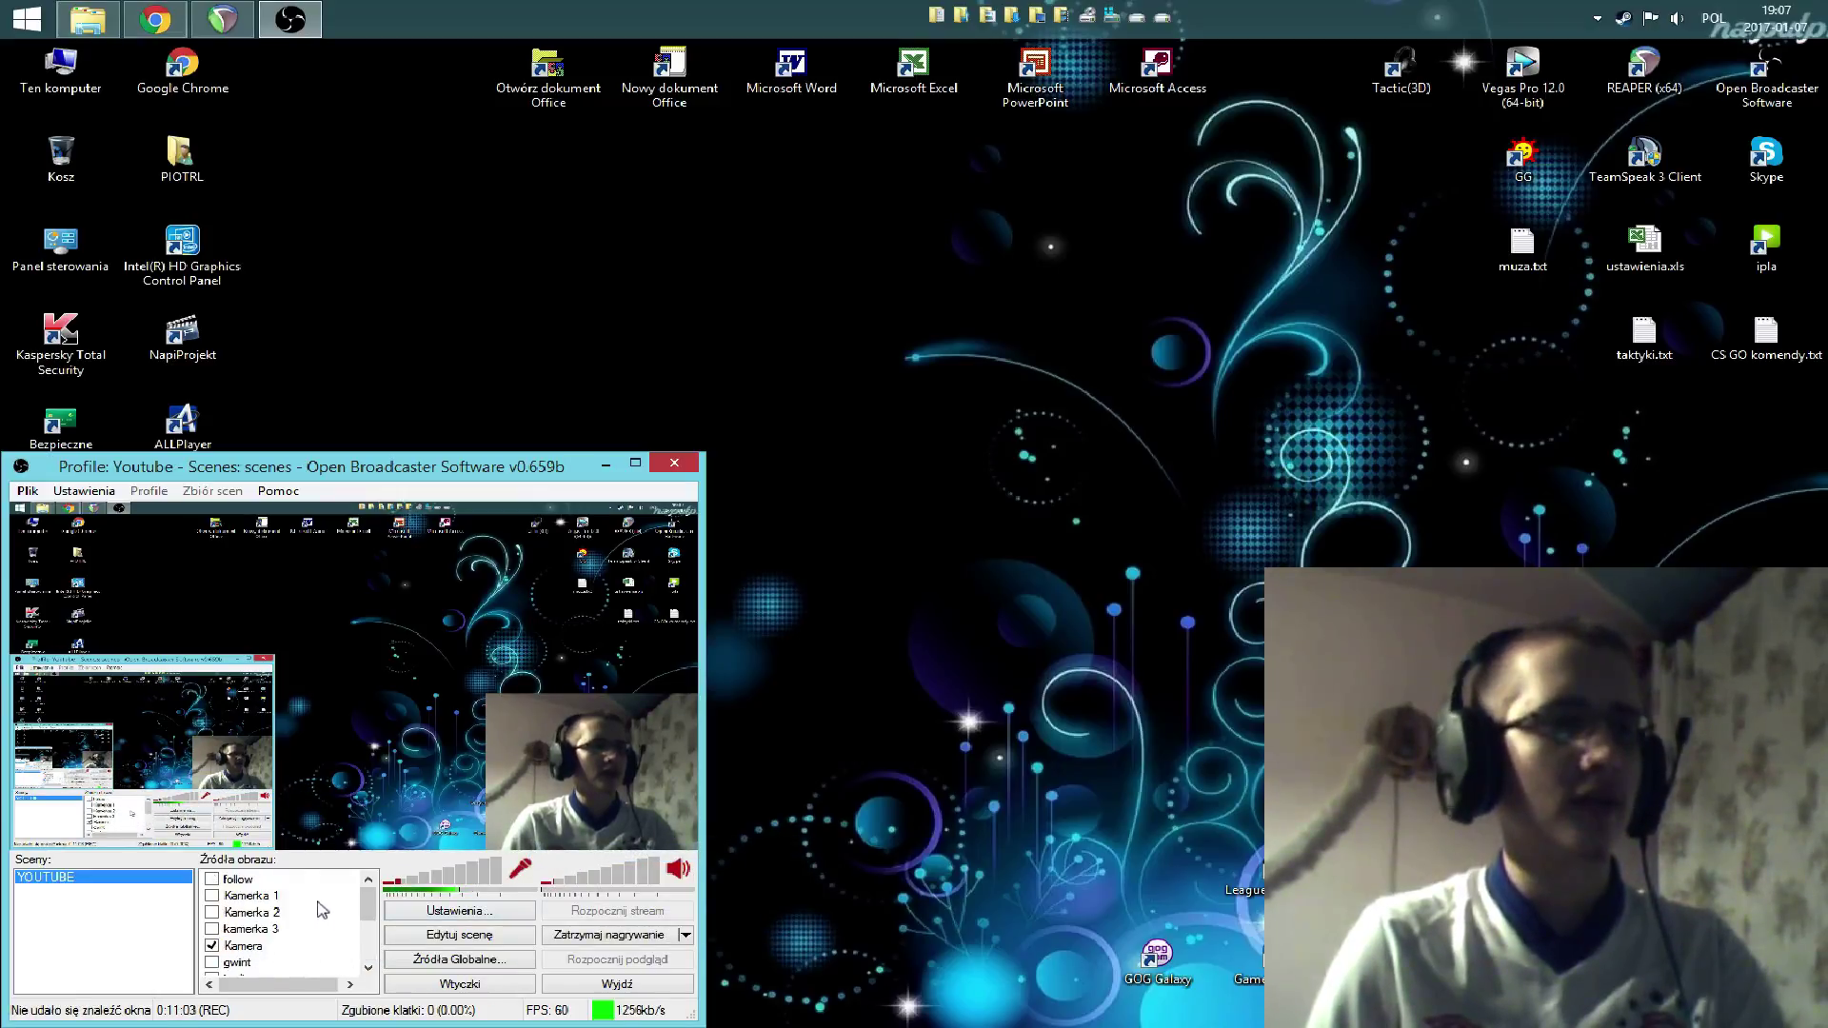
scroll(288, 881, down, 3)
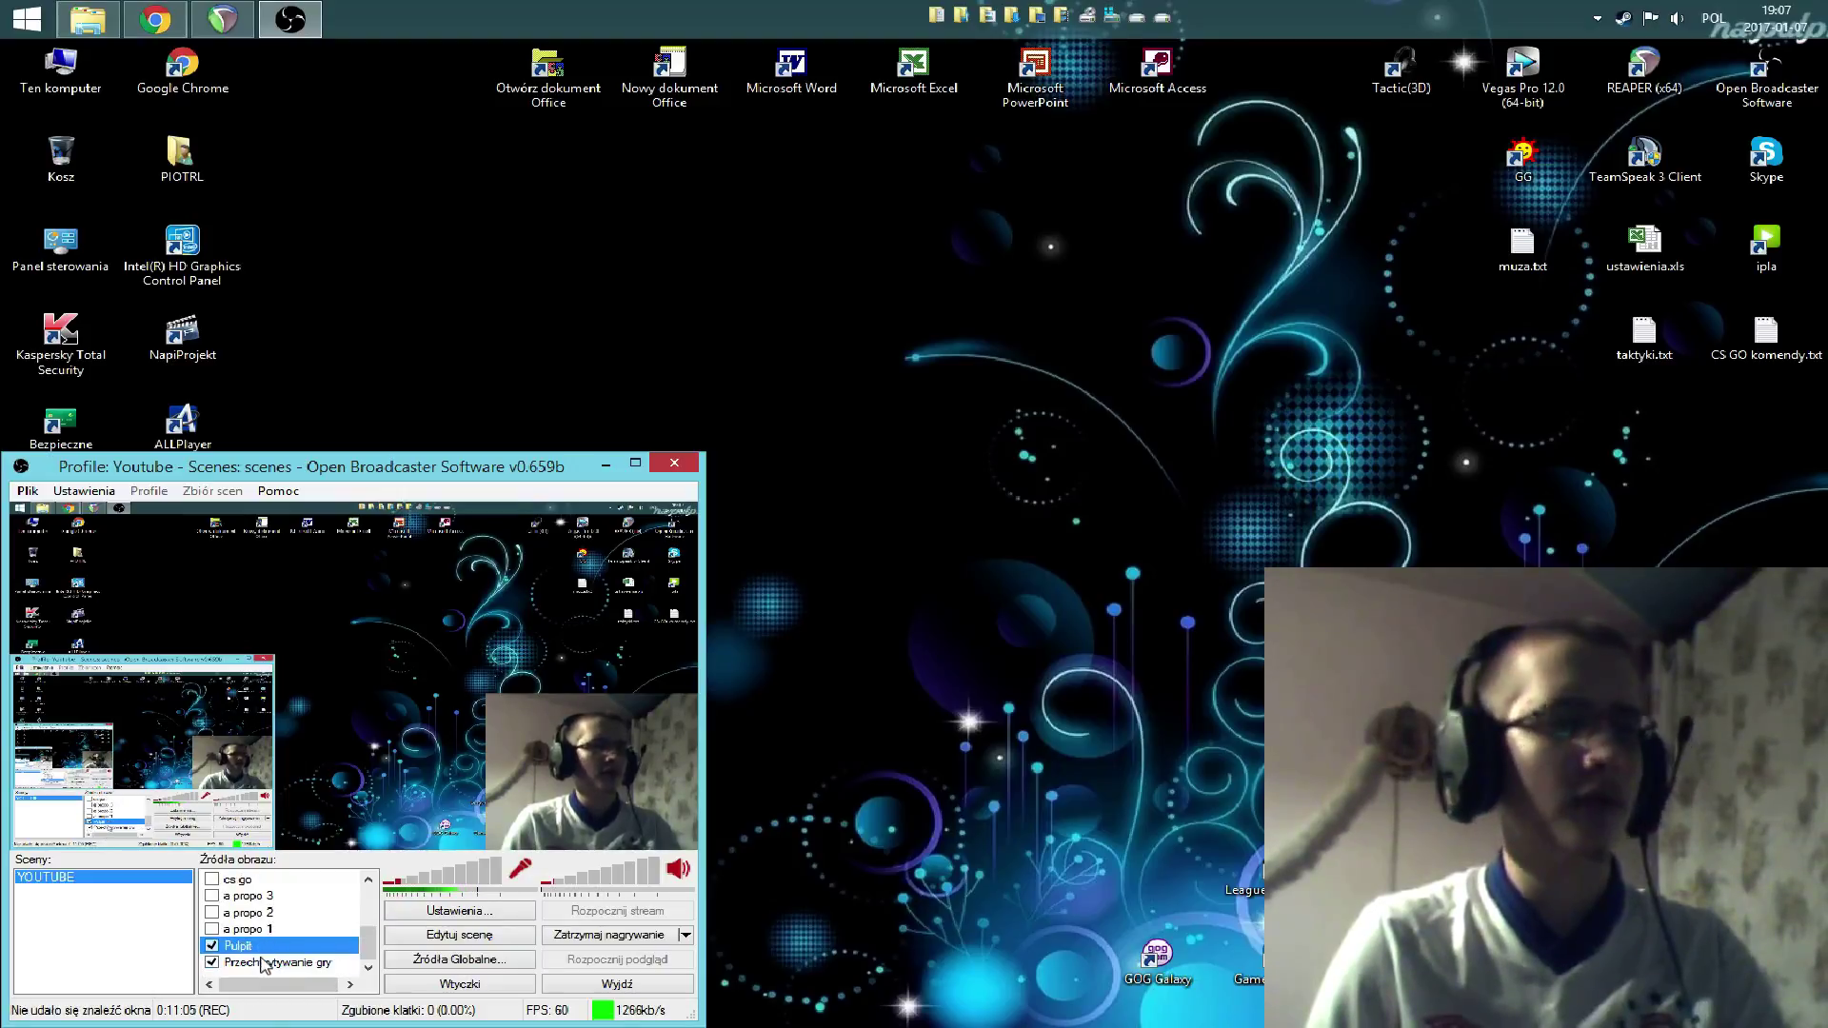
key(Up)
key(Up)
key(Up)
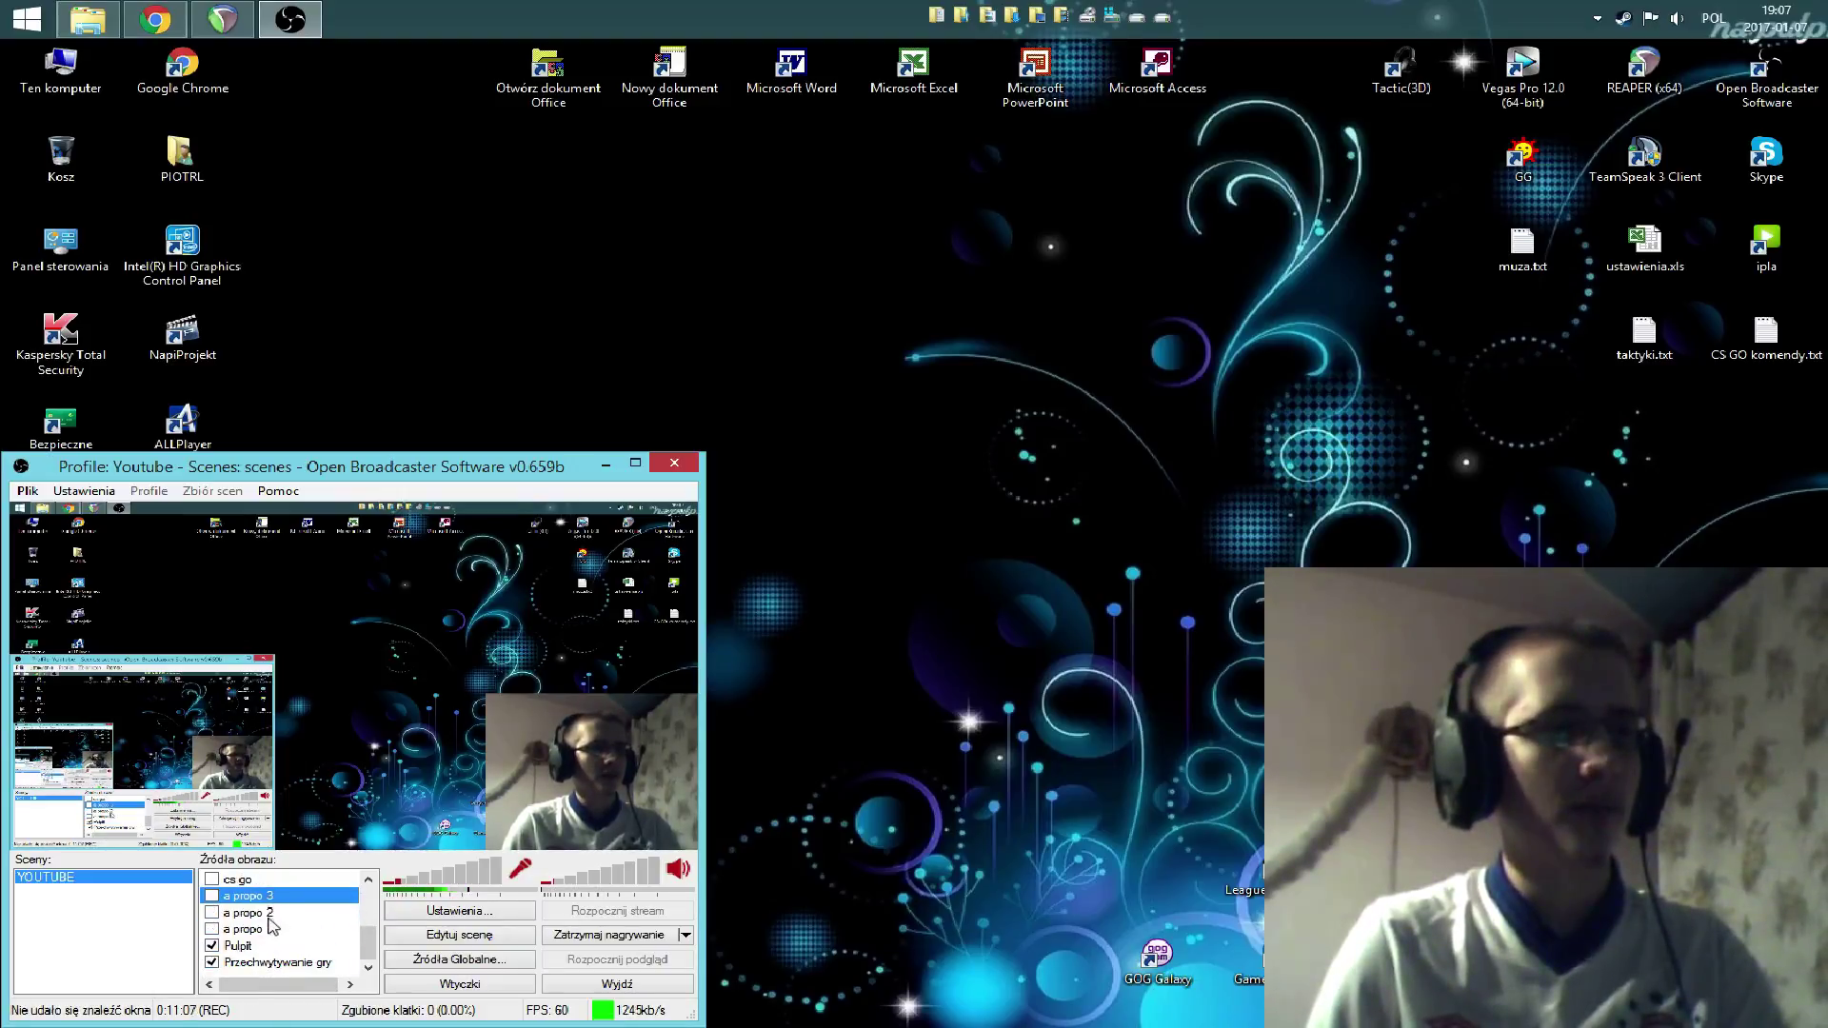
click(272, 928)
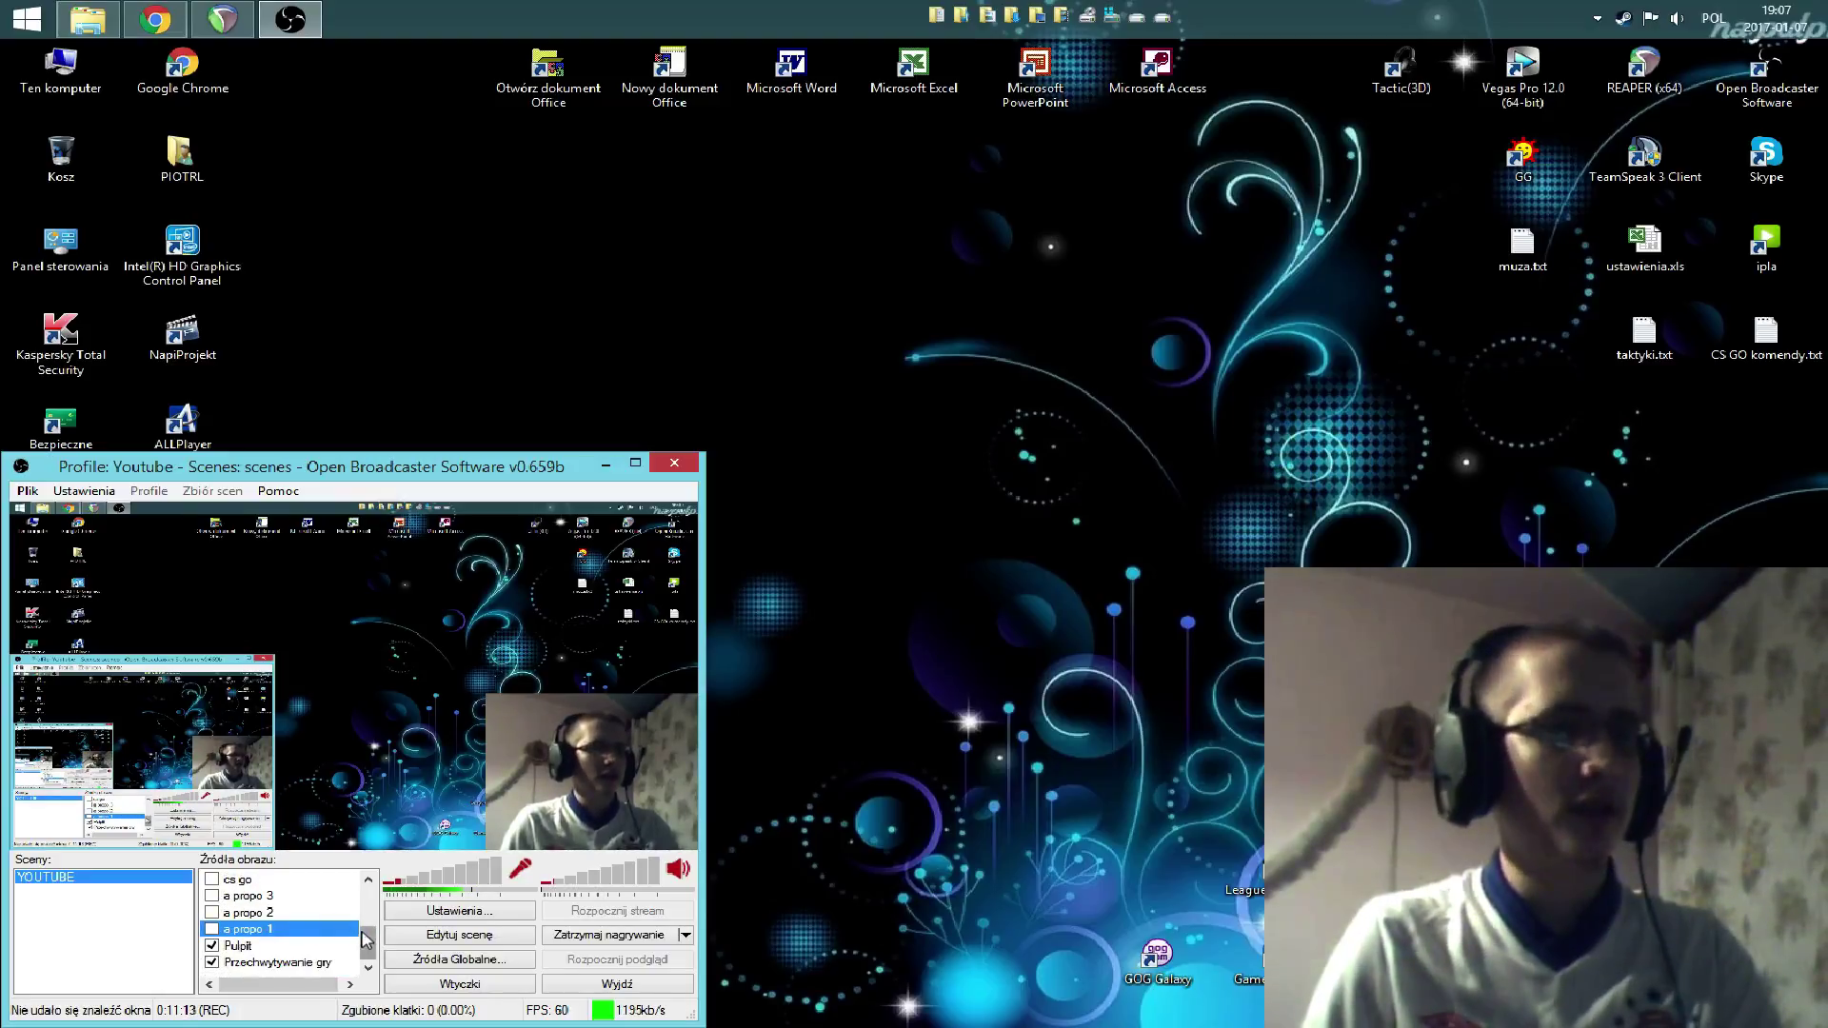
- View the options offered for the game capture source and the Open Broadcaster Software desktop shortcut, without choosing any
right_click(266, 949)
click(243, 938)
right_click(333, 962)
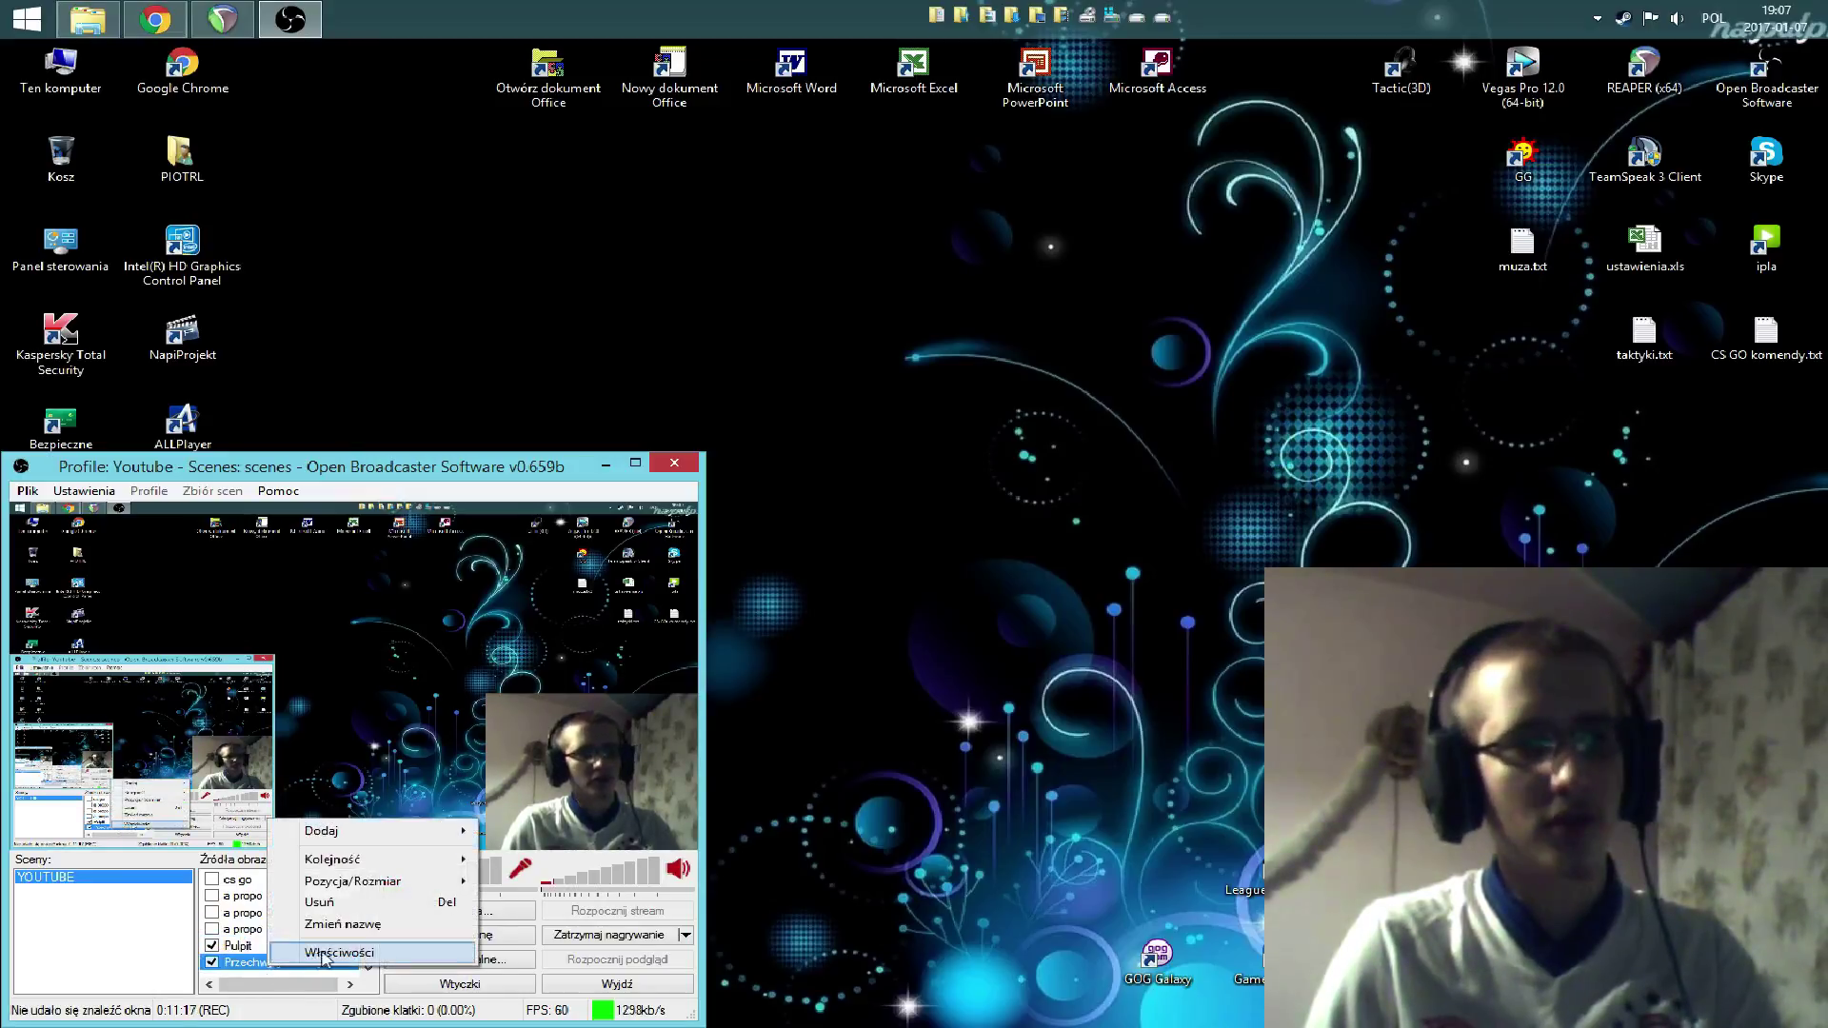
click(249, 934)
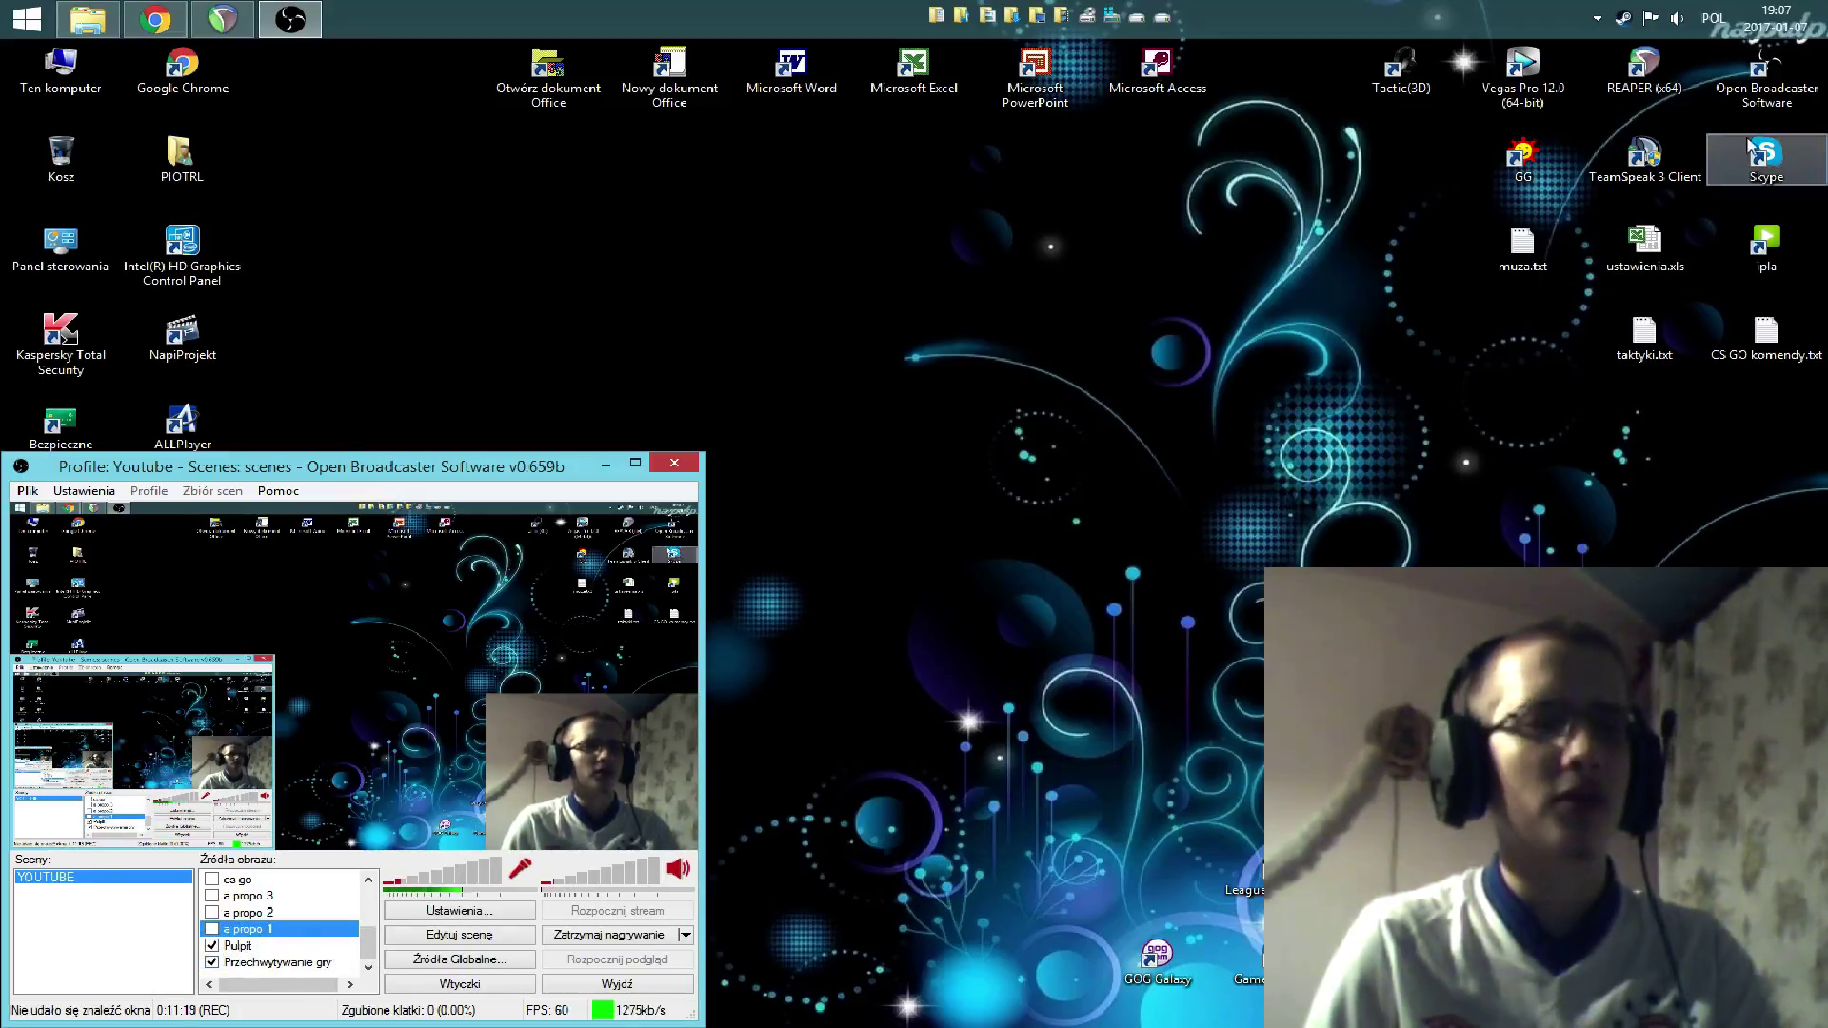
right_click(1756, 79)
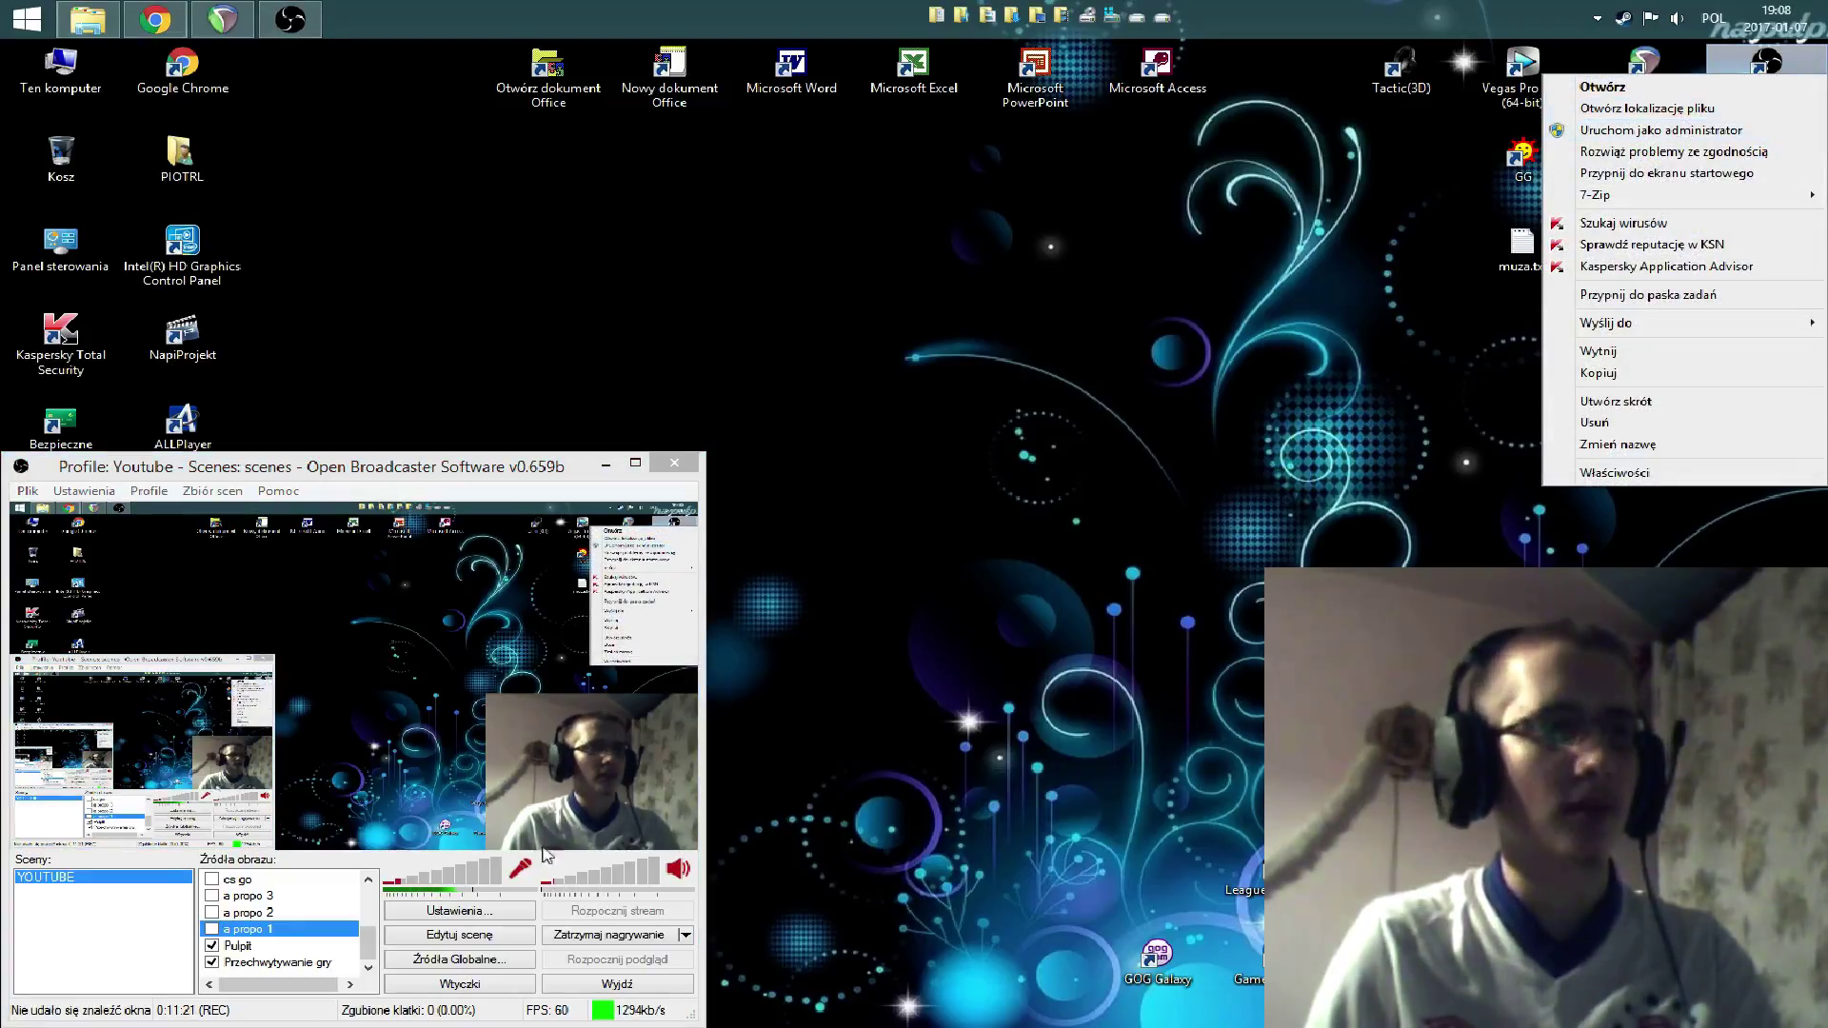
click(301, 945)
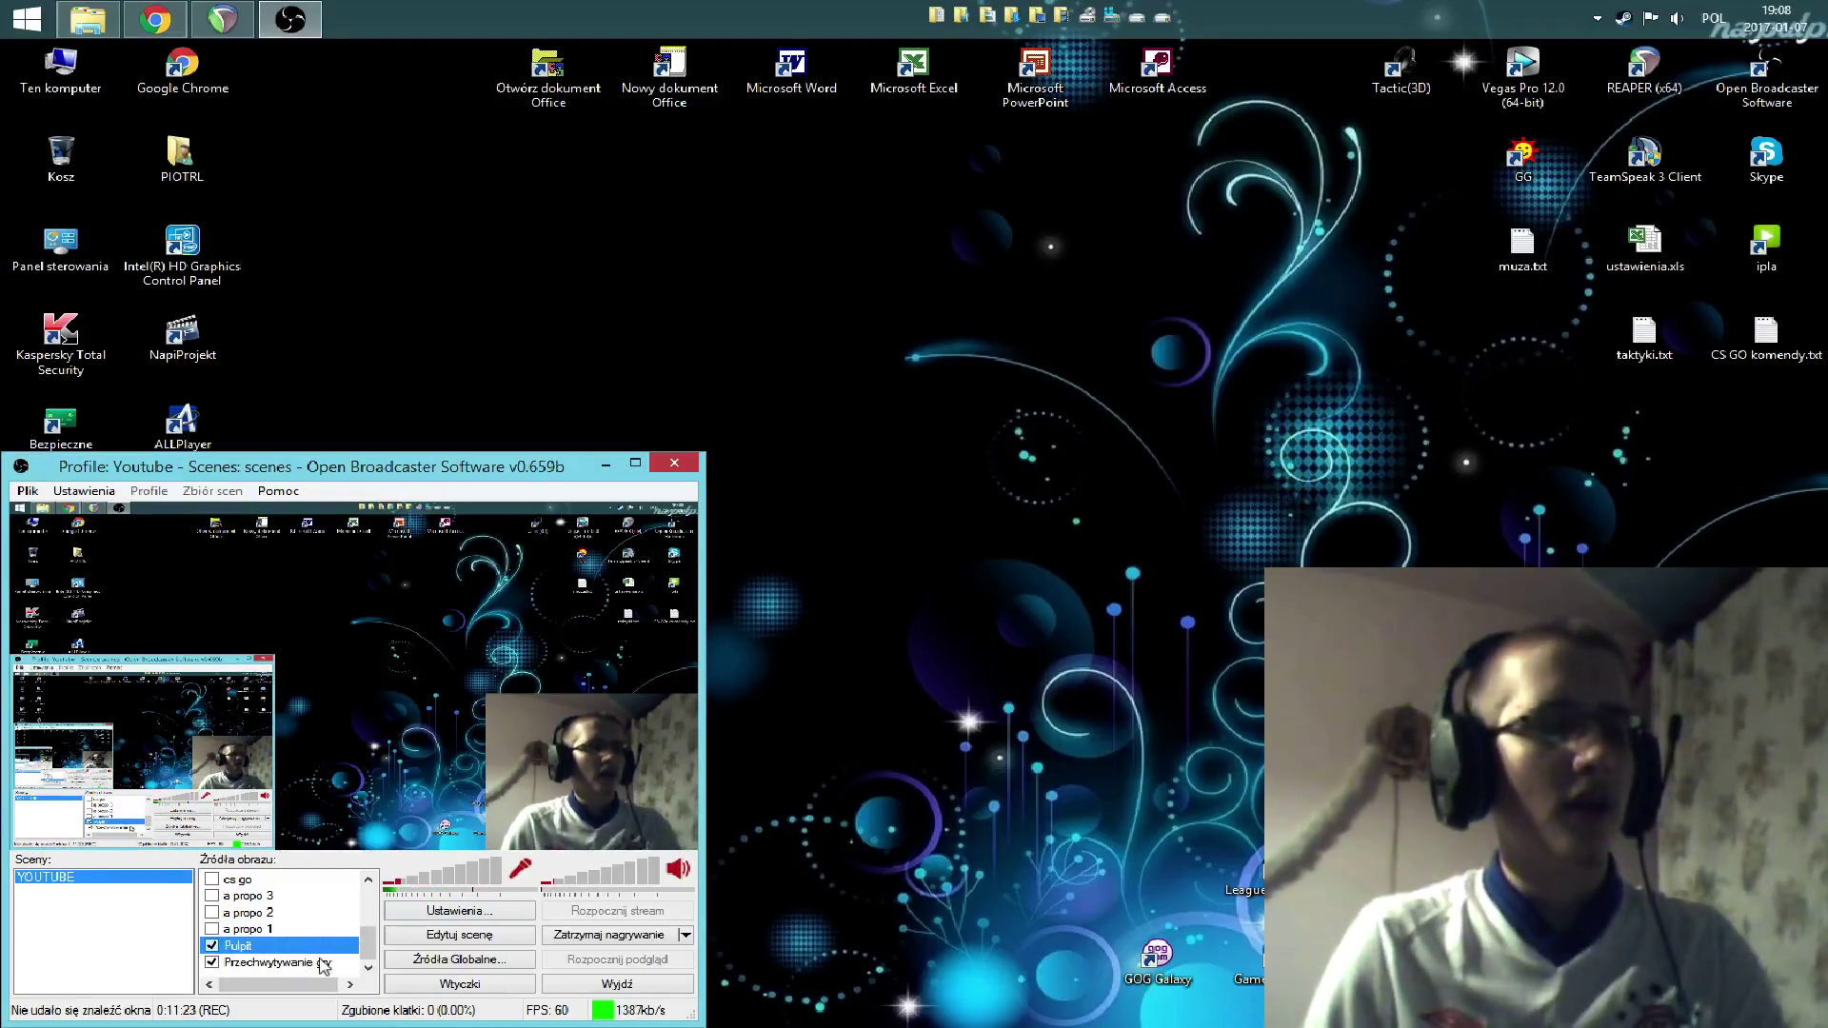
click(331, 961)
click(325, 945)
click(318, 929)
click(309, 912)
click(301, 896)
click(302, 929)
click(303, 912)
click(302, 928)
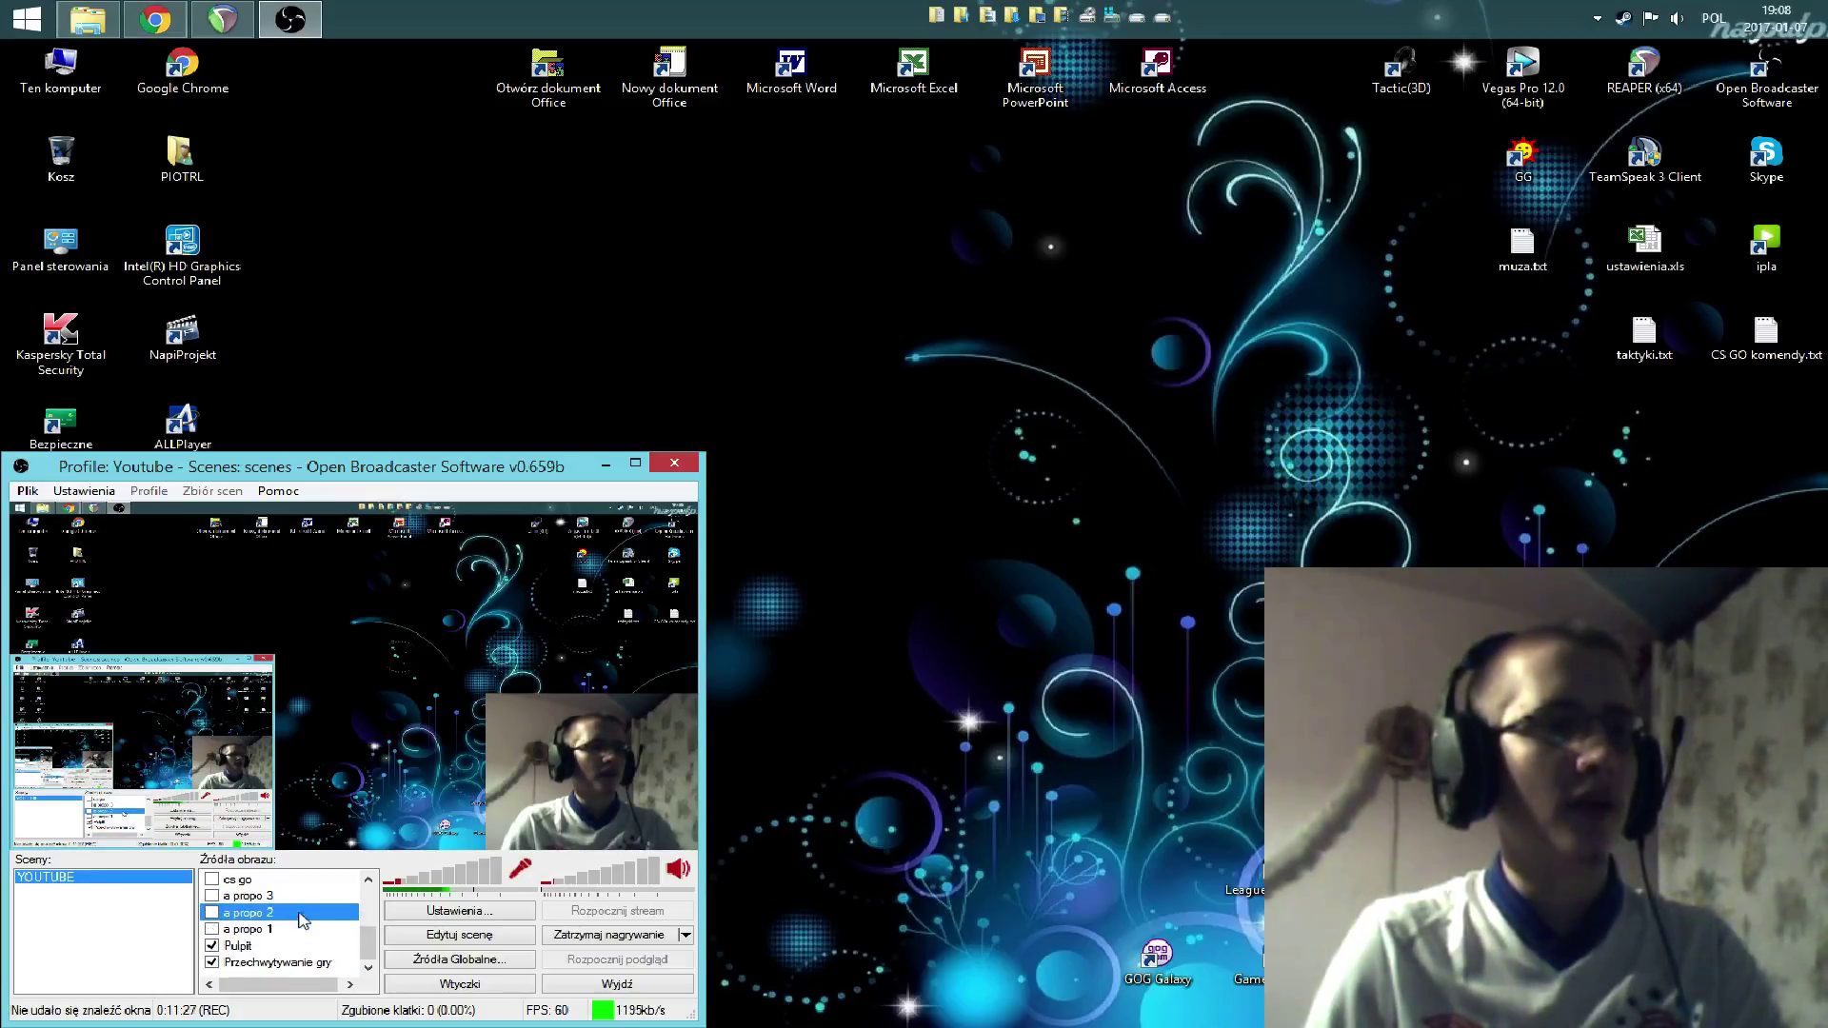
- Go through the a propo, Pulpit and game capture sources in the source list one by one
click(301, 896)
click(303, 912)
click(303, 929)
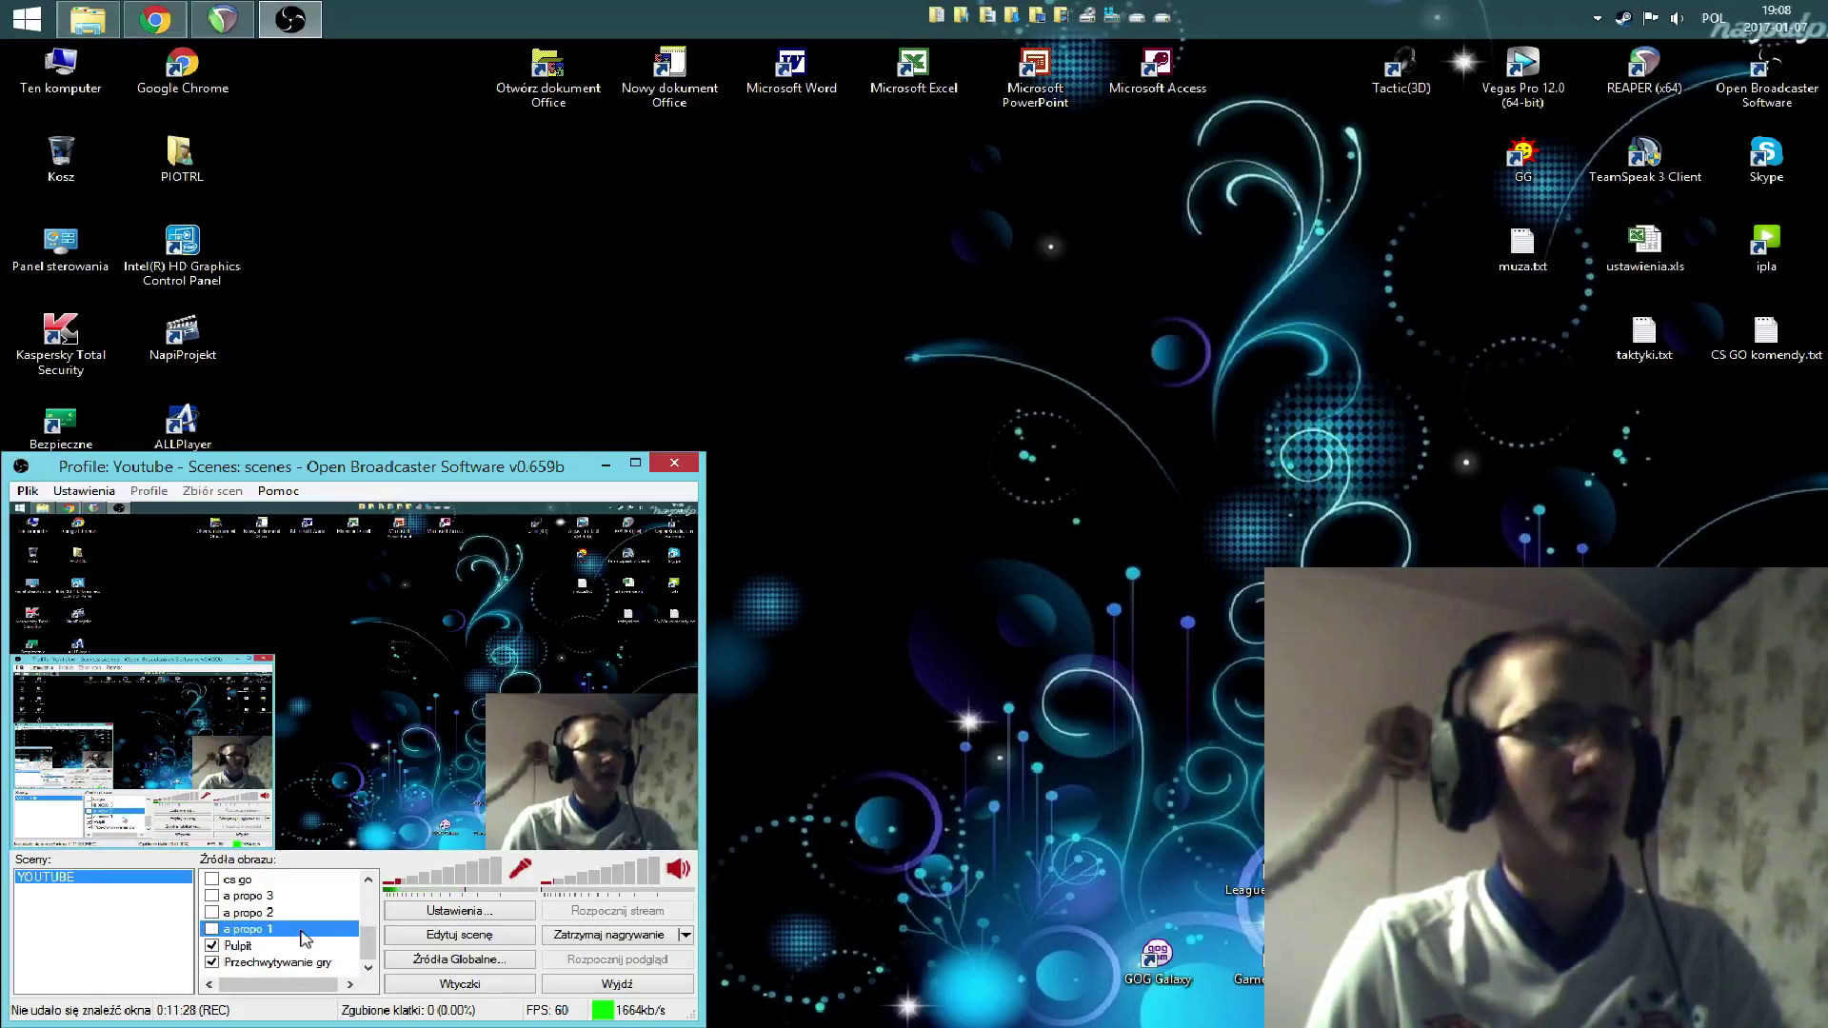
click(243, 946)
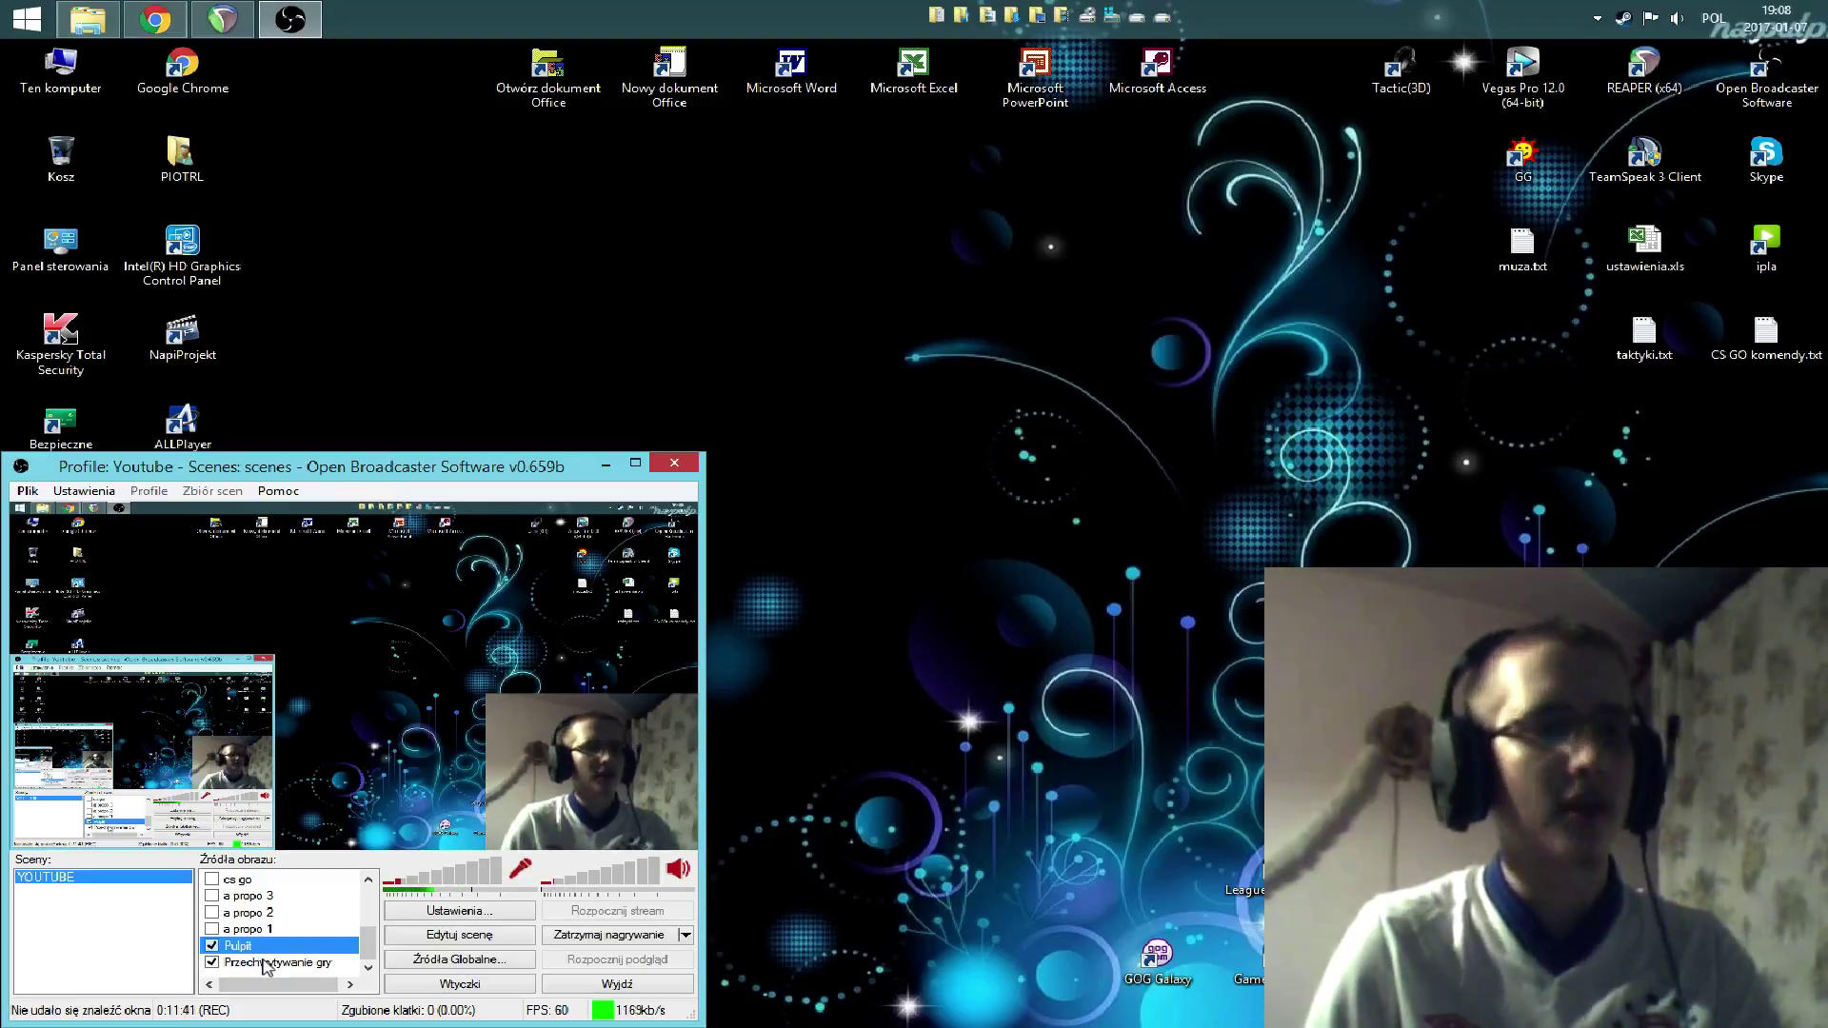
click(267, 964)
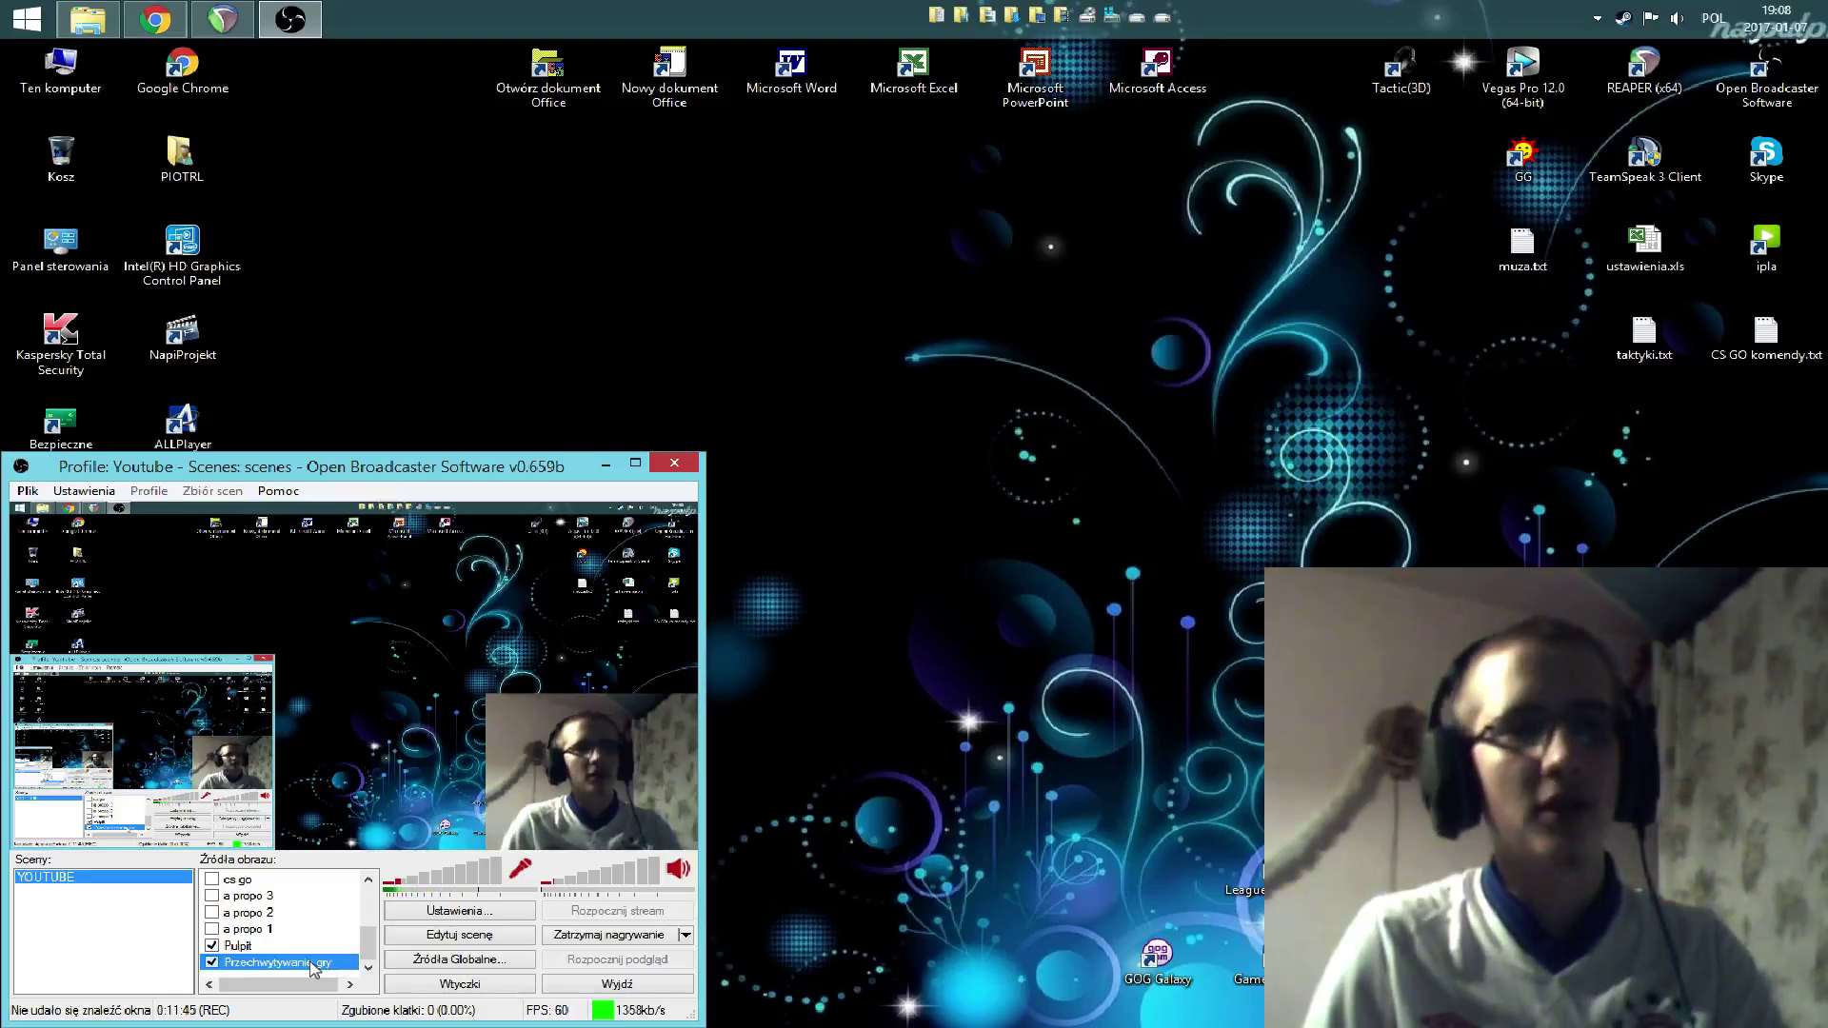
click(252, 947)
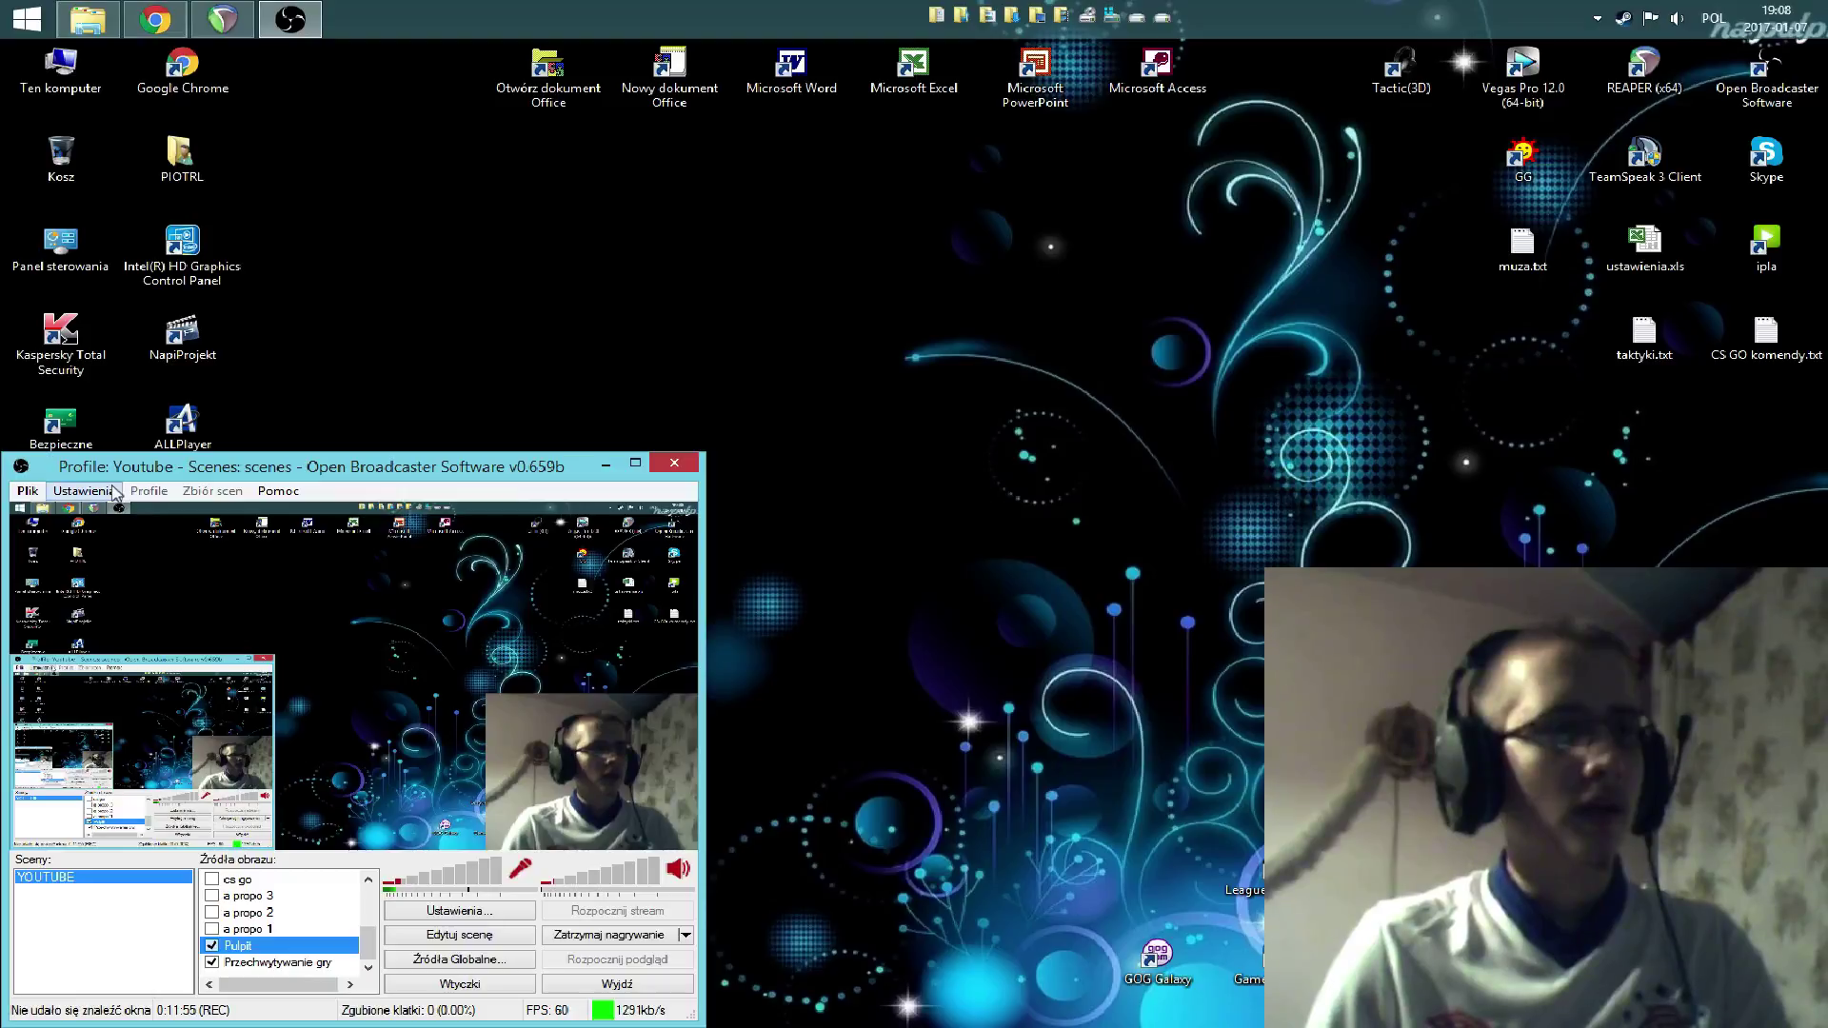
- Switch to REAPER, review the audio device settings in its preferences and close them without changes
click(222, 19)
drag(1015, 212, 1037, 191)
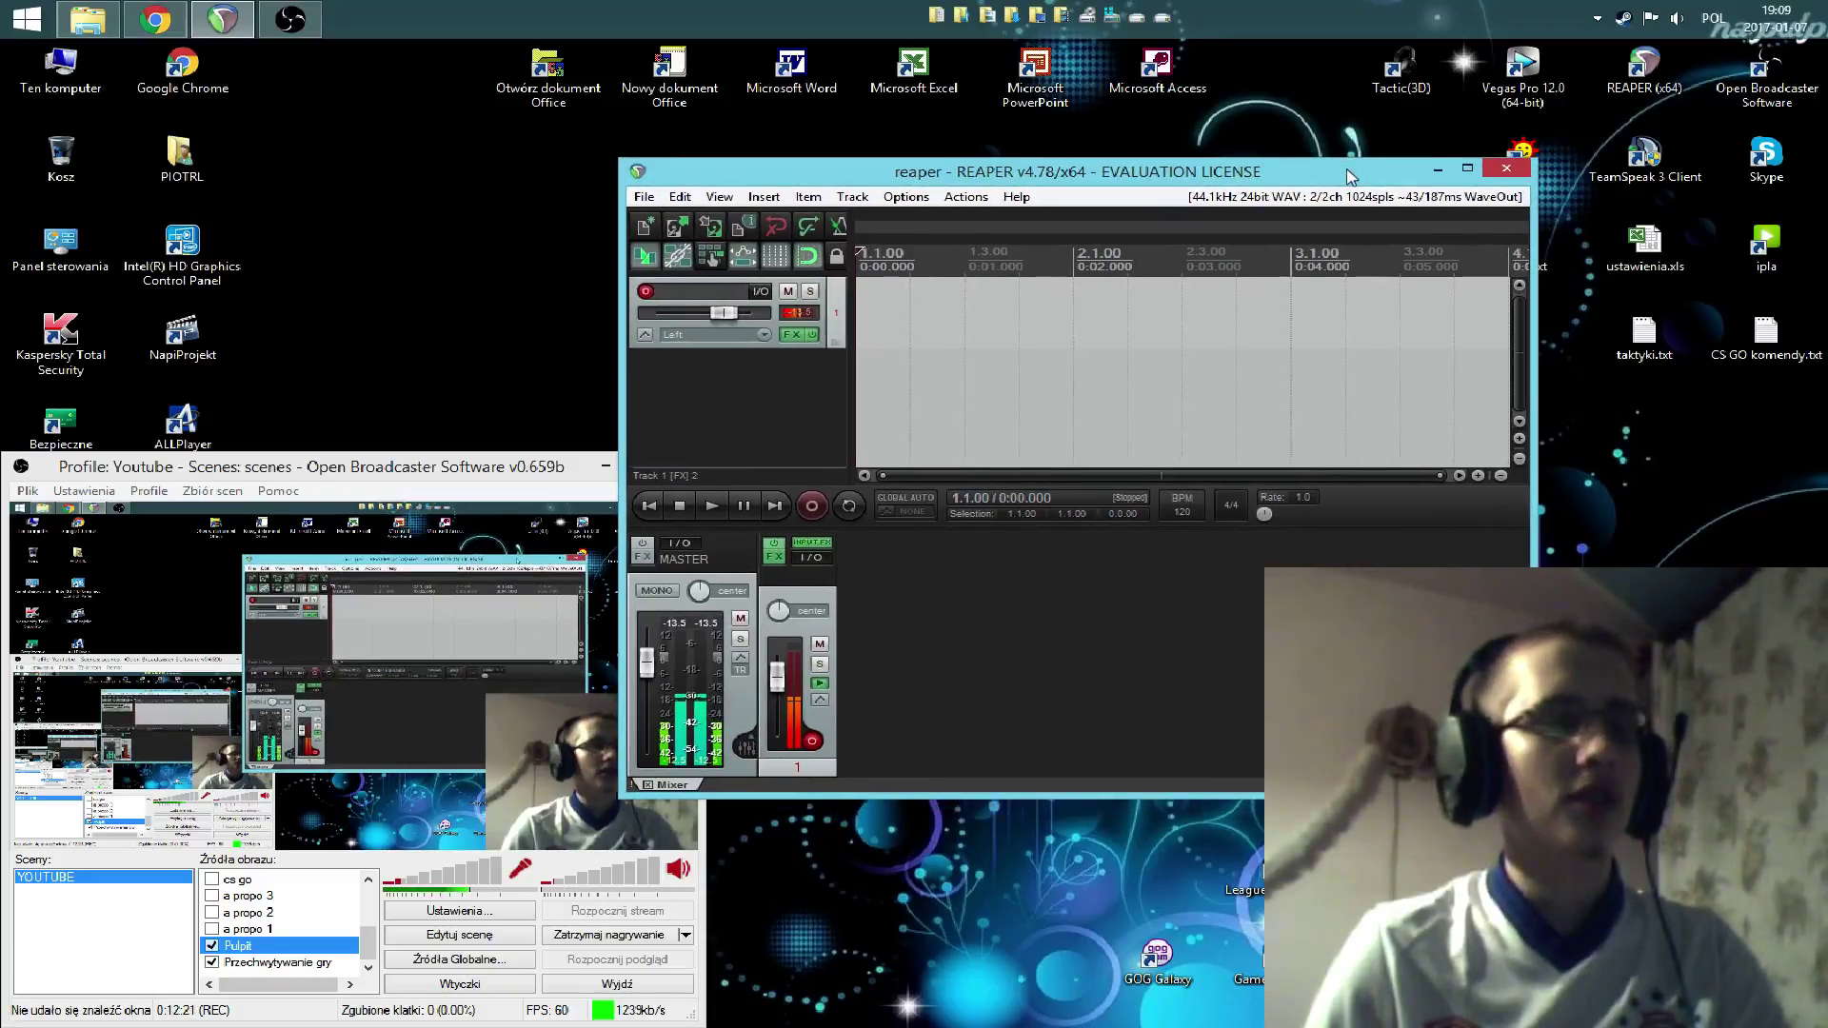
drag(1347, 186, 1334, 170)
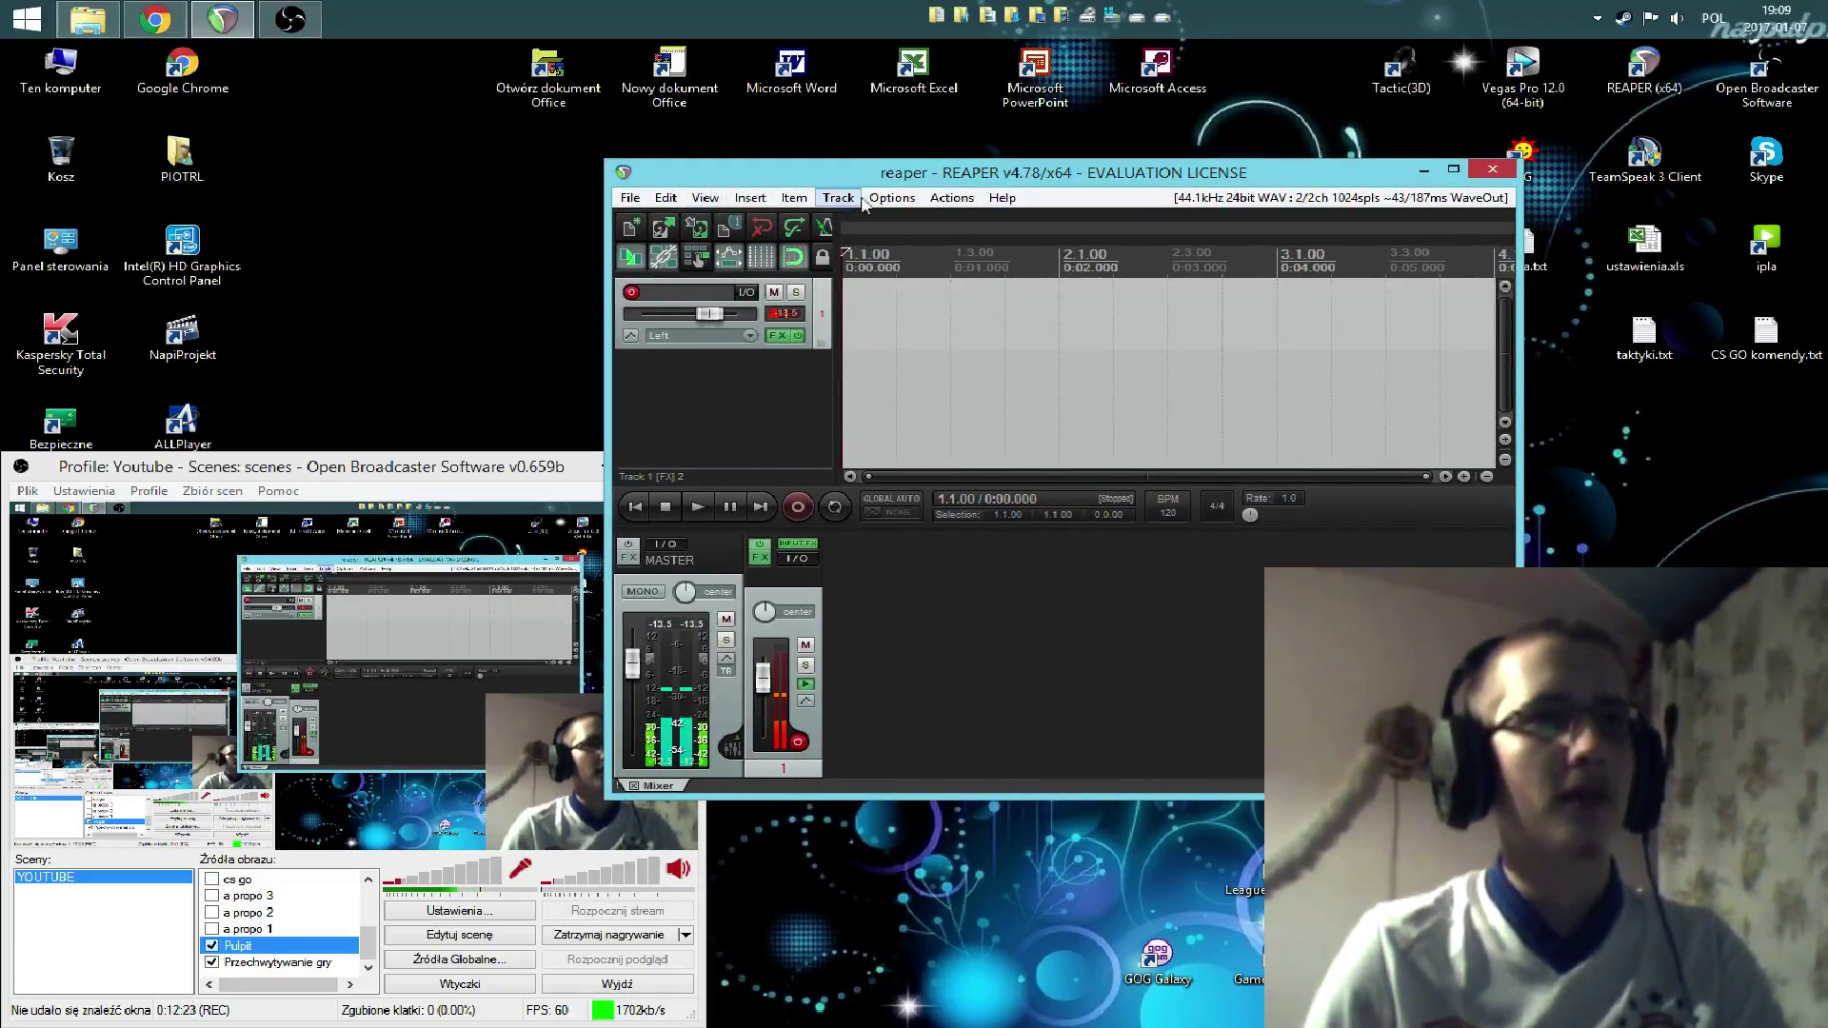
click(891, 198)
click(937, 799)
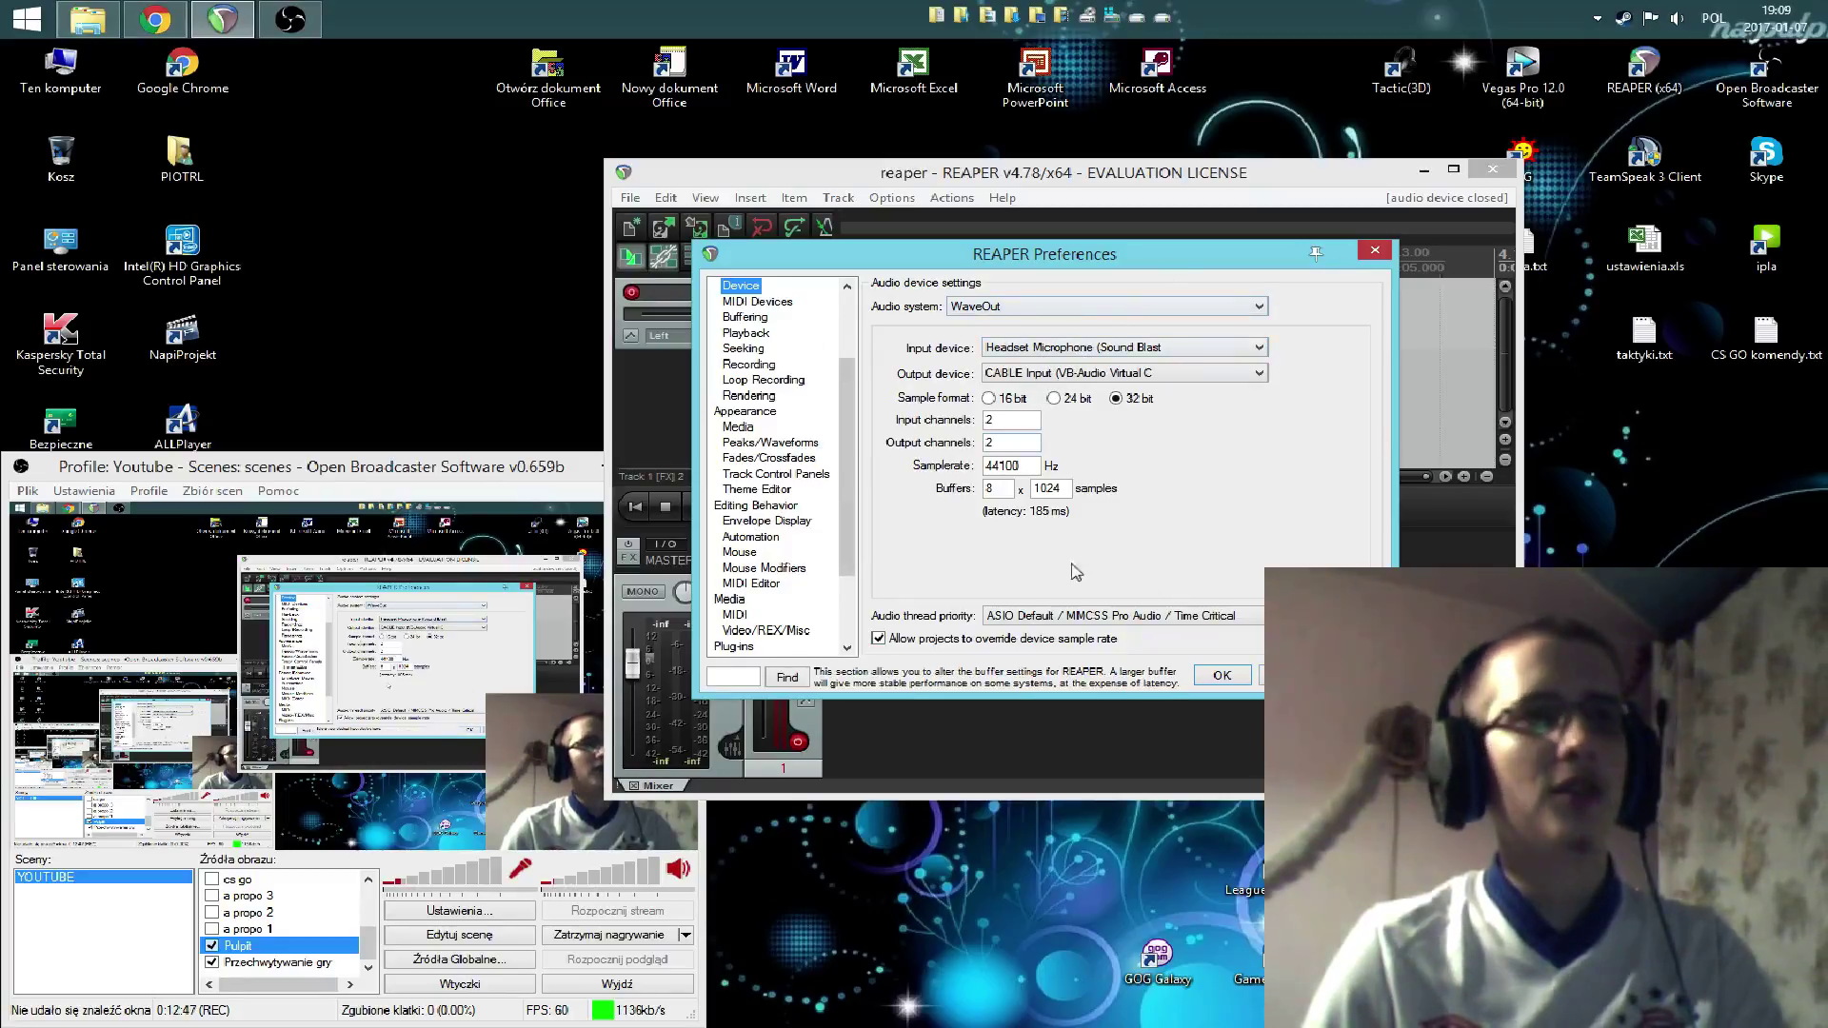
click(1375, 252)
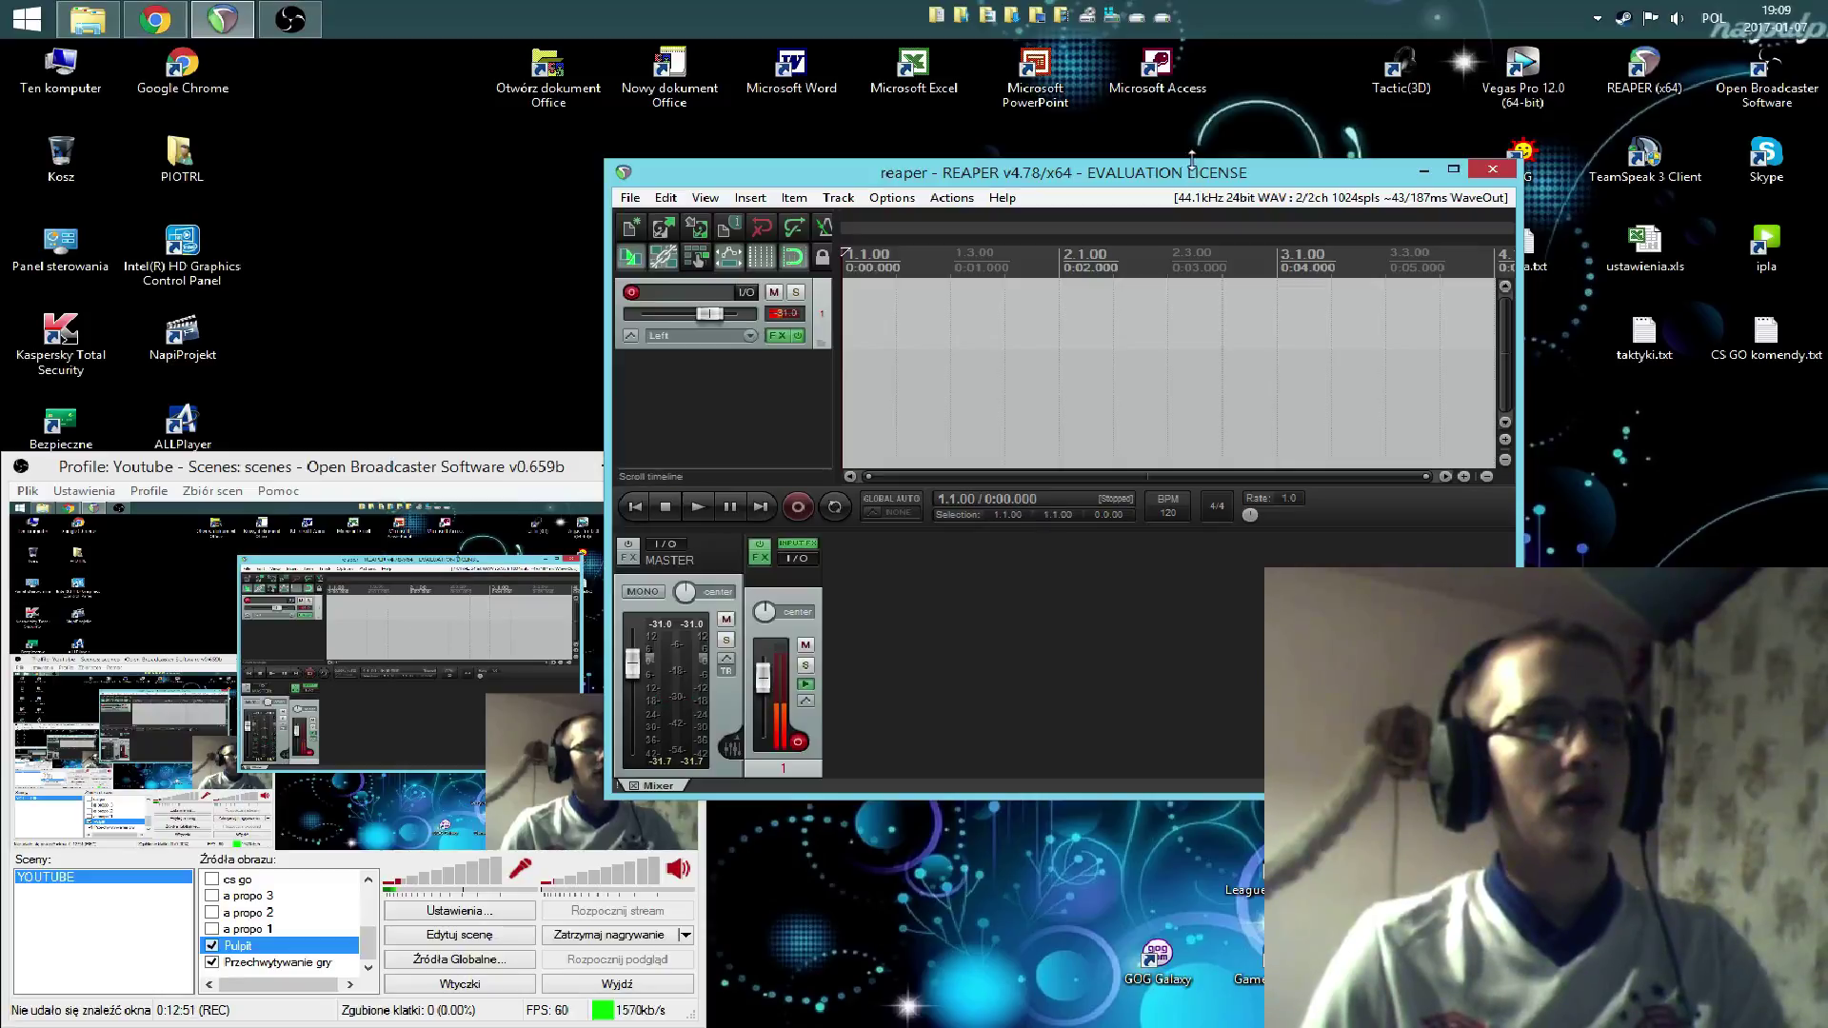
- Move the REAPER window clear of the Open Broadcaster Software window and recheck the input and output devices in the audio preferences
drag(1221, 183, 1409, 162)
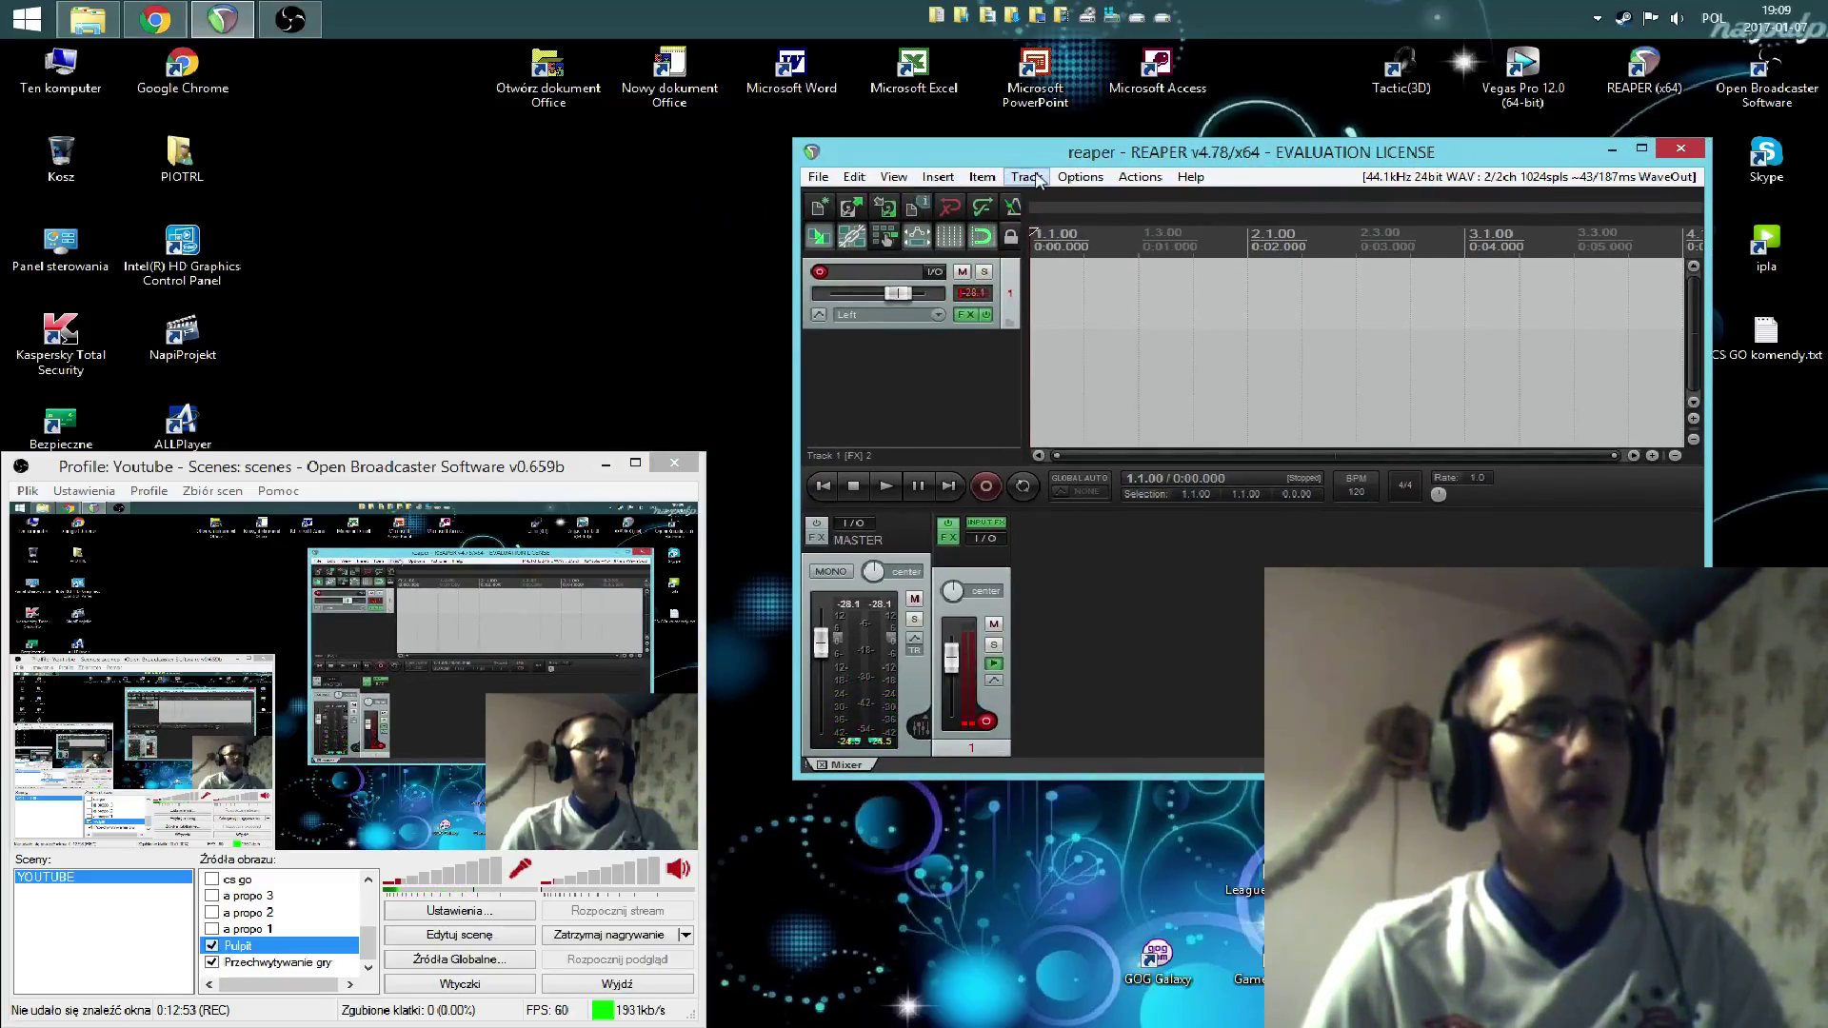
click(1079, 177)
click(1125, 779)
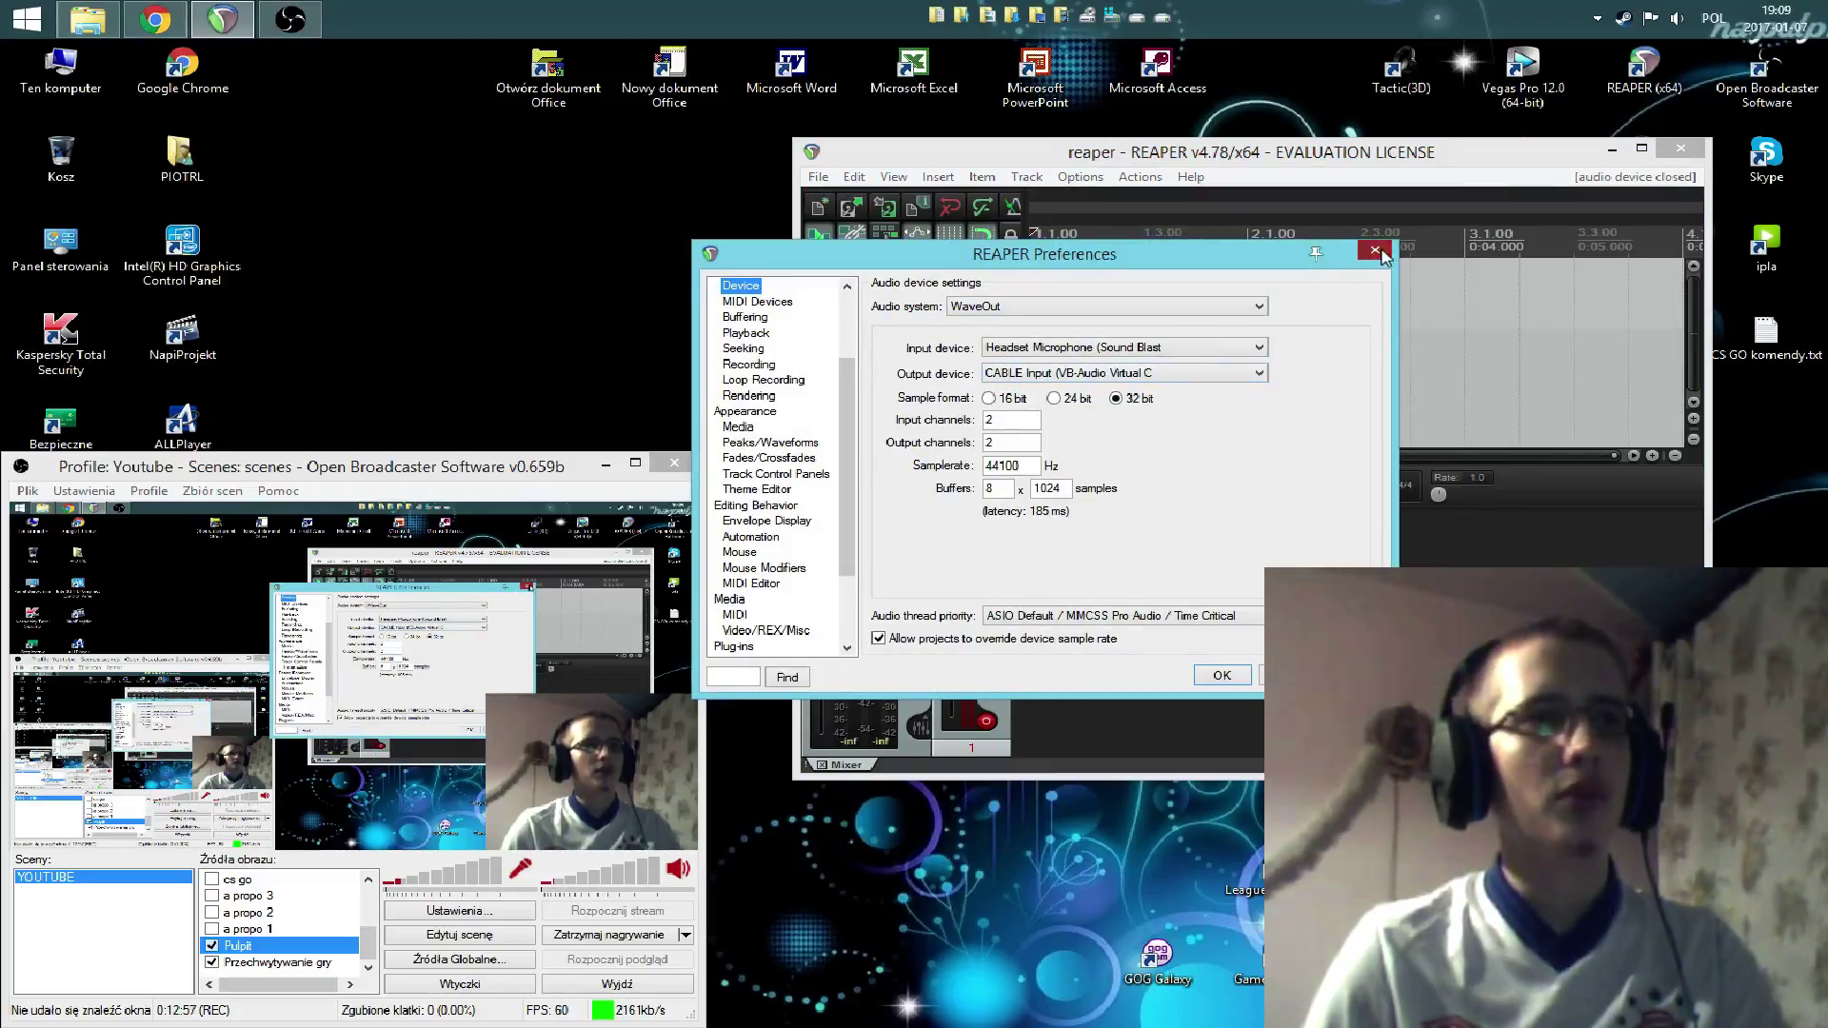
click(1222, 675)
- Switch to Open Broadcaster Software and review the capture and microphone devices in its audio settings, leaving them unchanged
click(84, 491)
click(129, 515)
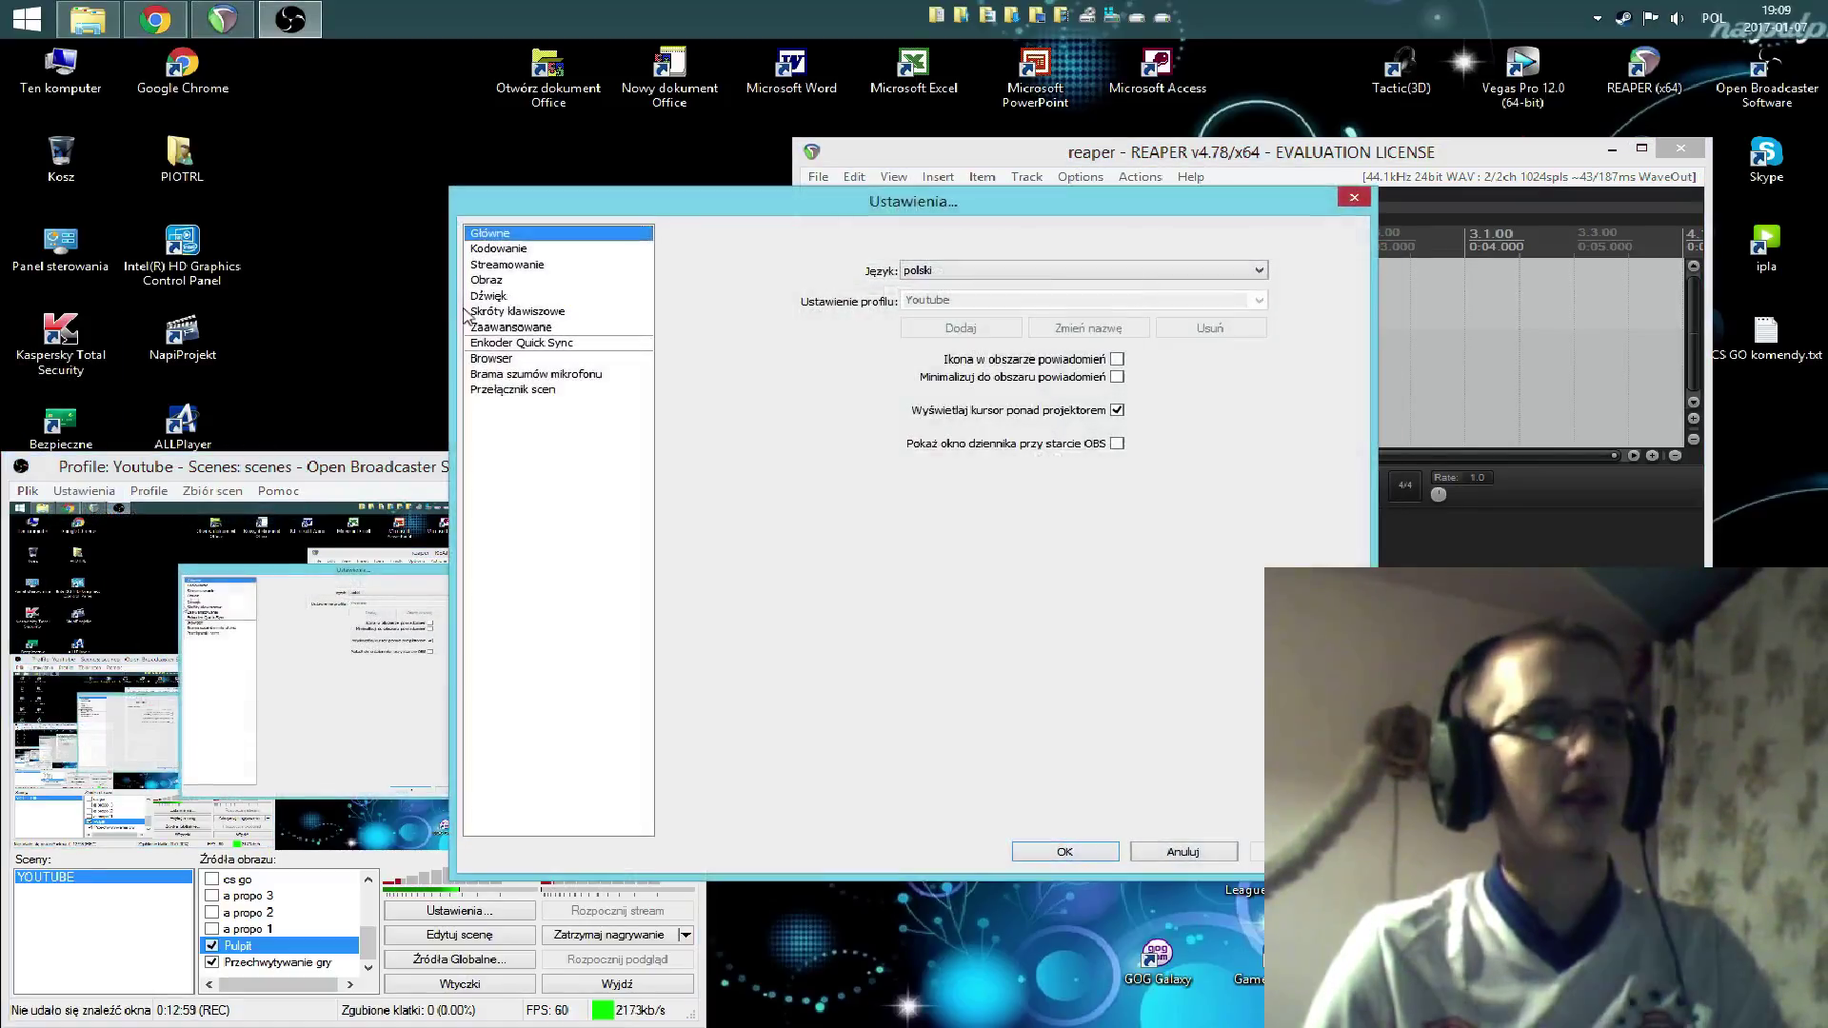
click(509, 297)
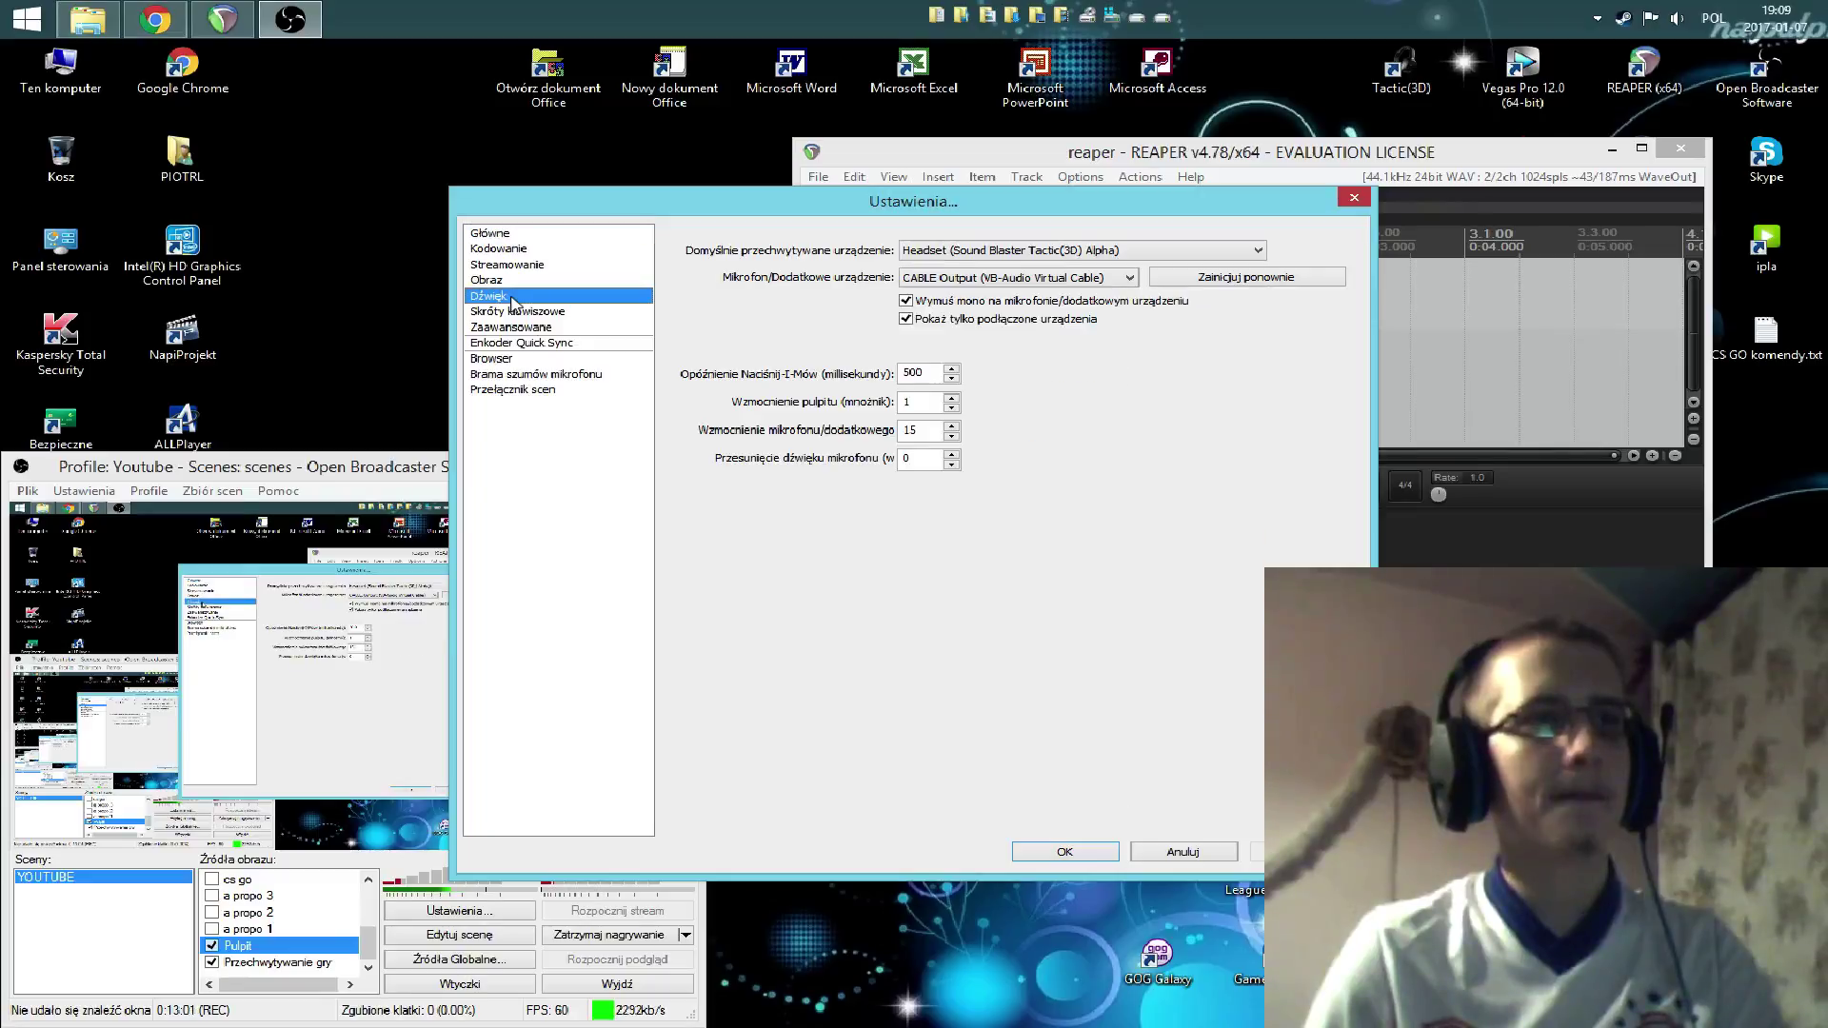
drag(769, 212, 415, 178)
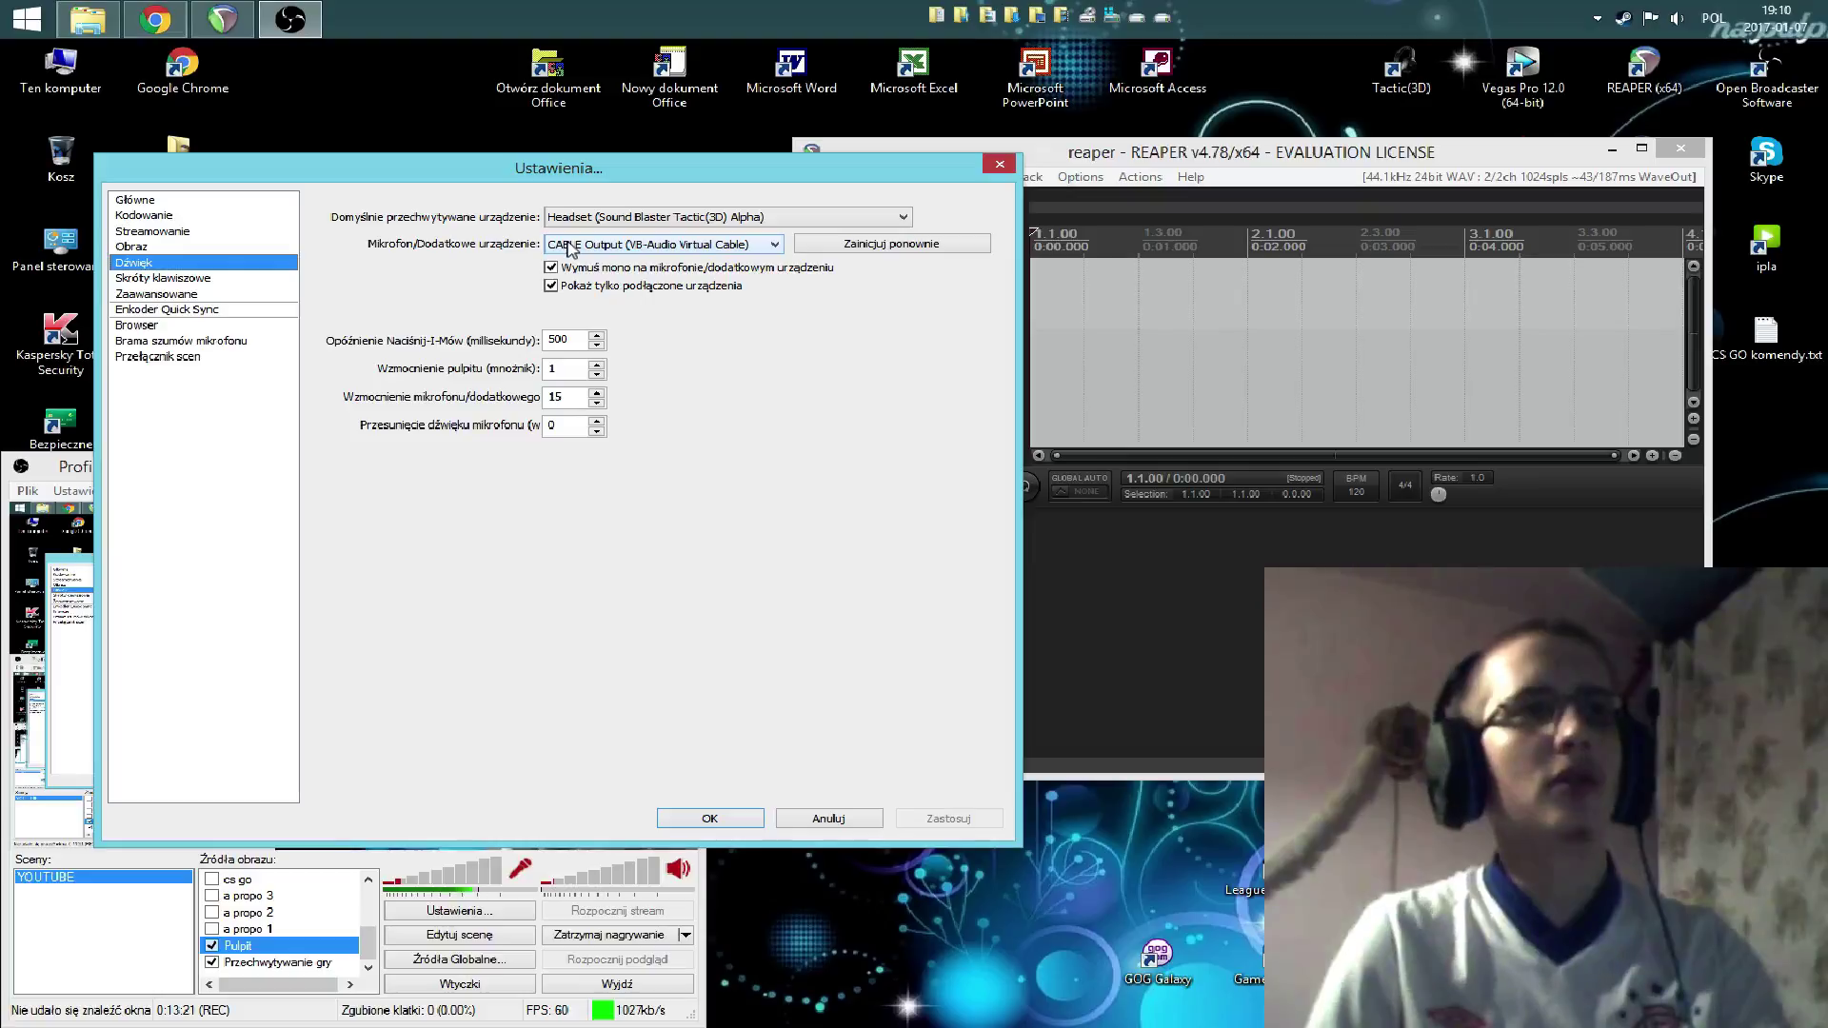
click(999, 165)
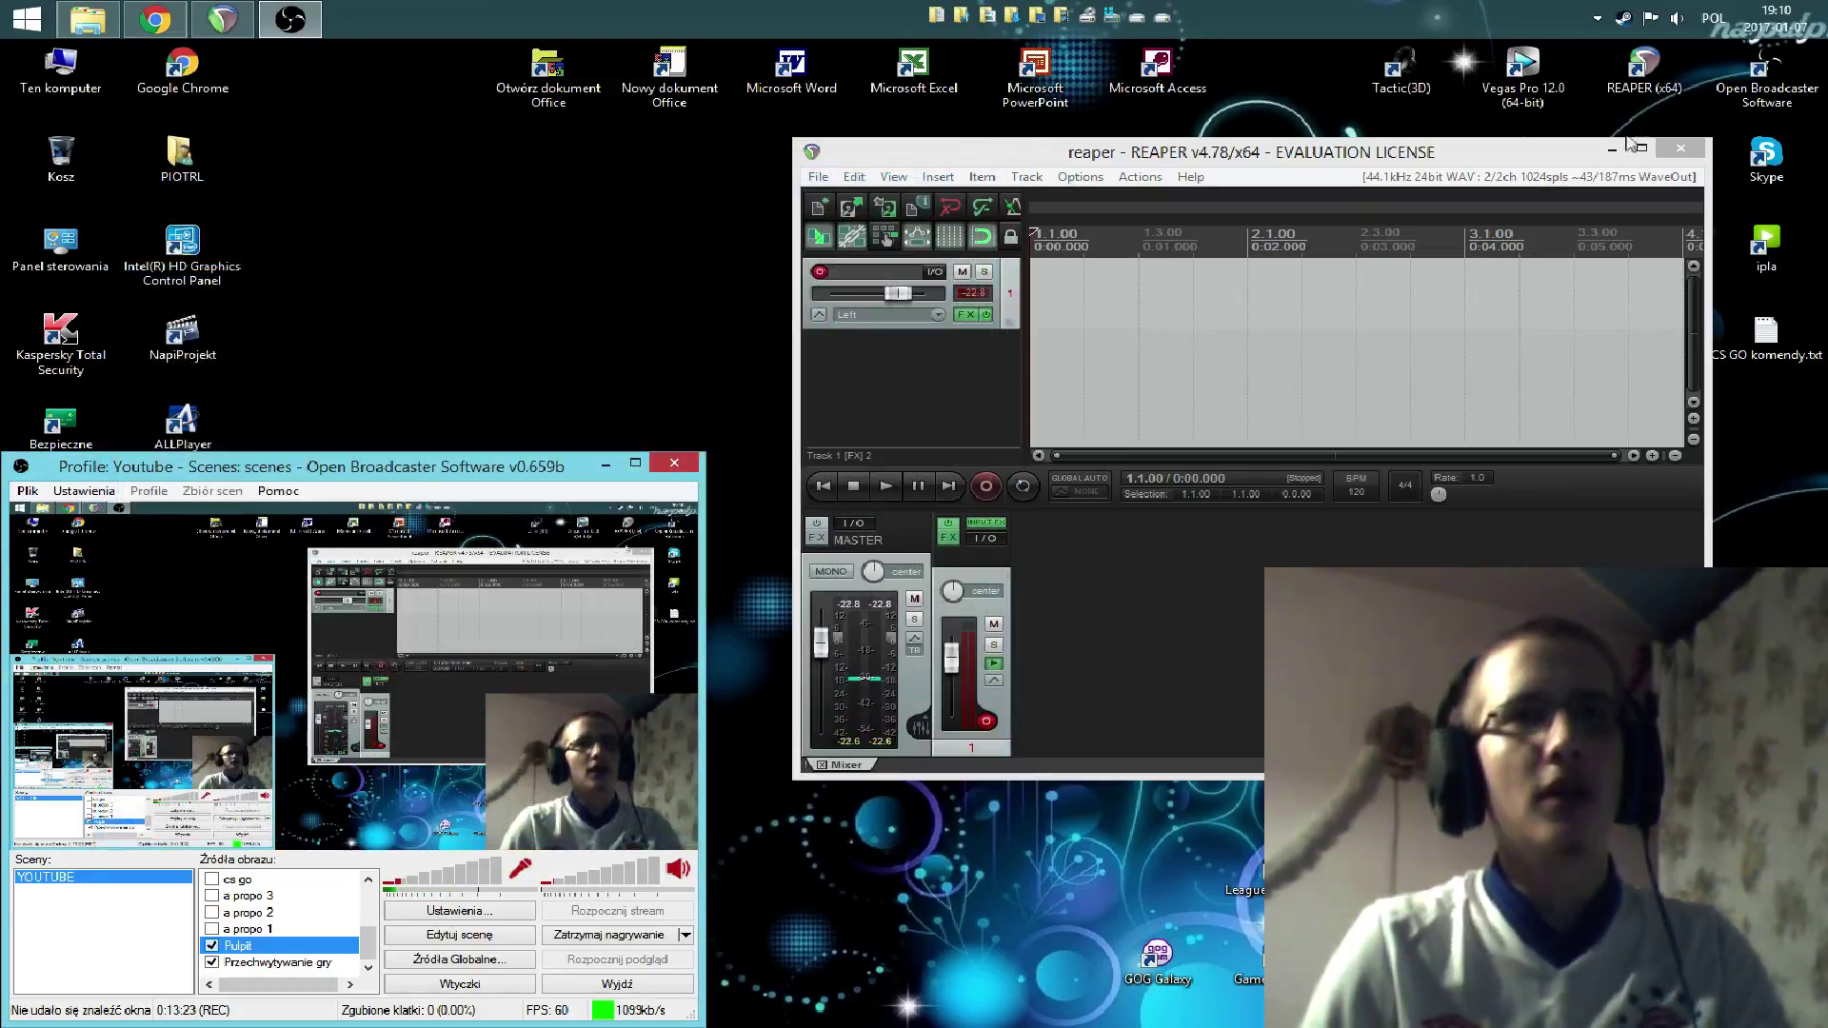
- Return to REAPER and insert a new track below the existing one
drag(1562, 157, 1537, 159)
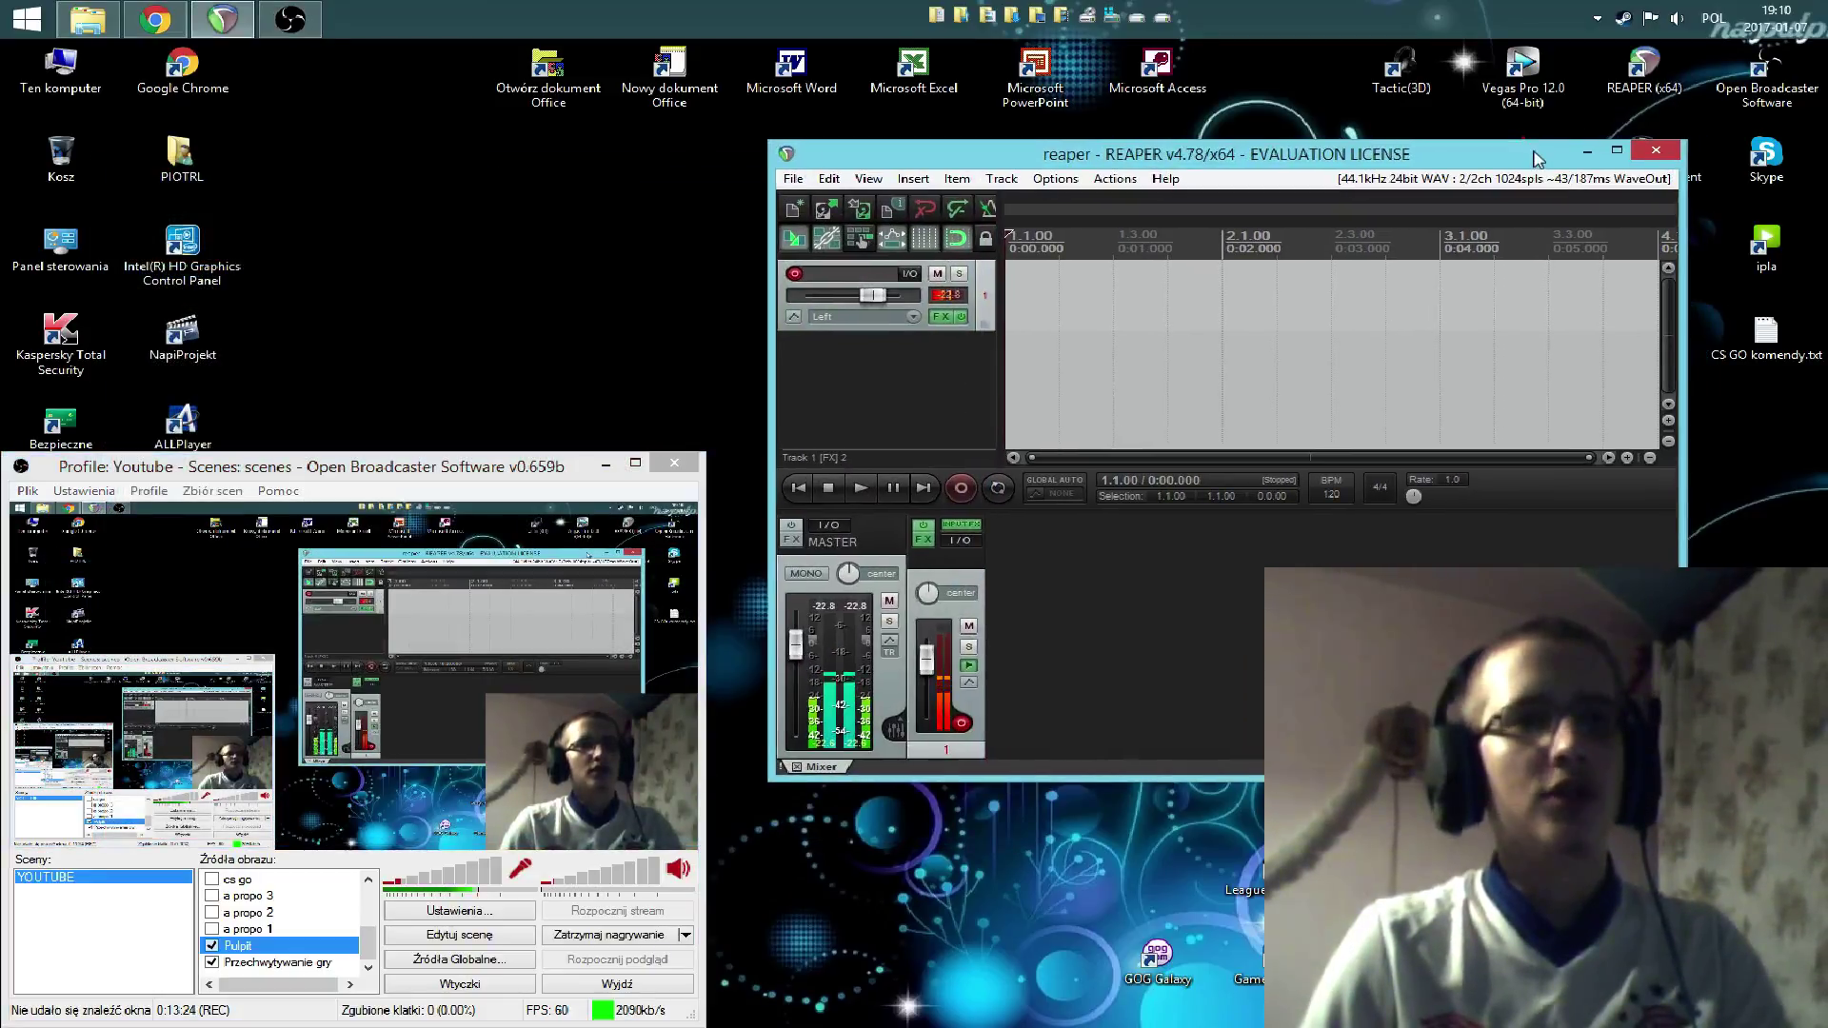
right_click(1053, 556)
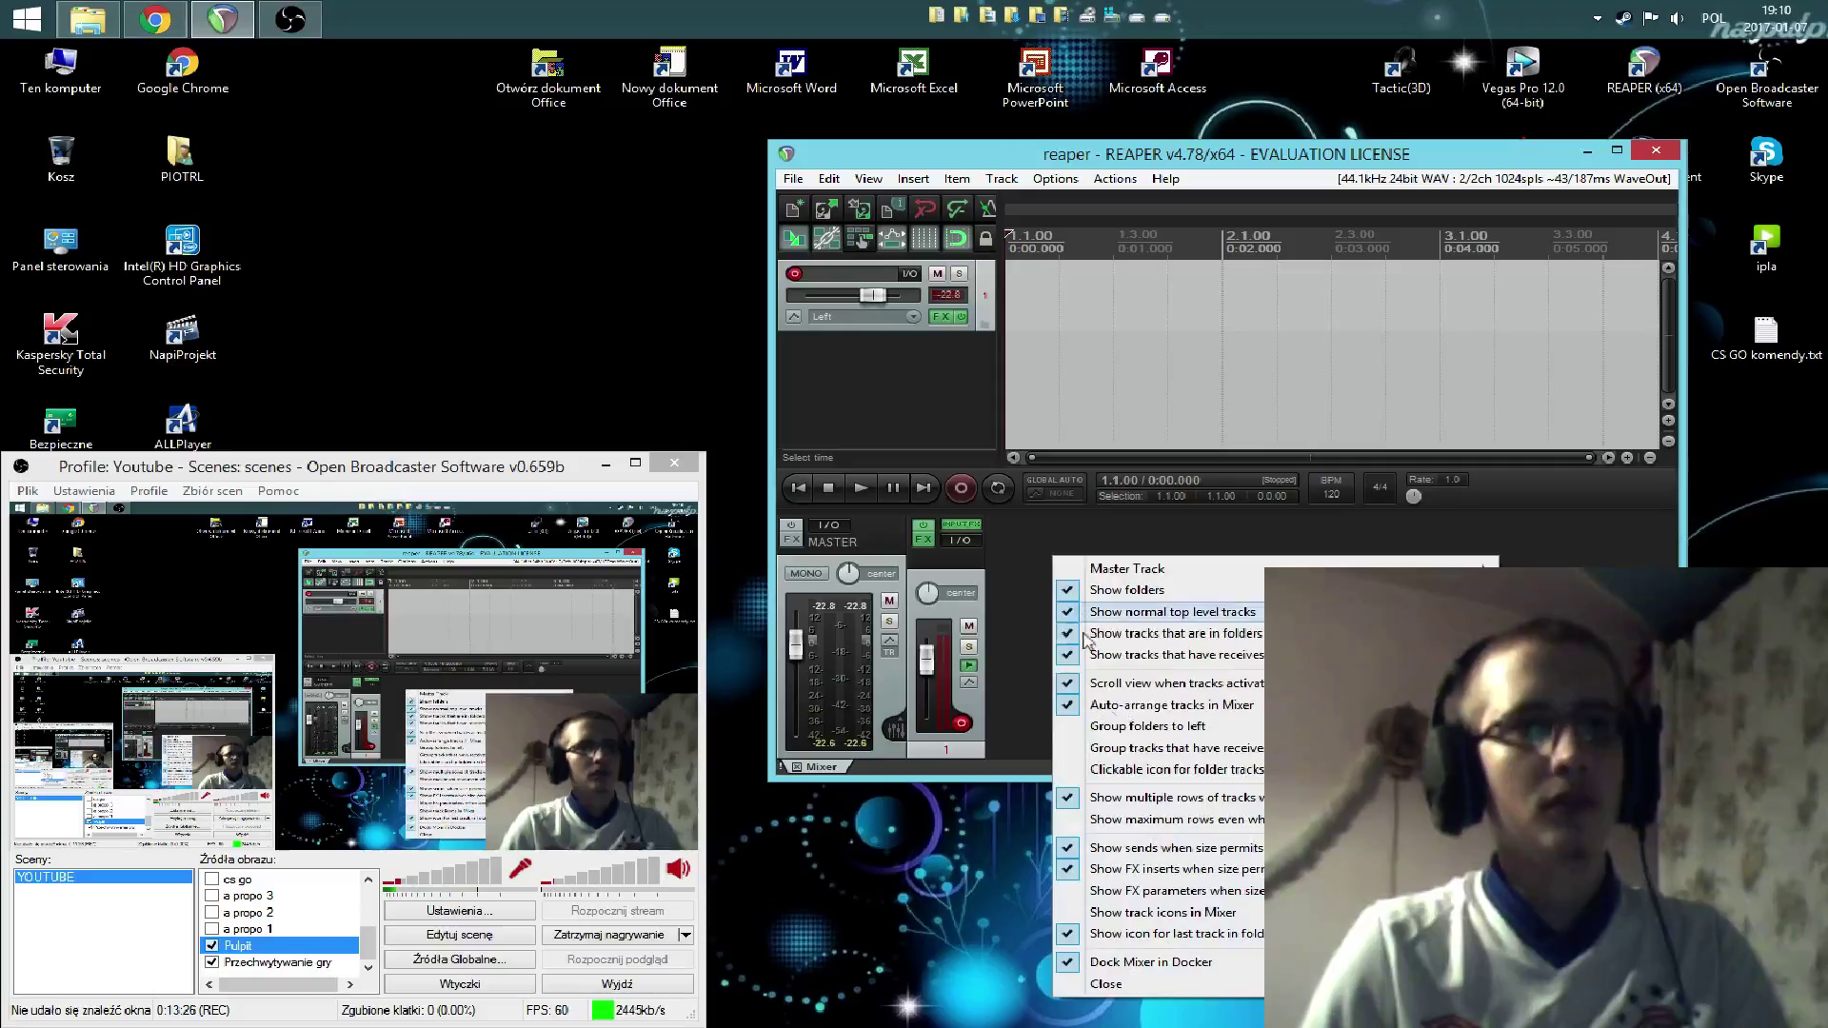
click(1007, 518)
right_click(907, 364)
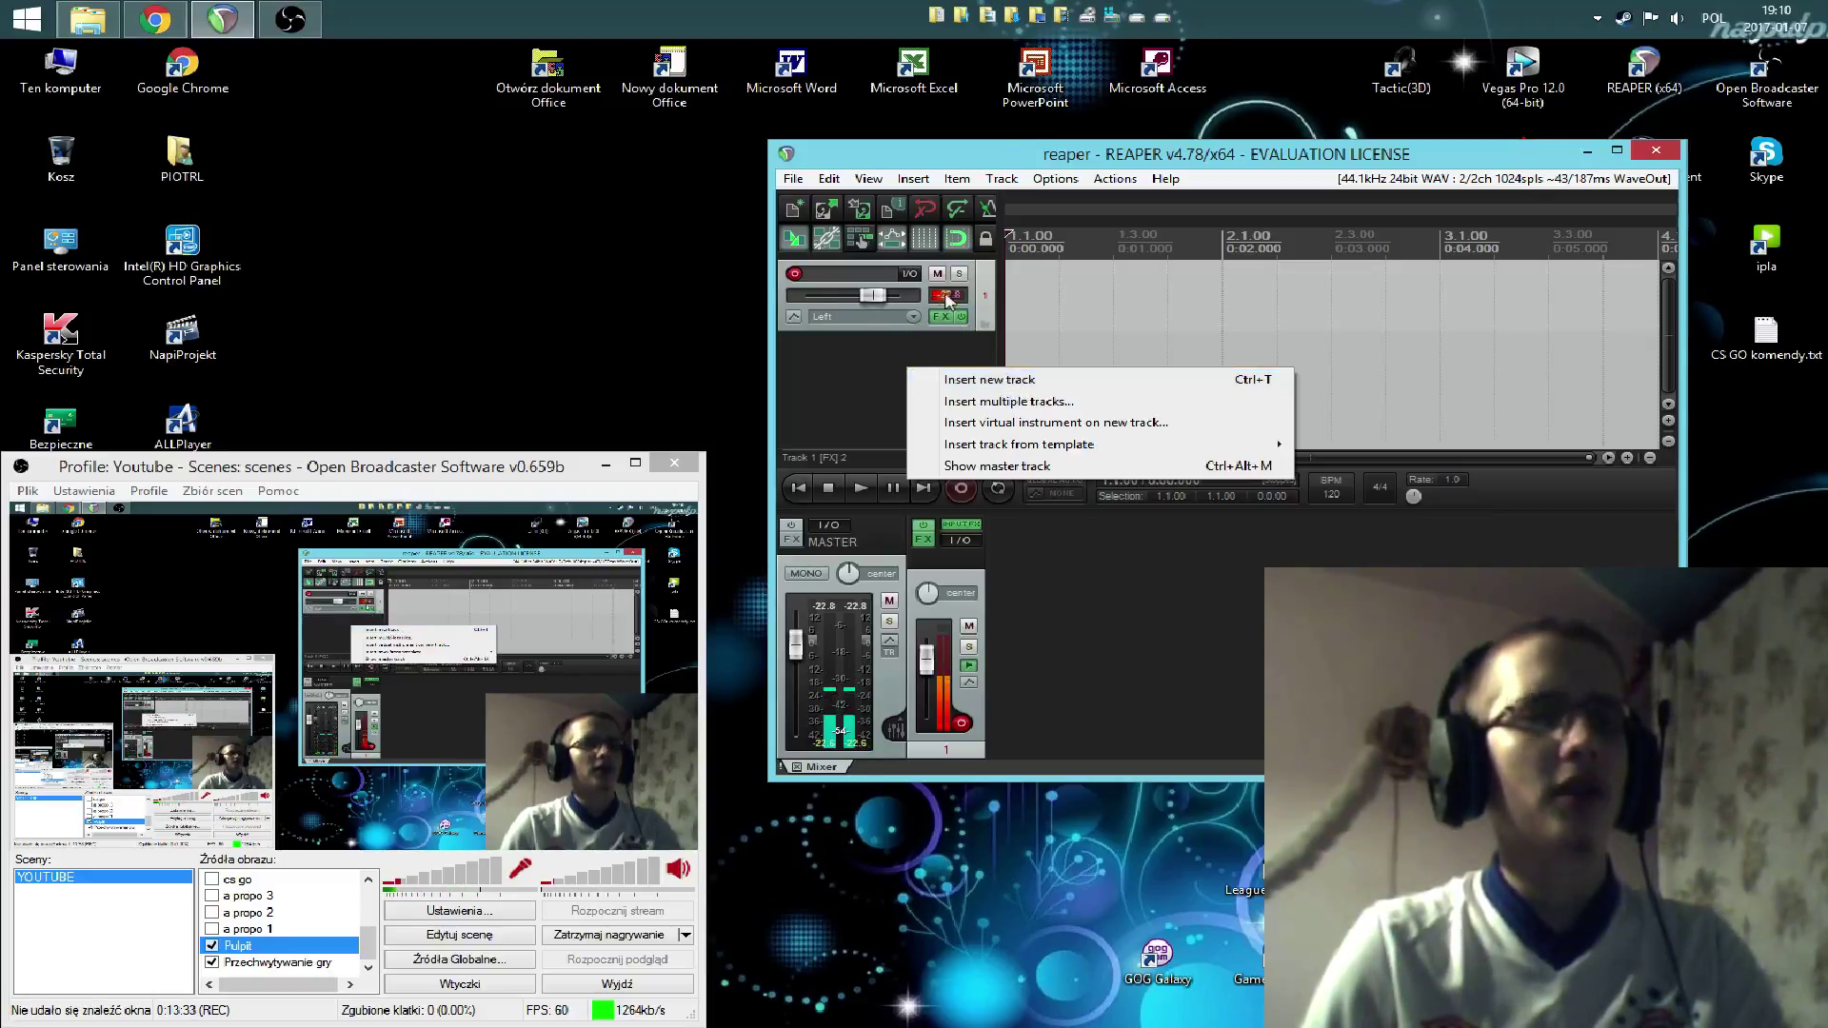
click(968, 380)
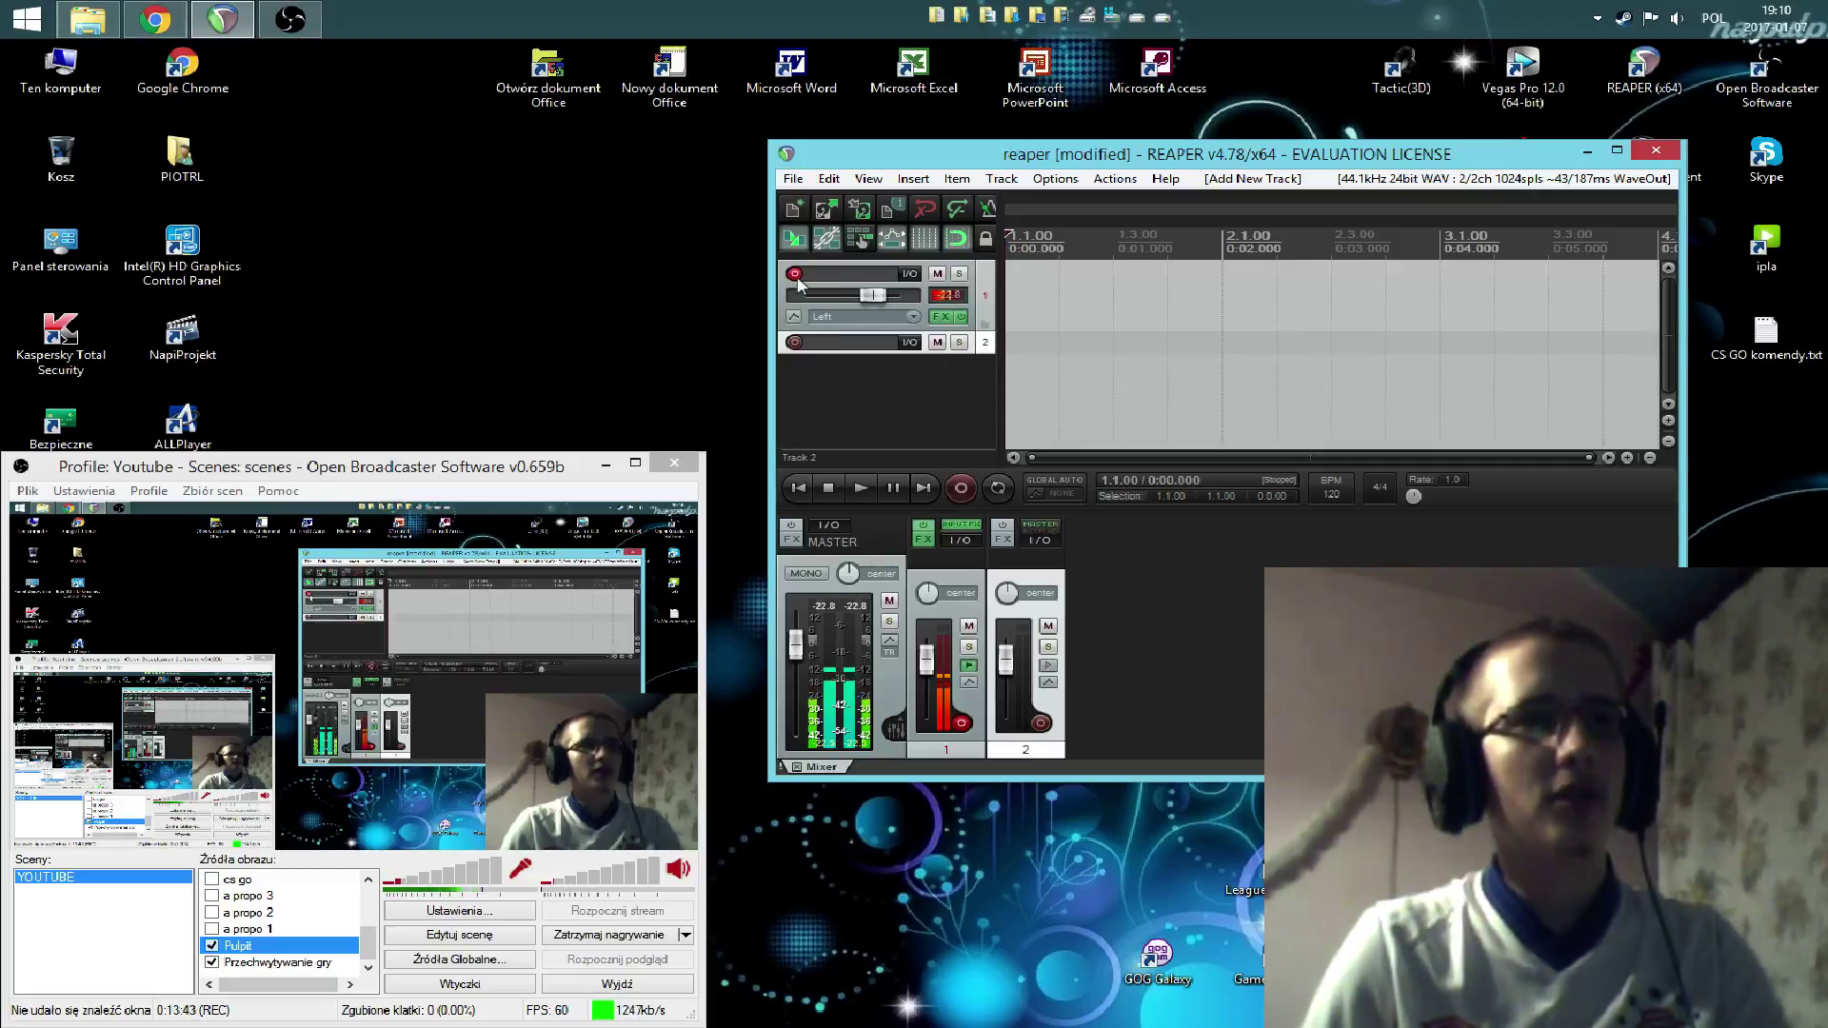
- Try record arming on track 2, disarm the track again and view its track options without choosing any
click(794, 342)
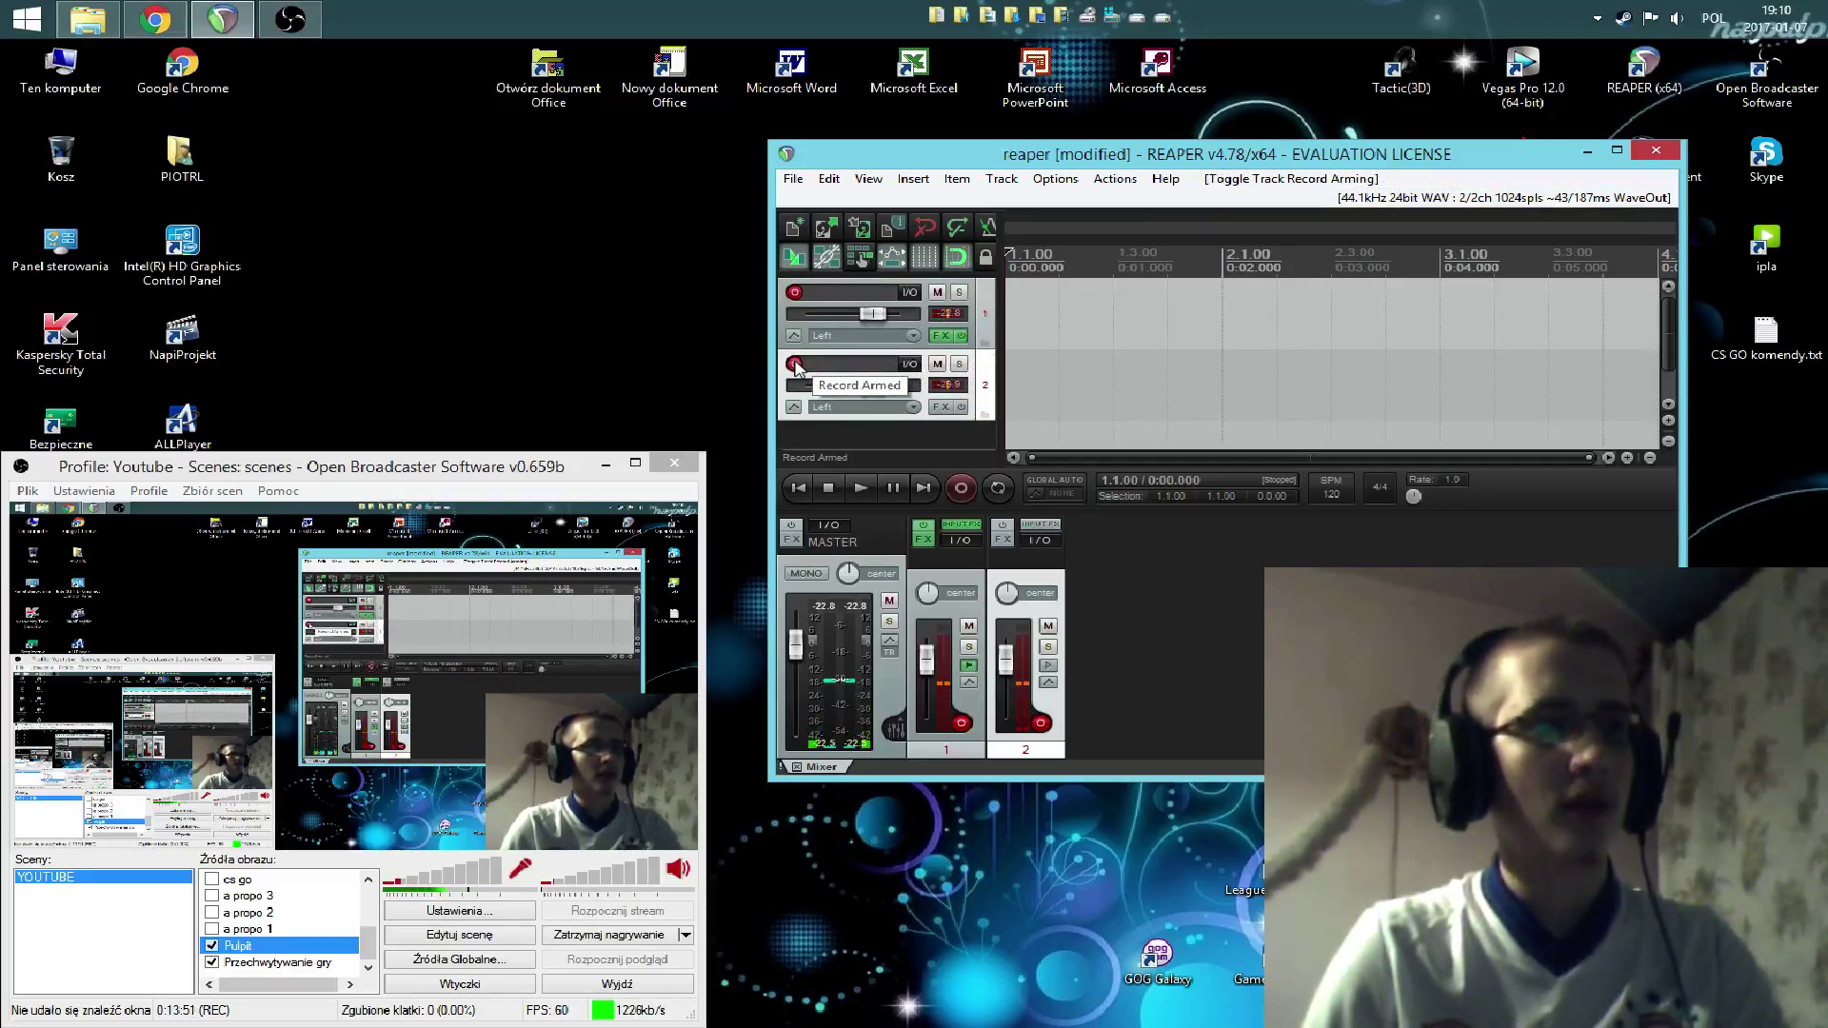
click(796, 362)
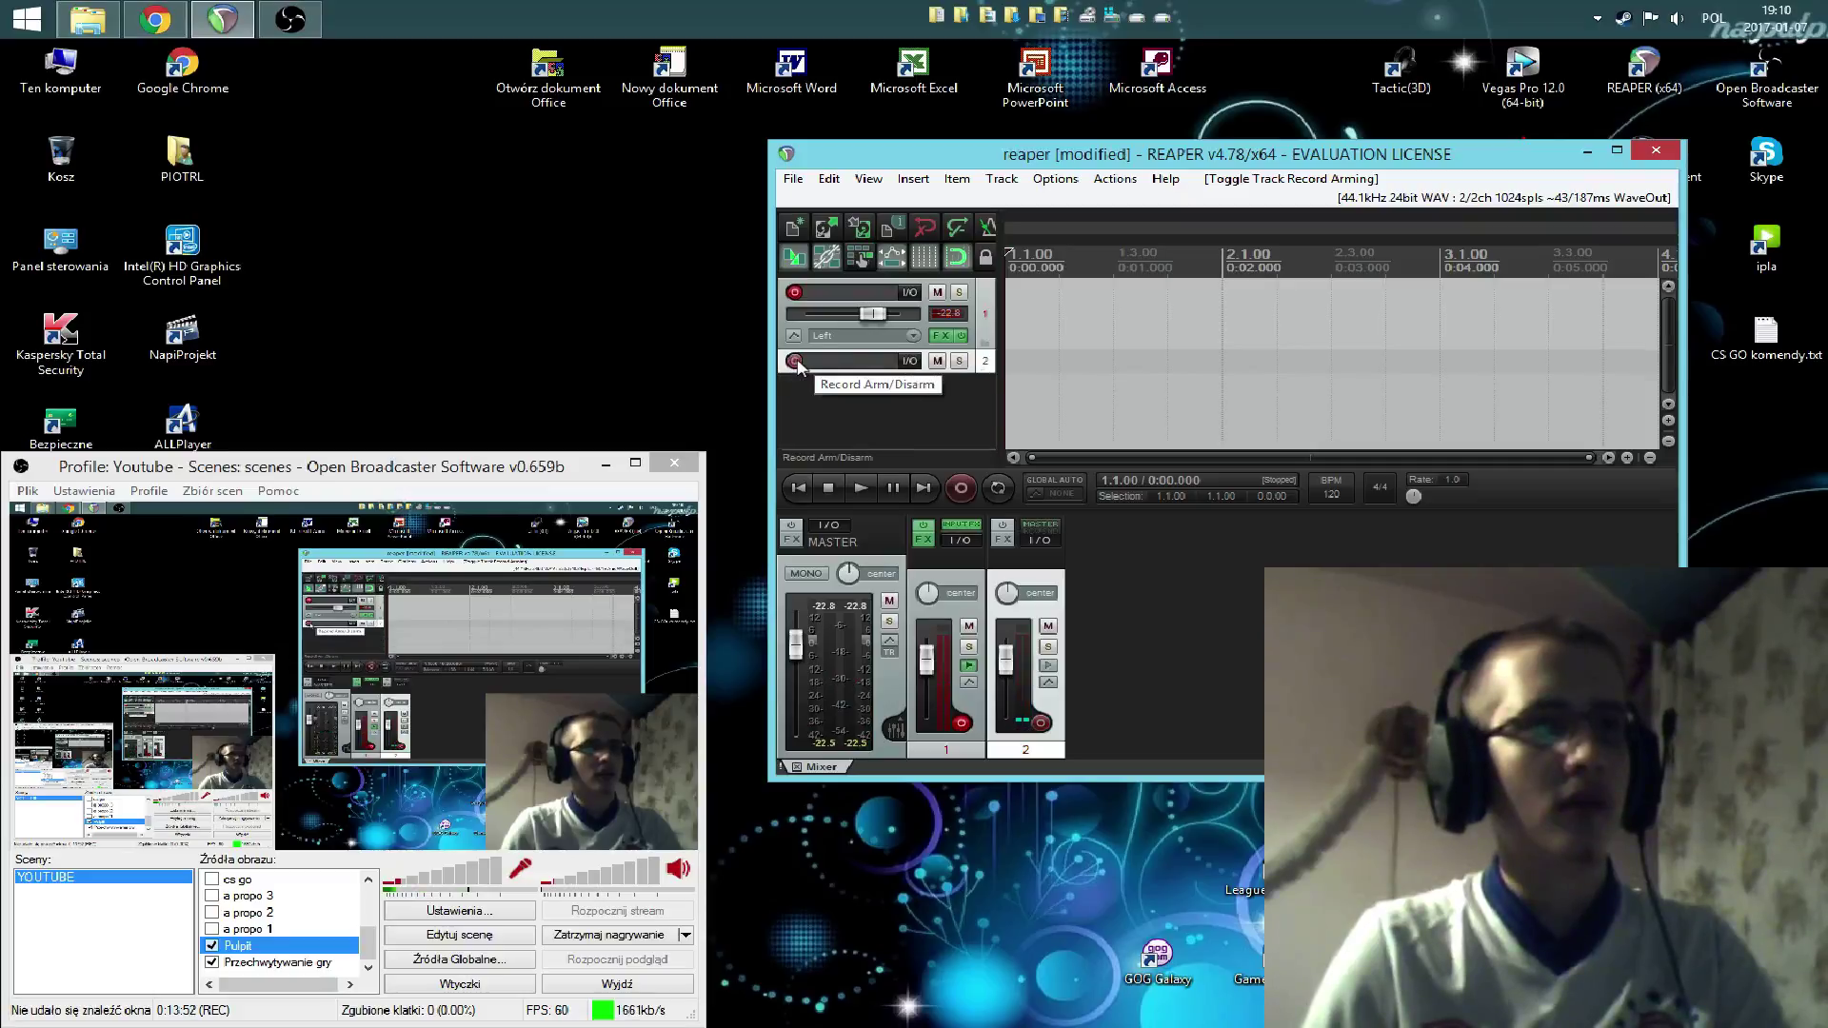
right_click(868, 361)
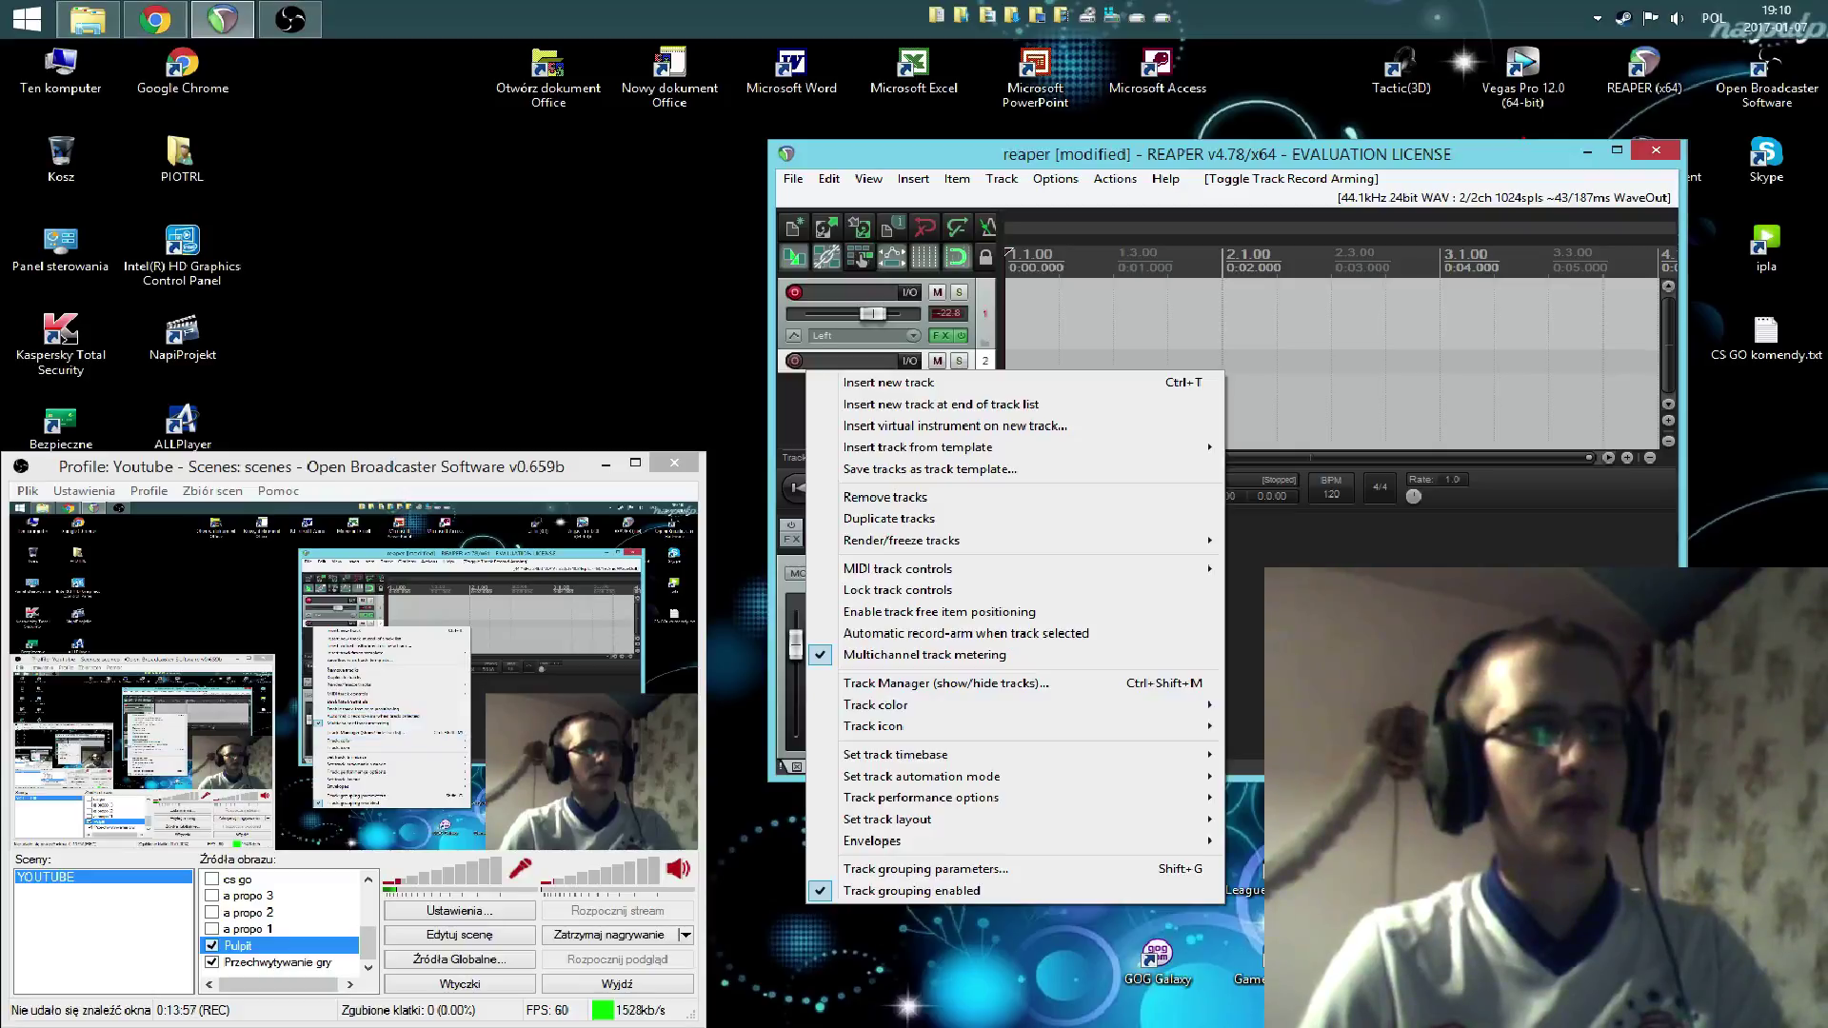
click(1542, 350)
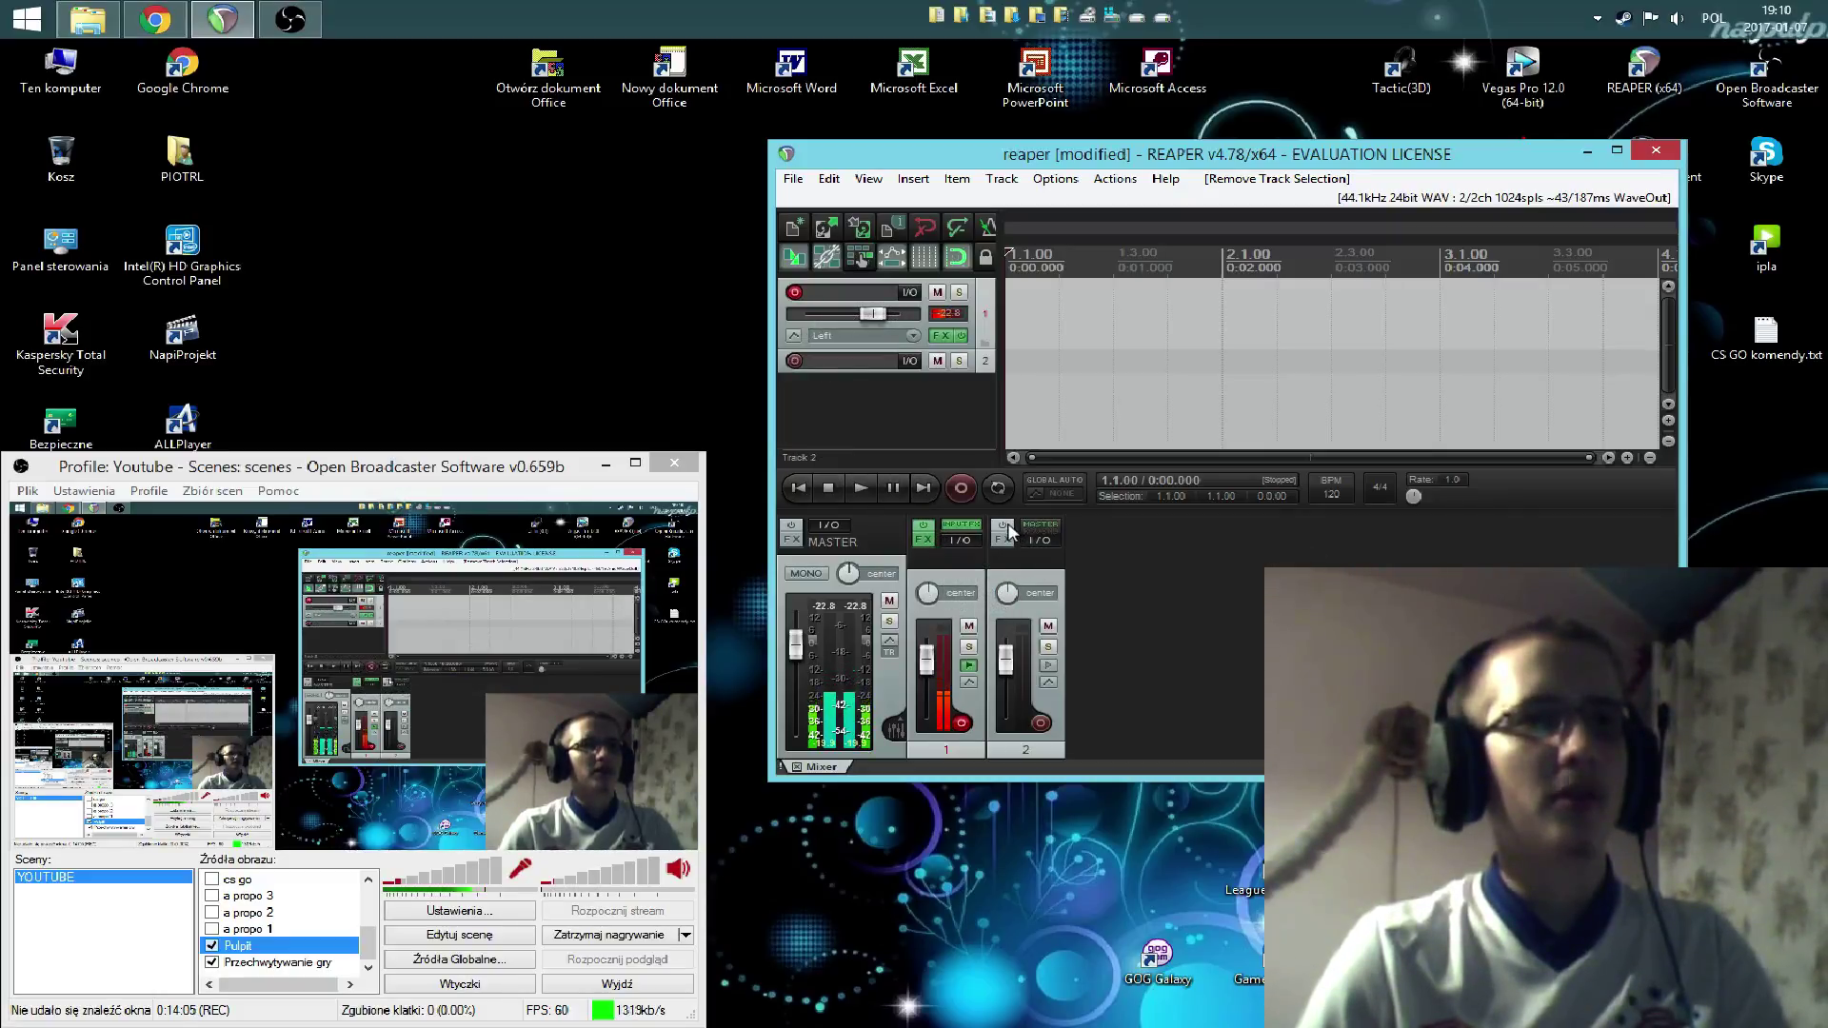
- Open the effects chain of track 1 and list the VST plug-ins available to add
click(923, 539)
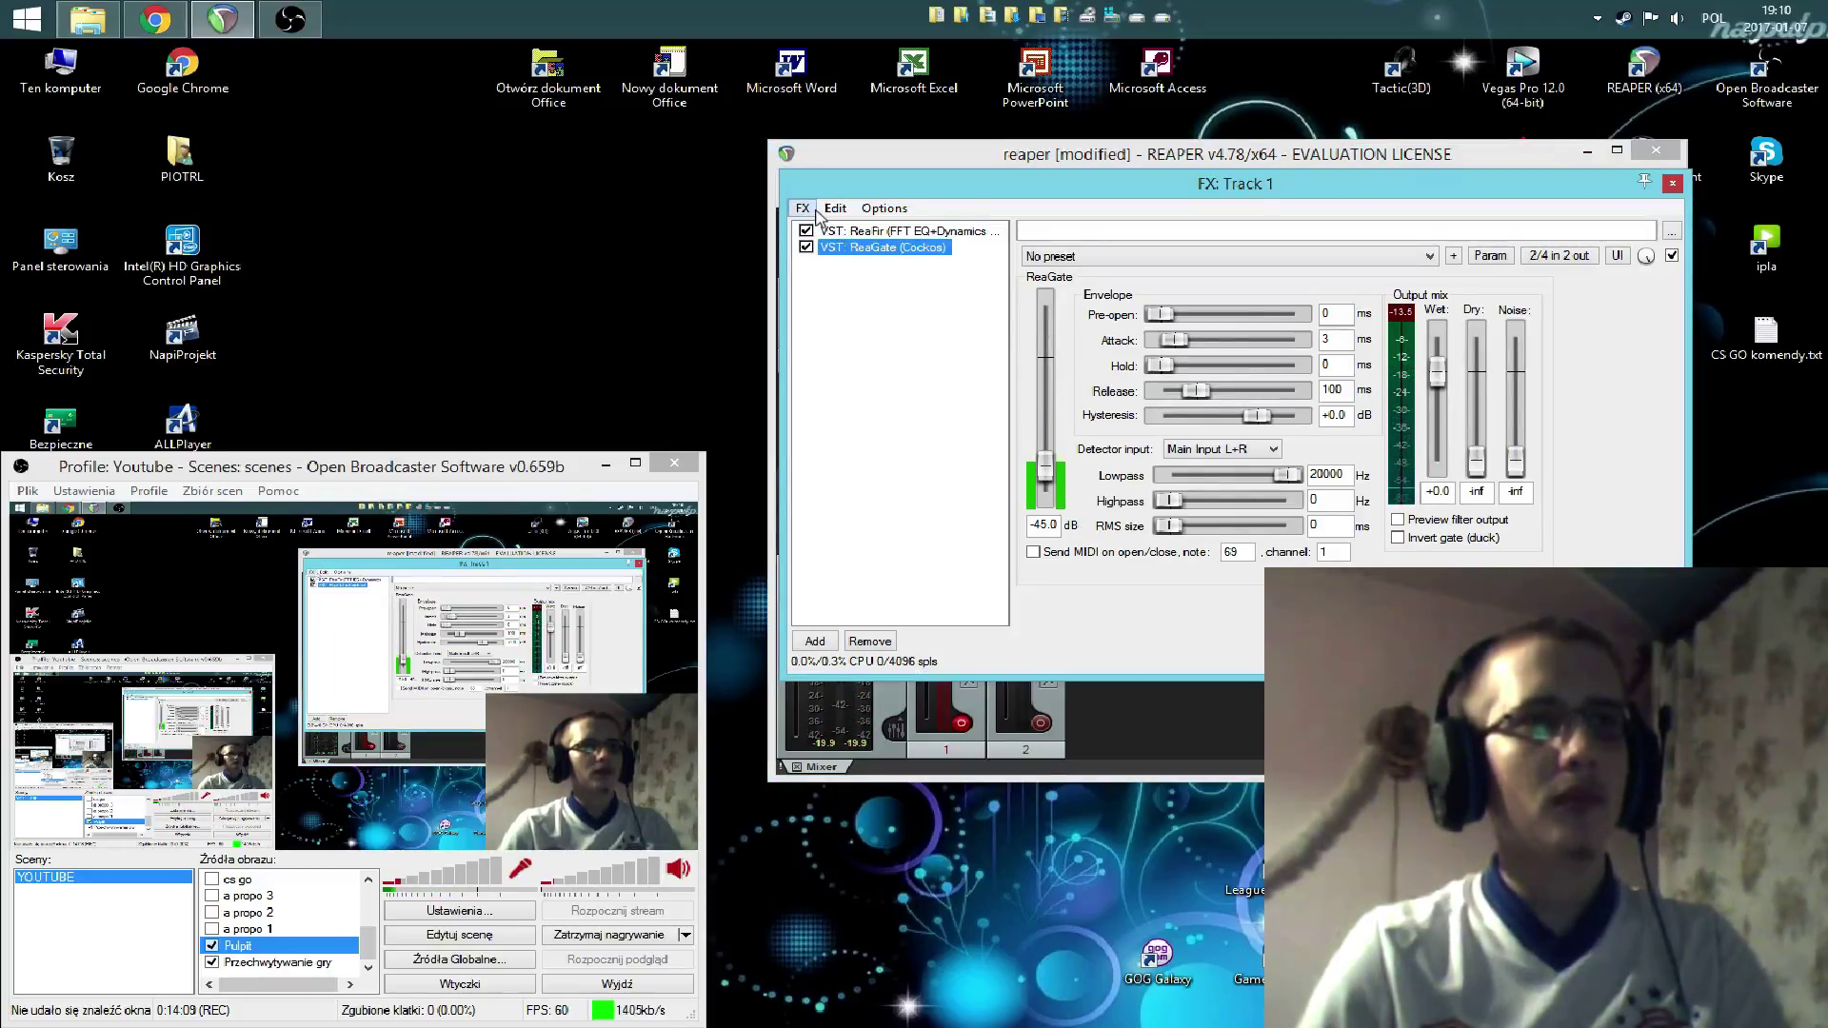
click(814, 642)
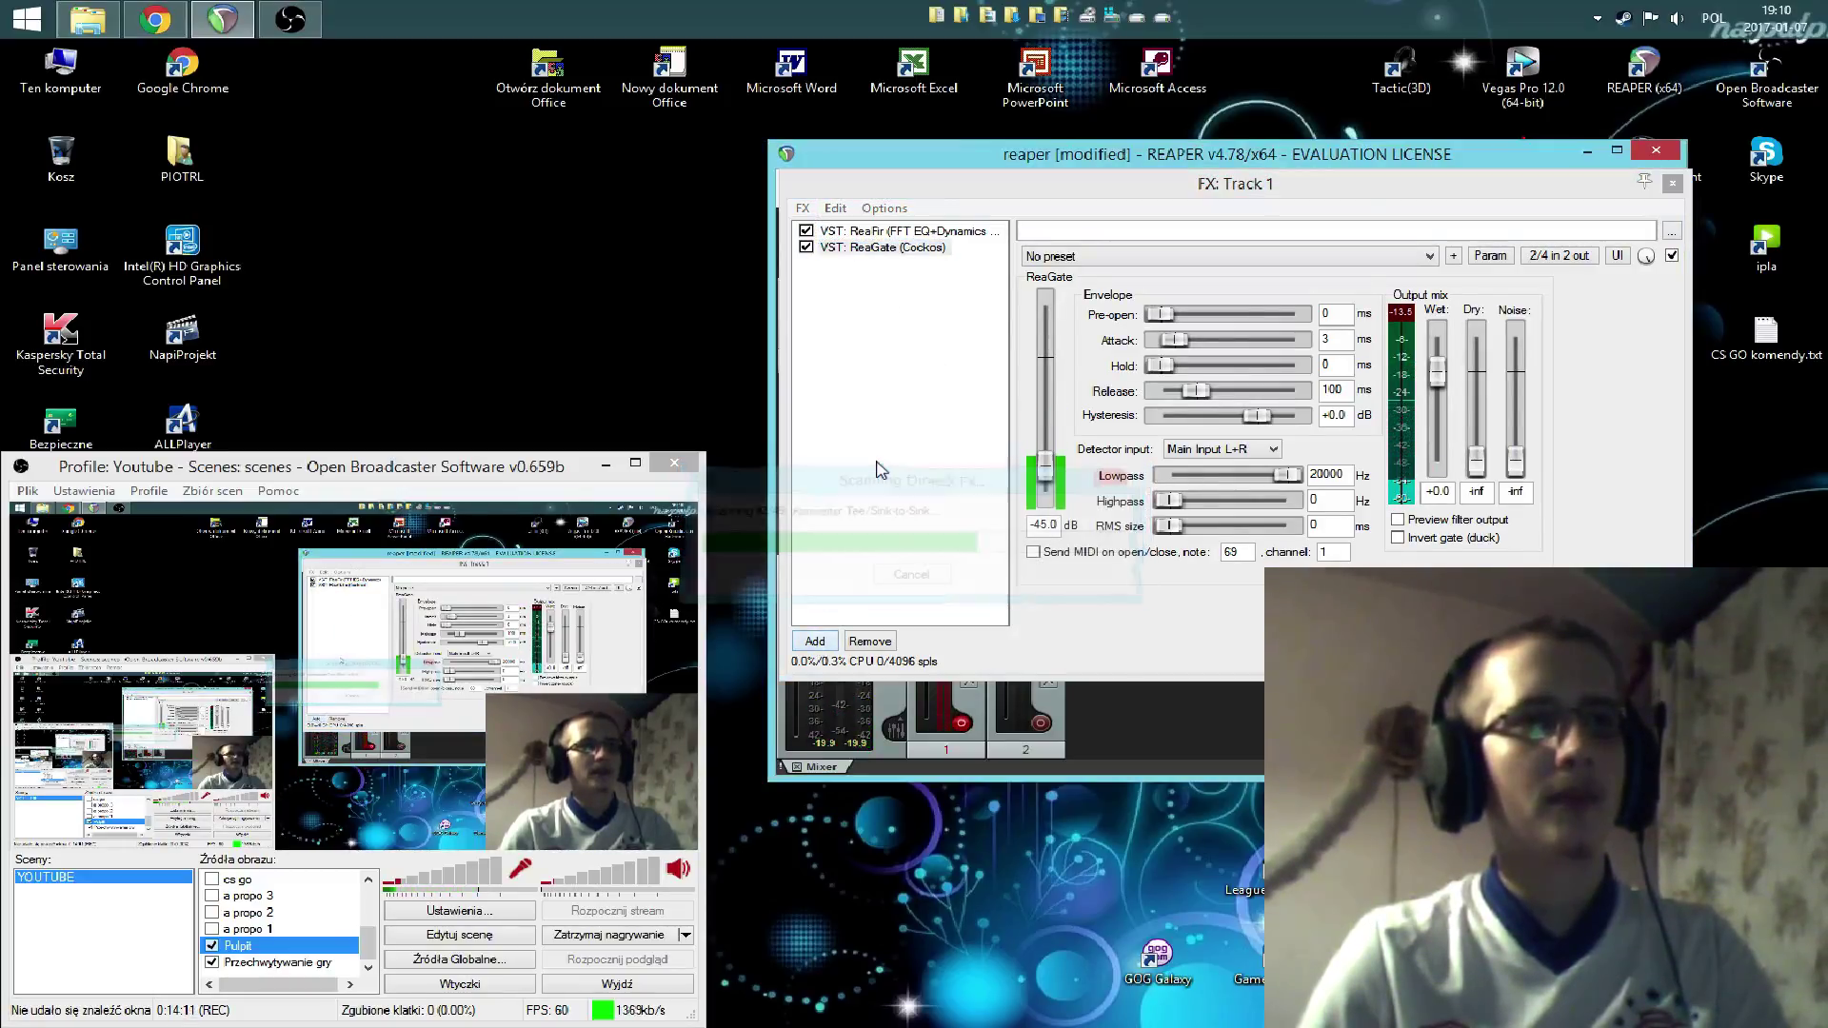
drag(1022, 132, 1038, 420)
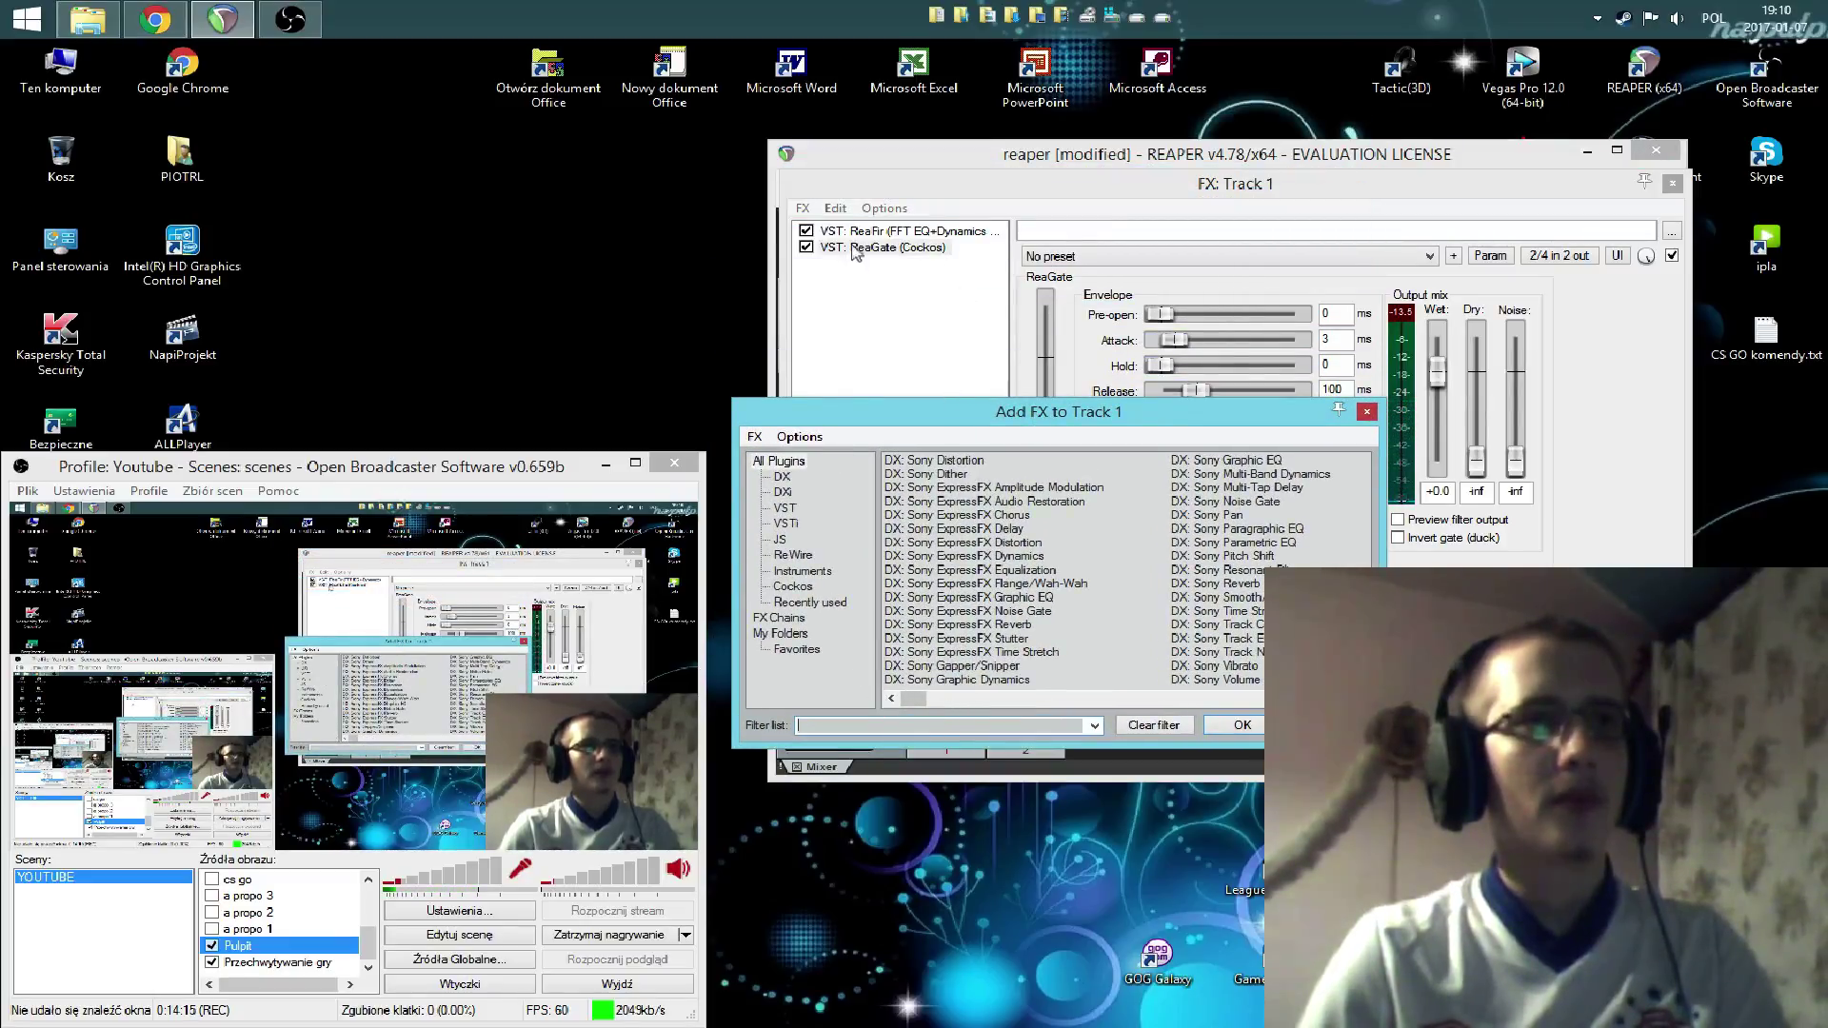
click(784, 508)
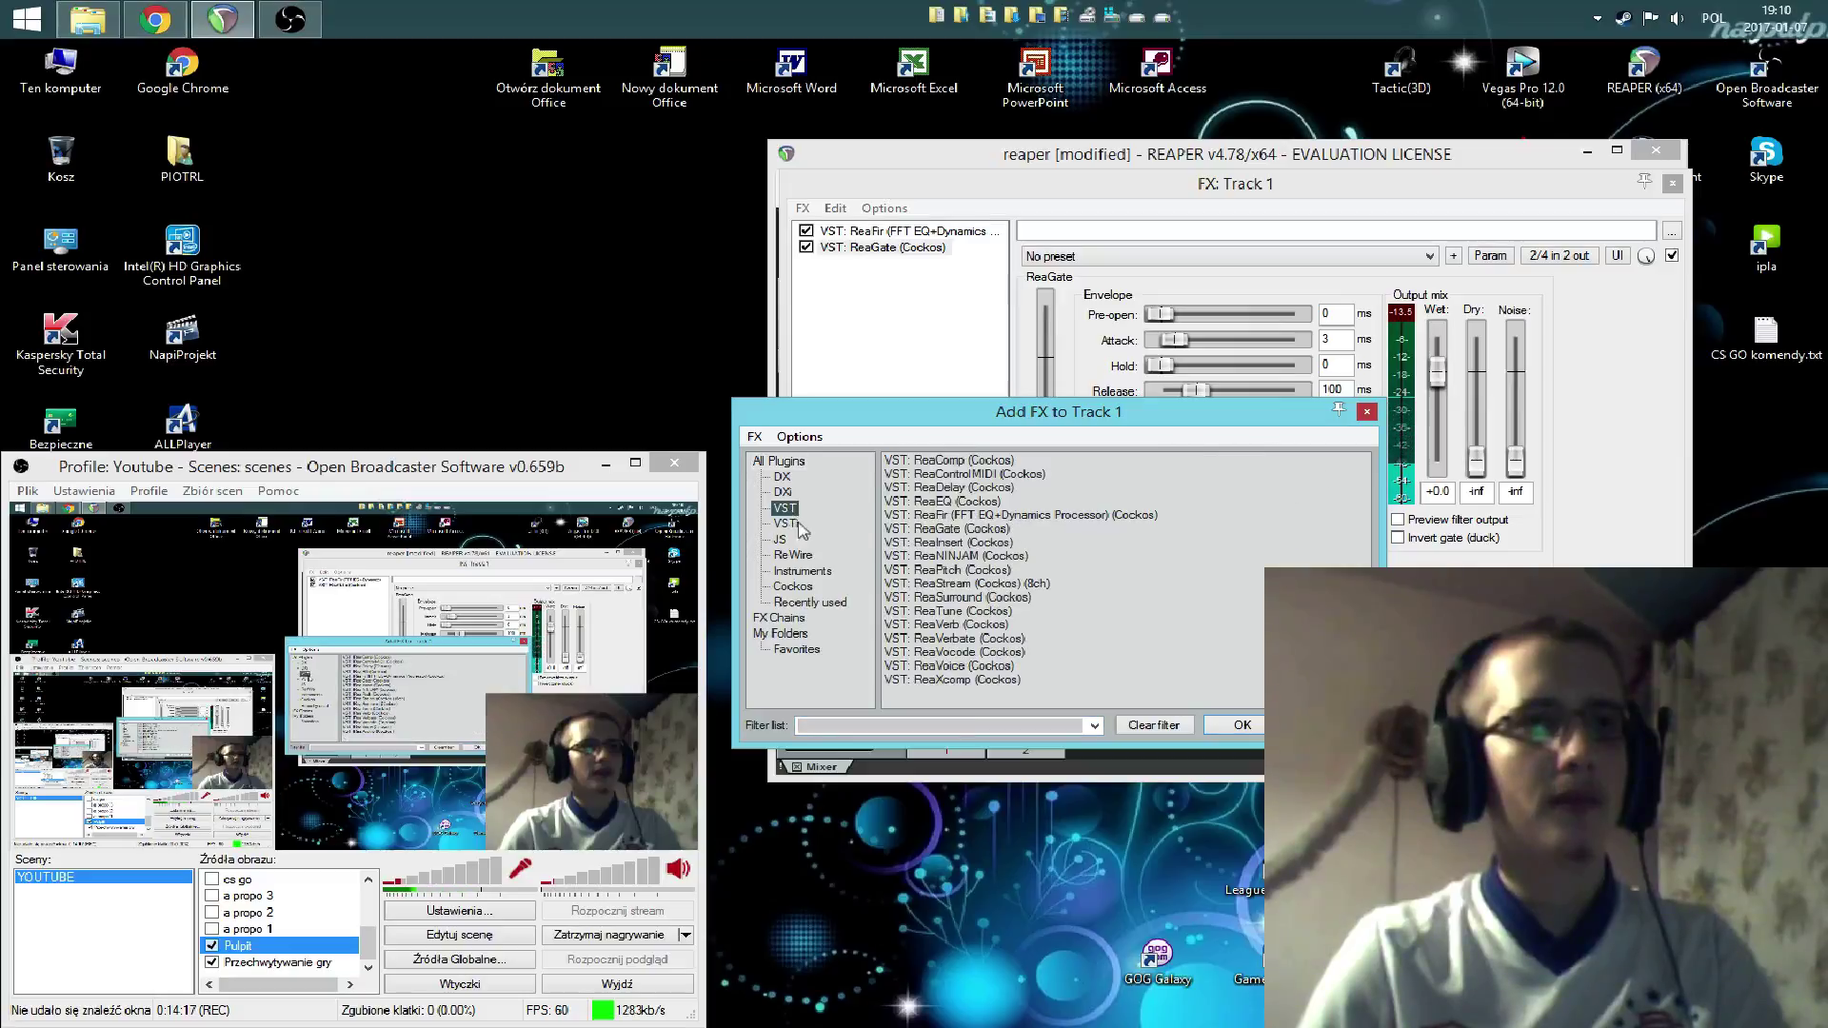
- Search the plug-in list for Reafire across all plug-ins and close the list without adding an effect
text(real)
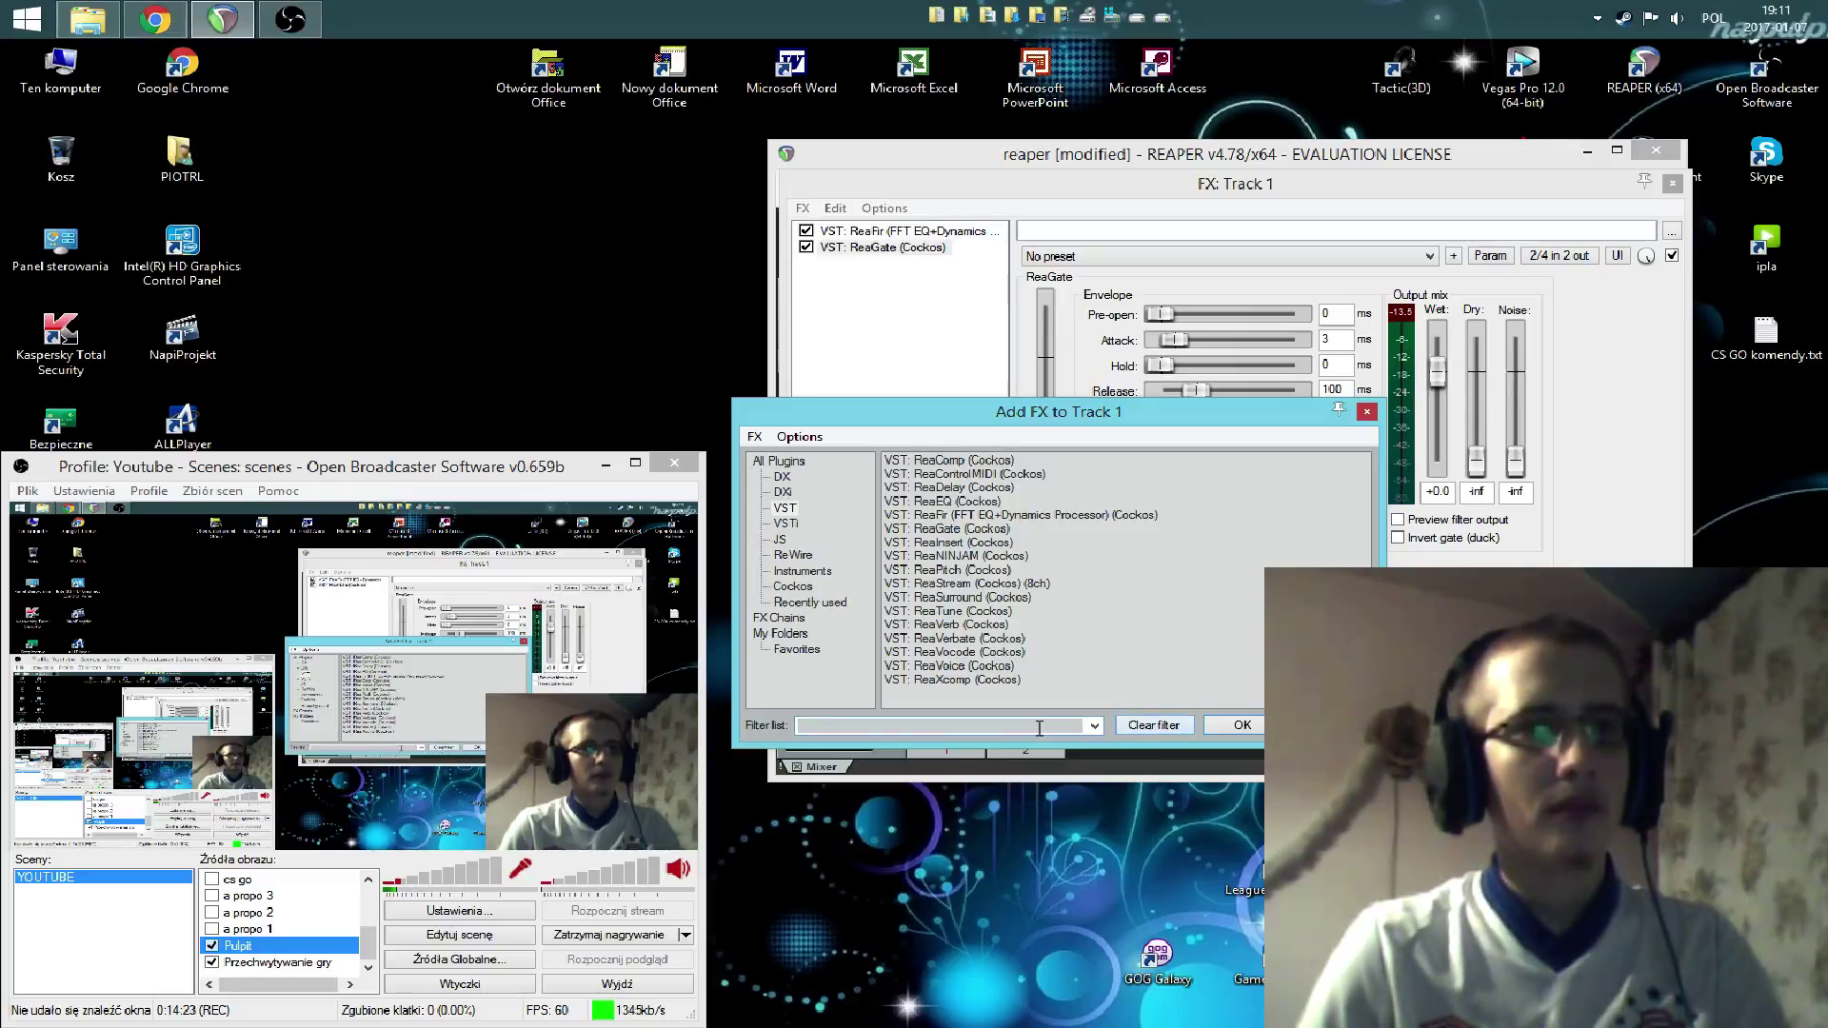
text(rea)
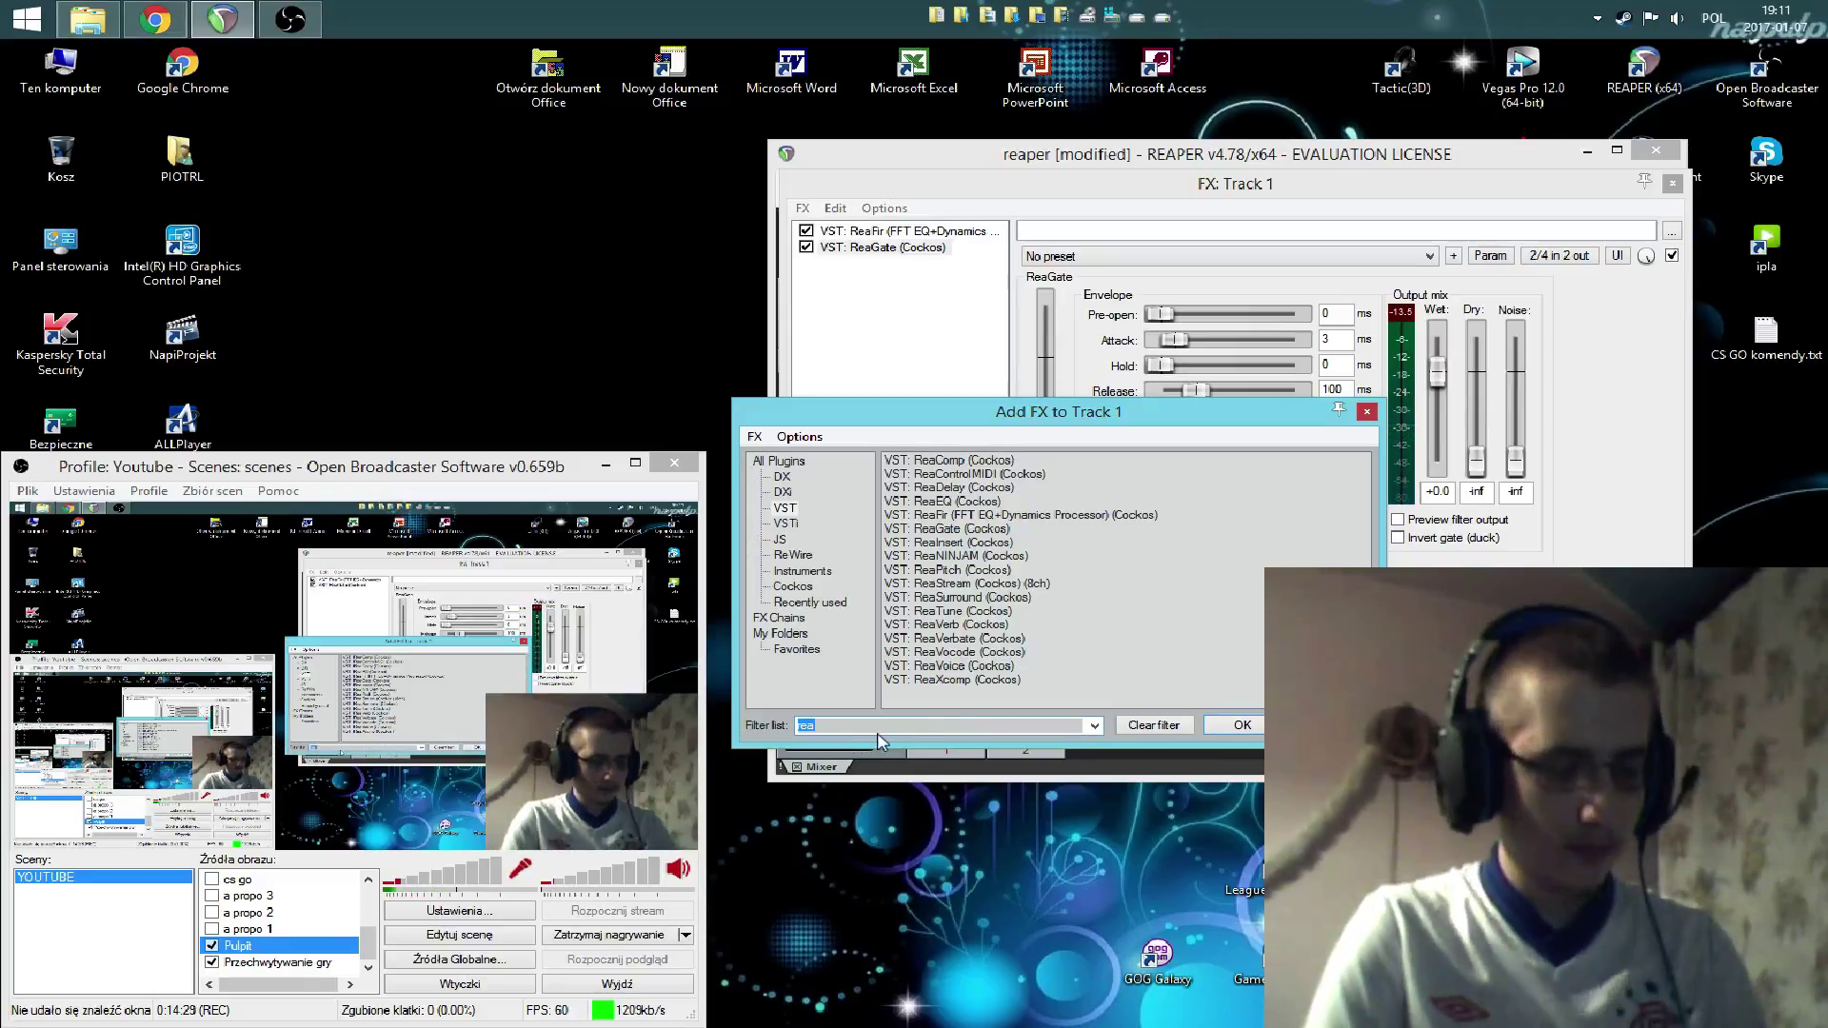
text(Reafire)
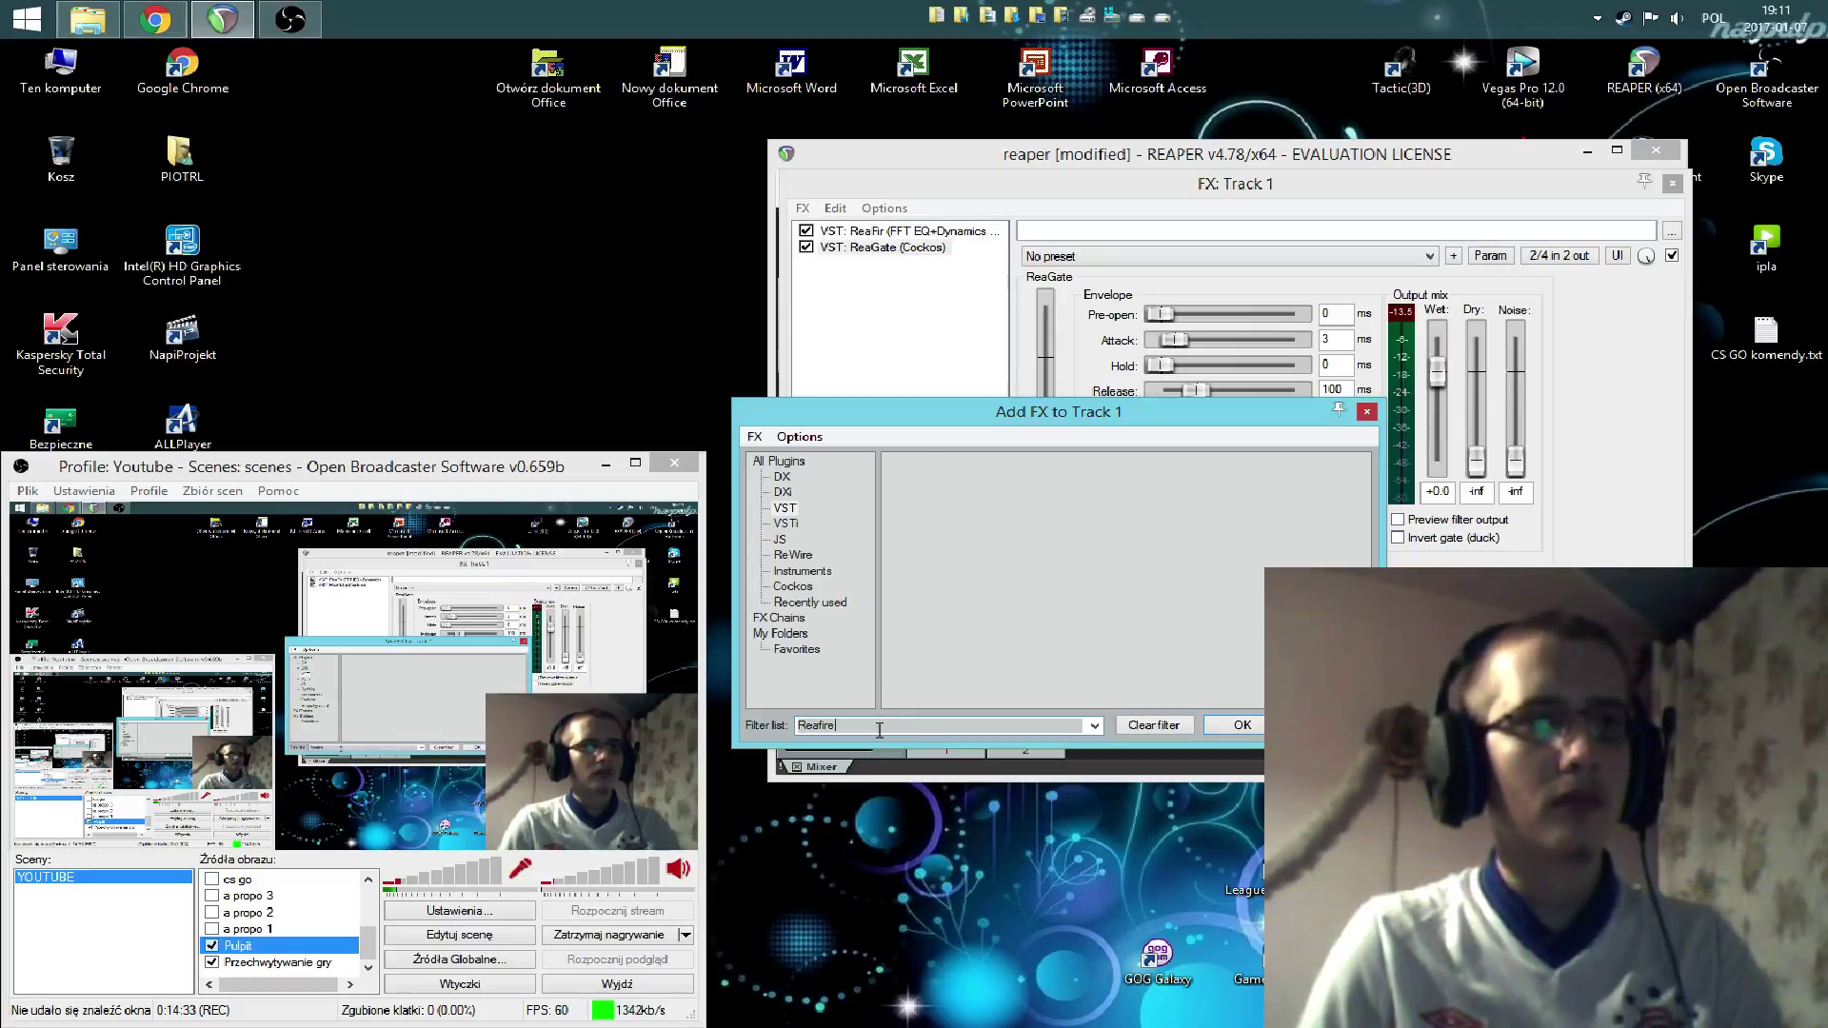
double_click(780, 463)
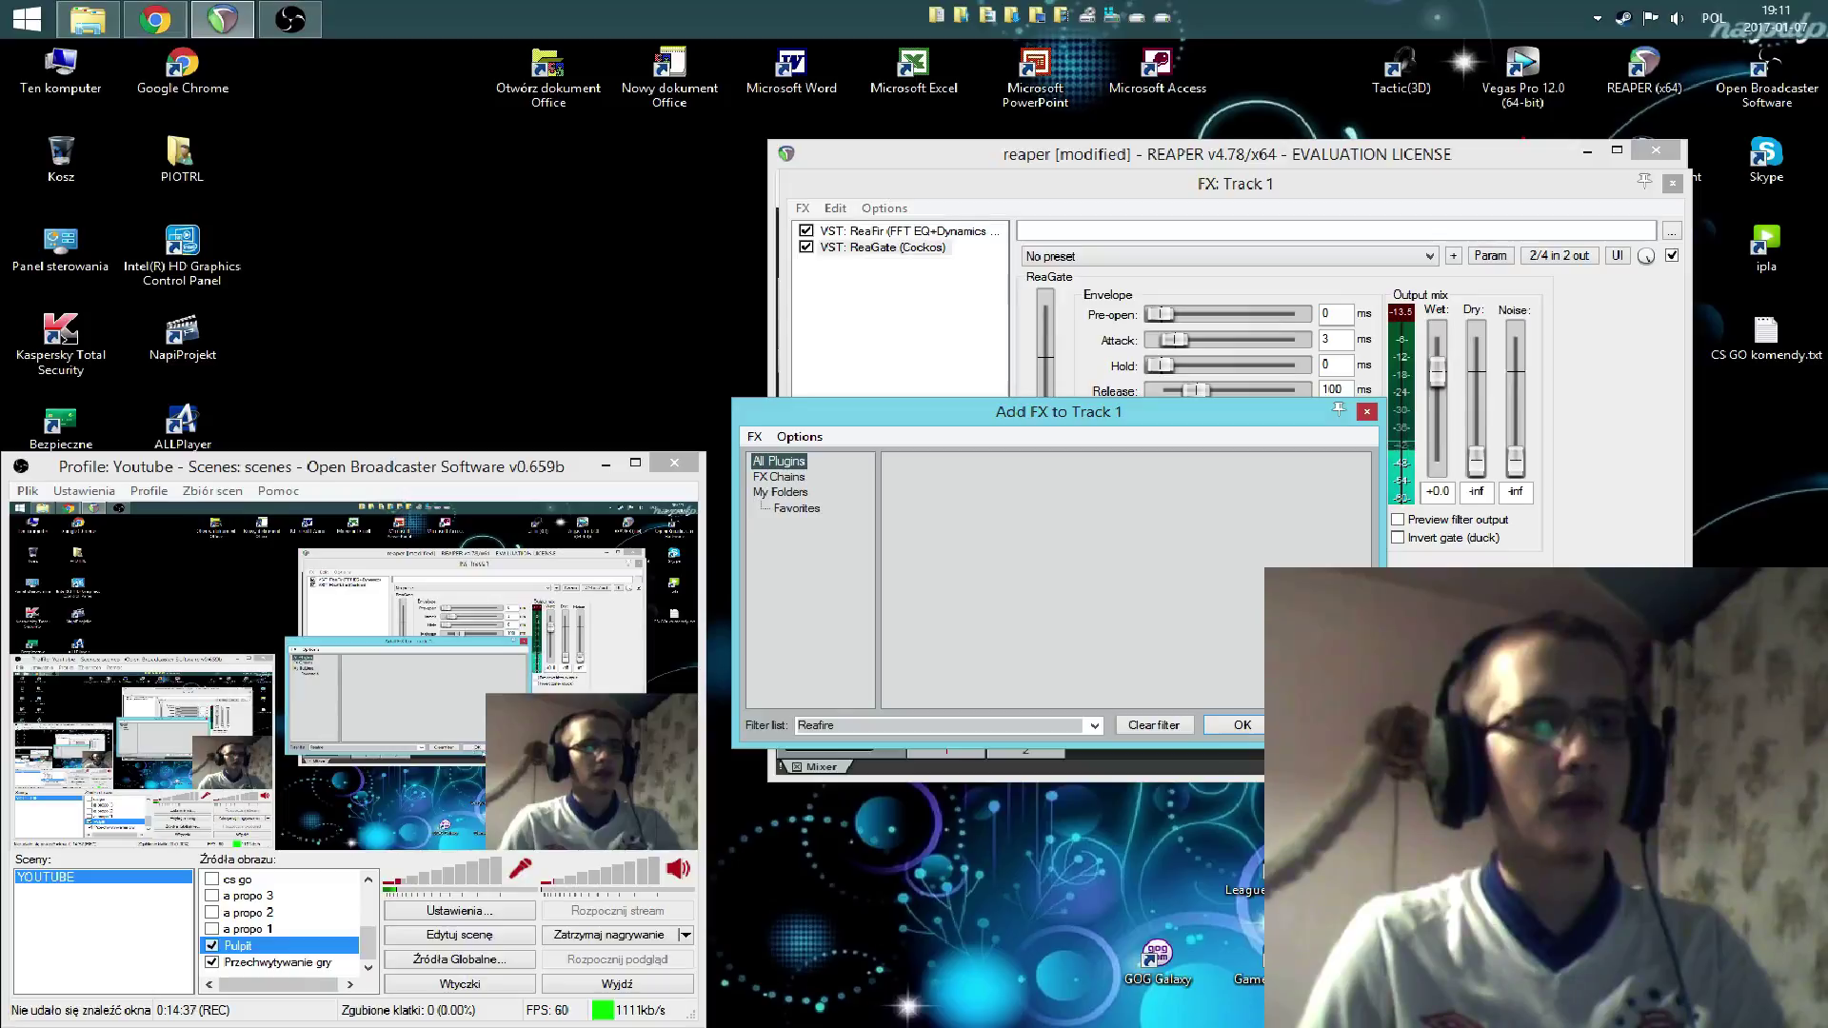
key(Escape)
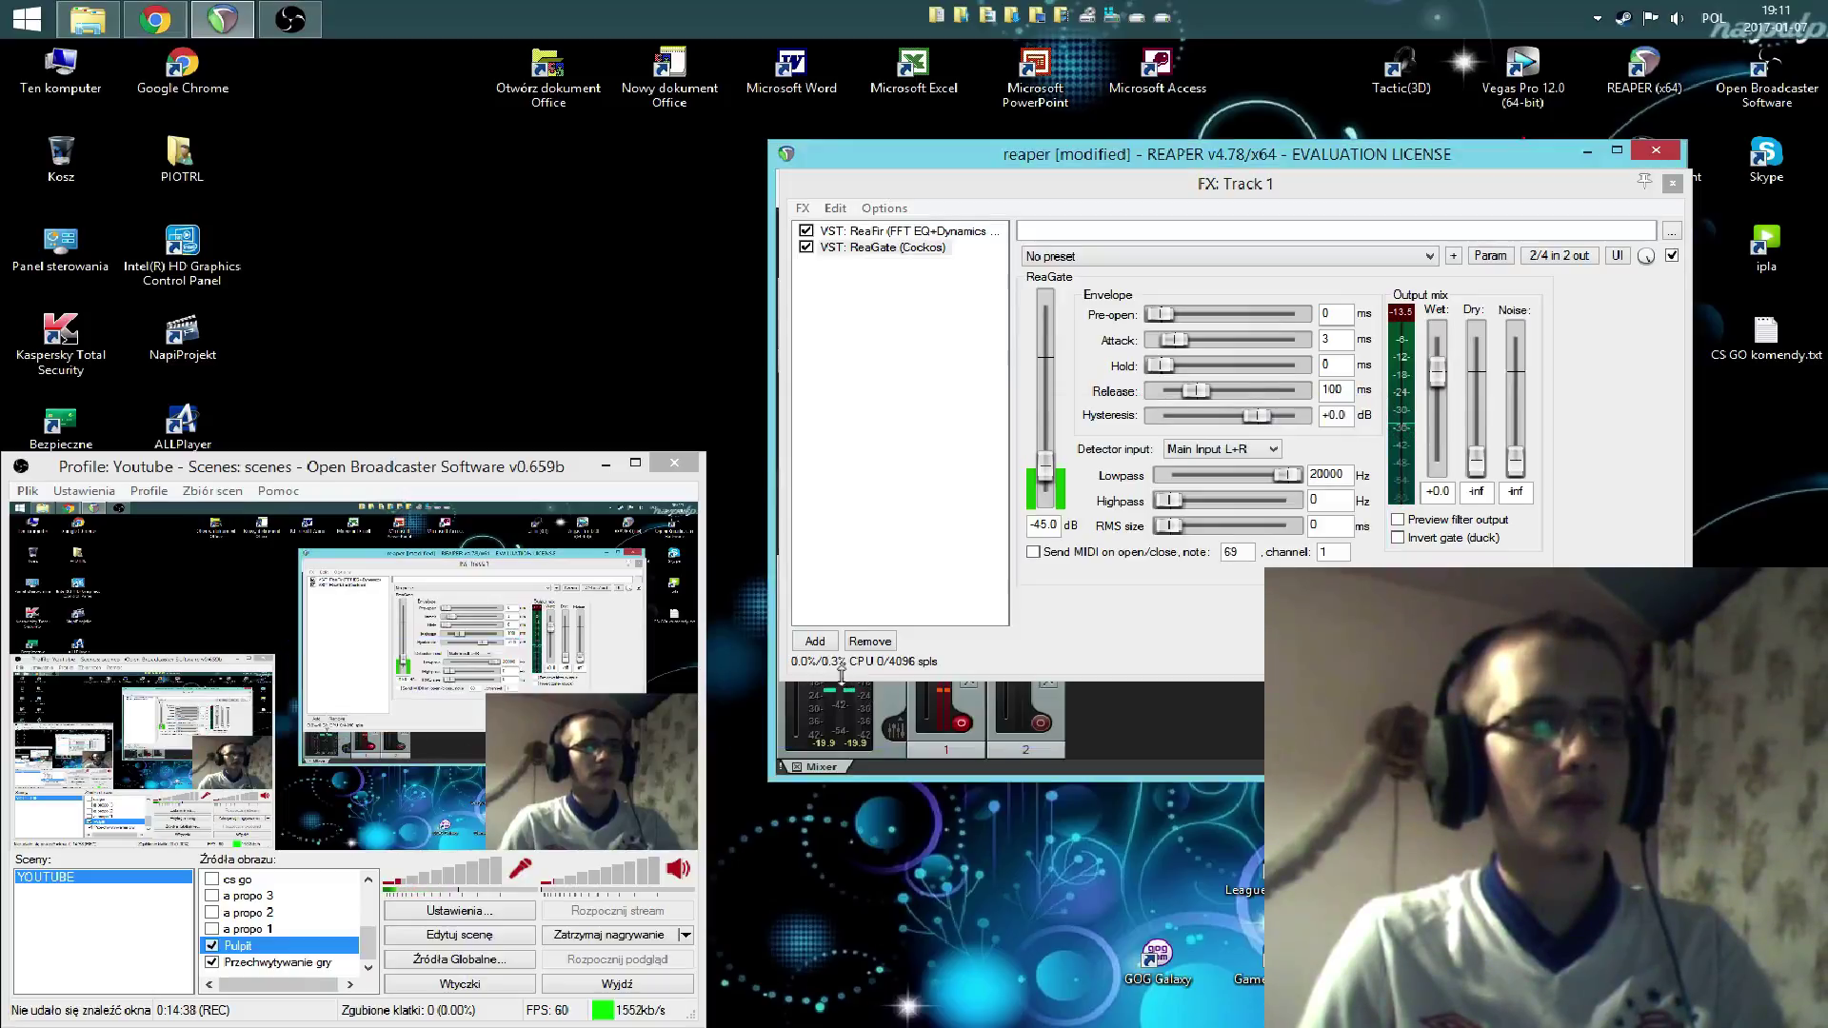
- Clear the filter in the plug-in list for track 1 and display the ReaFir effect's settings
click(890, 232)
click(890, 248)
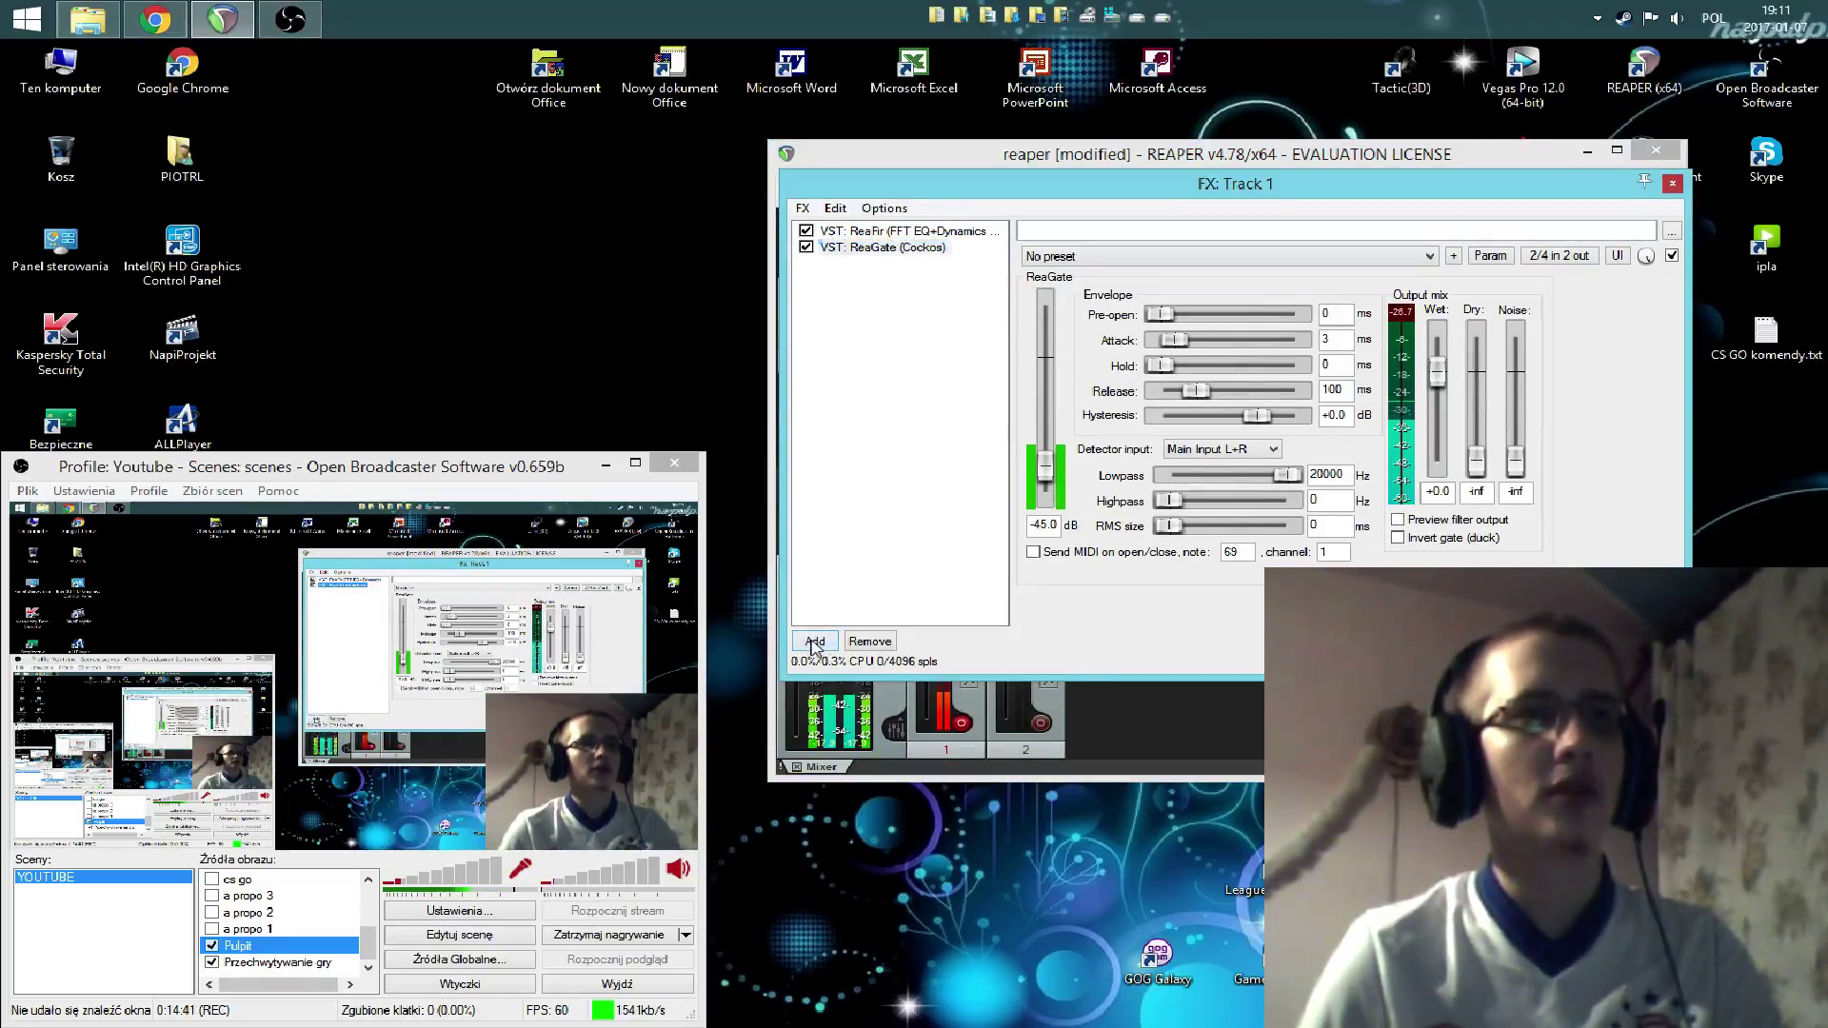
click(814, 641)
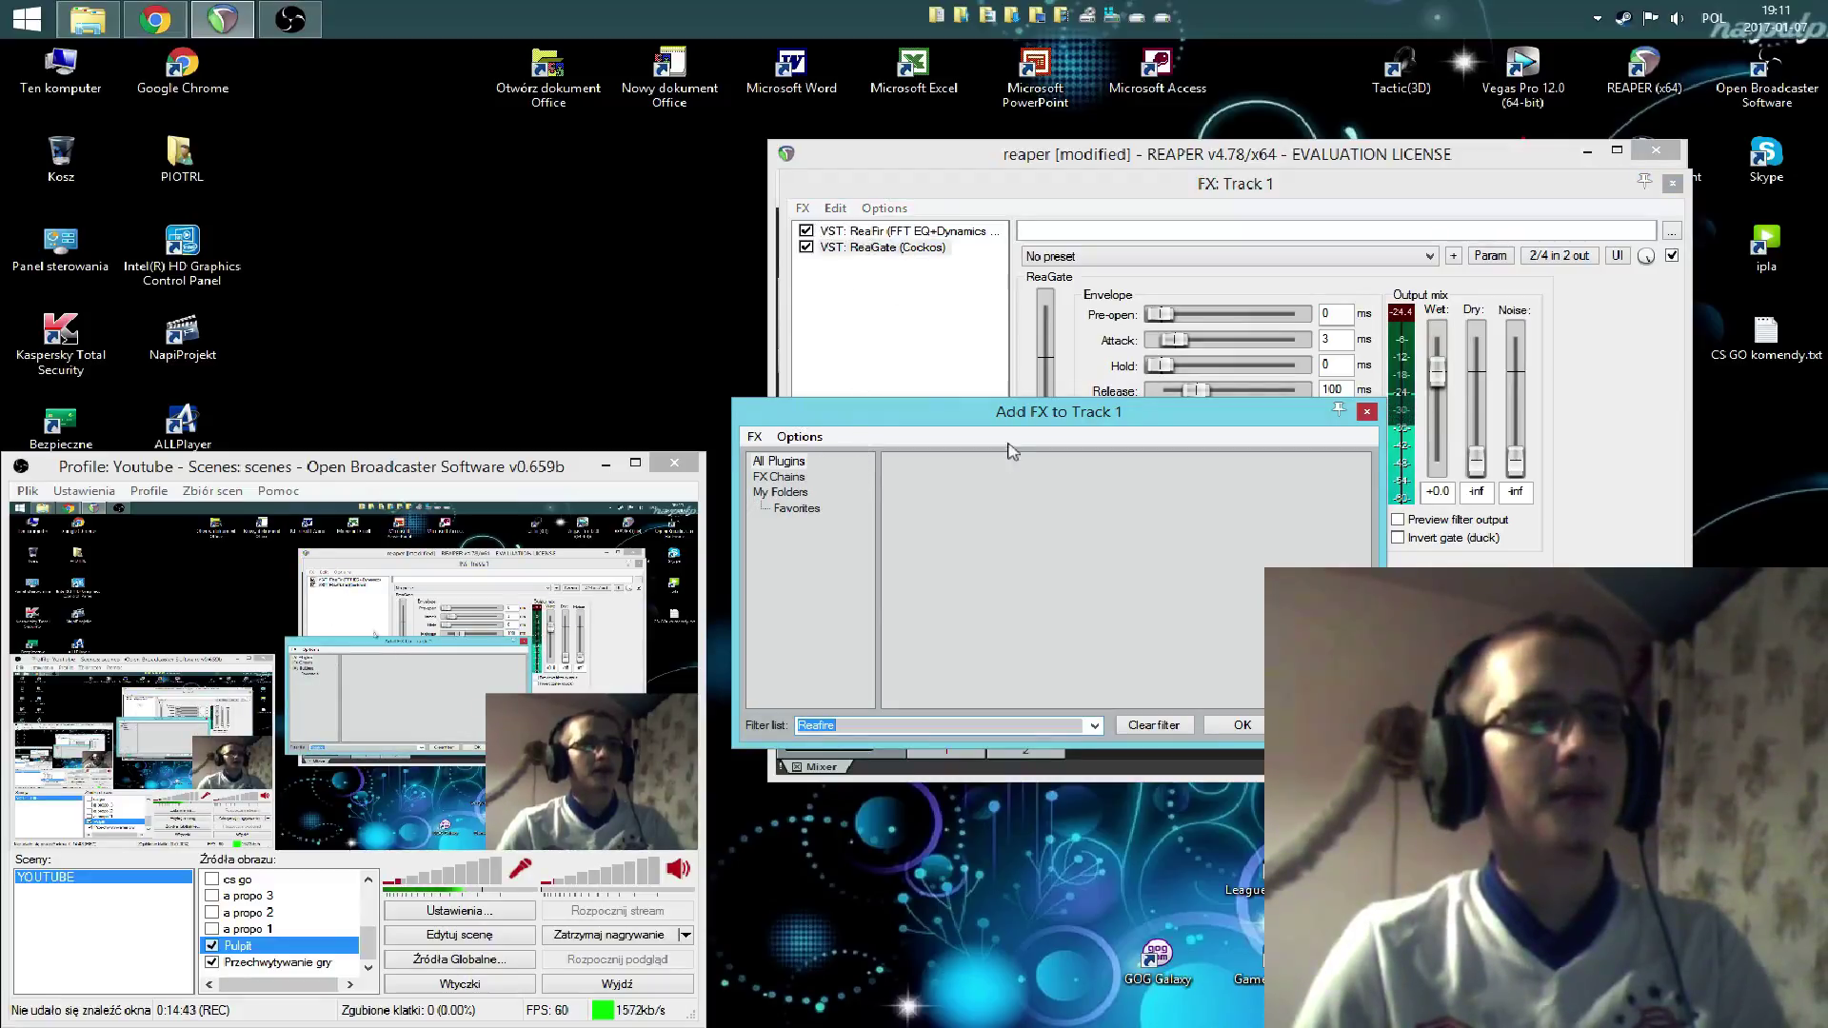
click(1151, 725)
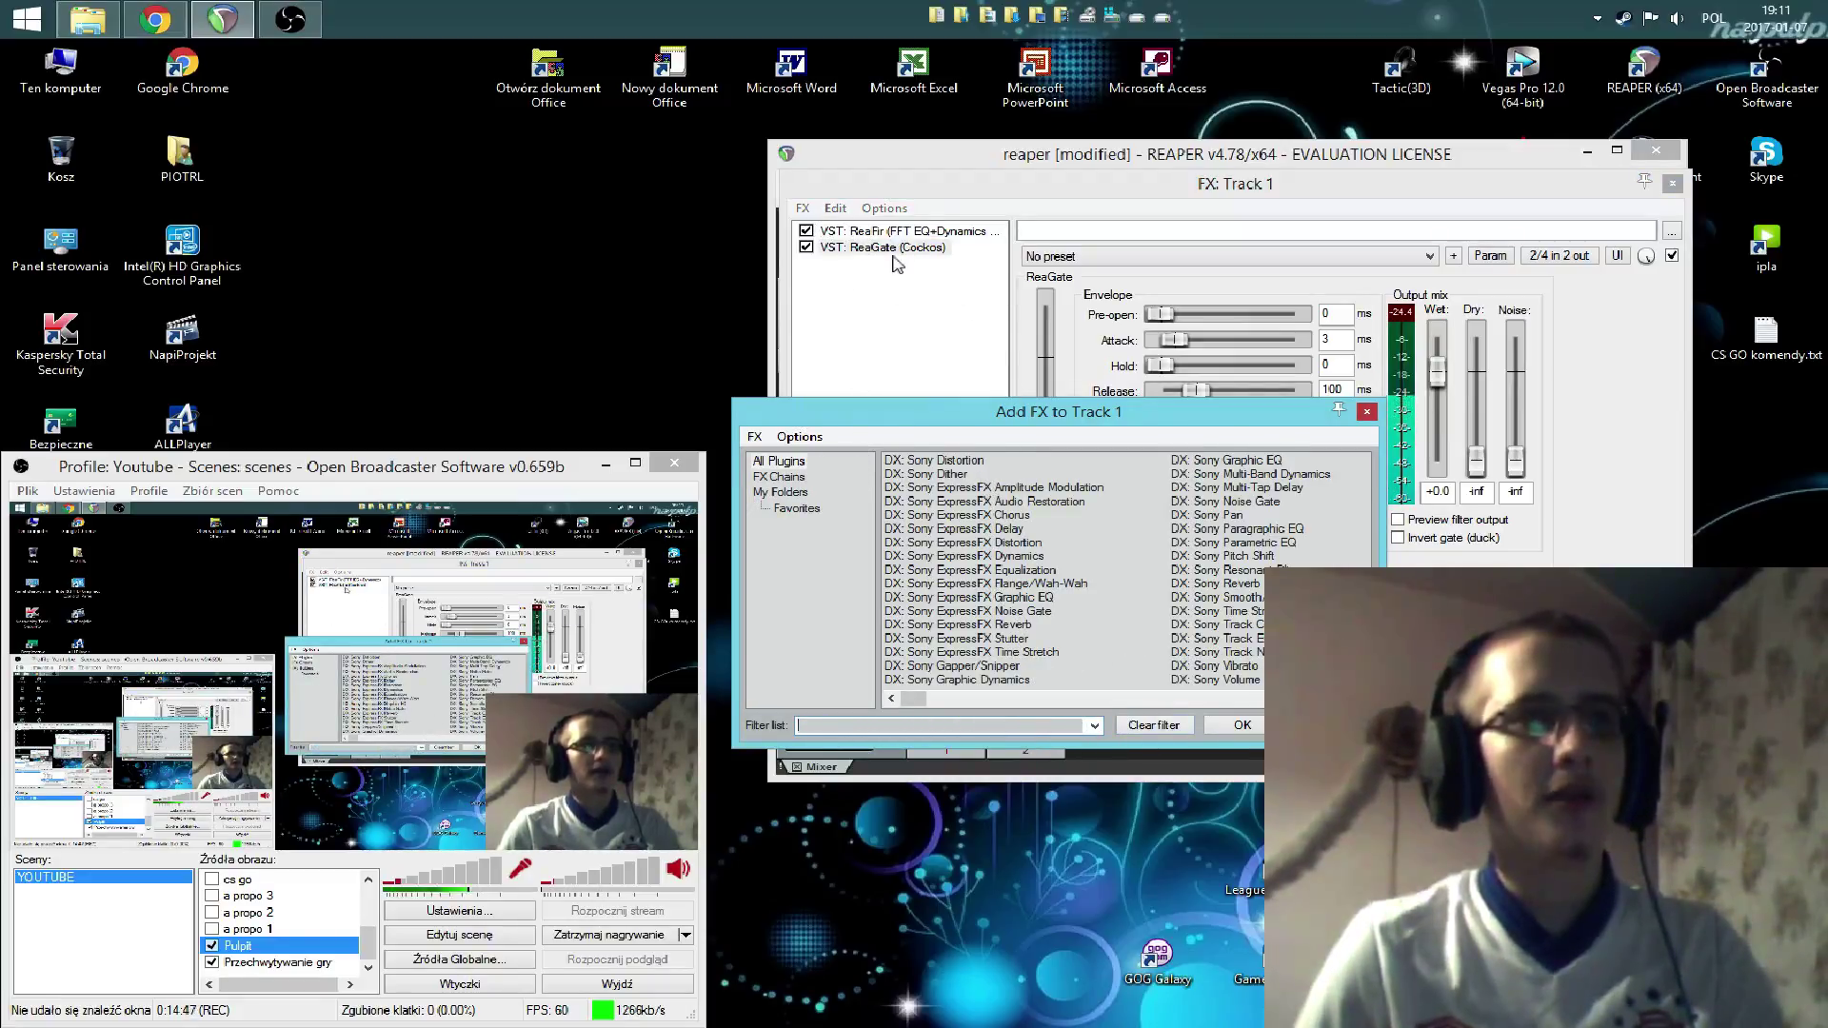
click(865, 231)
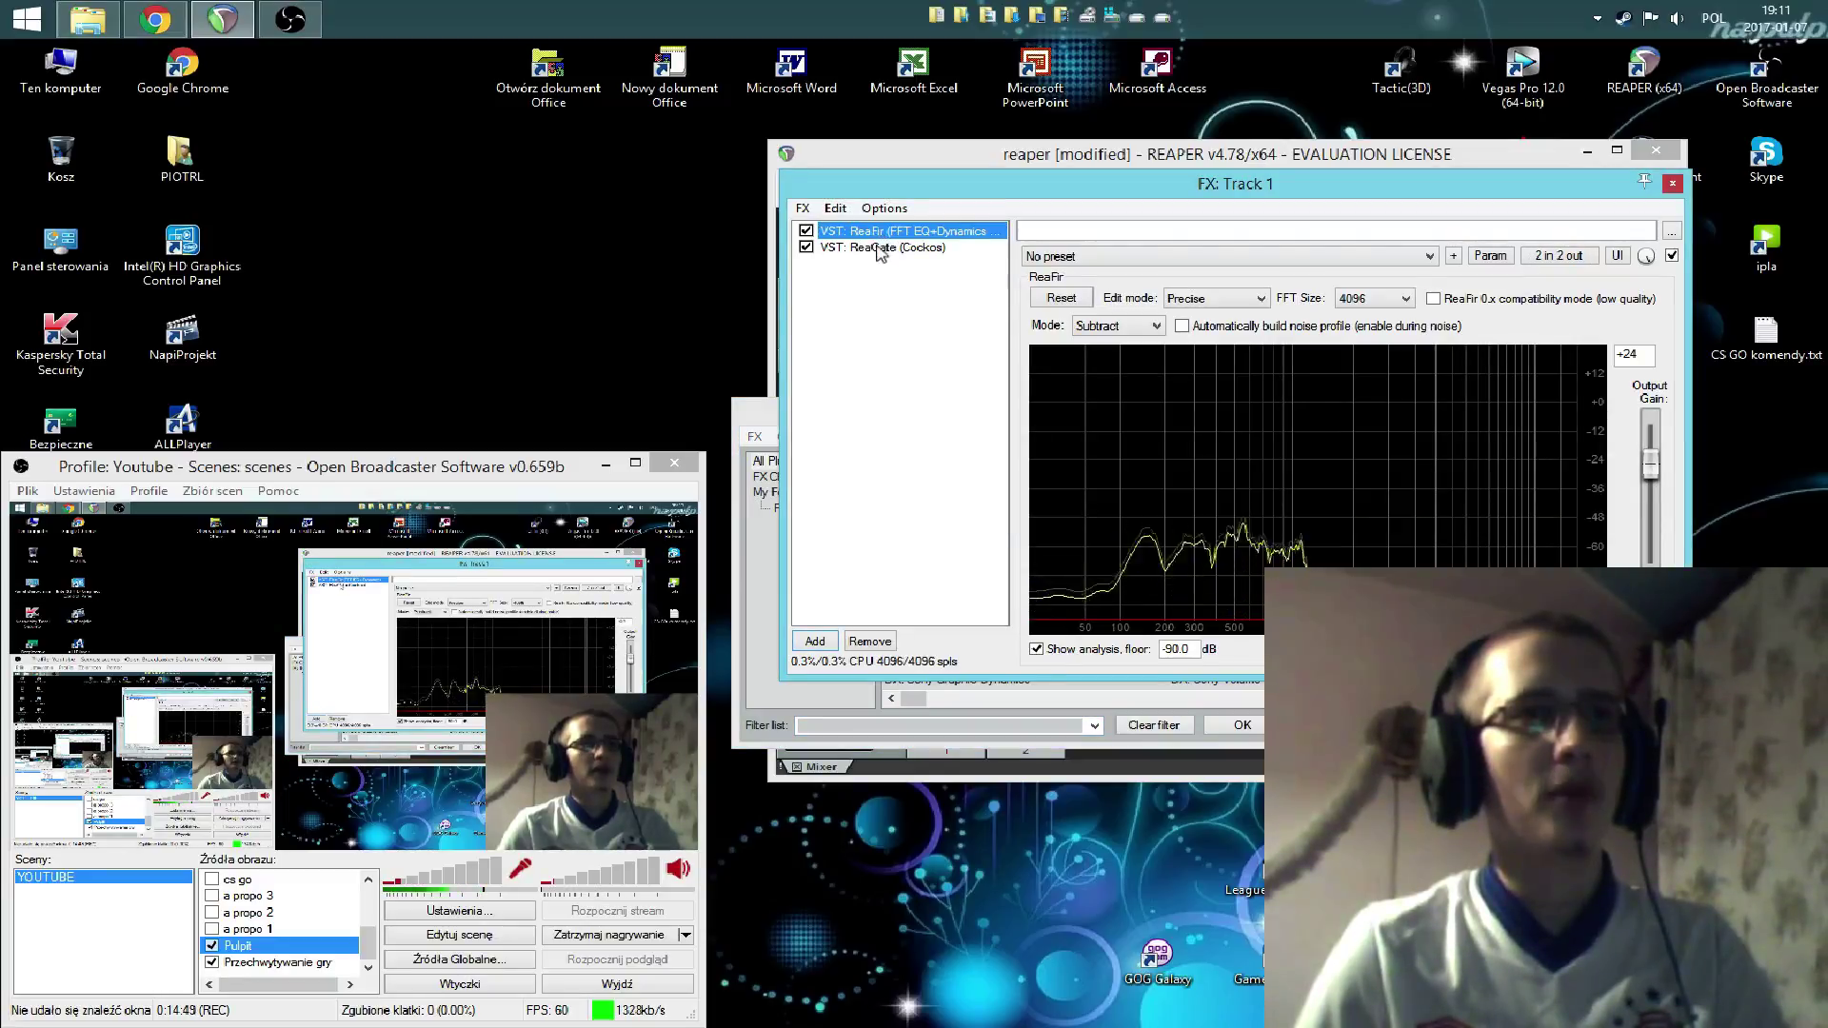
- Show the ReaGate effect's settings on track 1 and dismiss the plug-in list without adding another effect
click(881, 247)
click(804, 709)
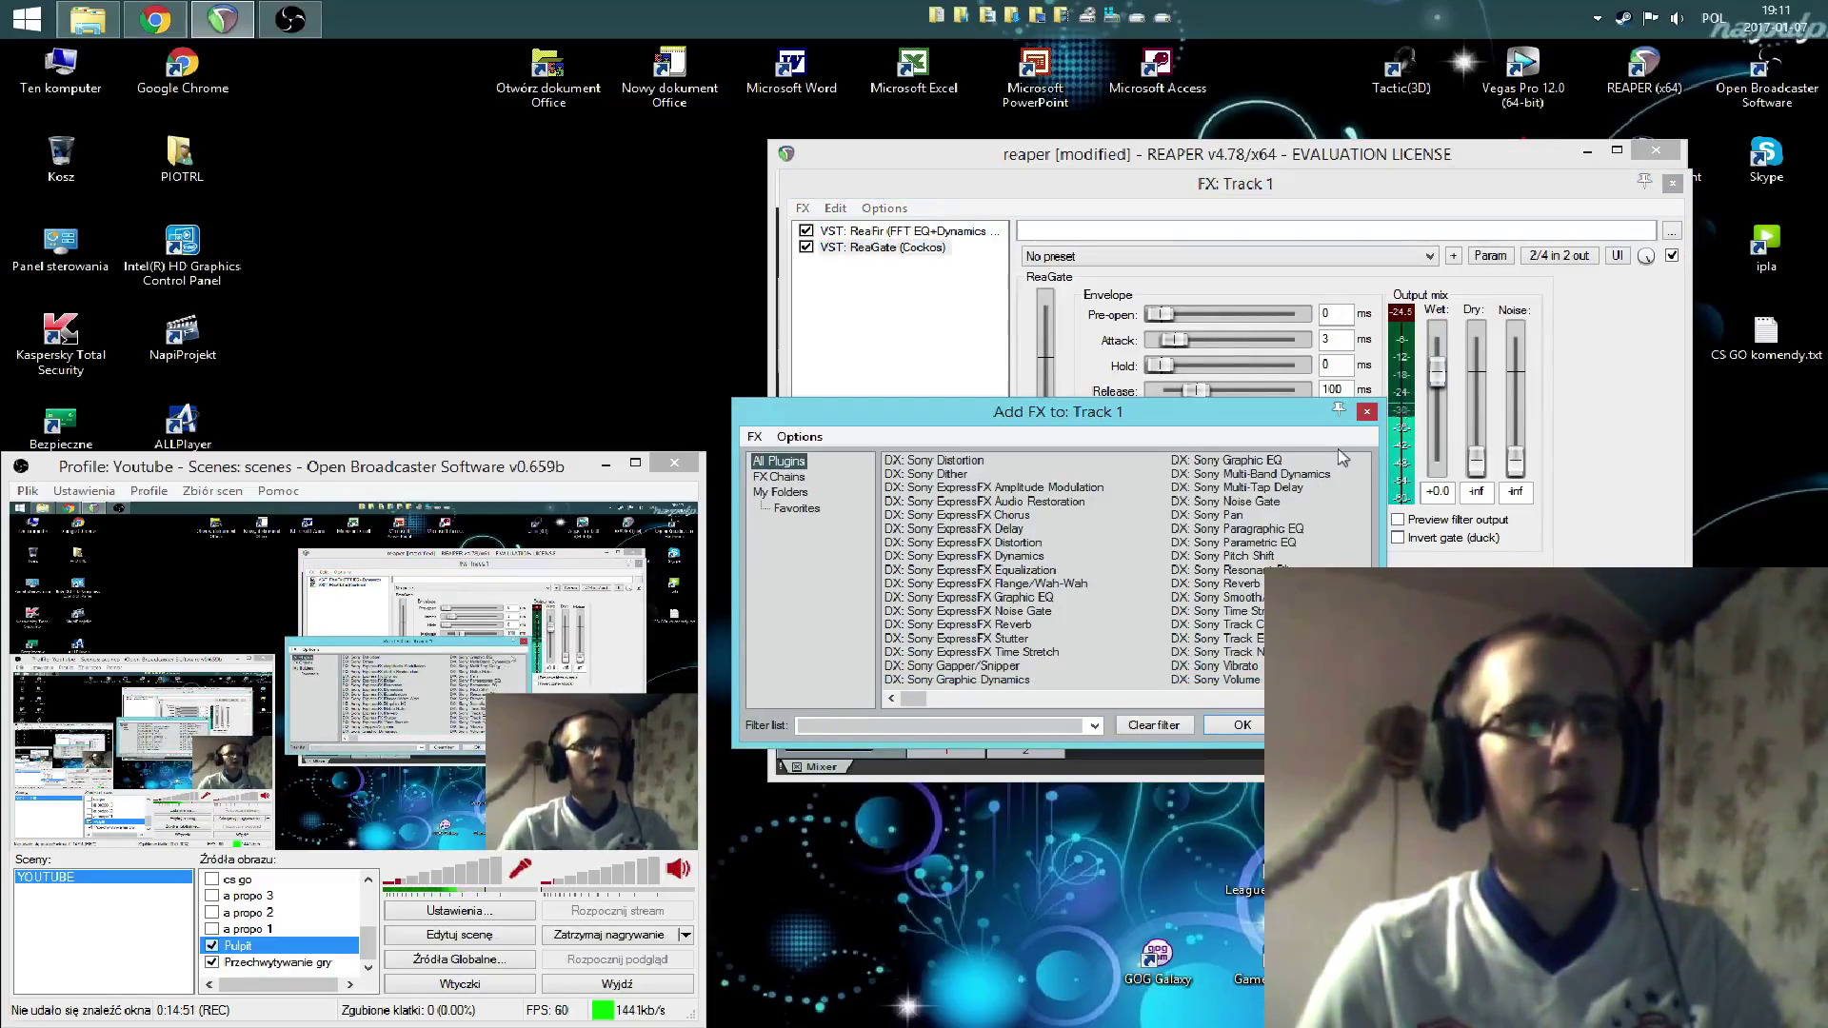
click(1367, 413)
- Return to the ReaFir effect and examine its edit mode, processing modes and automatic noise profile option, keeping Subtract mode
click(885, 233)
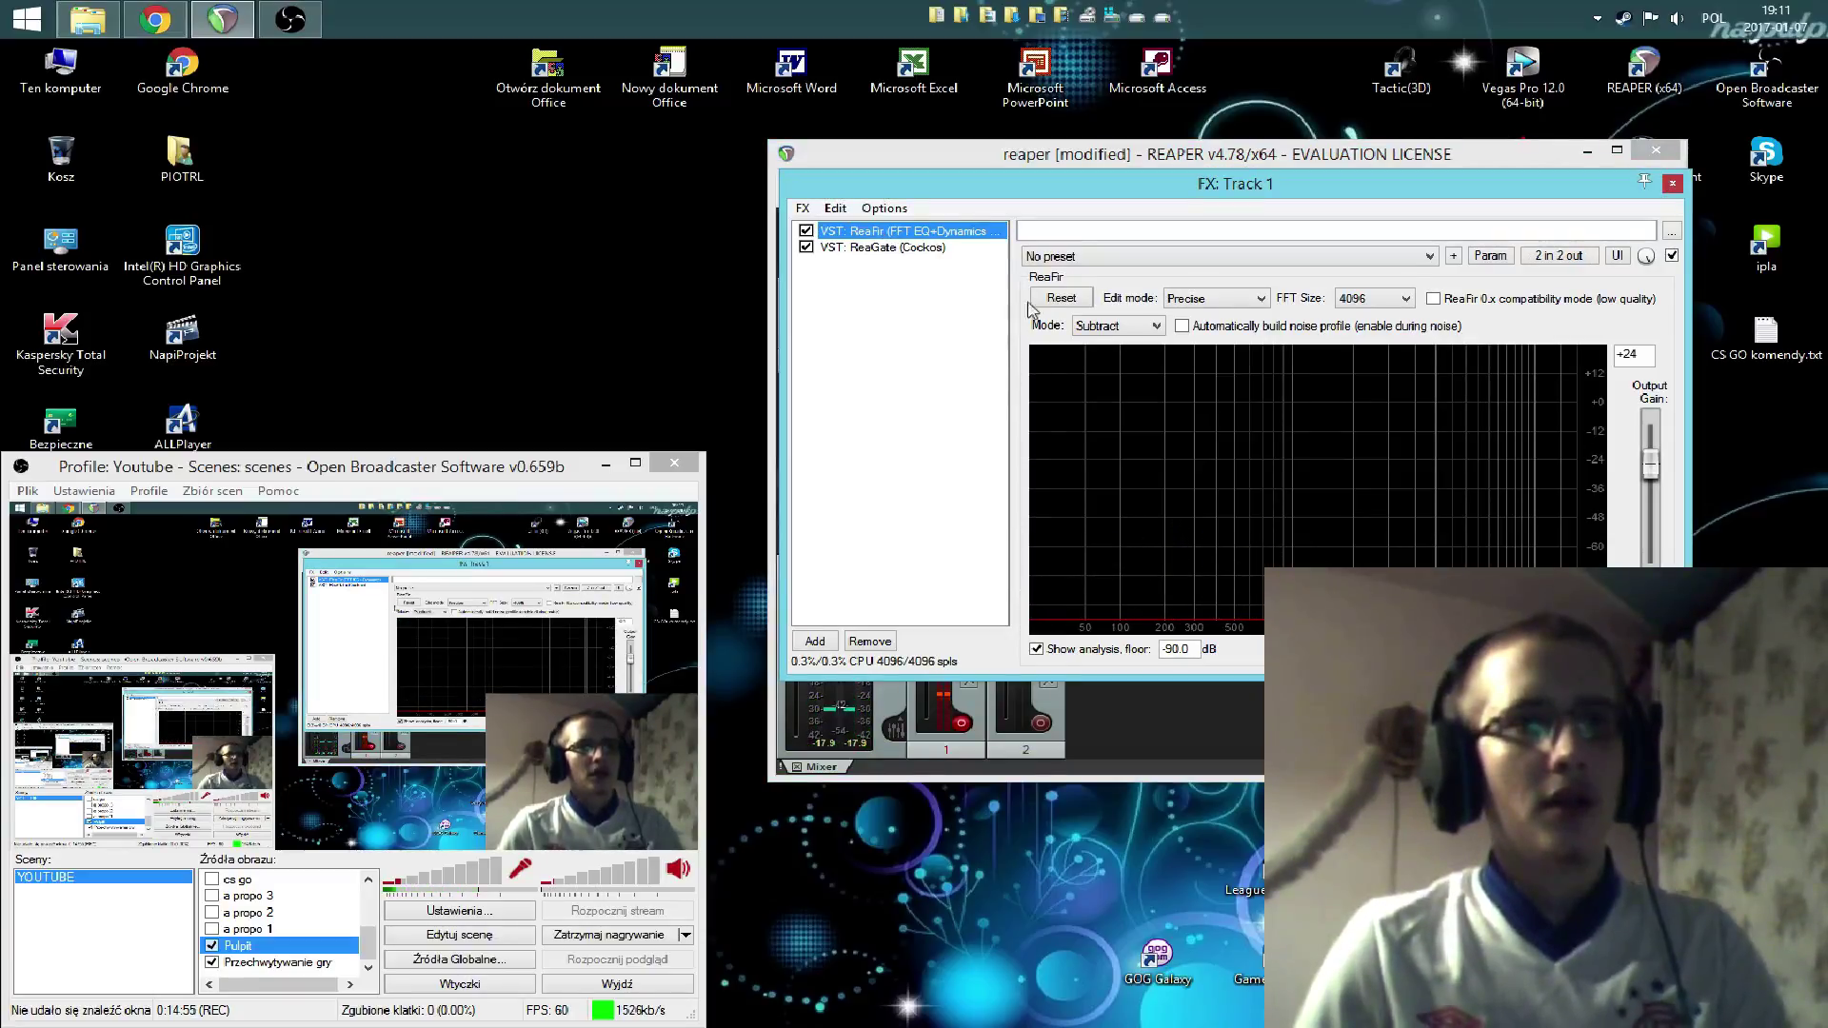
click(1206, 301)
click(1206, 303)
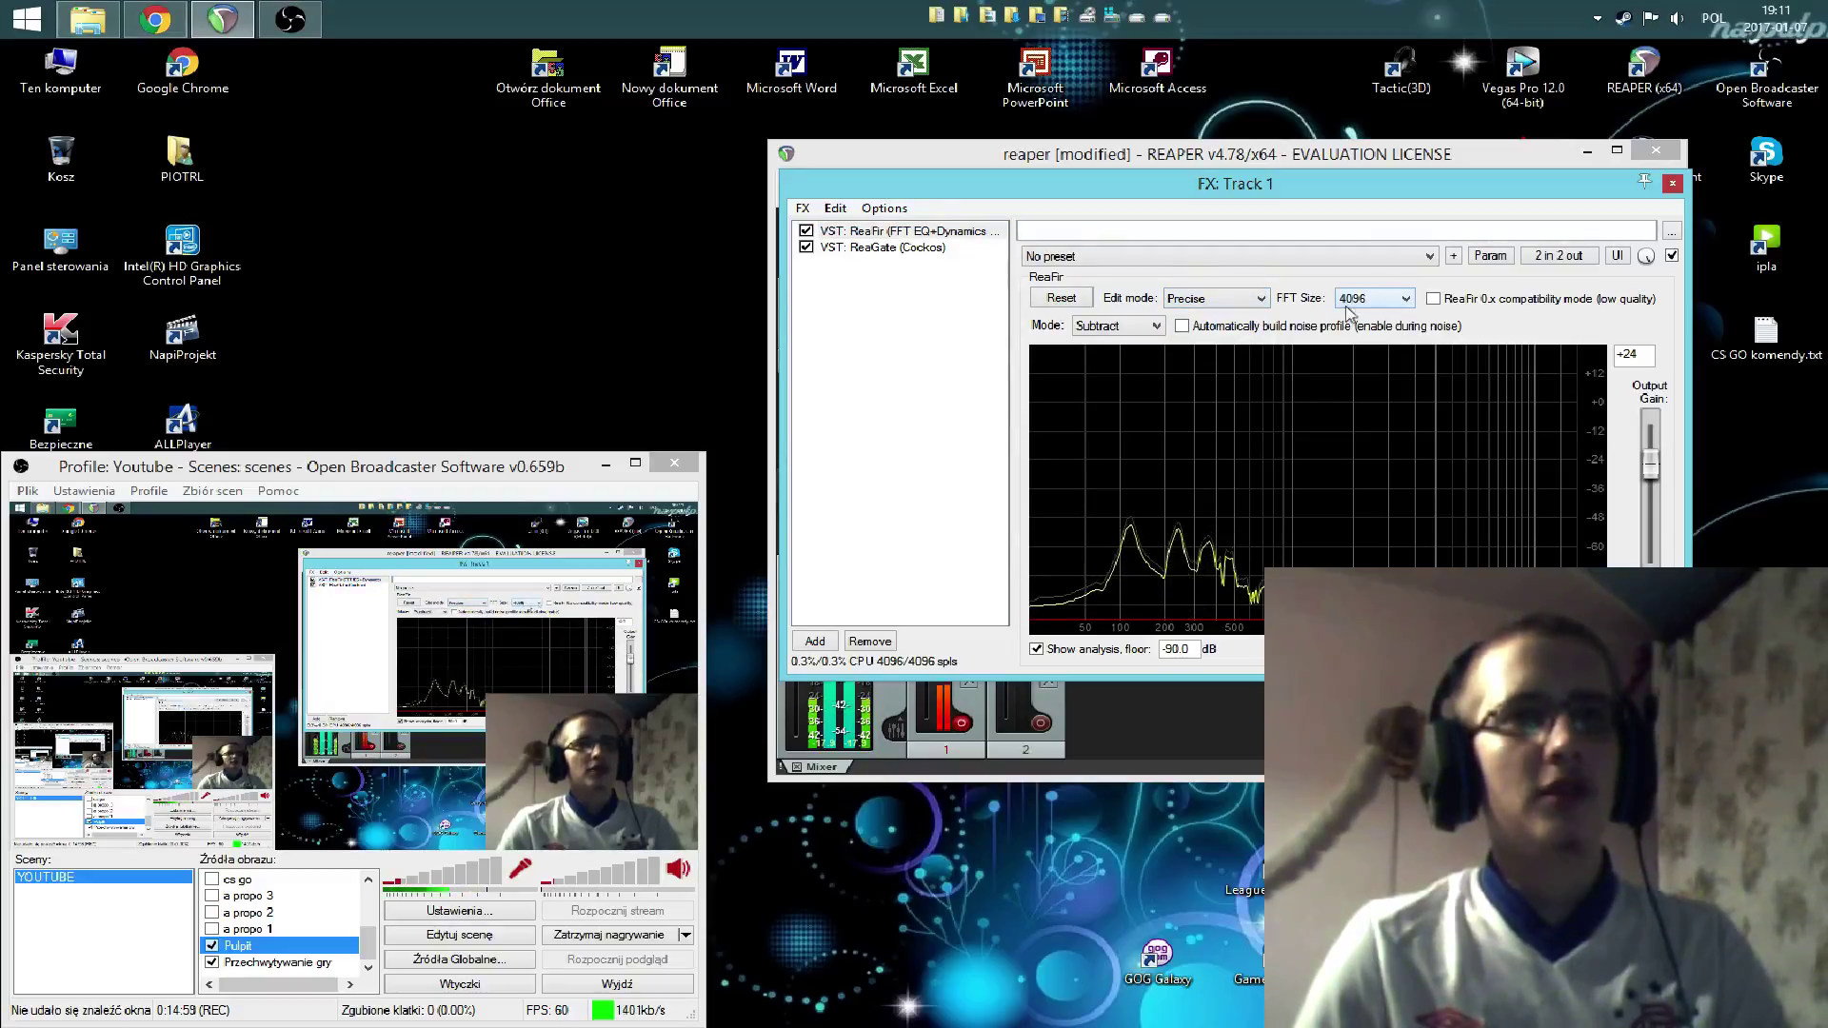
click(1163, 326)
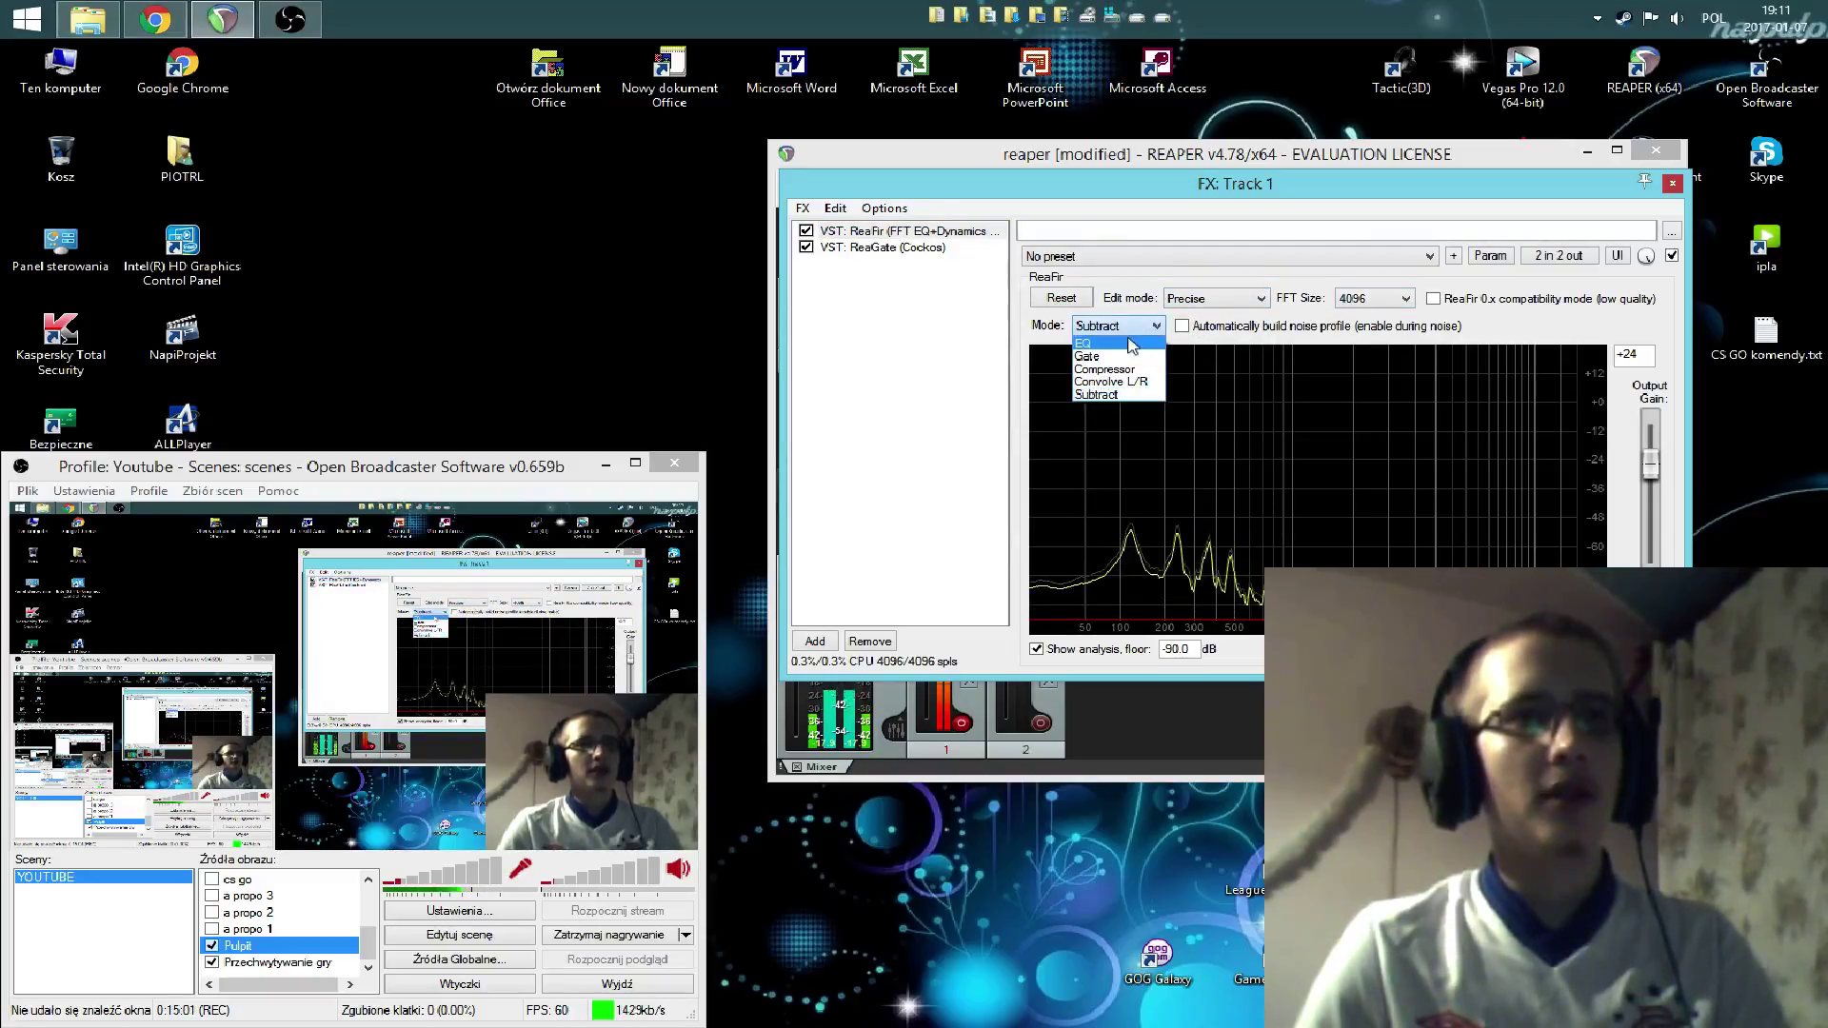
click(1131, 328)
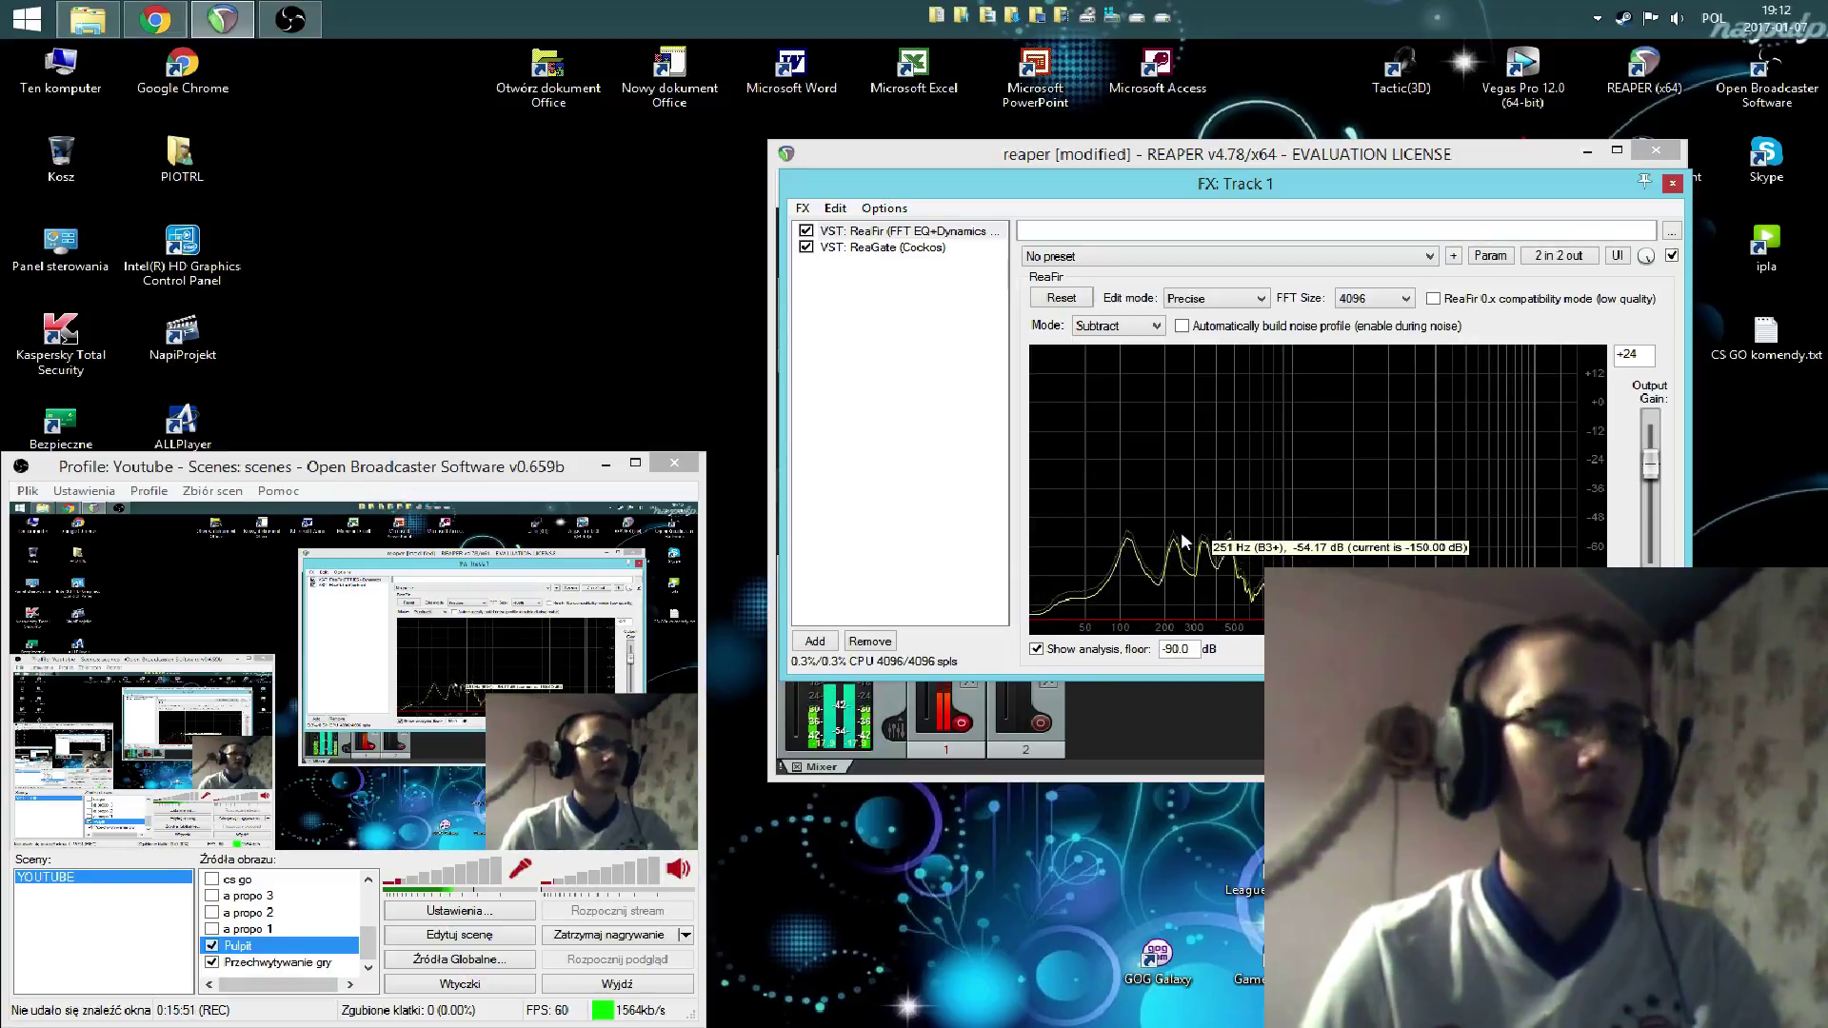
click(1182, 326)
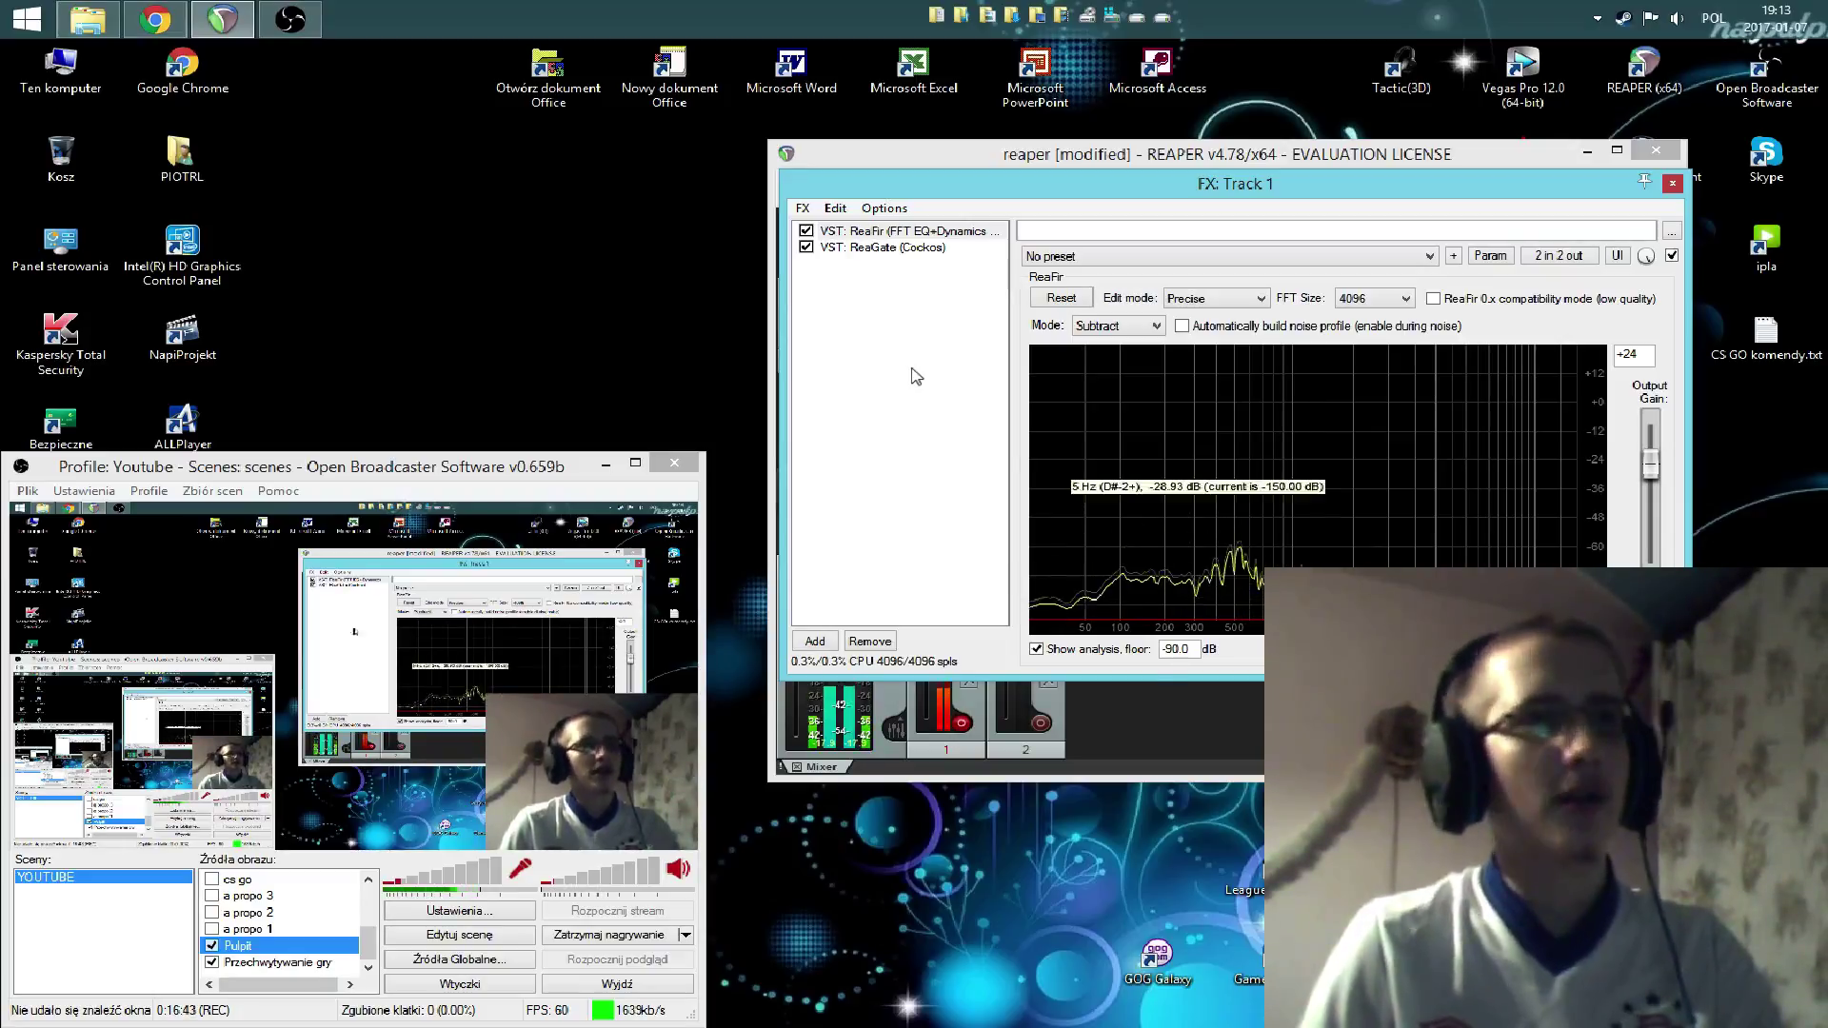
- Compare the ReaGate and ReaFir settings on track 1, ending on ReaGate, and close the effects chain
click(885, 248)
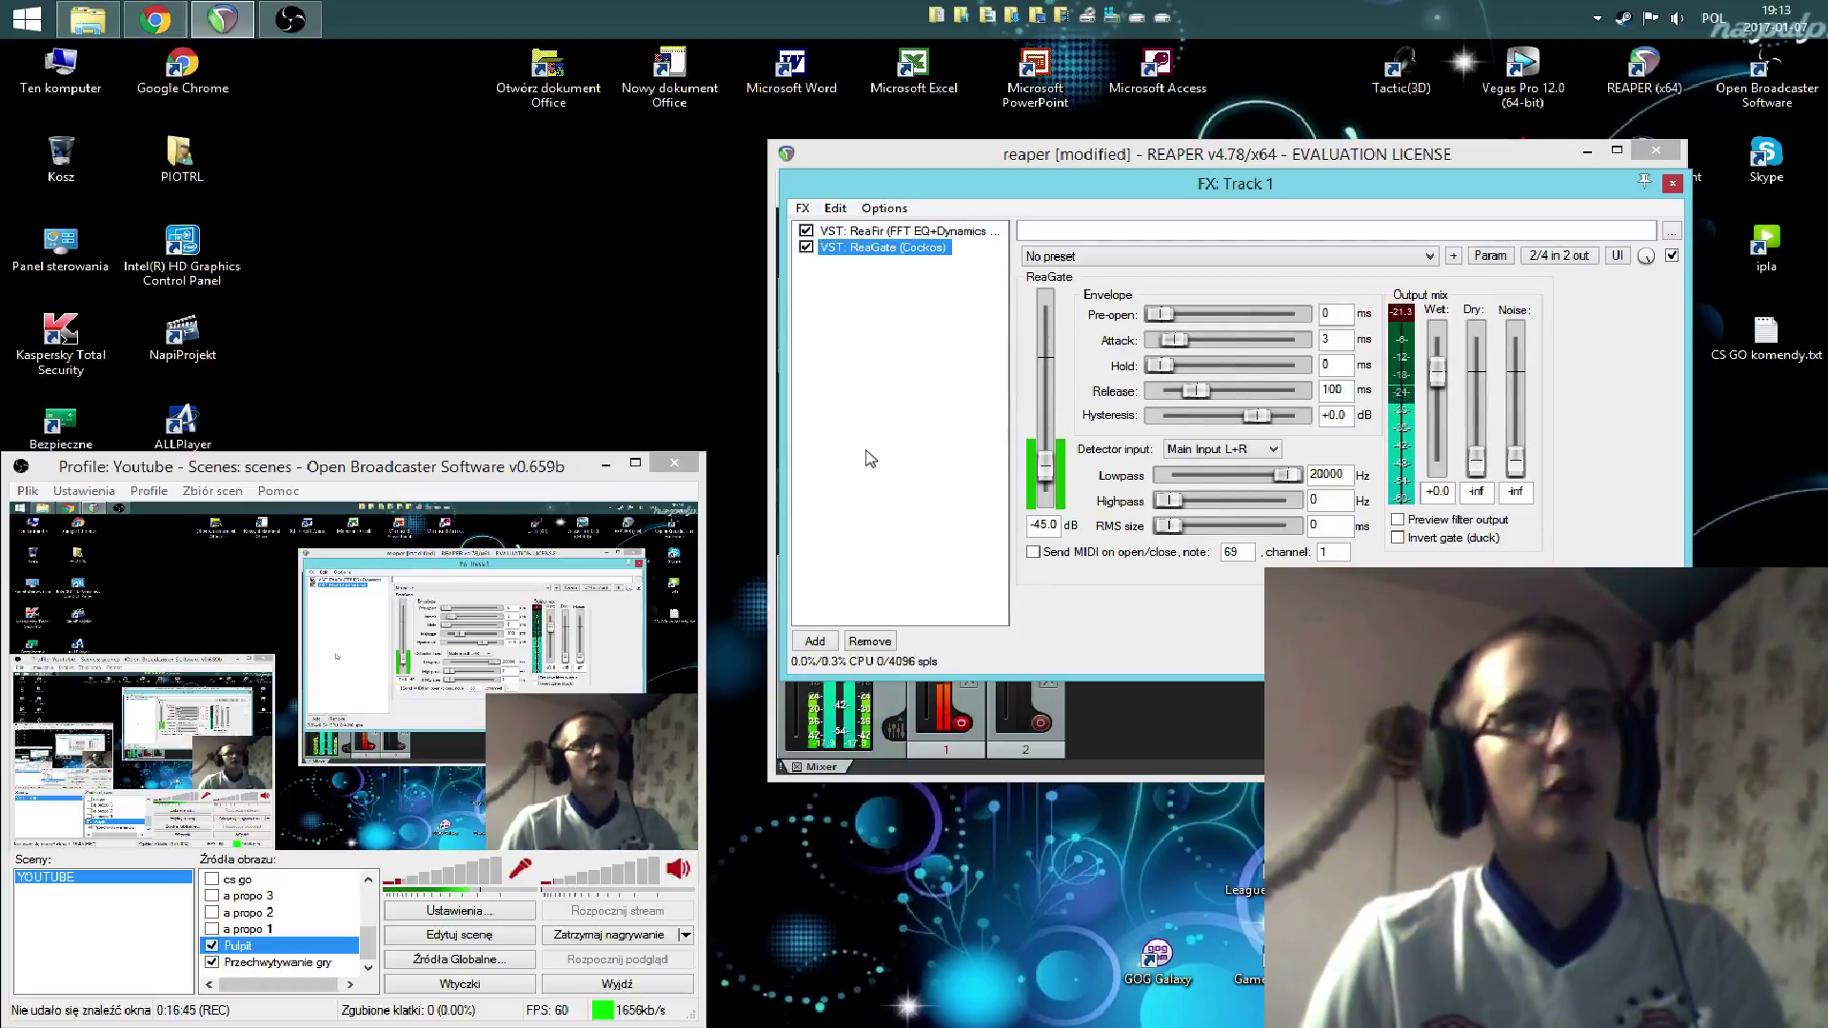
click(904, 234)
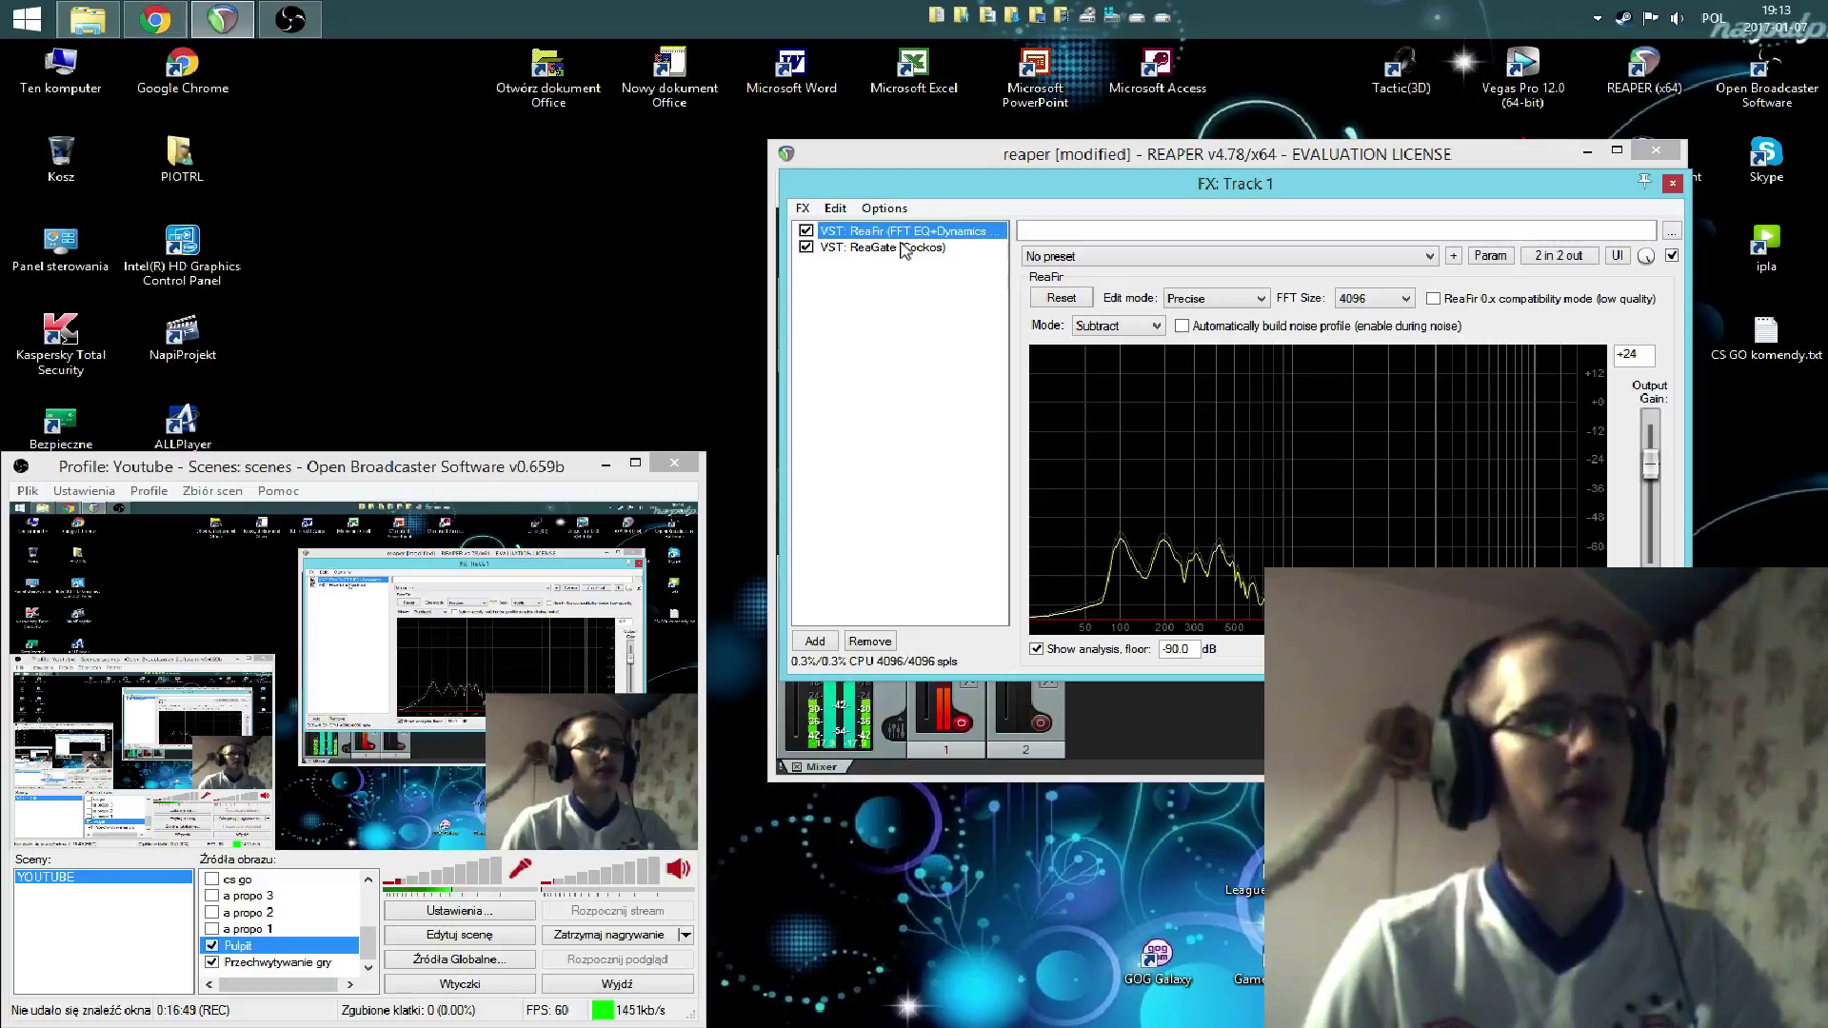
click(905, 247)
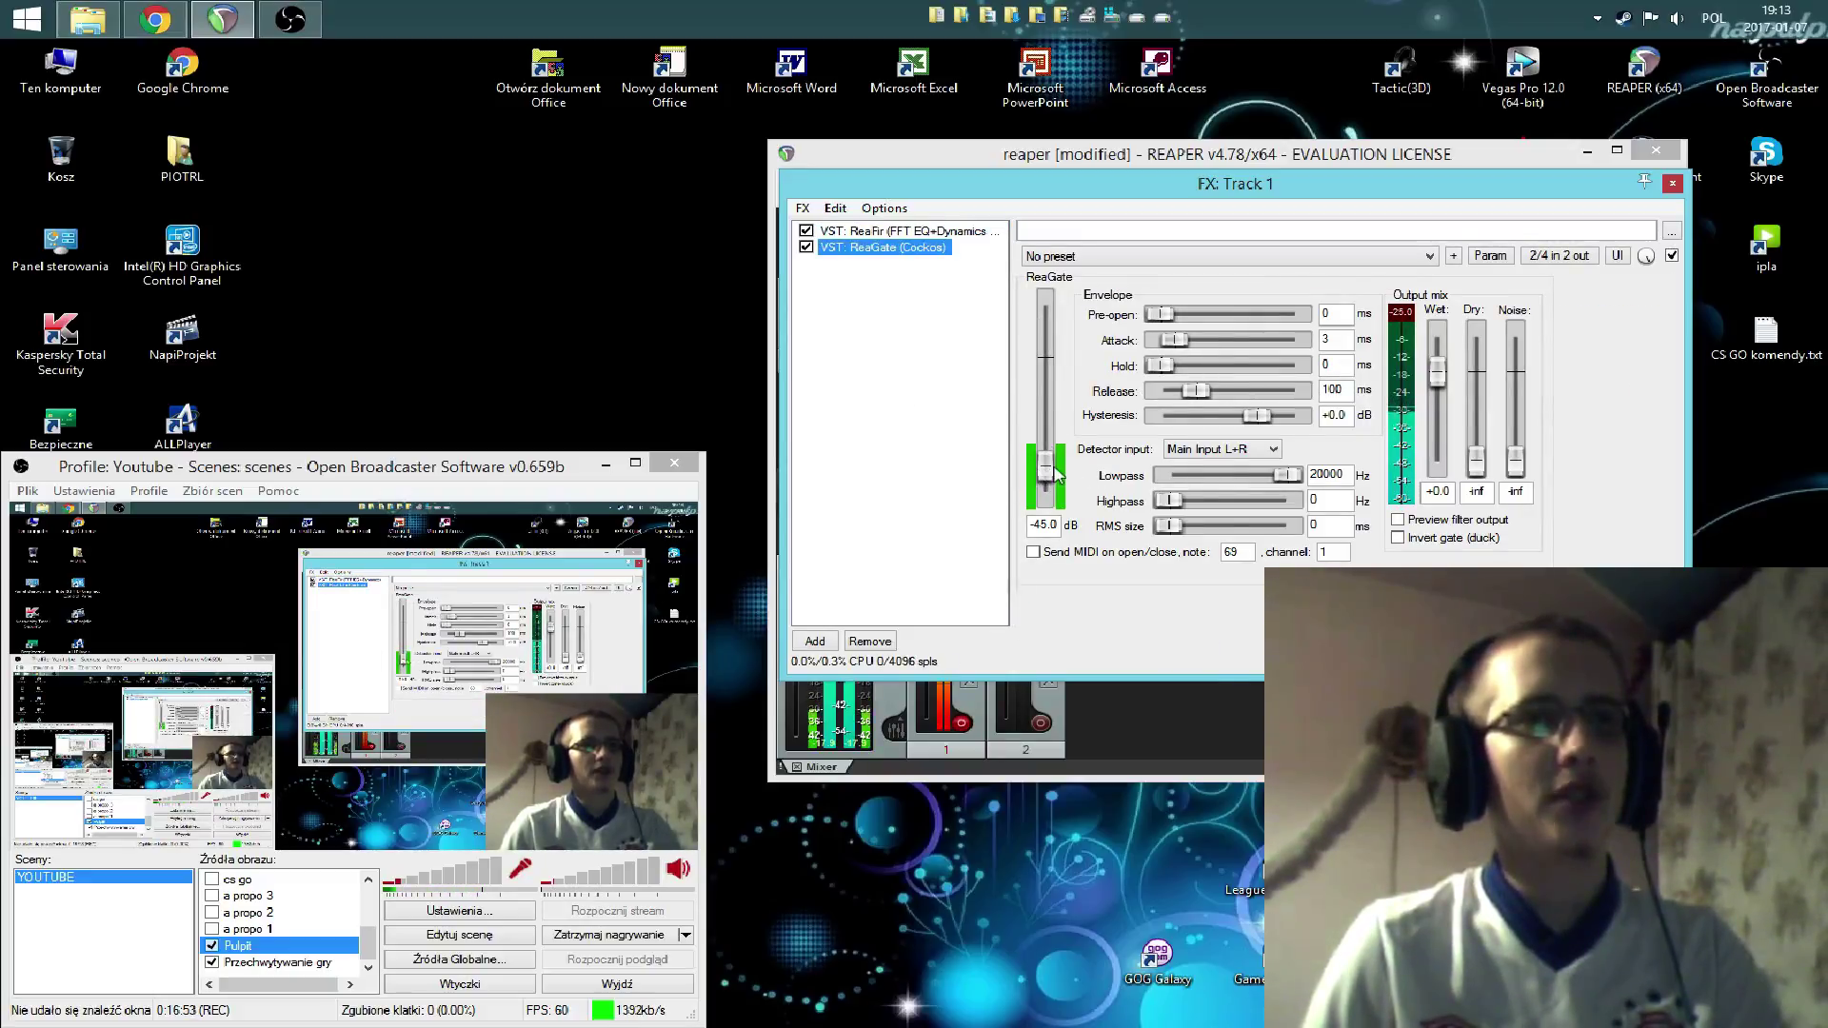
click(743, 161)
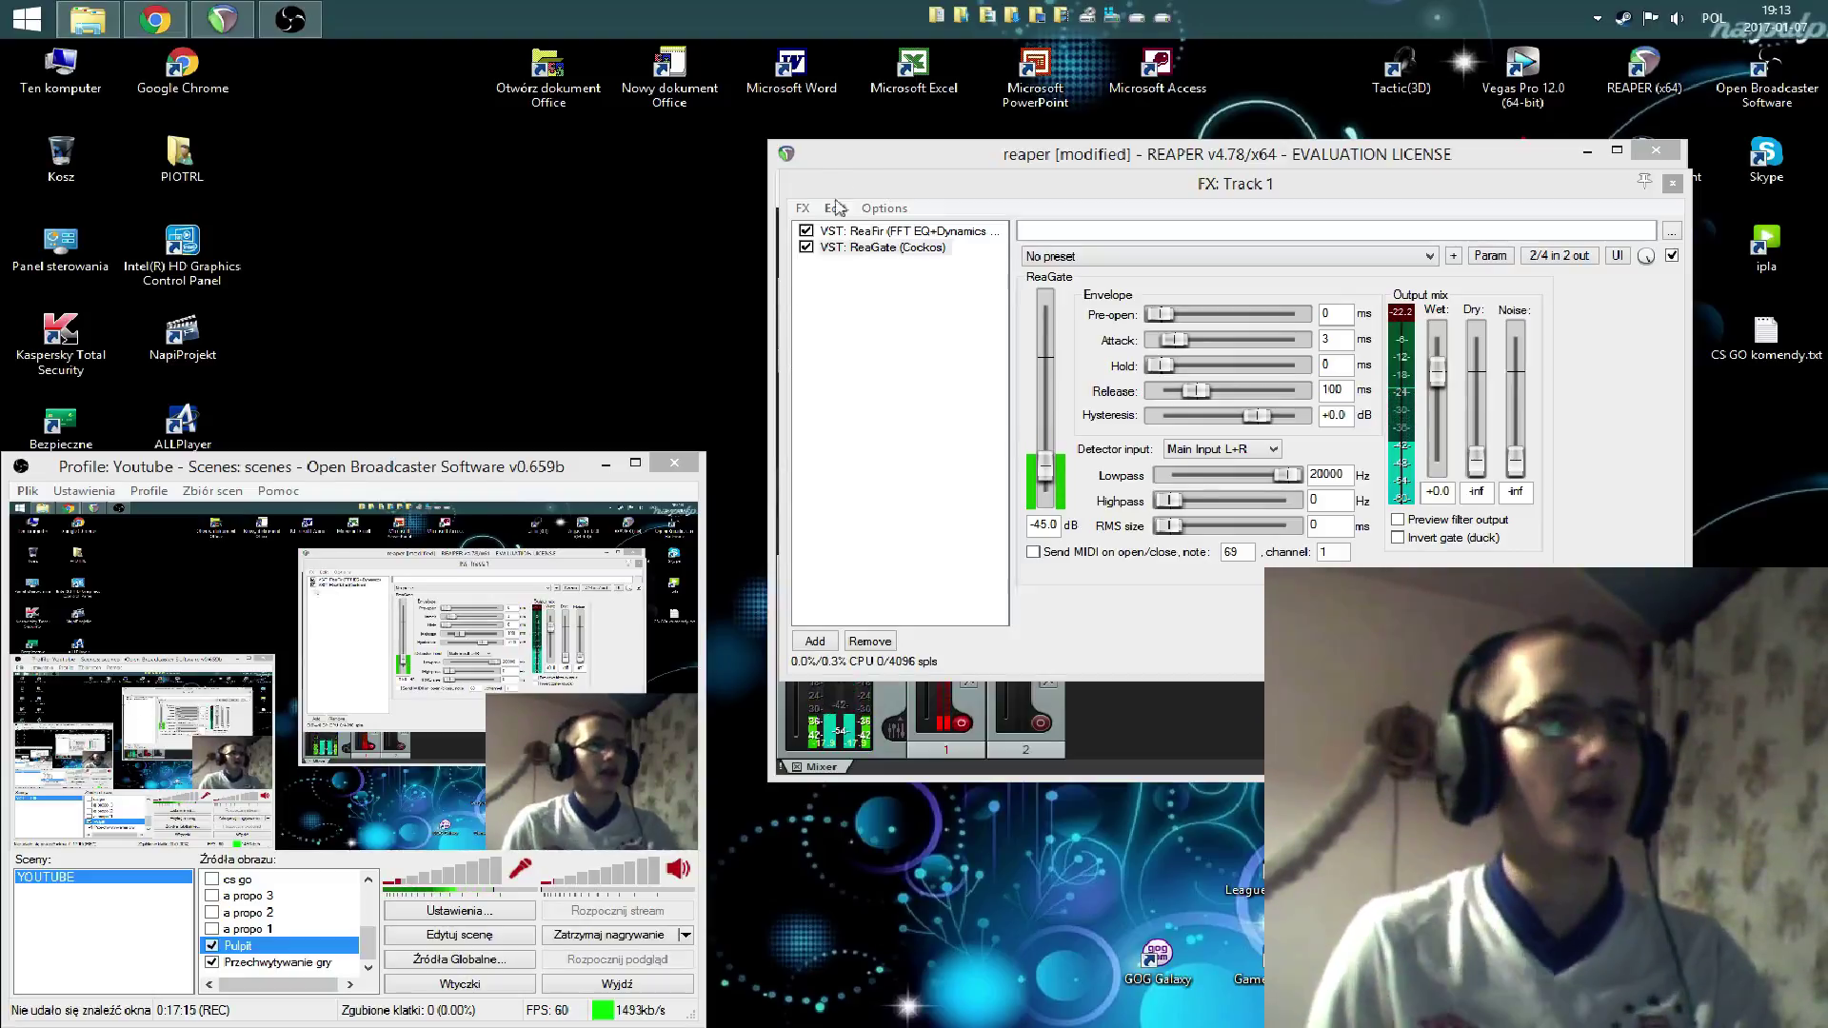
click(885, 233)
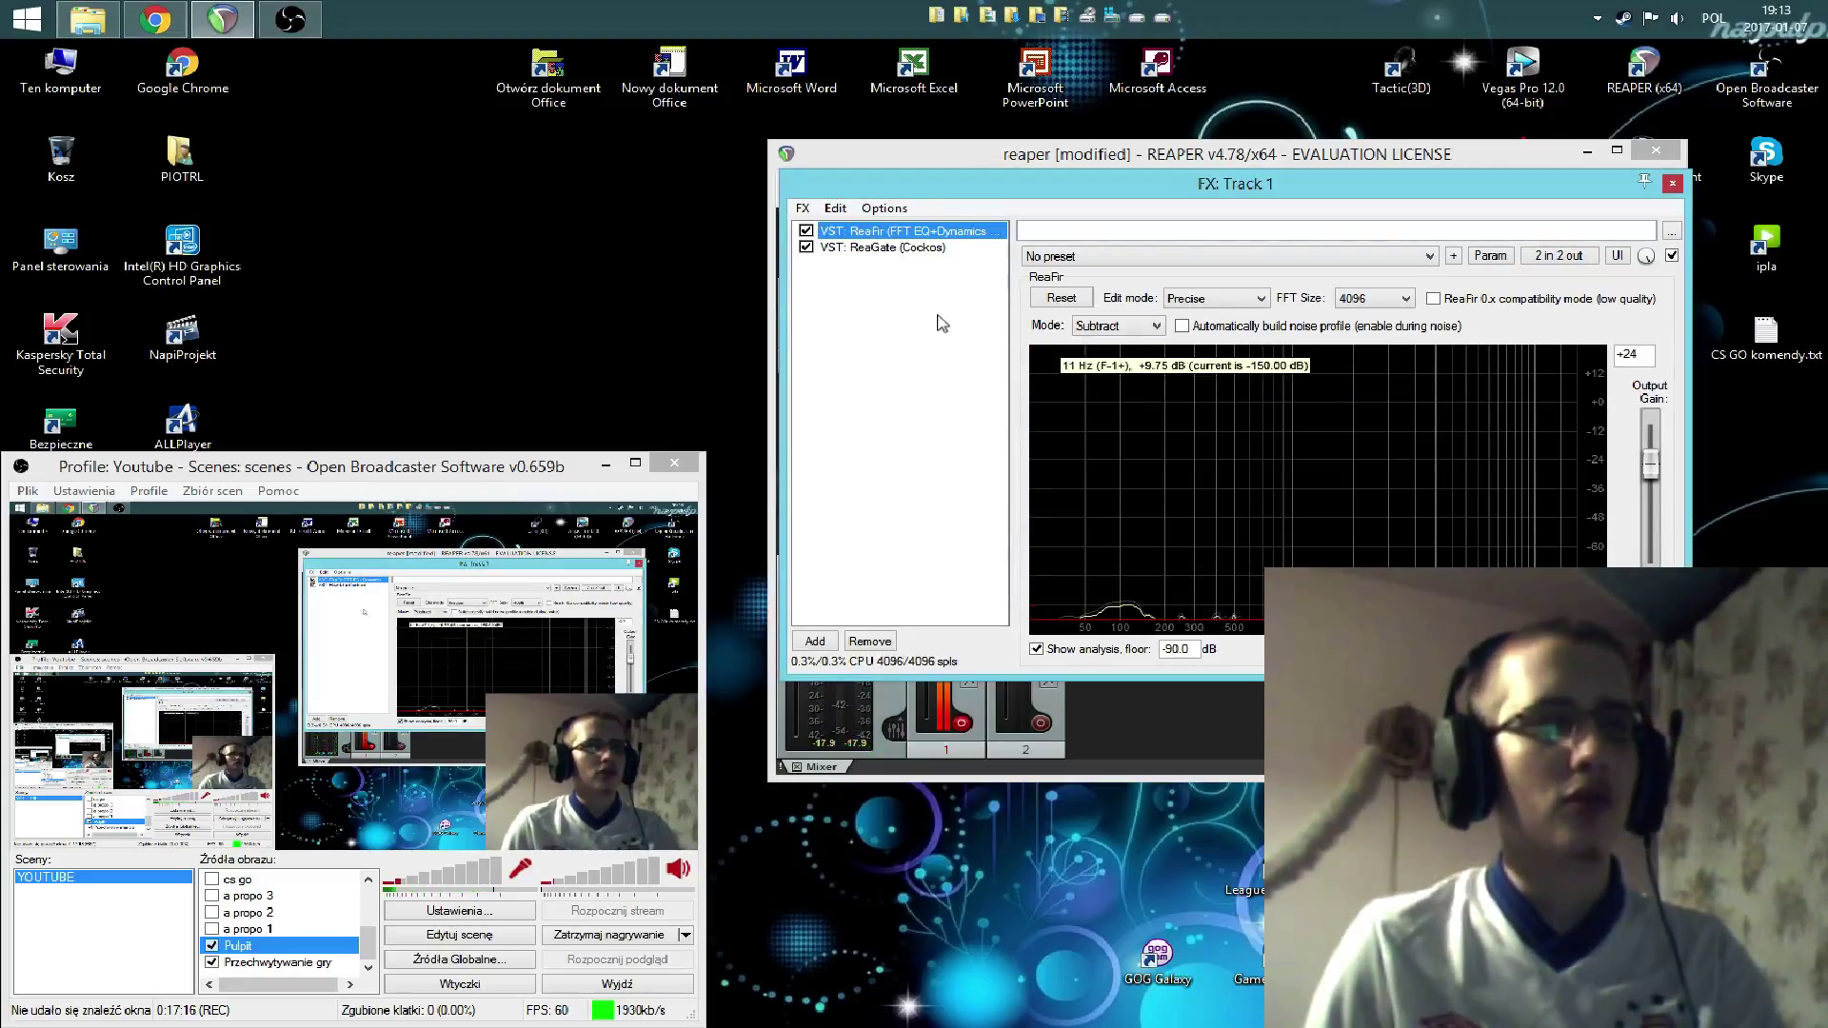
click(904, 248)
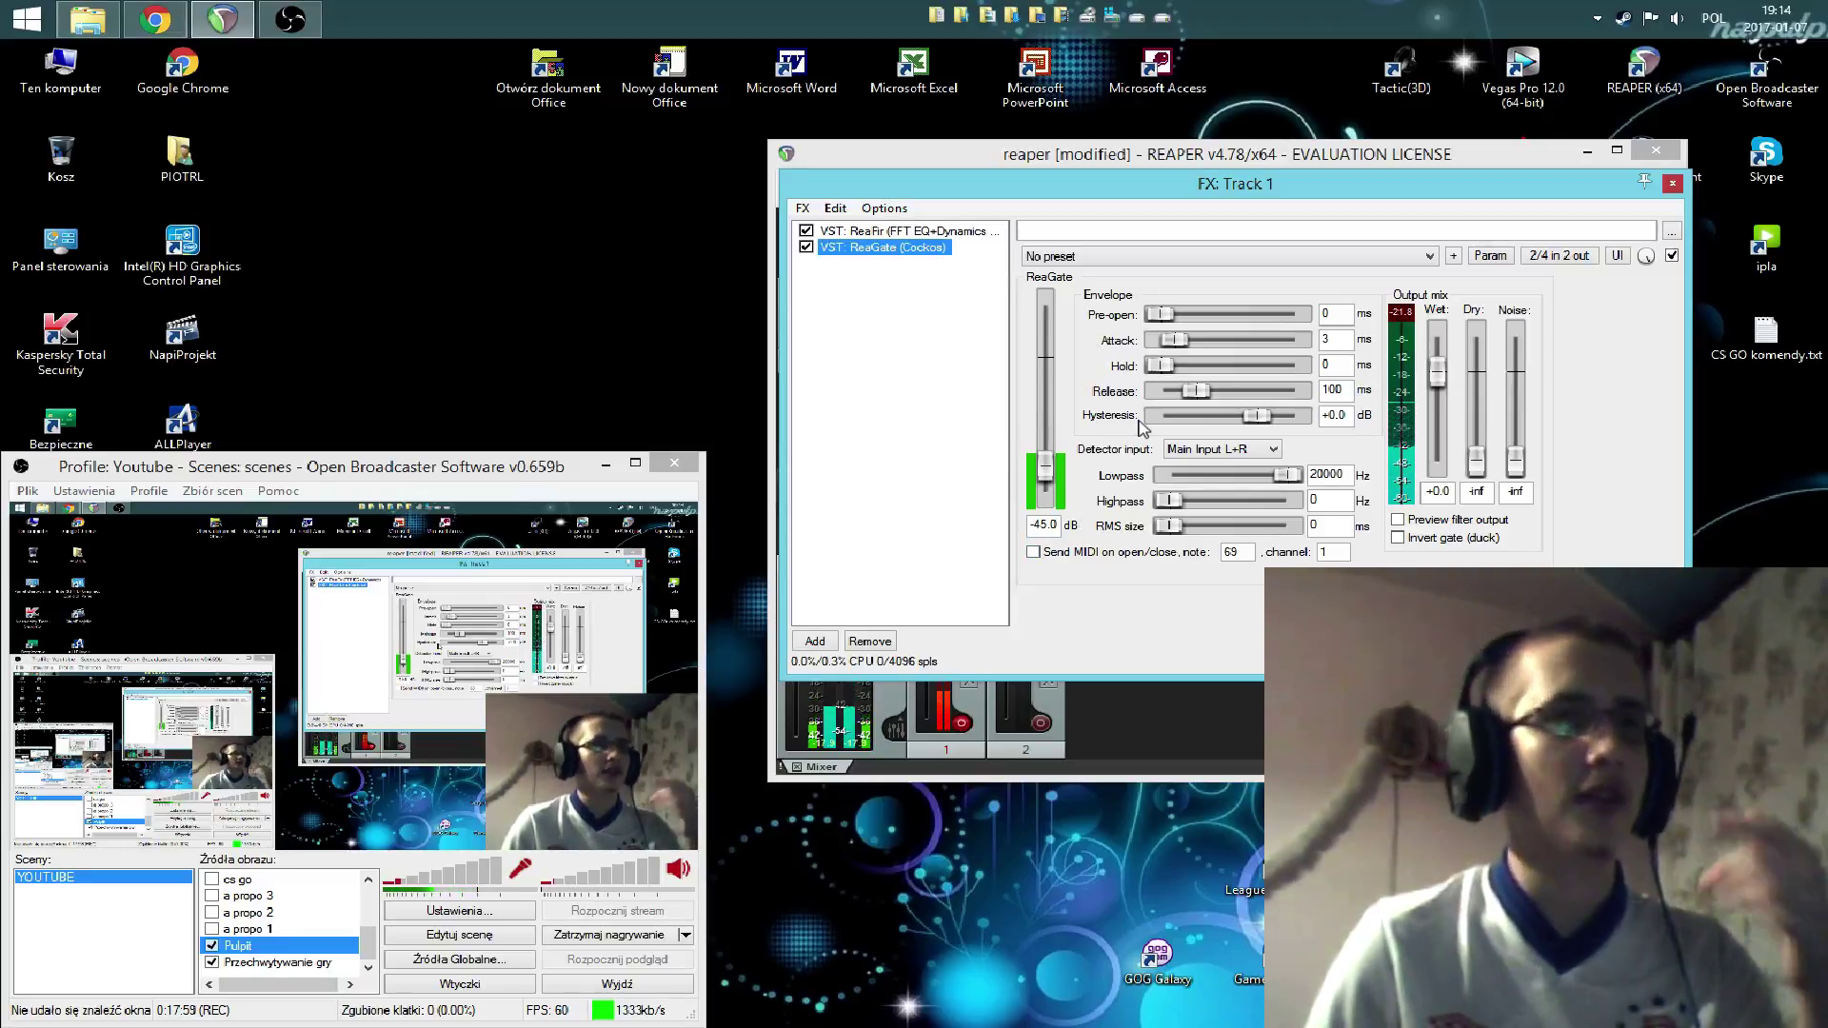
click(1673, 185)
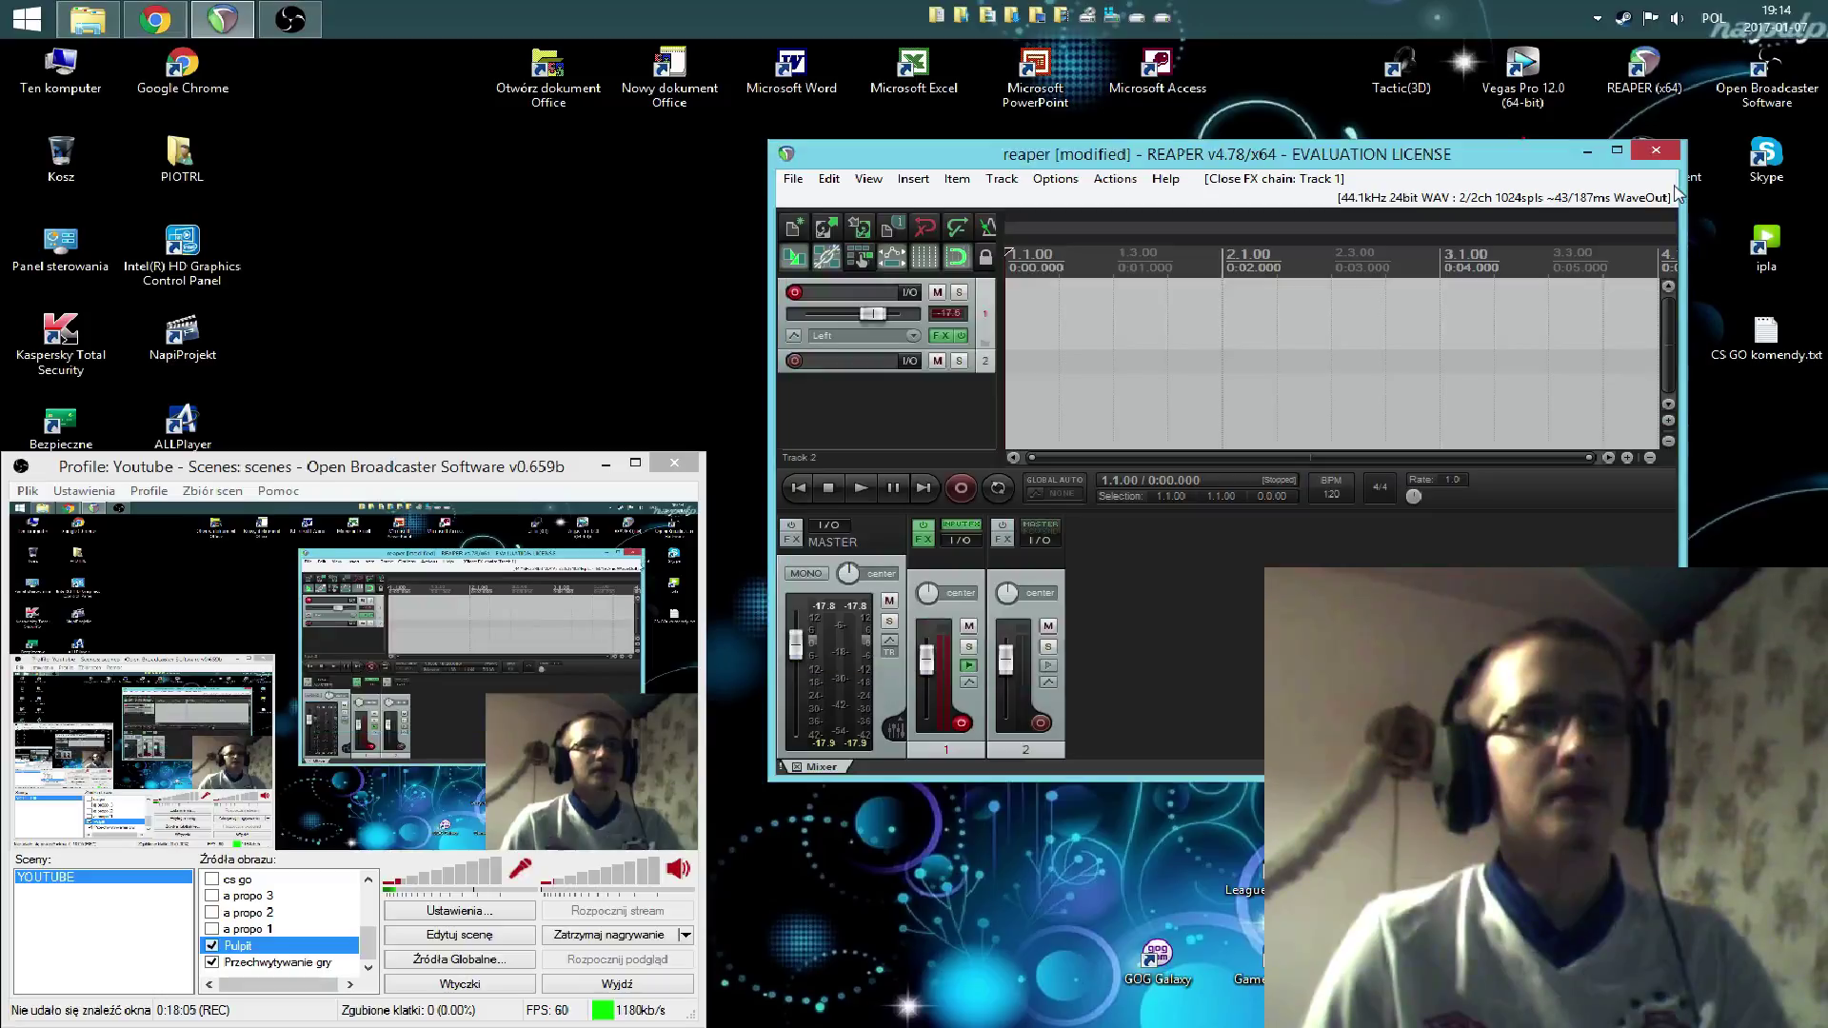
- Review the input and output devices in the REAPER audio device preferences without changing them, and minimize REAPER
drag(1536, 165, 1251, 221)
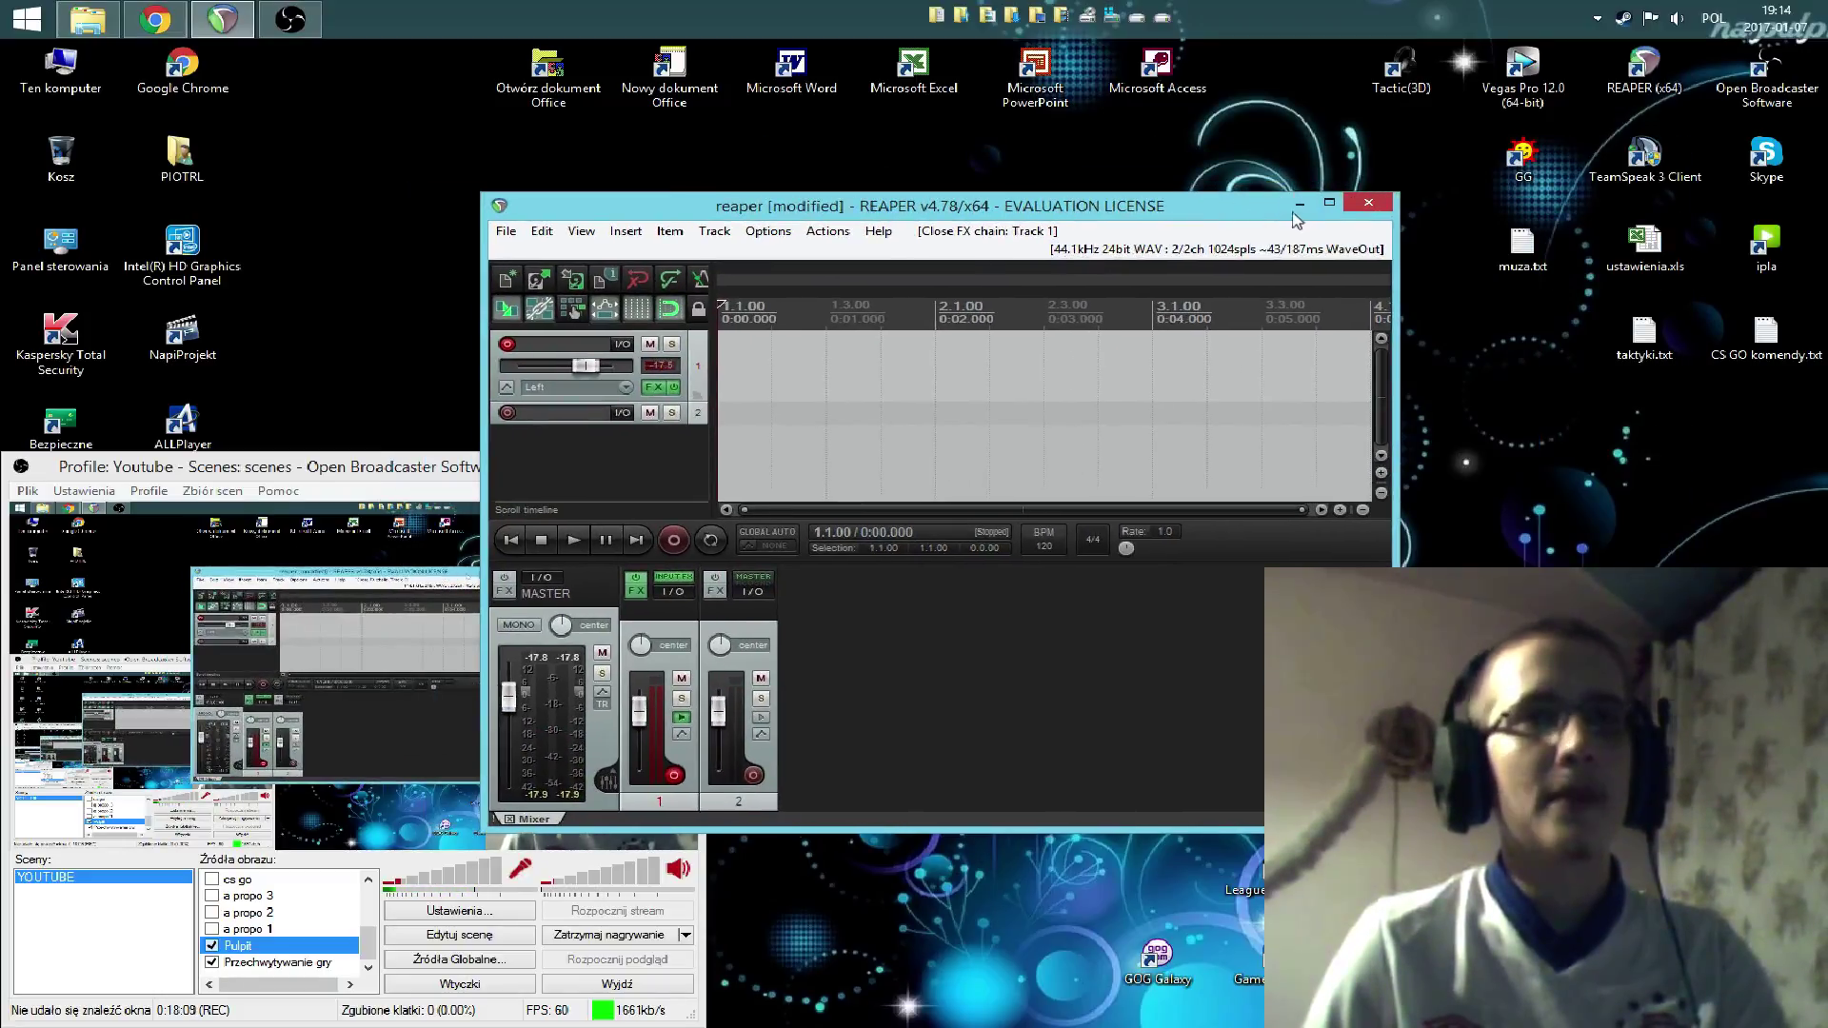
click(749, 231)
click(885, 834)
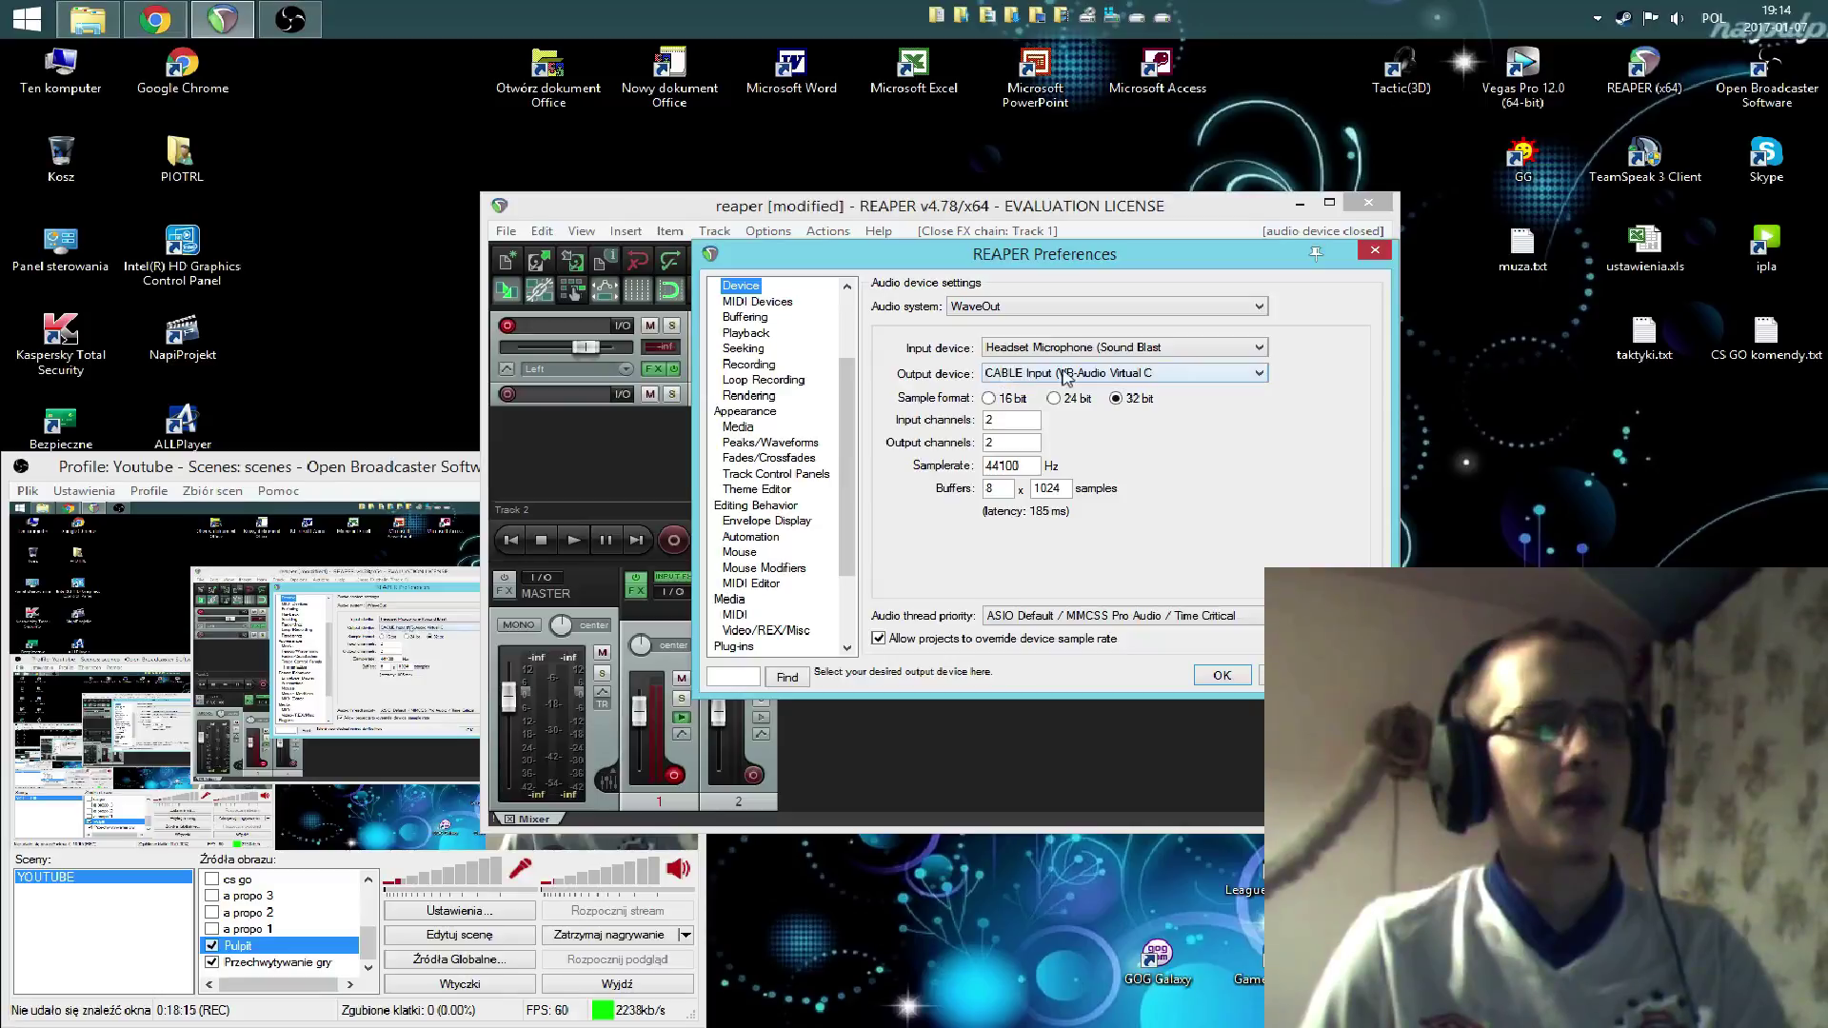
click(1374, 252)
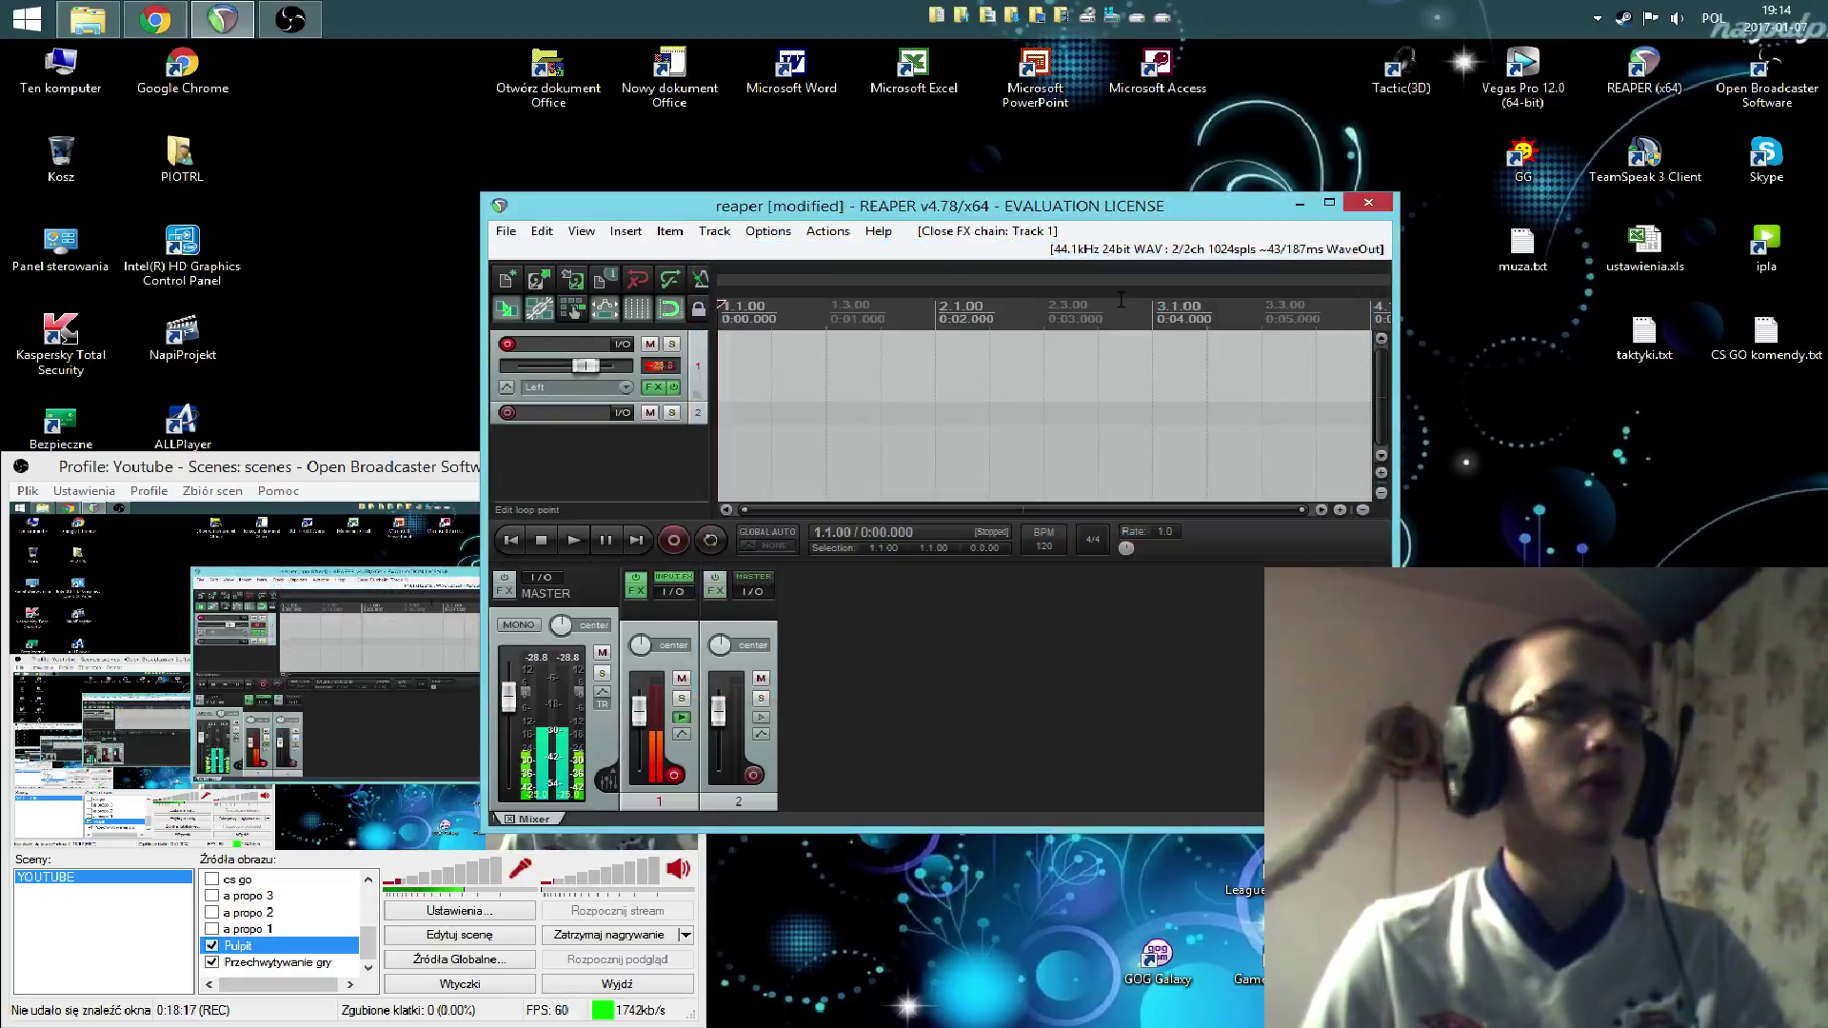
click(1299, 203)
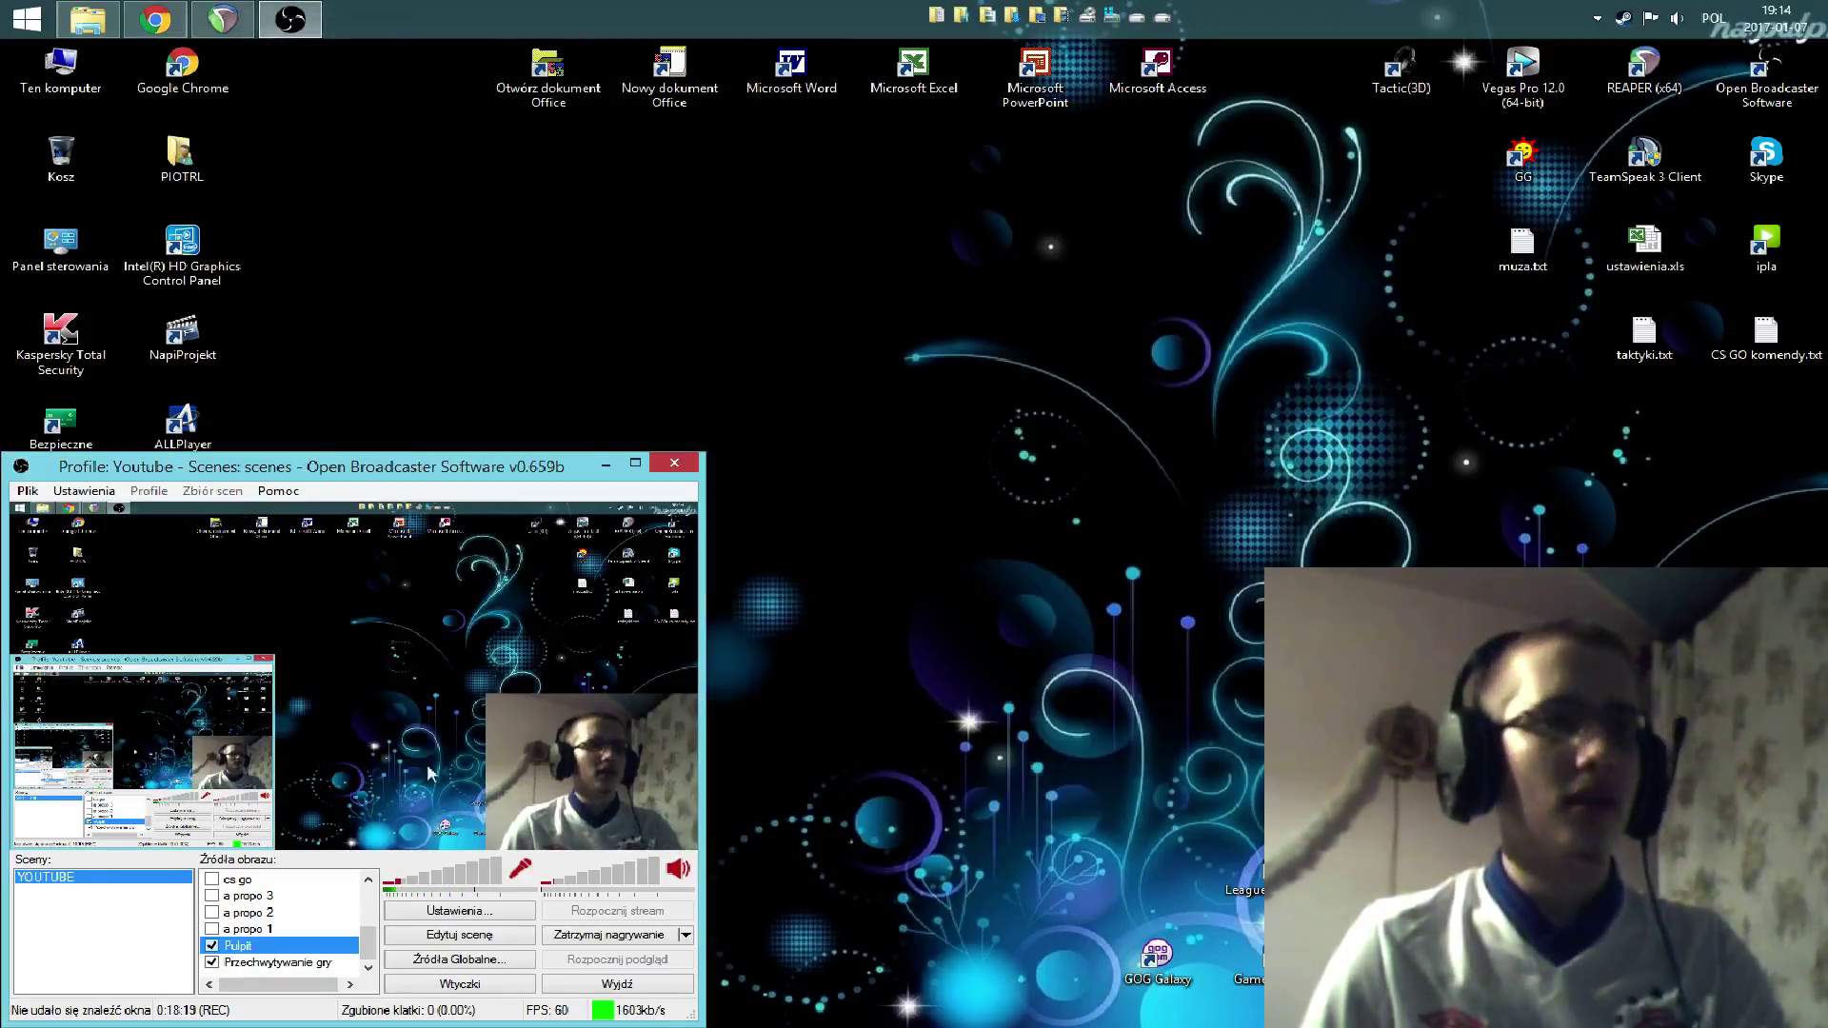
- Open the Windows playback devices and examine the default roles of the Headset and CABLE Input entries
right_click(1680, 20)
click(1693, 58)
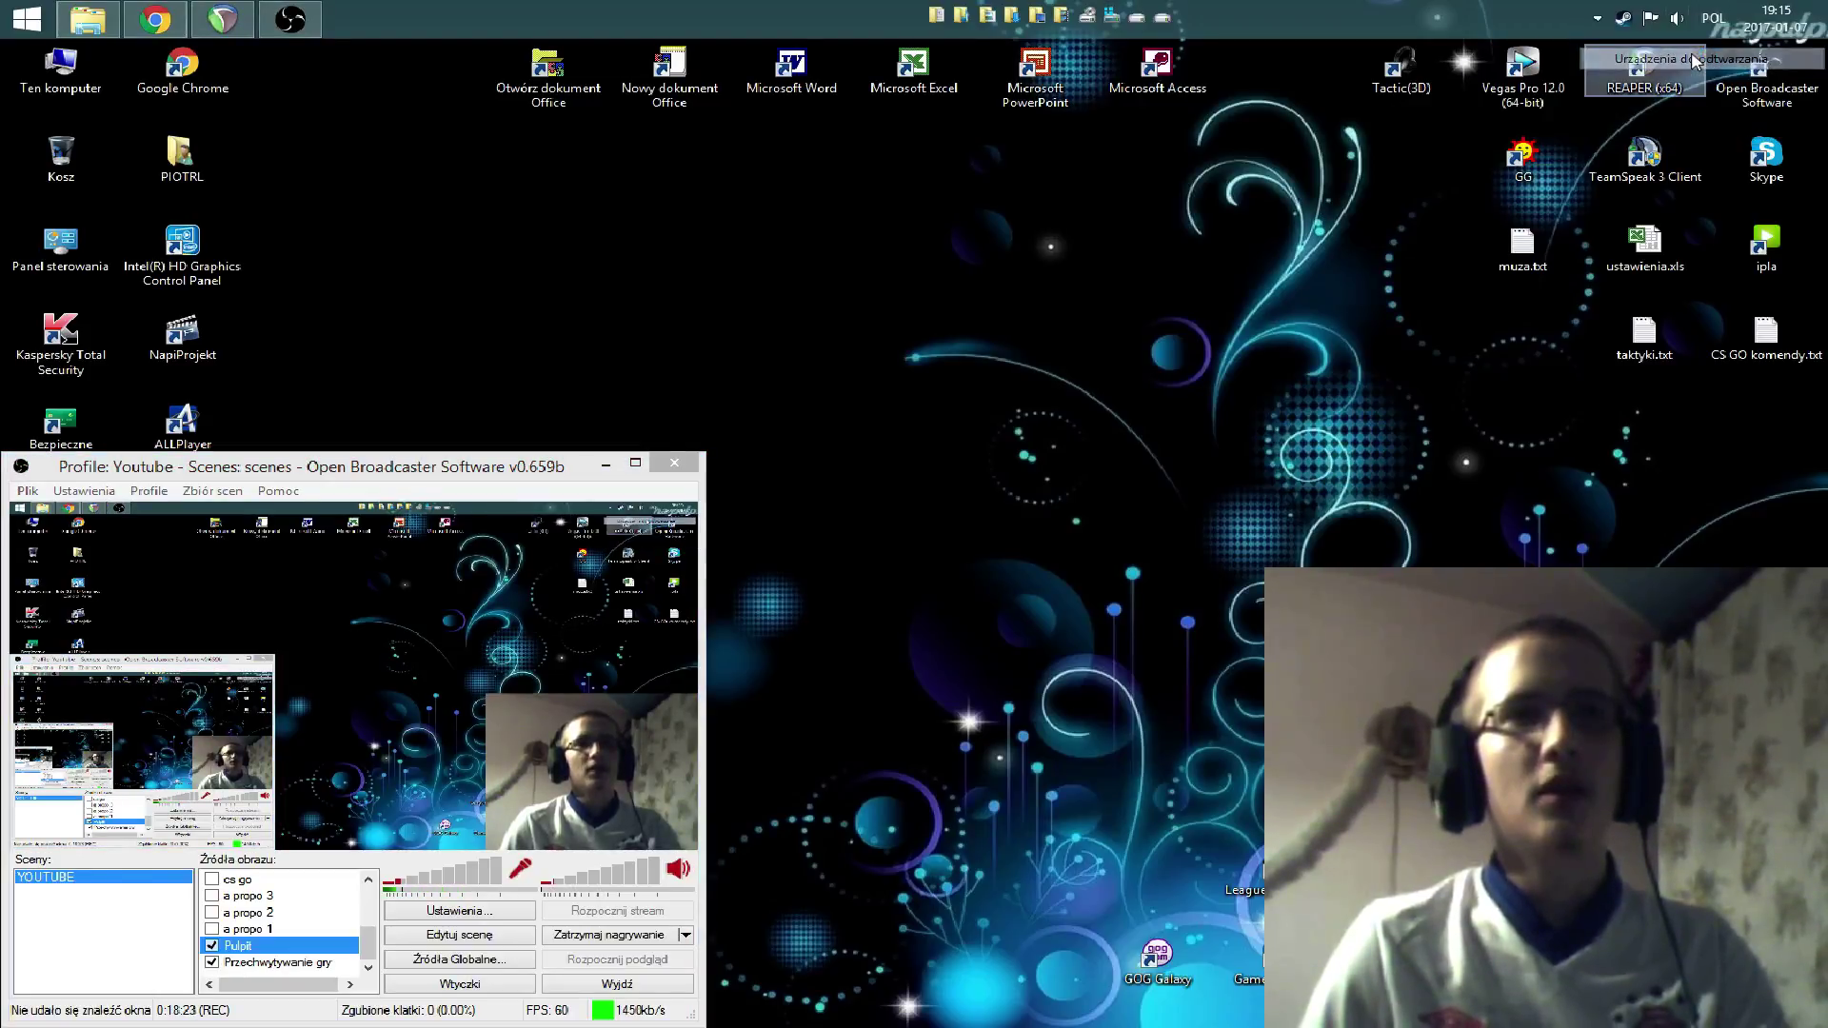
drag(448, 181, 1097, 164)
scroll(1101, 365, down, 3)
scroll(1101, 388, down, 1)
click(1038, 497)
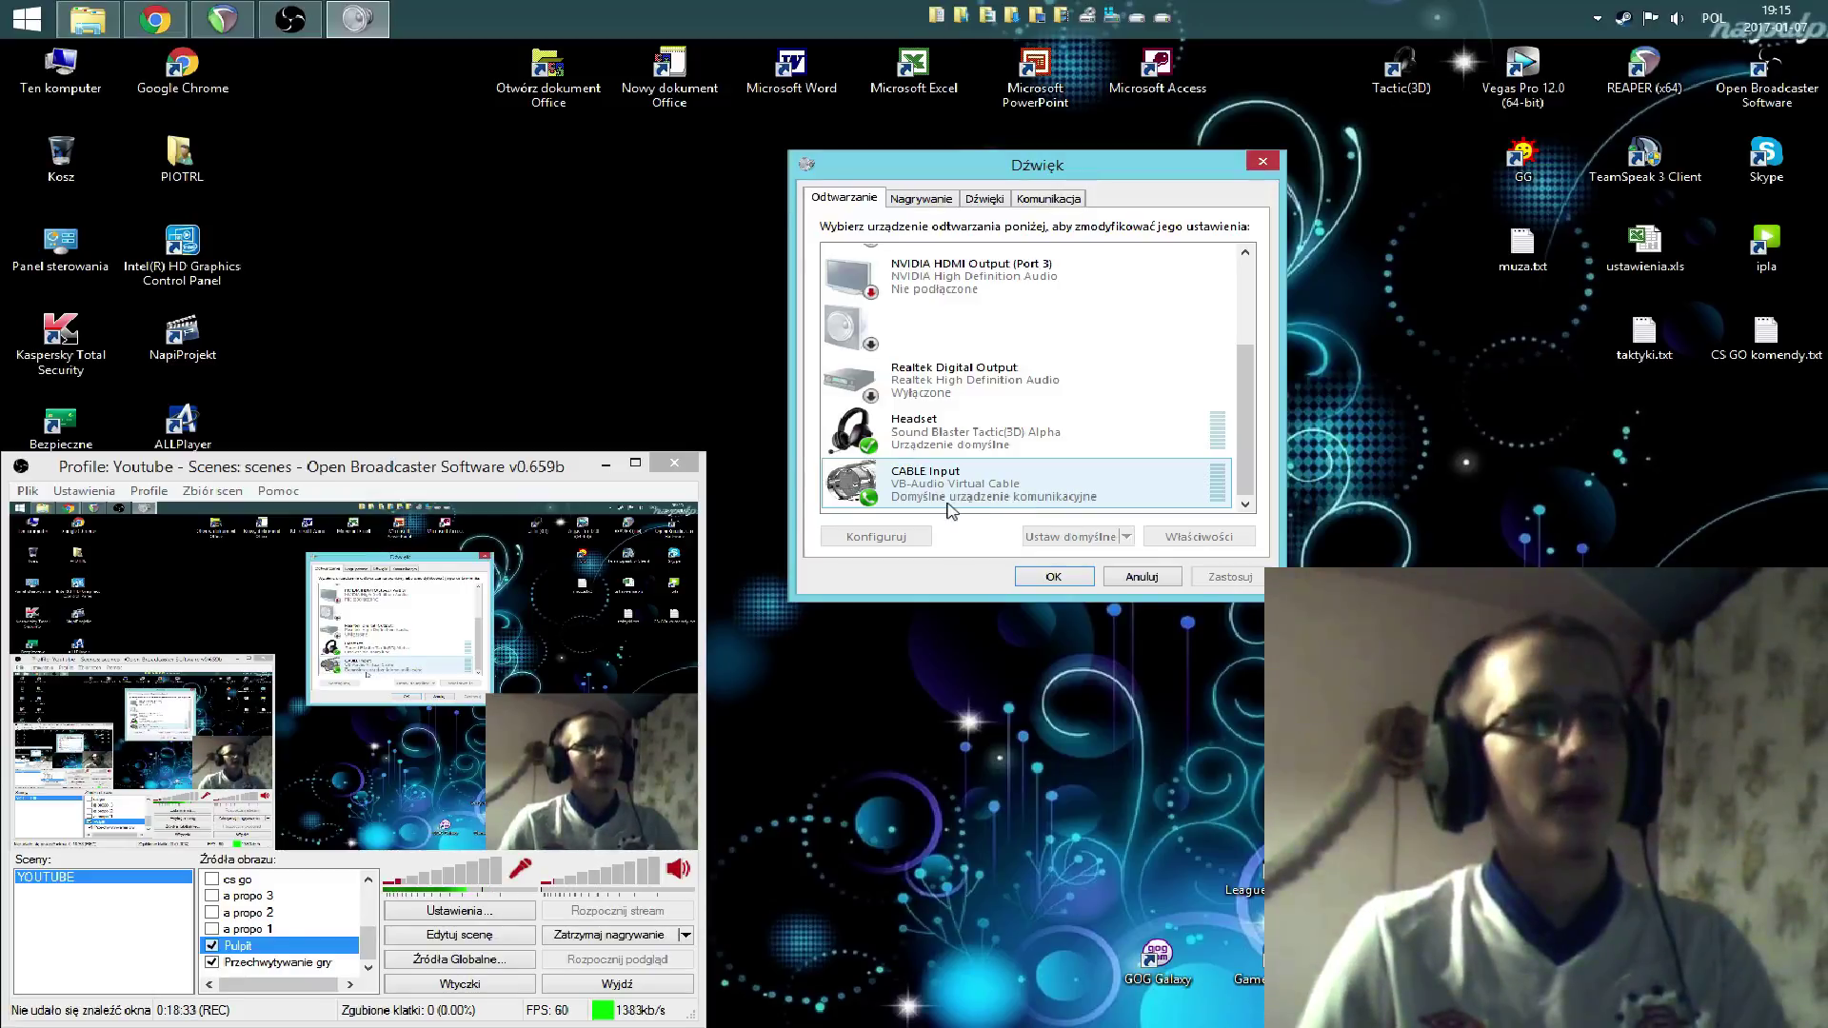
click(904, 457)
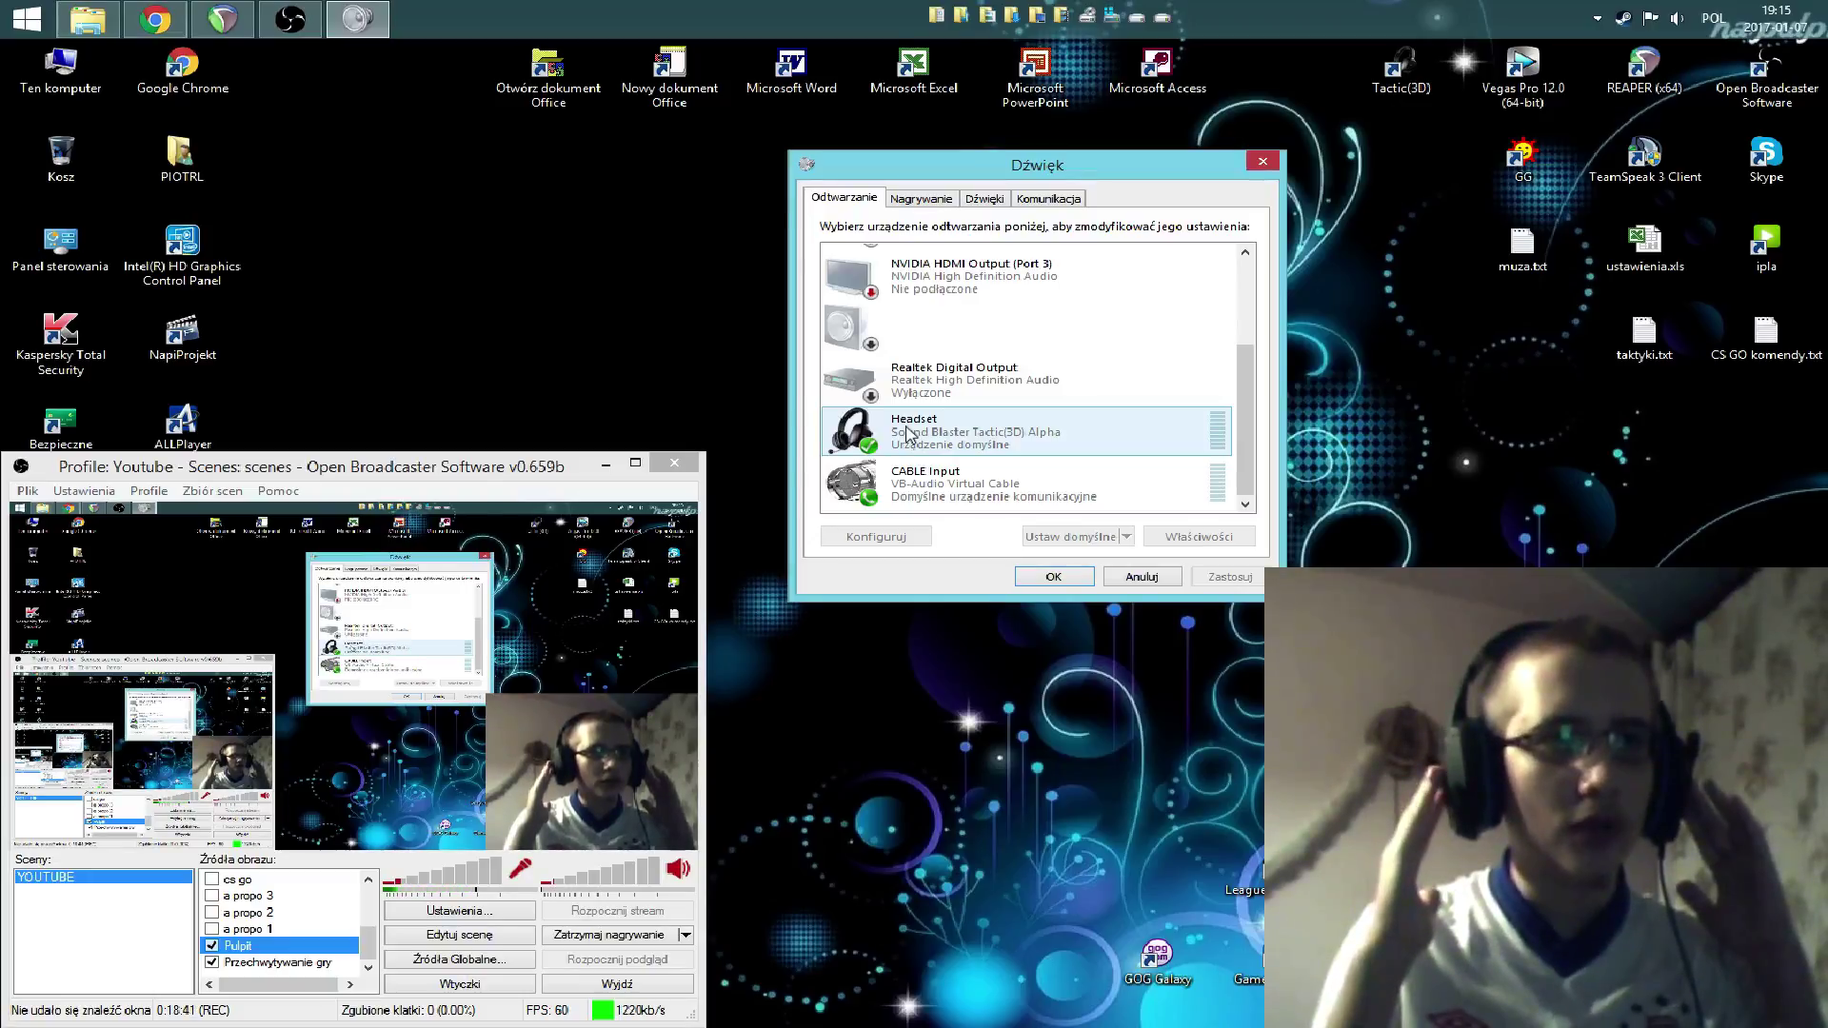
click(907, 490)
click(935, 438)
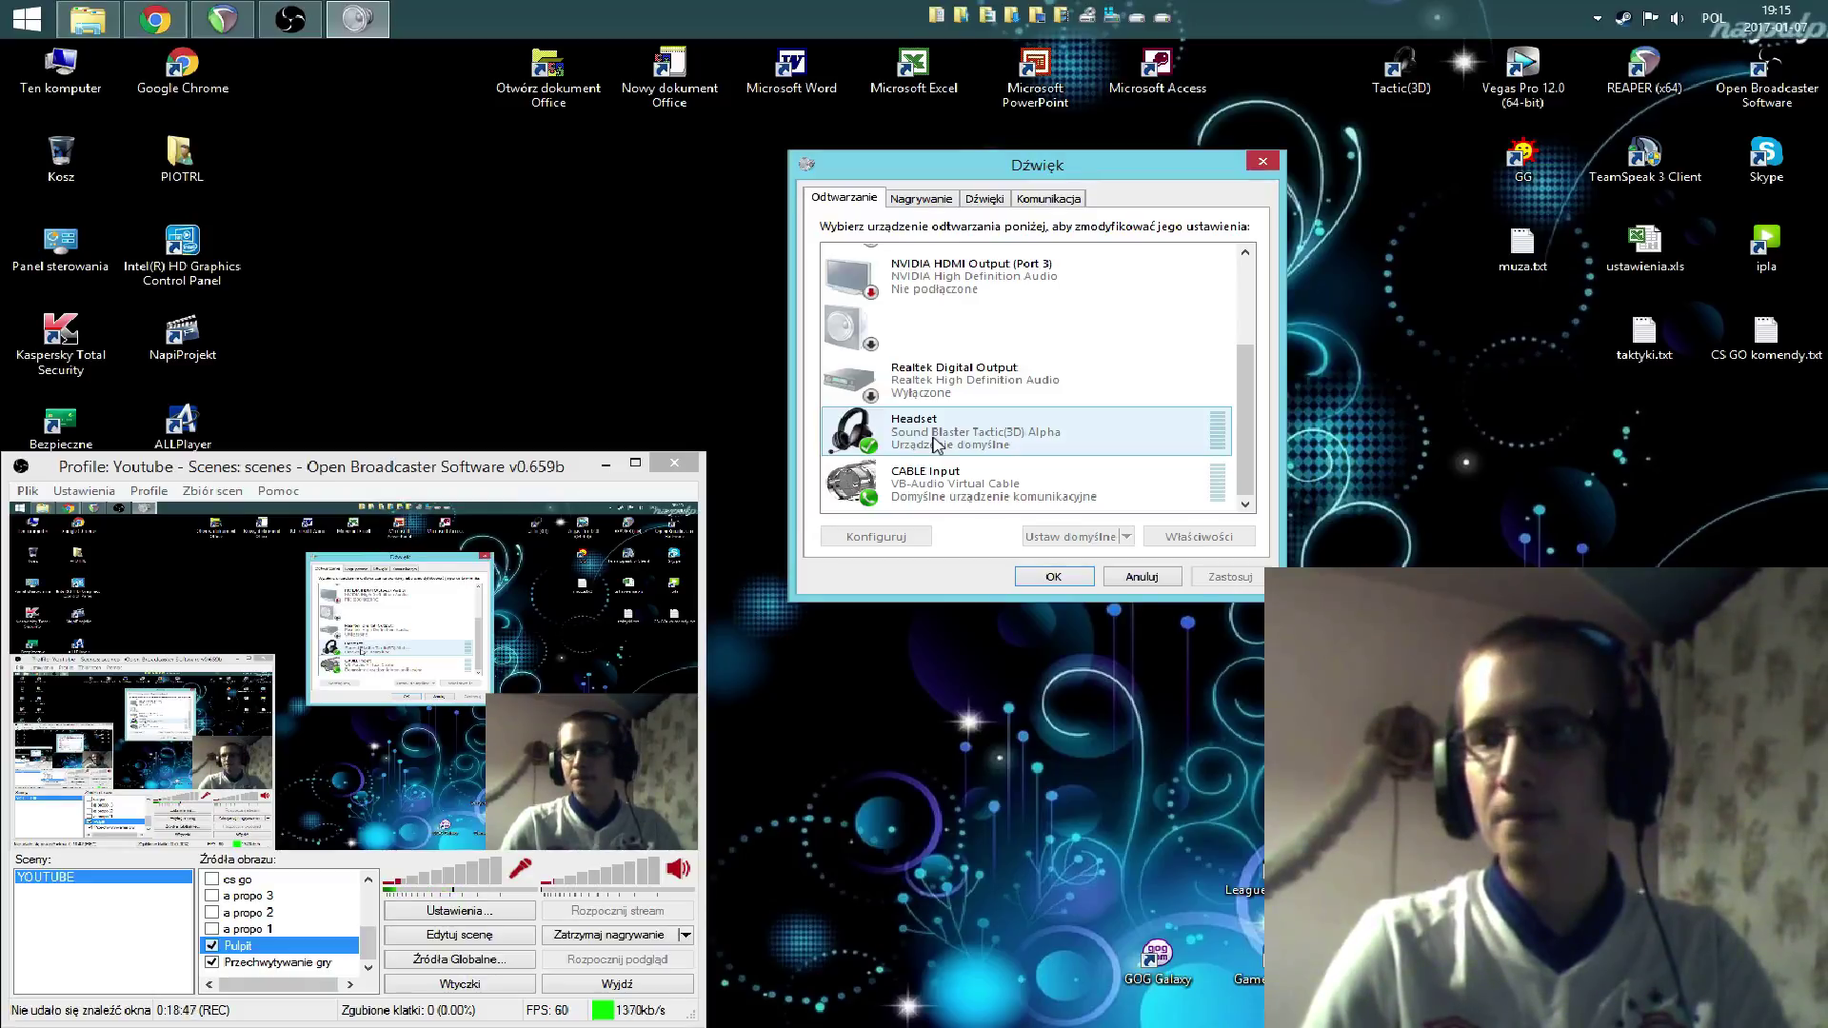
click(942, 503)
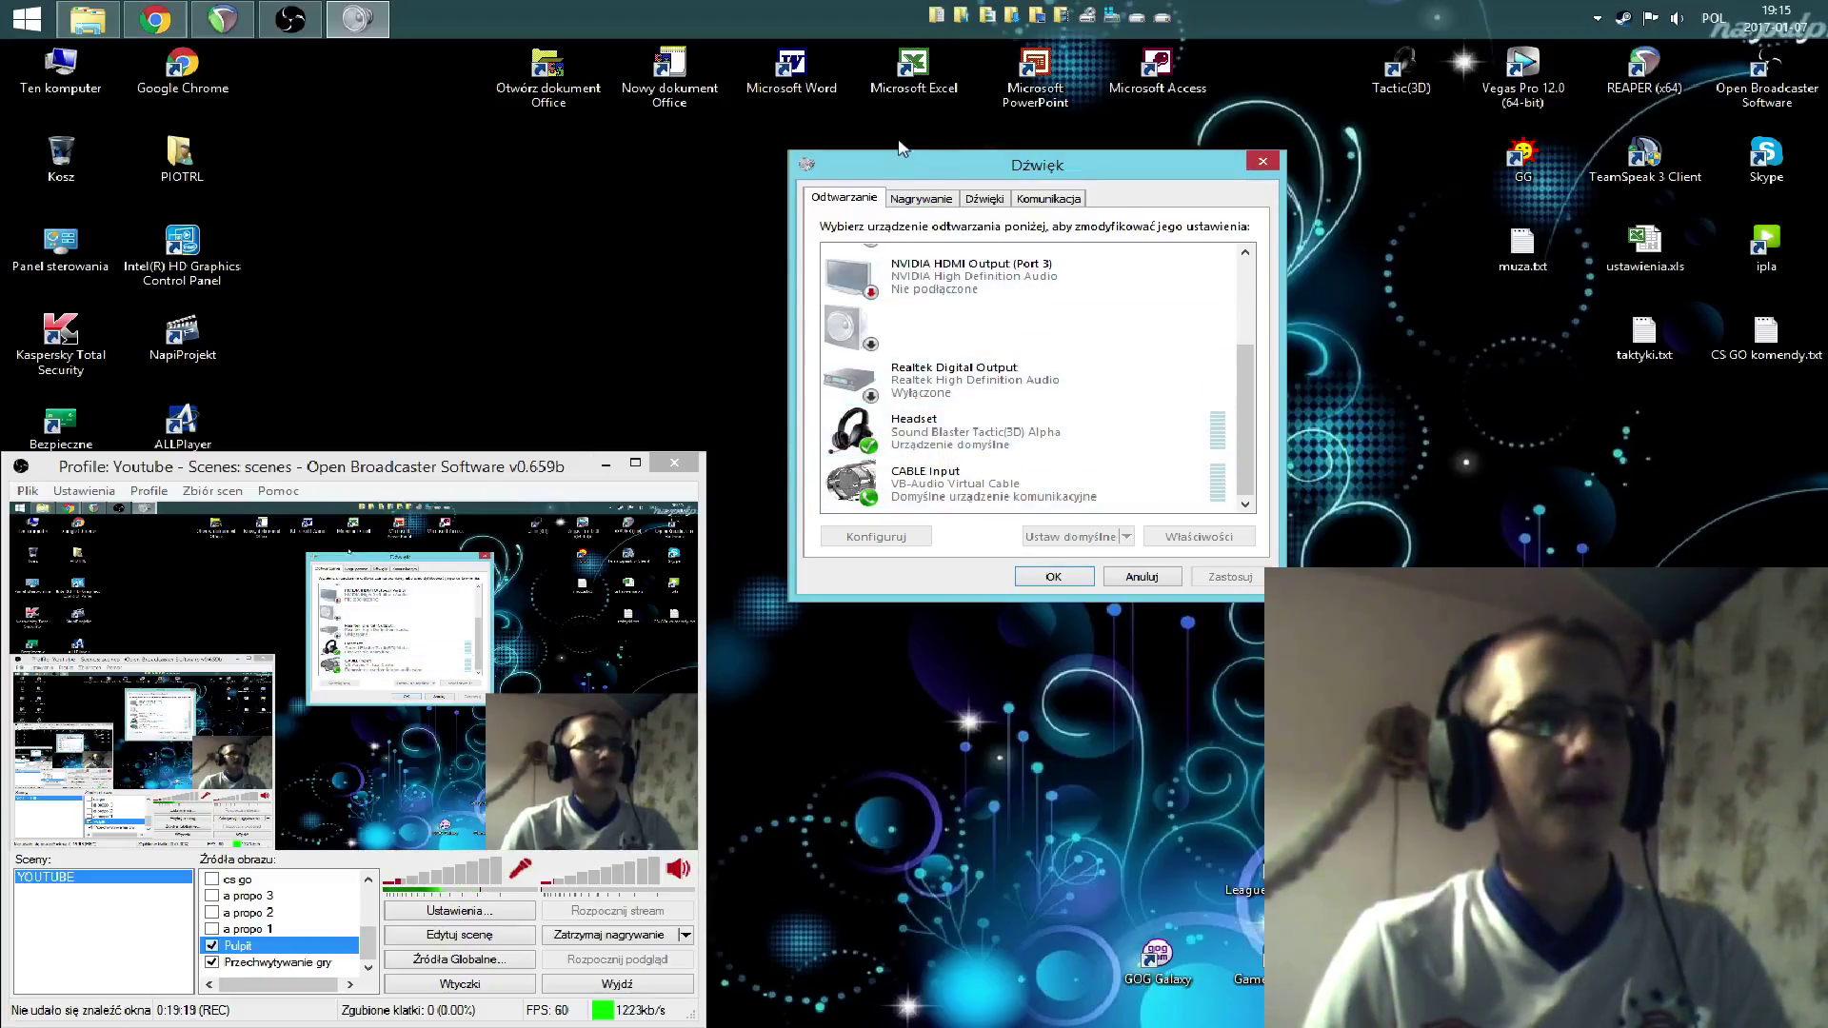
- Examine the Headset Microphone and CABLE Output recording devices, and leave the Windows sound settings without changing anything
click(934, 202)
scroll(1163, 471, down, 2)
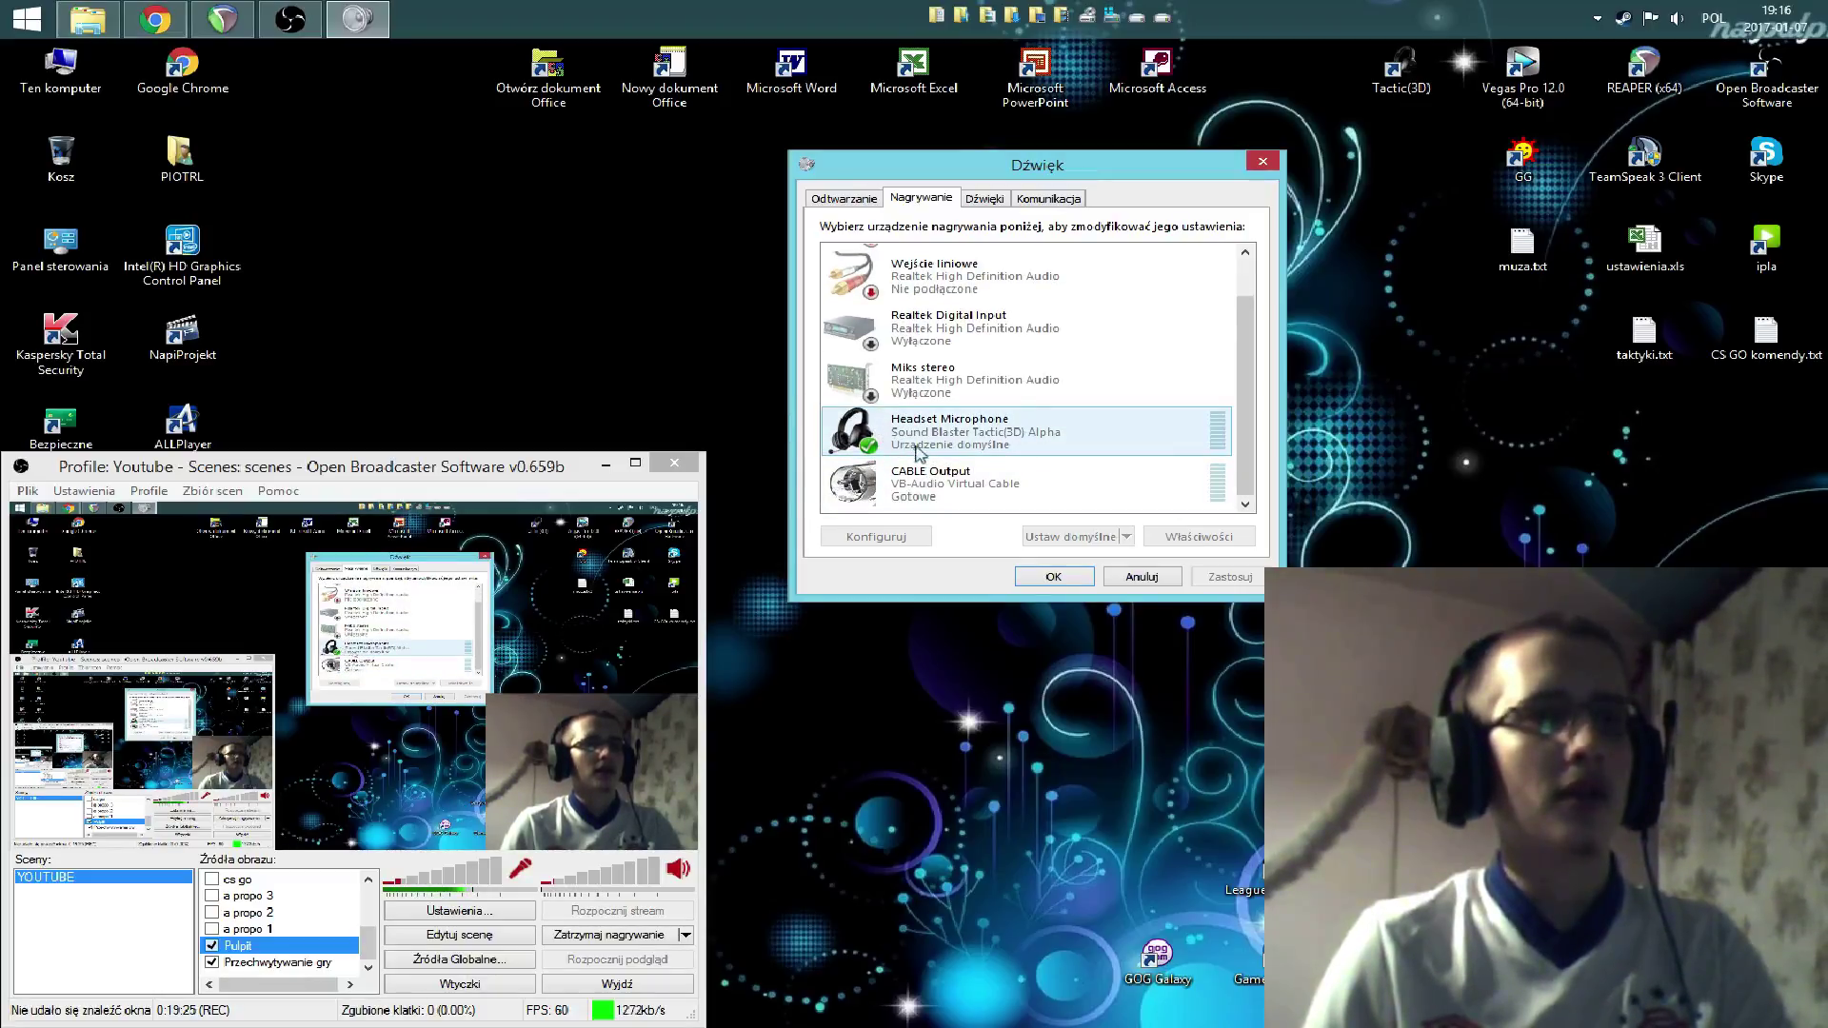
scroll(949, 450, up, 1)
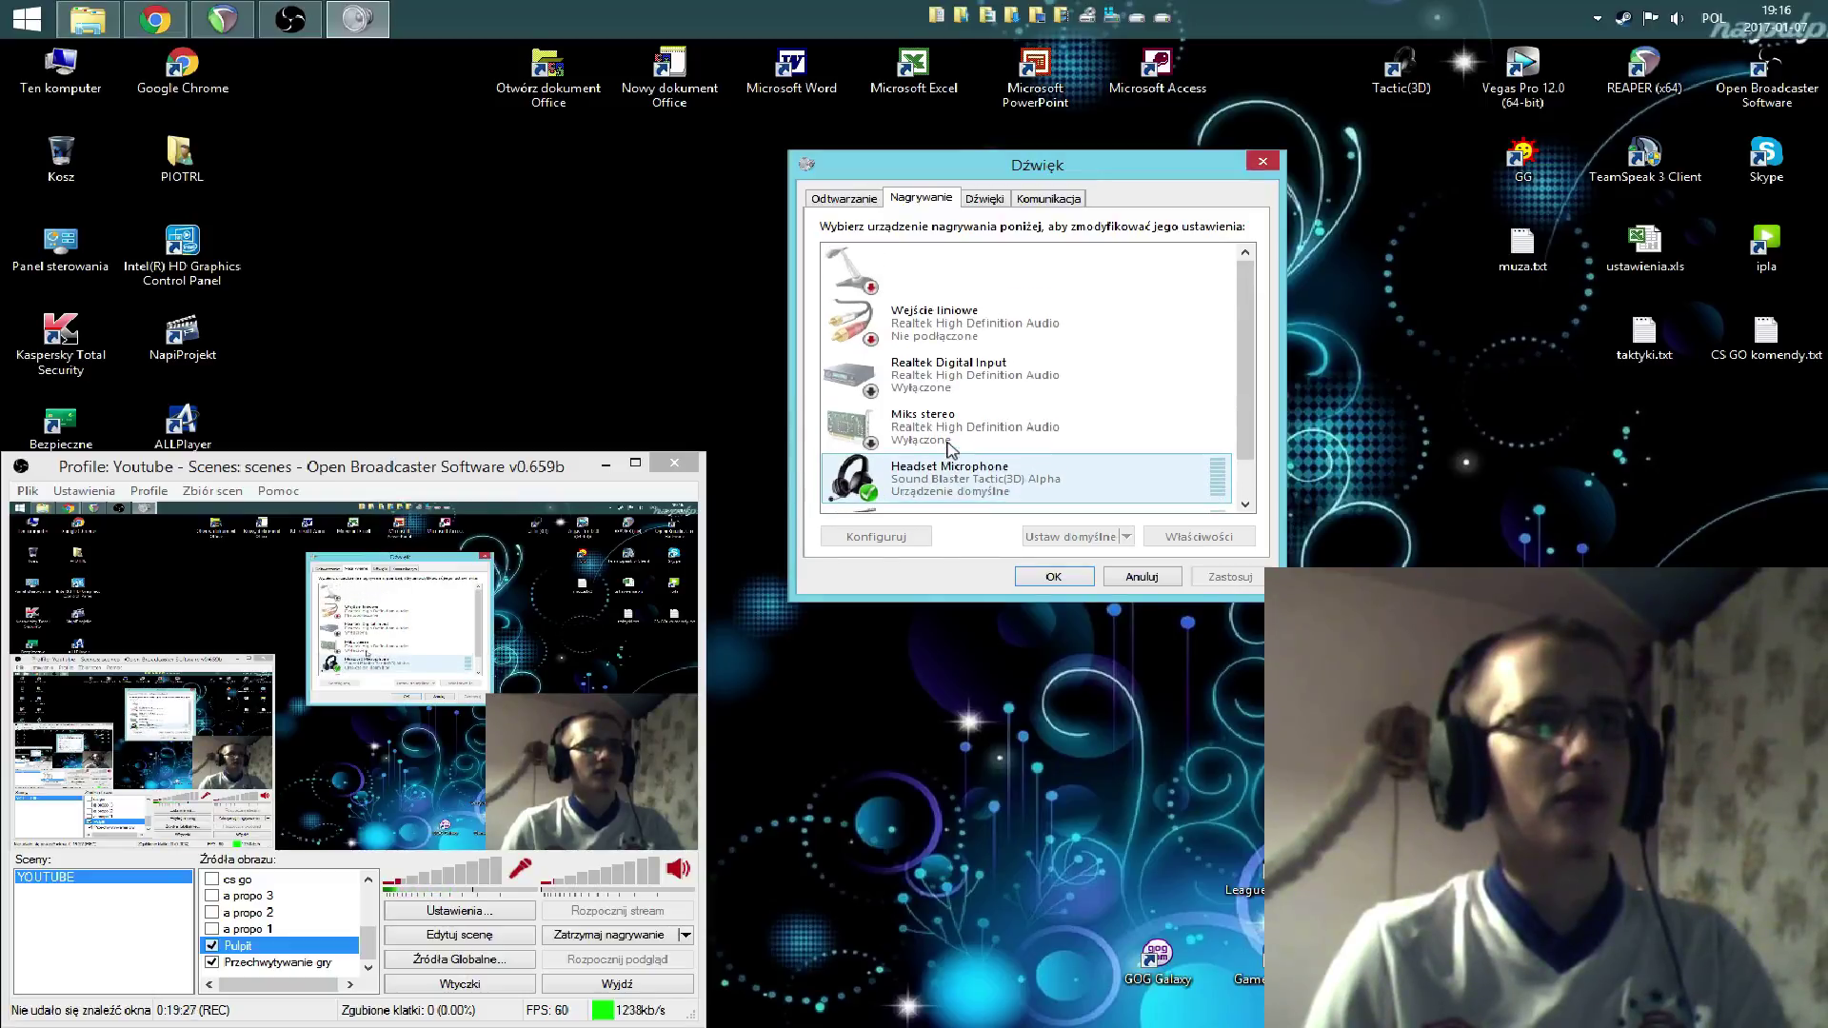
scroll(952, 457, down, 1)
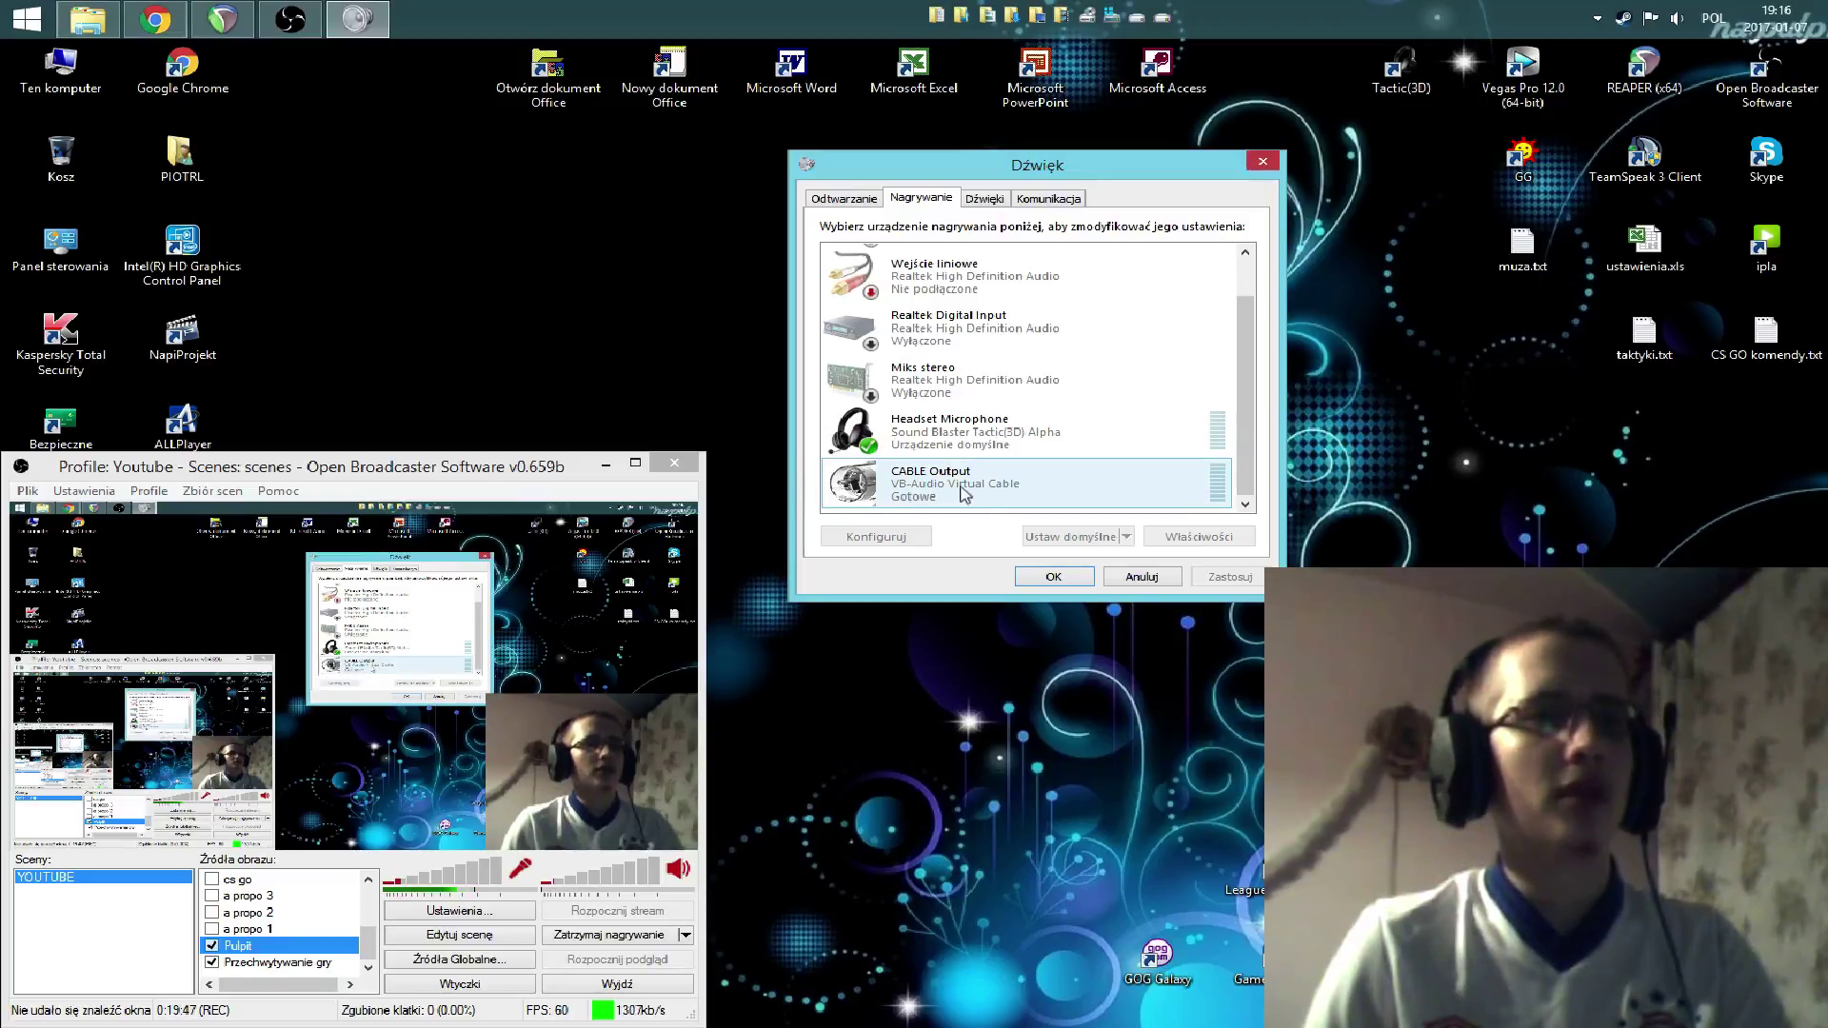
click(921, 454)
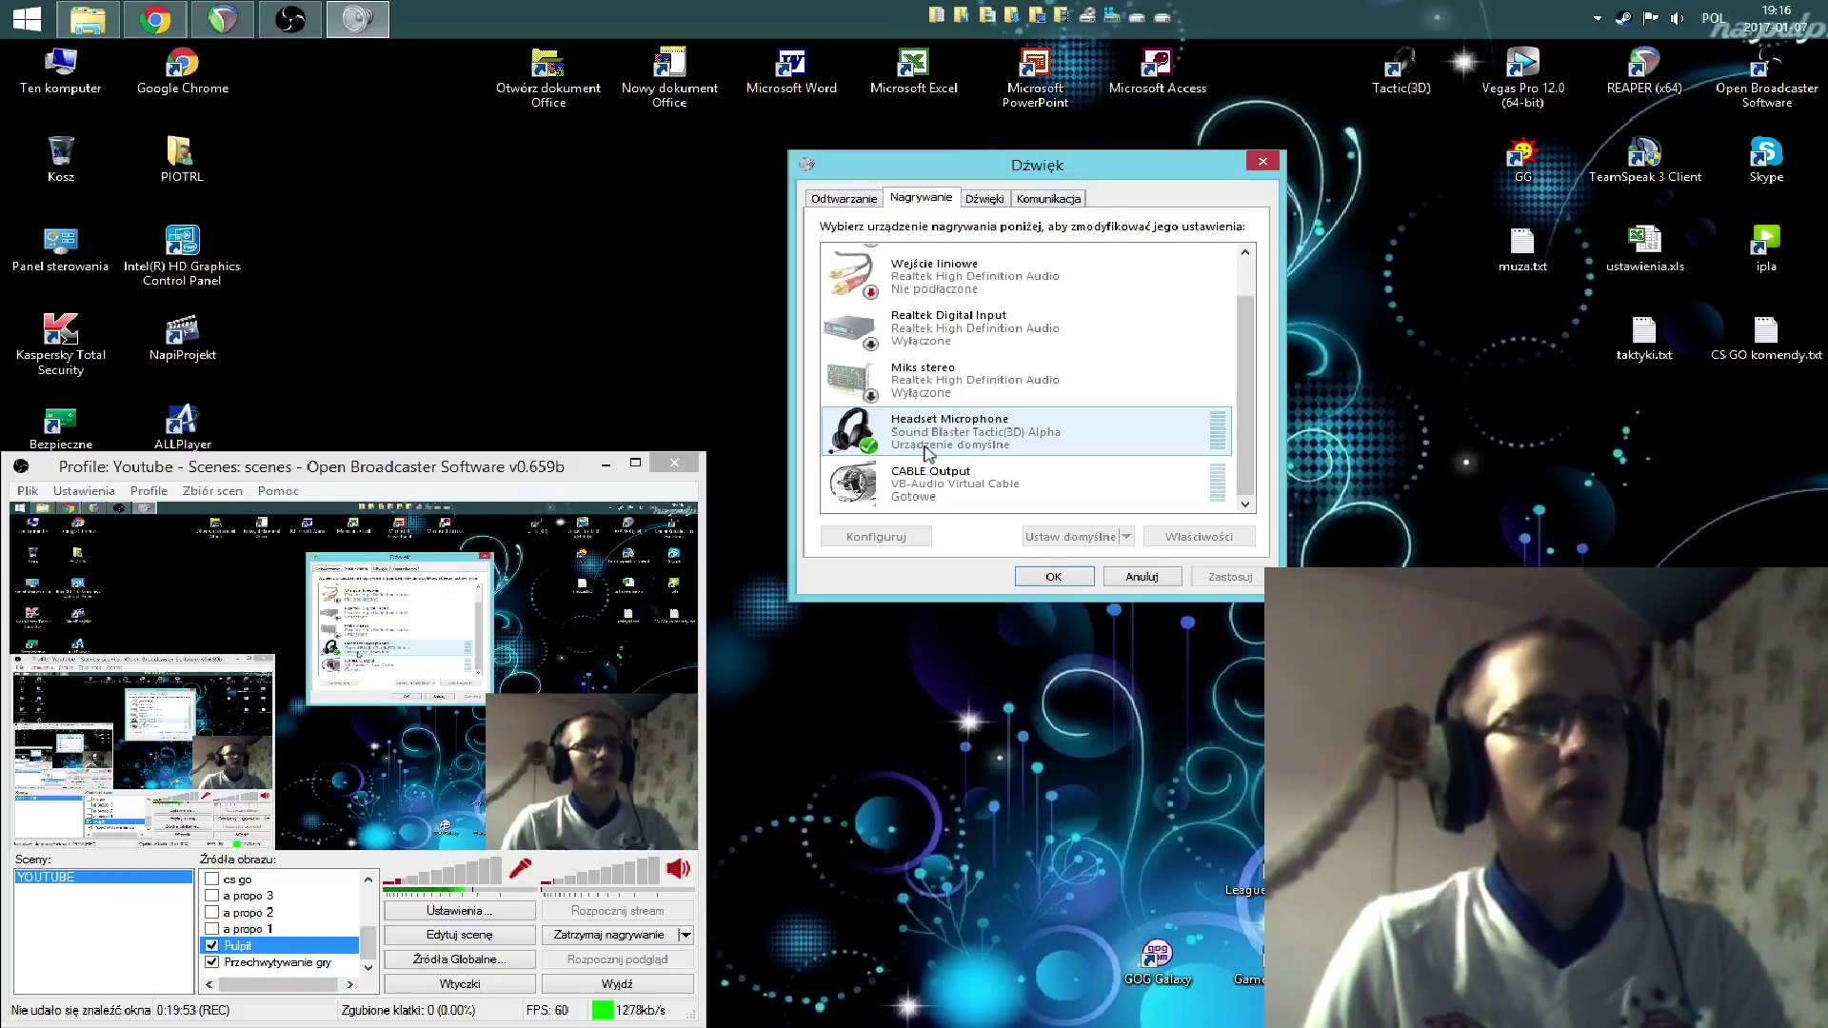
click(1053, 476)
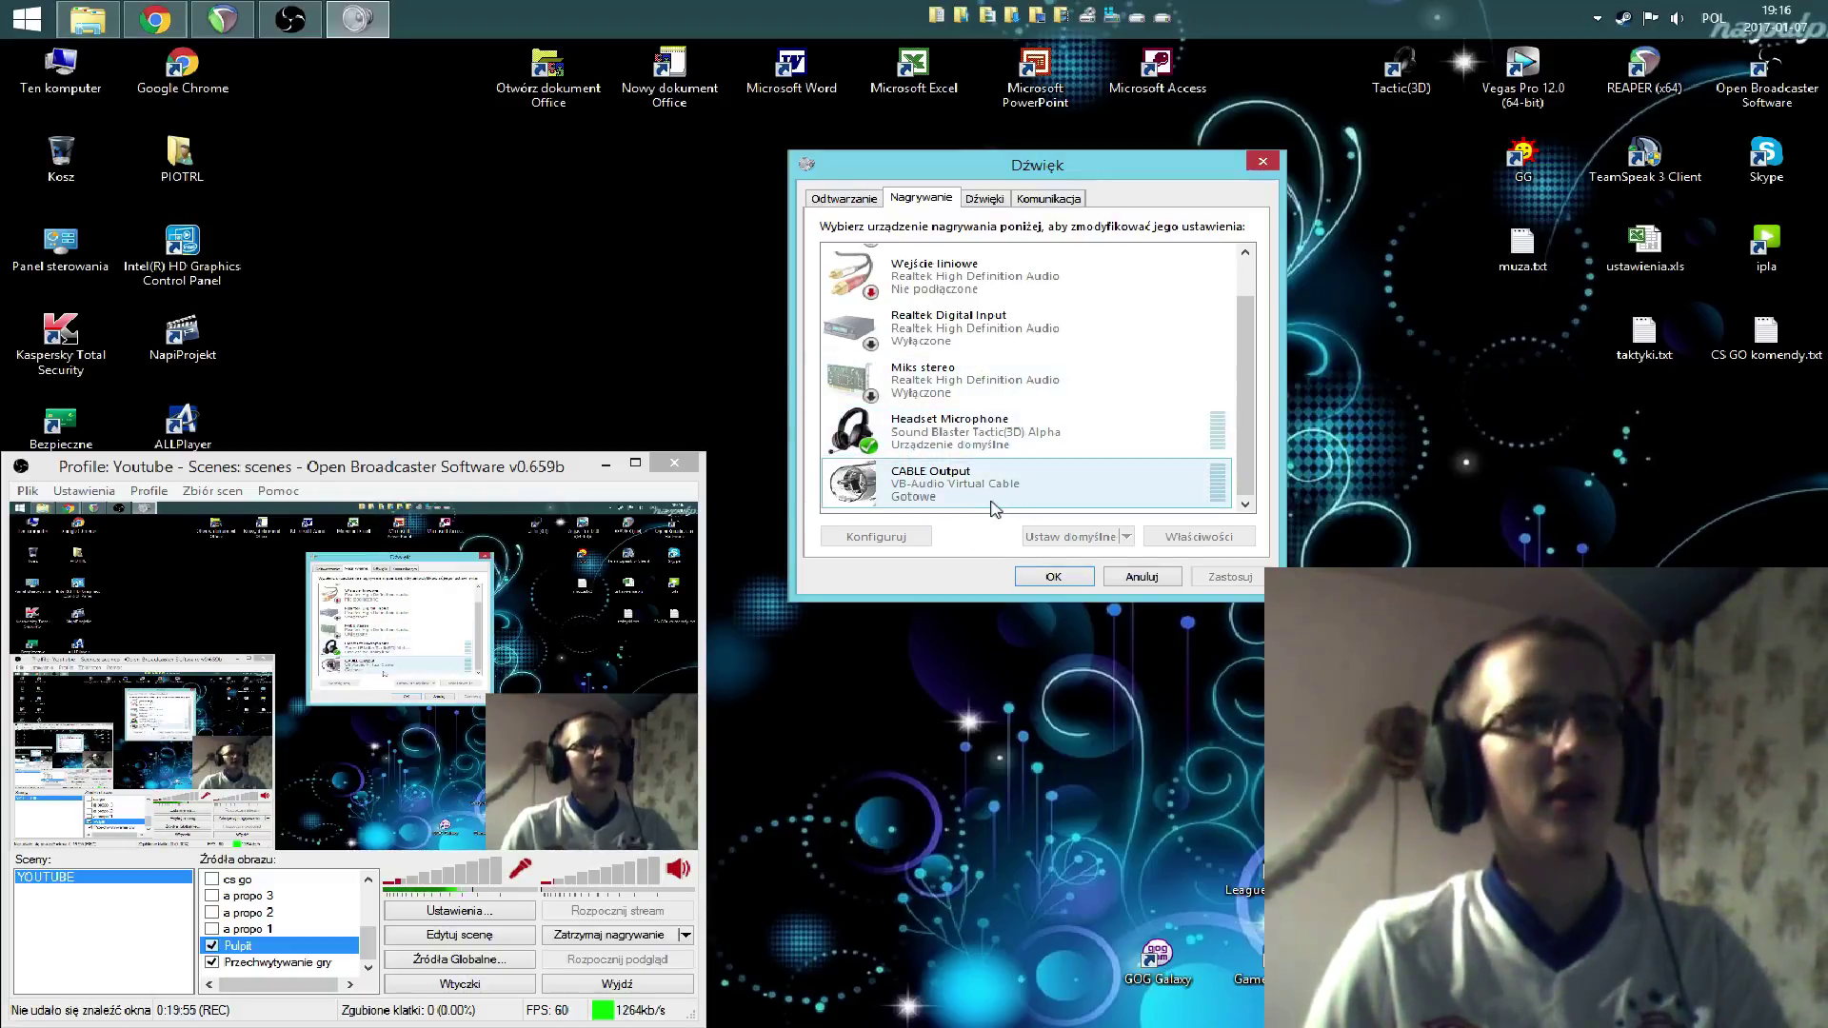
click(842, 200)
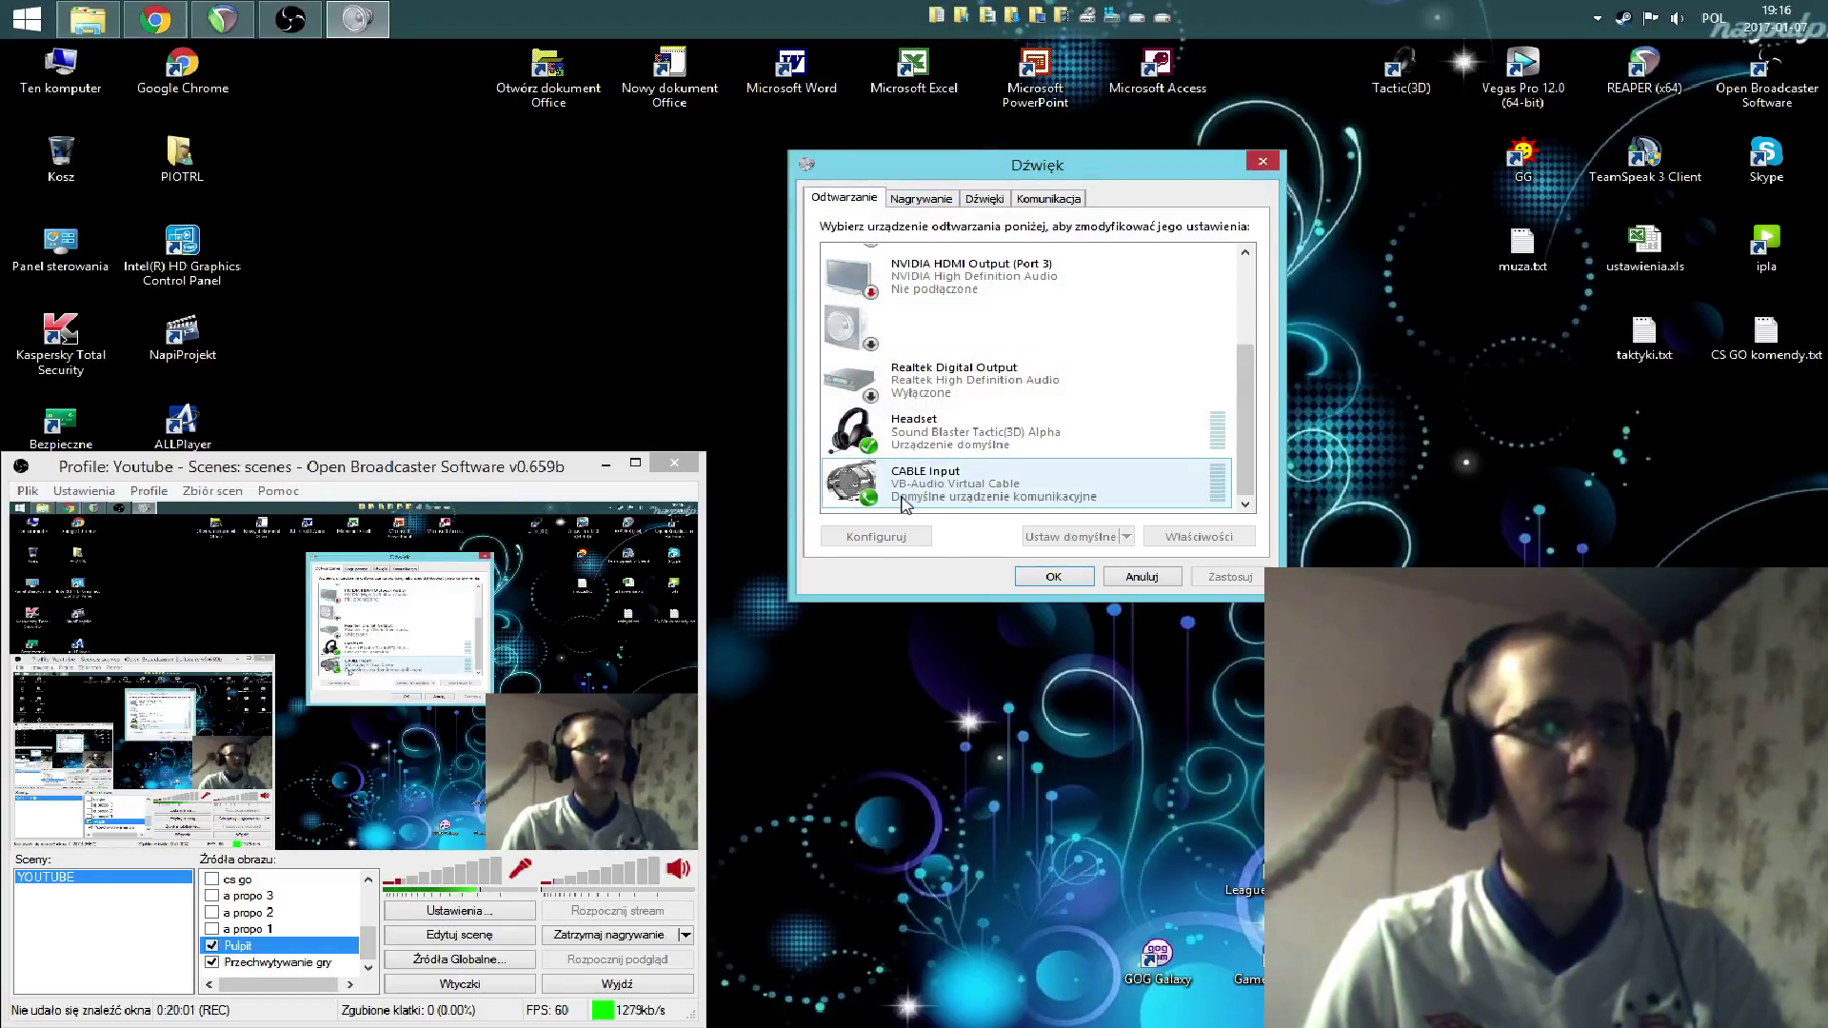
click(1142, 577)
- Switch to Open Broadcaster Software and review the desktop and microphone devices in its audio (Dźwięk) settings
click(84, 491)
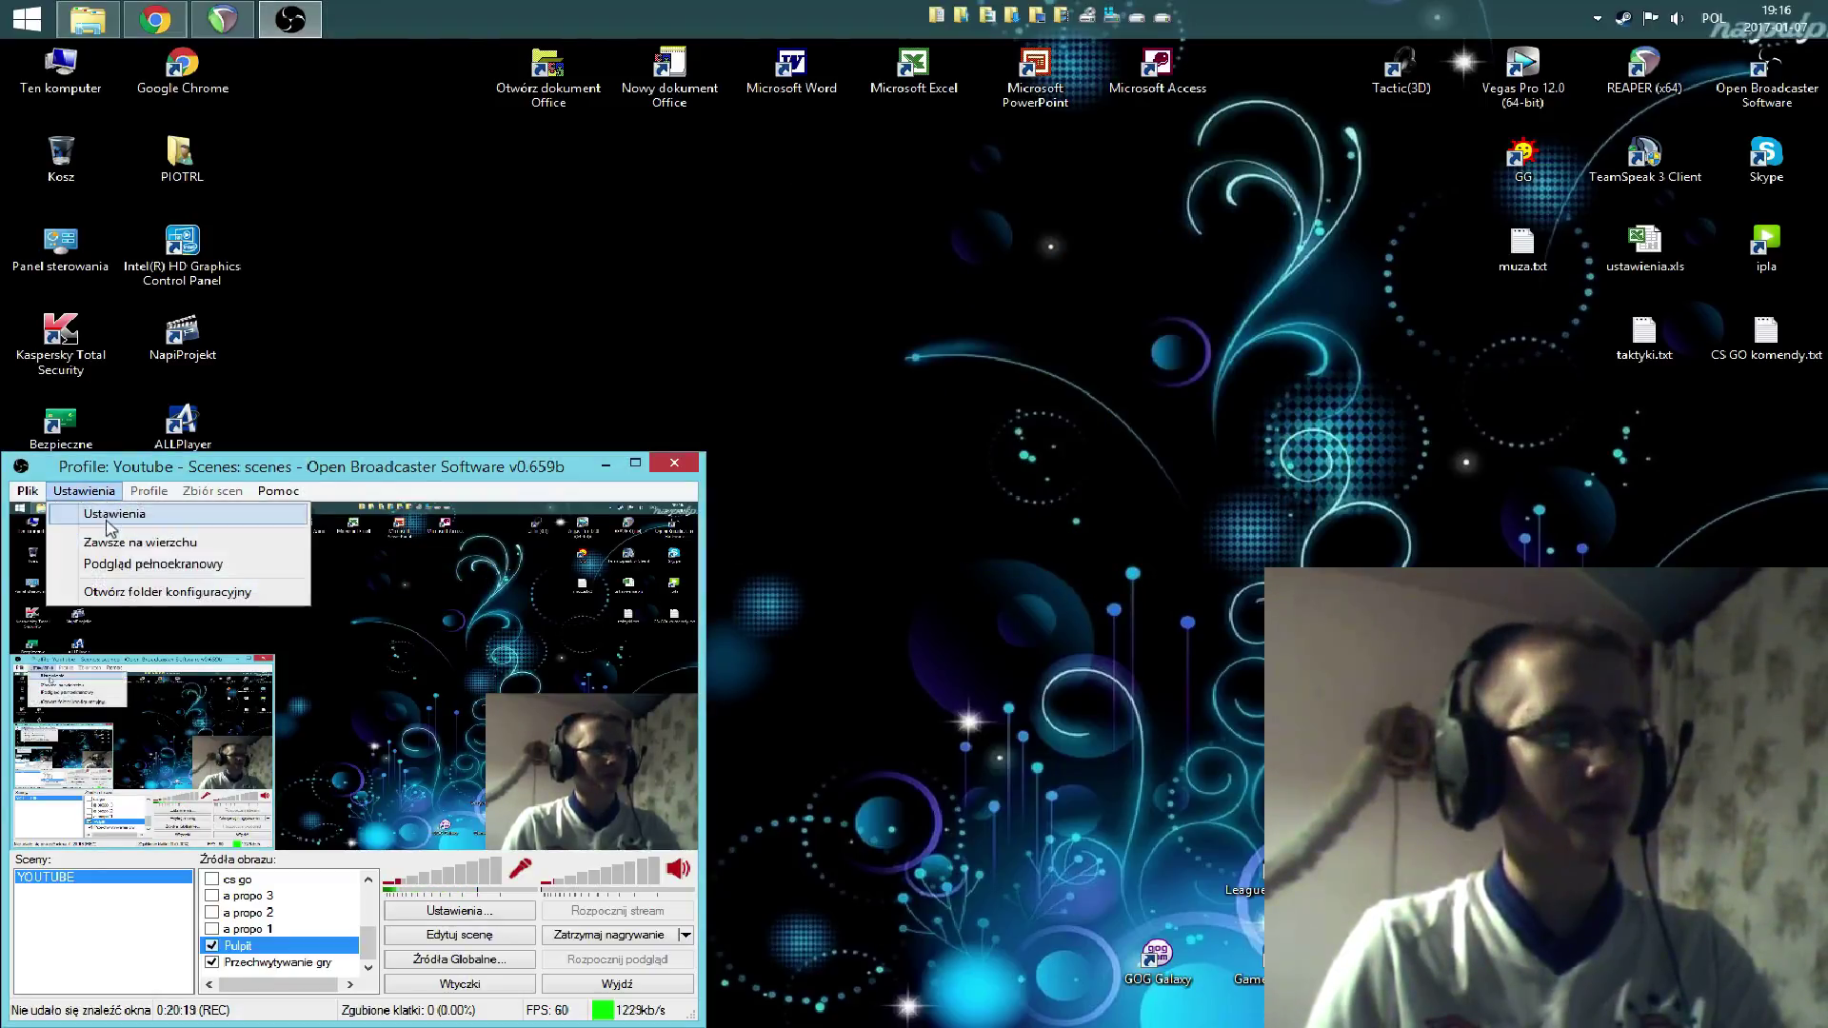
click(106, 515)
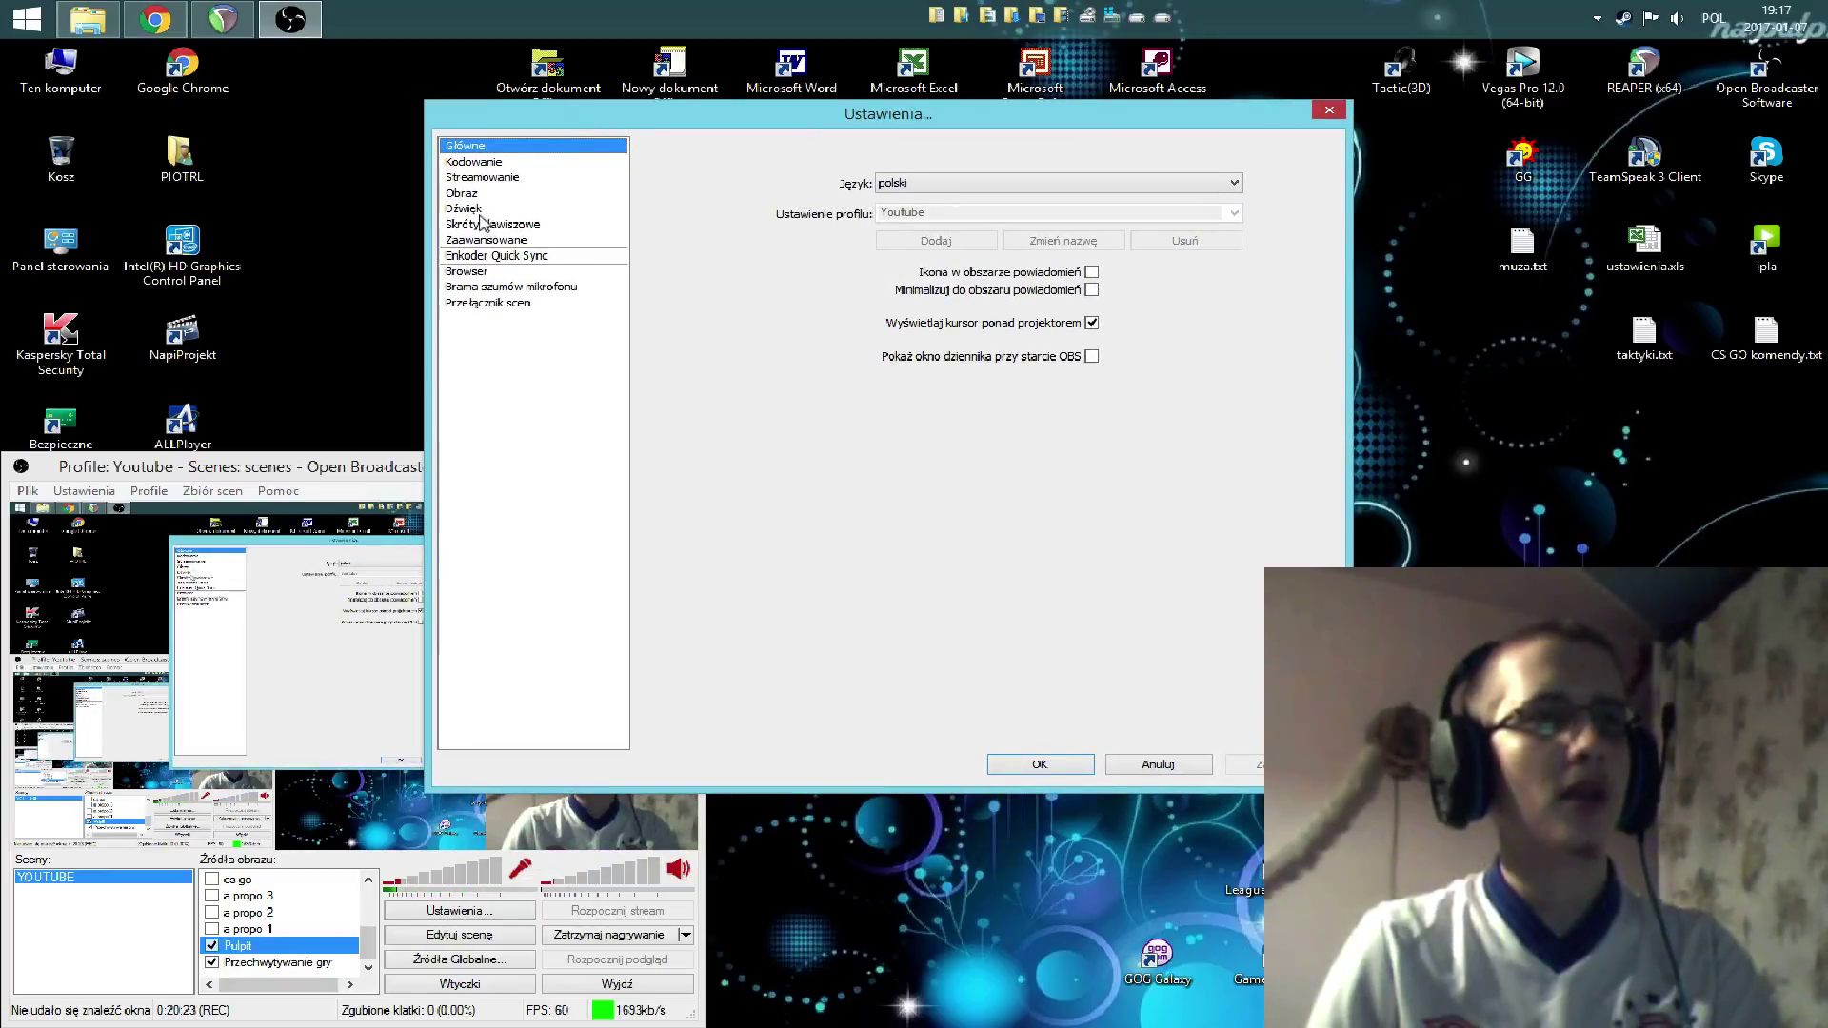
click(481, 210)
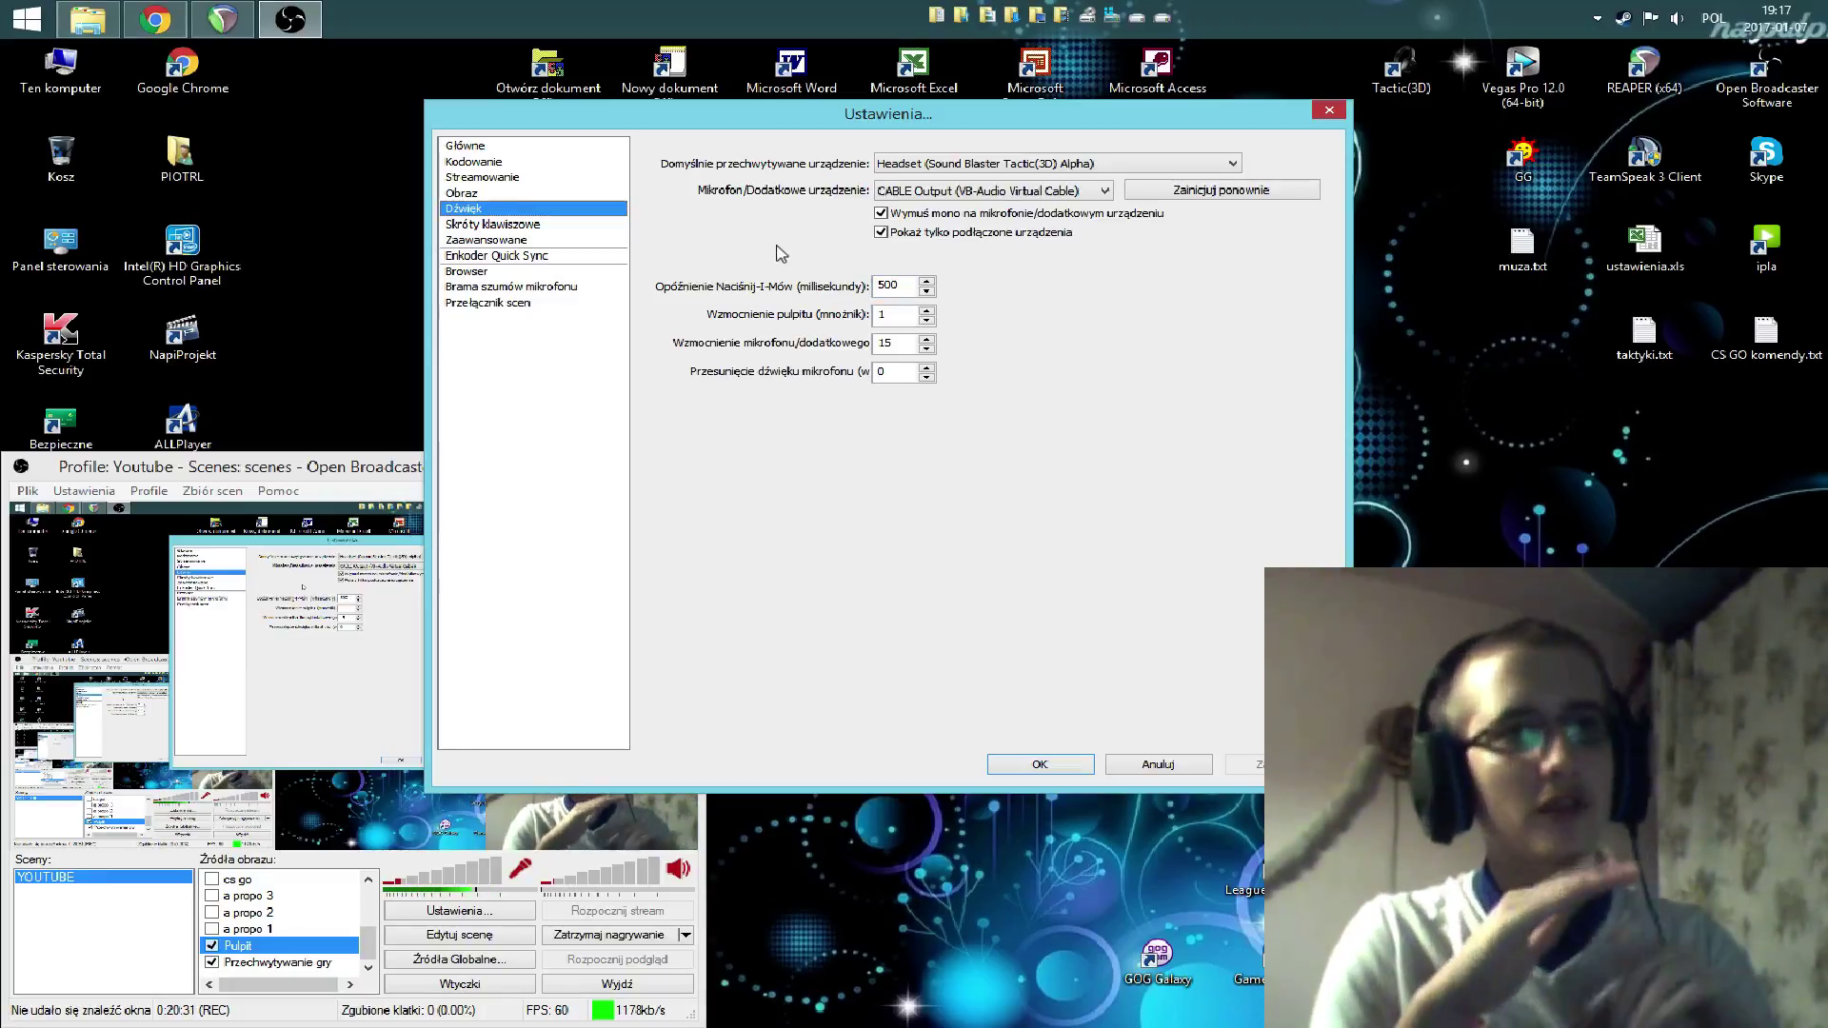
drag(821, 121, 857, 136)
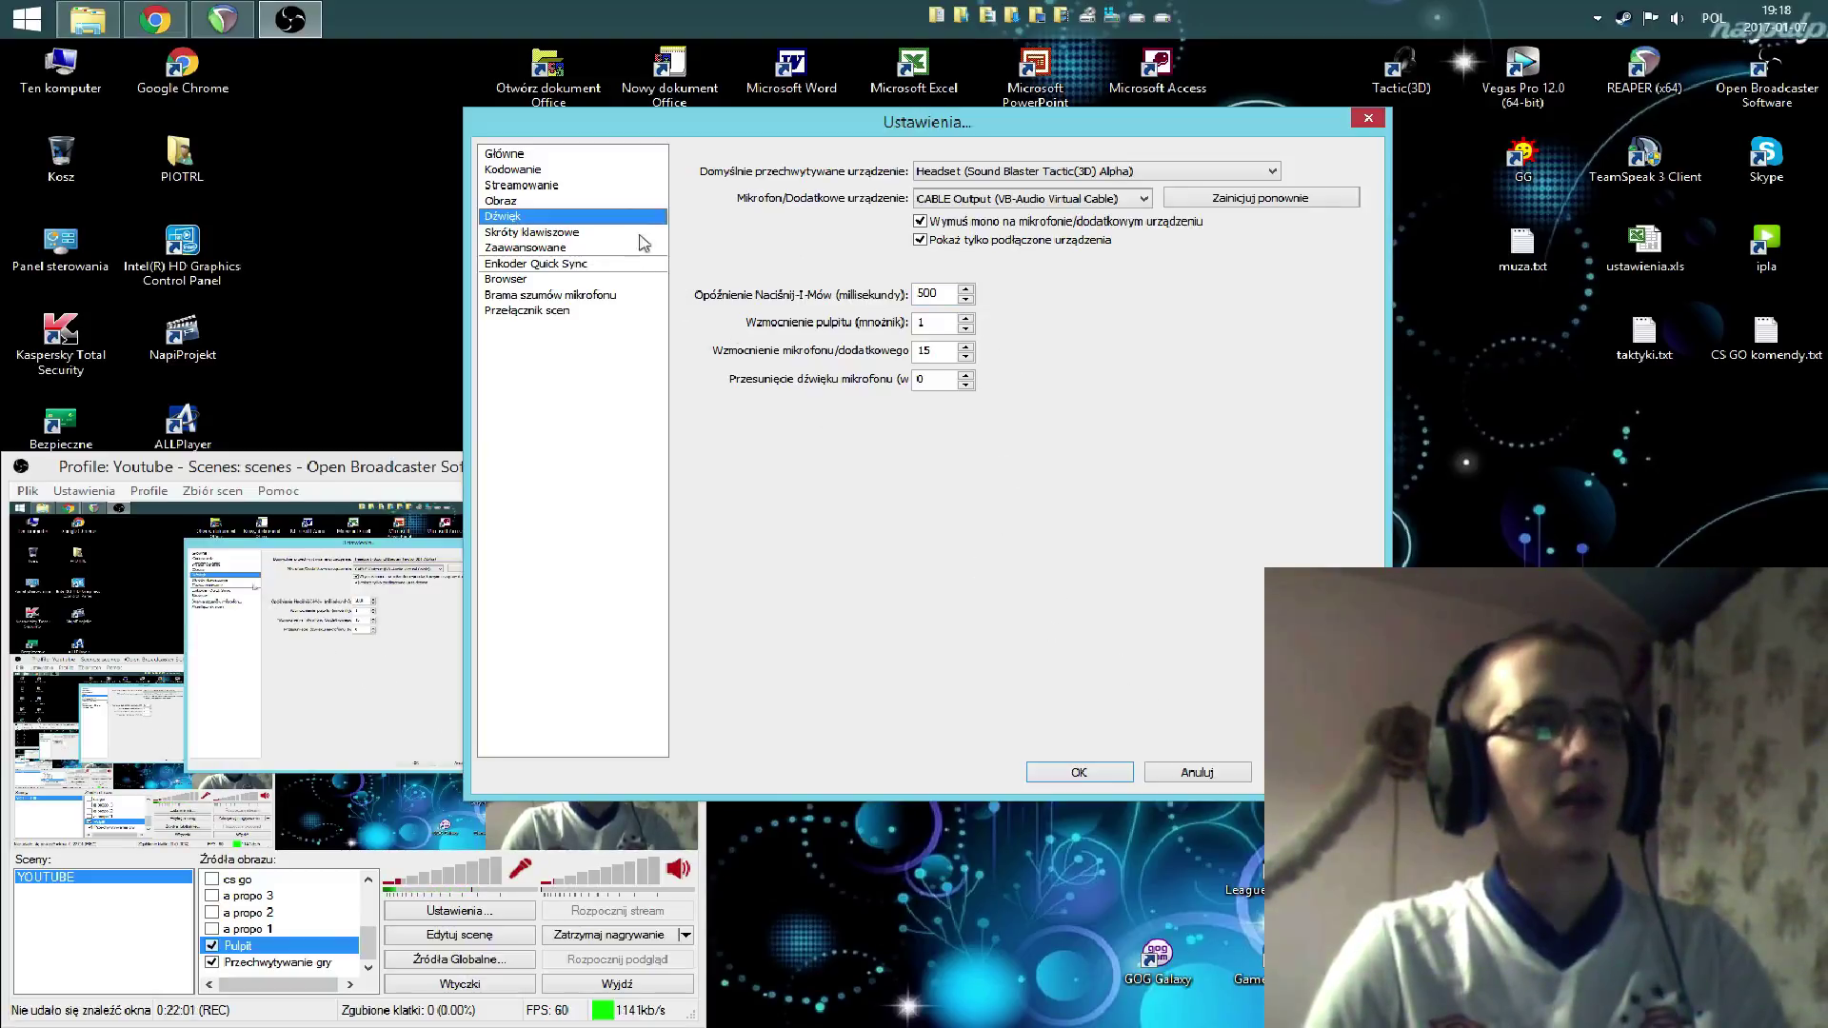
- Show the encoding (Kodowanie) settings and read the explanation of the maximum bitrate field
click(543, 170)
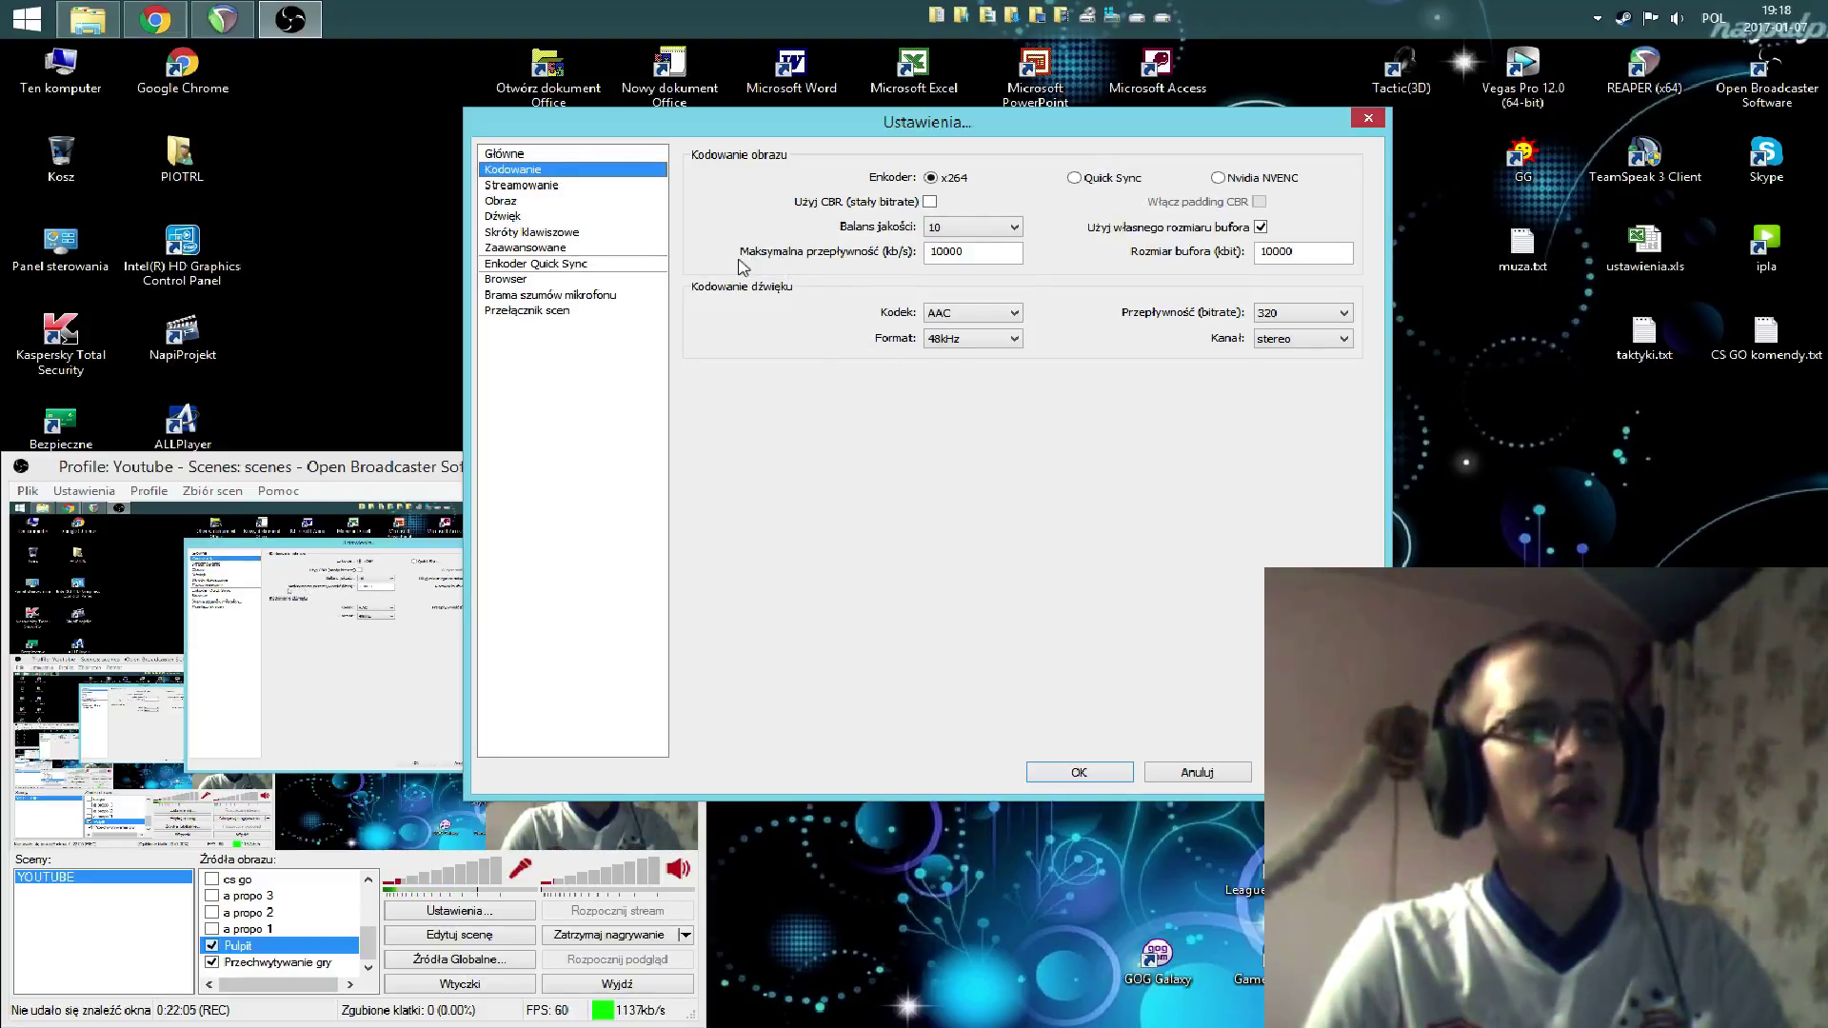
mouse_move(955, 252)
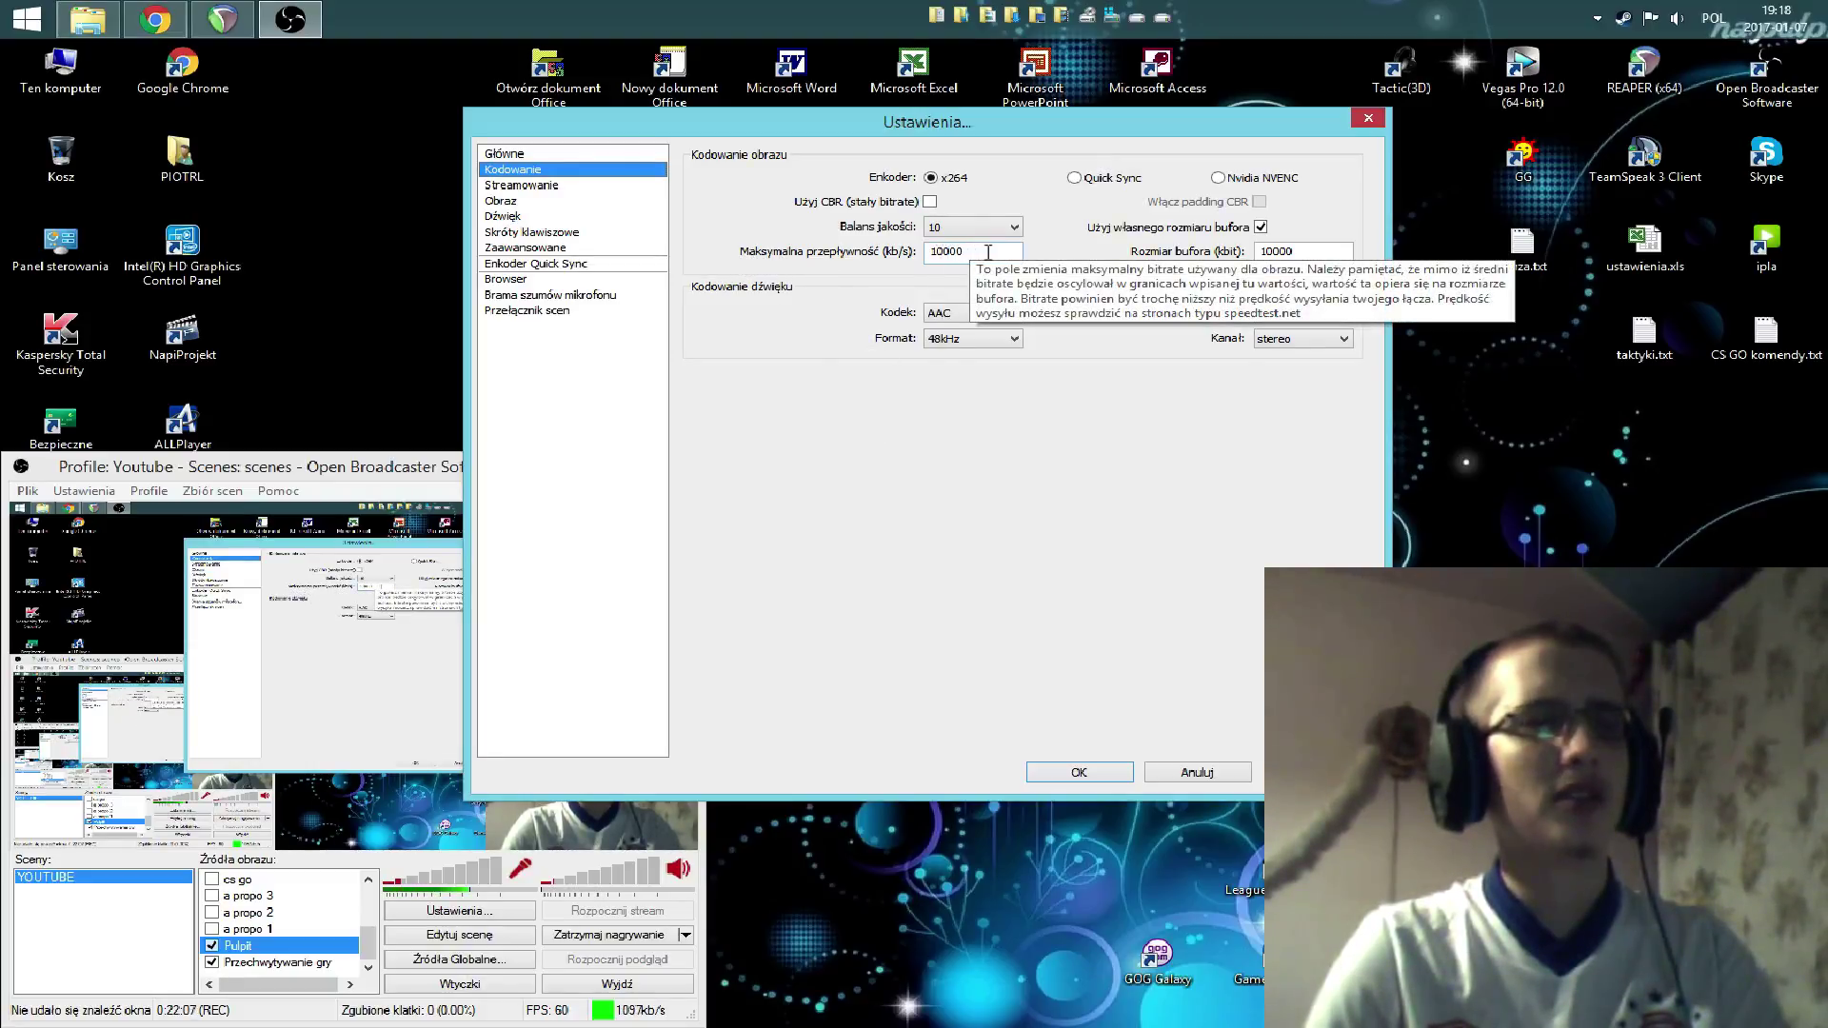
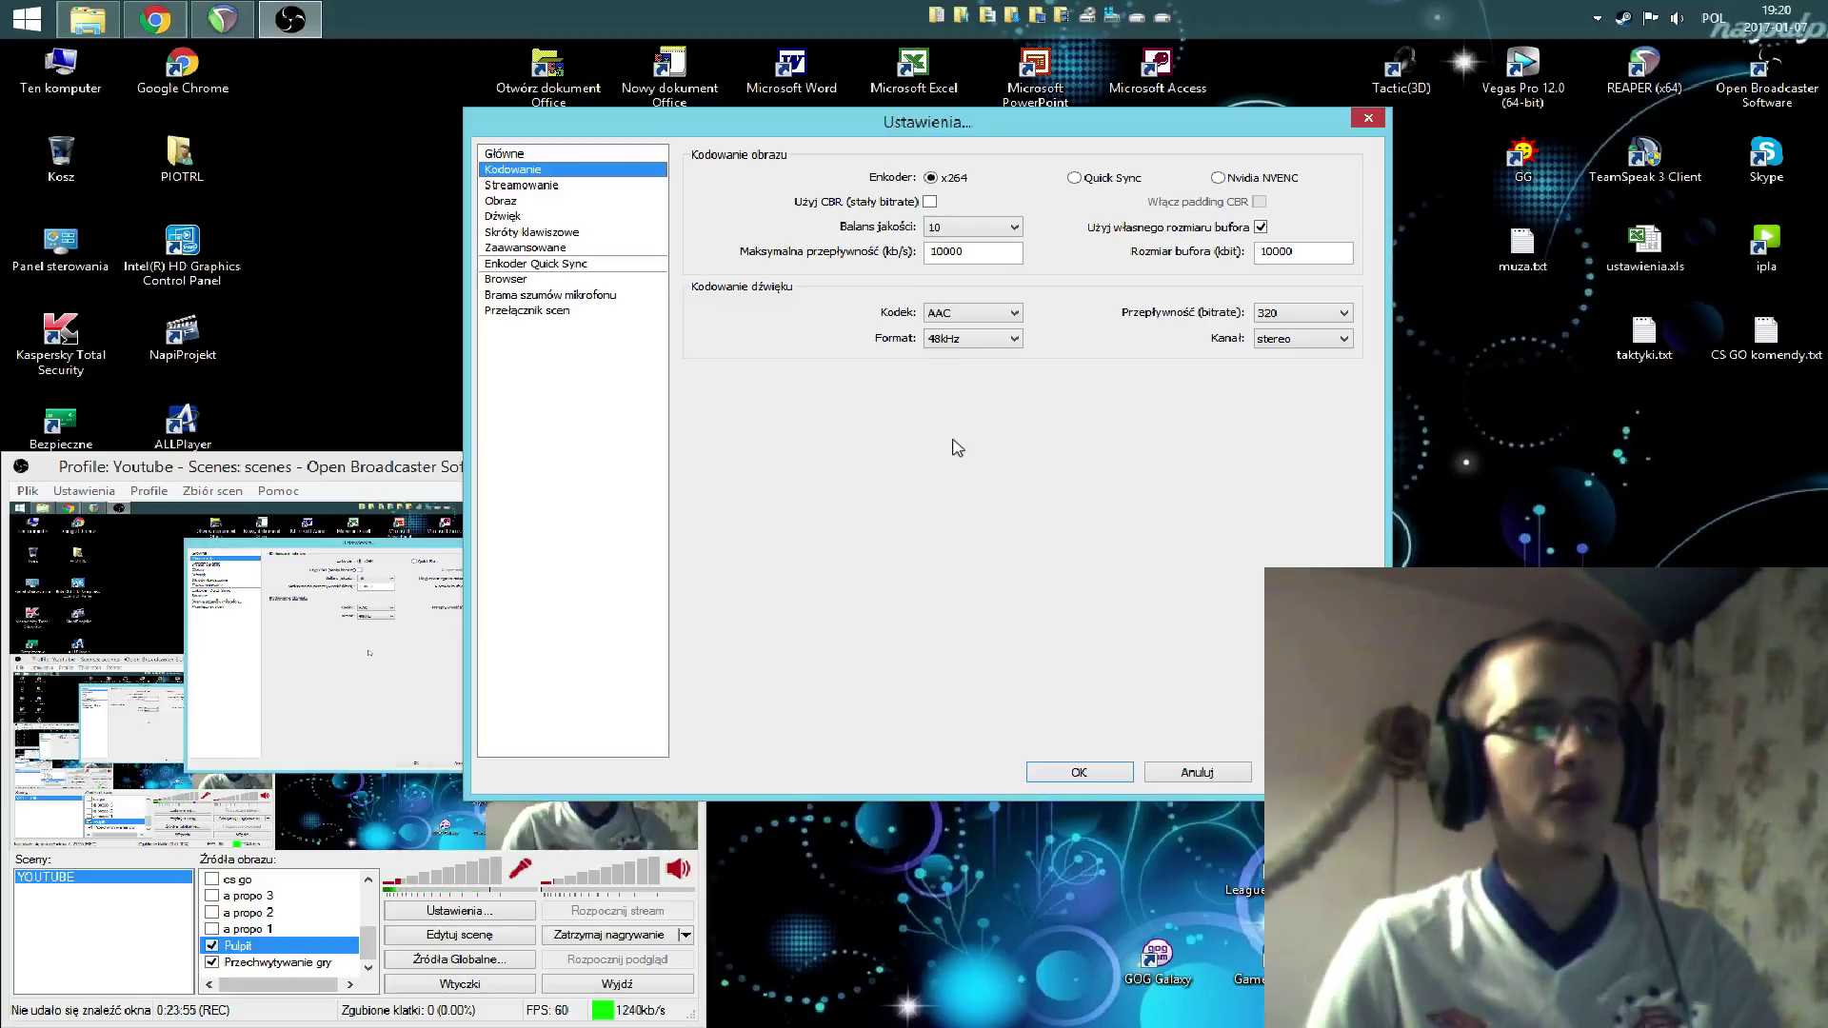
- Set the streaming mode to Nadawanie na żywo, read the optimisation advice for Twitch, and discard the change on returning to Kodowanie
click(531, 189)
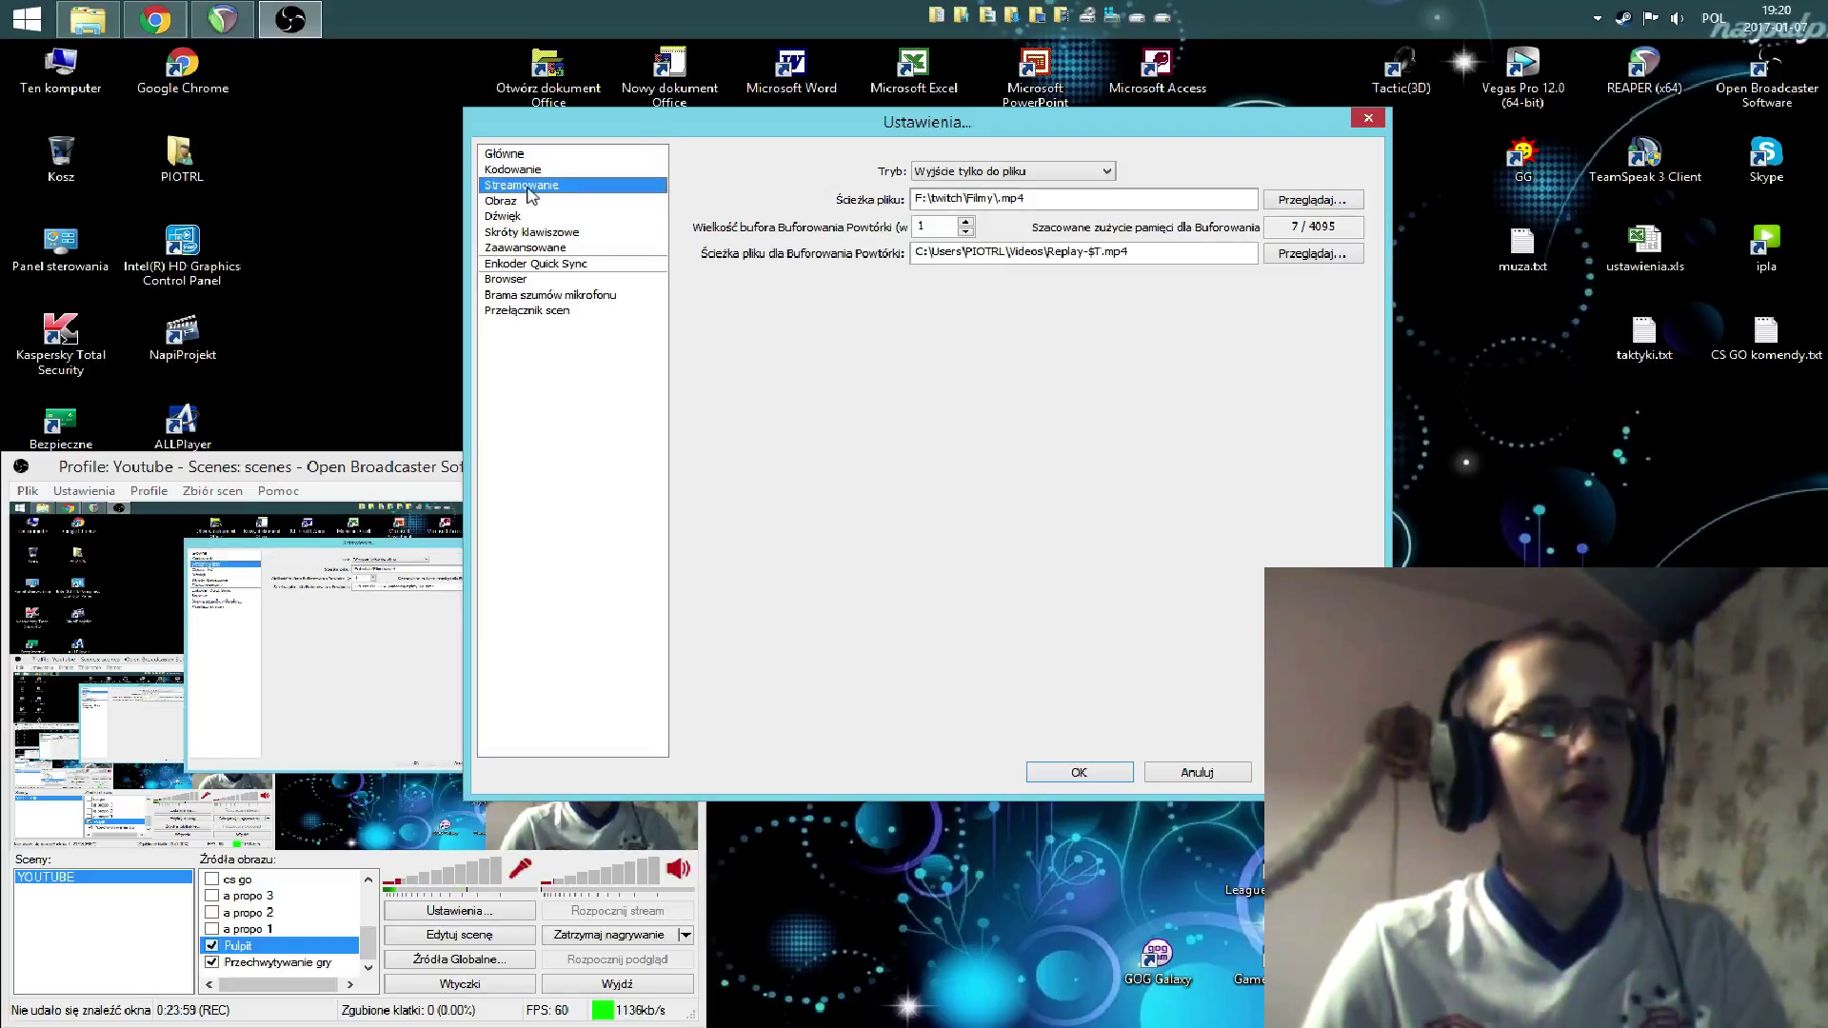
click(987, 180)
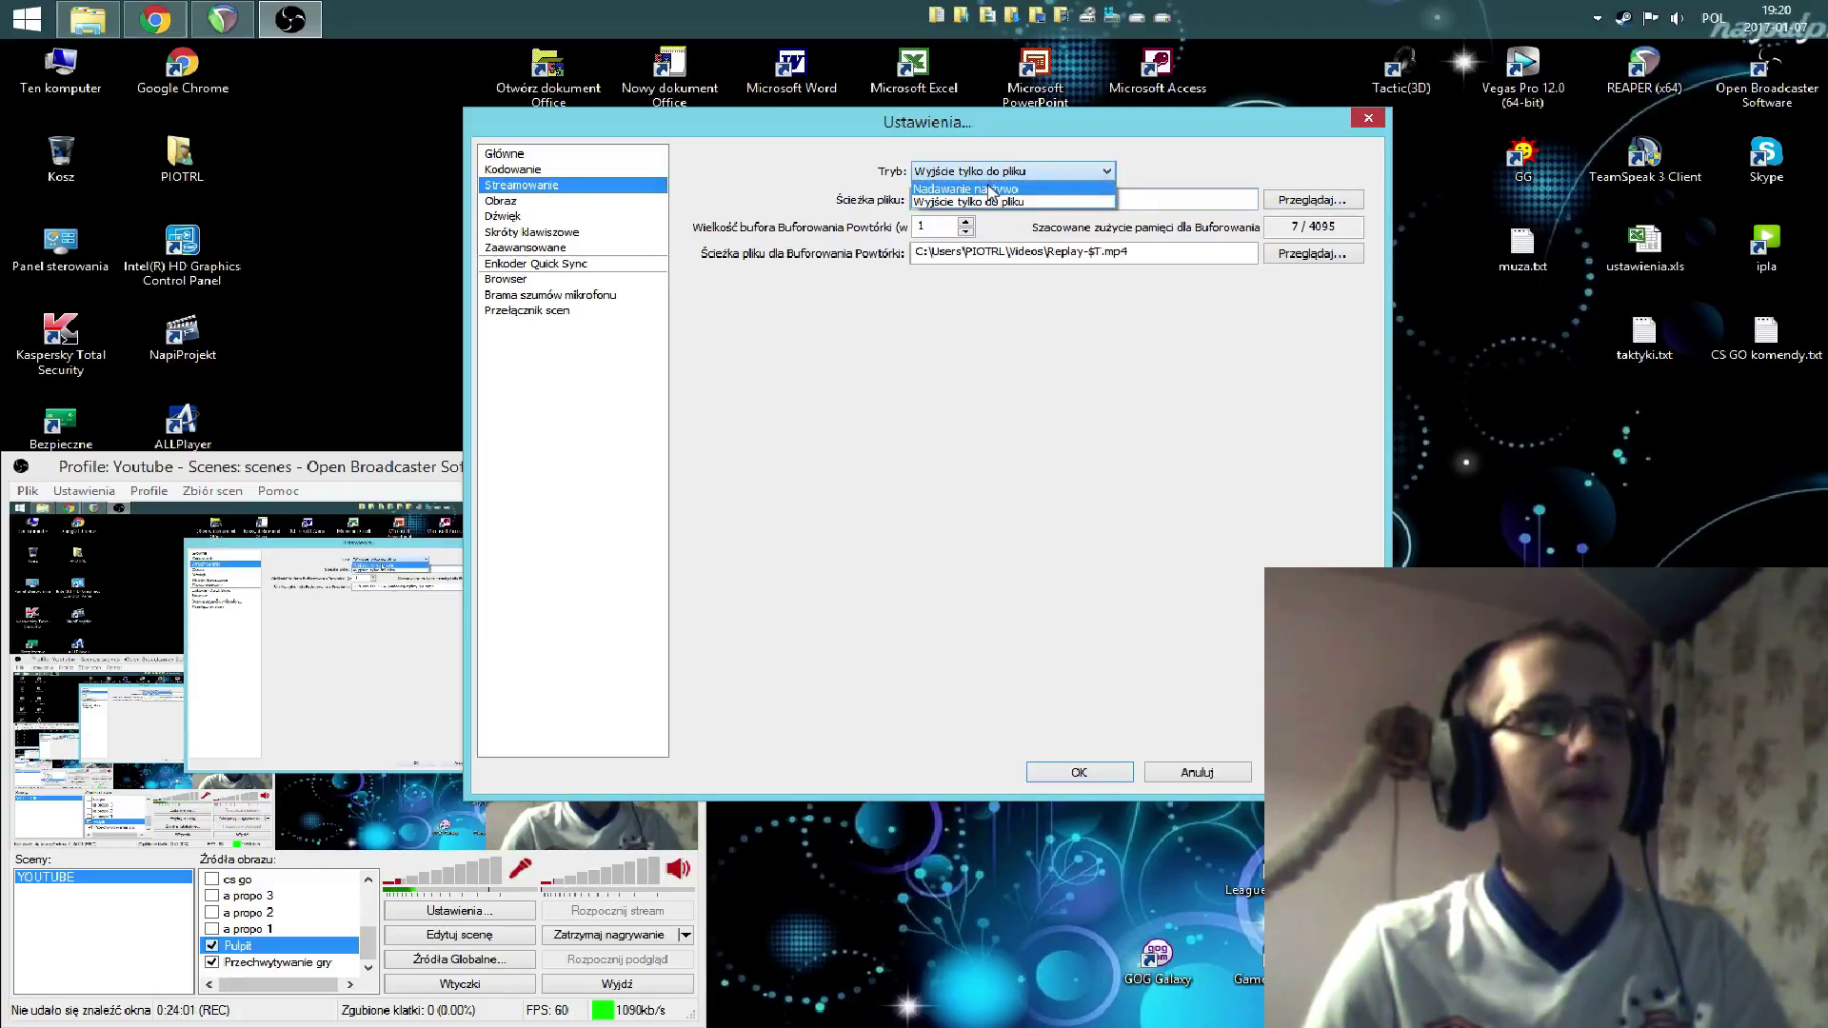
click(990, 189)
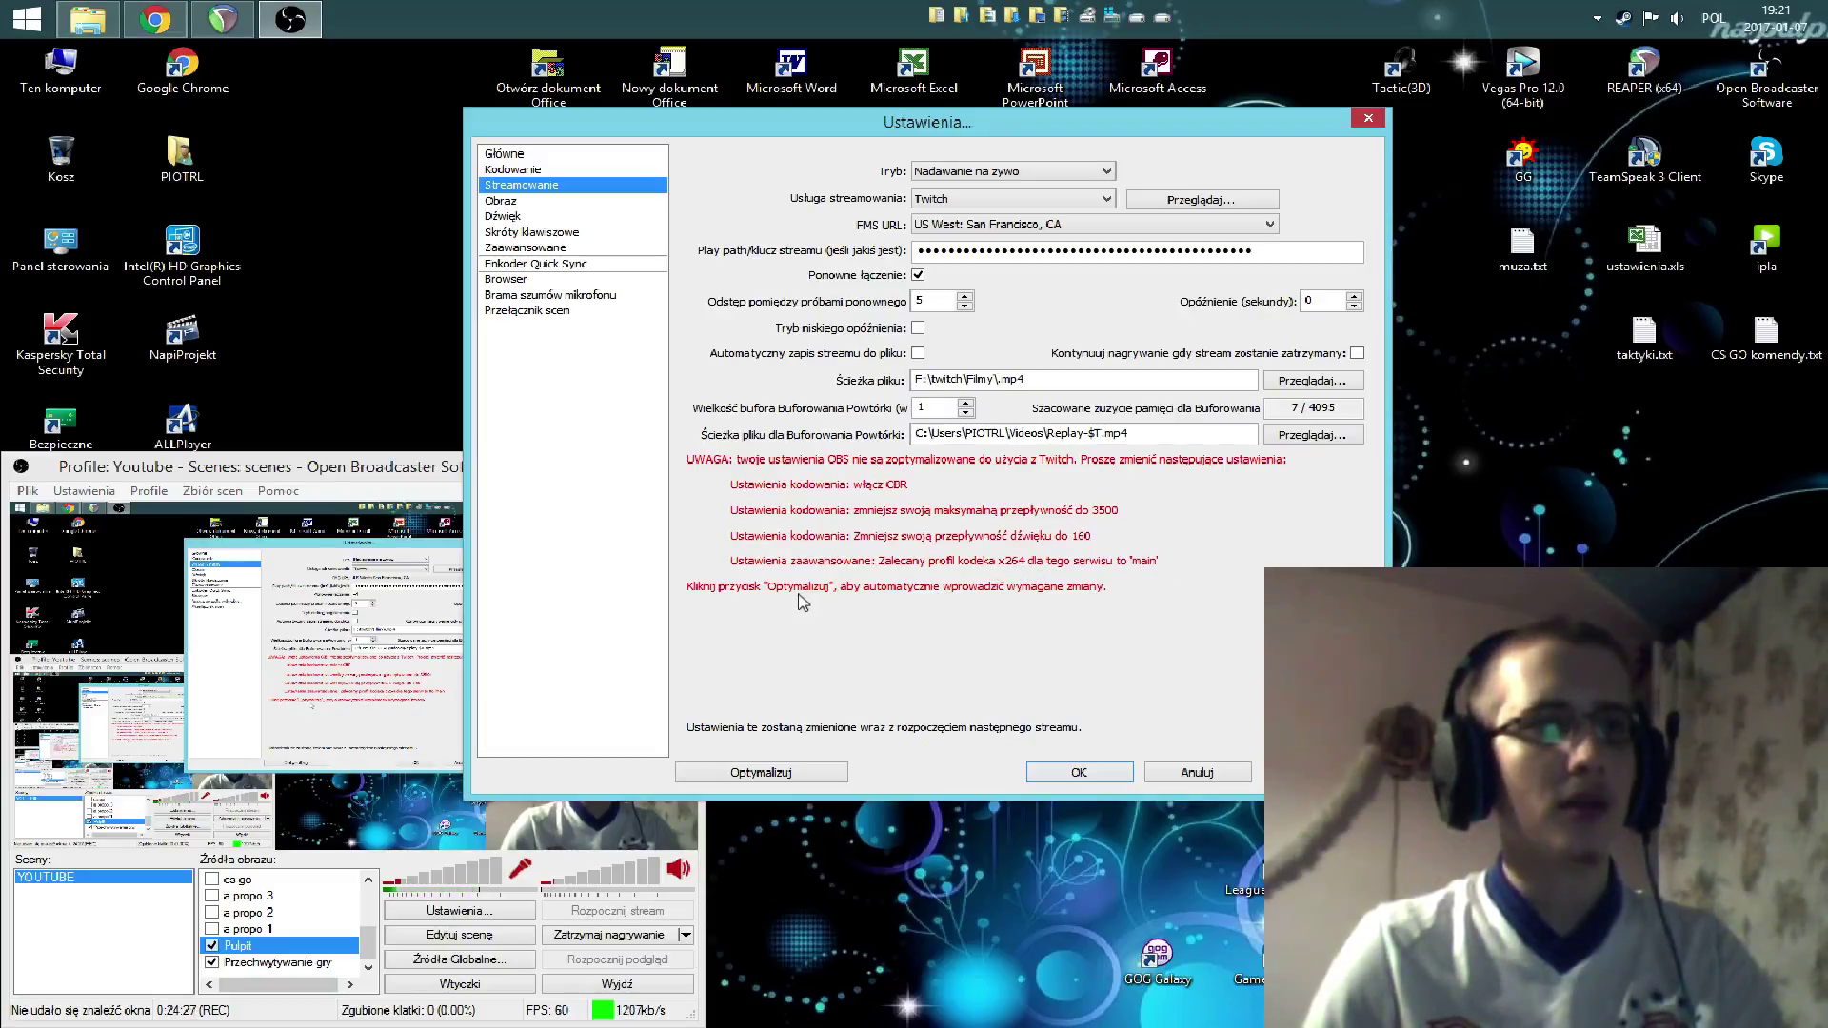
click(525, 170)
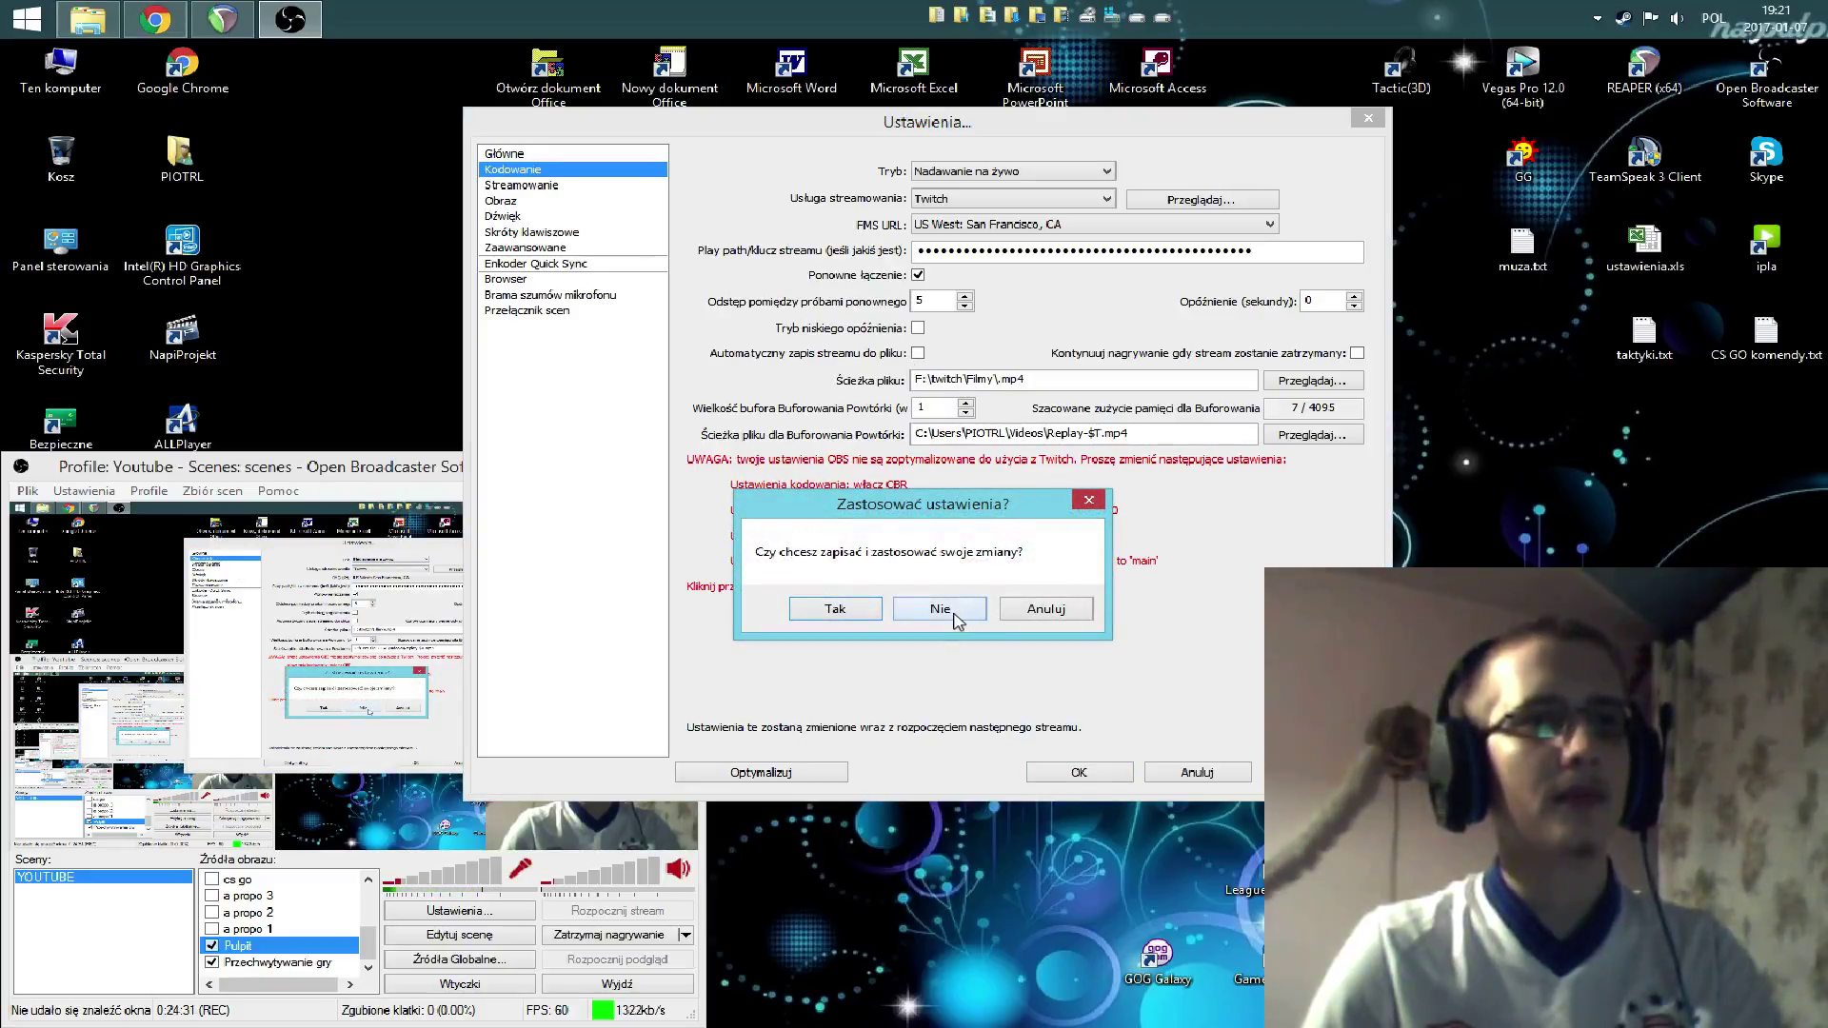
click(956, 620)
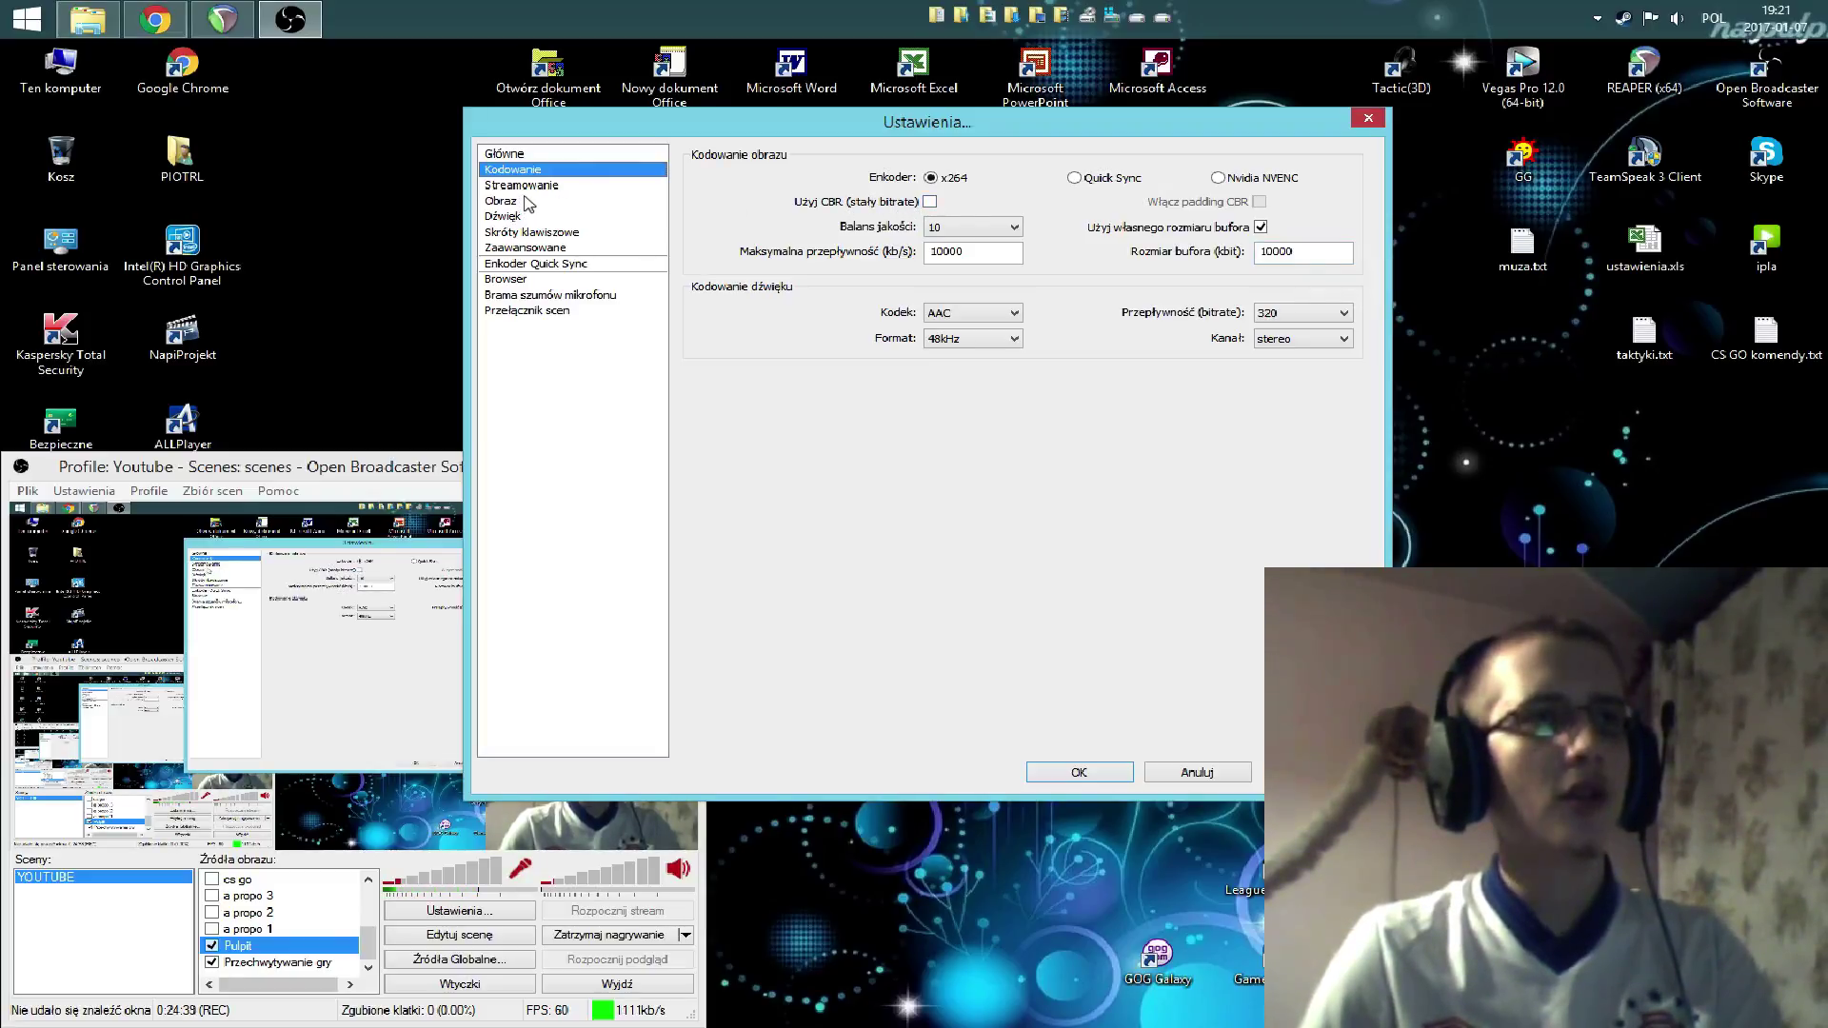
- Review the encoder profile options in the Zaawansowane settings, the Obraz resolution and FPS settings, and the Kodowanie settings
click(532, 248)
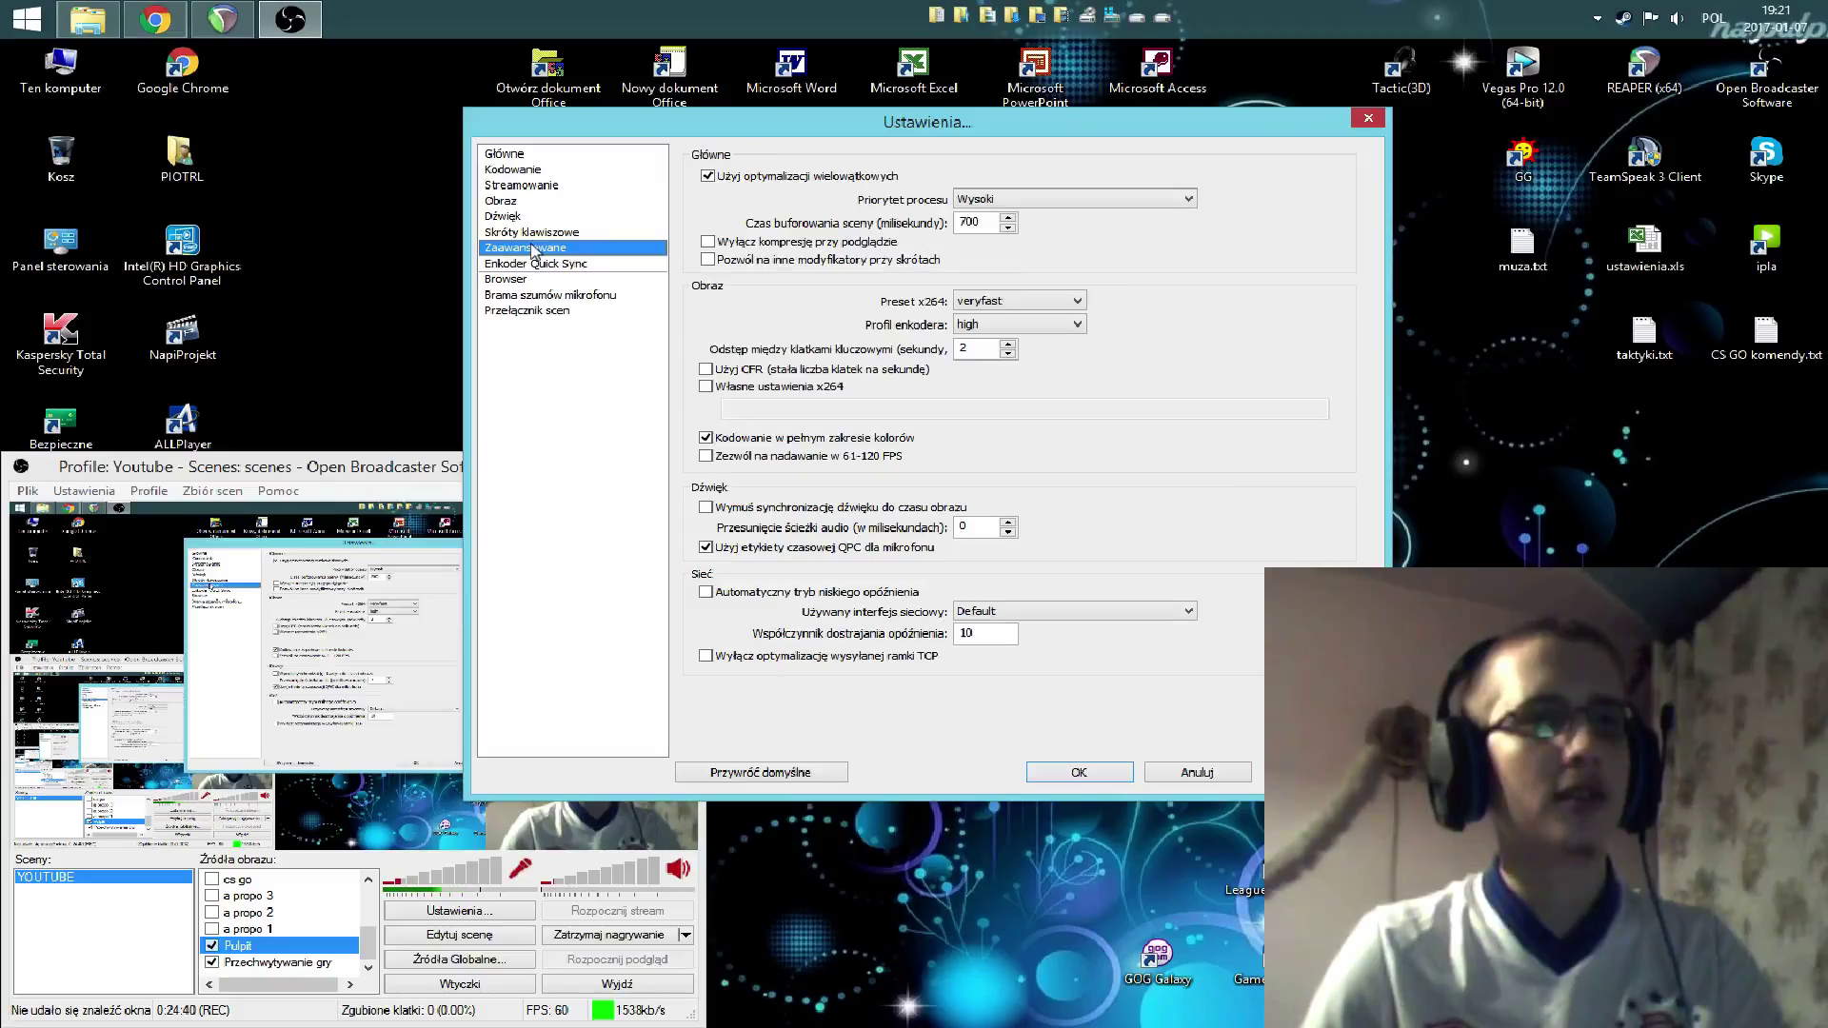
click(1010, 325)
click(1009, 358)
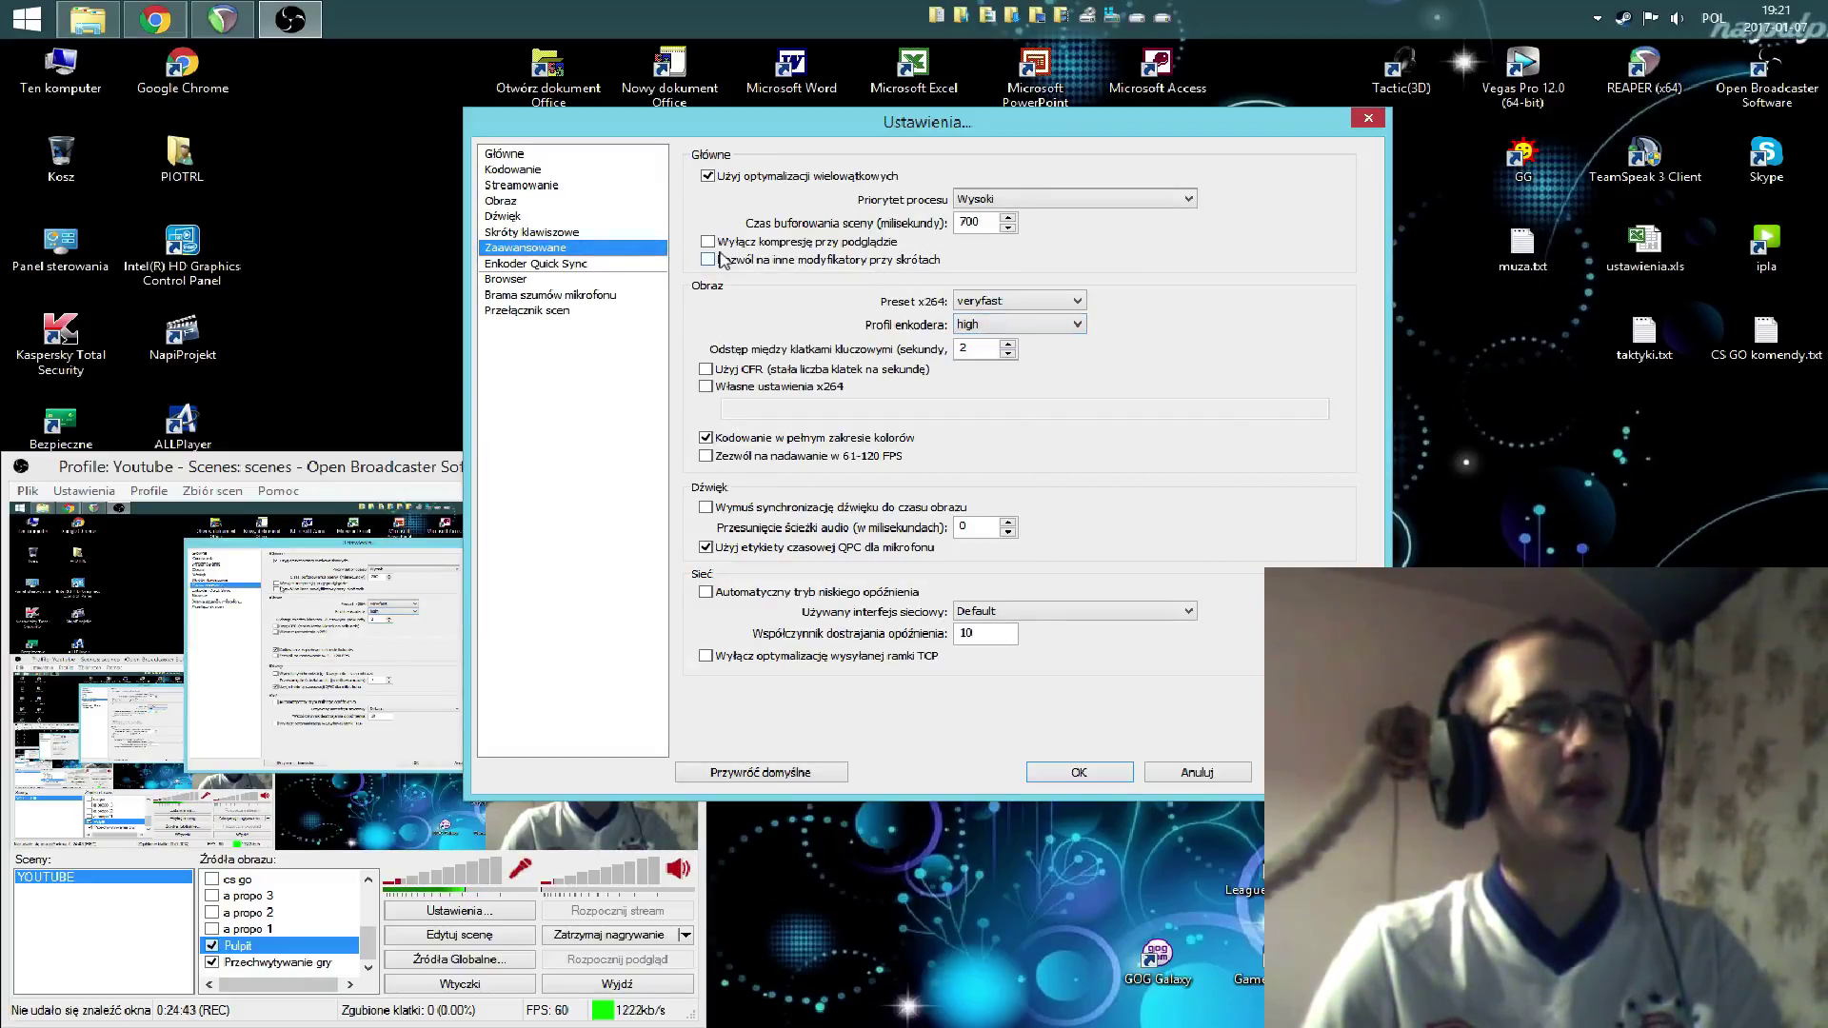
click(543, 186)
click(533, 201)
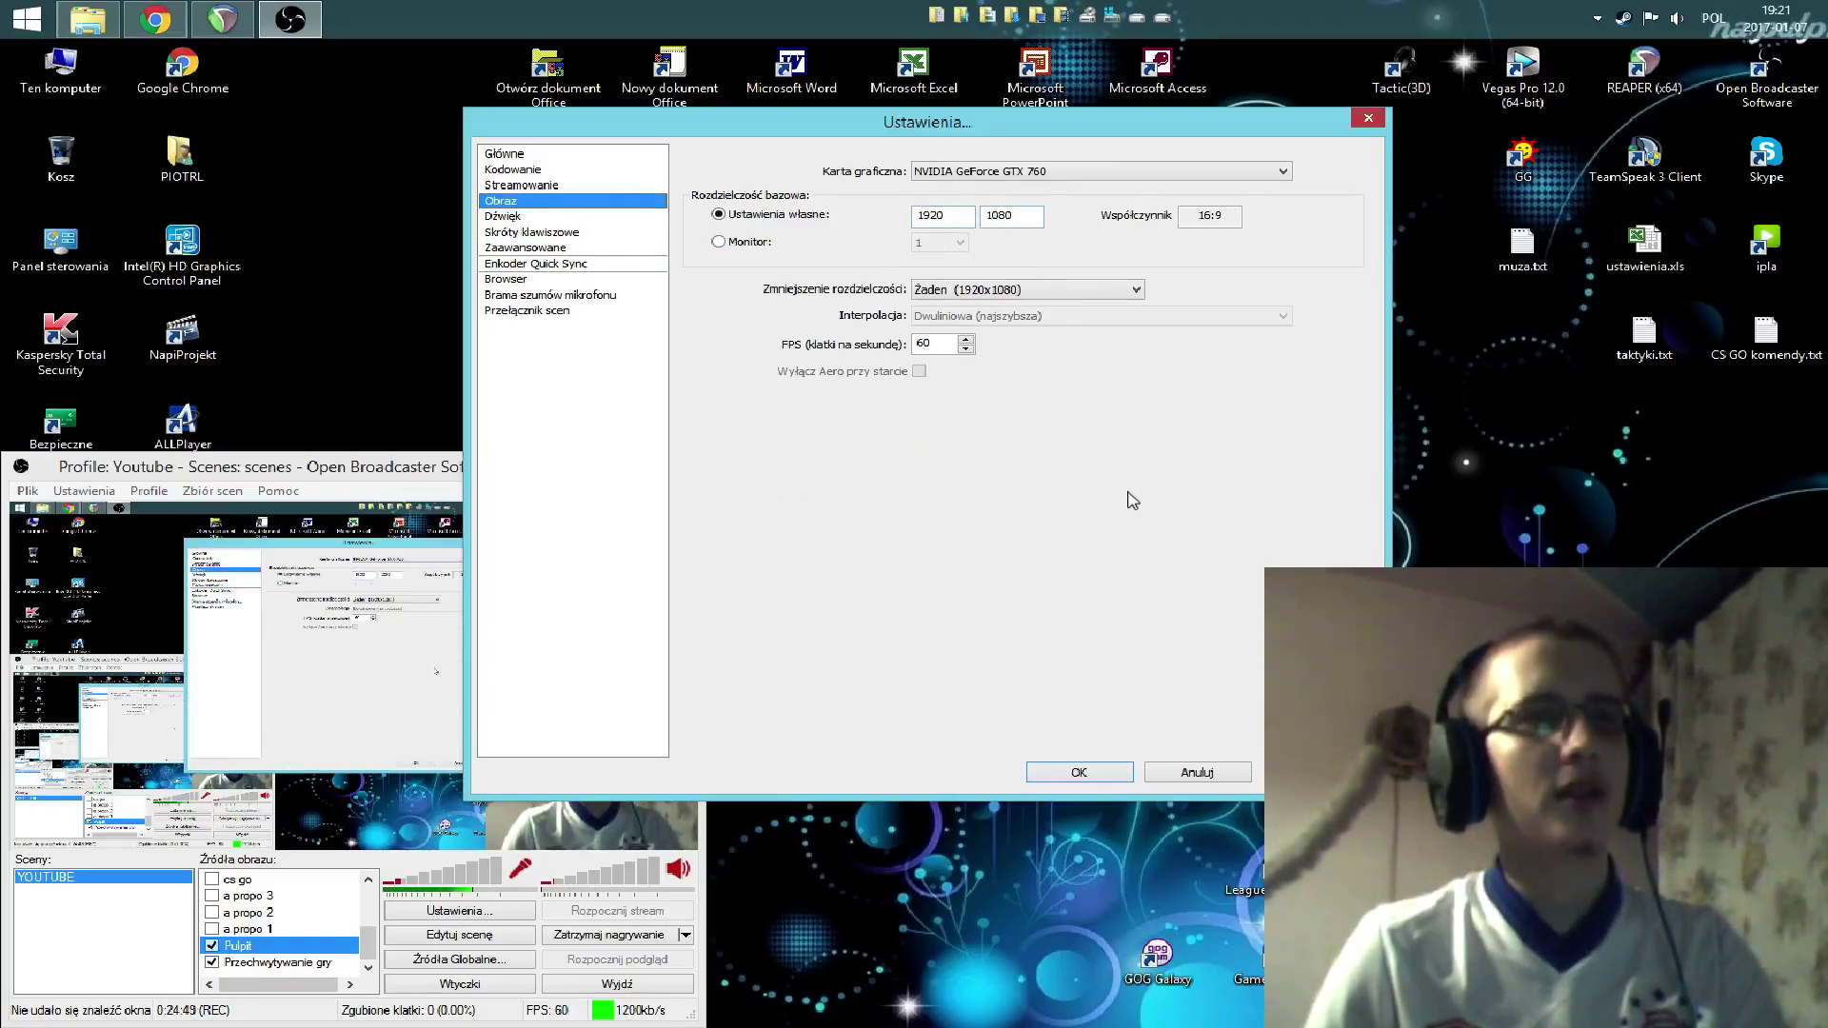
click(551, 186)
click(518, 171)
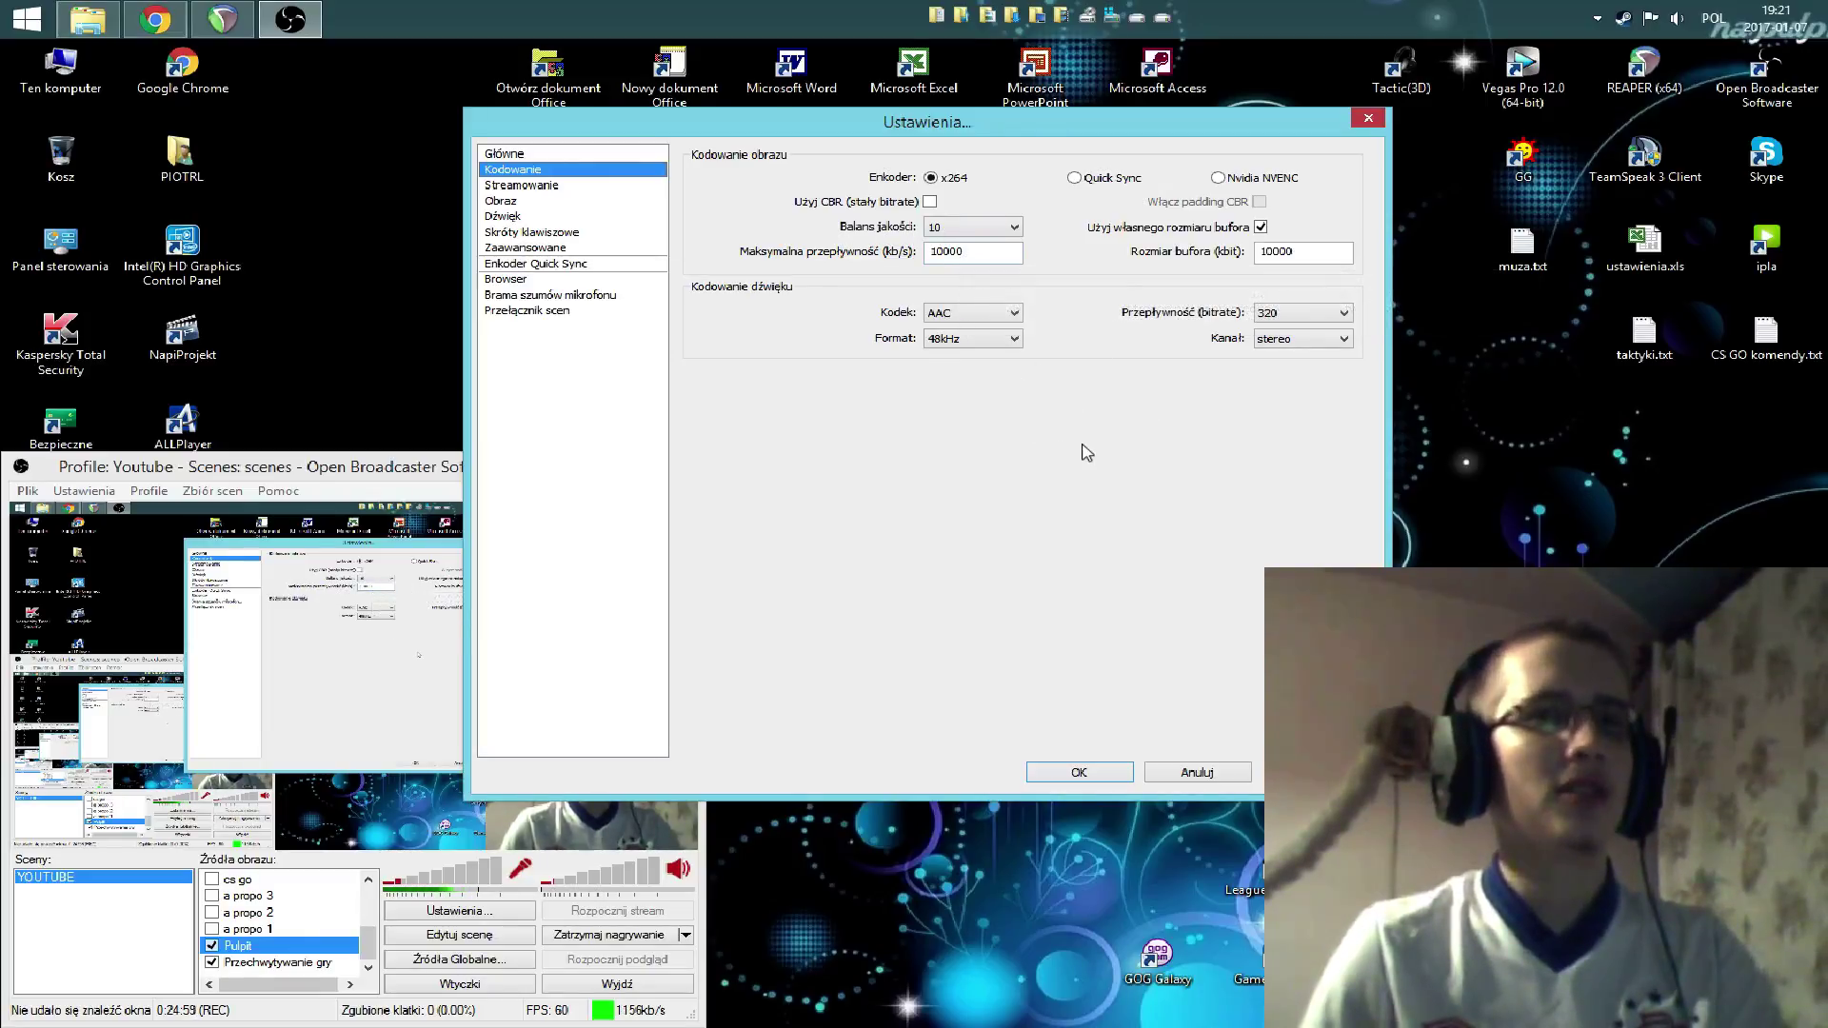
- Show the Nadawanie na żywo fields in the Streamowanie settings, and restore the mode to Wyjście tylko do pliku
click(521, 185)
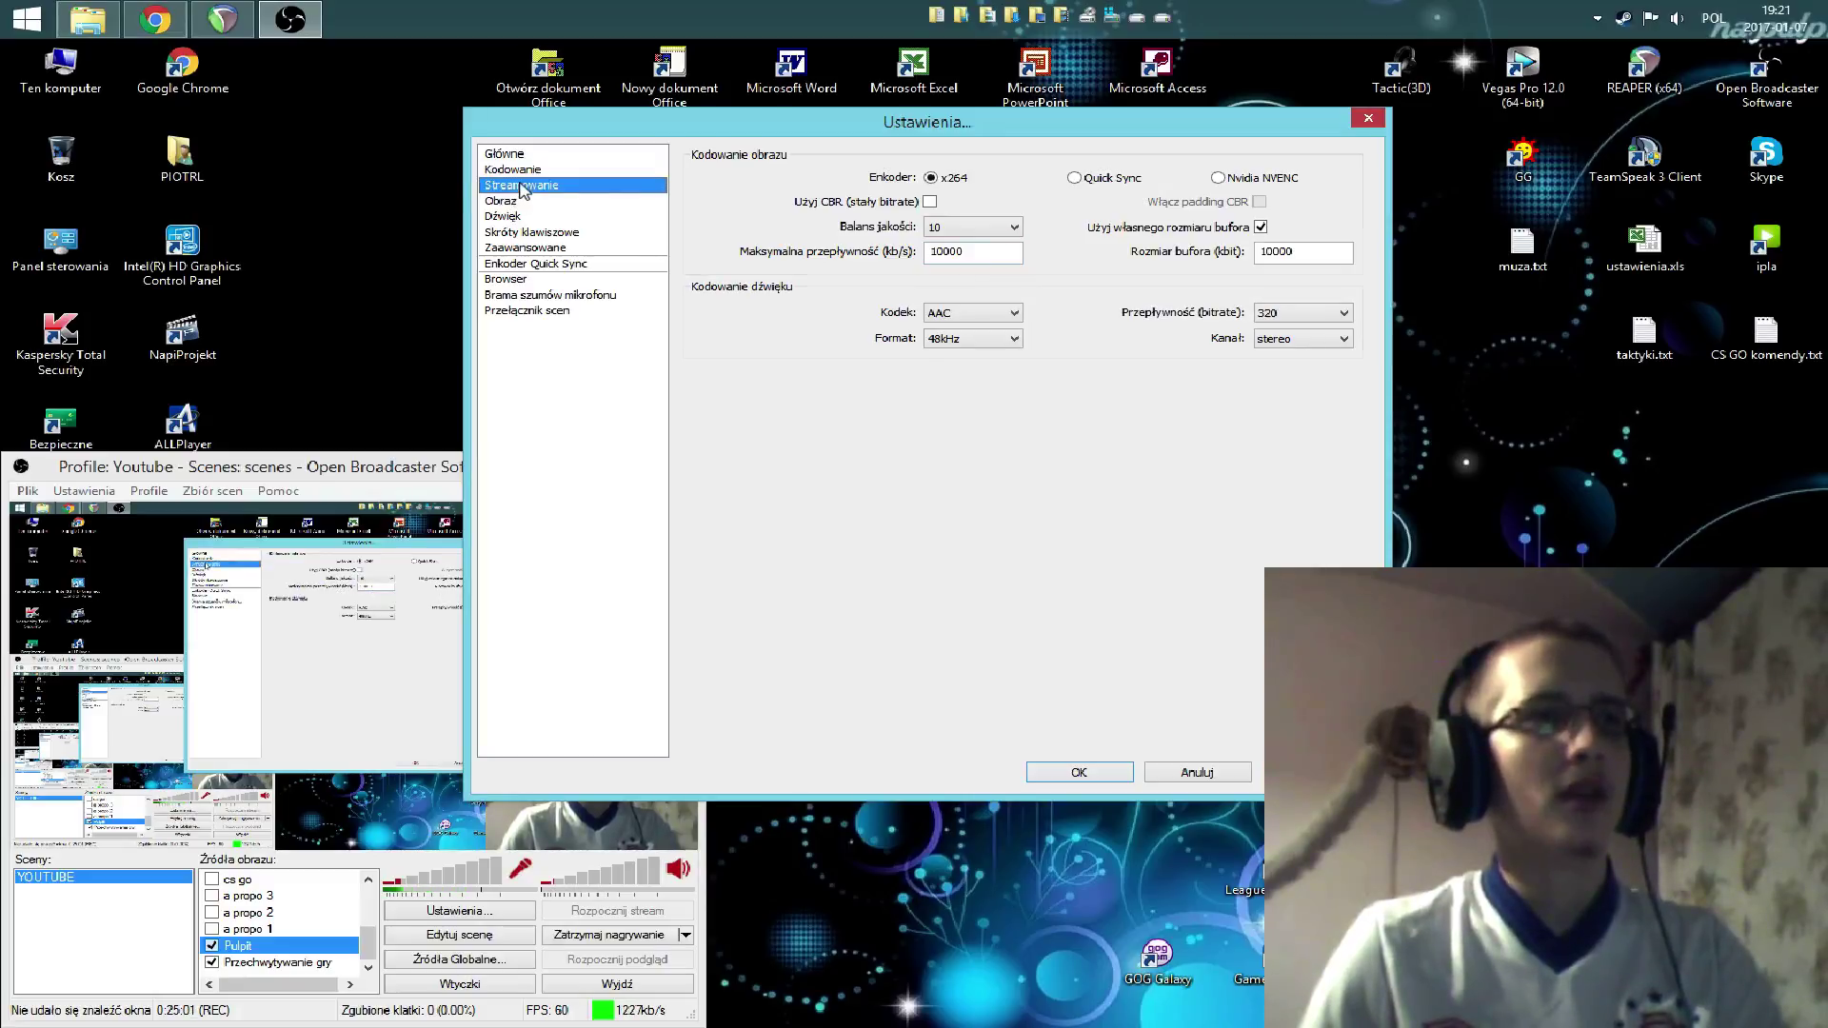
click(1025, 172)
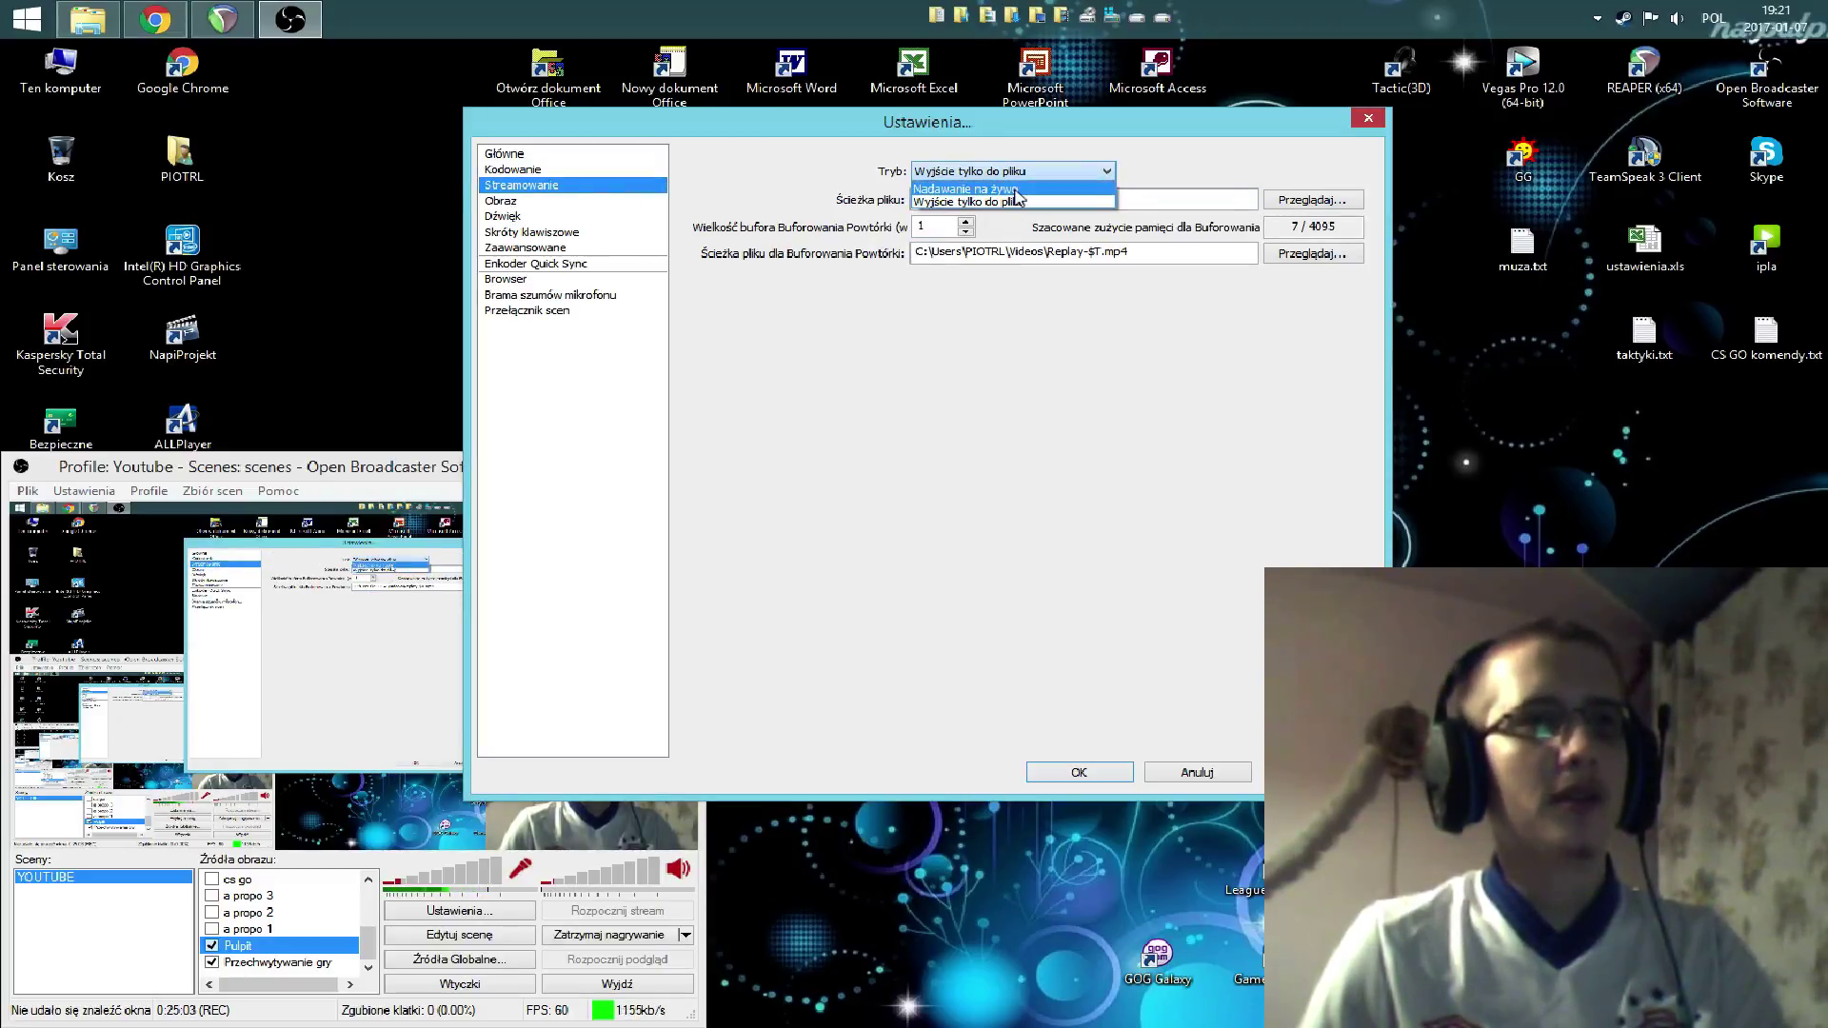
click(1018, 189)
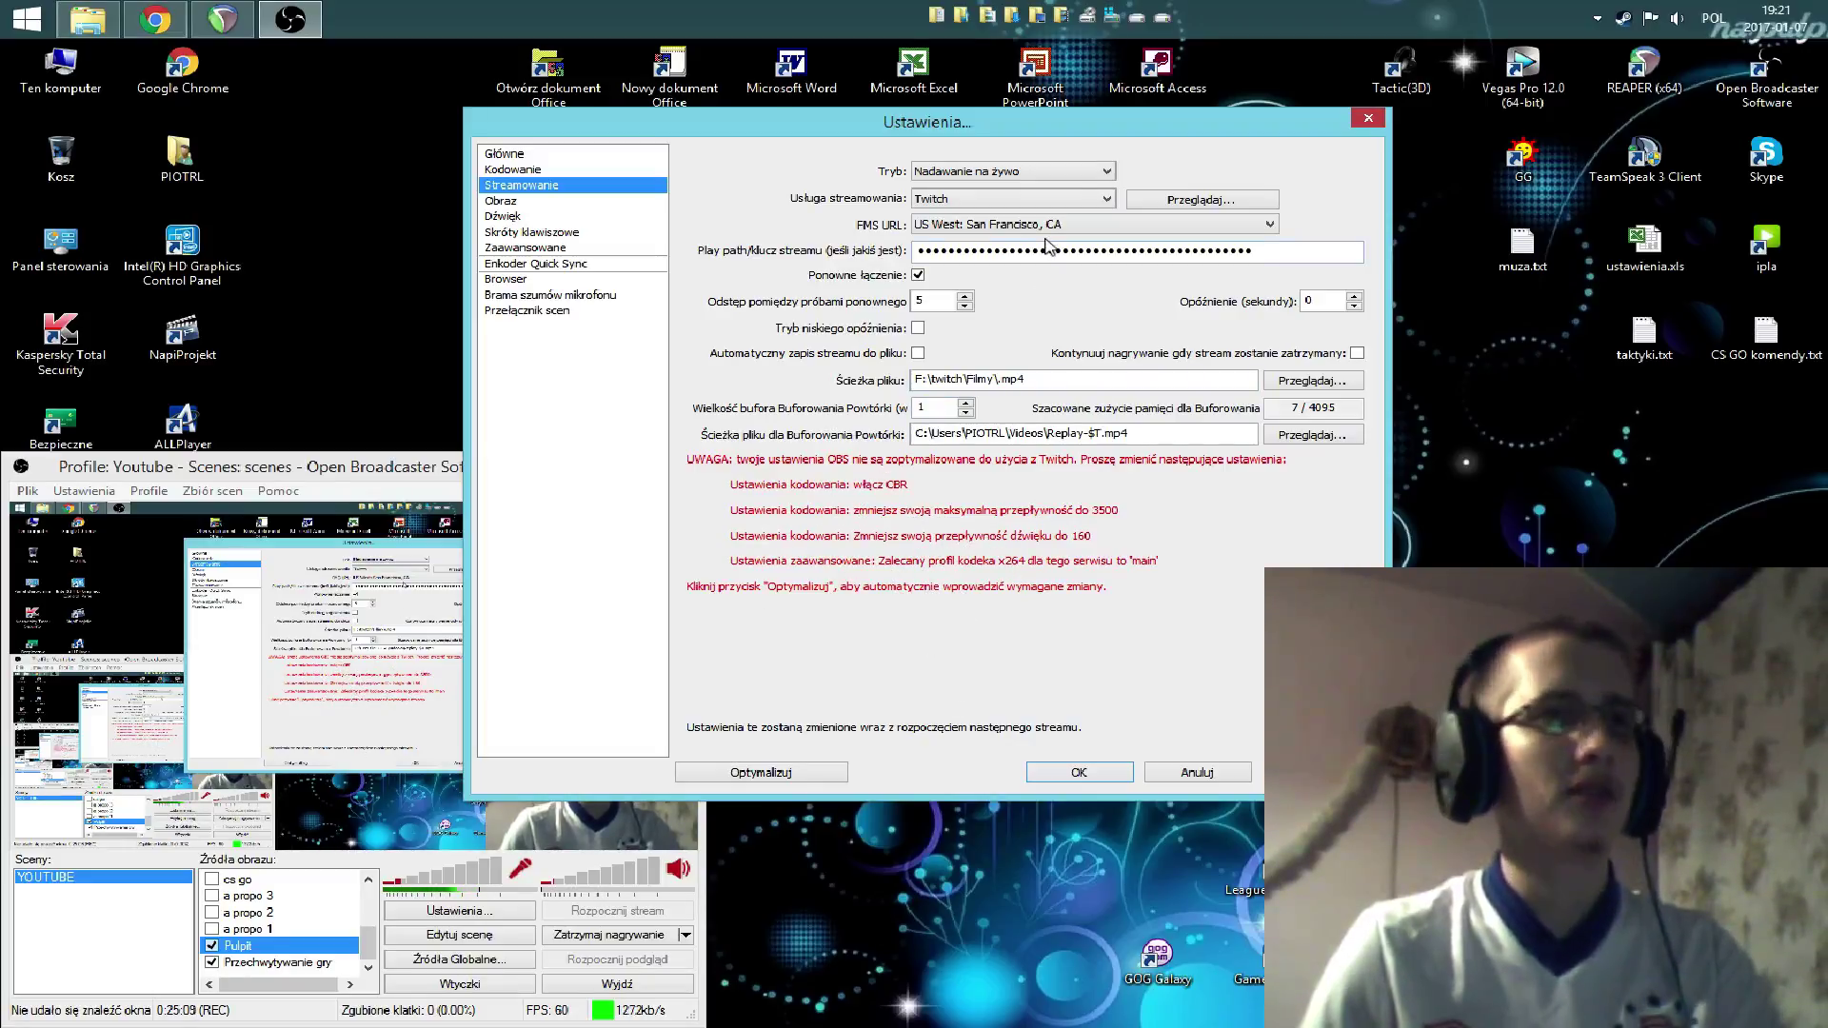
click(1046, 176)
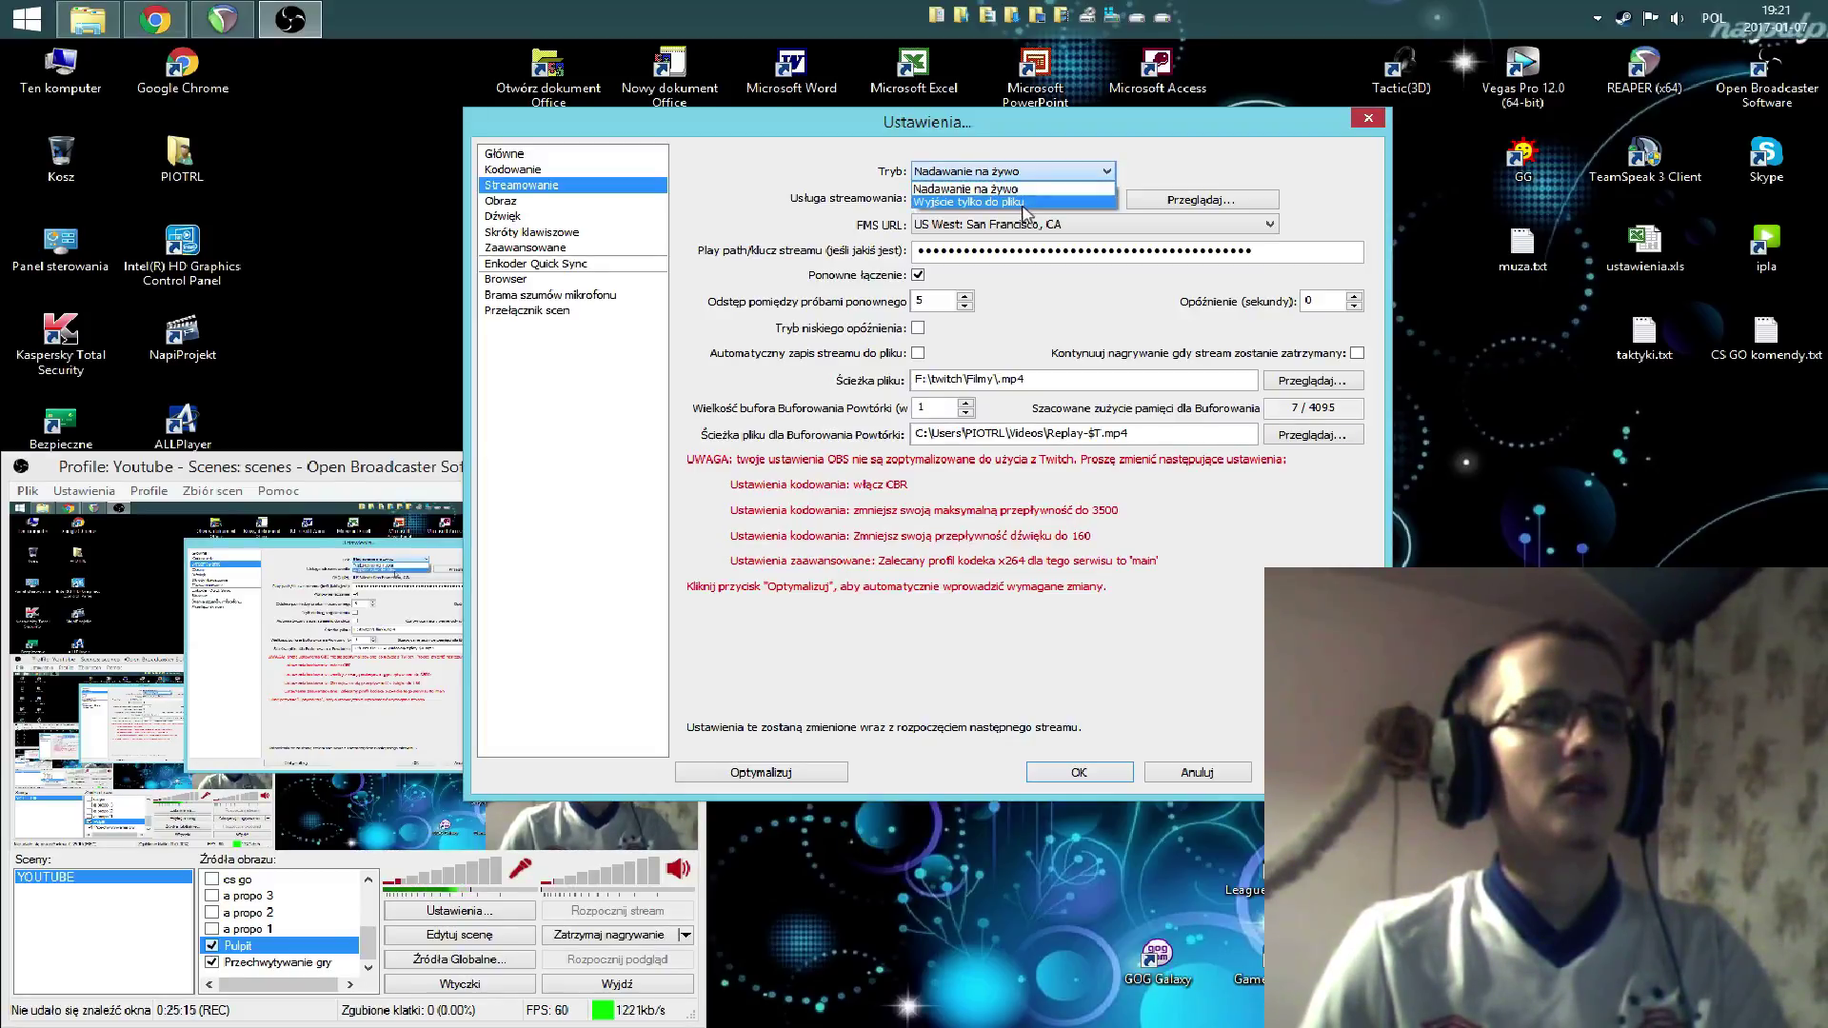
click(1024, 202)
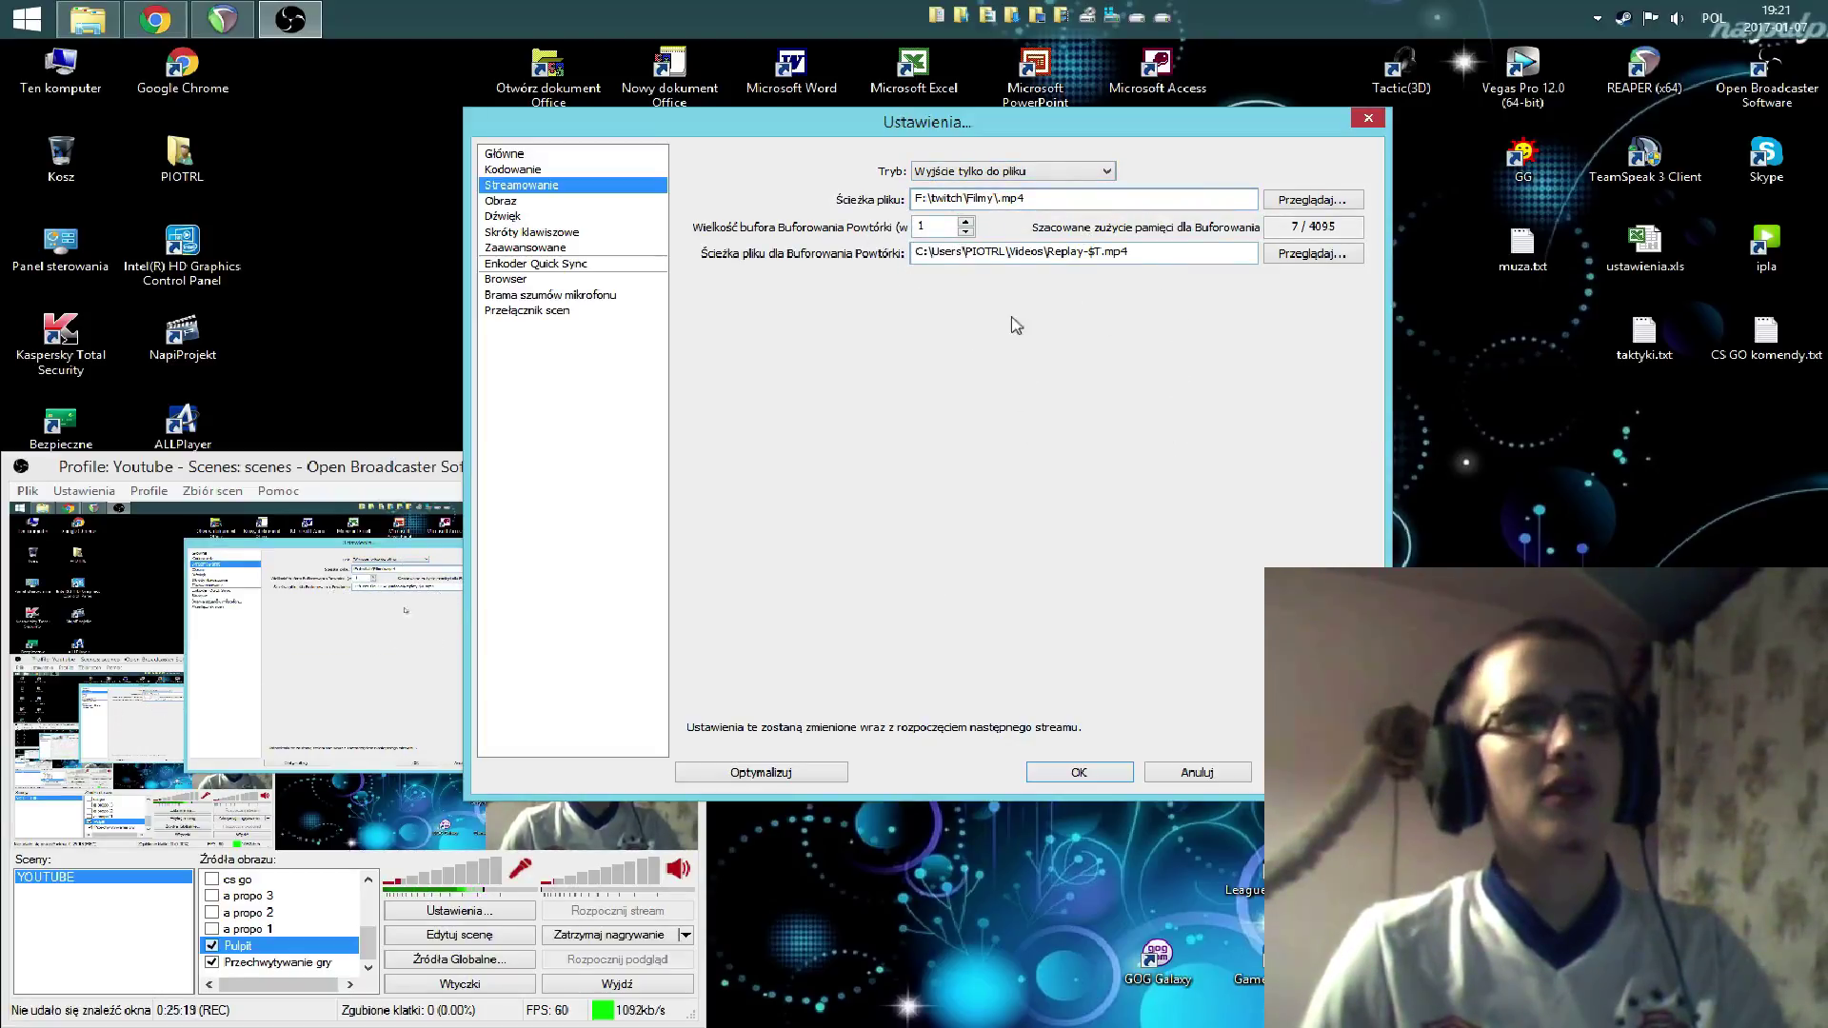
- Change the mode to Nadawanie na żywo, try hitbox.tv as the streaming service, and switch the service back to Twitch
click(1056, 172)
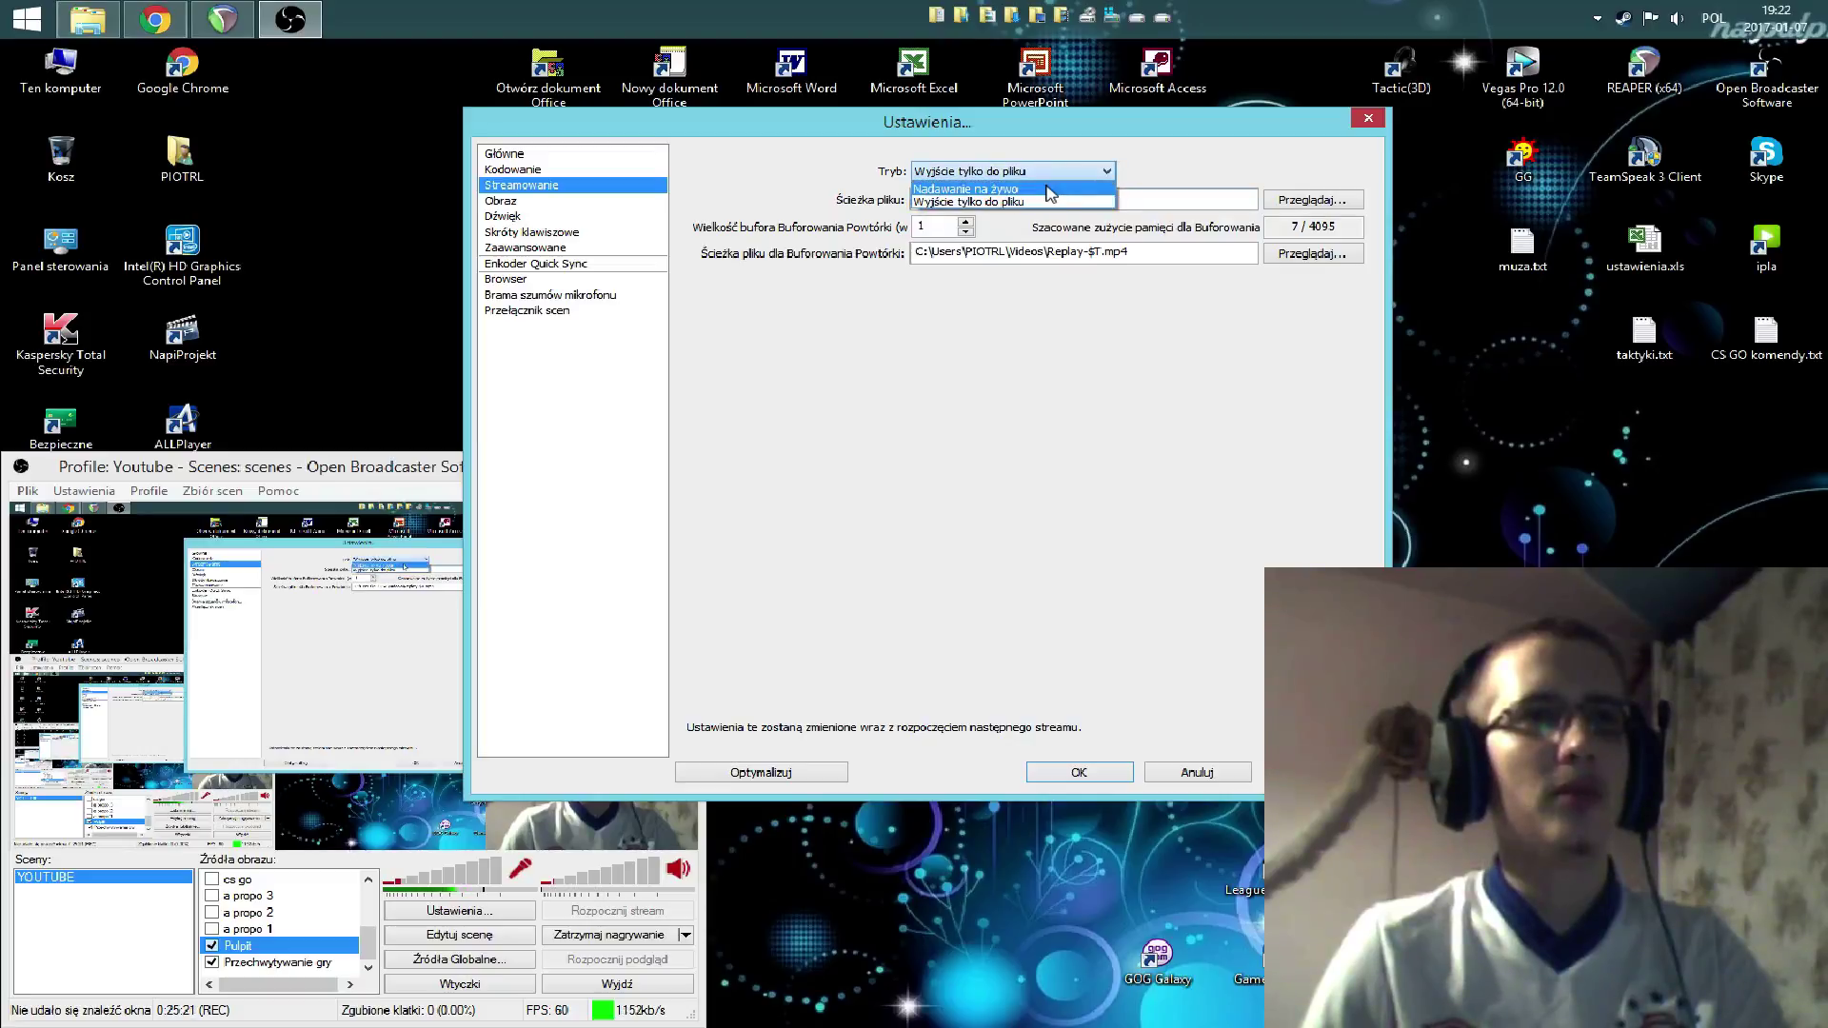
click(1047, 188)
click(999, 201)
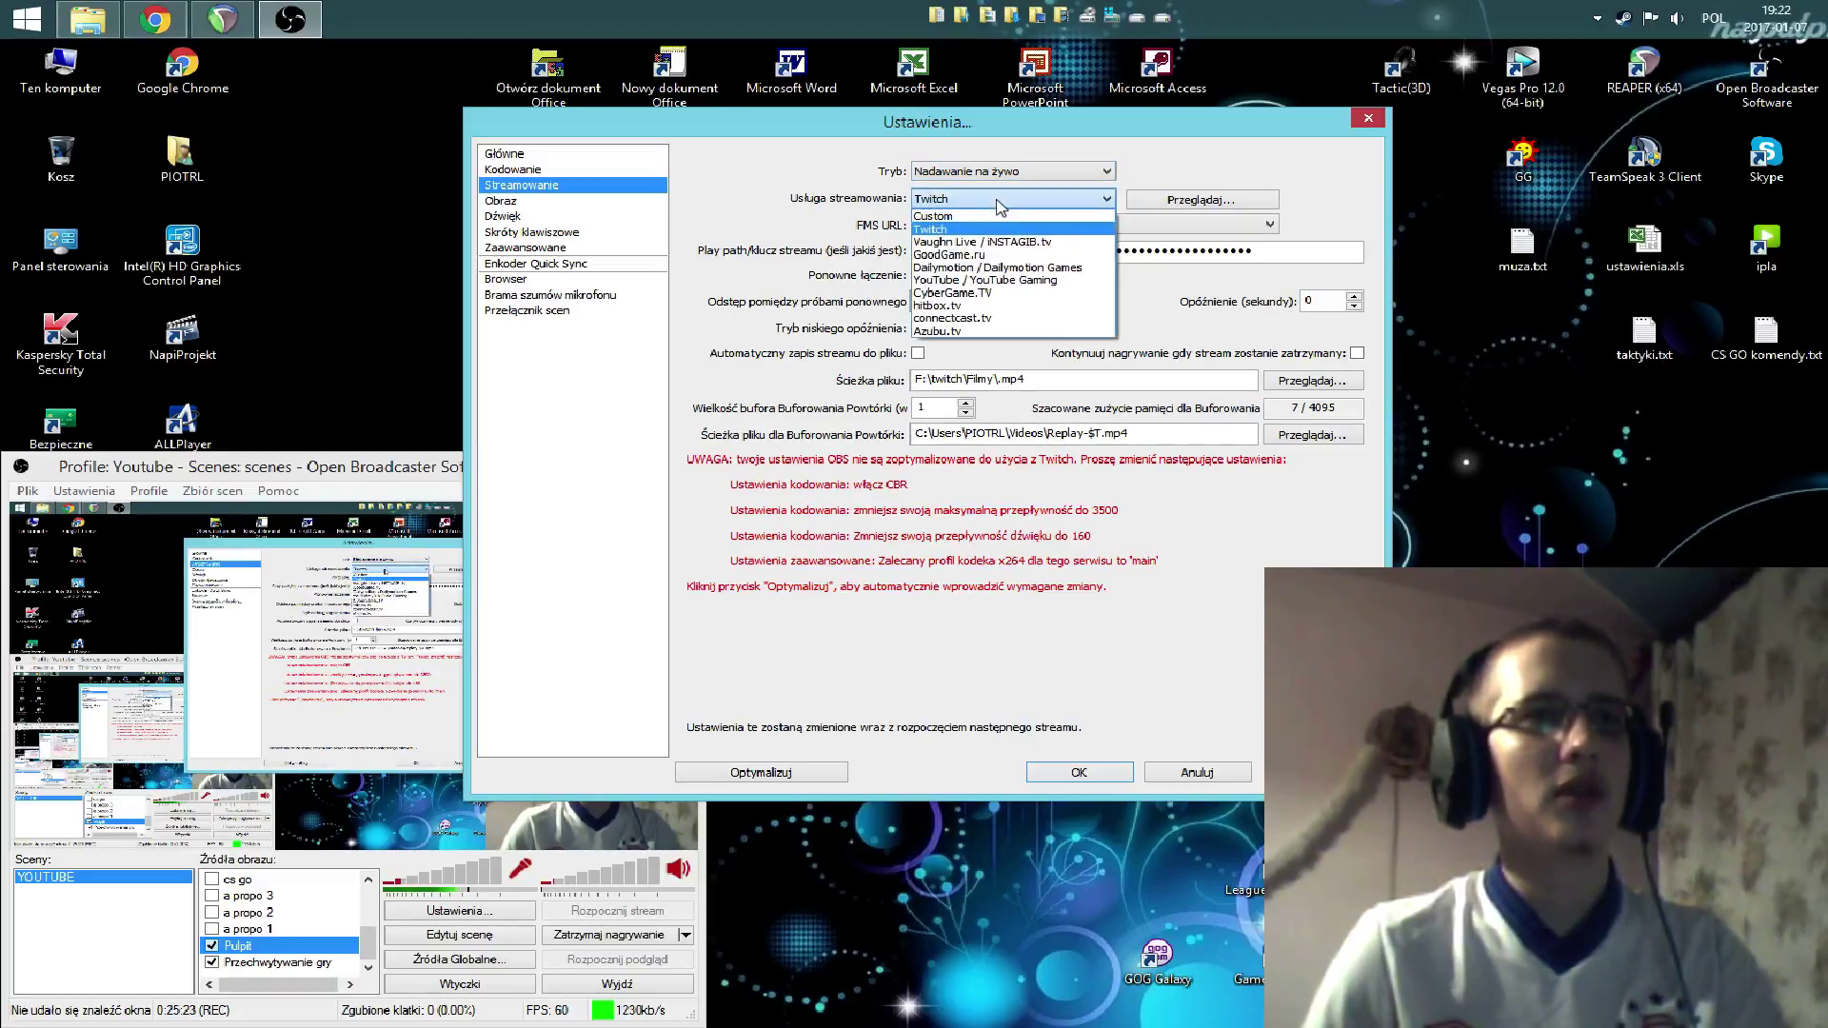
click(948, 306)
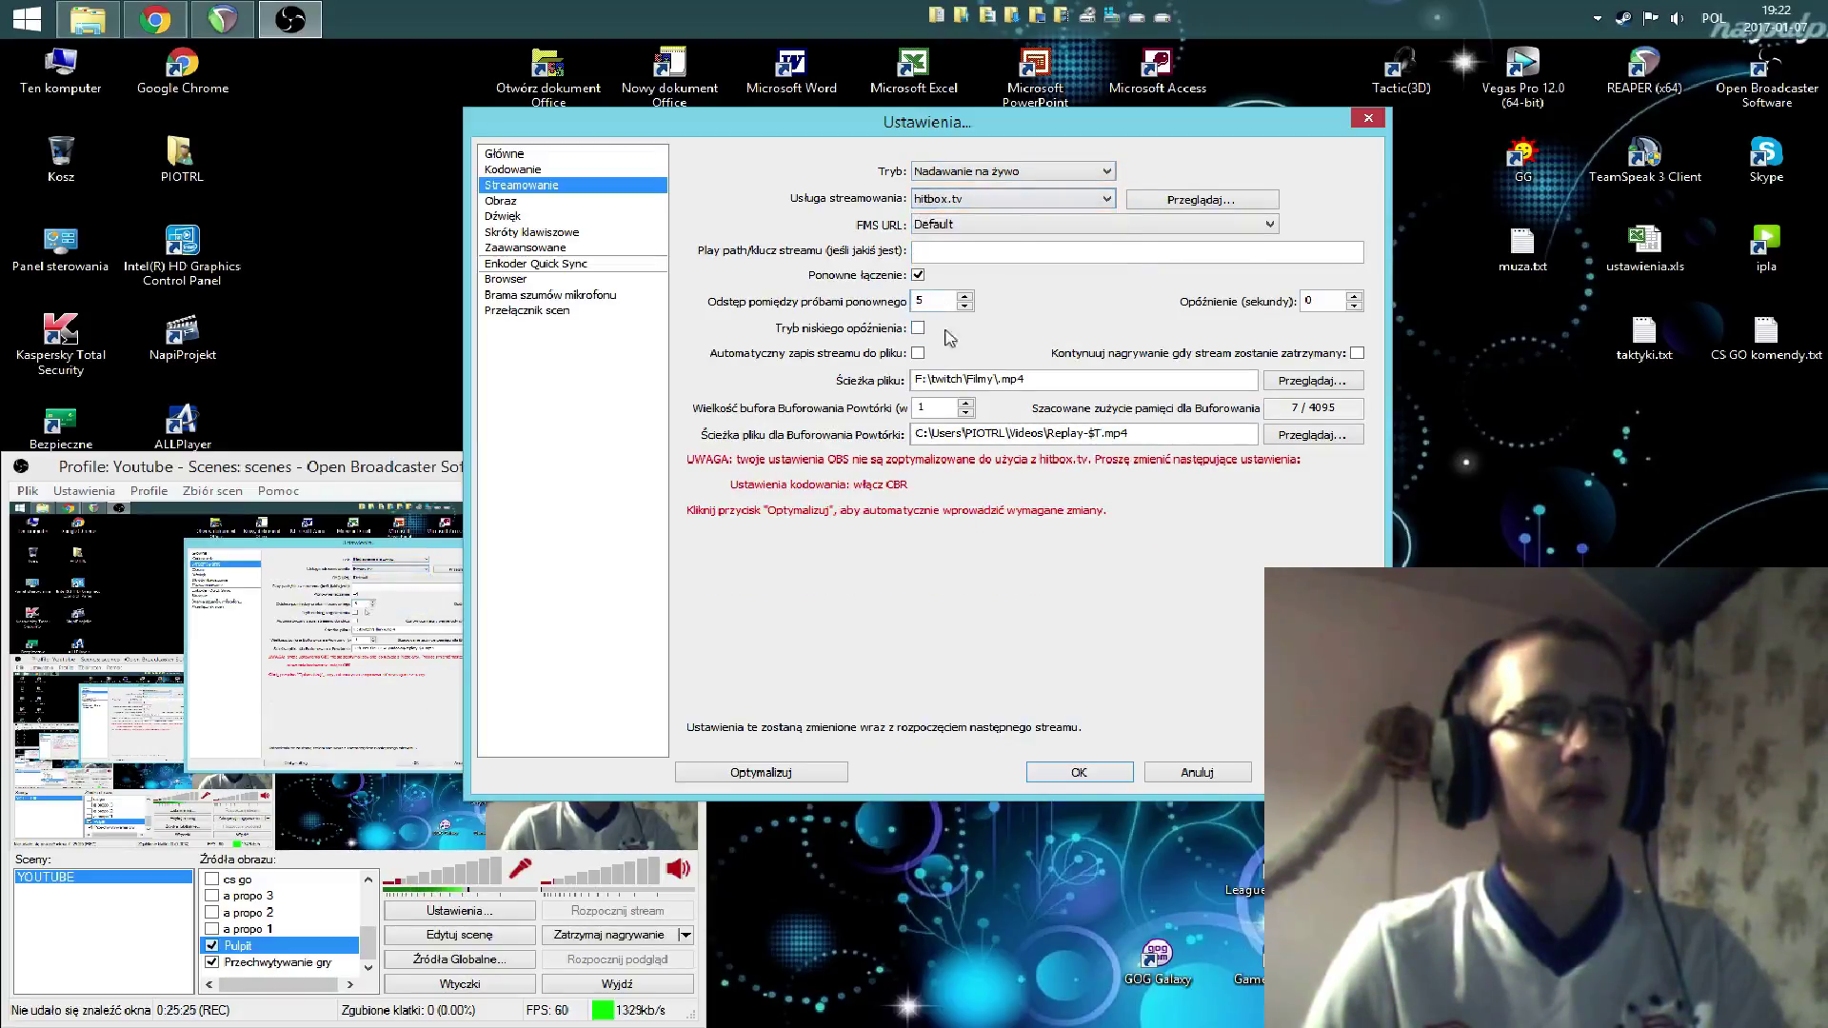
click(1080, 199)
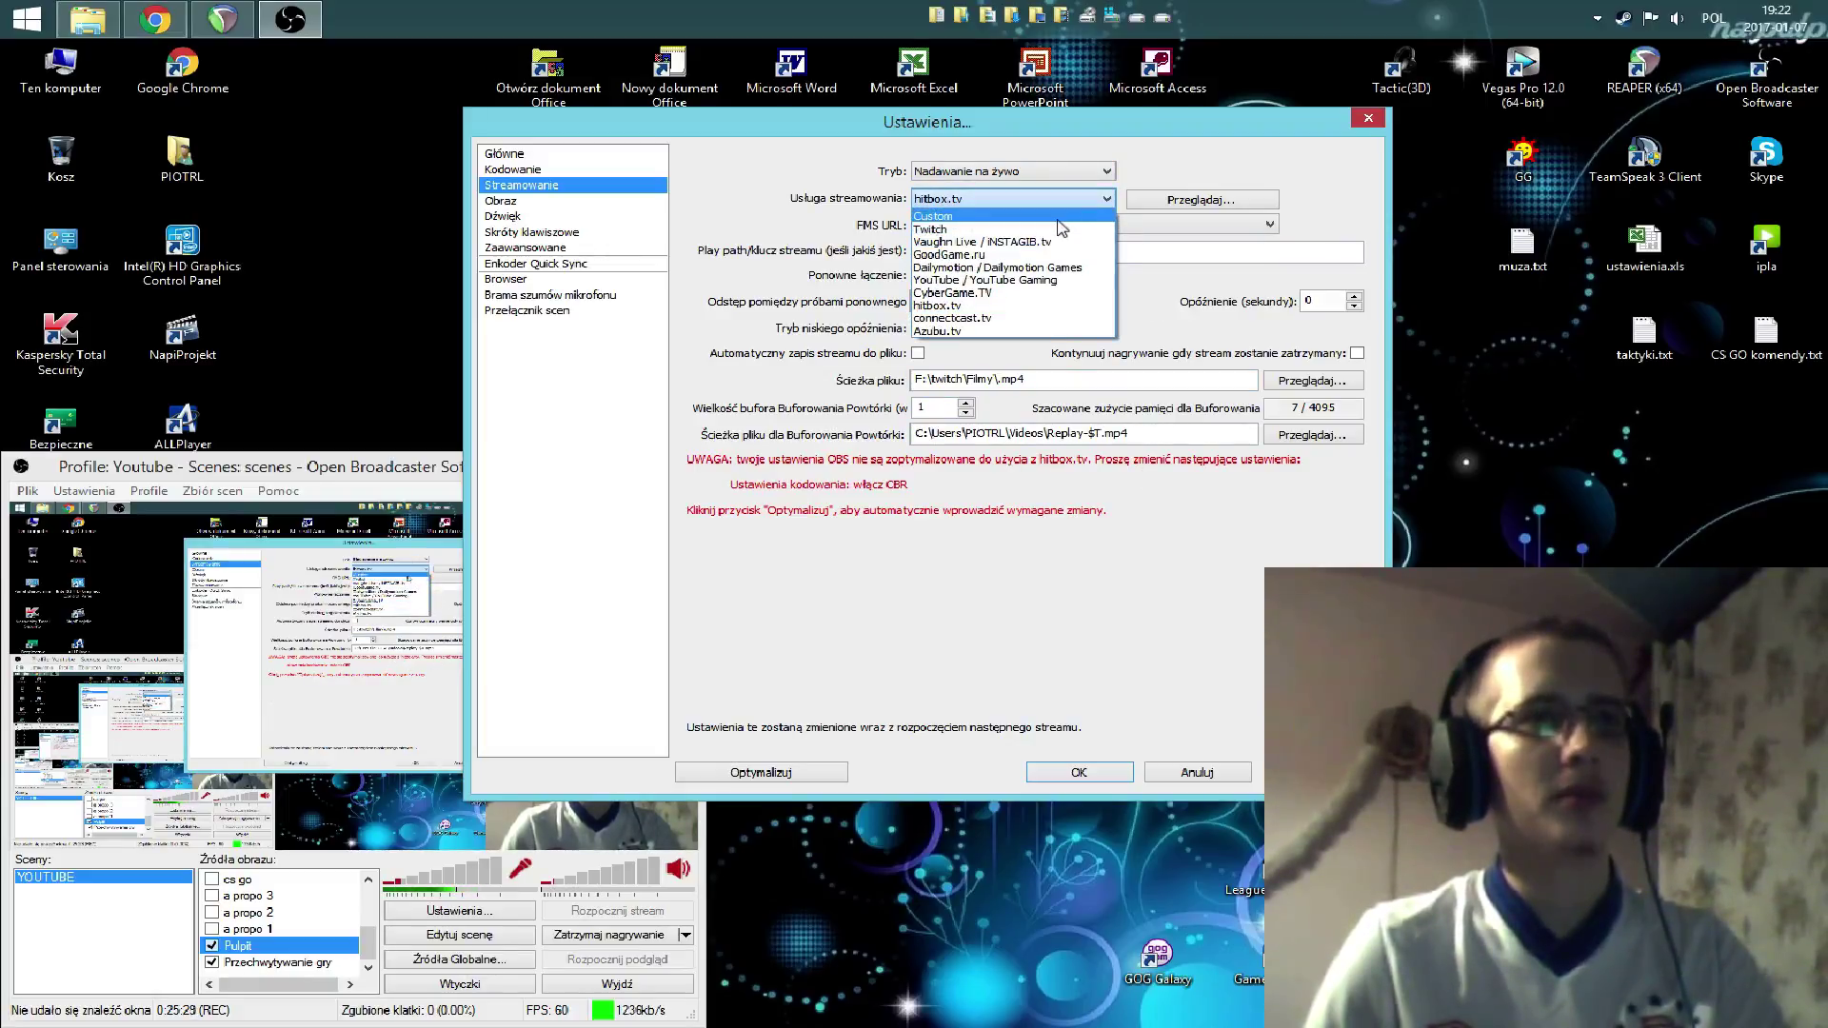
click(1062, 231)
- Examine the stream key field and the FMS URL server list, return the mode to Wyjście tylko do pliku, and cancel the settings
click(1065, 174)
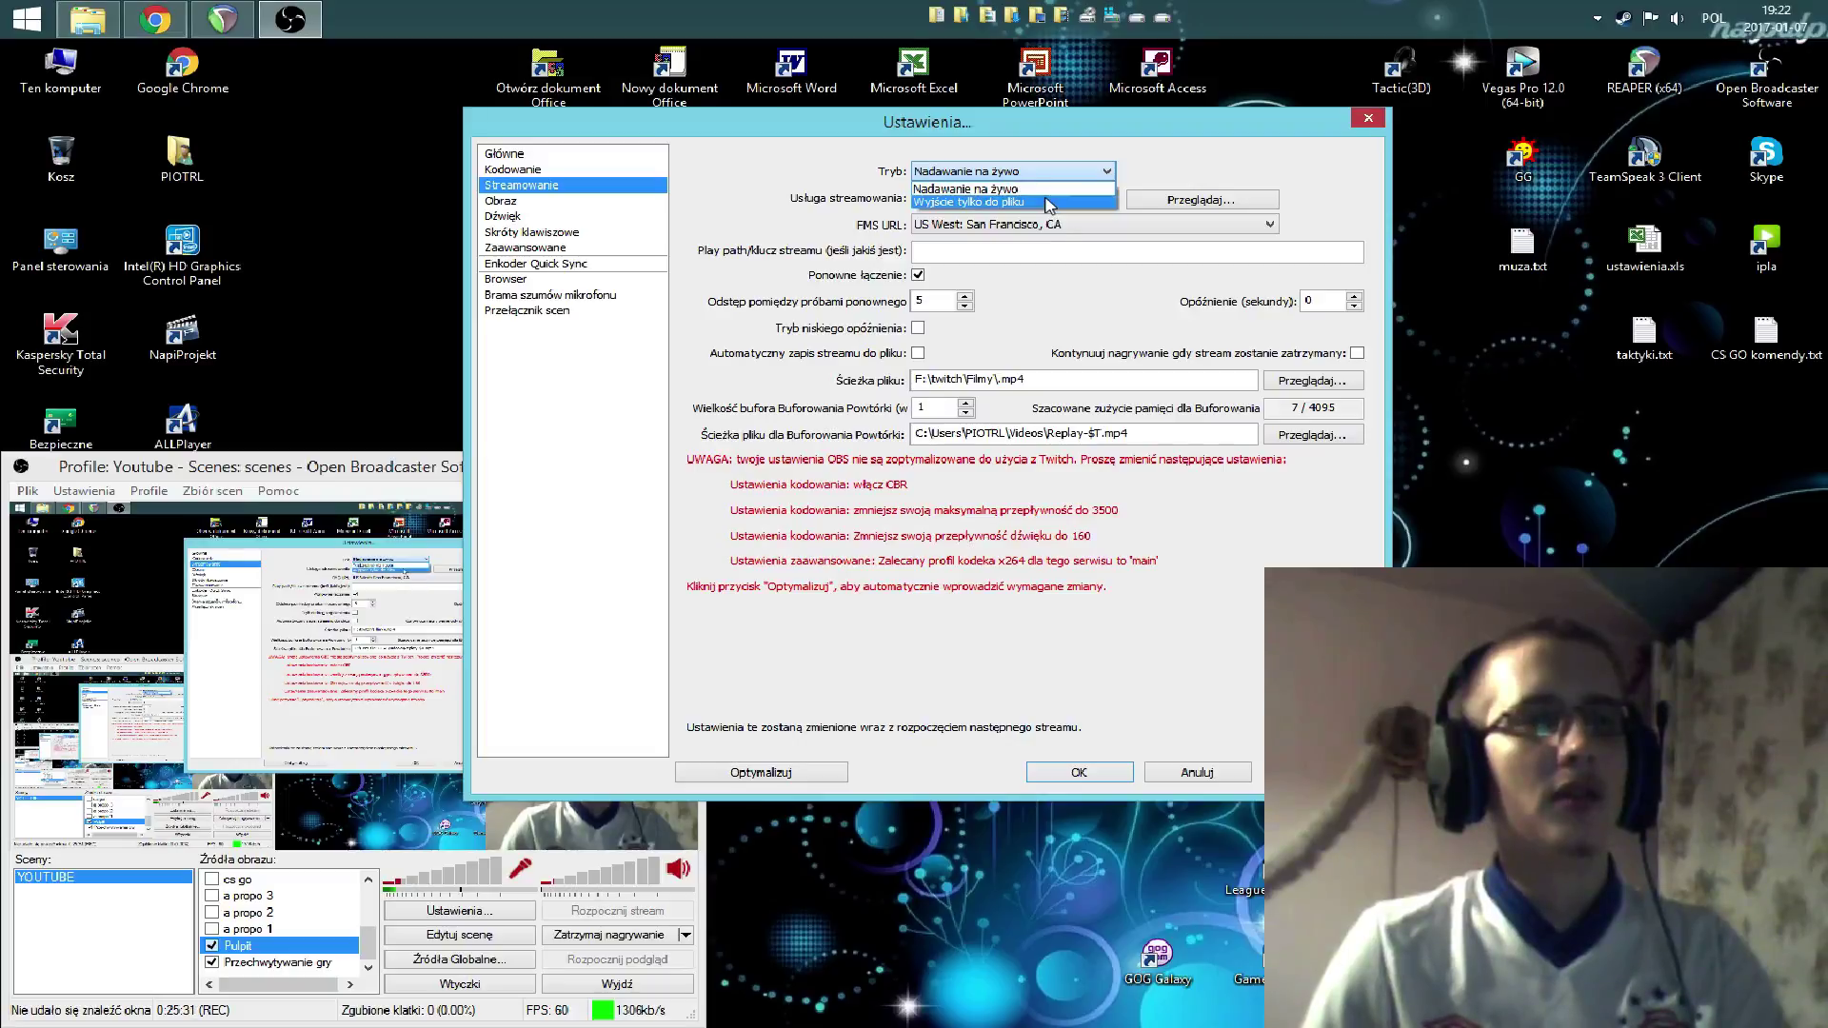
click(1047, 250)
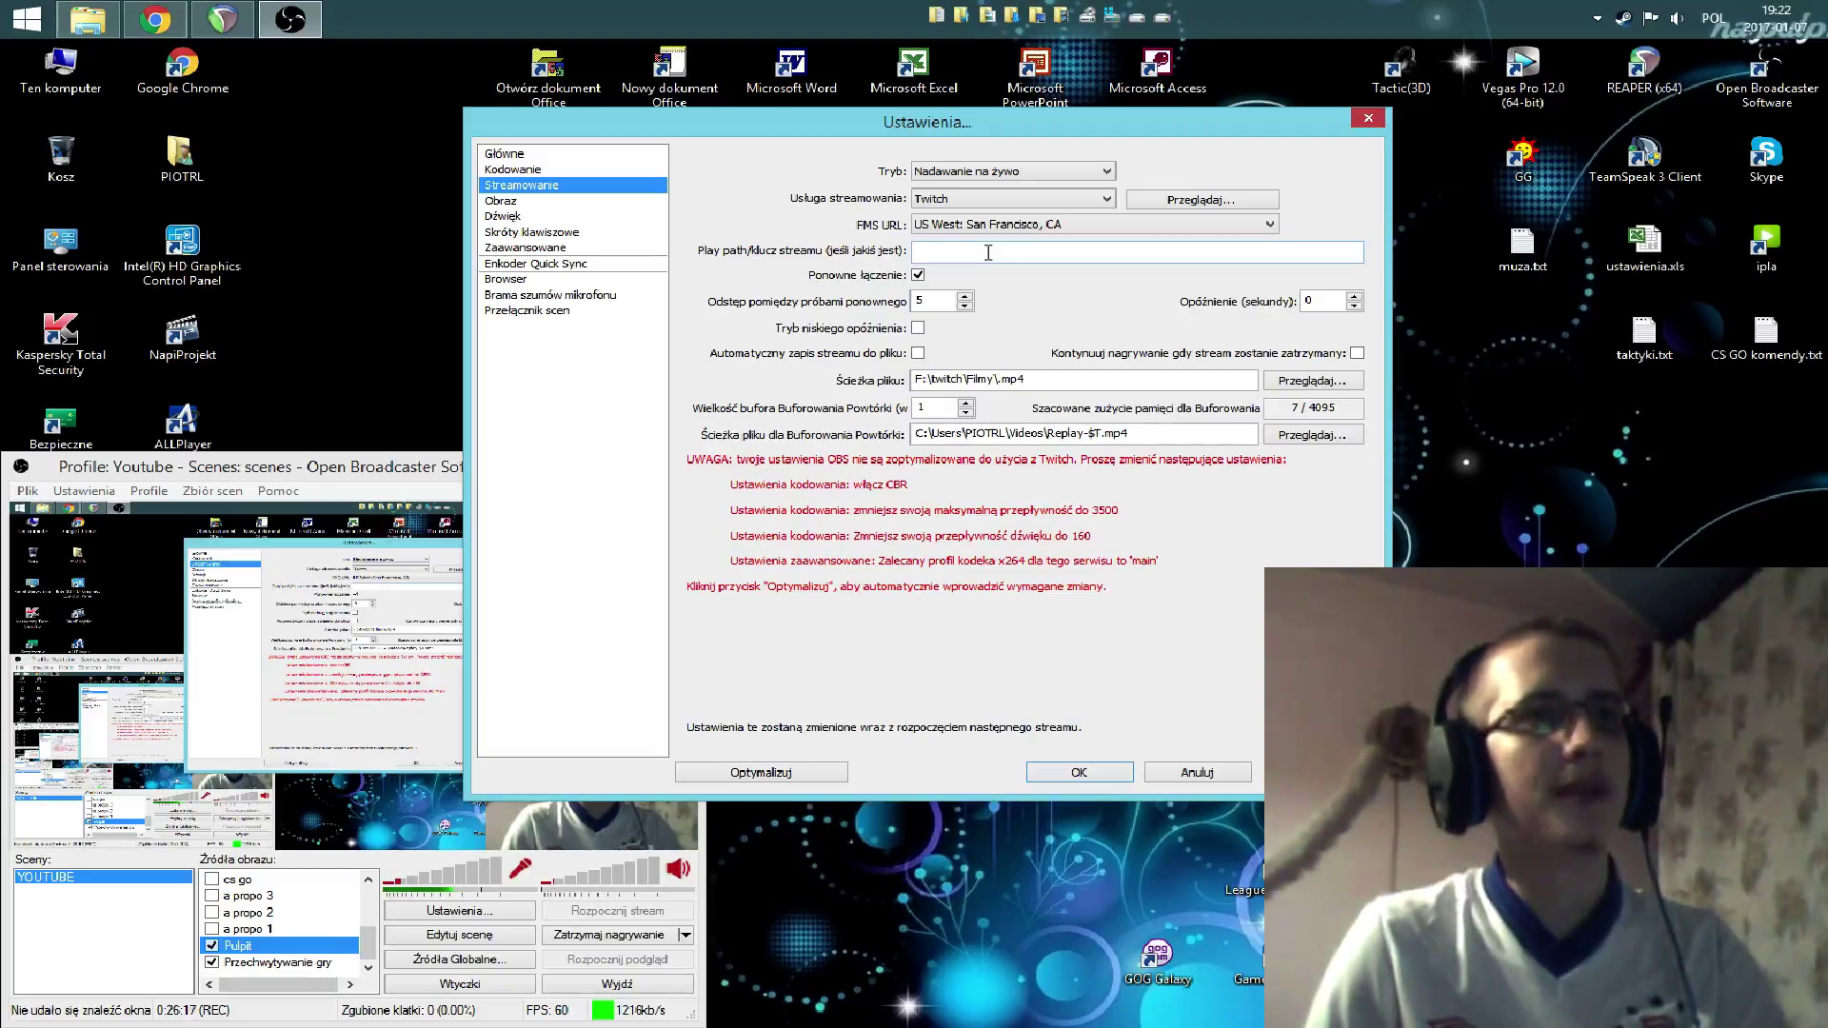
click(969, 227)
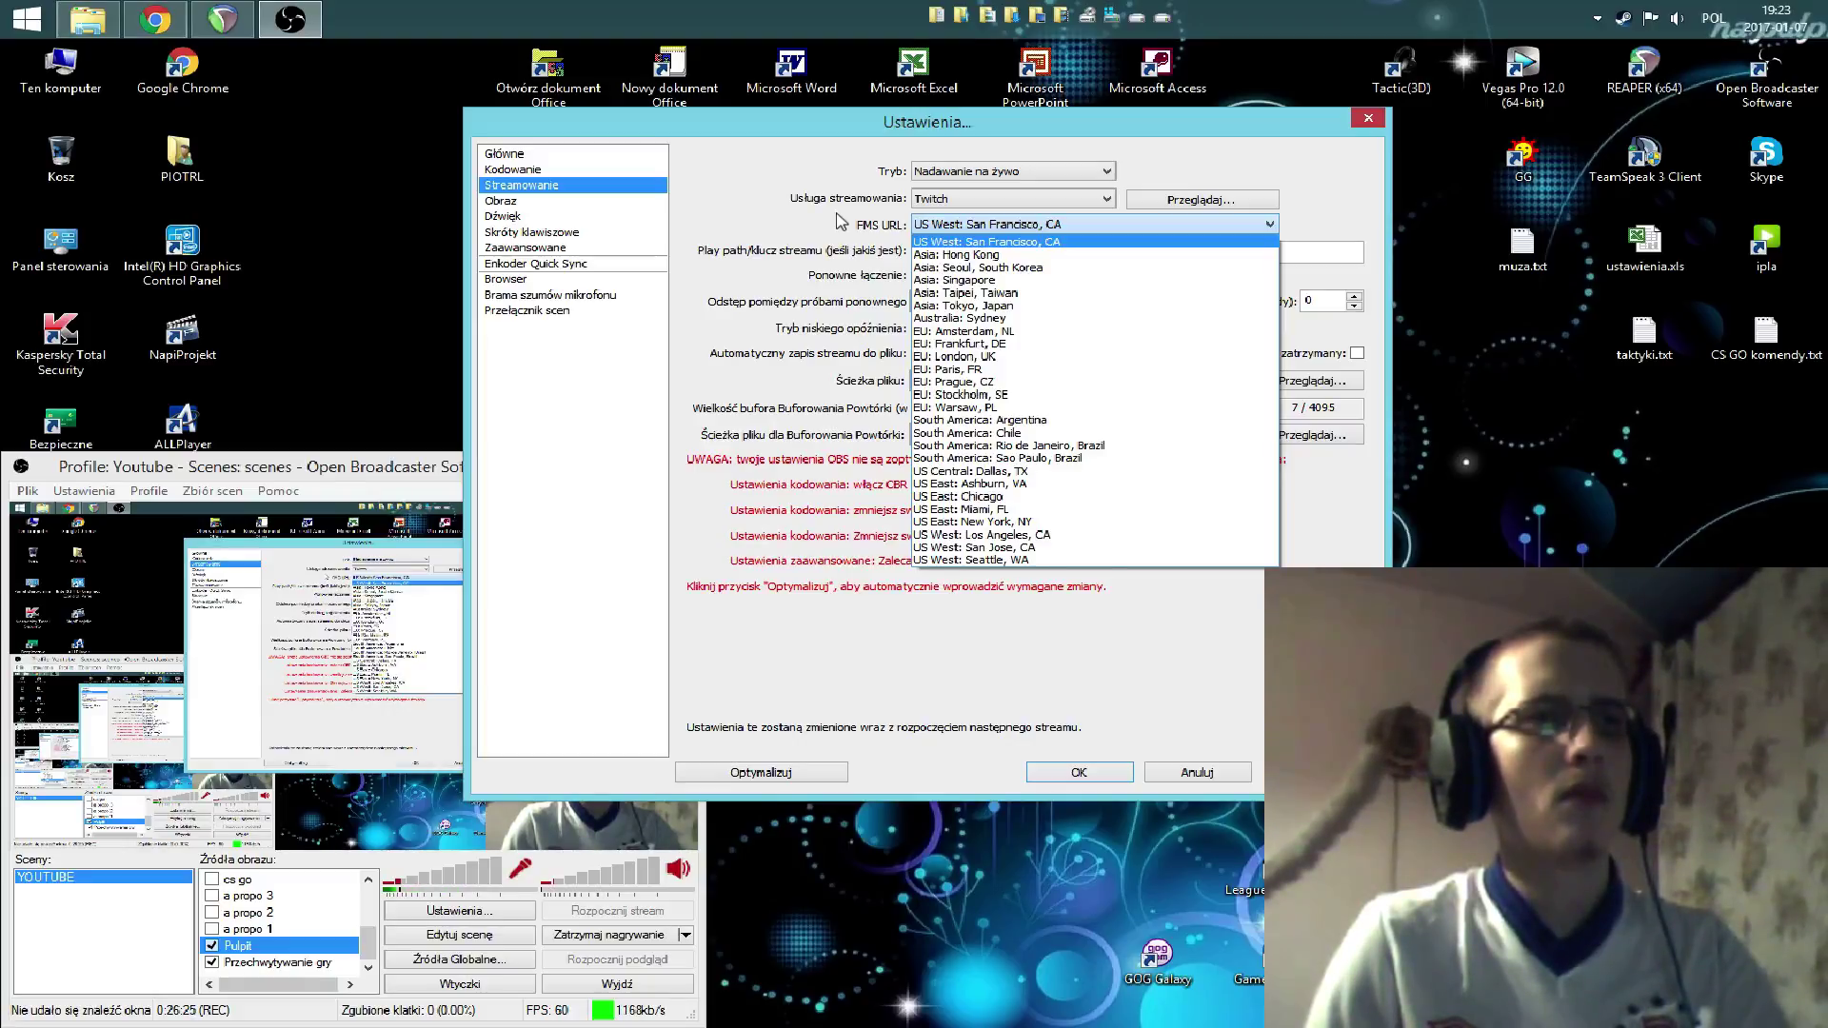
click(1047, 224)
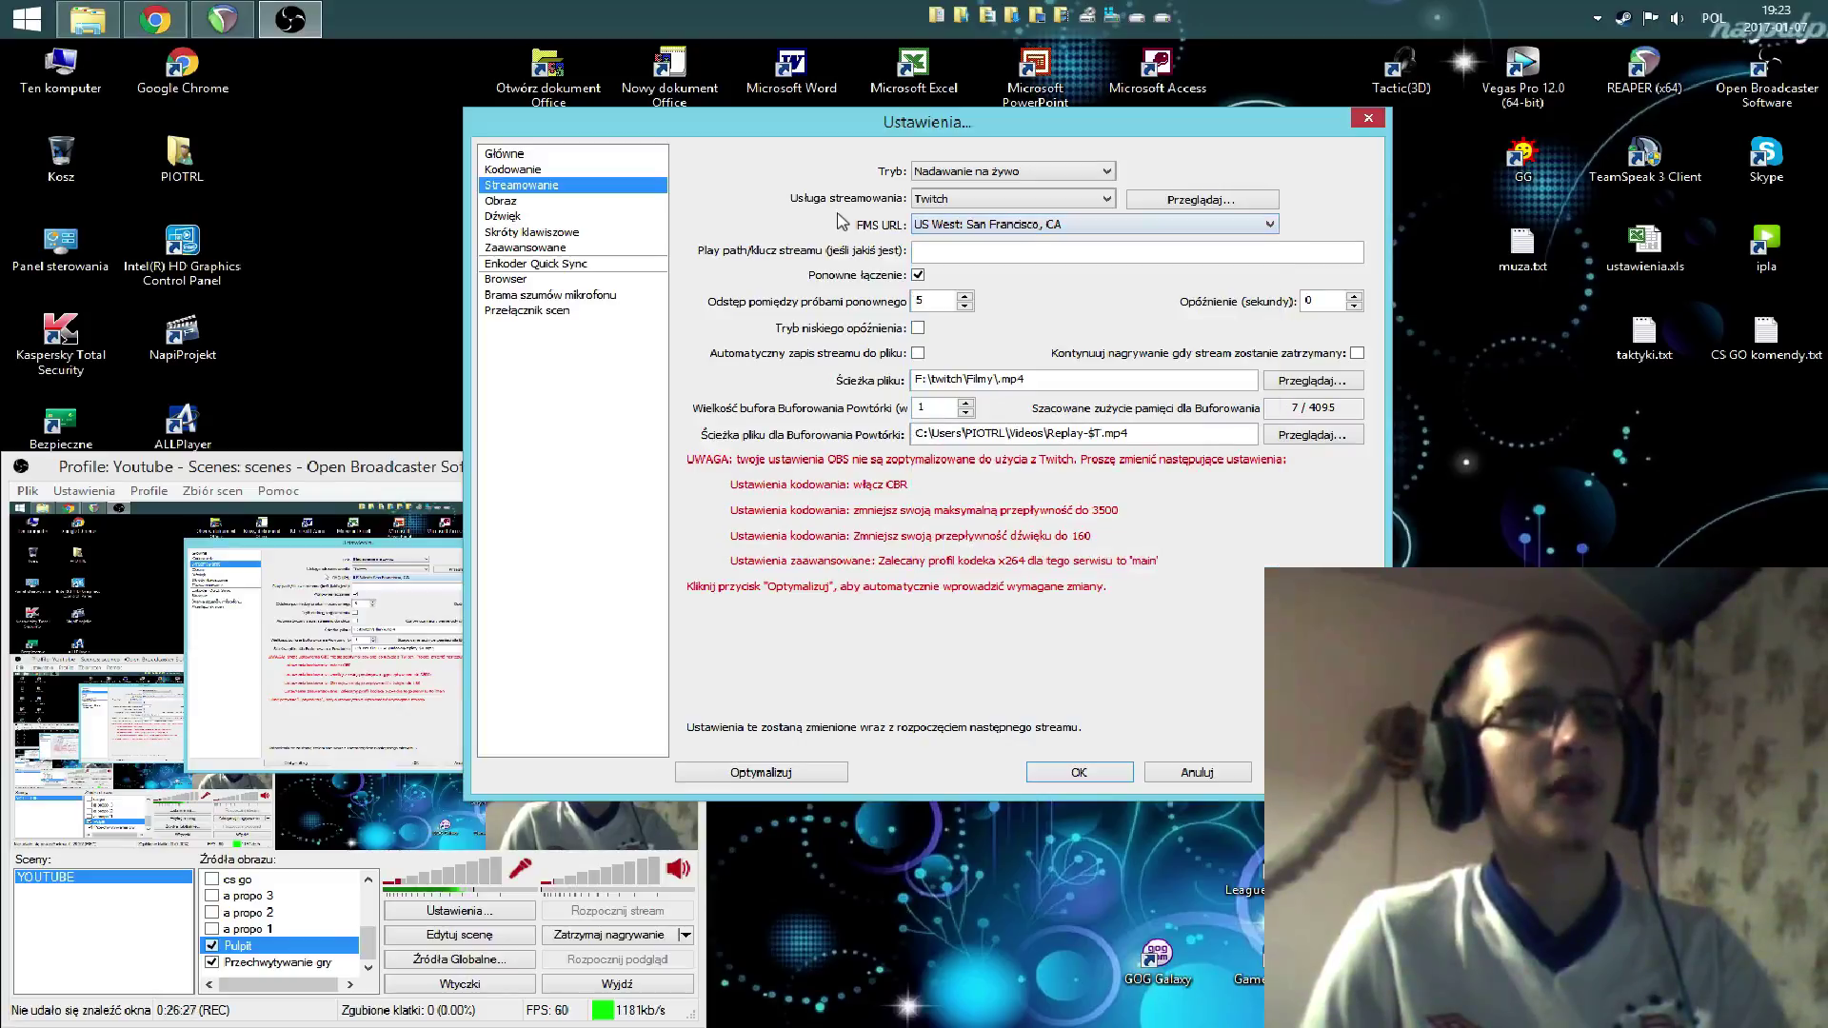
click(1040, 173)
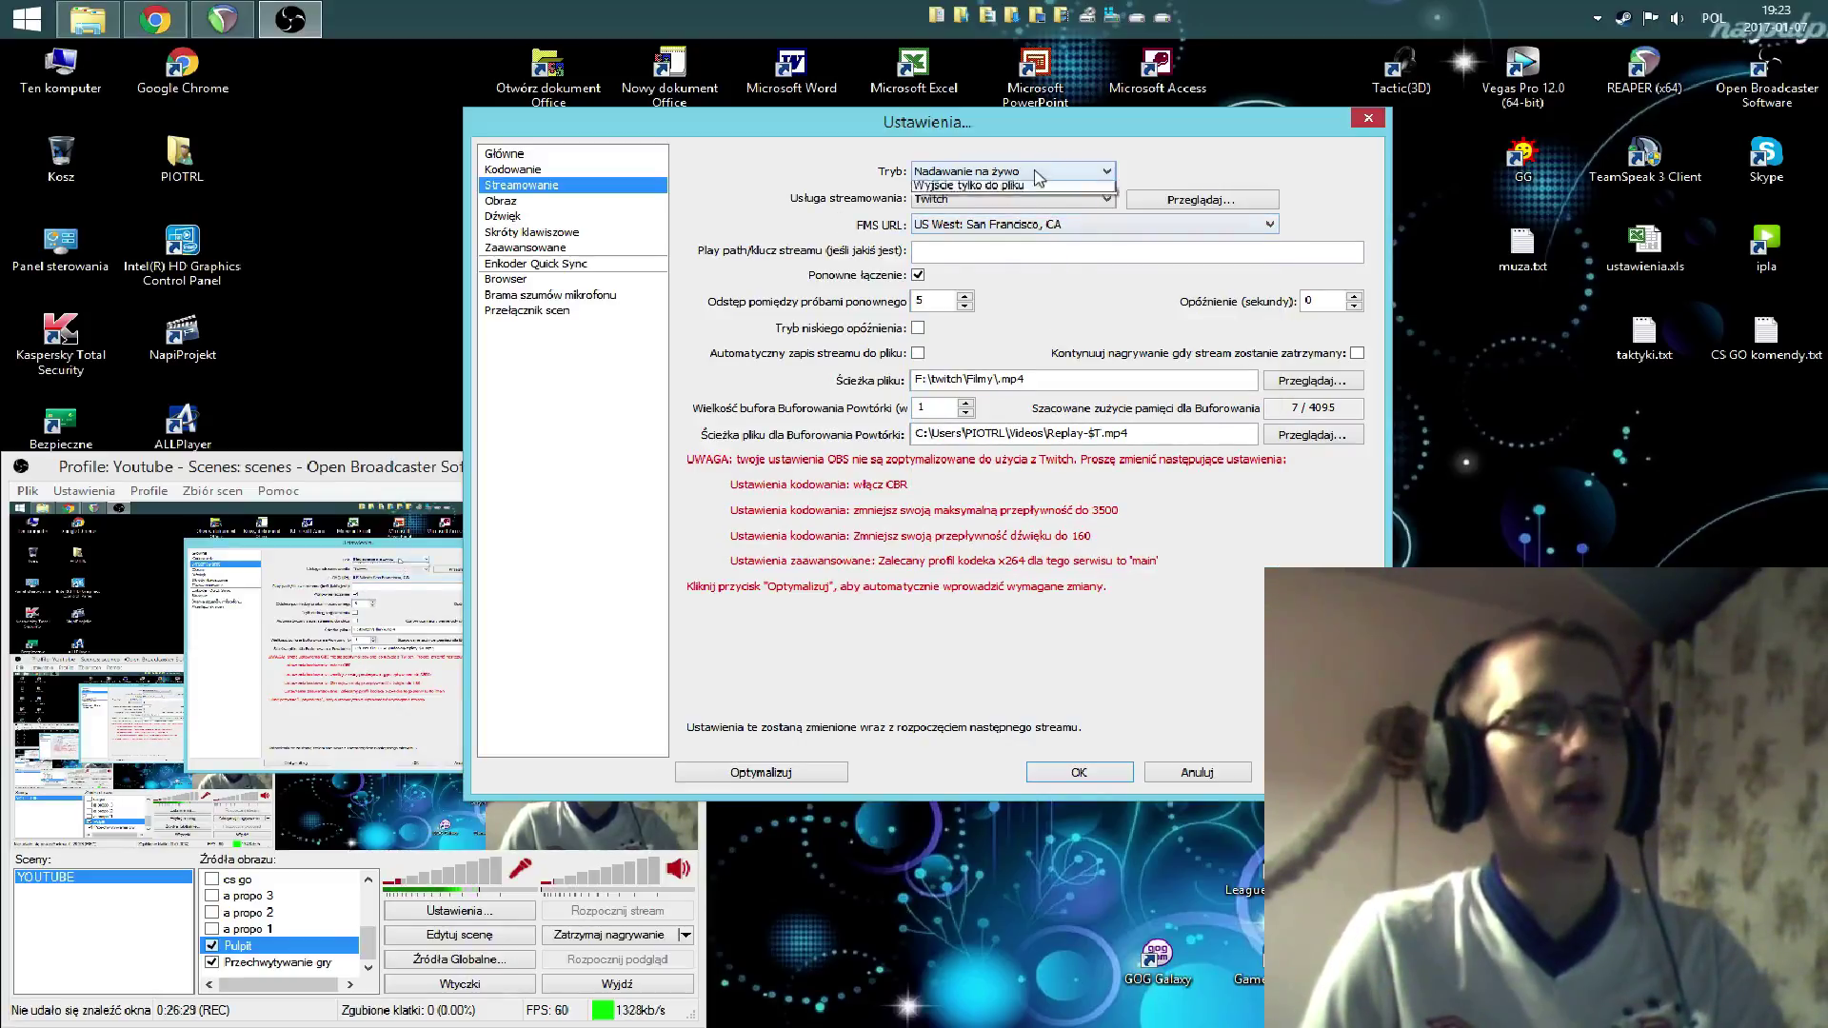
click(1022, 203)
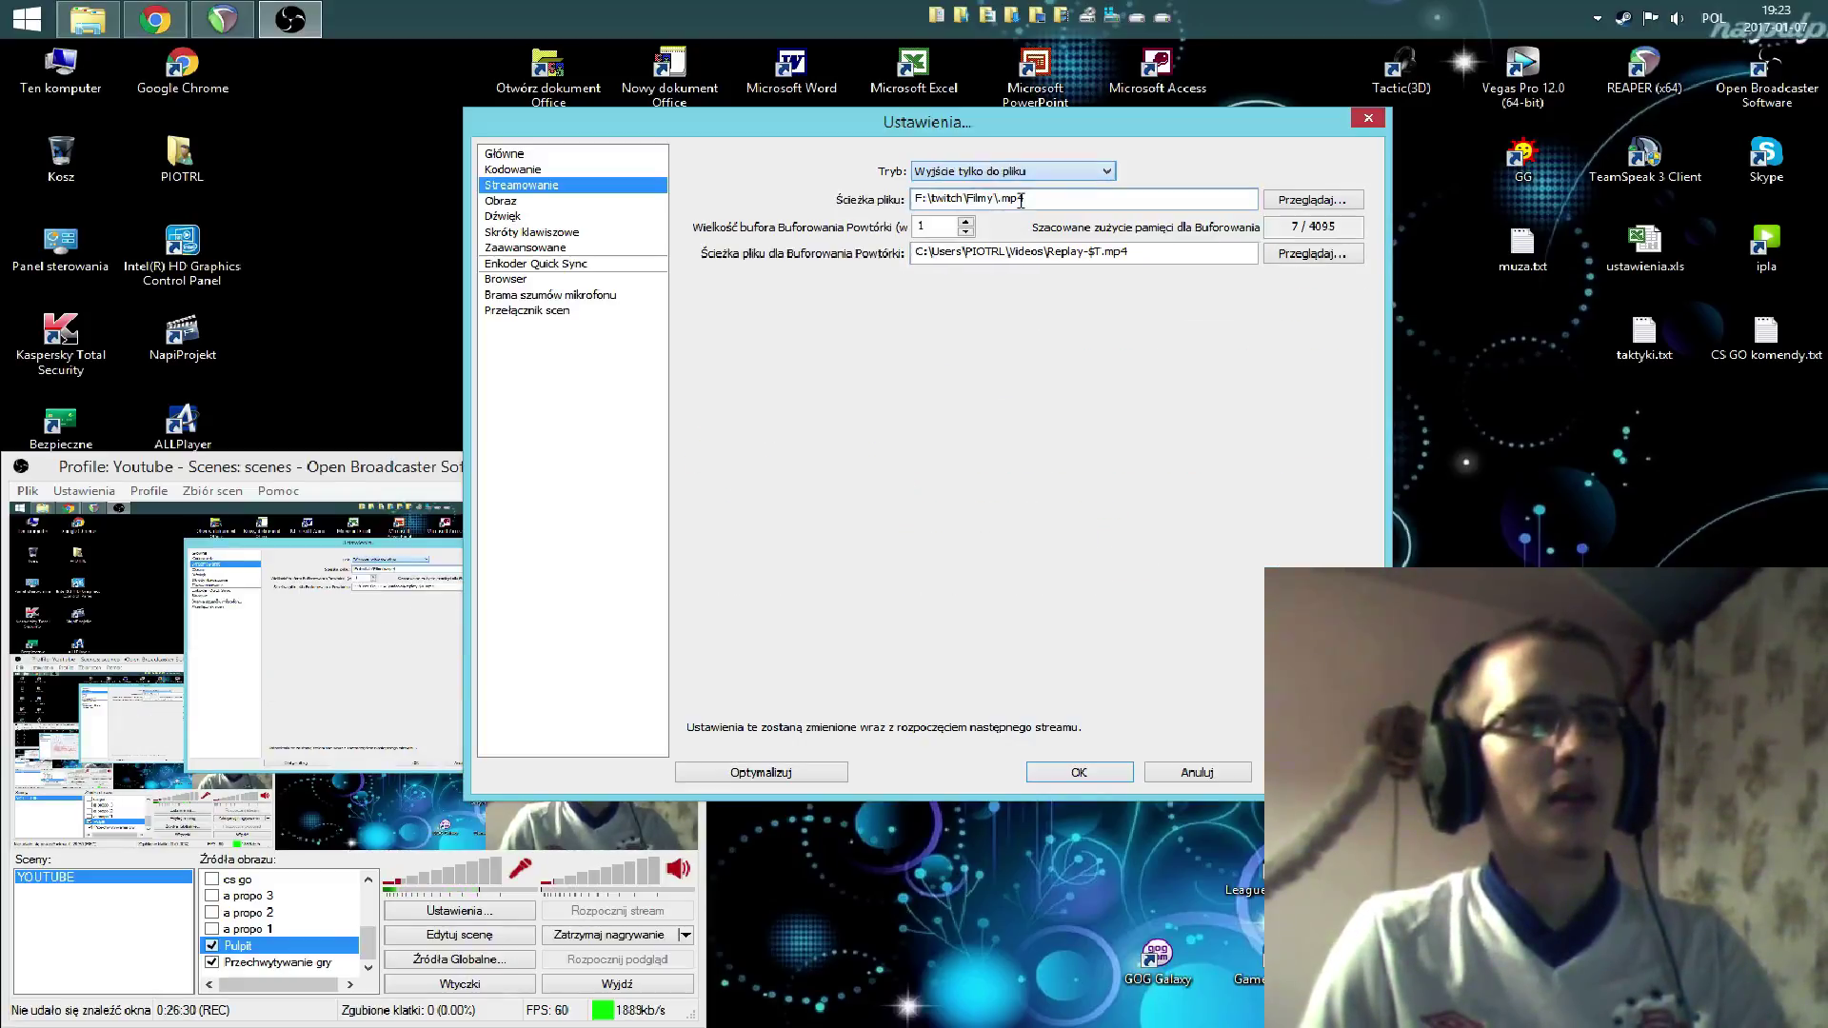
click(1222, 777)
- Reopen the Streamowanie settings, show the stored Twitch configuration in Nadawanie na żywo mode, and cancel without saving
click(84, 490)
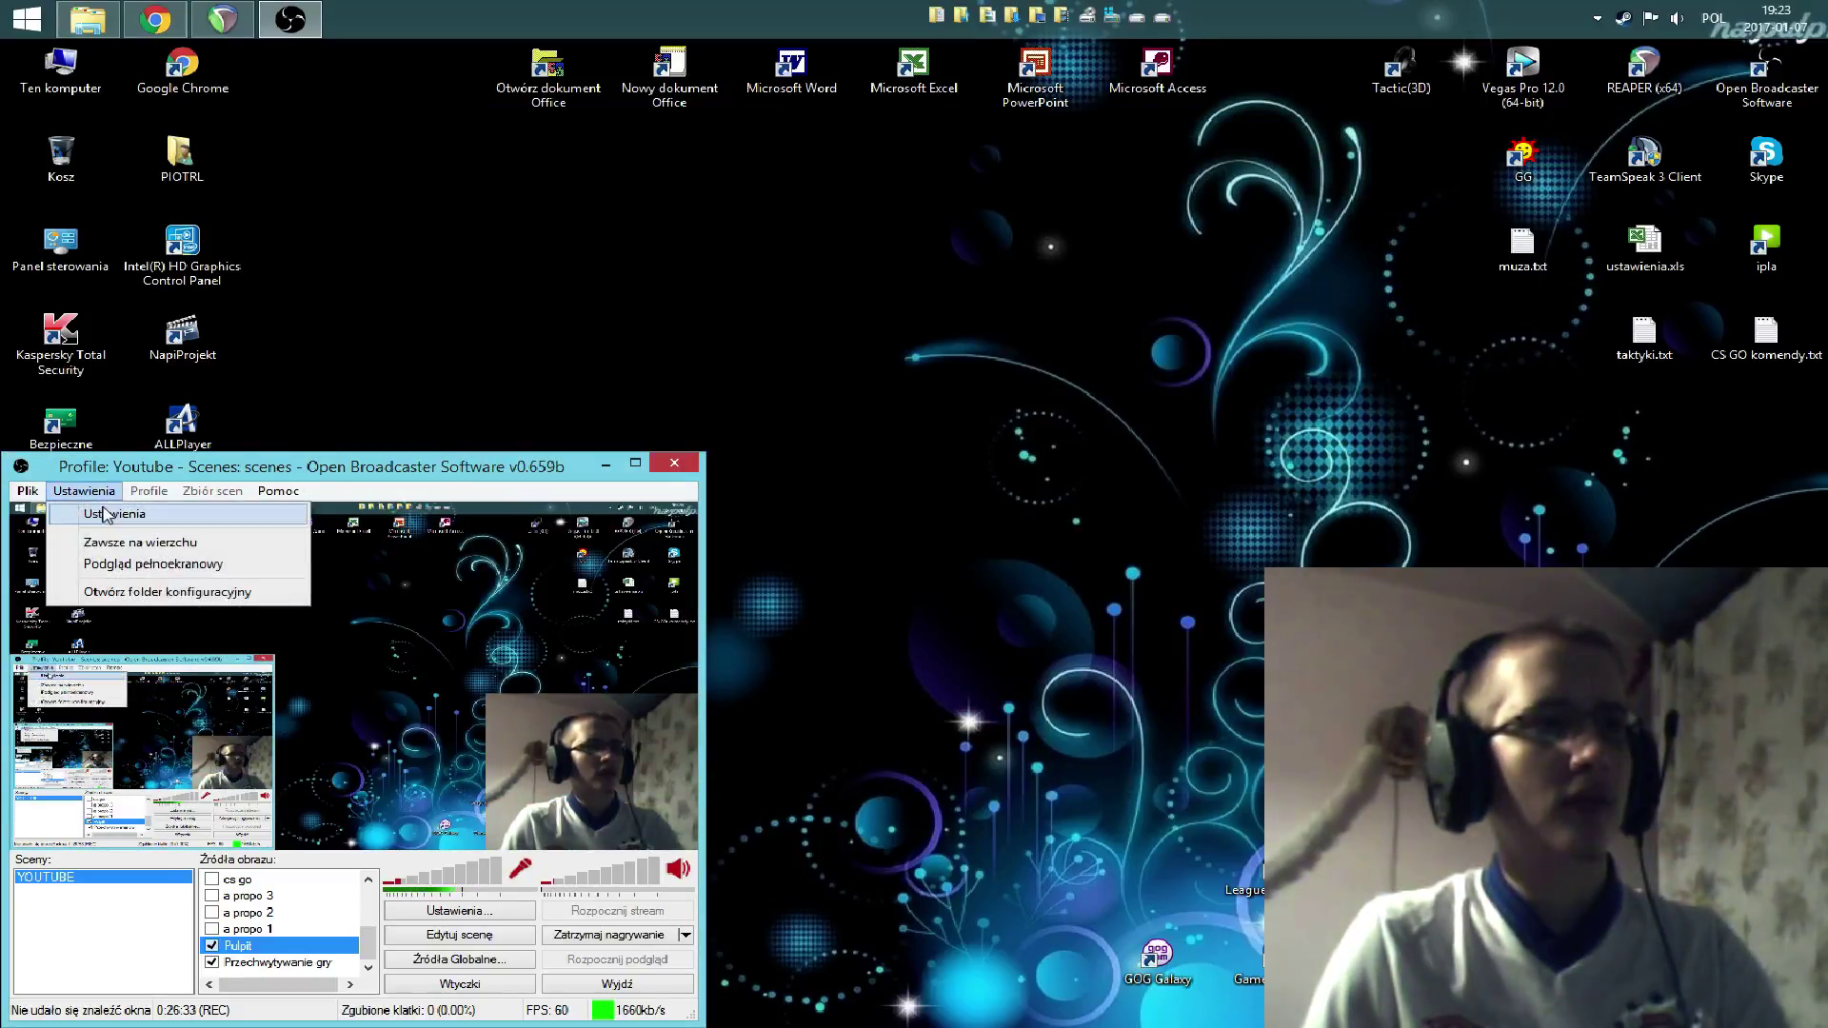
click(90, 511)
click(549, 265)
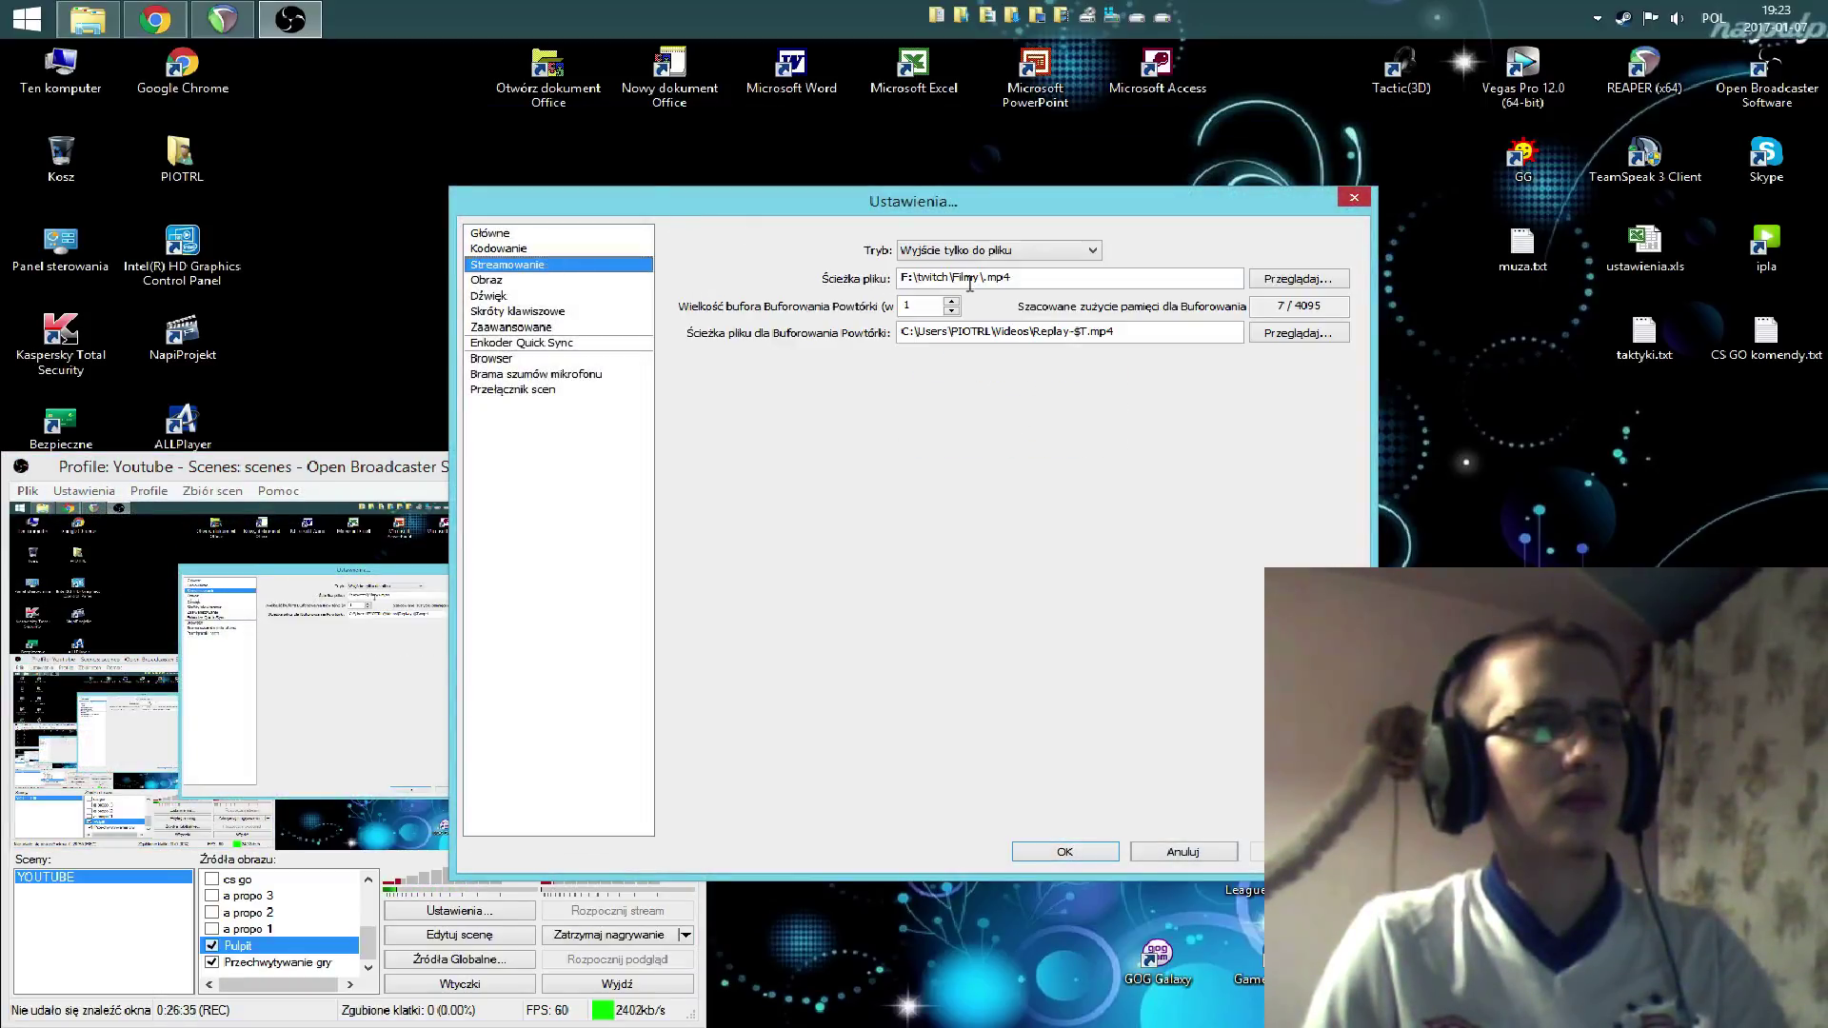
click(1012, 250)
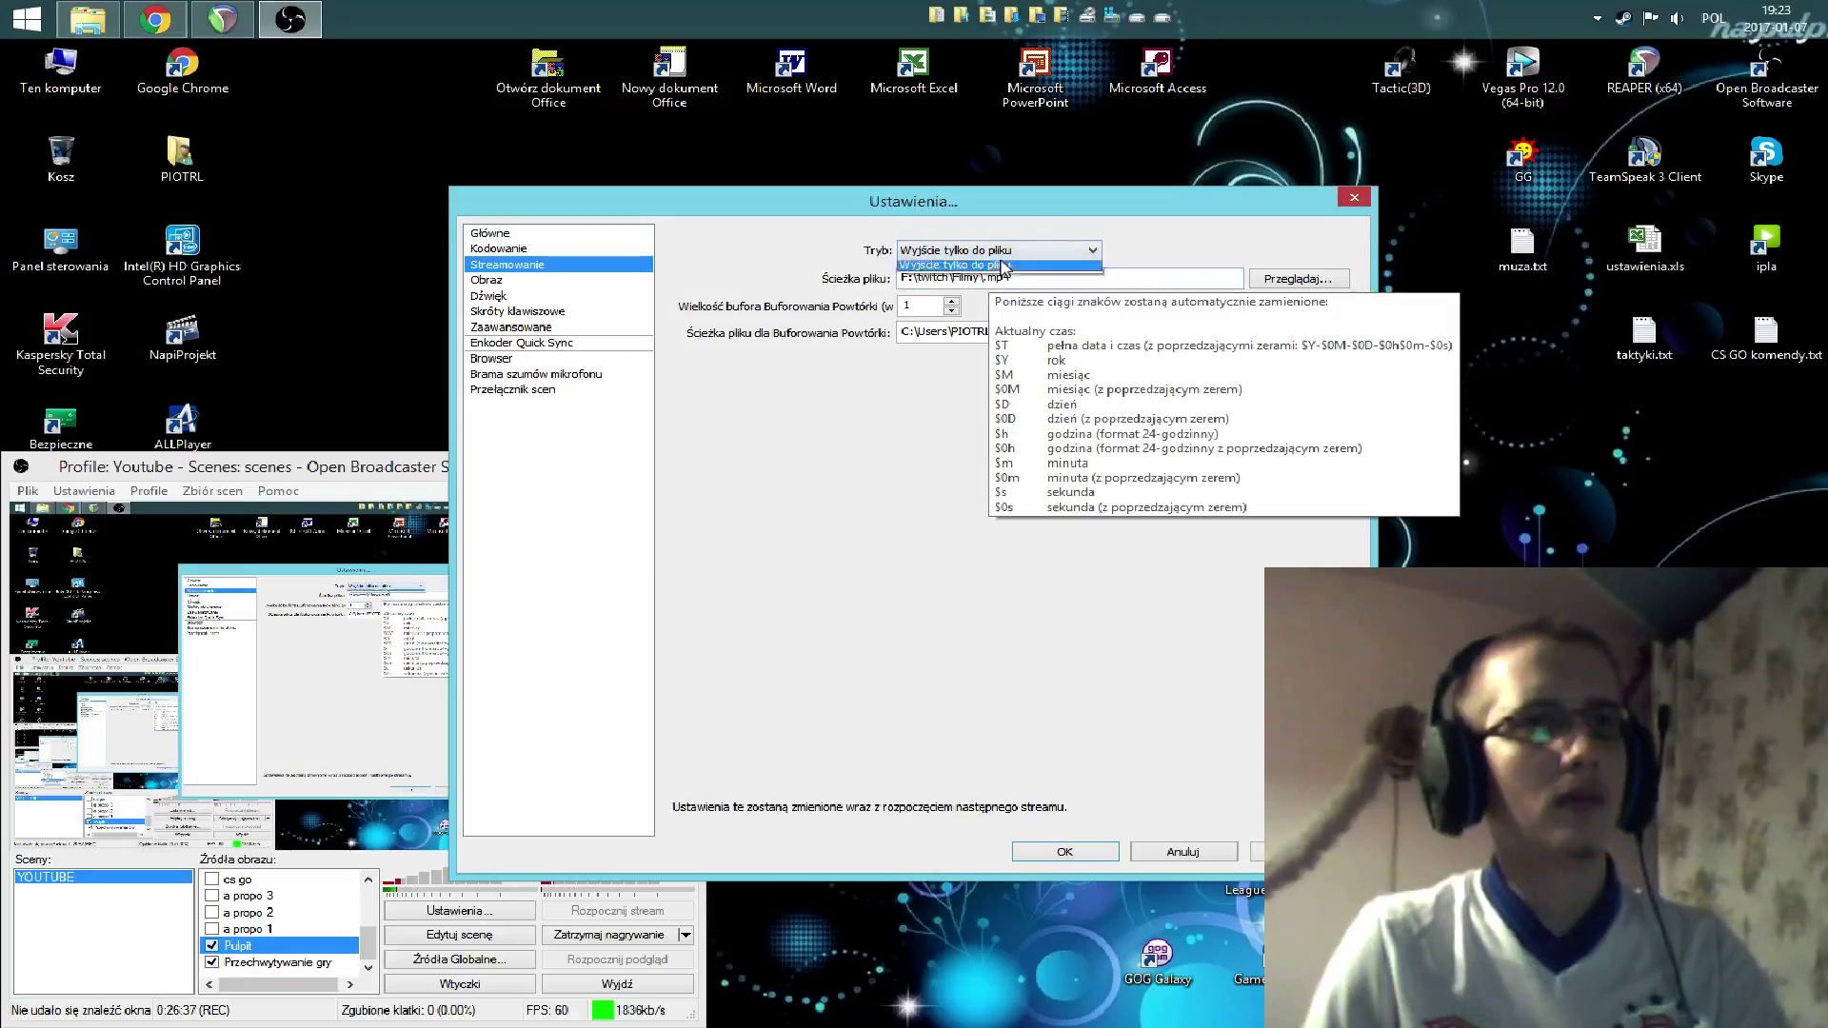
click(1012, 266)
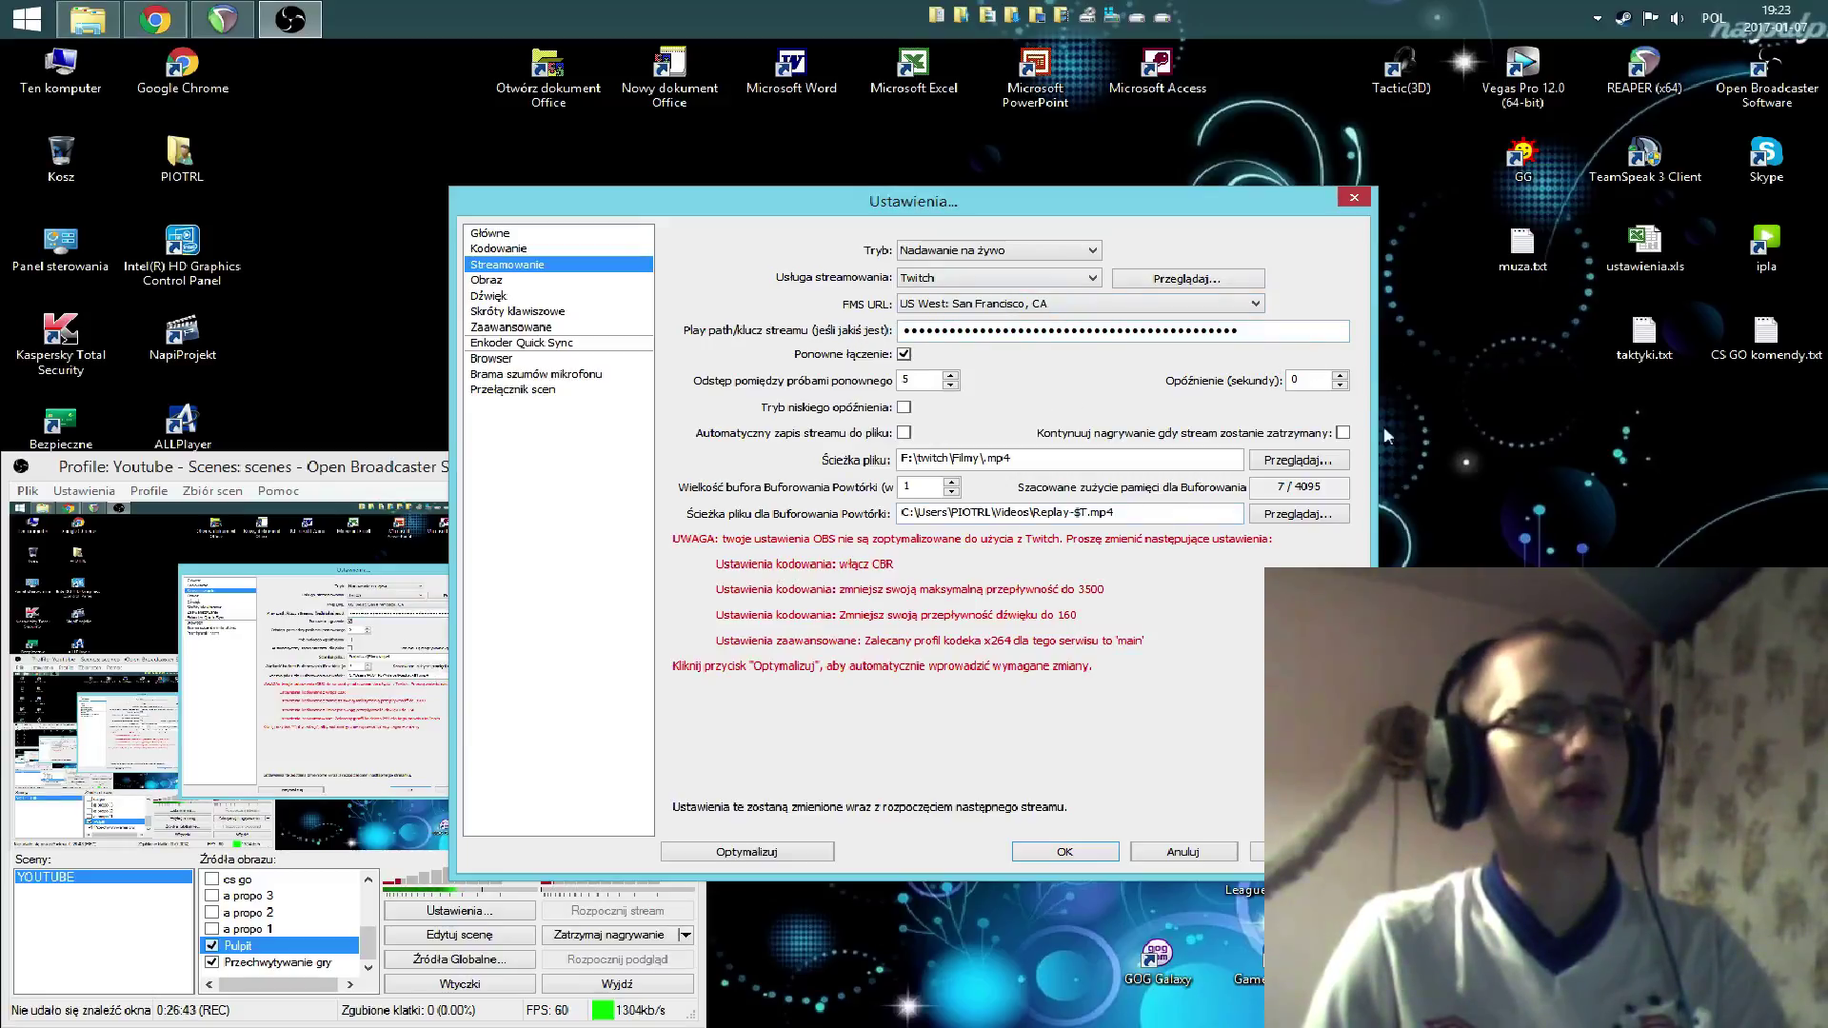
click(1190, 851)
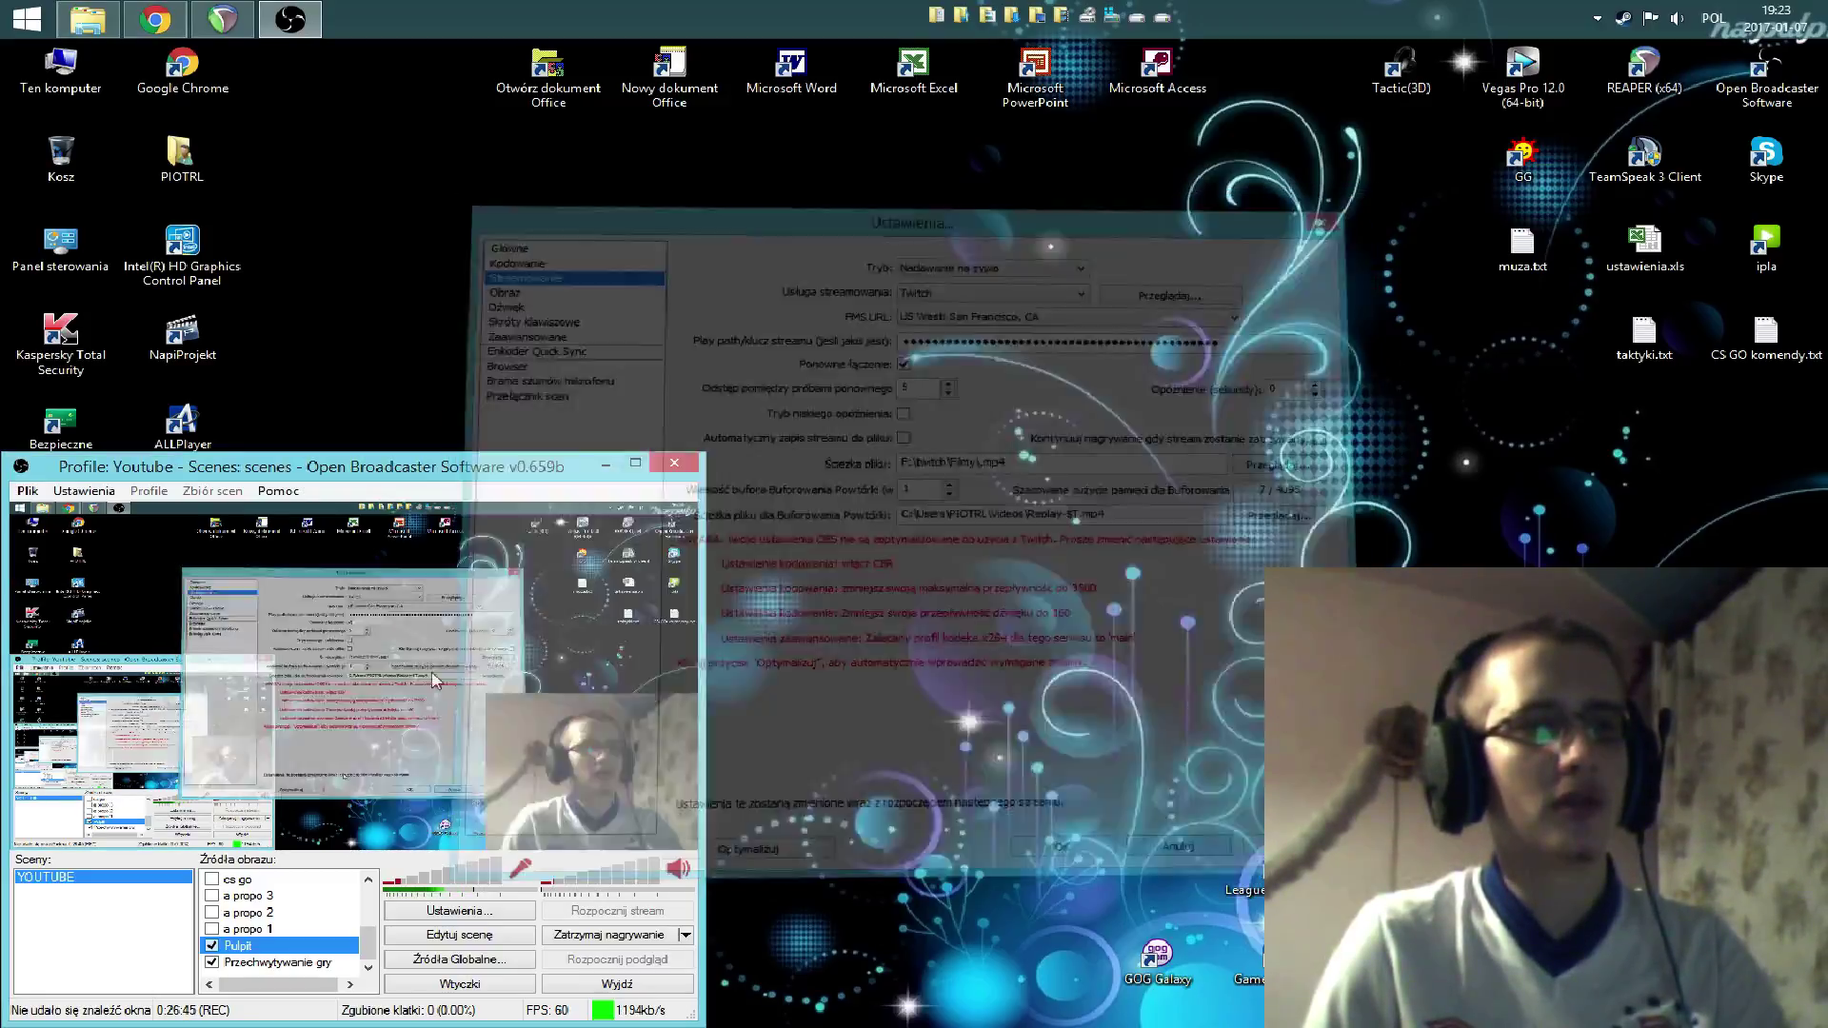
- Reopen the settings window, move it higher on the desktop, and review the Streamowanie, Obraz, Dźwięk and Kodowanie settings
click(86, 490)
click(100, 511)
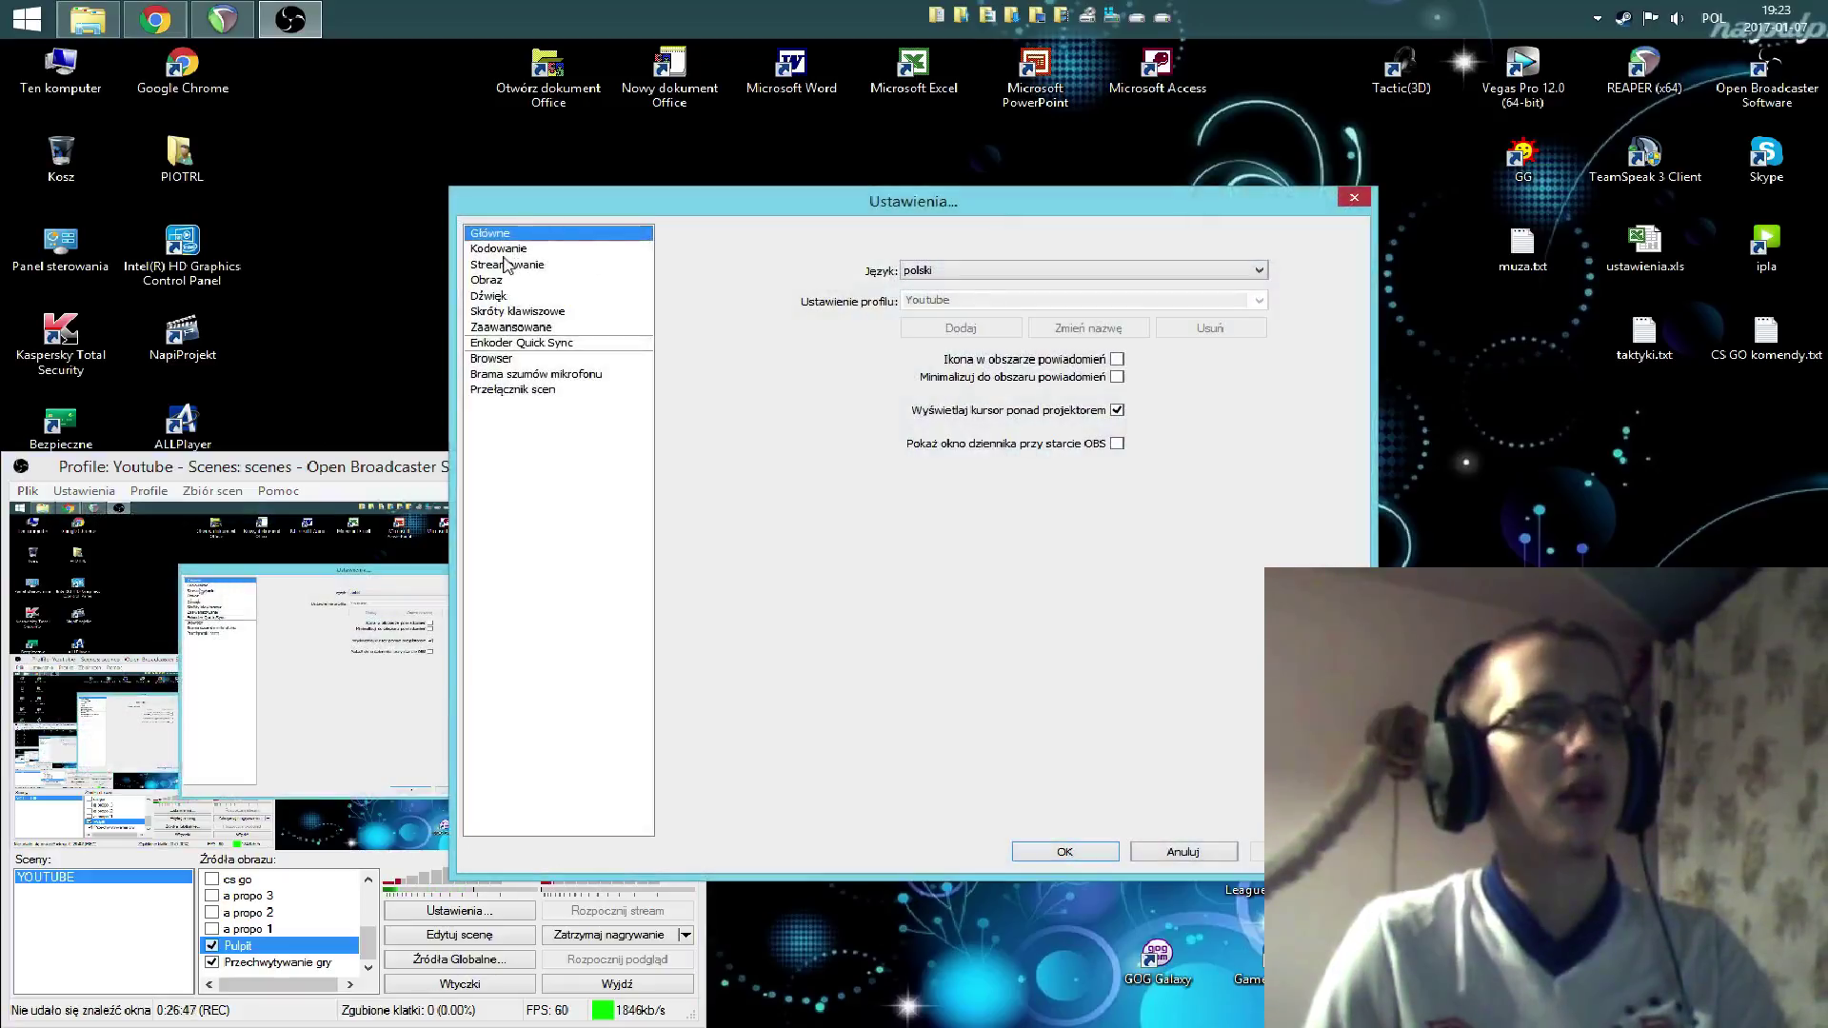
drag(633, 201, 727, 81)
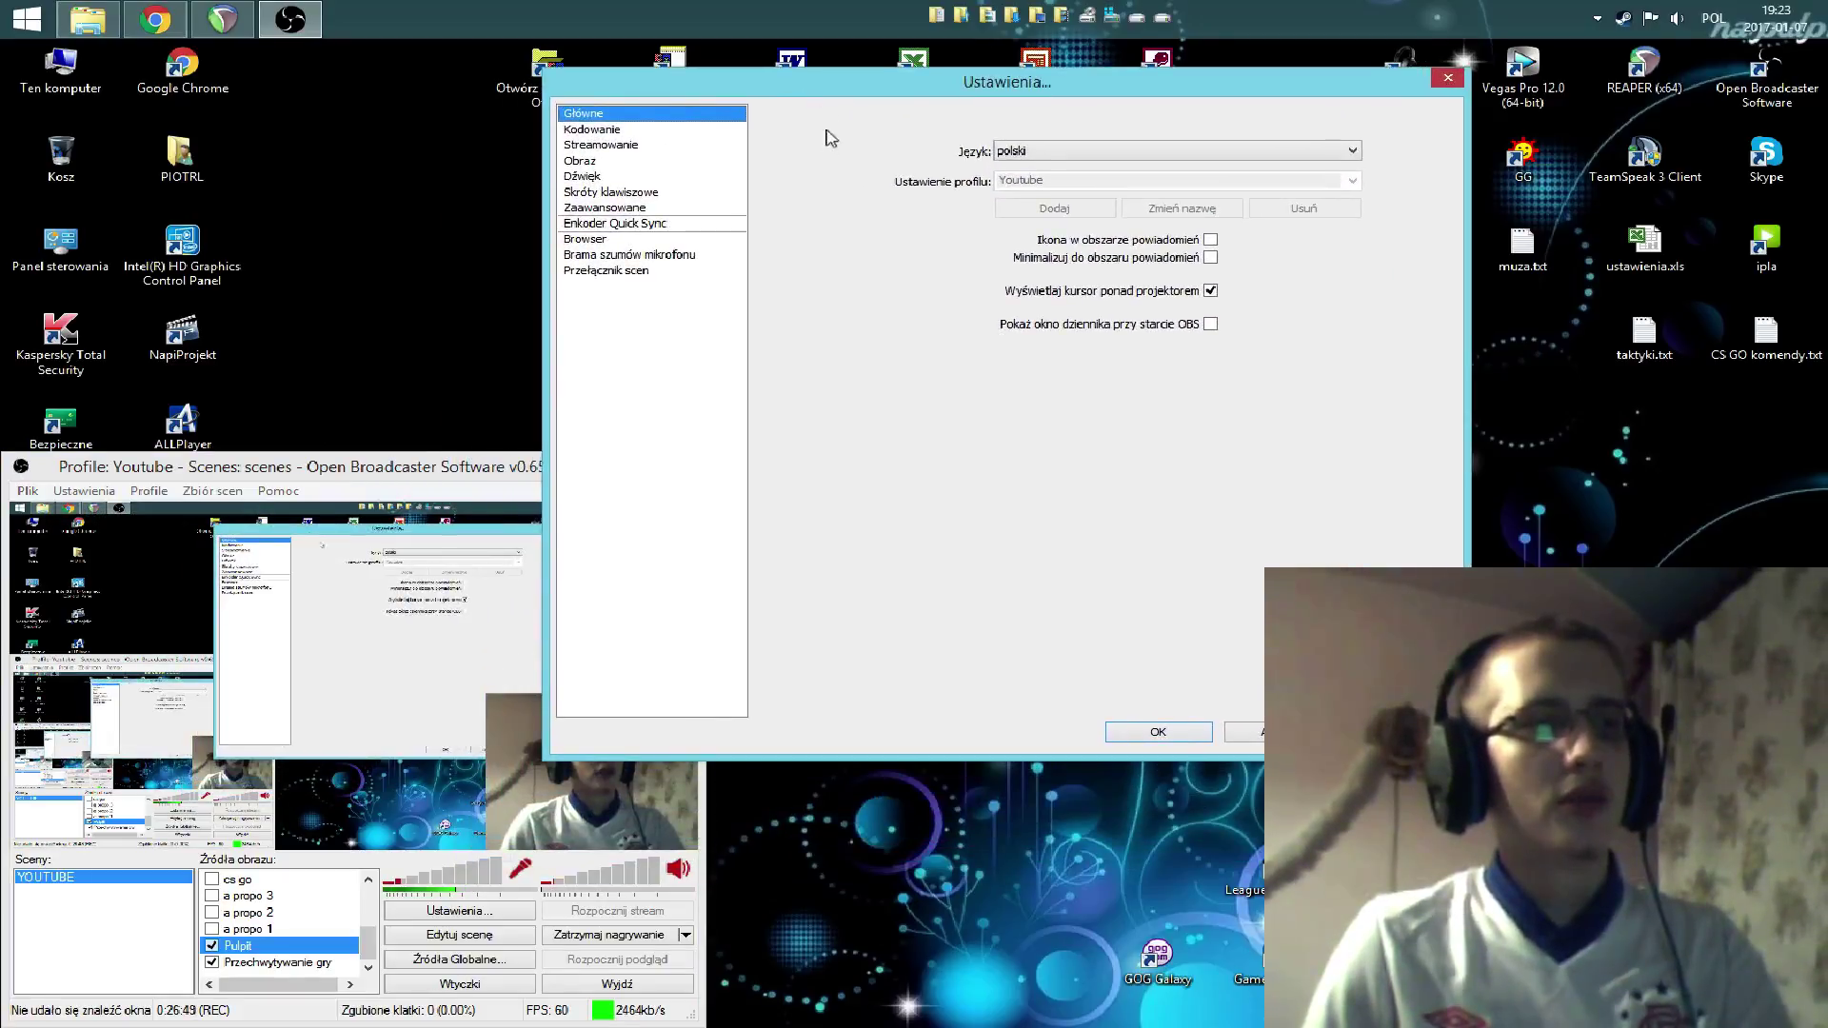
click(625, 145)
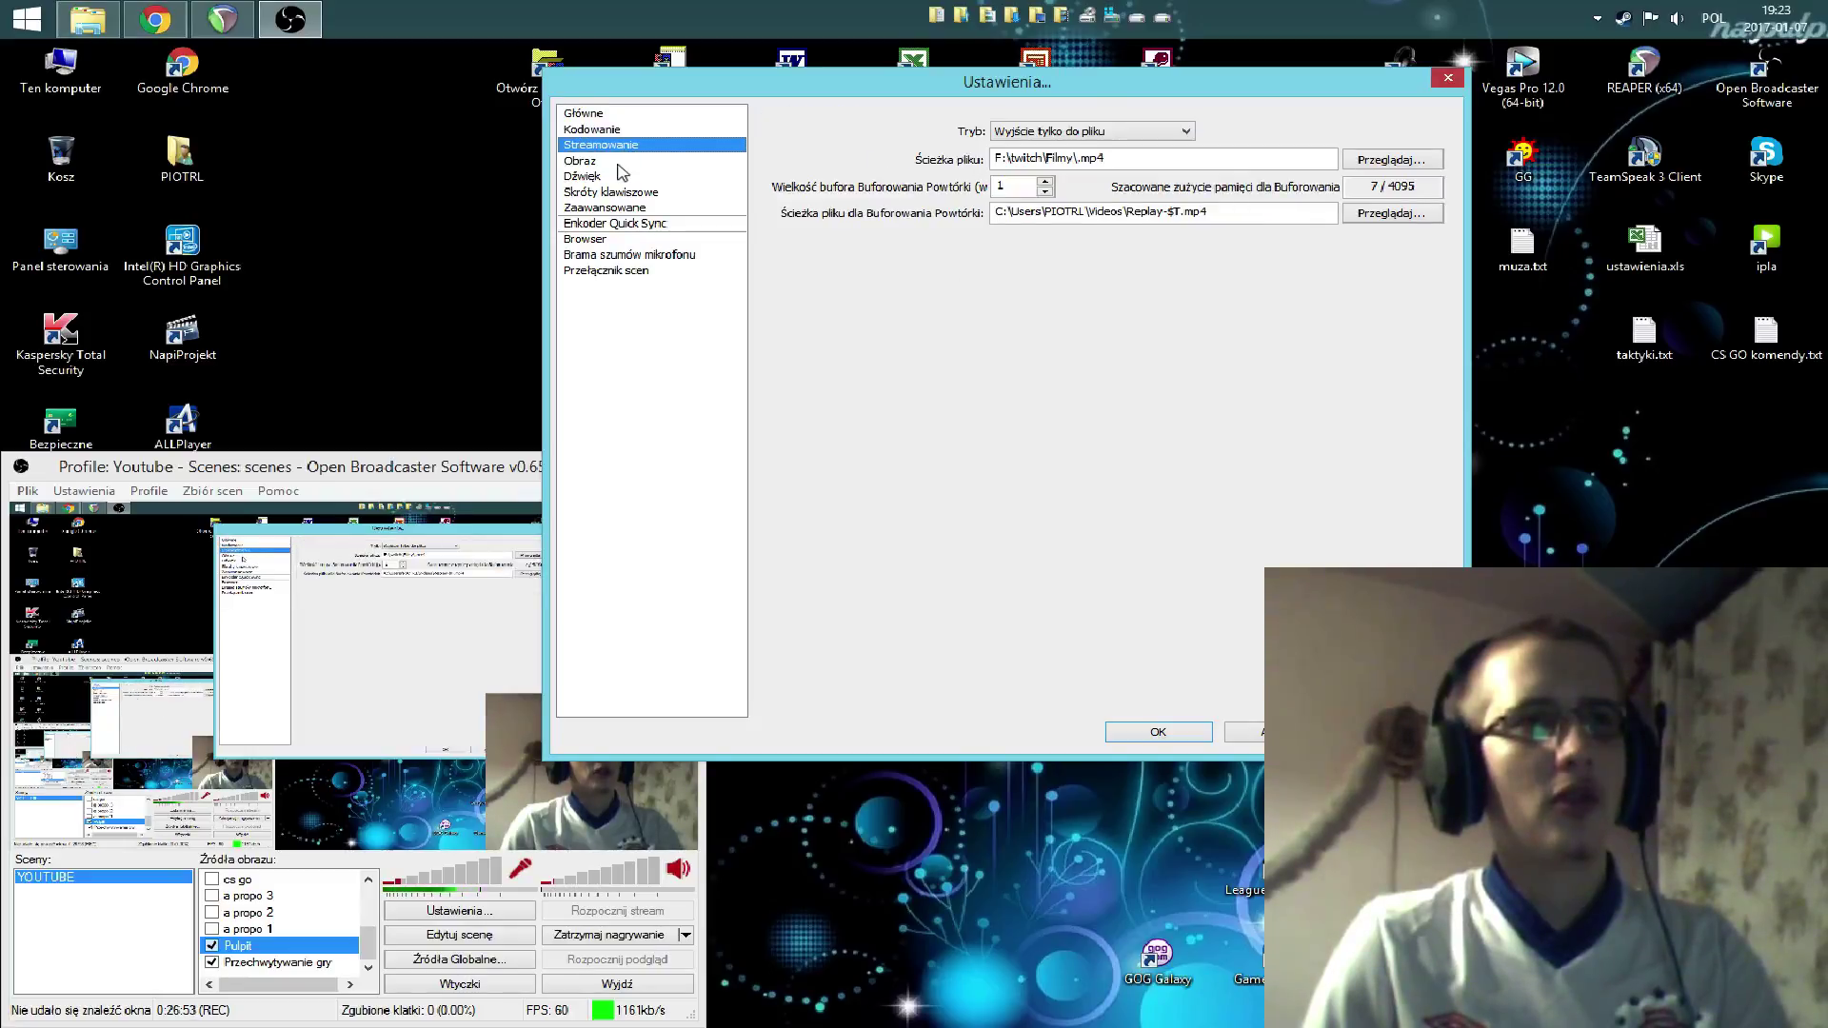
click(625, 162)
click(628, 179)
click(646, 145)
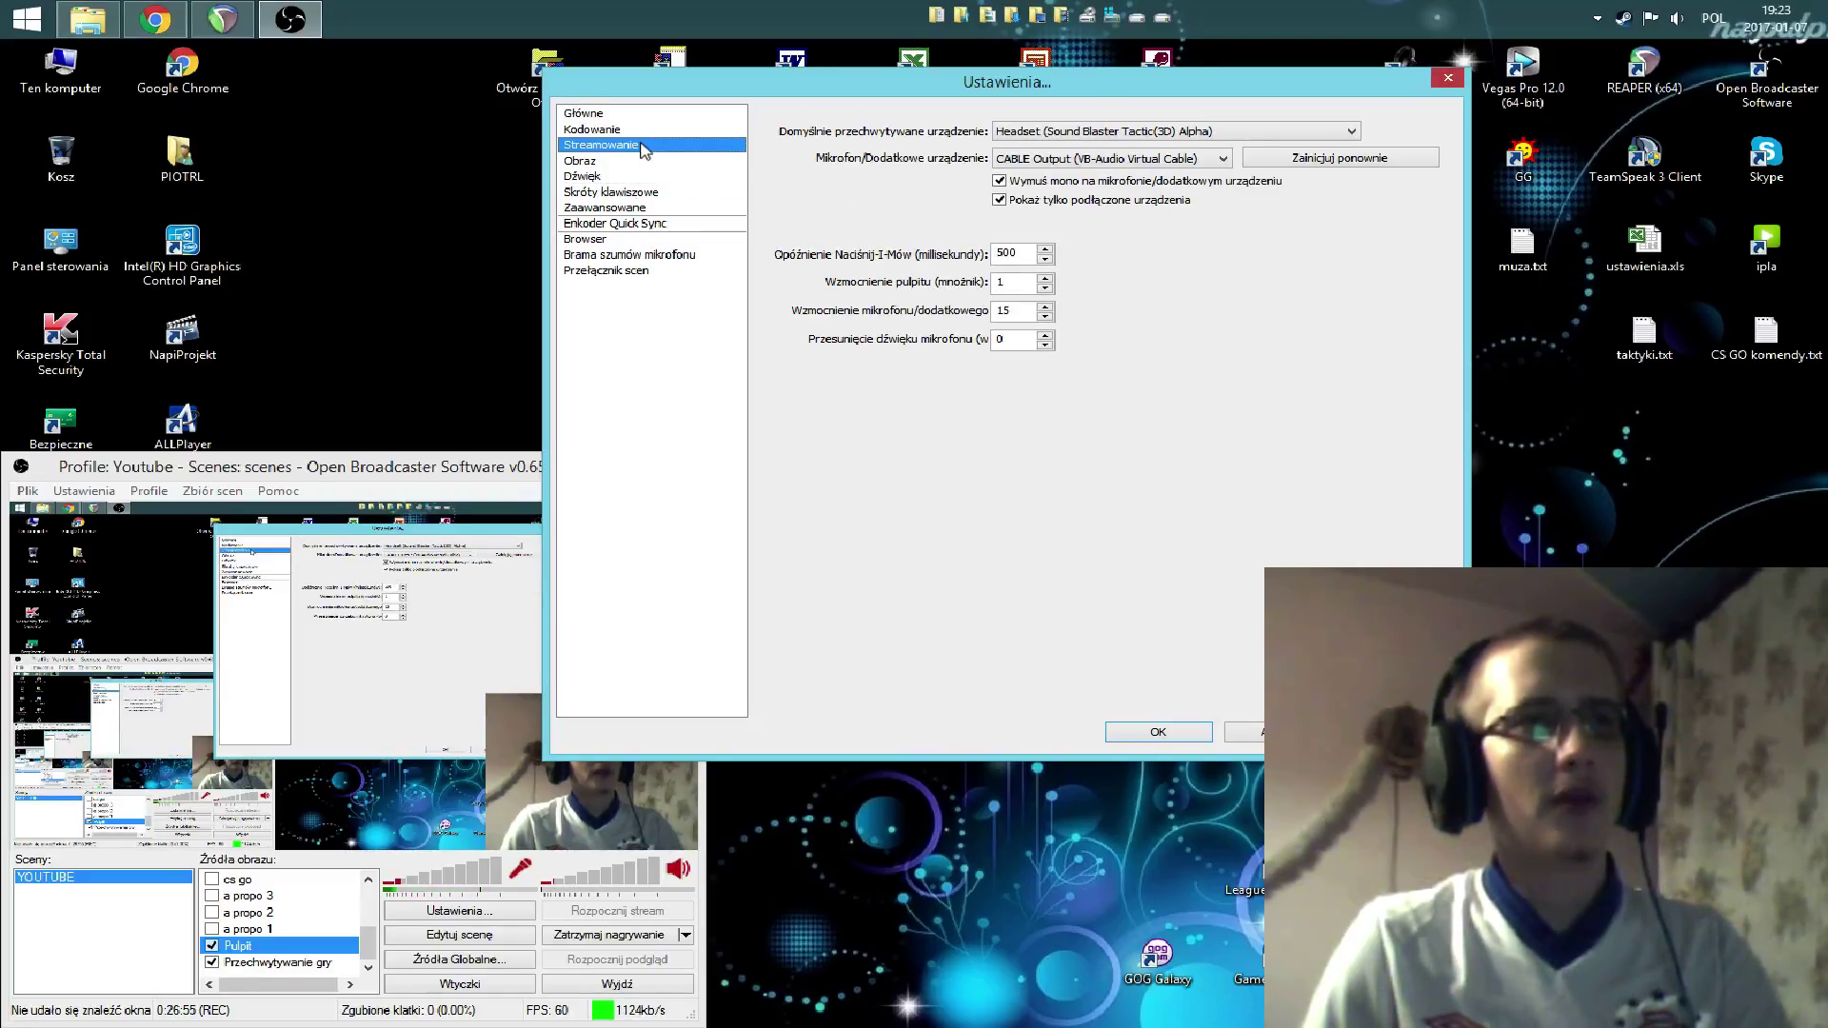
click(647, 131)
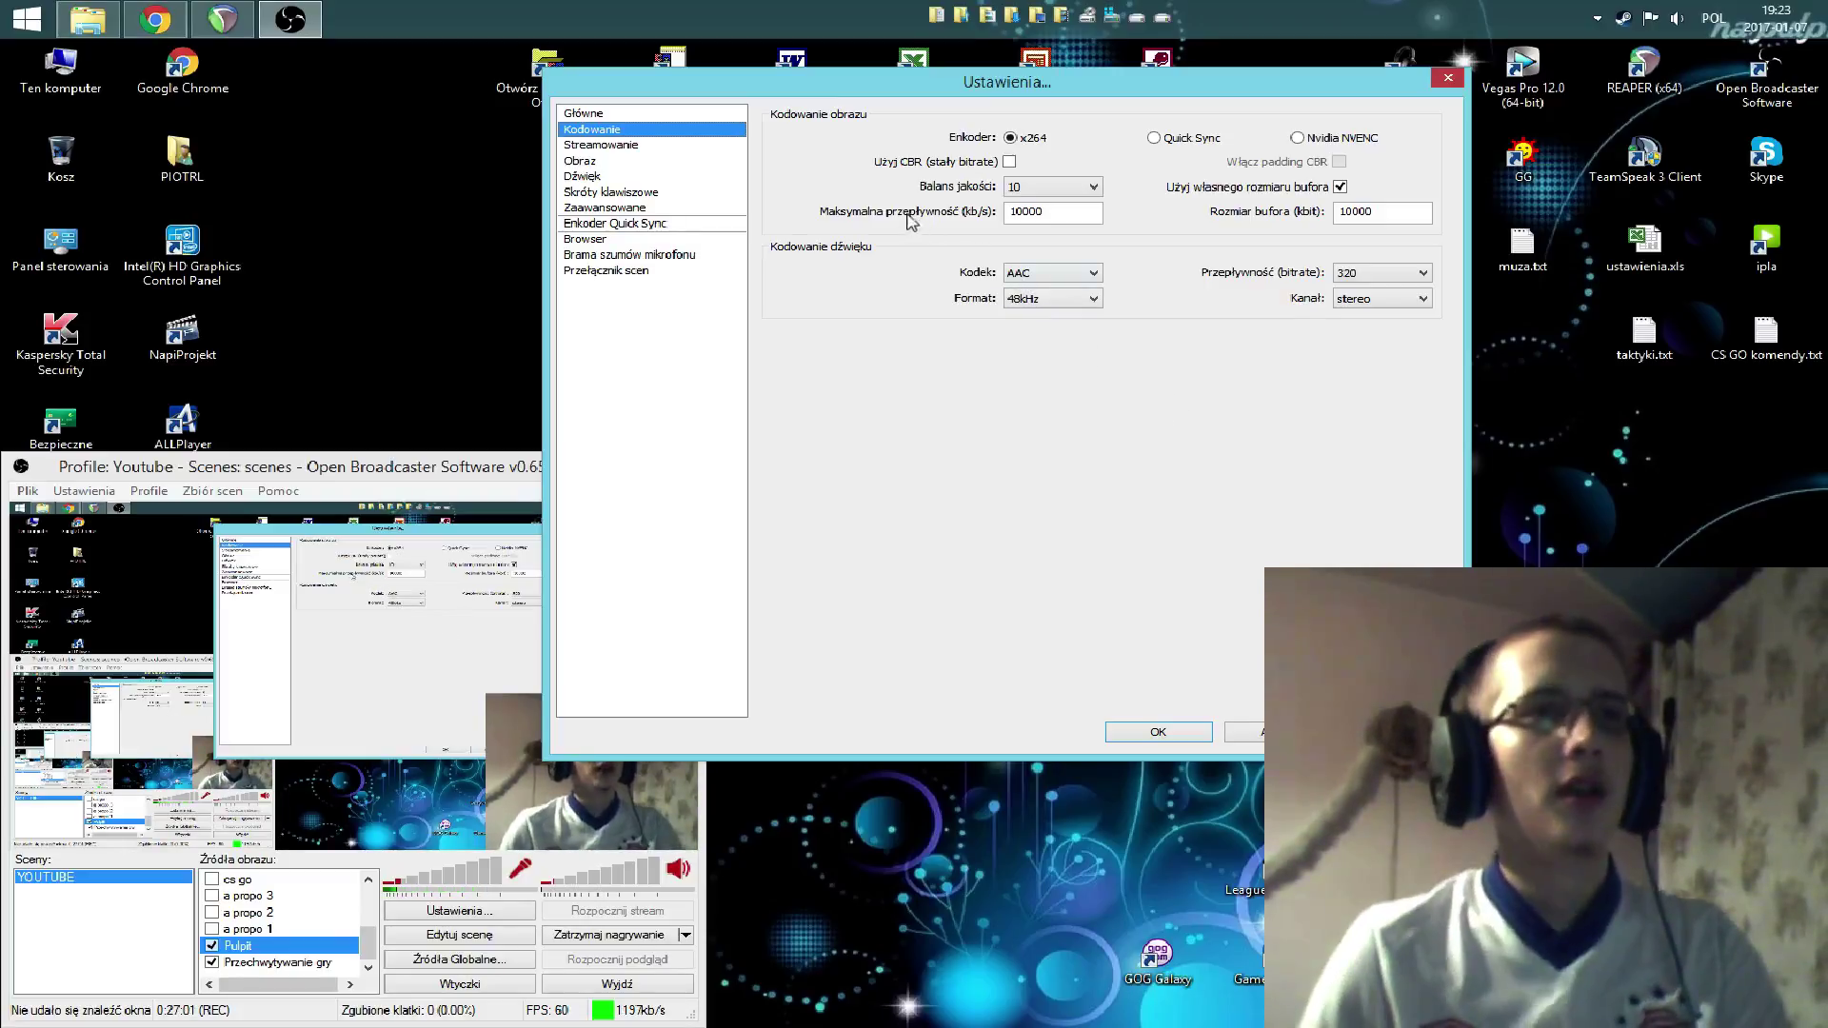
mouse_move(1060, 208)
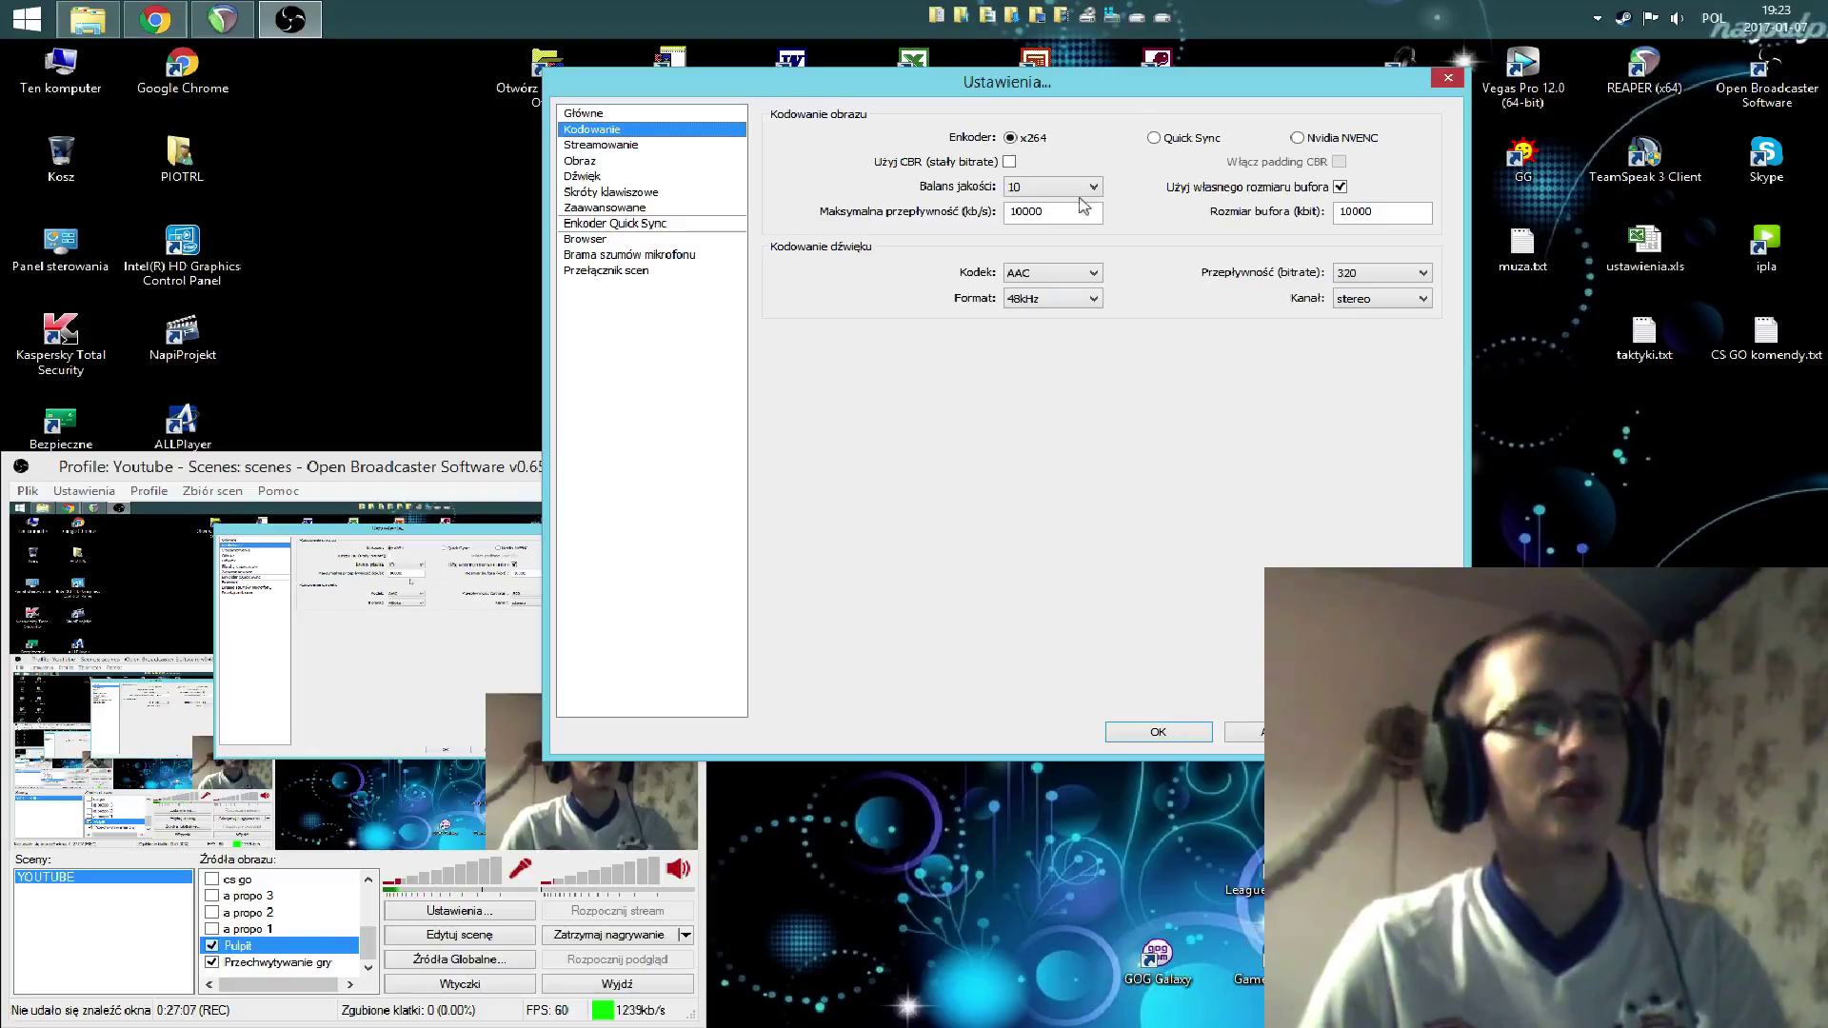
- Move the settings window slightly lower and examine the Preset x264 choices in the Zaawansowane settings
mouse_move(1142, 82)
mouse_down()
mouse_move(1196, 115)
mouse_move(1160, 113)
mouse_up()
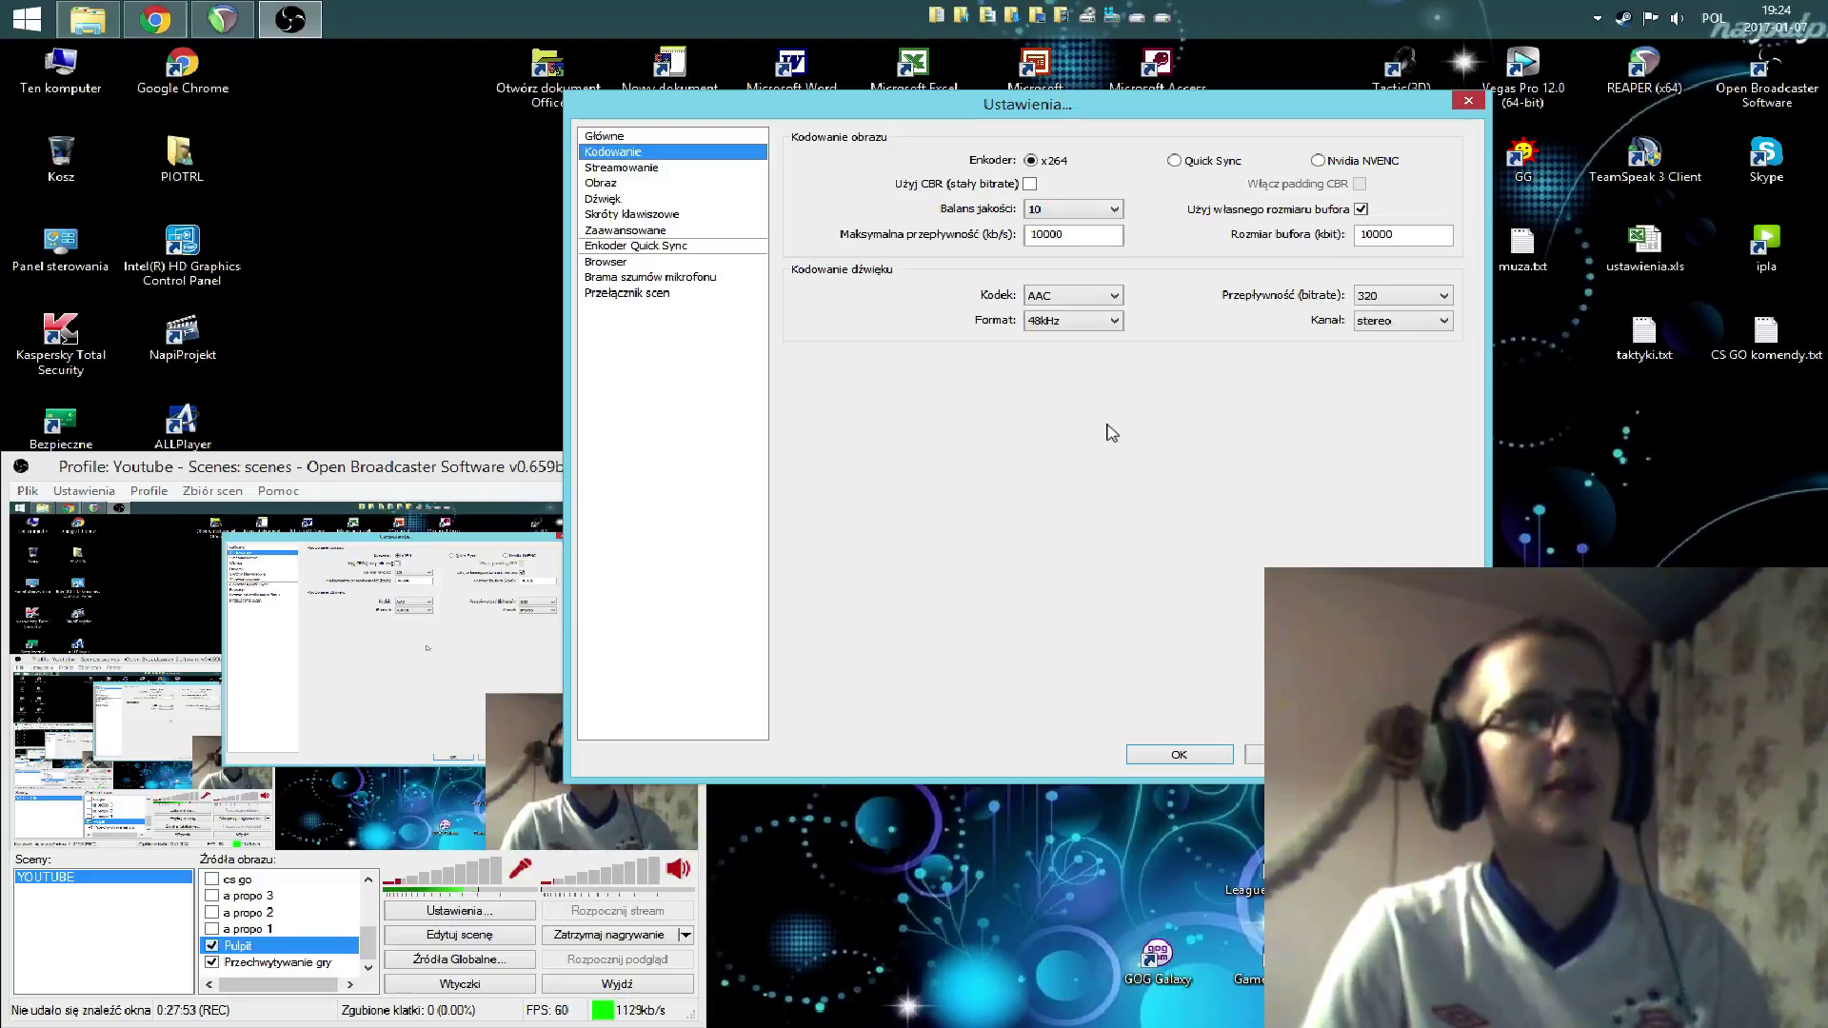
click(651, 229)
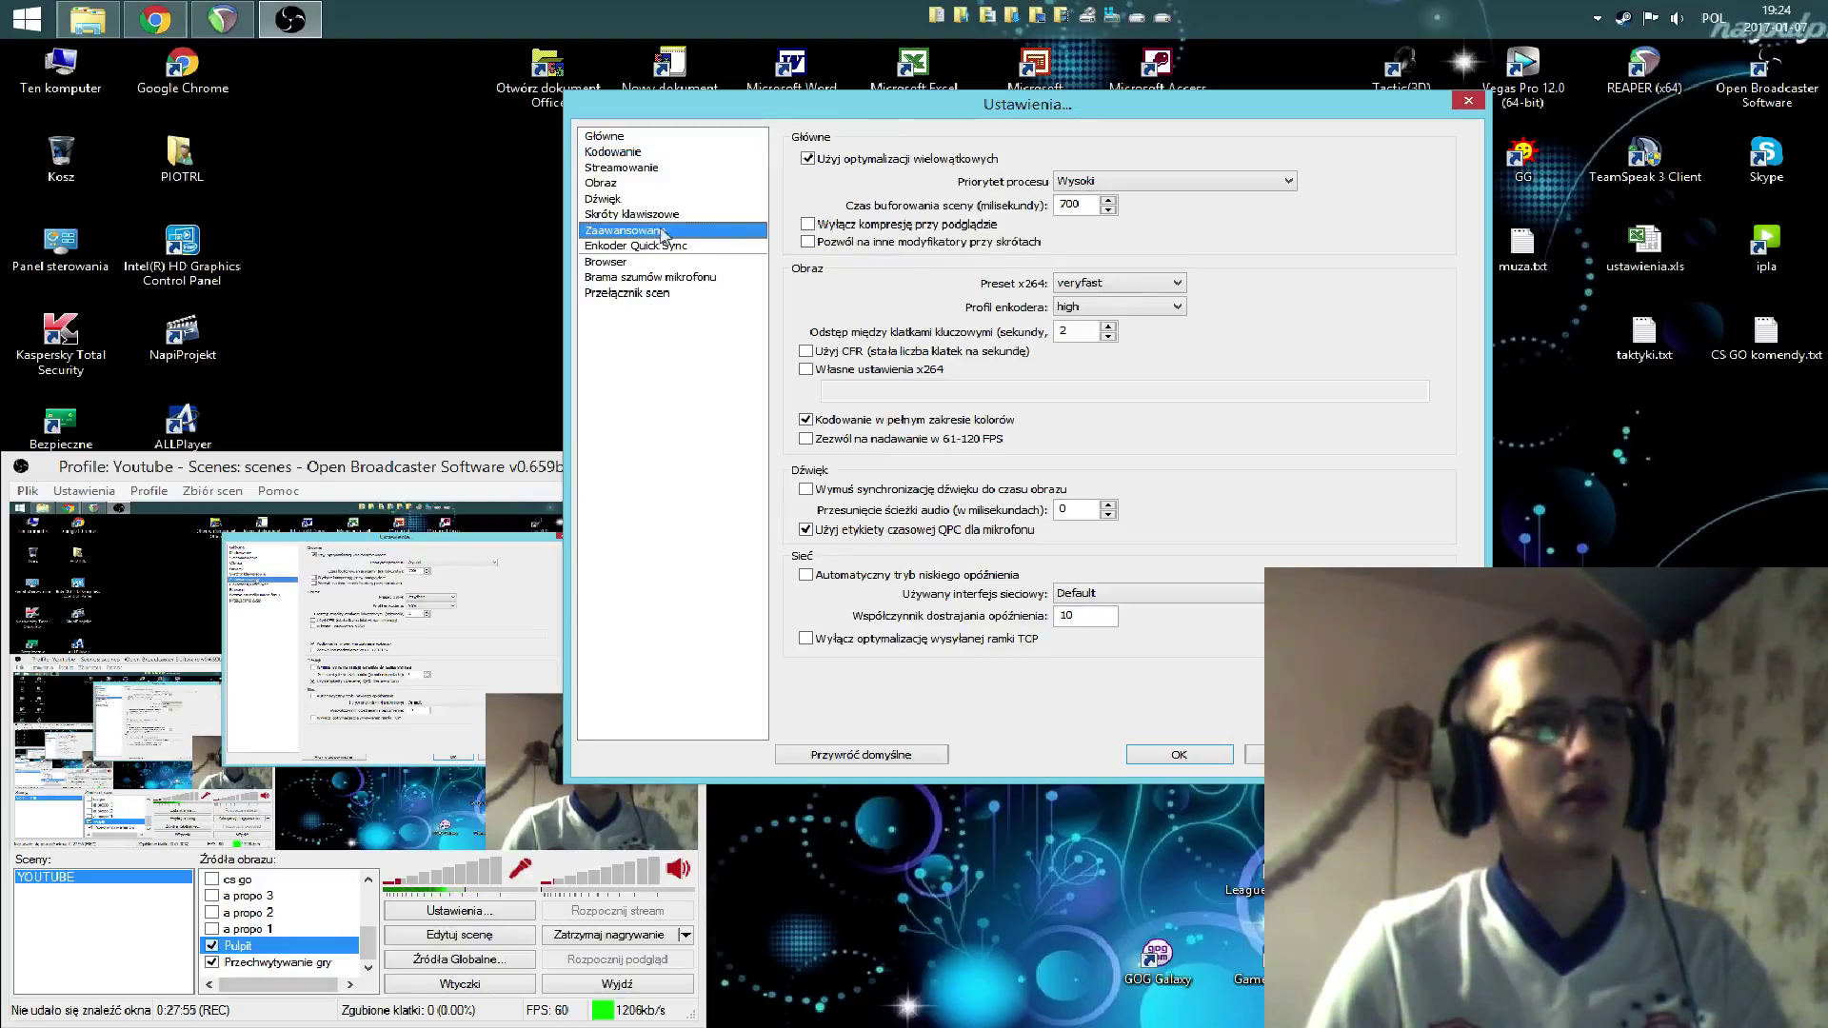
click(1140, 283)
click(1317, 329)
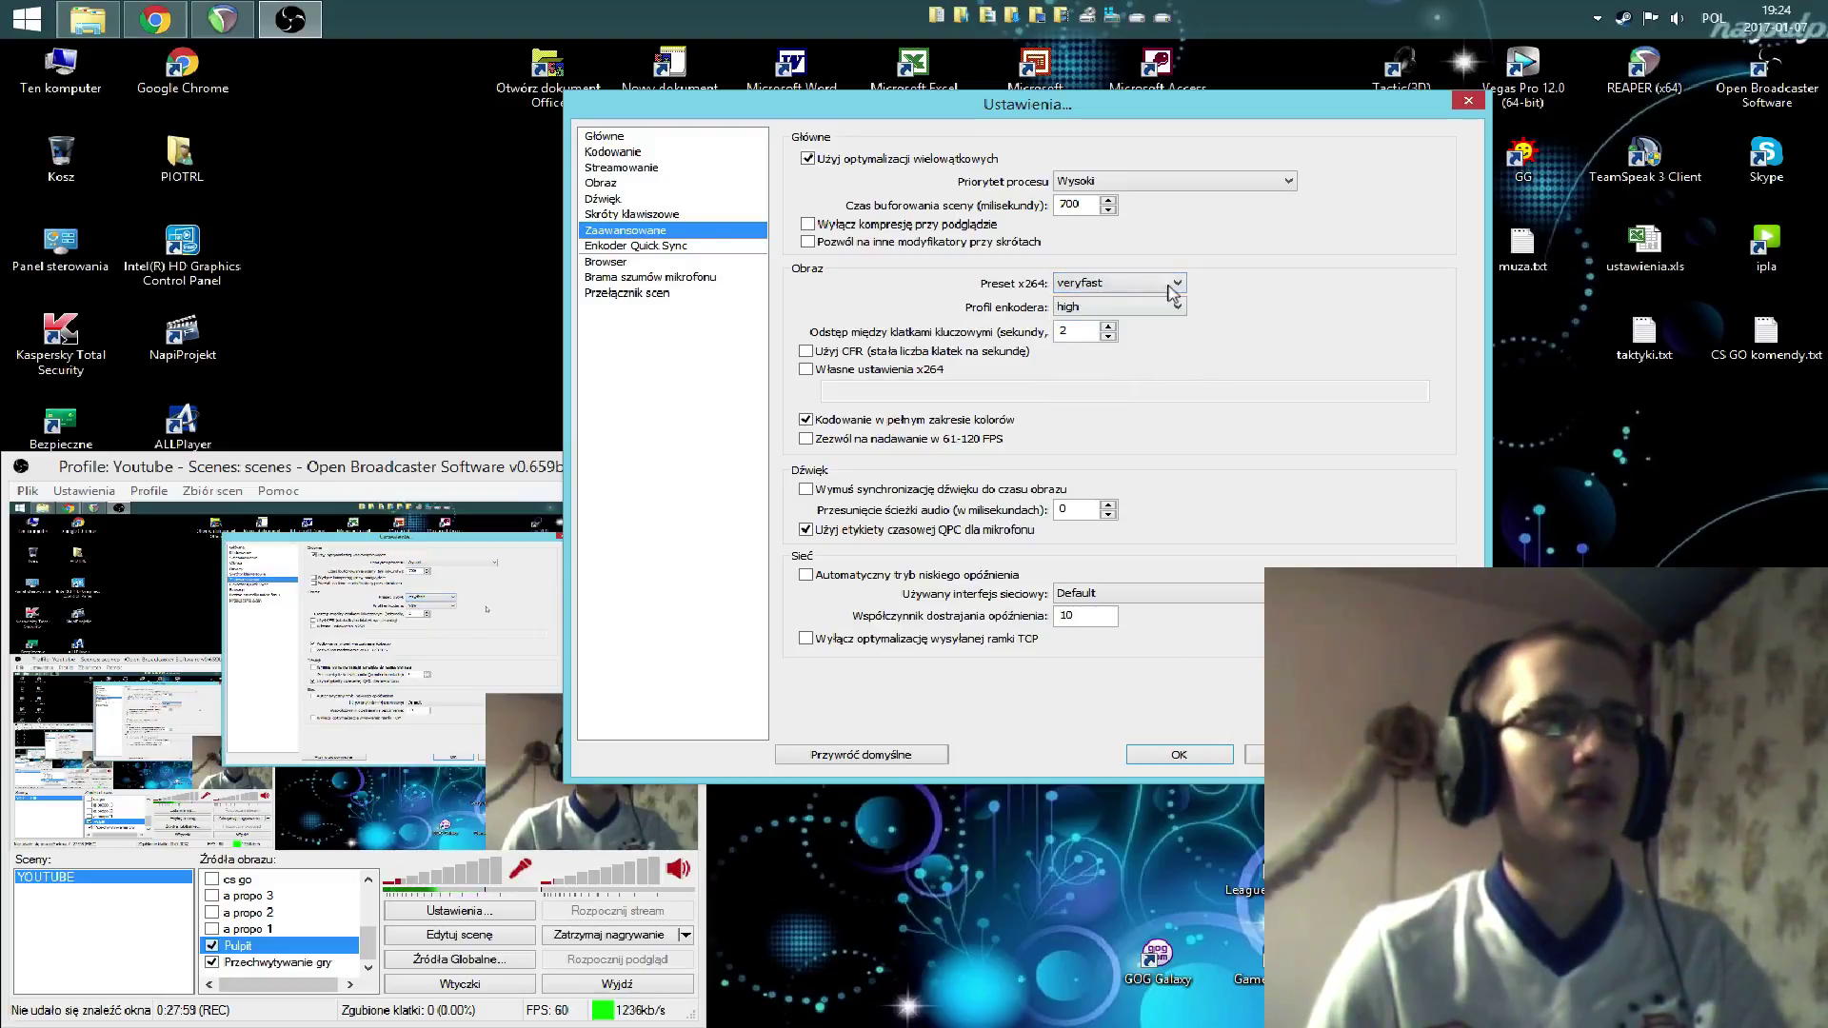
- Review the Streamowanie output path, the Kodowanie quality and bitrate values, and the Obraz resolution and FPS settings
click(617, 167)
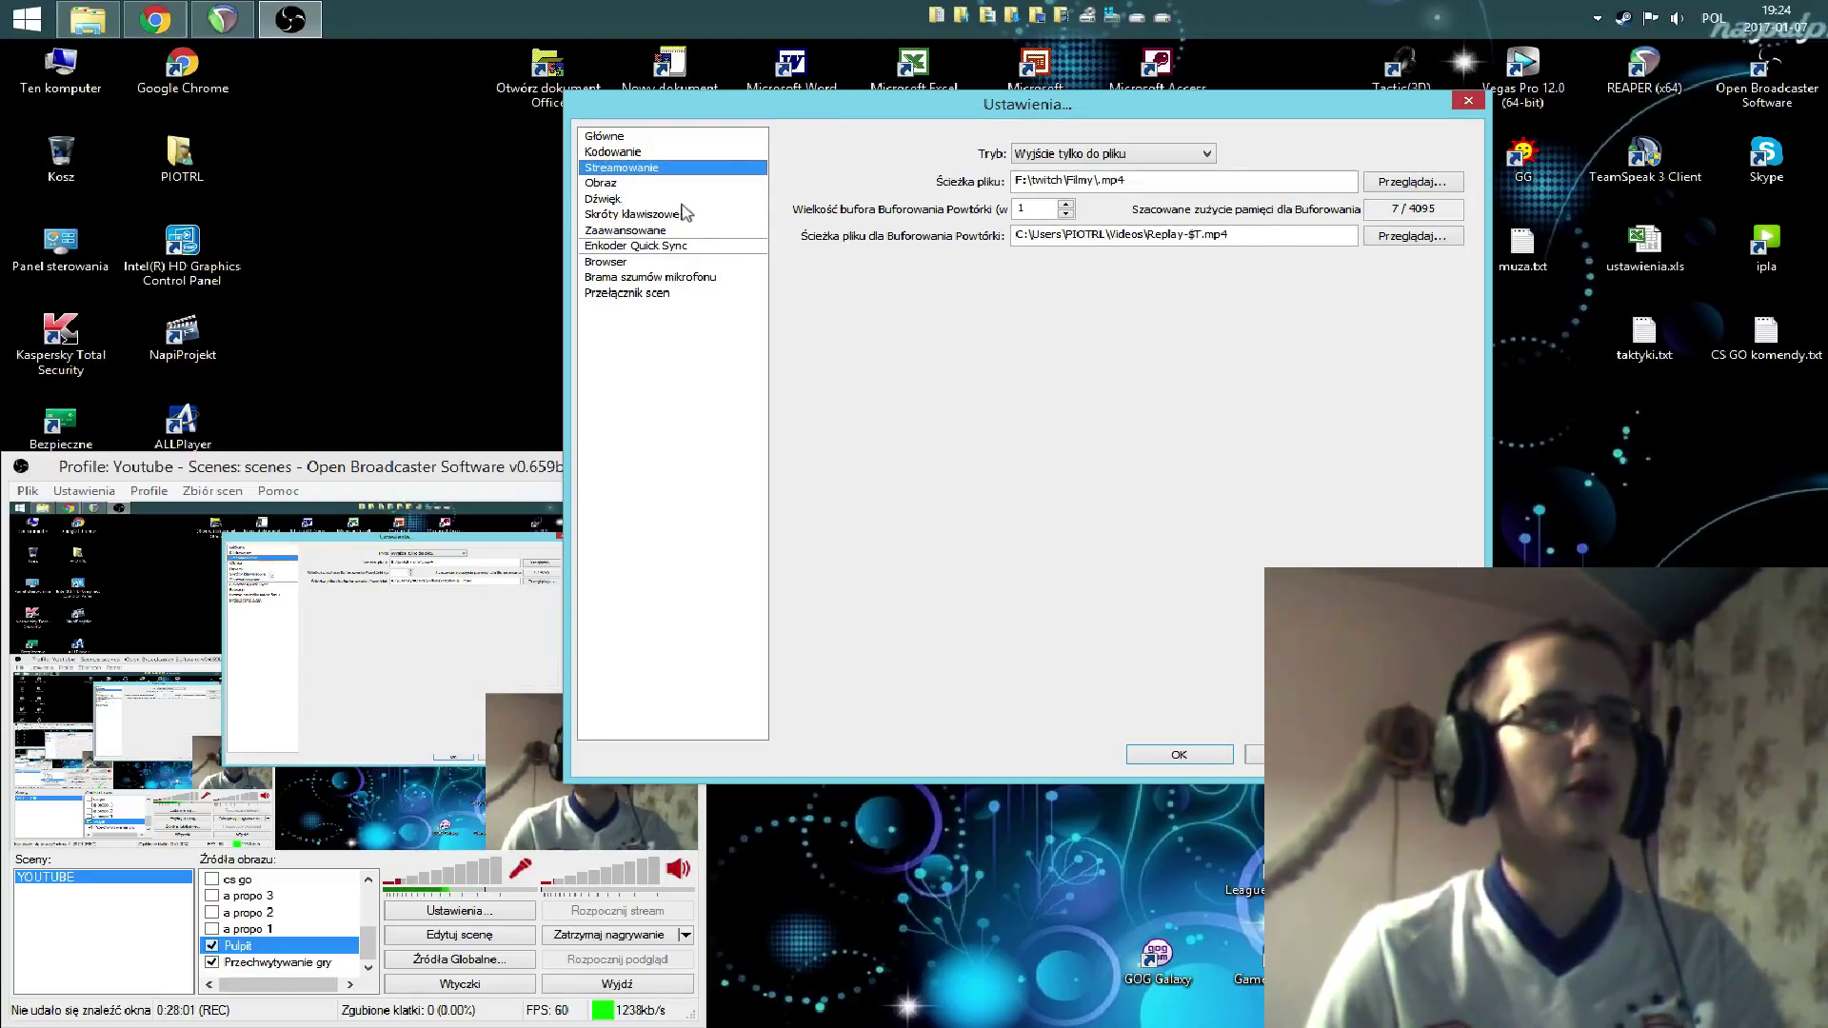
click(655, 154)
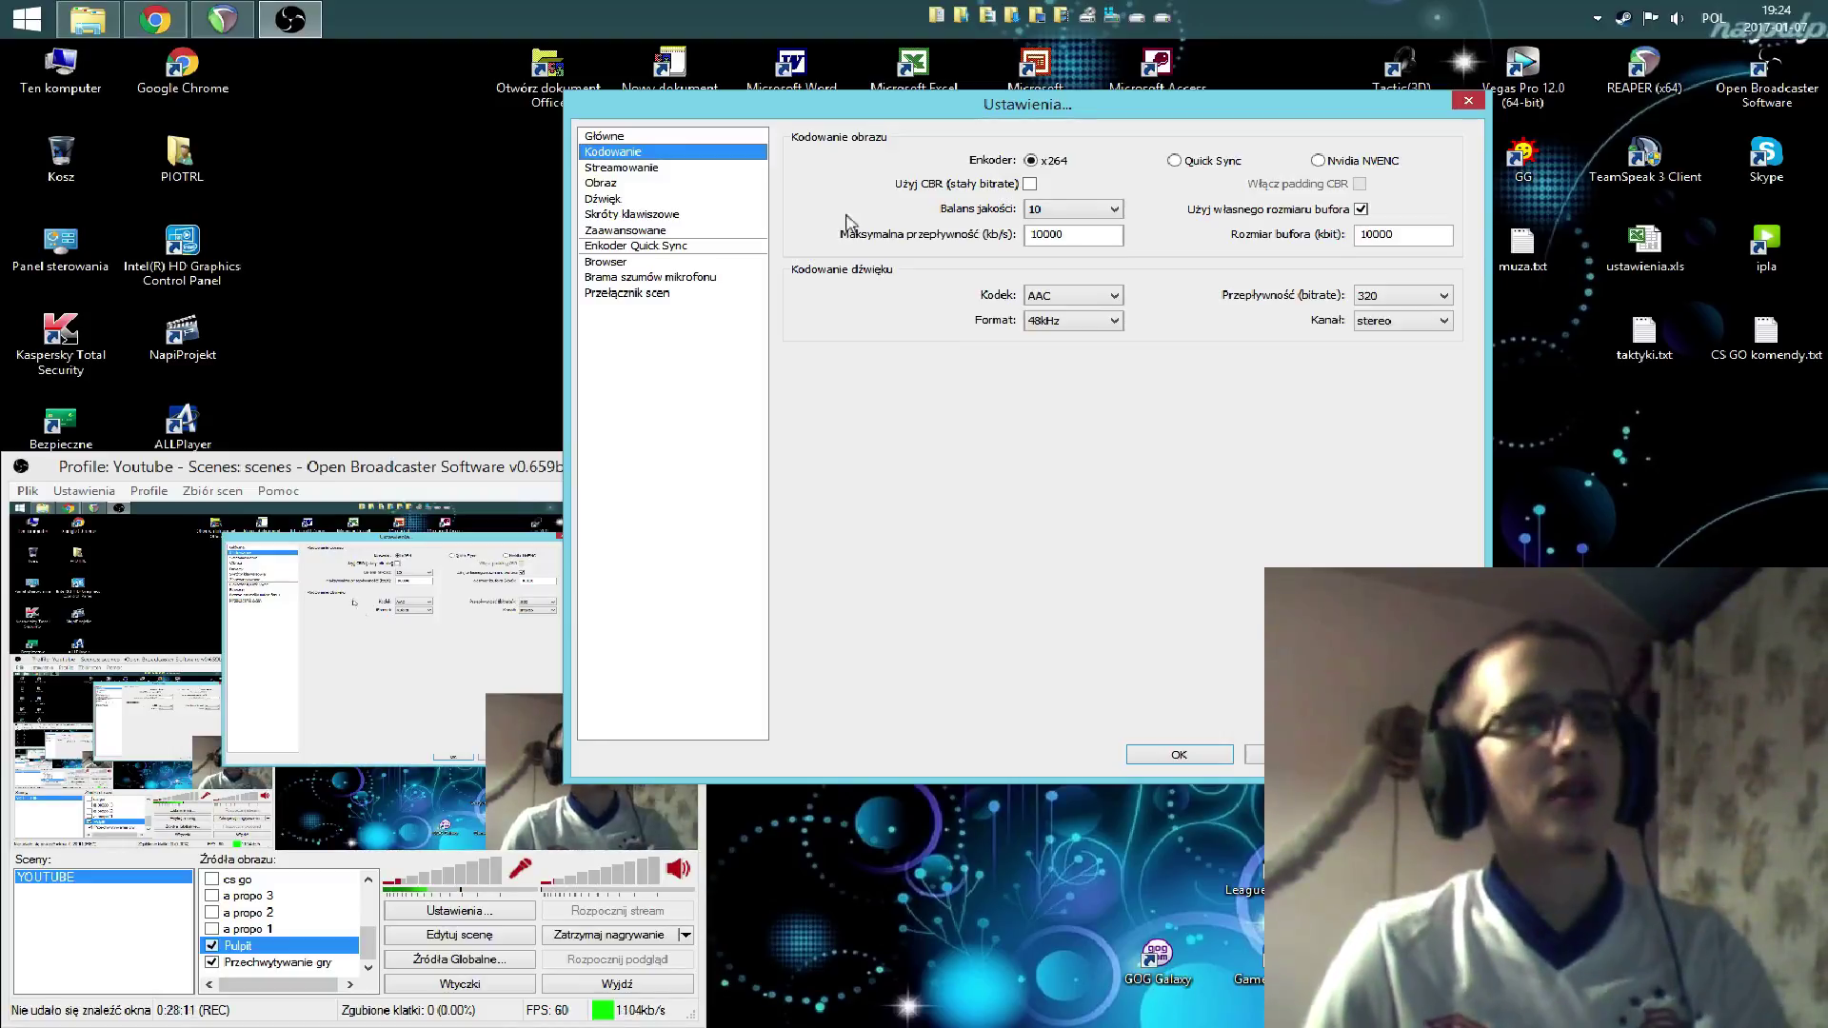
click(631, 169)
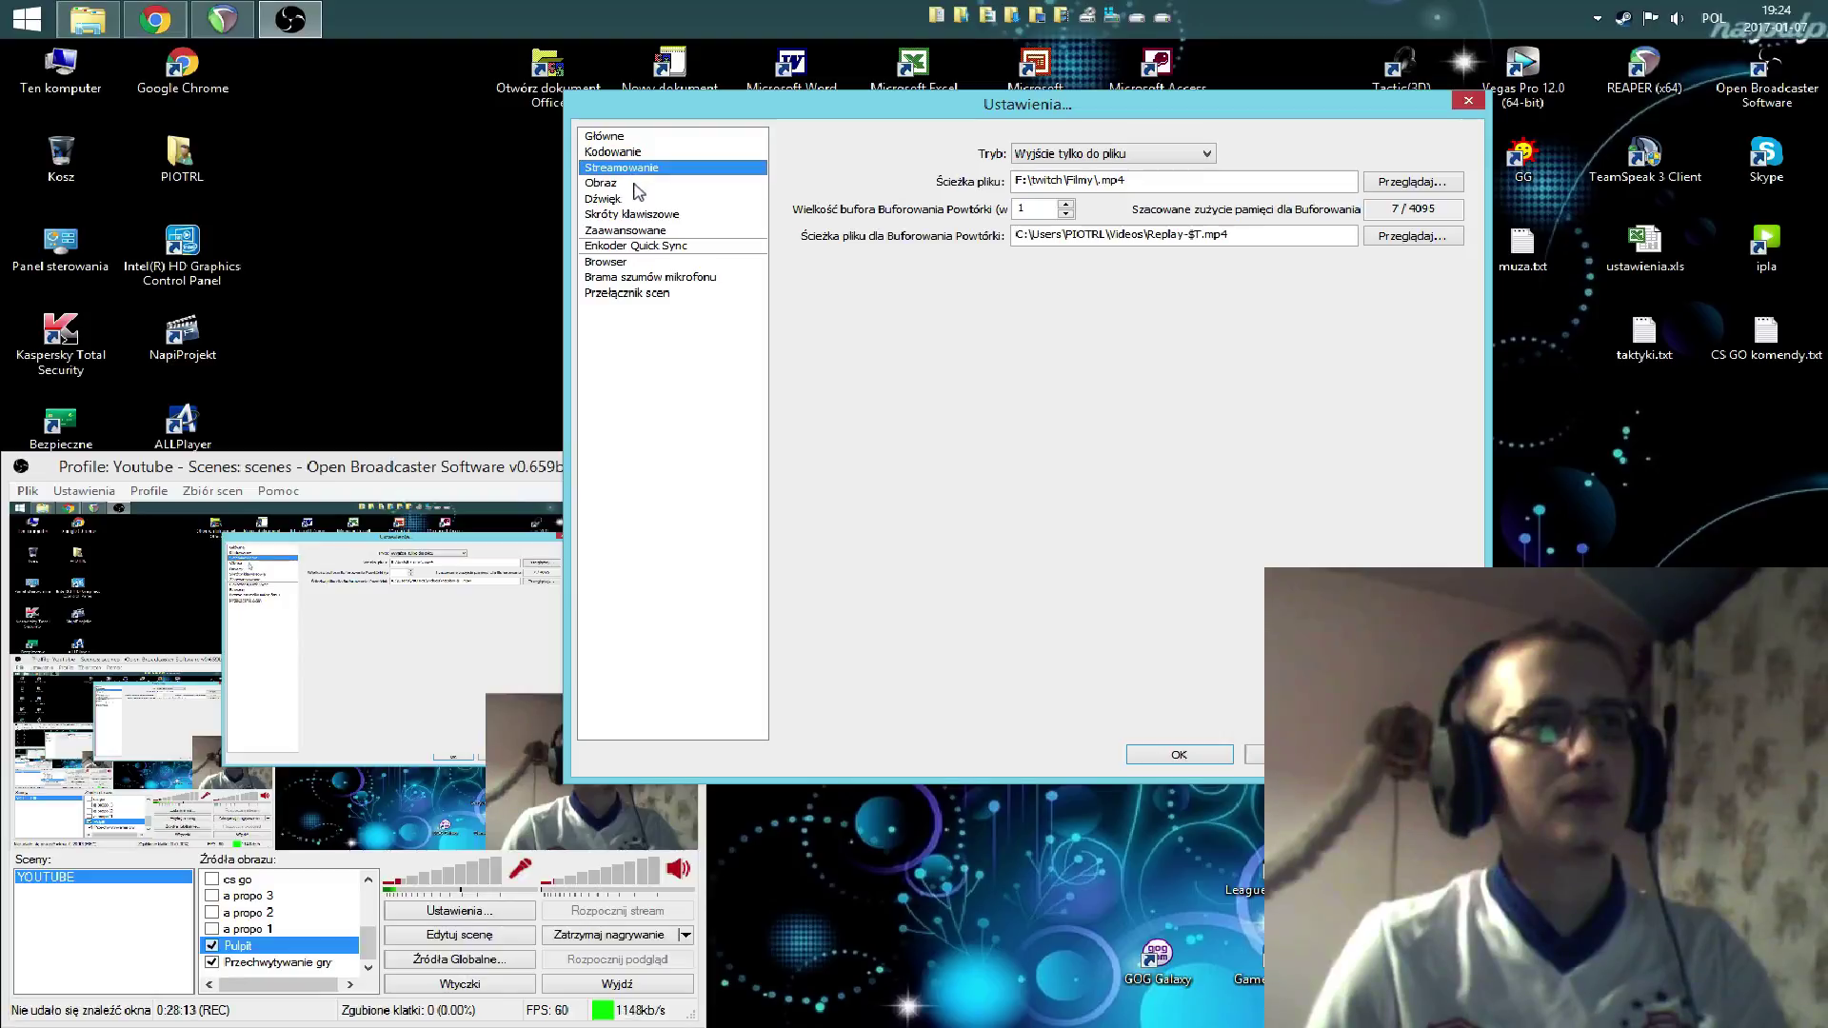
click(636, 183)
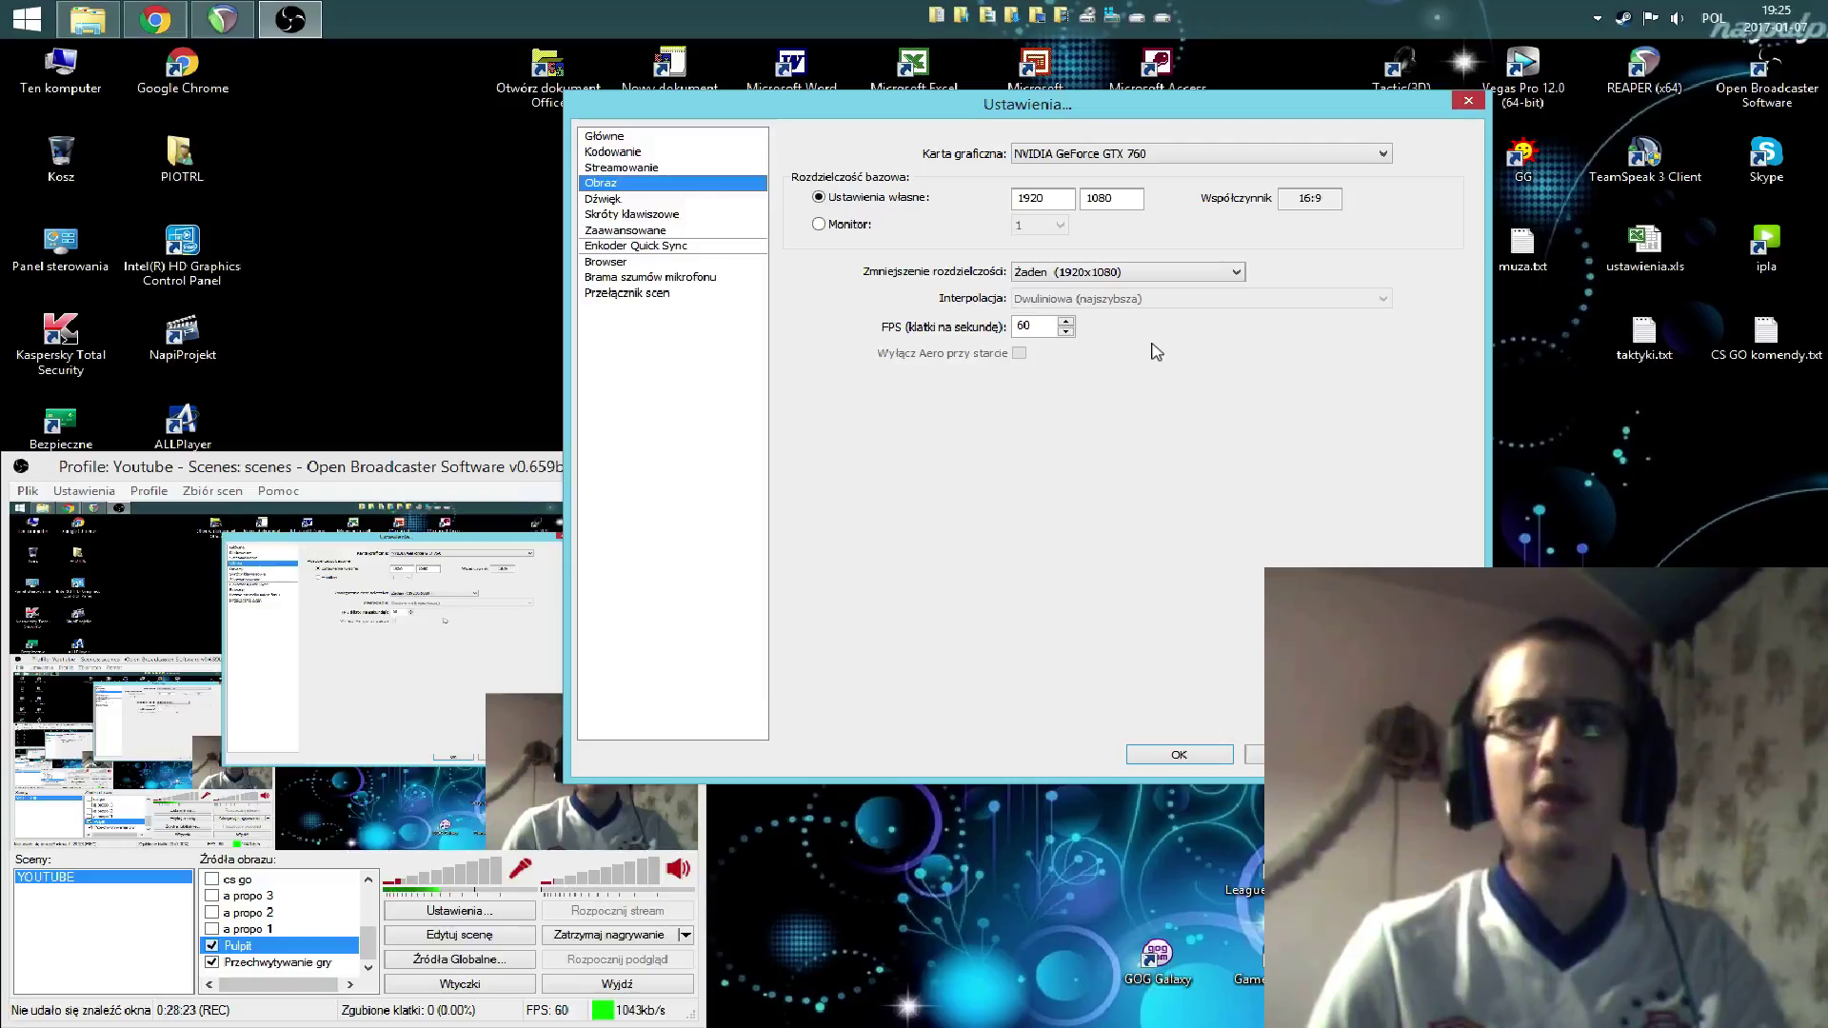
click(645, 171)
click(636, 152)
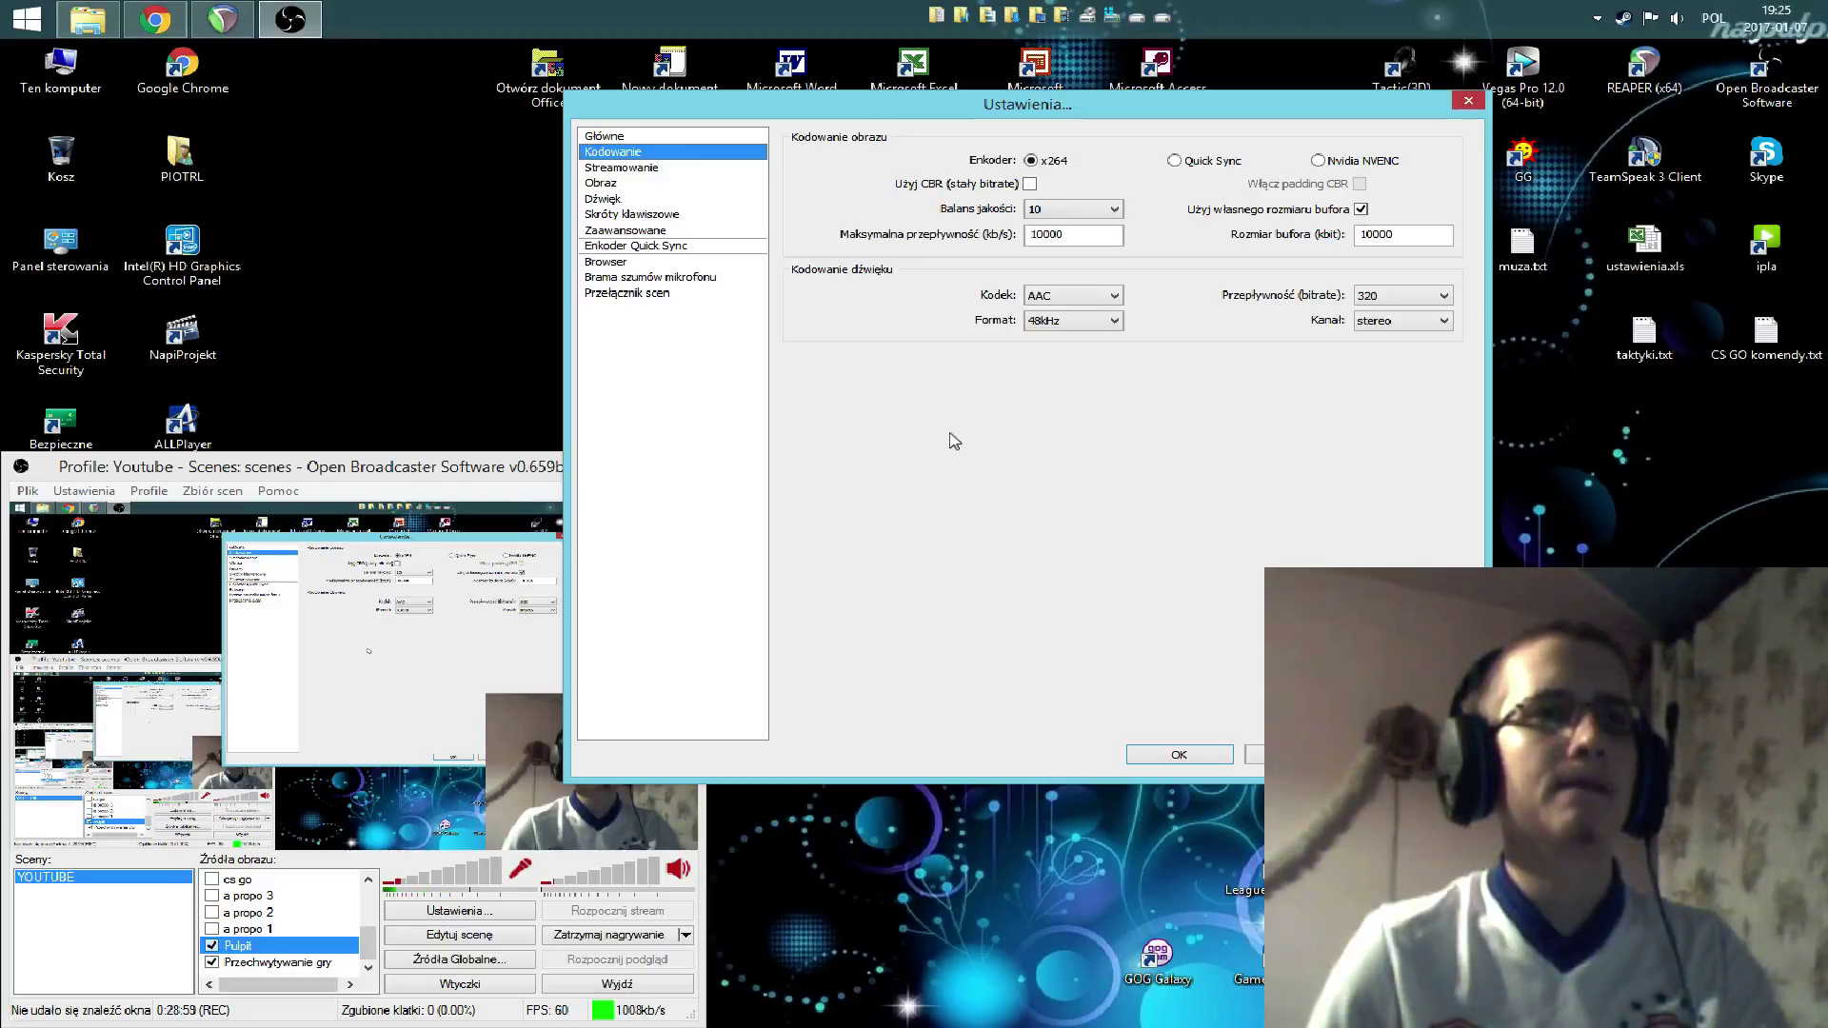
click(659, 168)
click(656, 152)
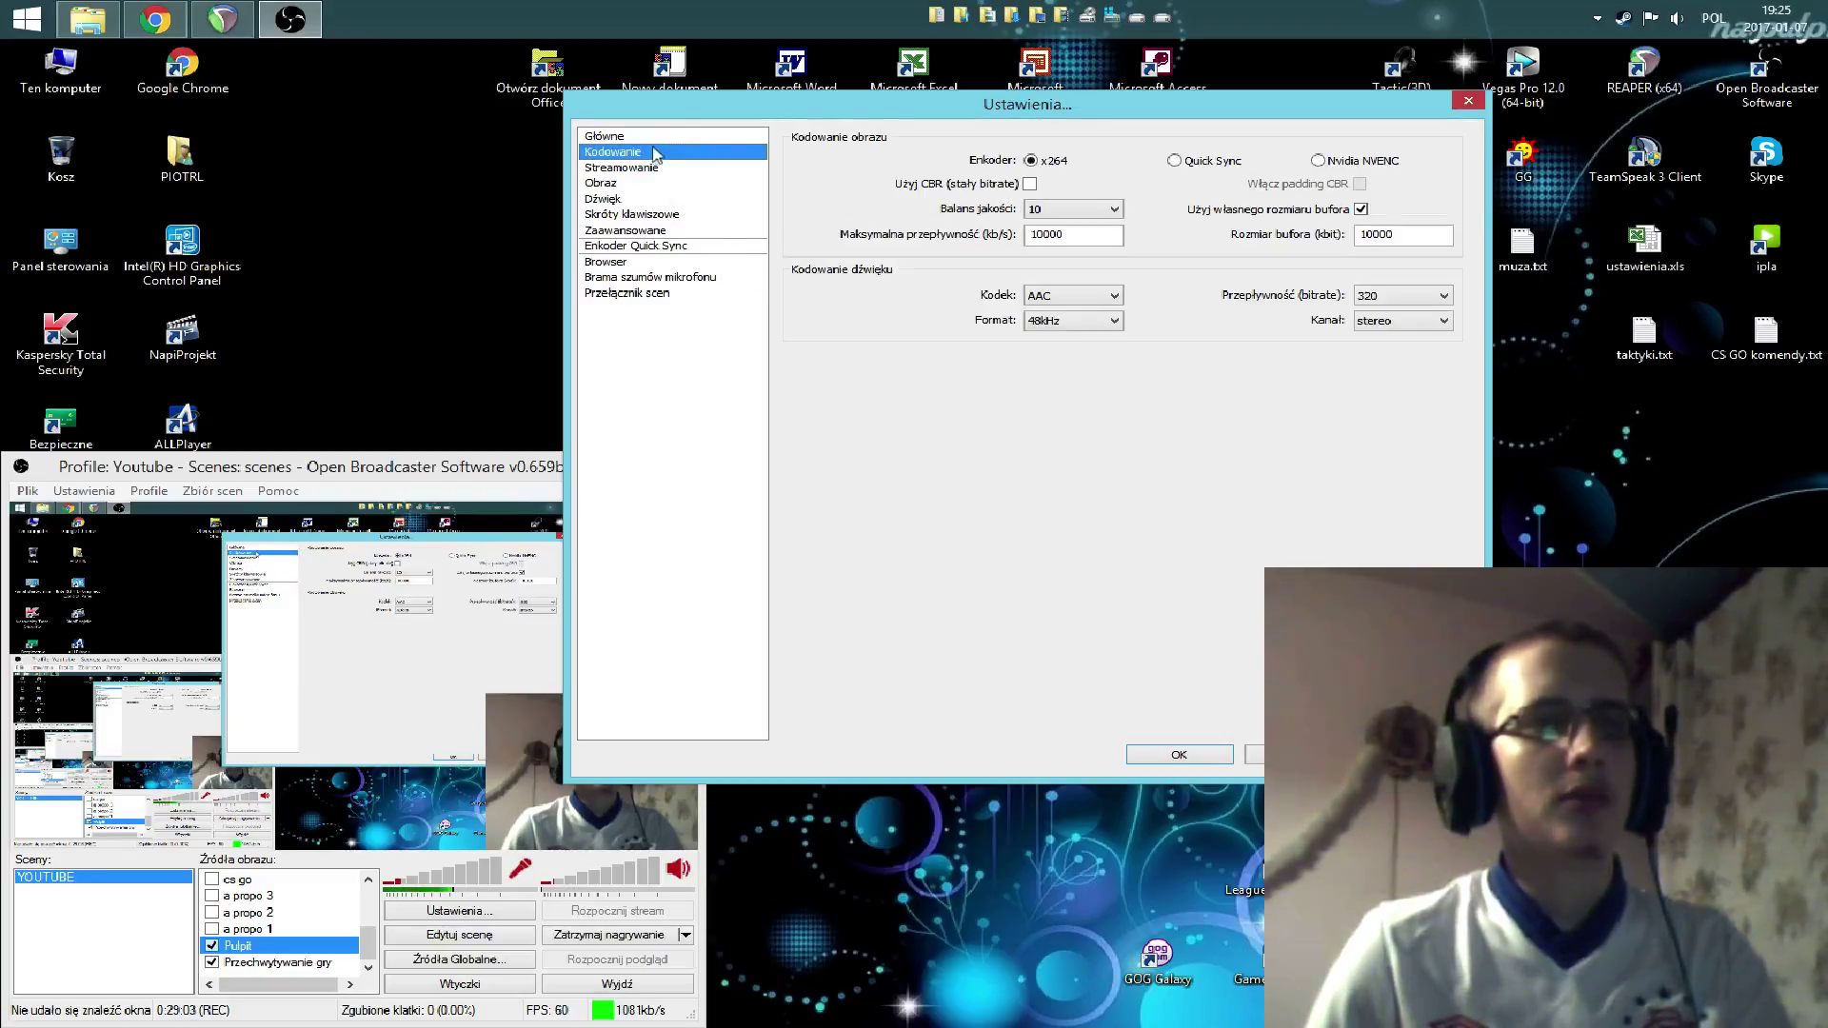
click(652, 170)
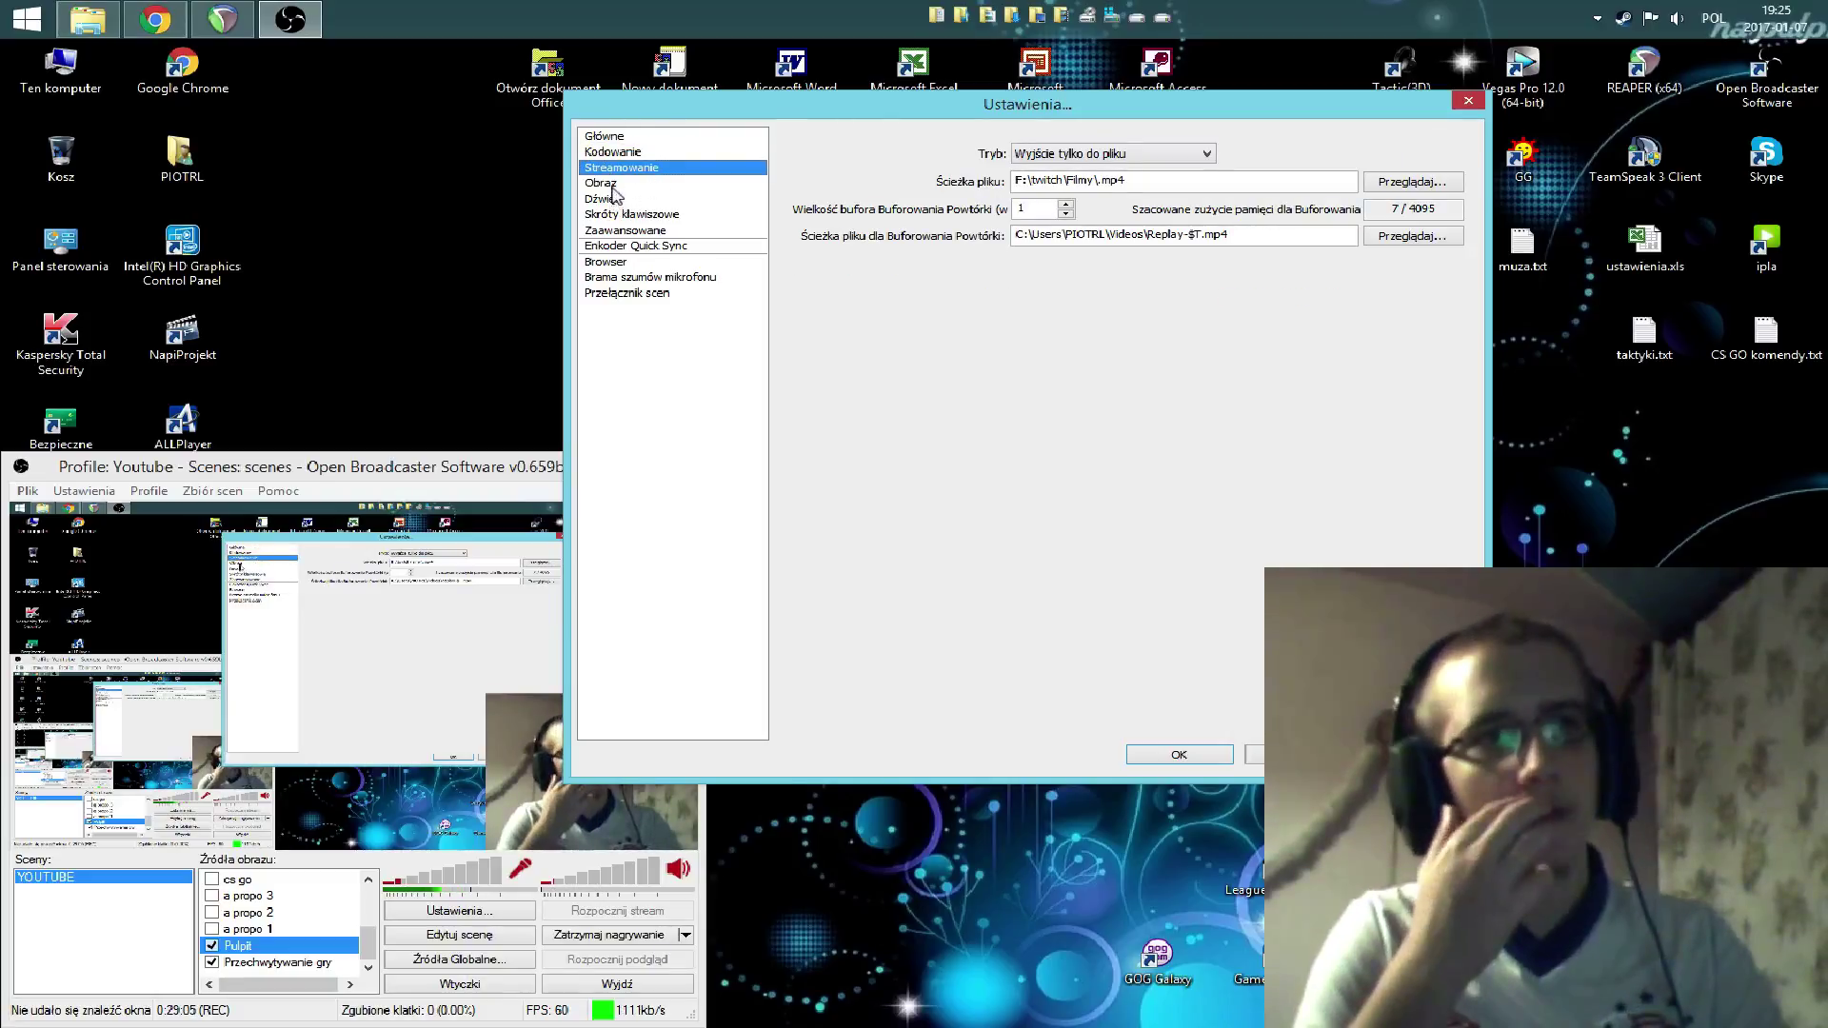
click(652, 184)
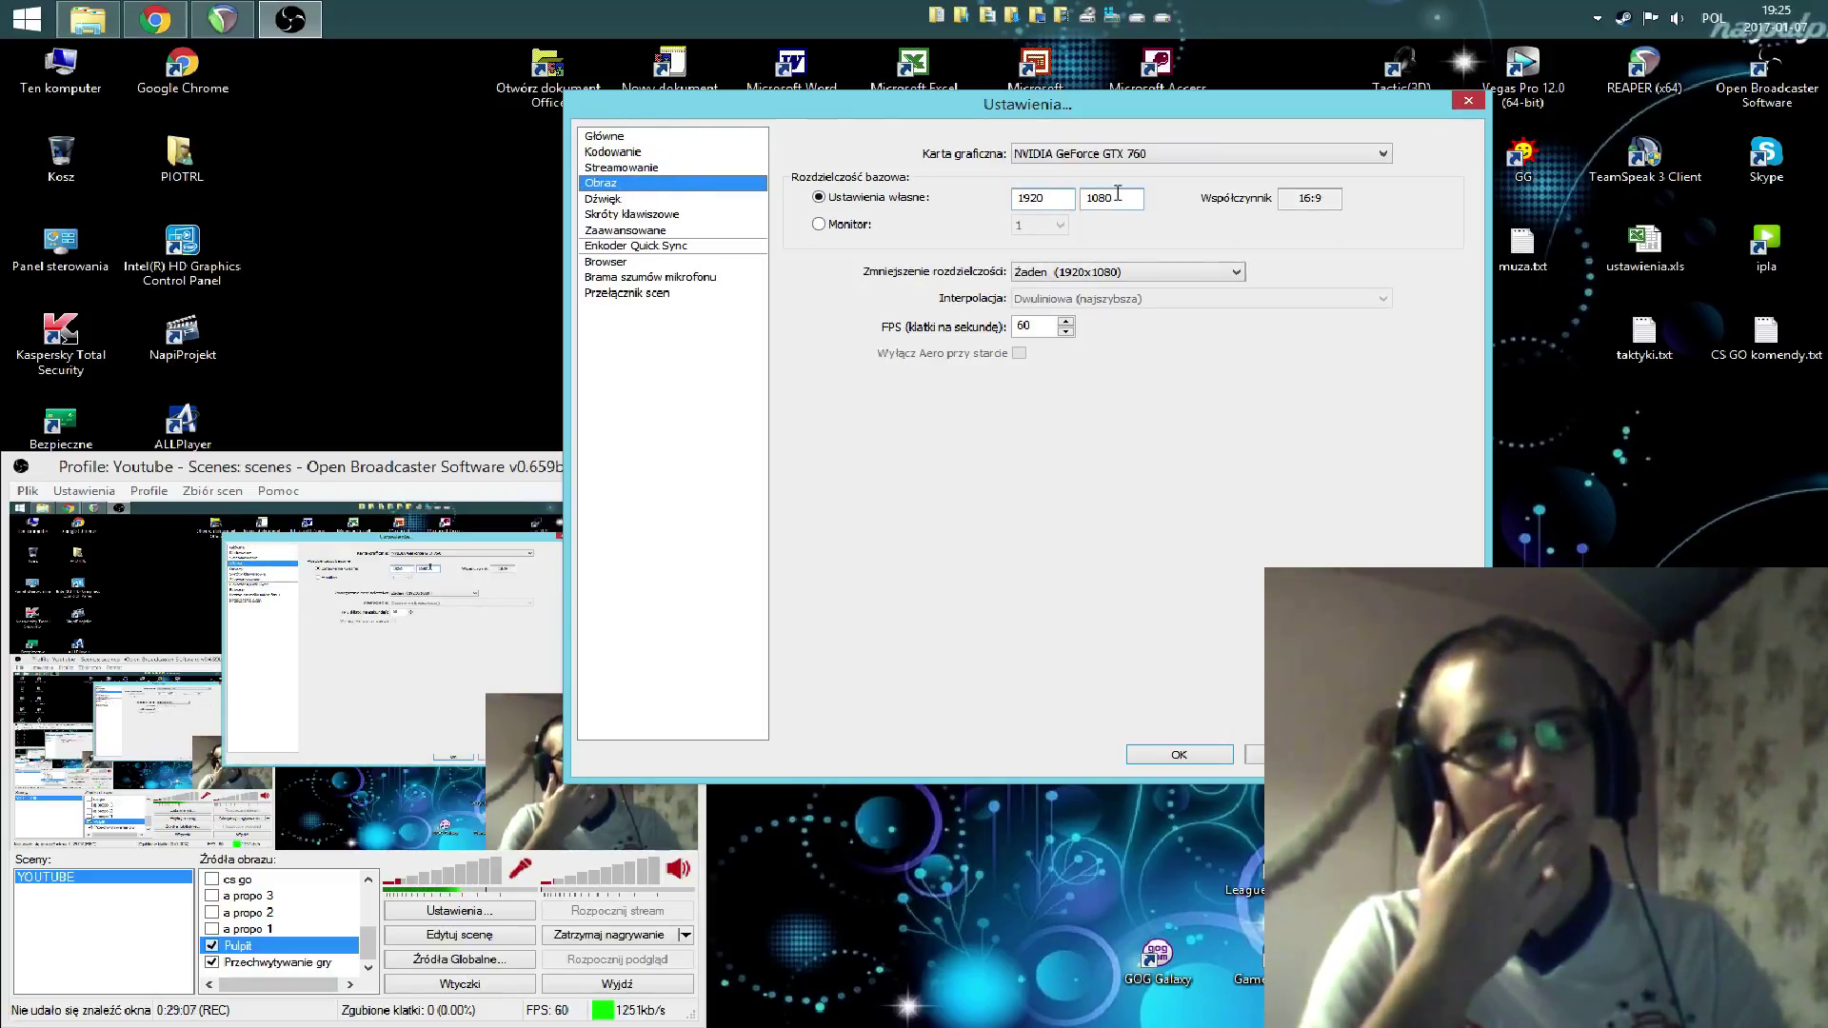
- Examine the available audio bitrates in the Kodowanie settings without changing the selection
click(657, 152)
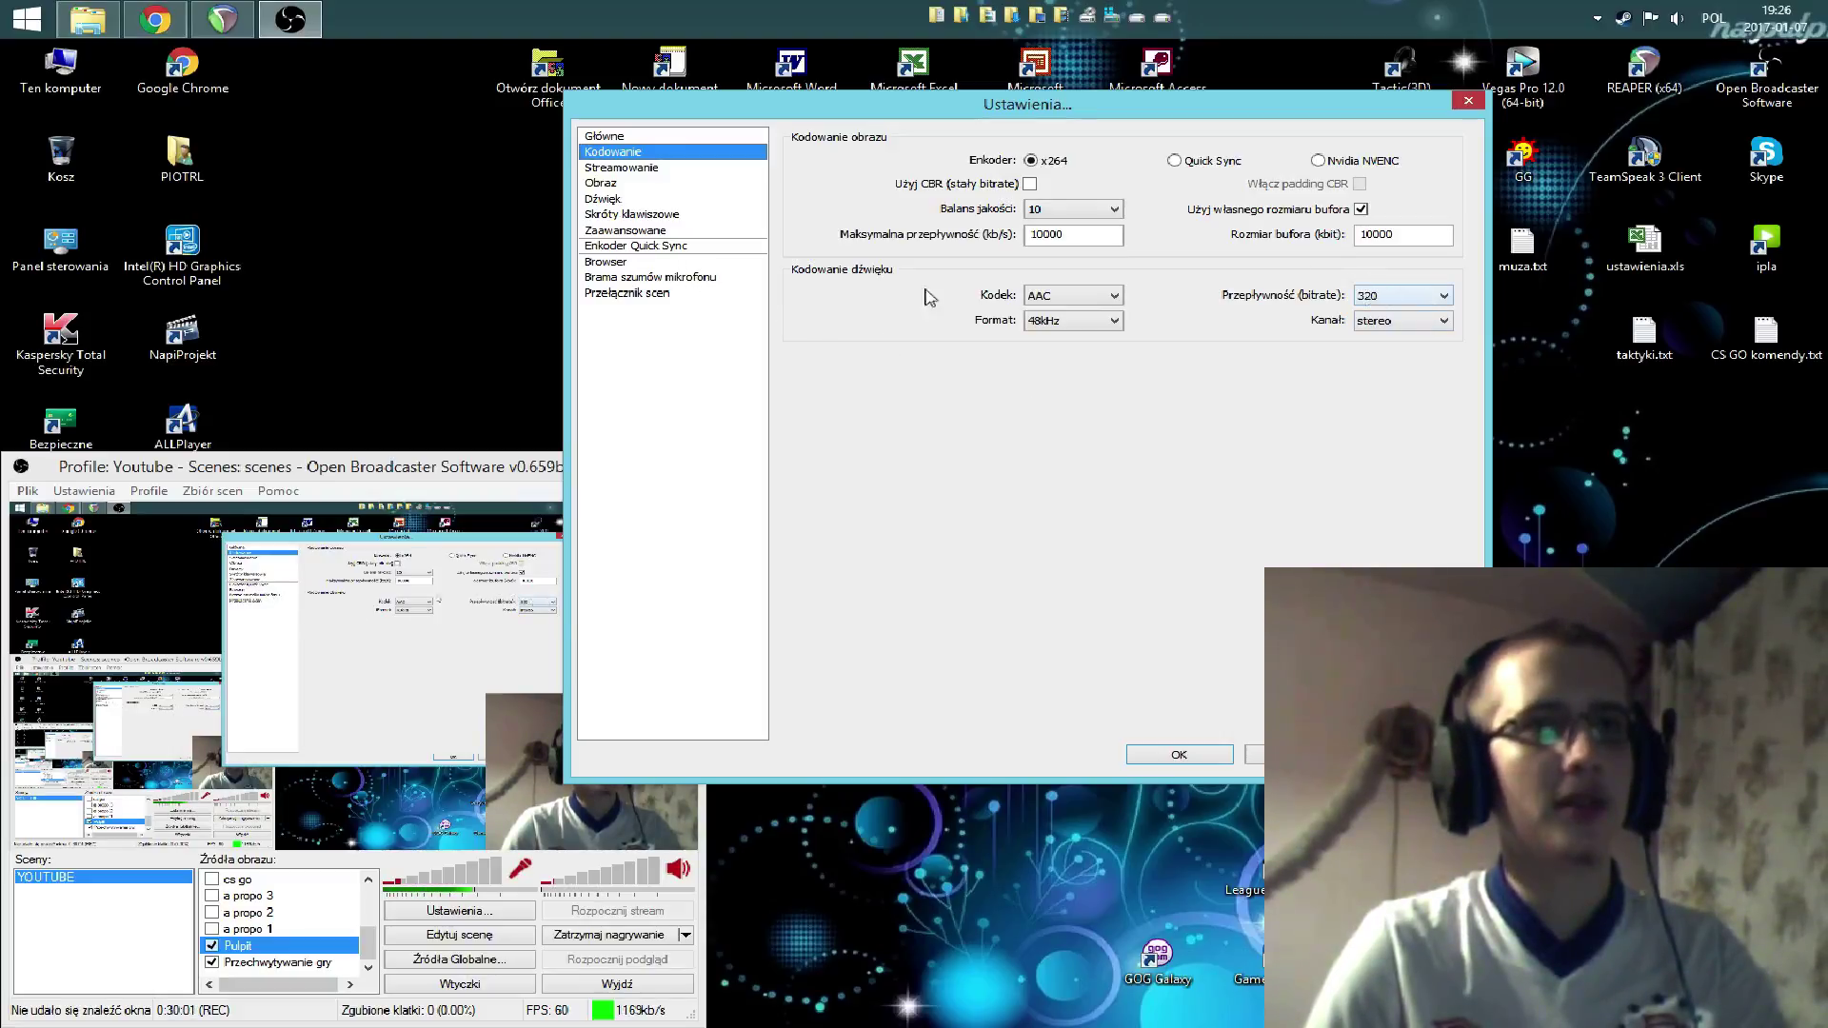
click(1417, 303)
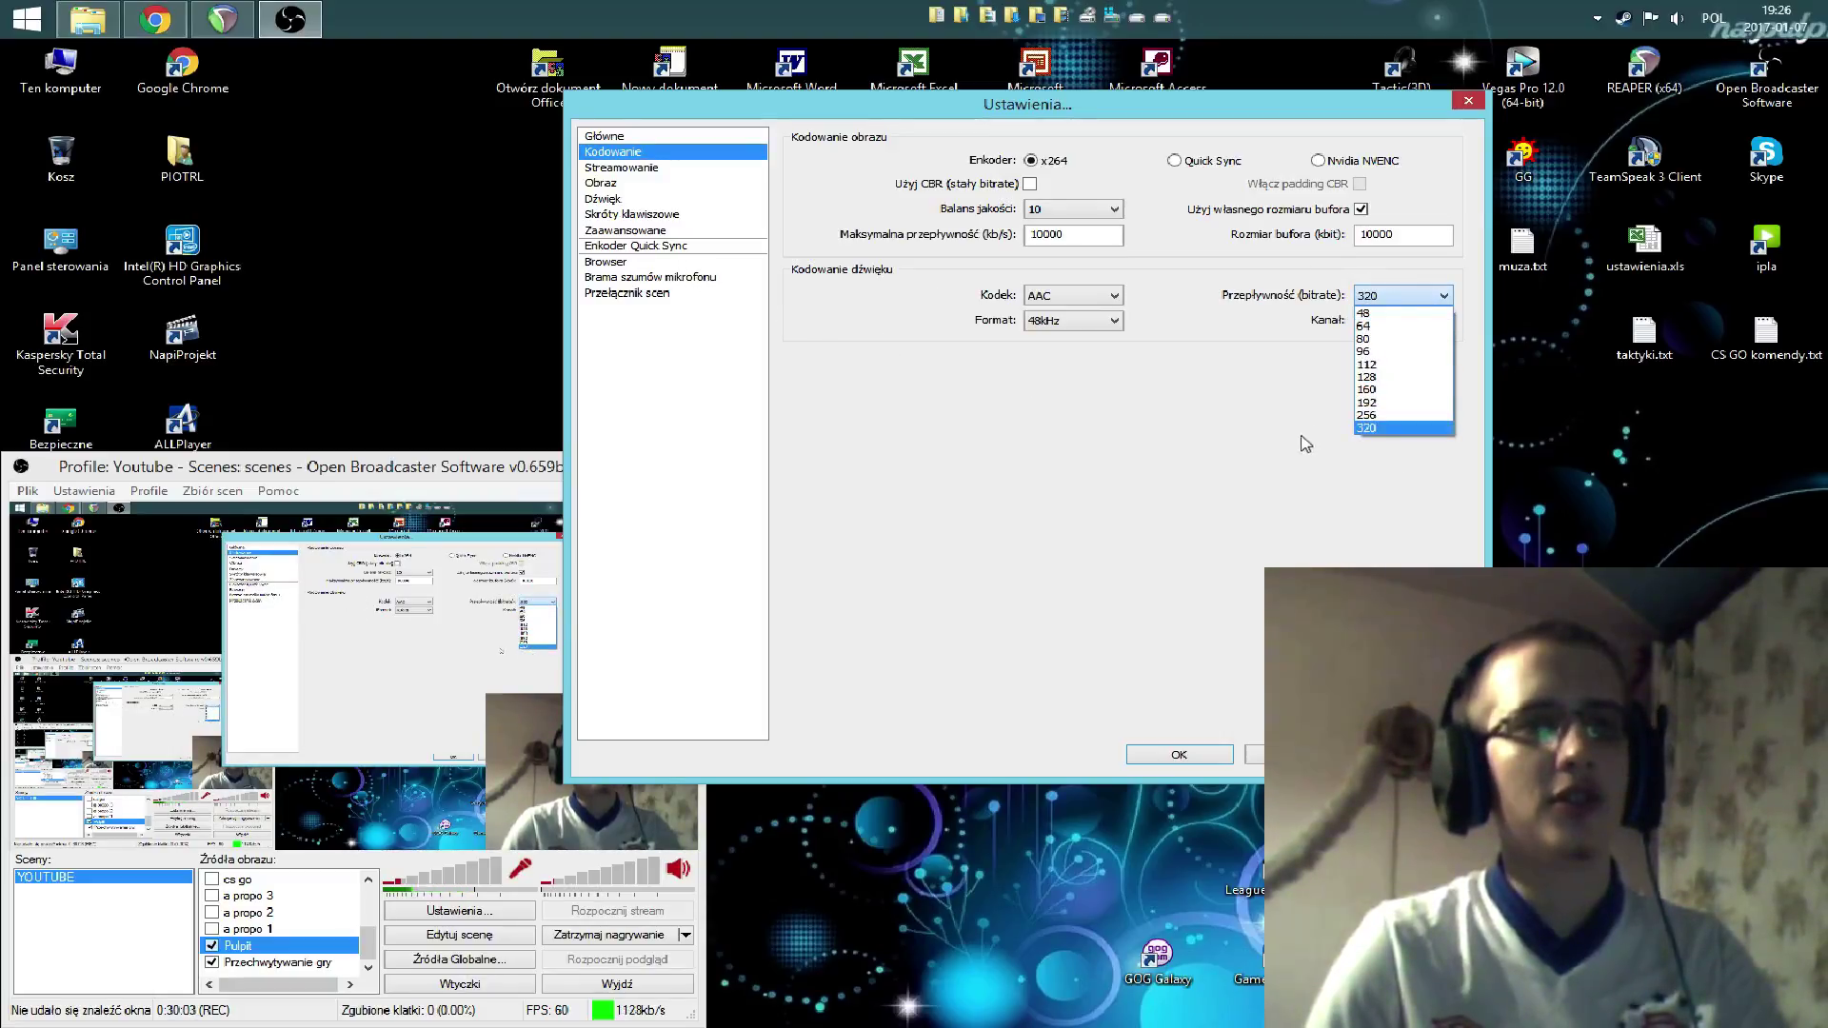
click(1244, 496)
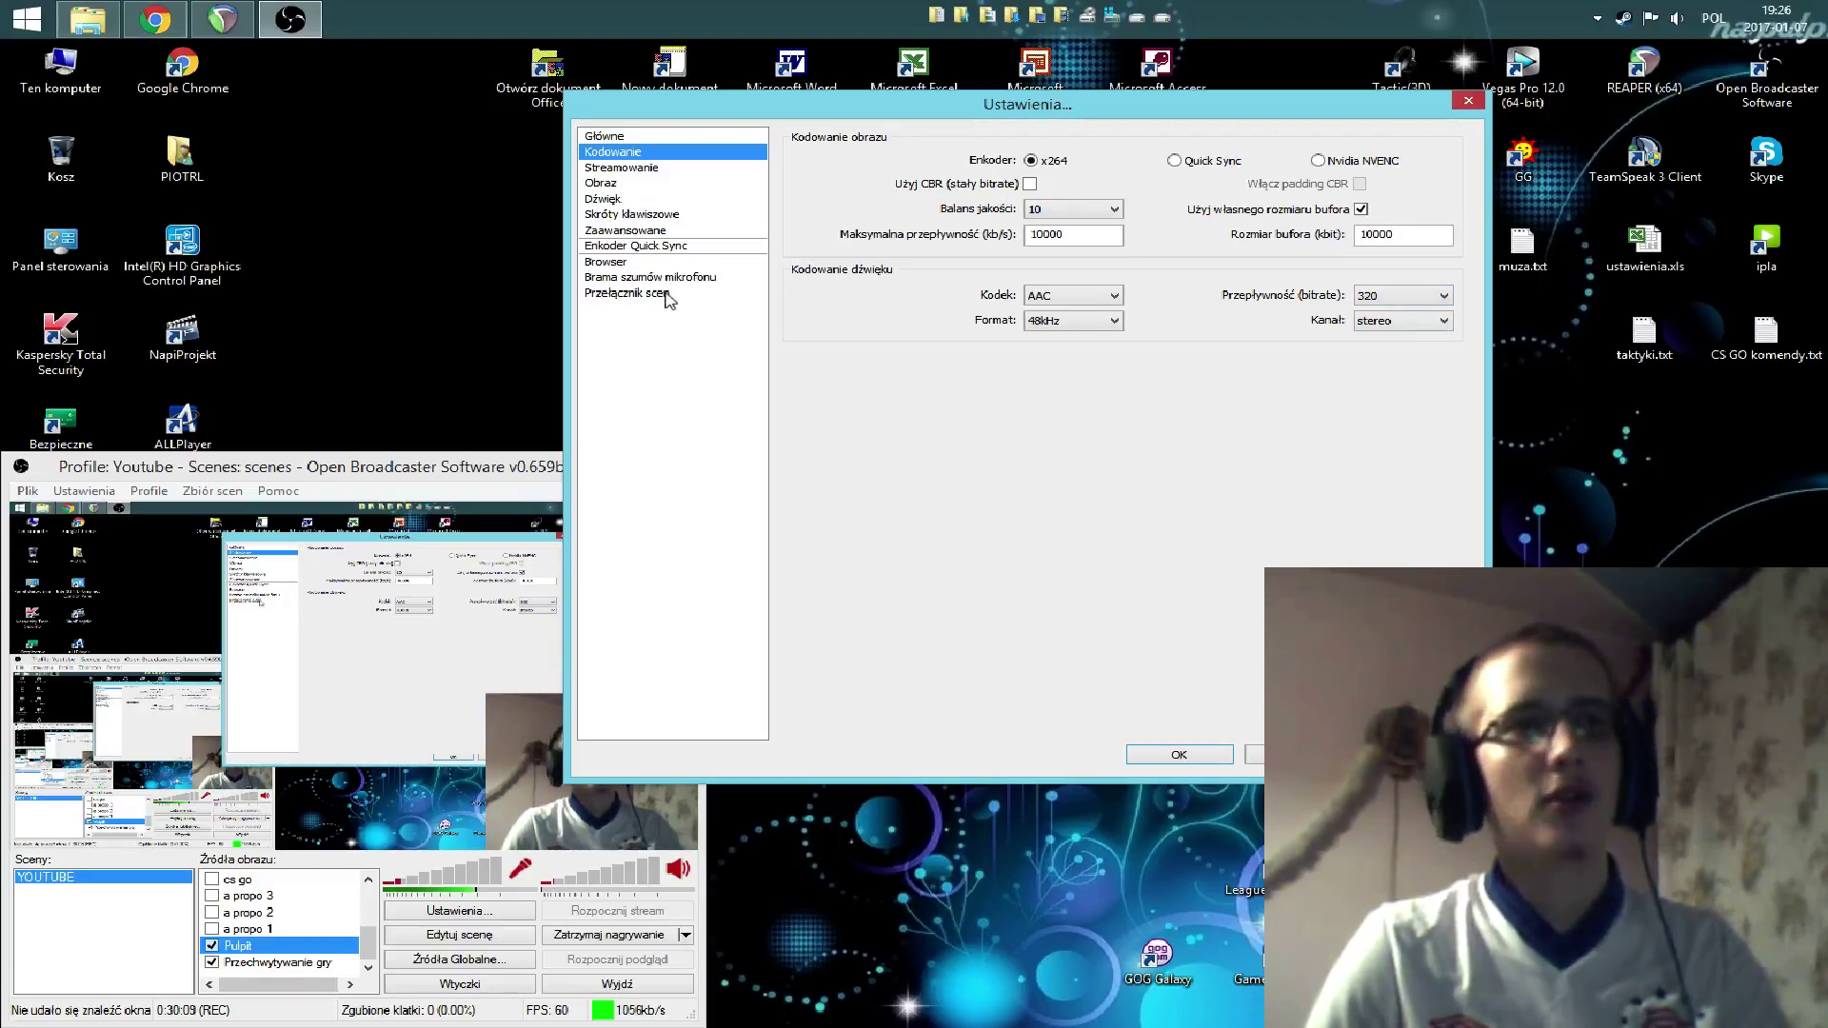
- Compare the Preset x264 choices in Zaawansowane with the Maksymalna przepływność field in Kodowanie
click(644, 231)
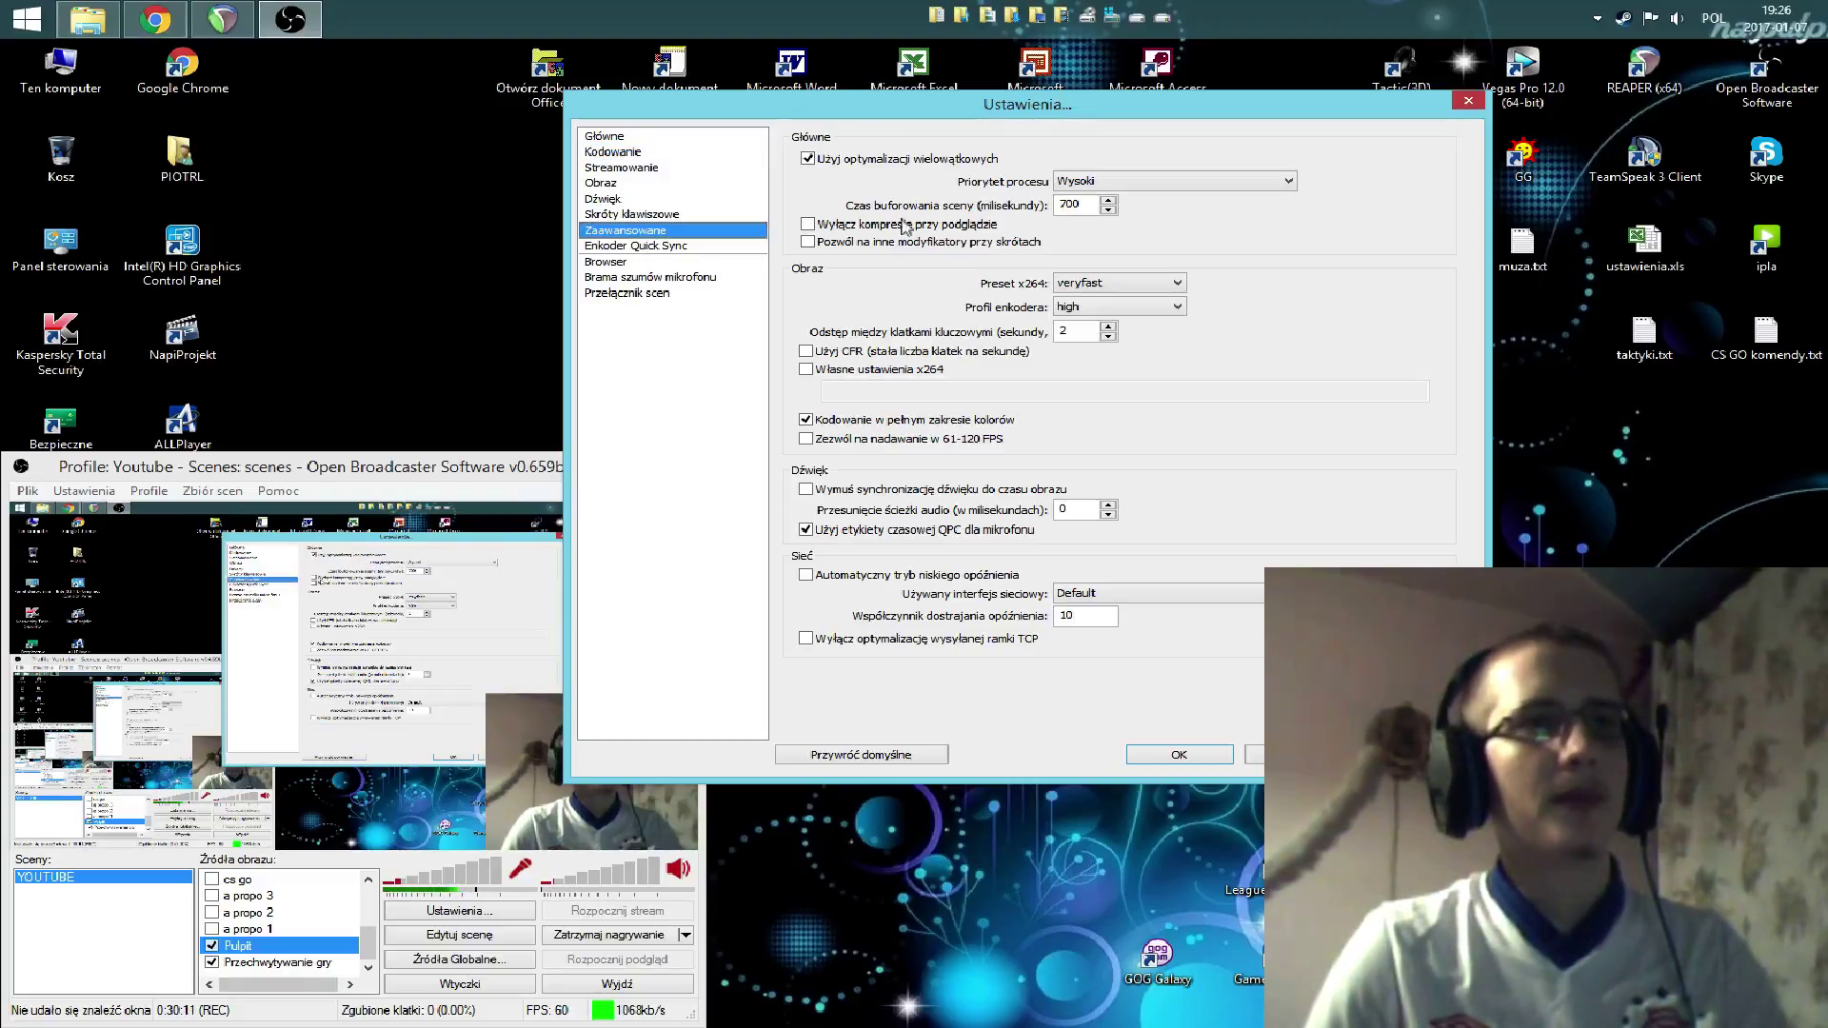
click(1130, 286)
click(1131, 285)
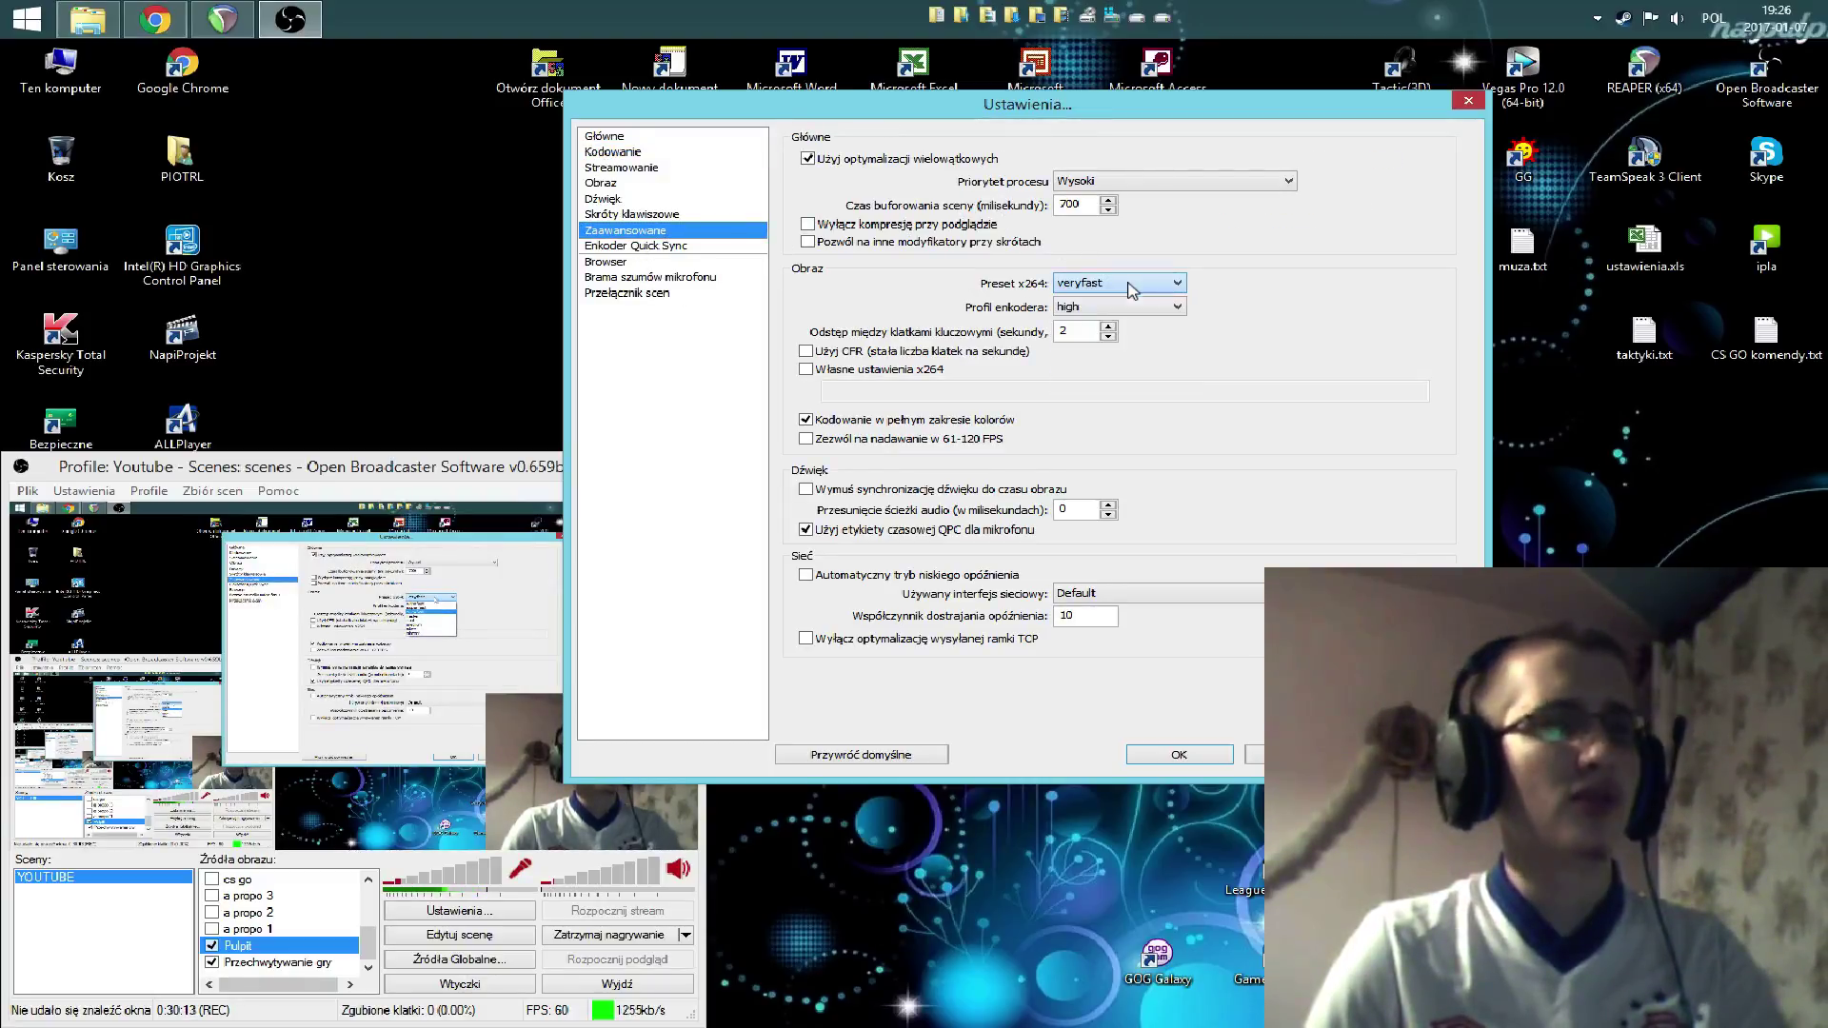
click(633, 155)
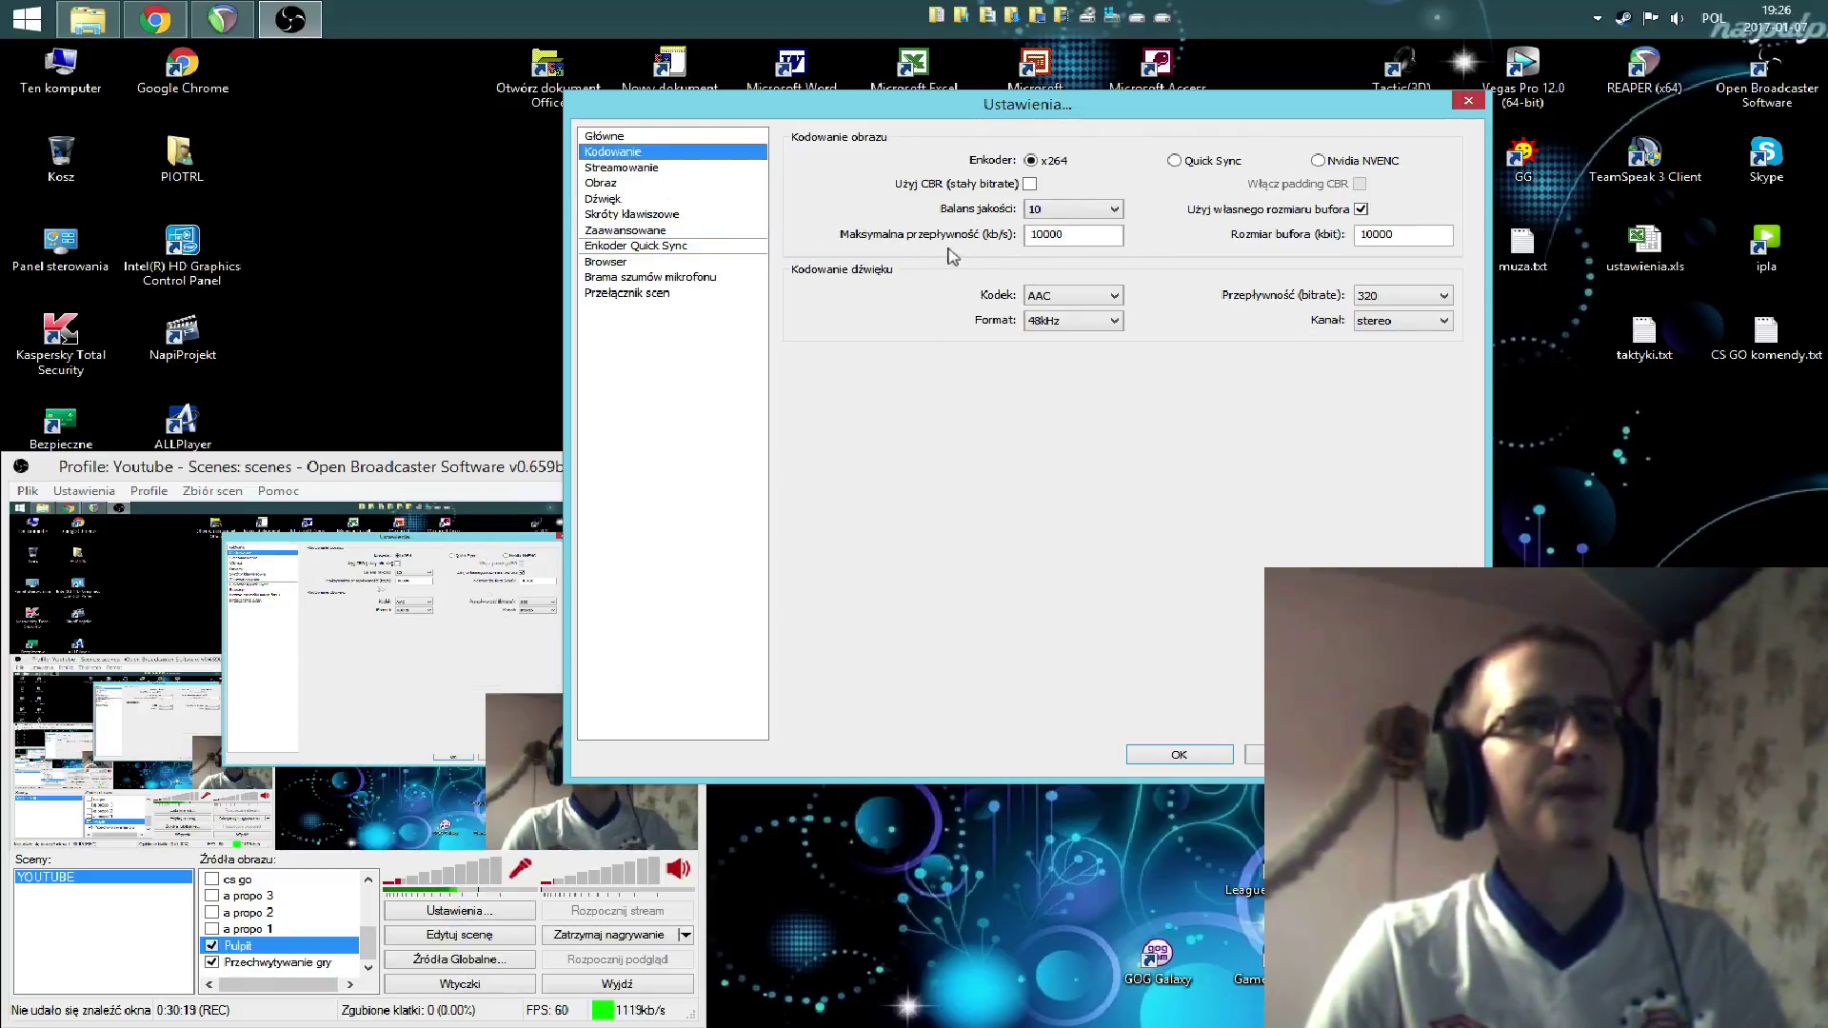
mouse_move(1075, 241)
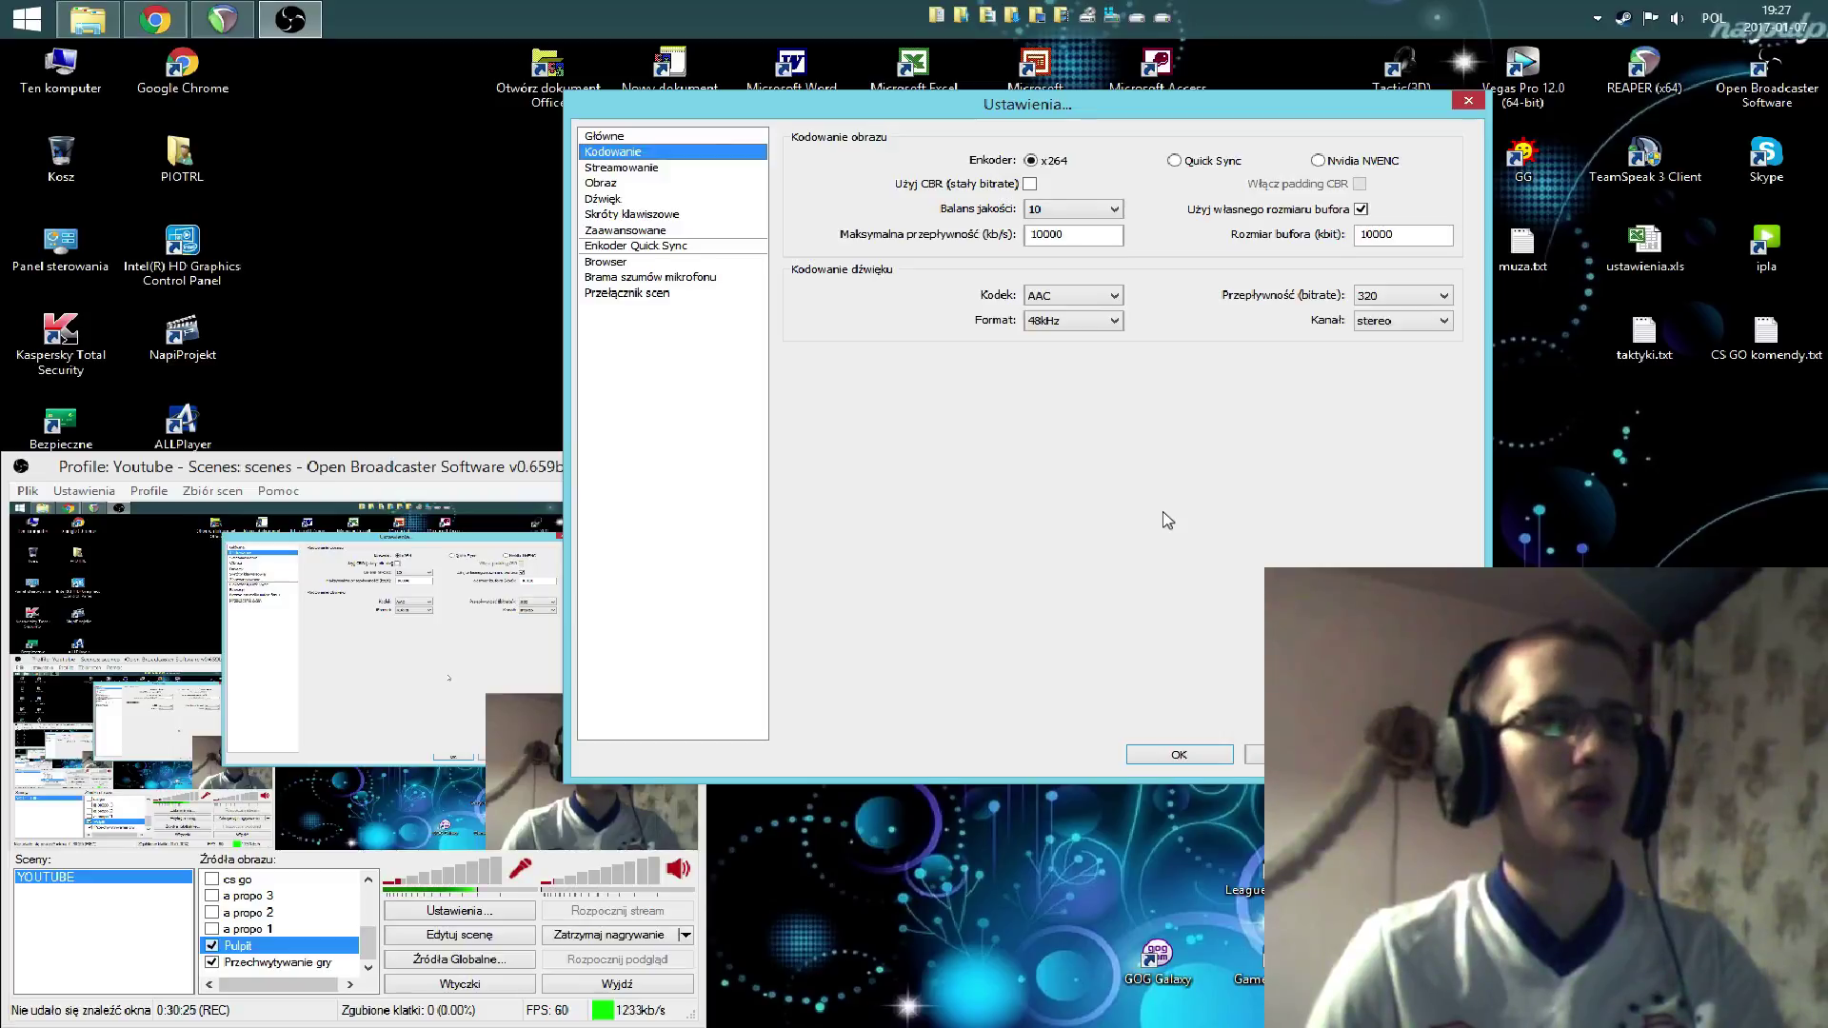
click(1068, 234)
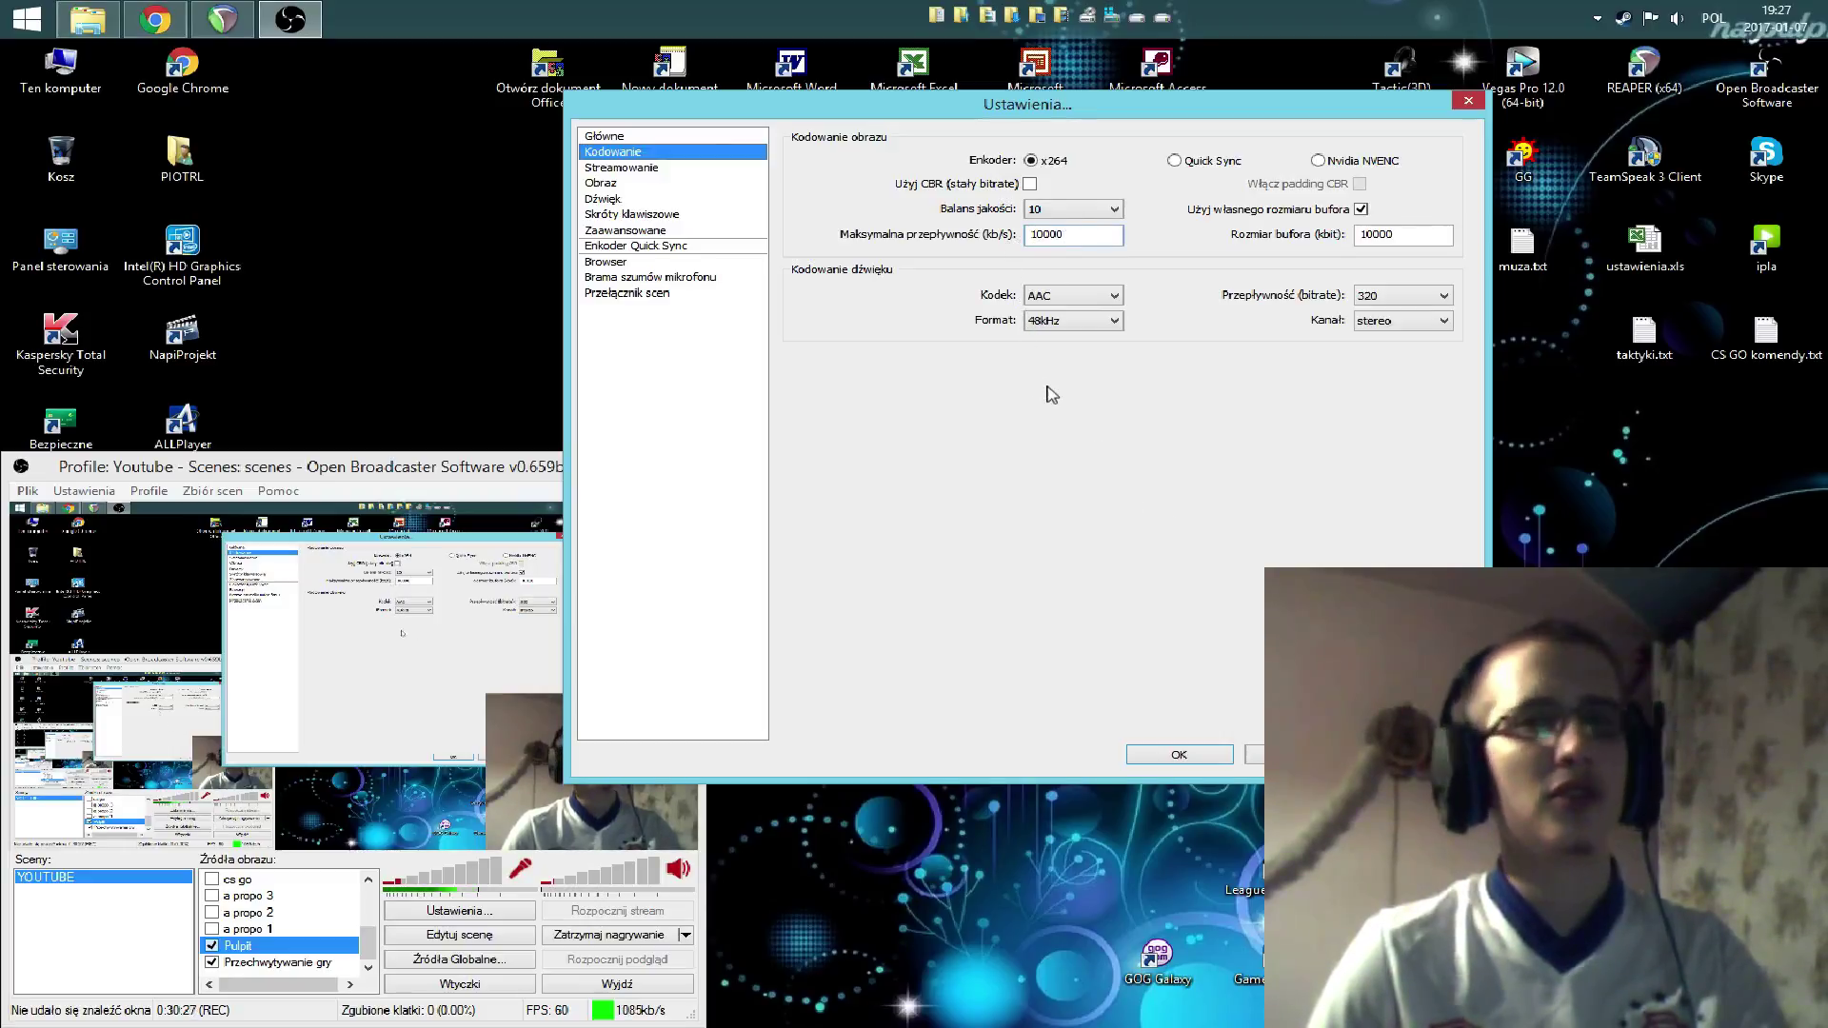
click(611, 231)
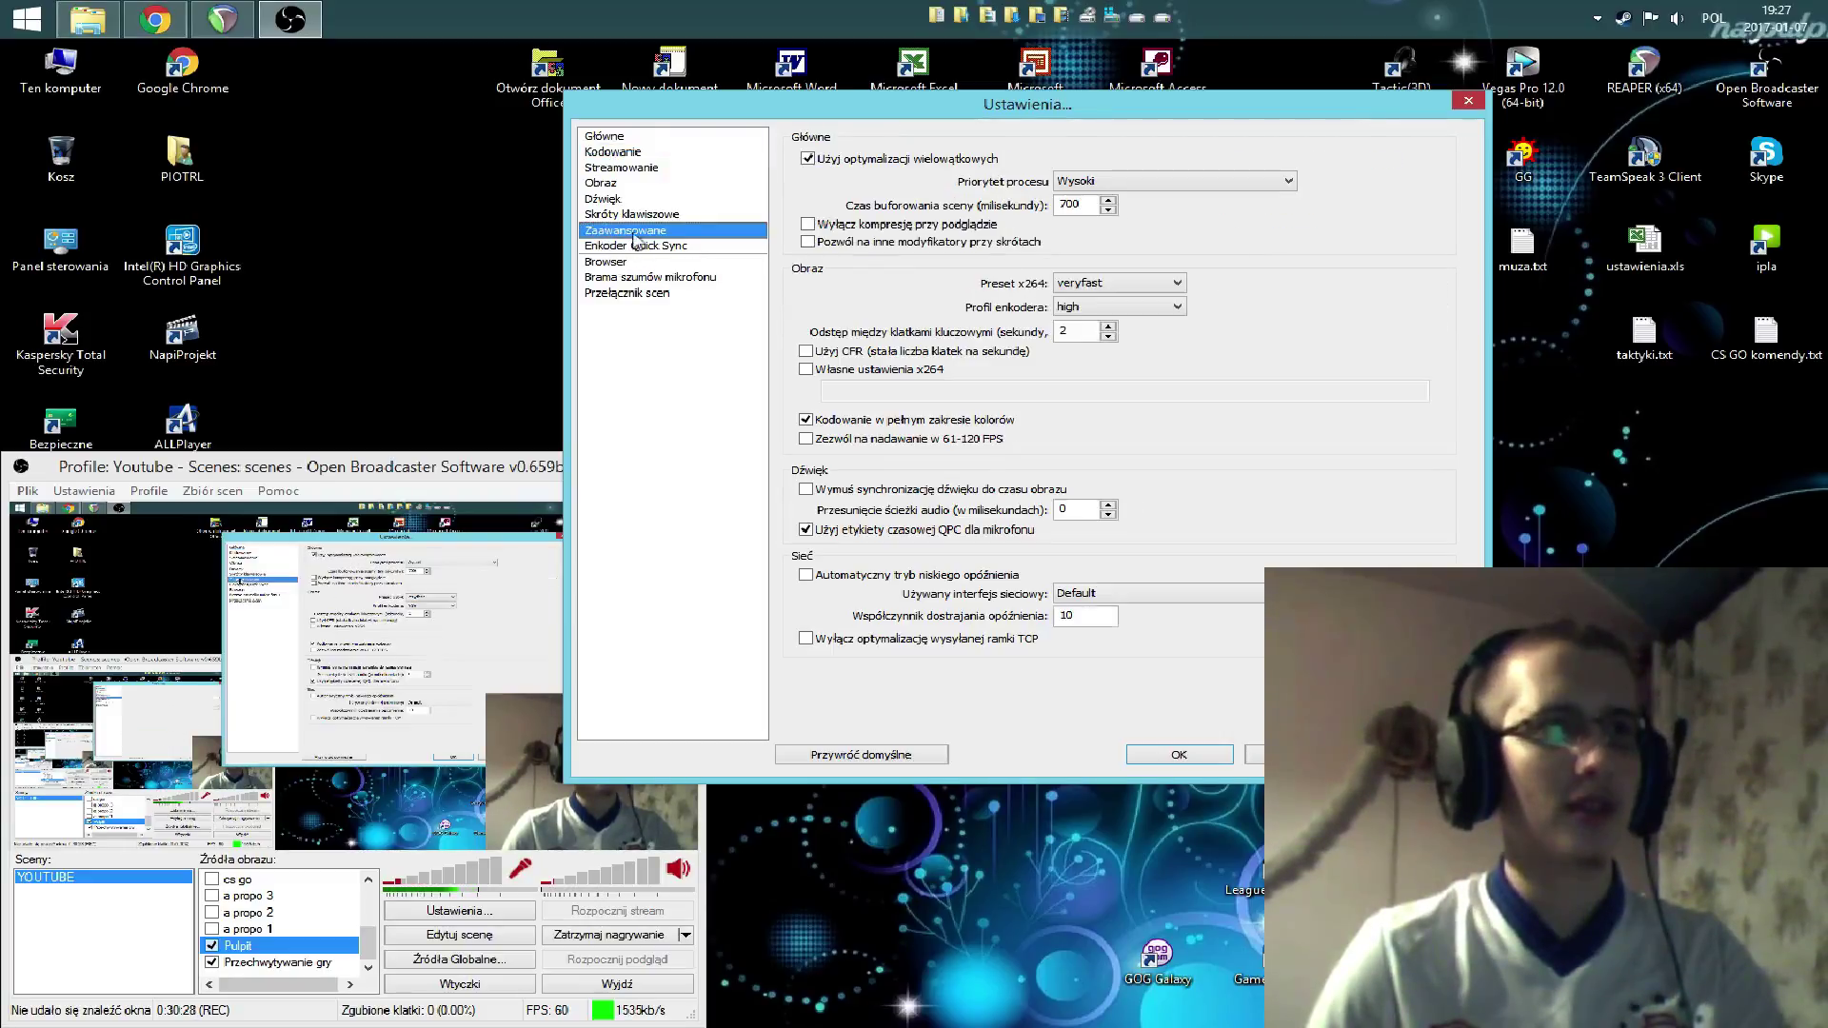
click(1140, 282)
click(1140, 282)
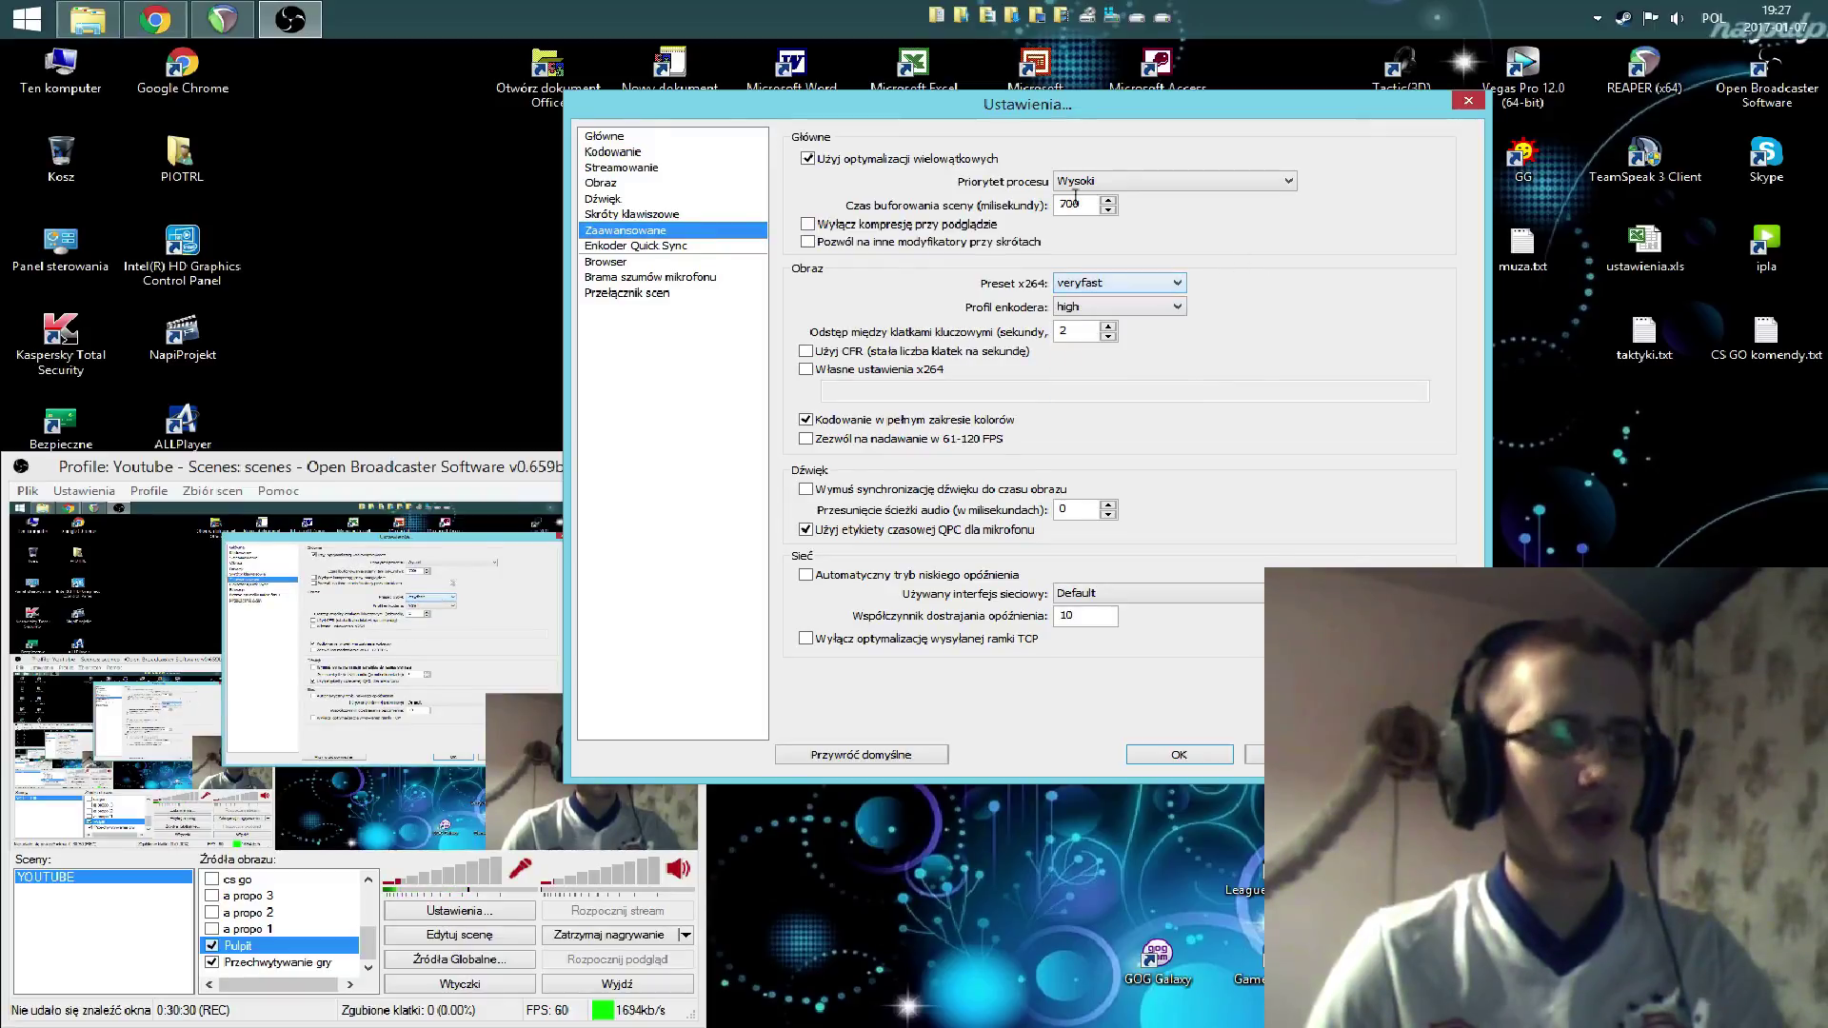
- Review the Główne settings and the audio bitrate choices in Kodowanie, and cancel the settings without saving
click(616, 151)
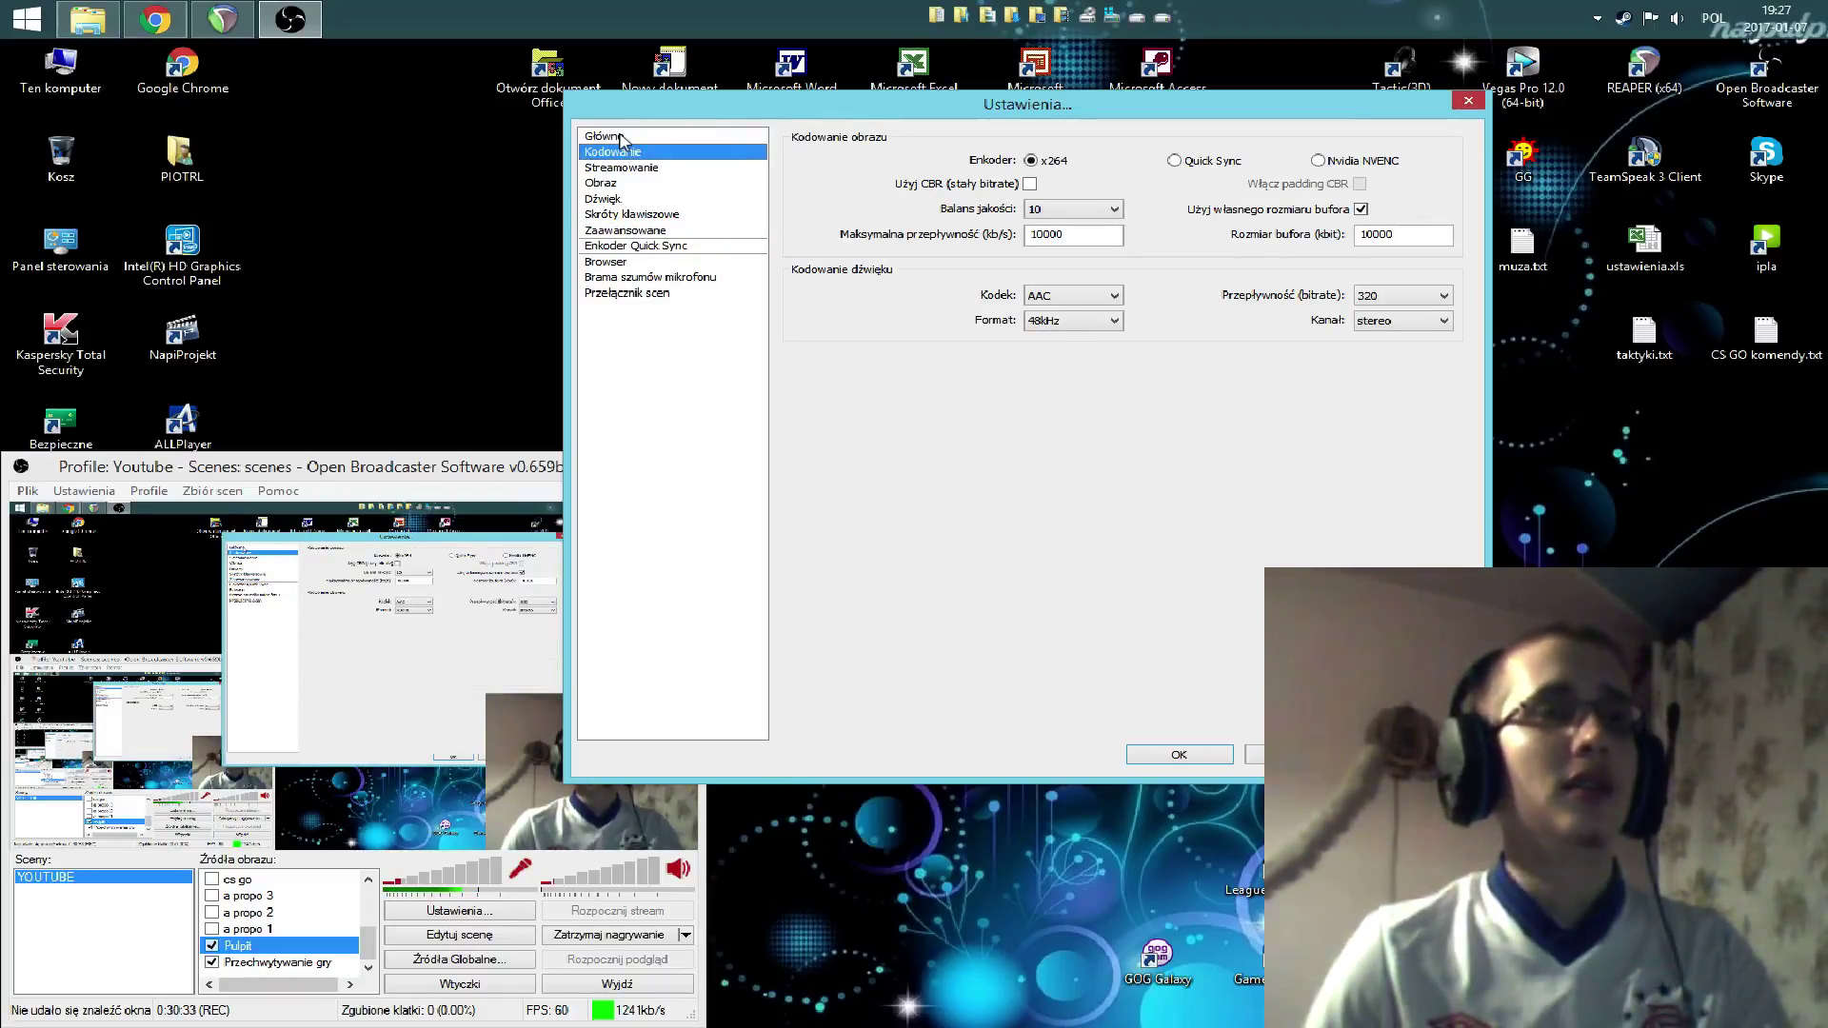
click(624, 138)
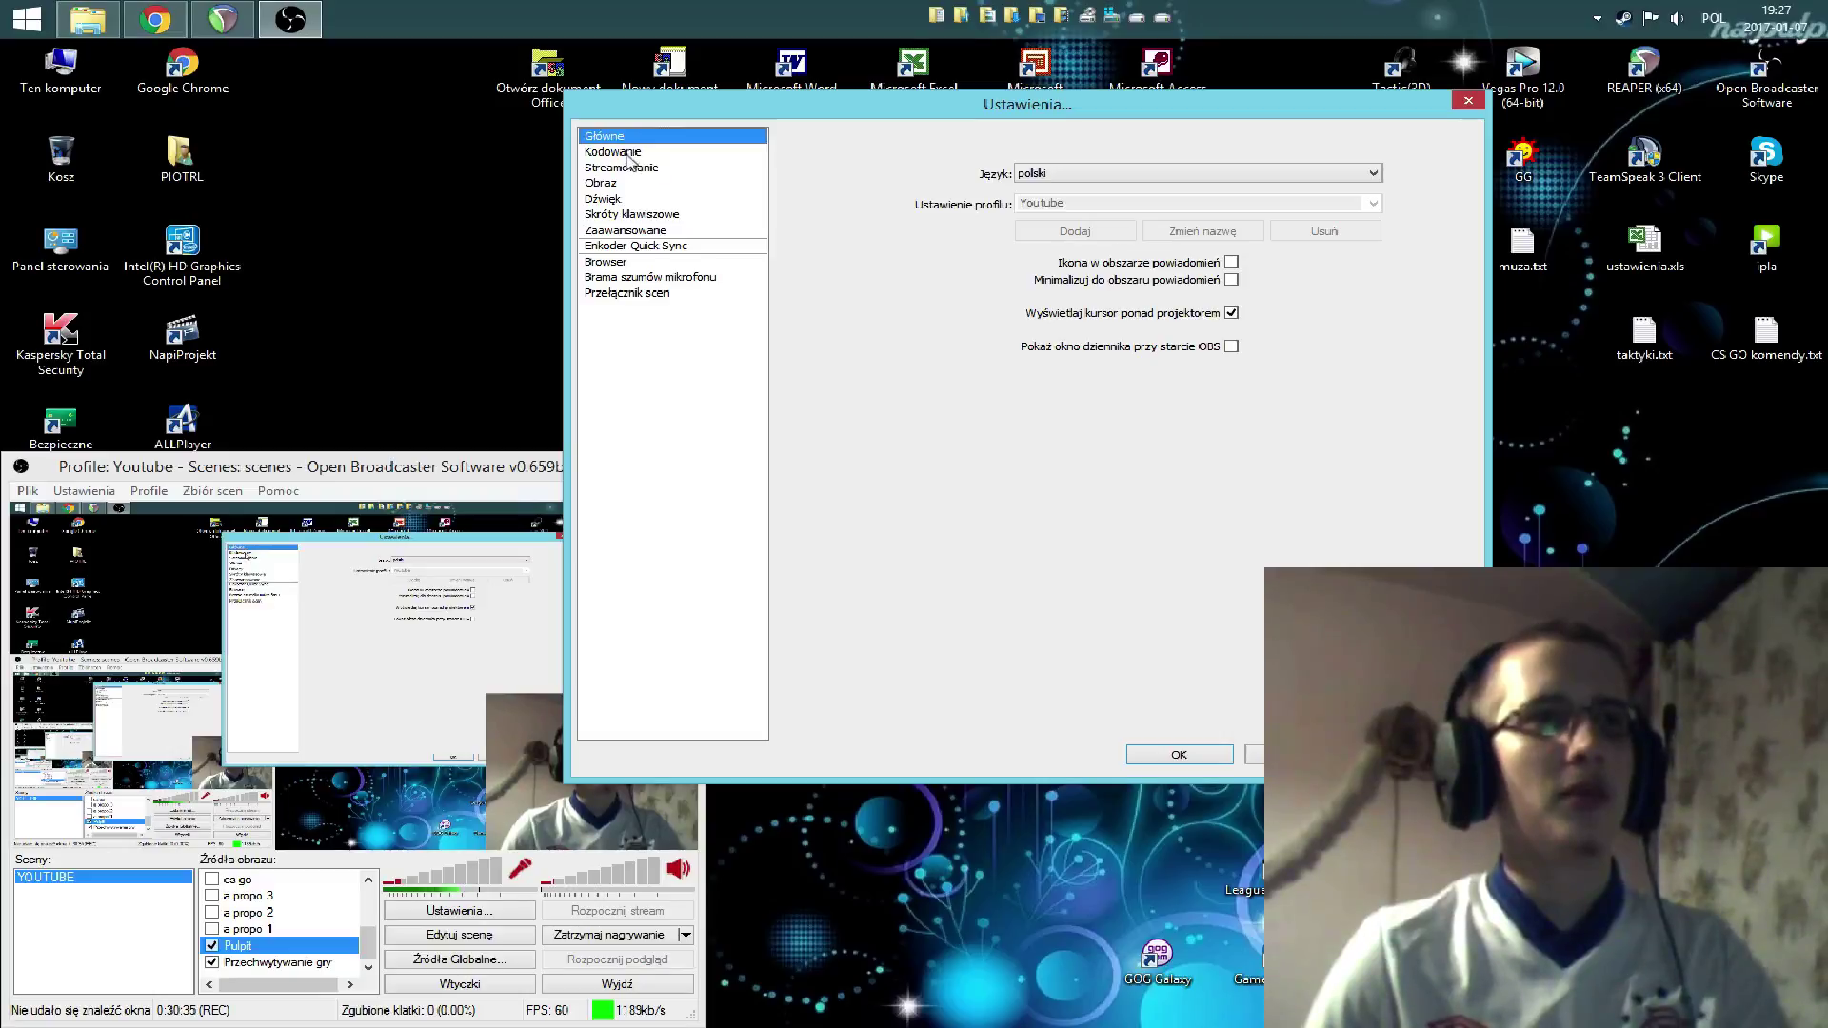
click(630, 153)
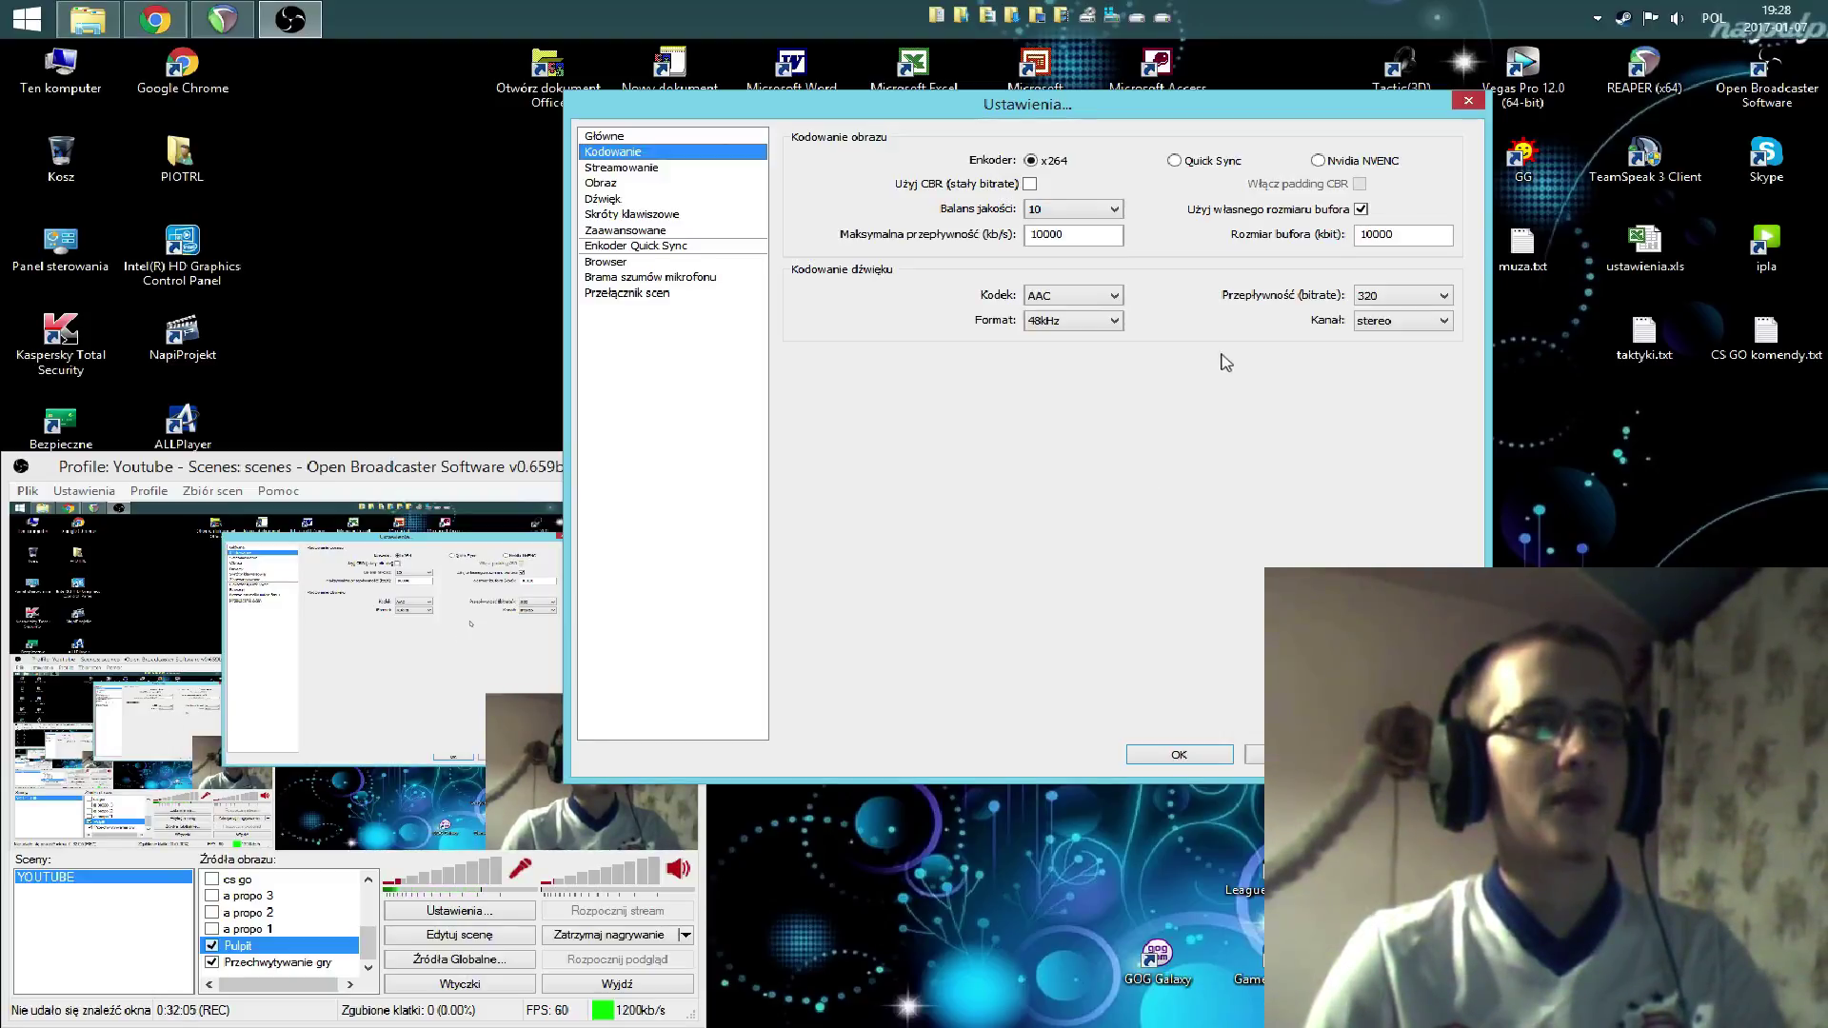
click(1418, 303)
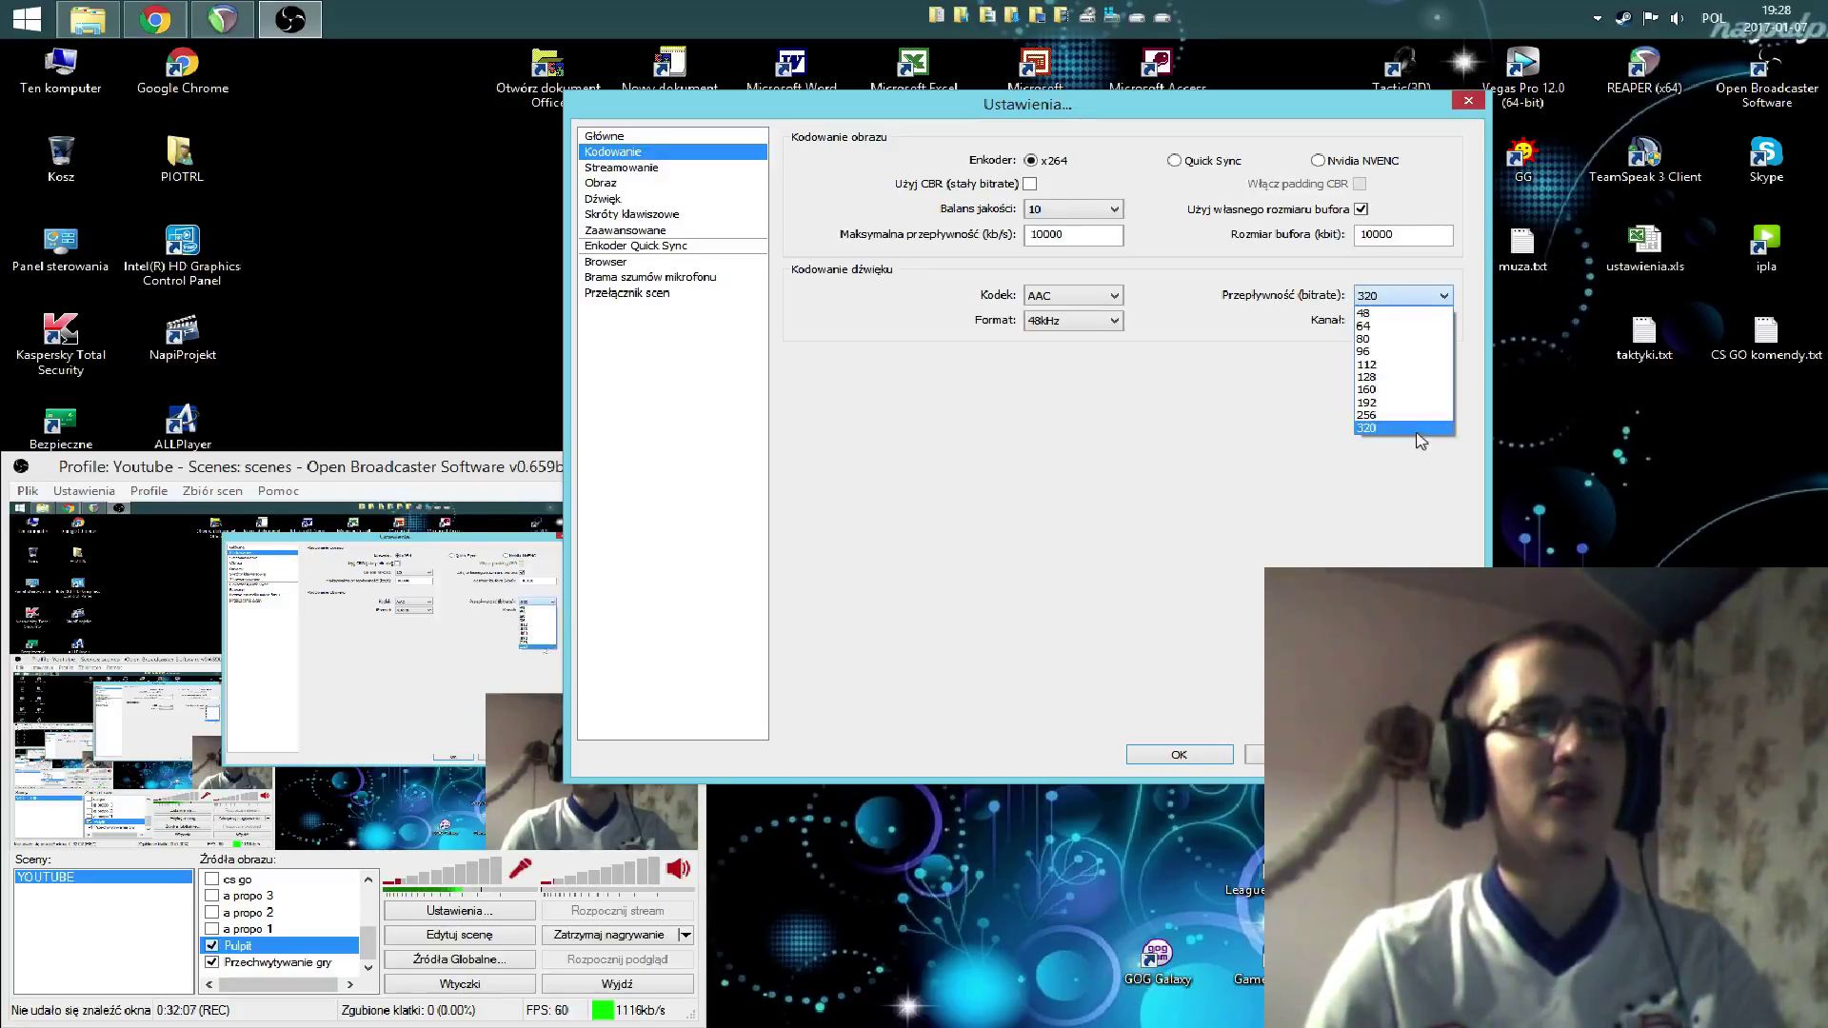
click(1150, 562)
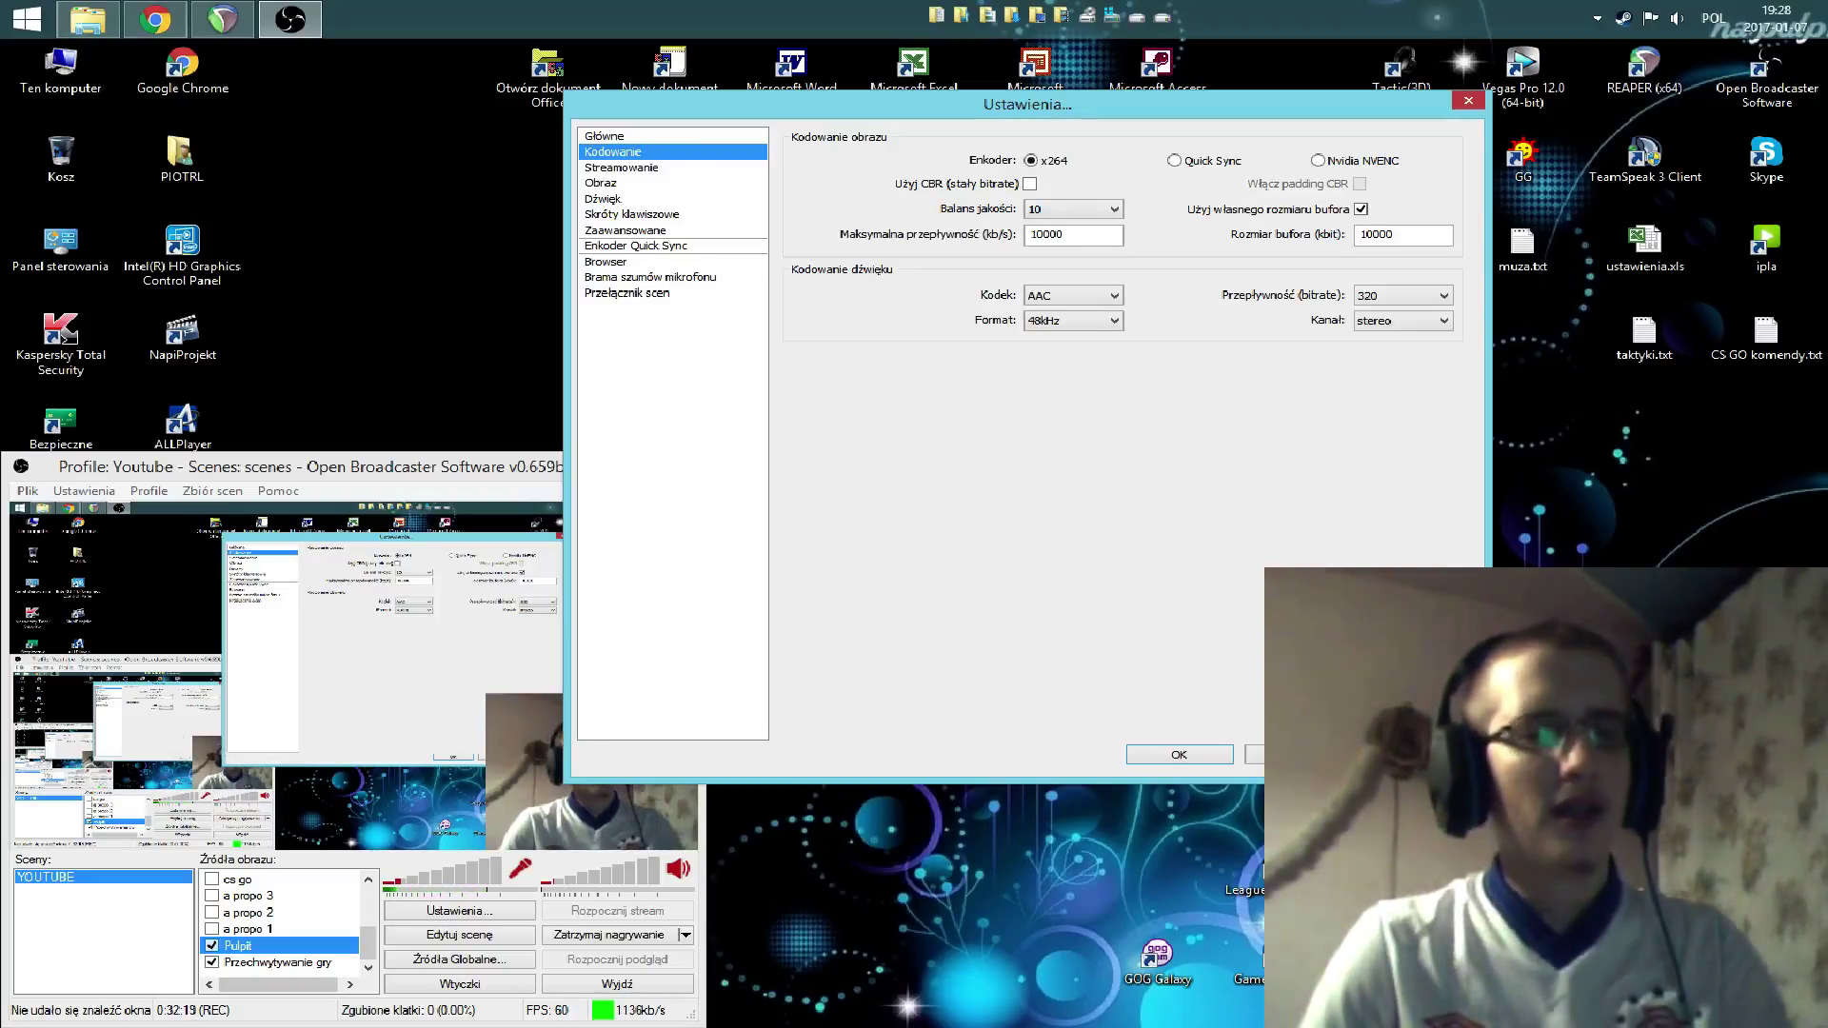
click(1253, 754)
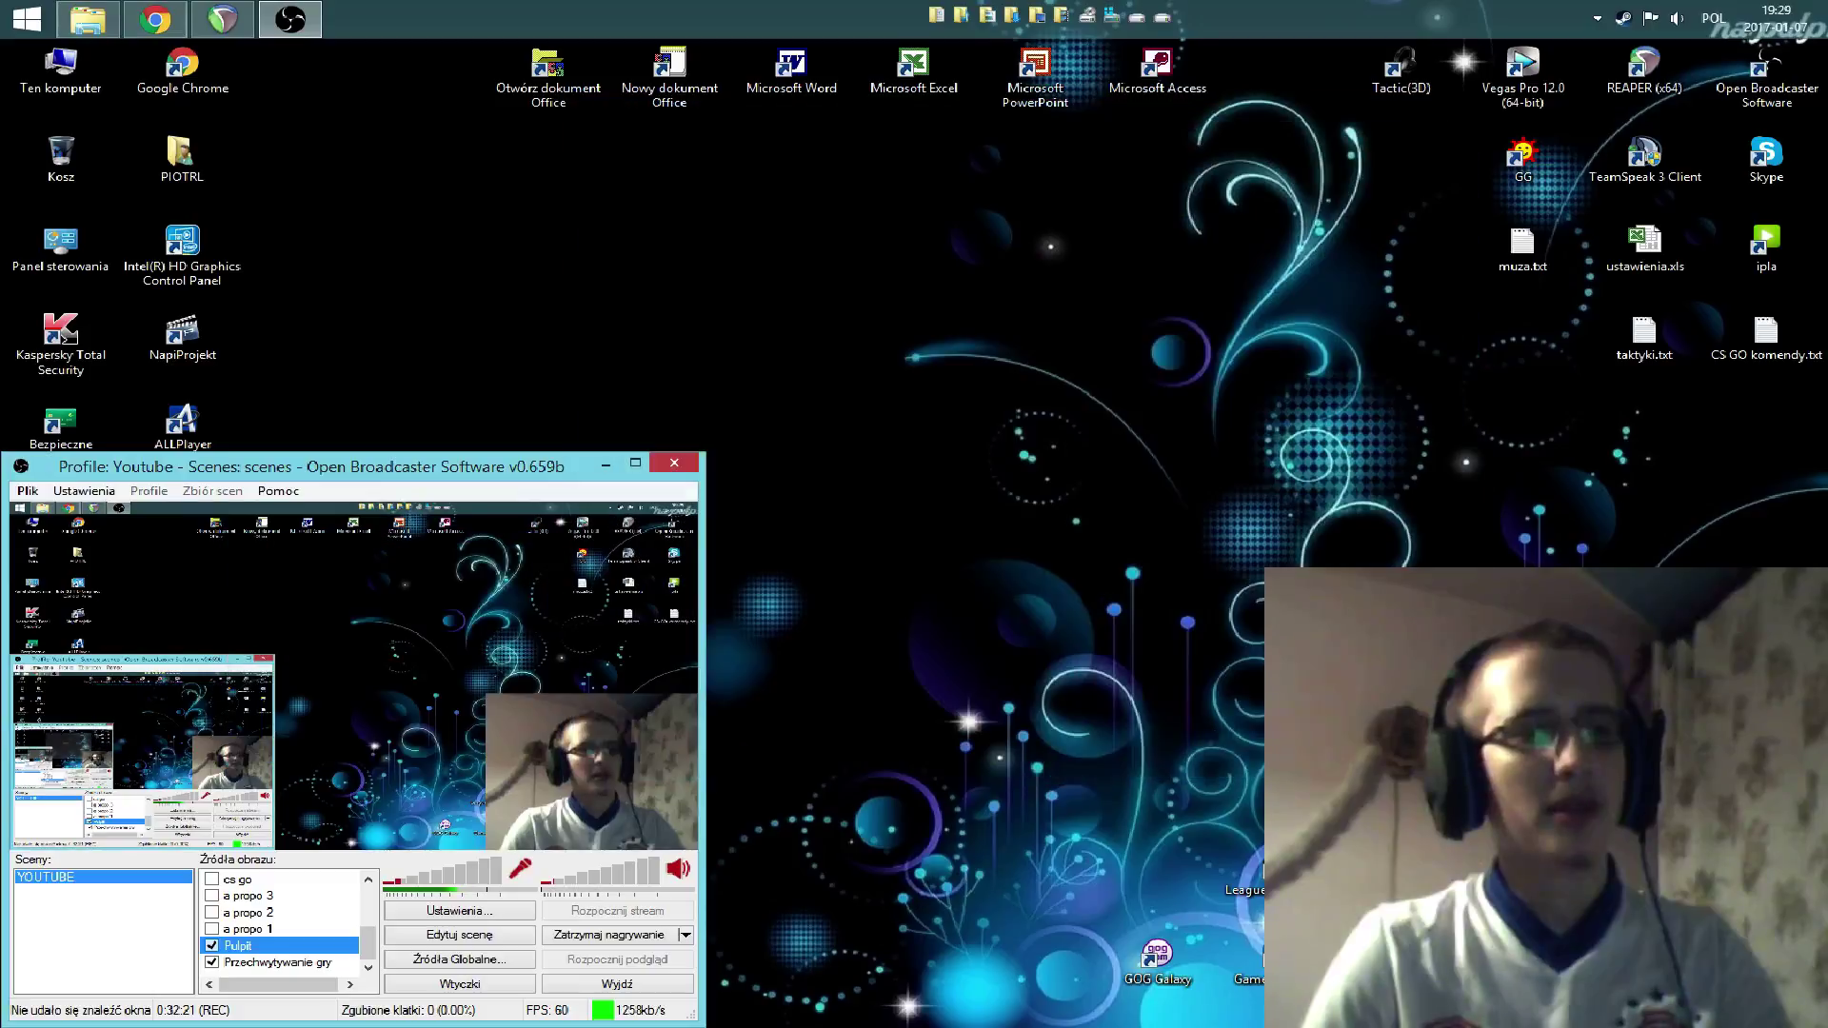
- Examine the commands available for the scene list, such as Dodaj Scena, and dismiss them without choosing any
scroll(371, 947, down, 1)
scroll(371, 957, up, 1)
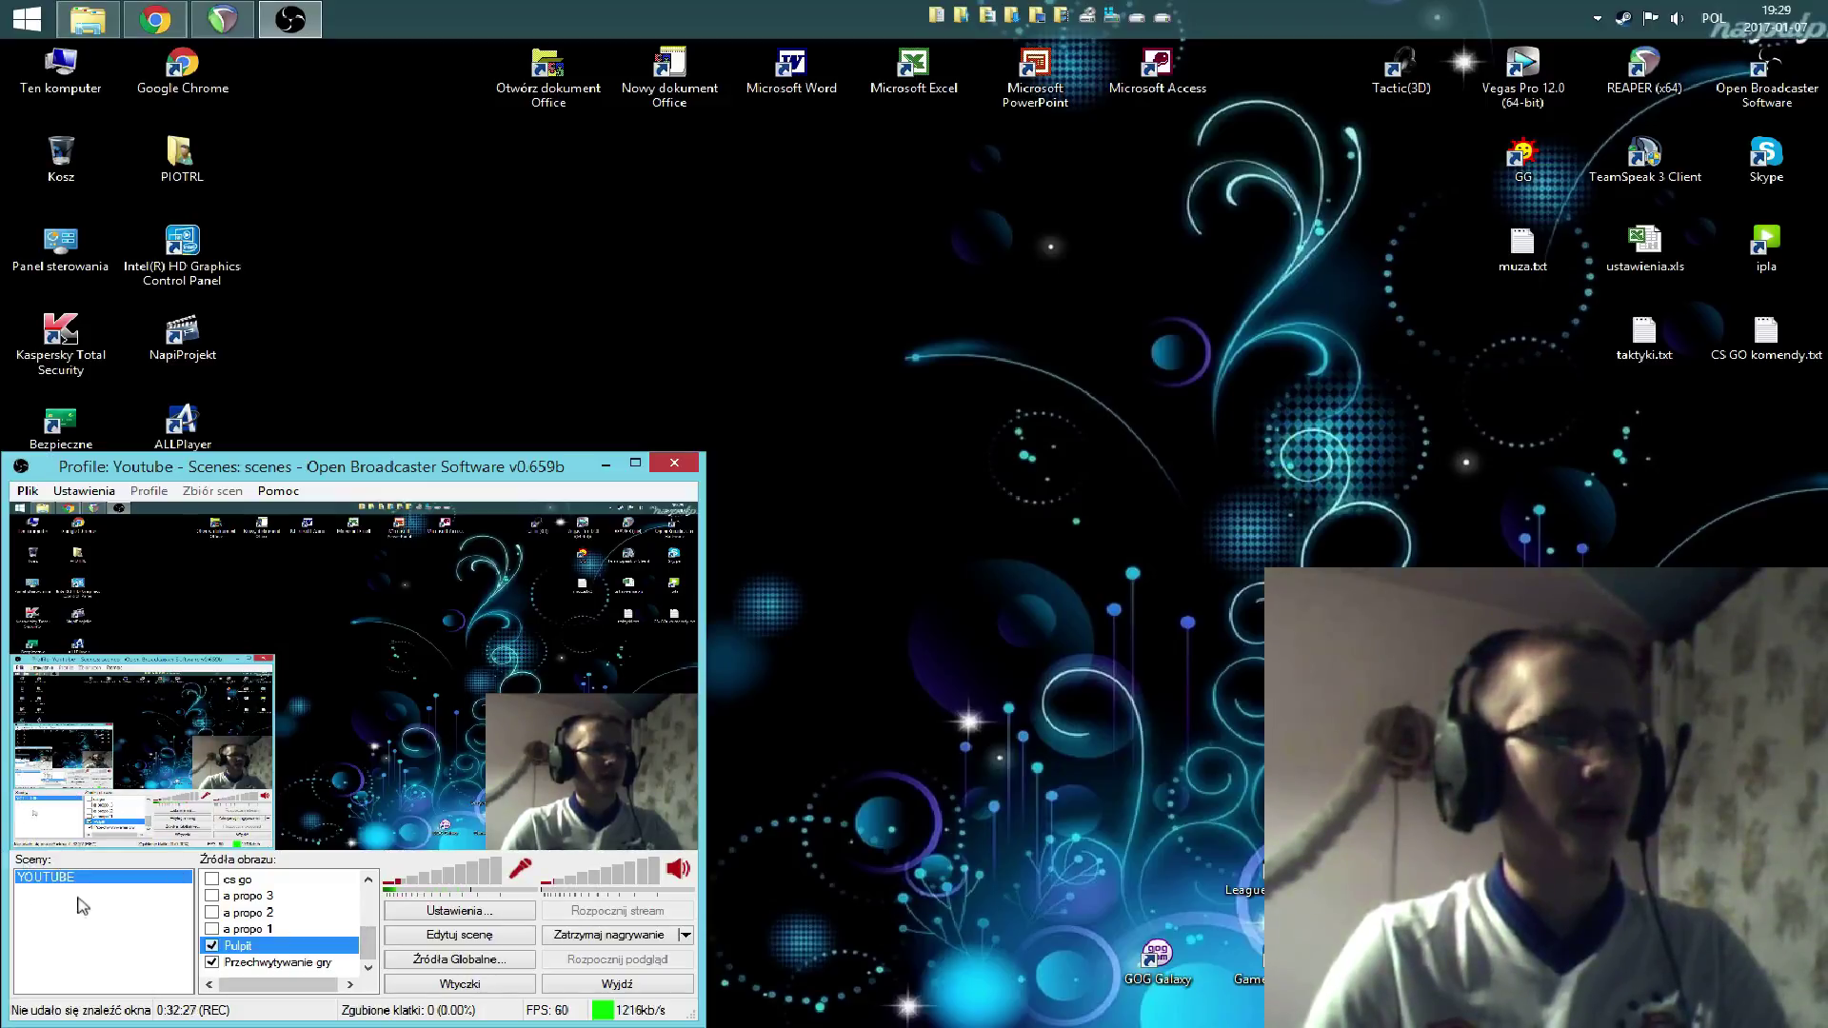
right_click(47, 899)
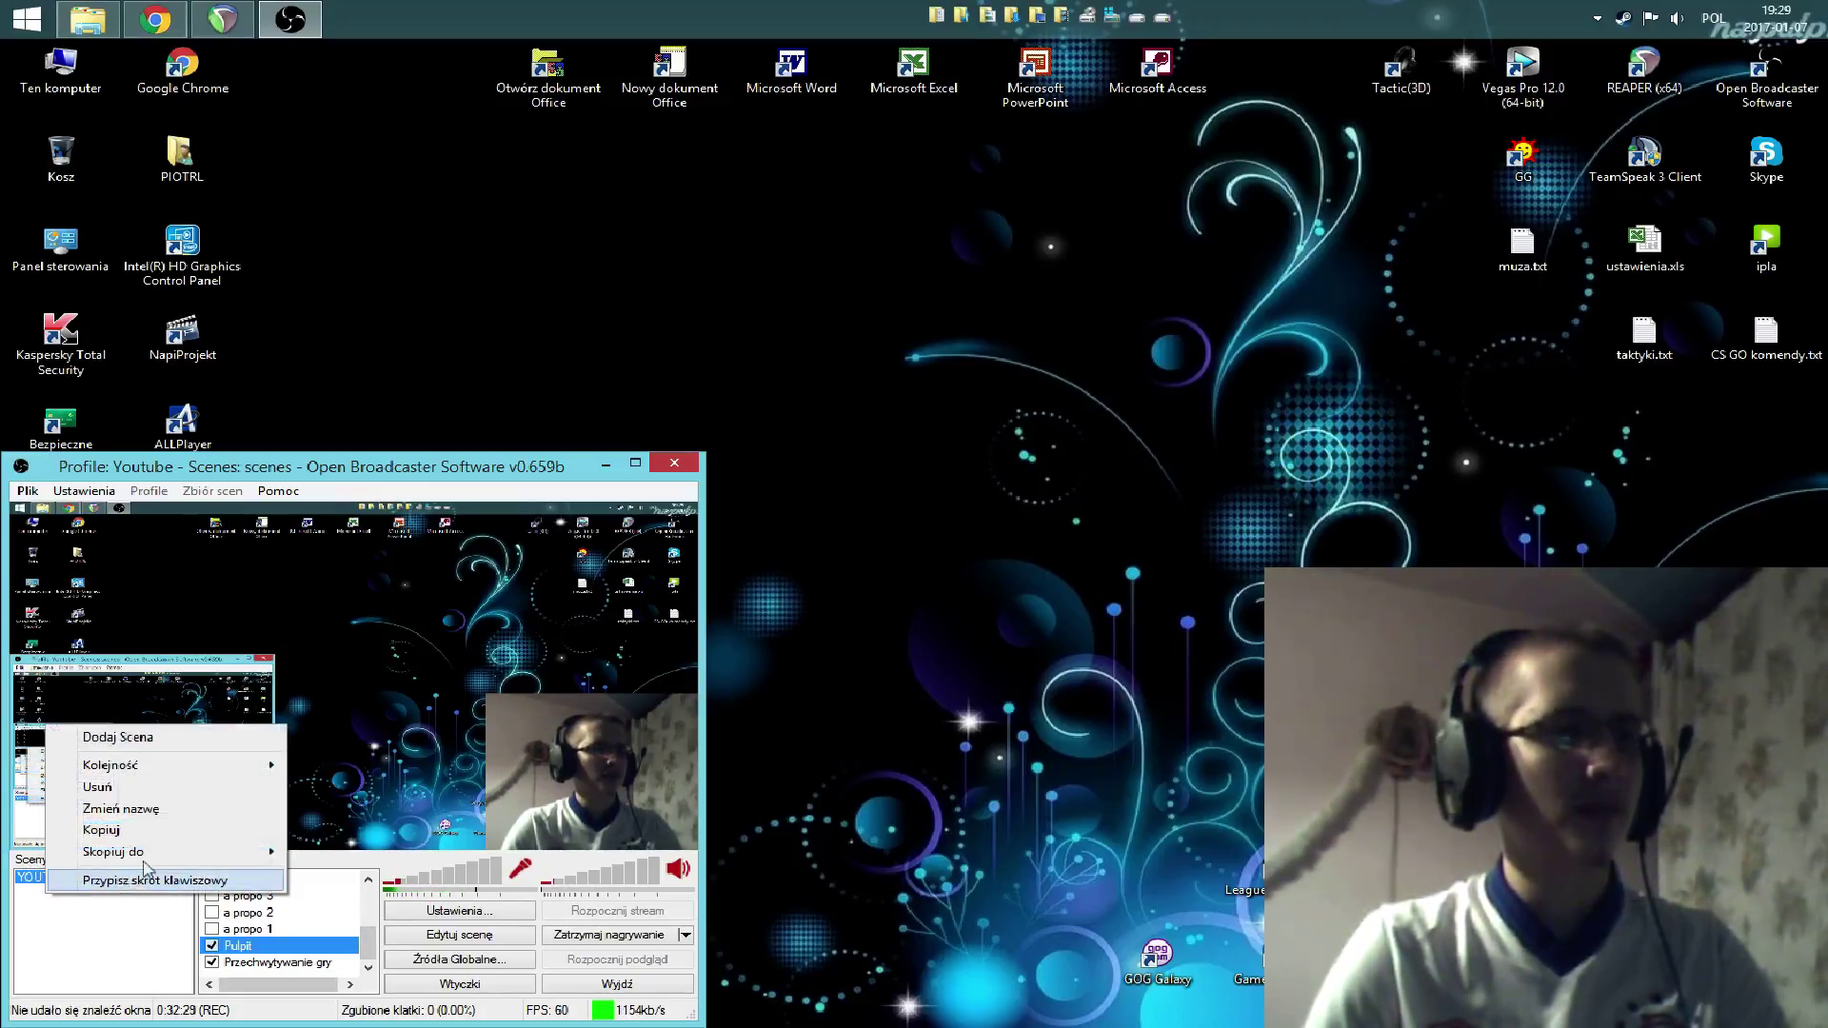
click(106, 947)
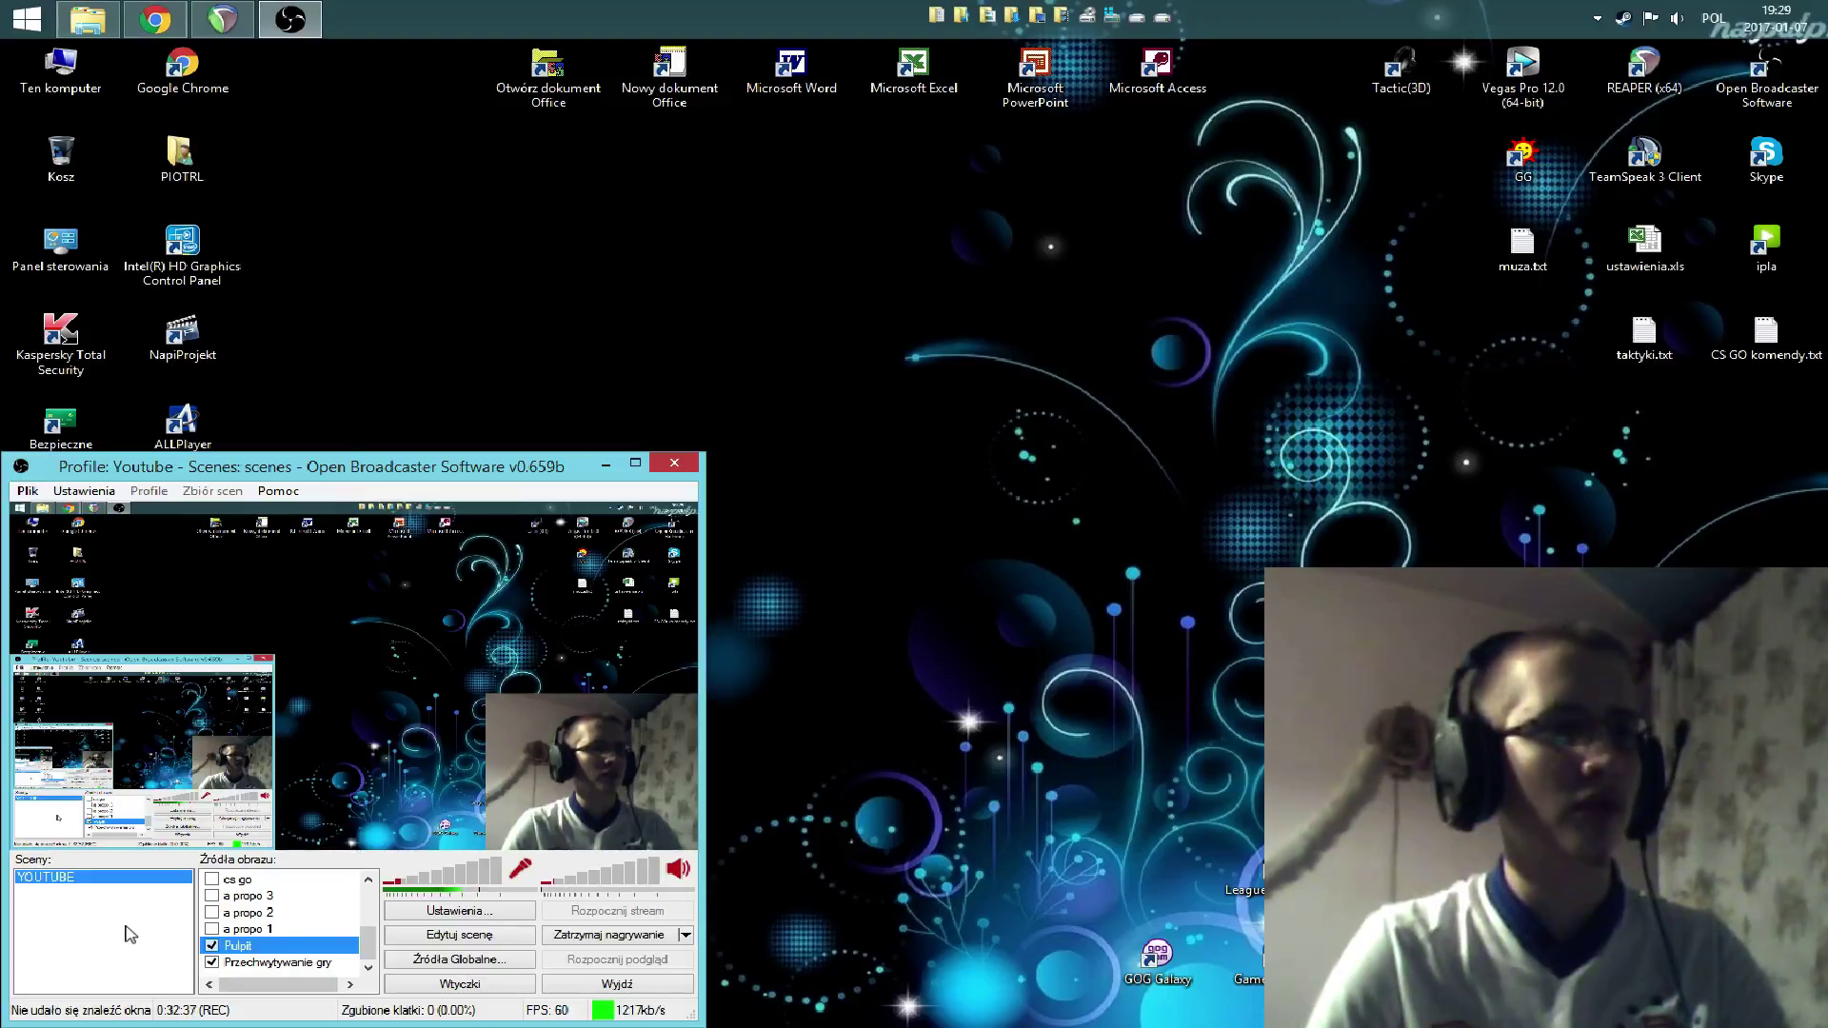
click(588, 10)
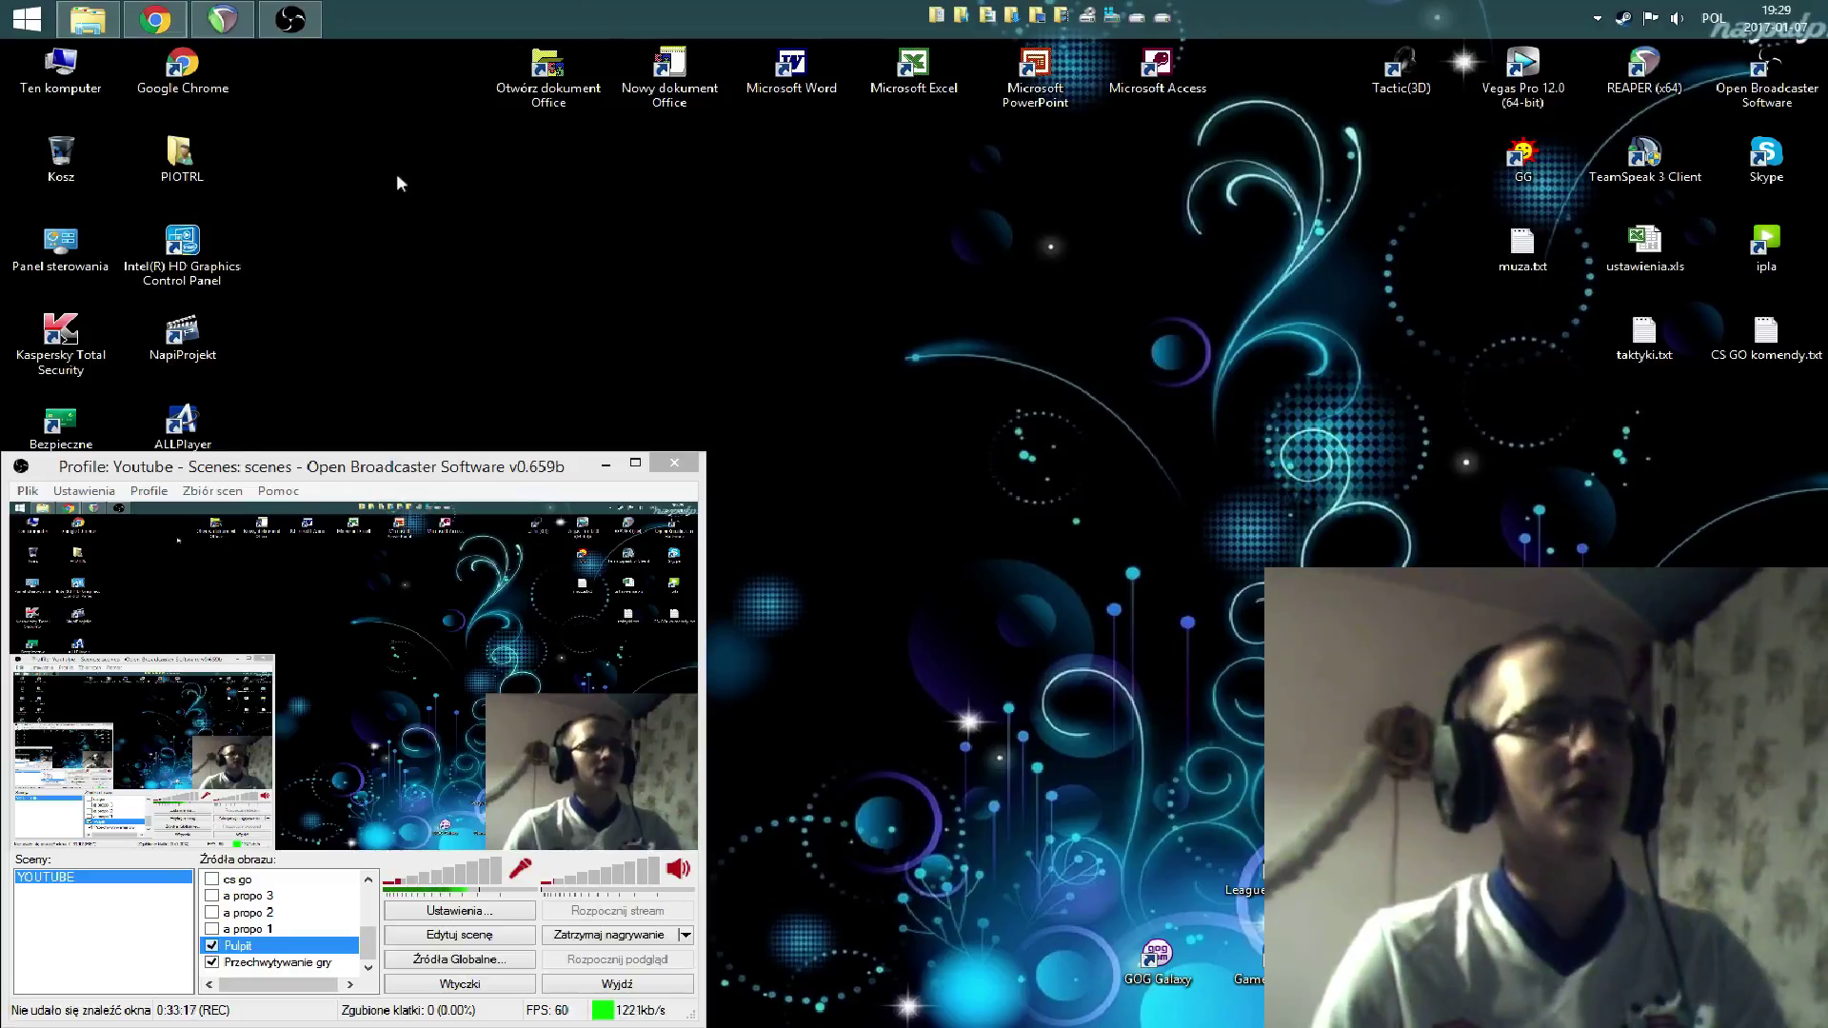
- Reopen the Streamowanie settings, show the Twitch options and optimization advice in Nadawanie na żywo mode, and cancel without saving
click(84, 491)
click(95, 504)
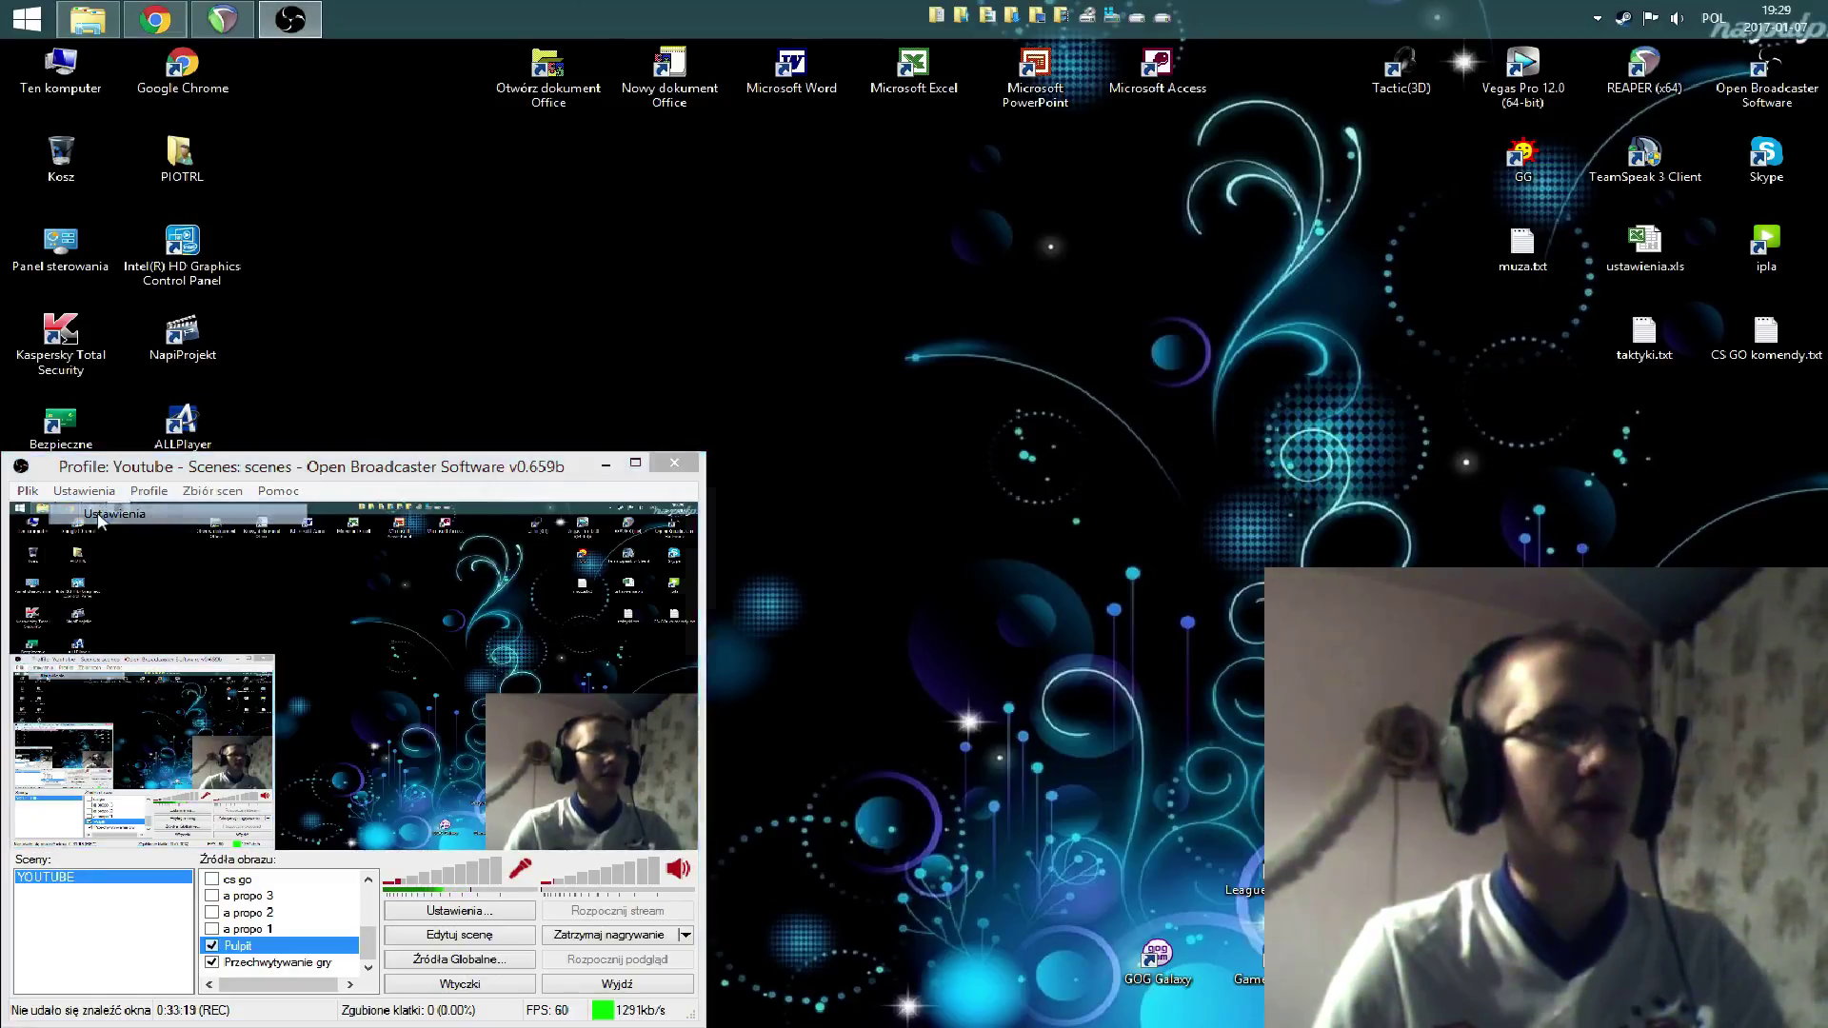
click(505, 264)
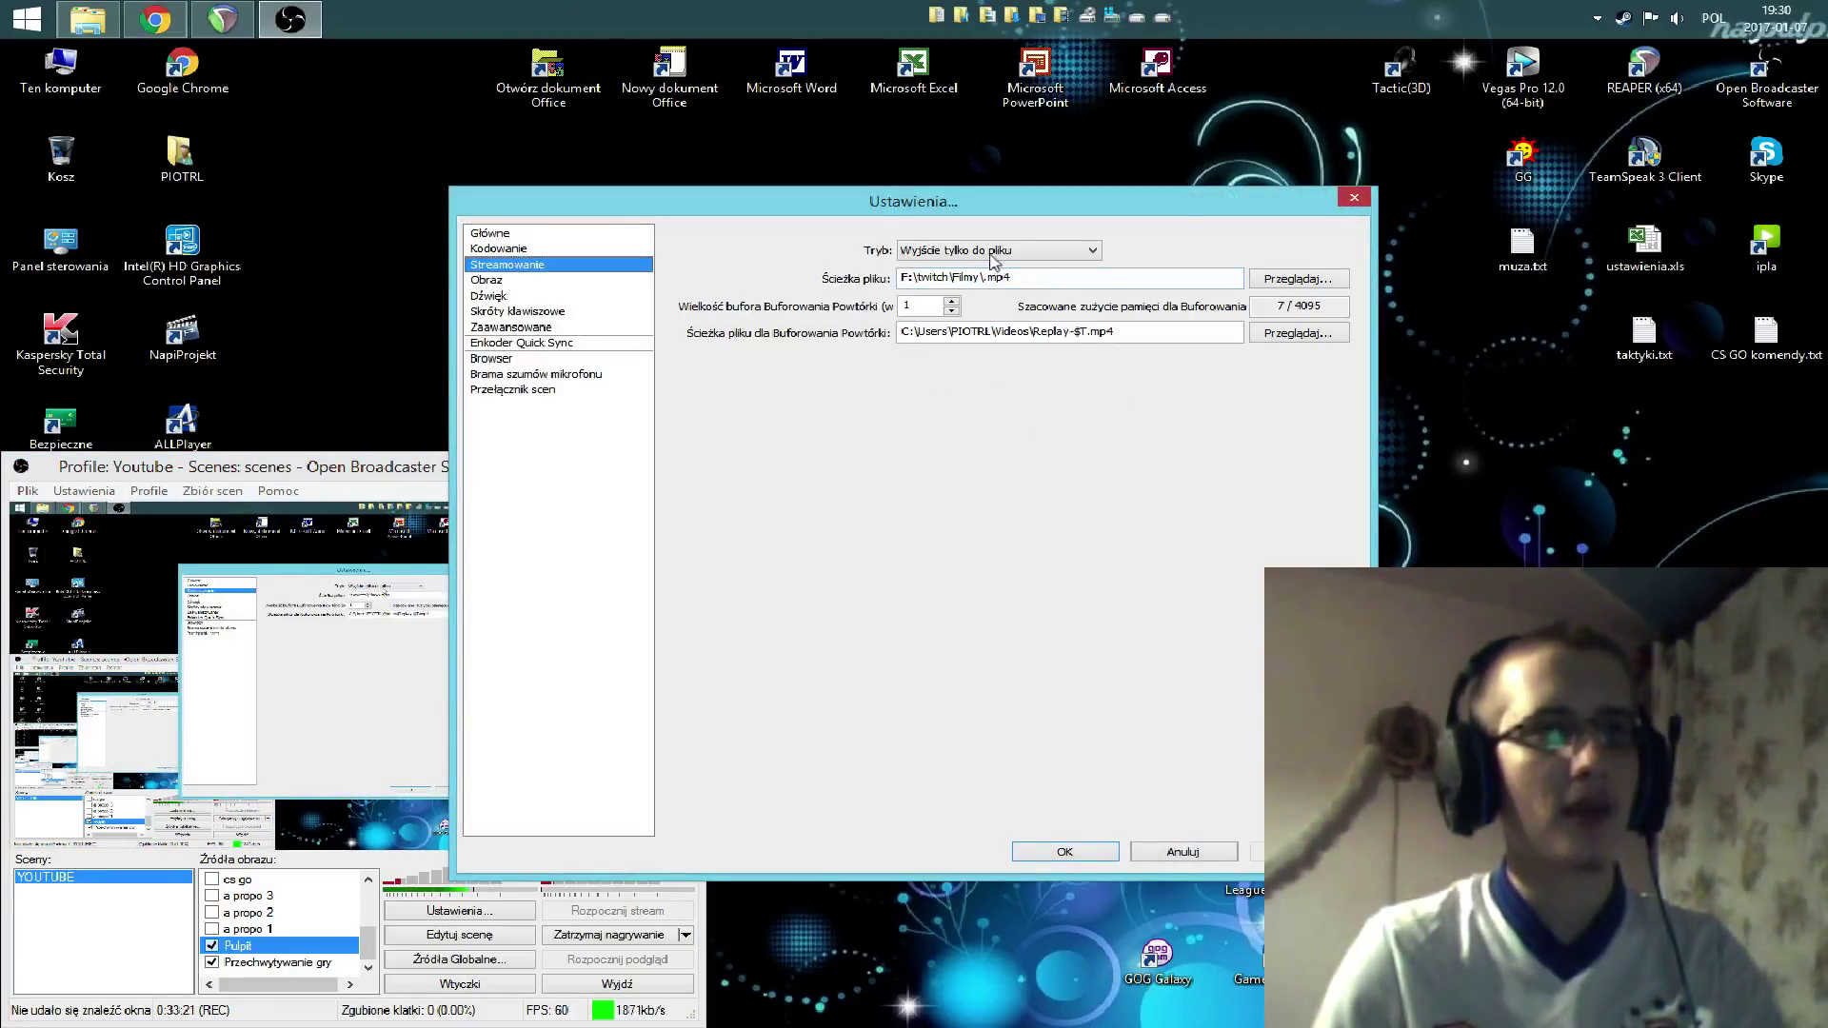
click(998, 251)
click(999, 269)
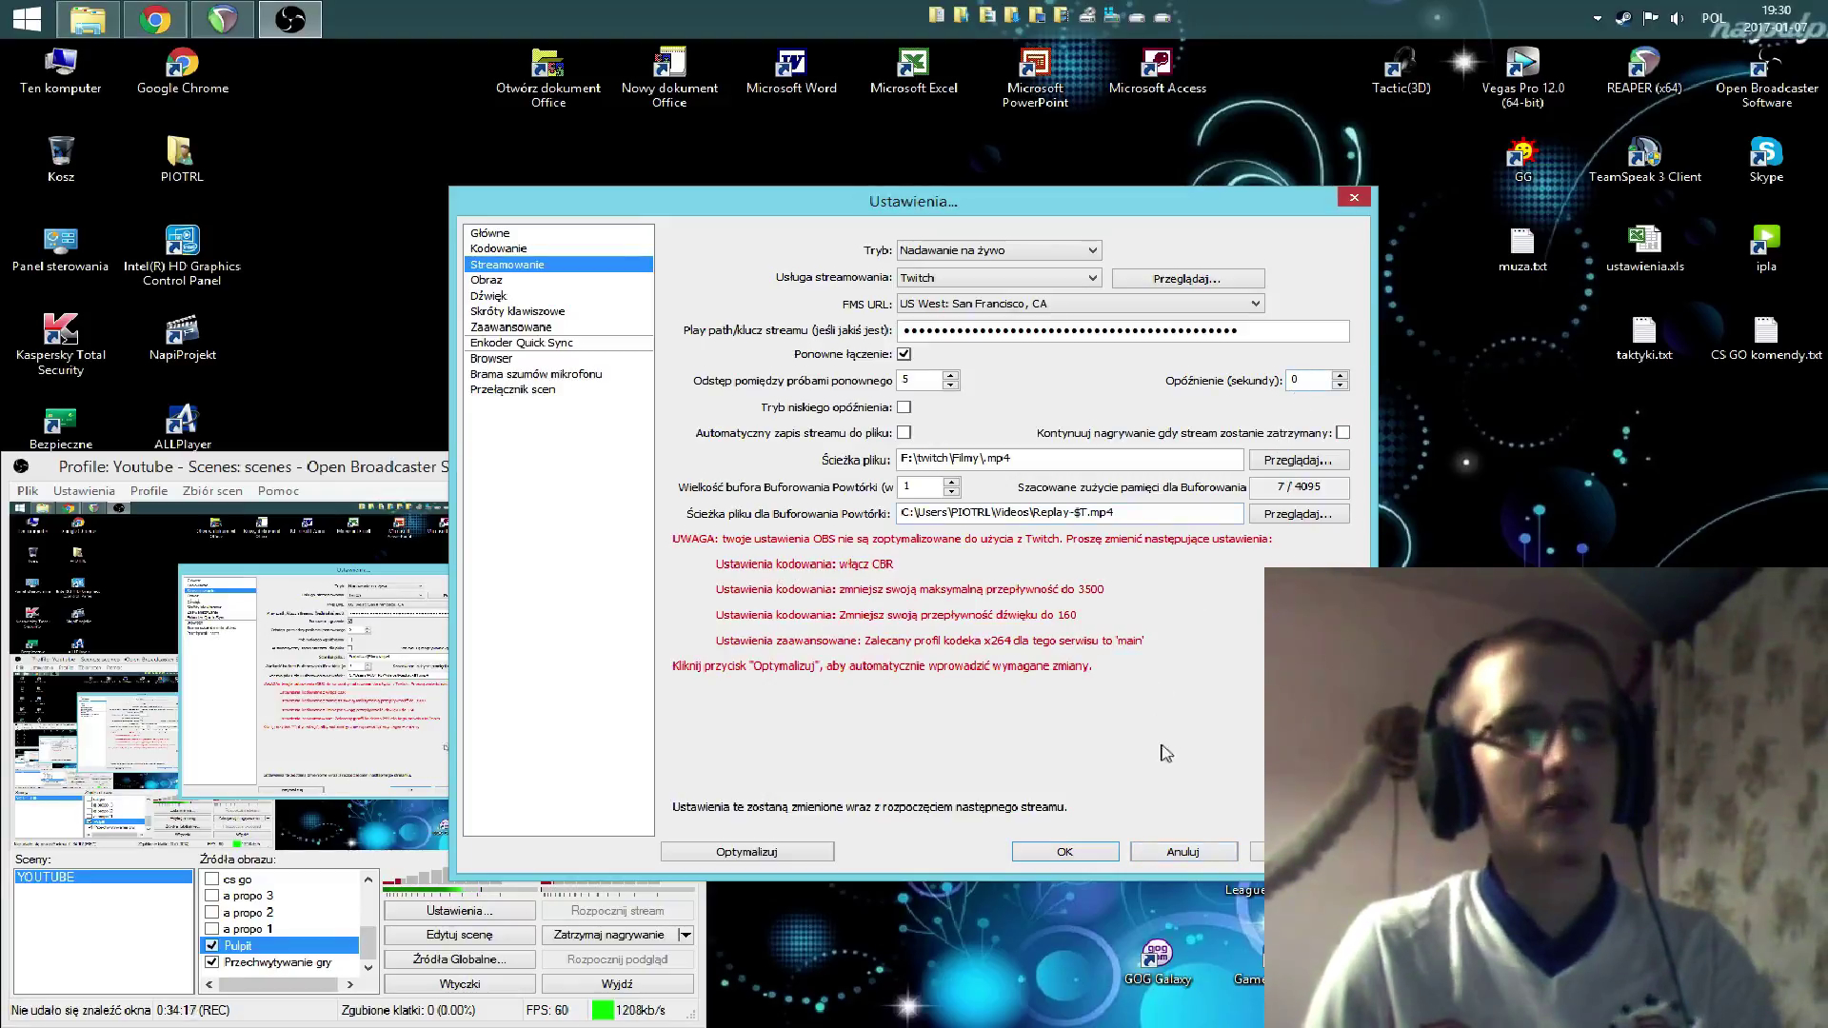
click(1197, 849)
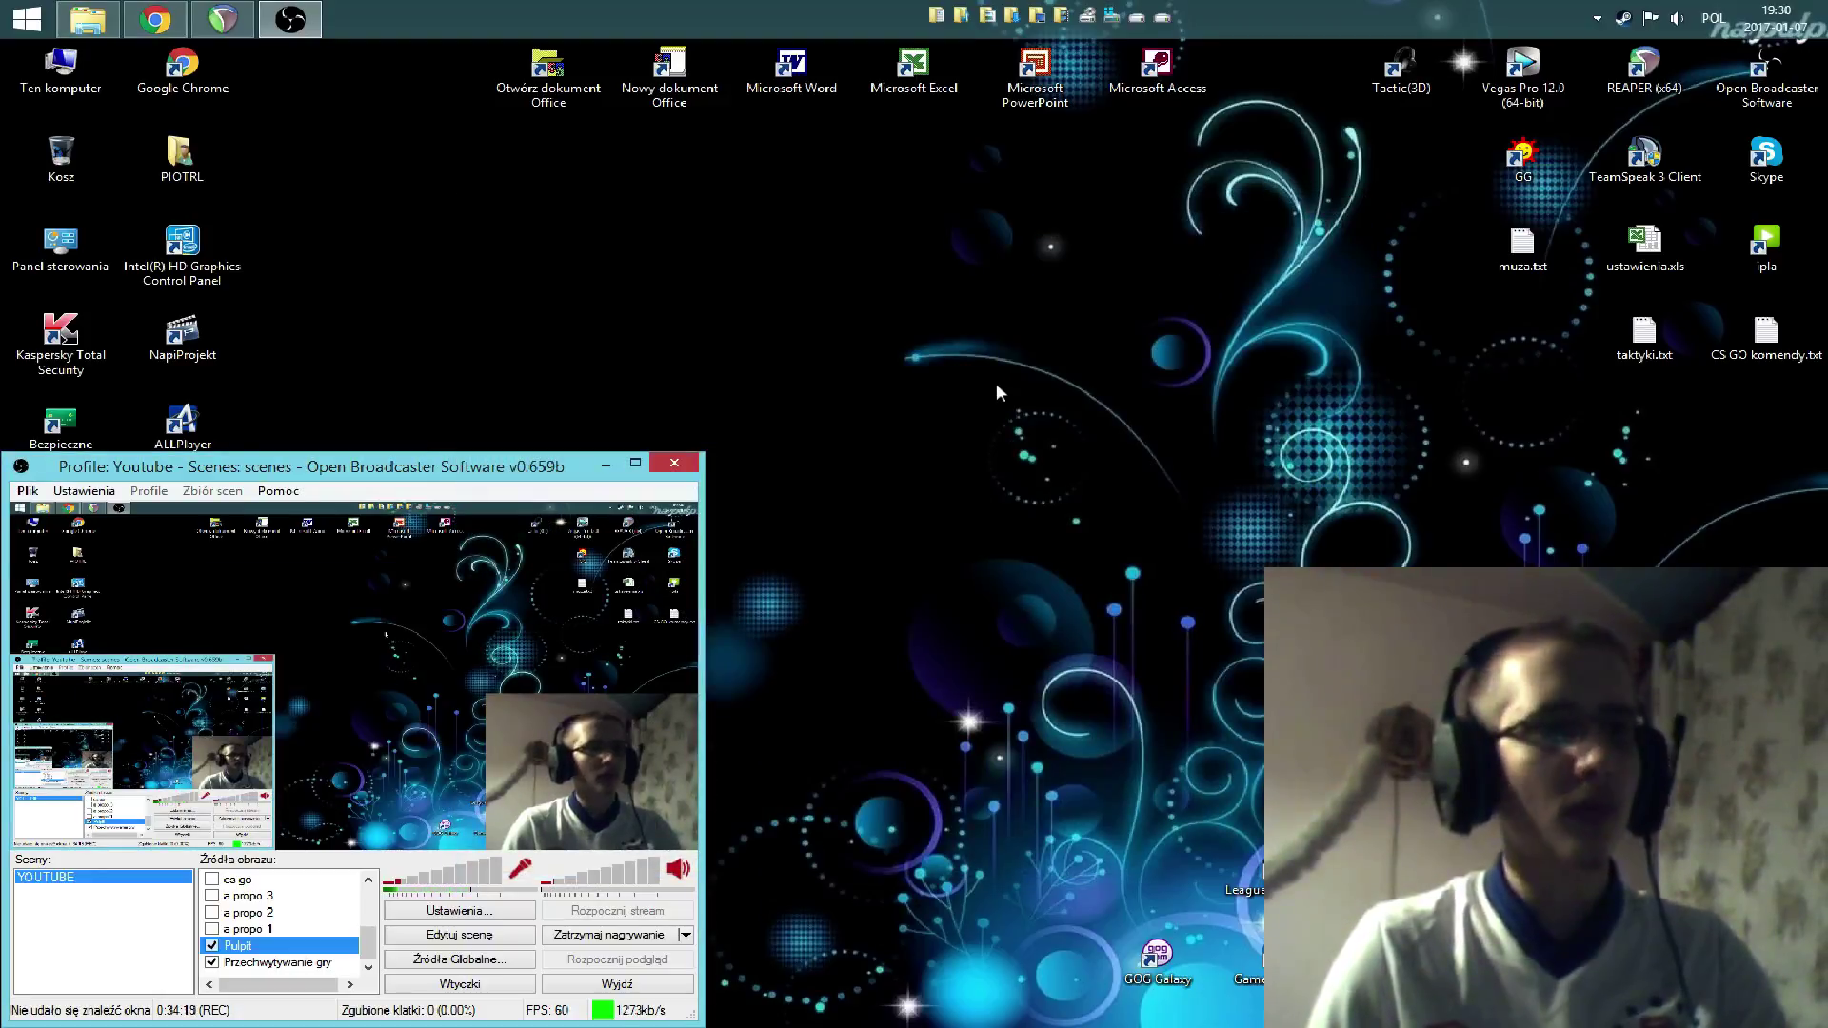